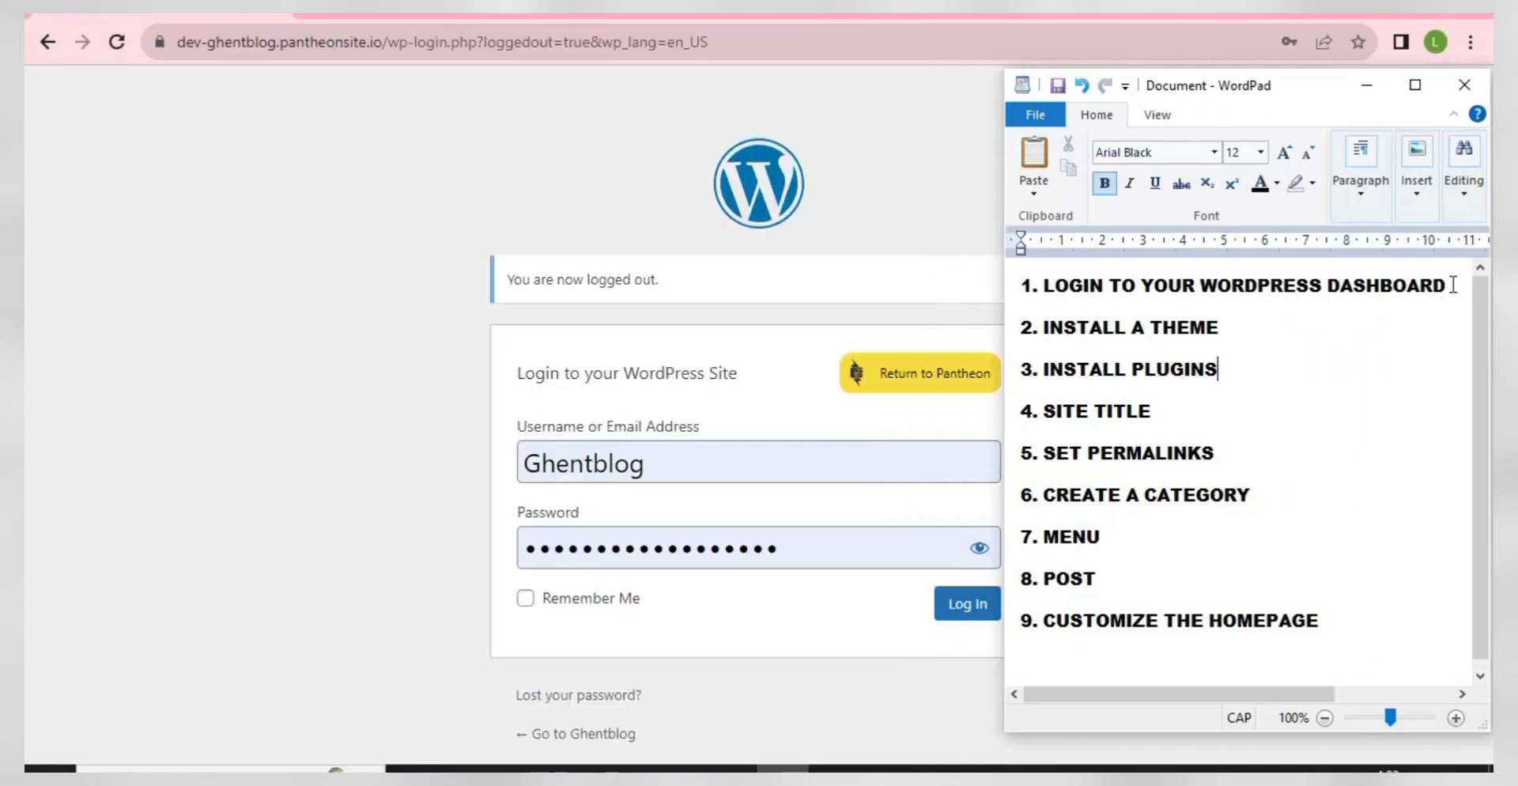
- Highlight checklist line 1 in WordPad and bring the filled-in WordPress login page forward
{"action": "left_click_drag", "start_coordinate": [1447, 289], "coordinate": [1028, 297]}
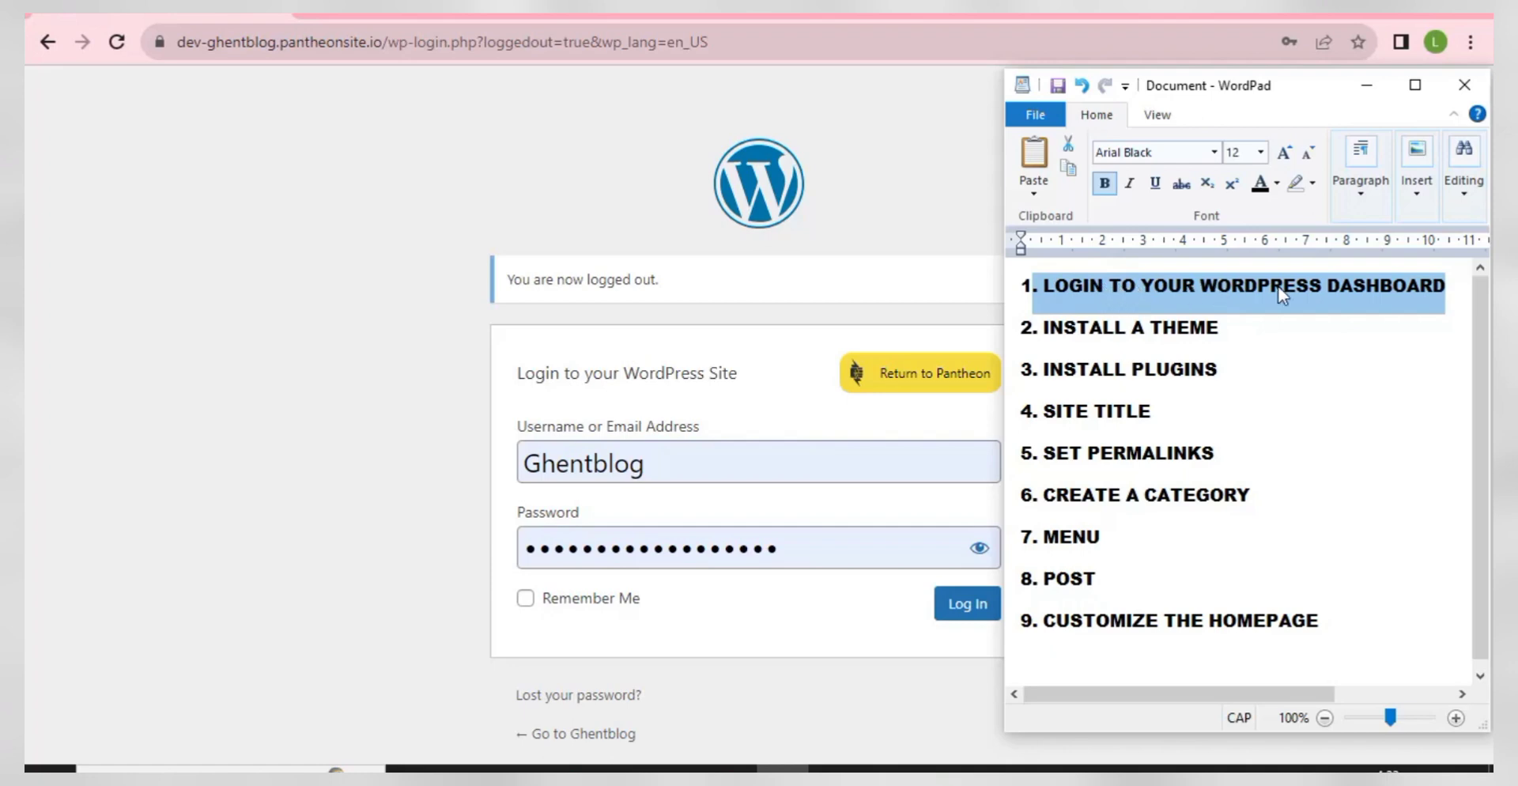
{"action": "left_click", "coordinate": [890, 217]}
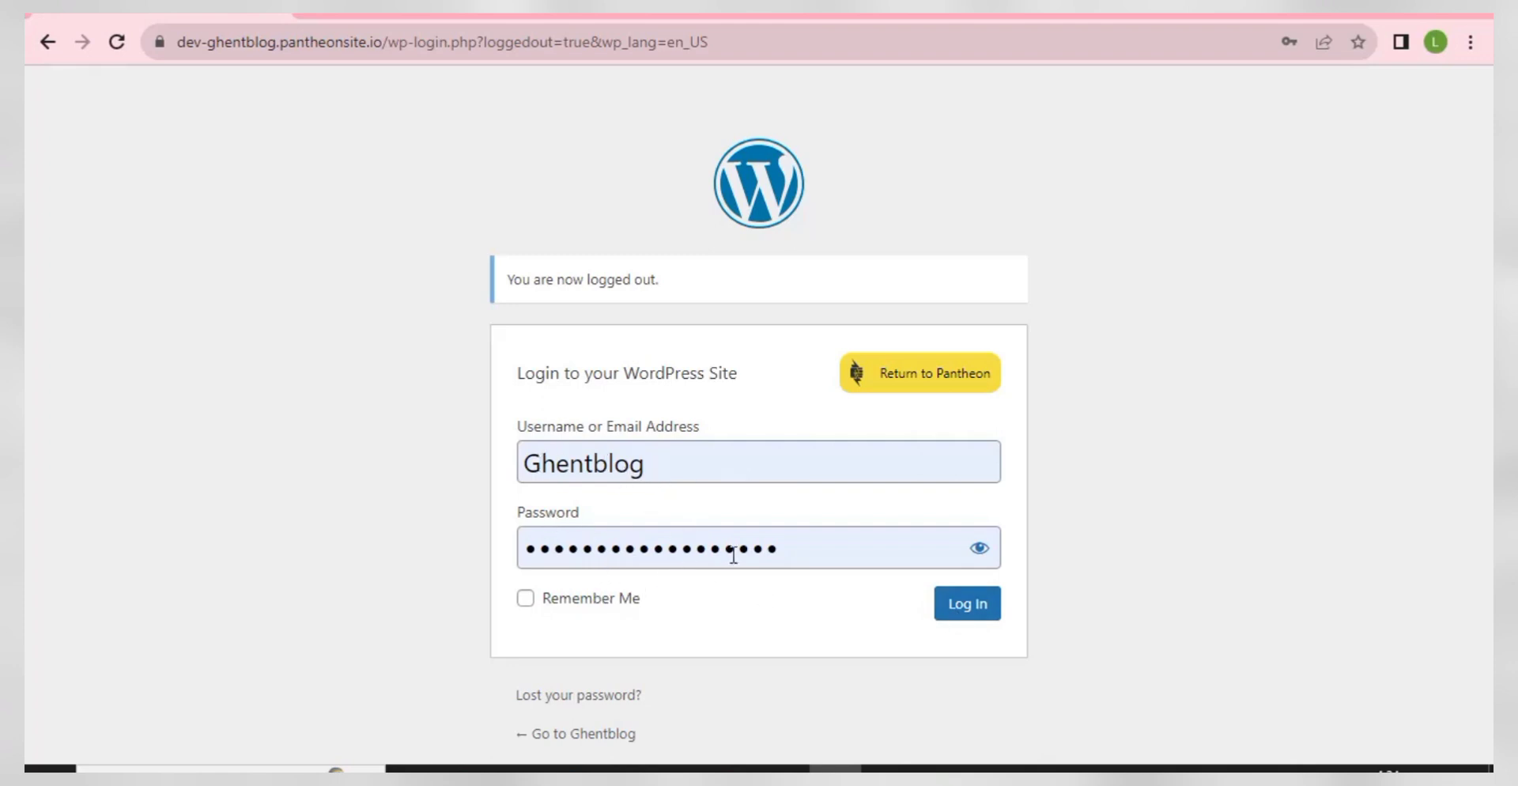
- Log in to WordPress and look over the dashboard
{"action": "left_click", "coordinate": [973, 605]}
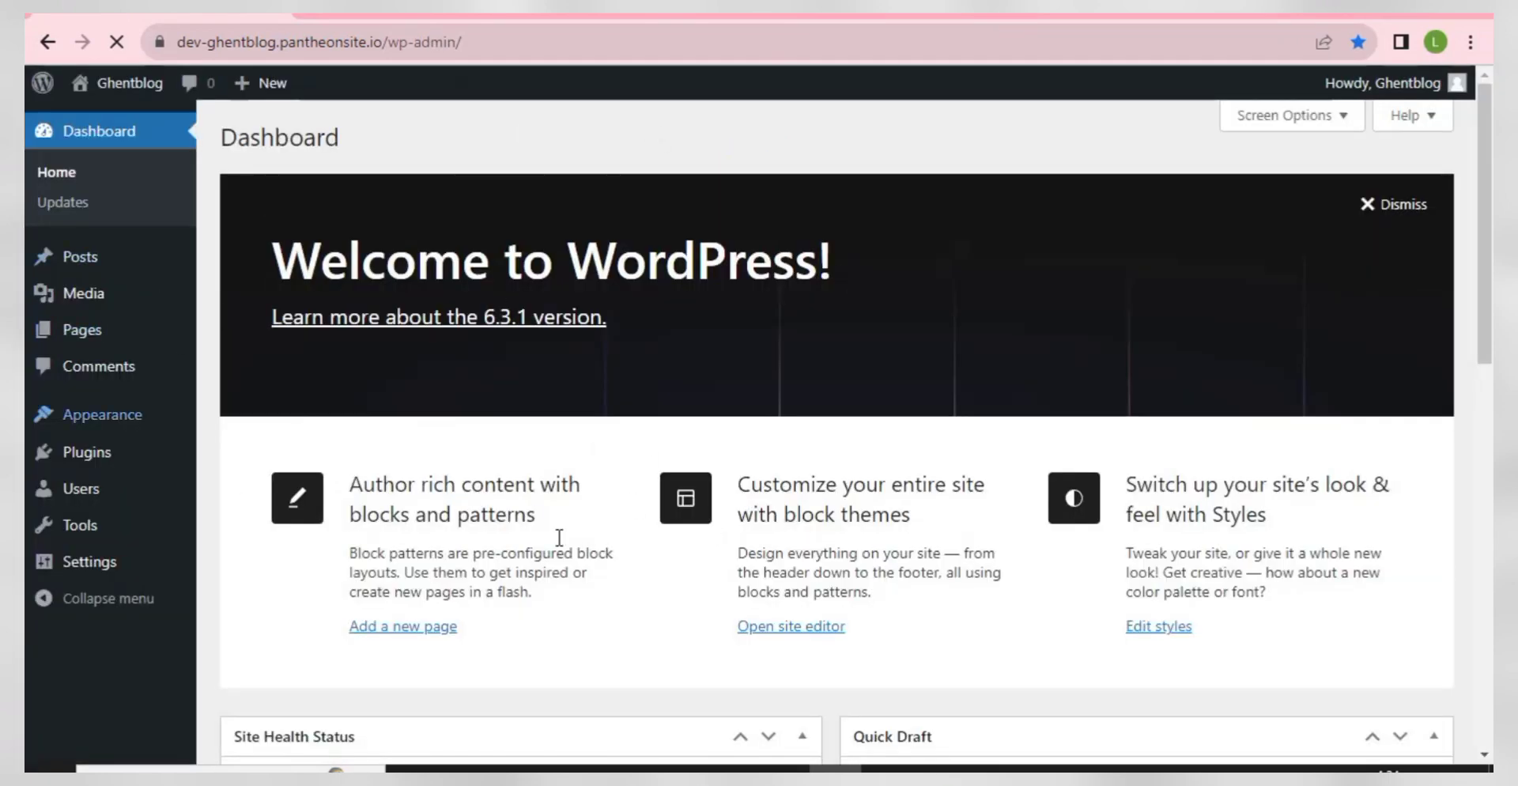
{"action": "scroll", "coordinate": [680, 396], "scroll_direction": "down", "scroll_amount": 5}
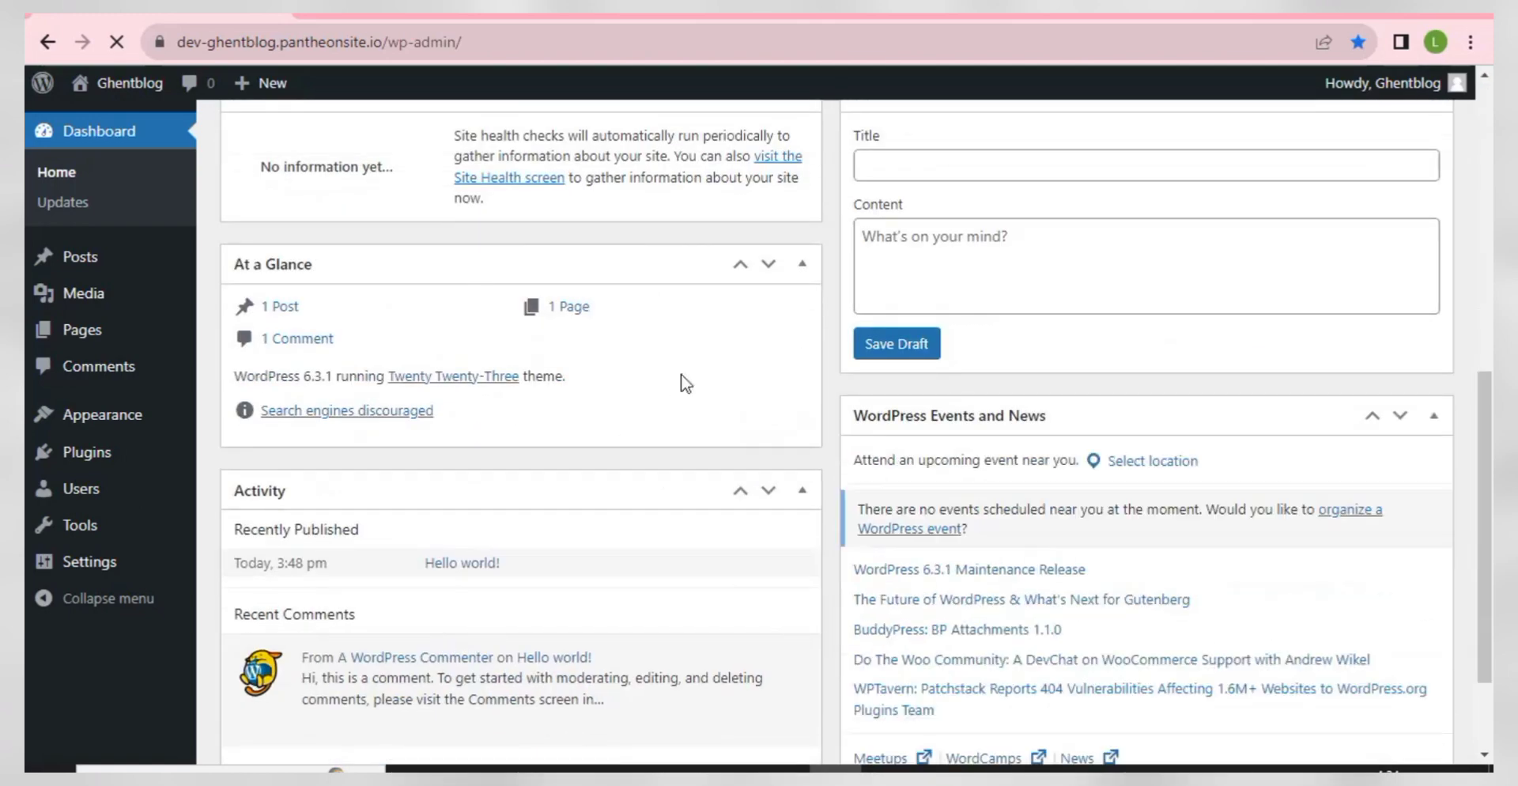
{"action": "scroll", "coordinate": [490, 474], "scroll_direction": "up", "scroll_amount": 5}
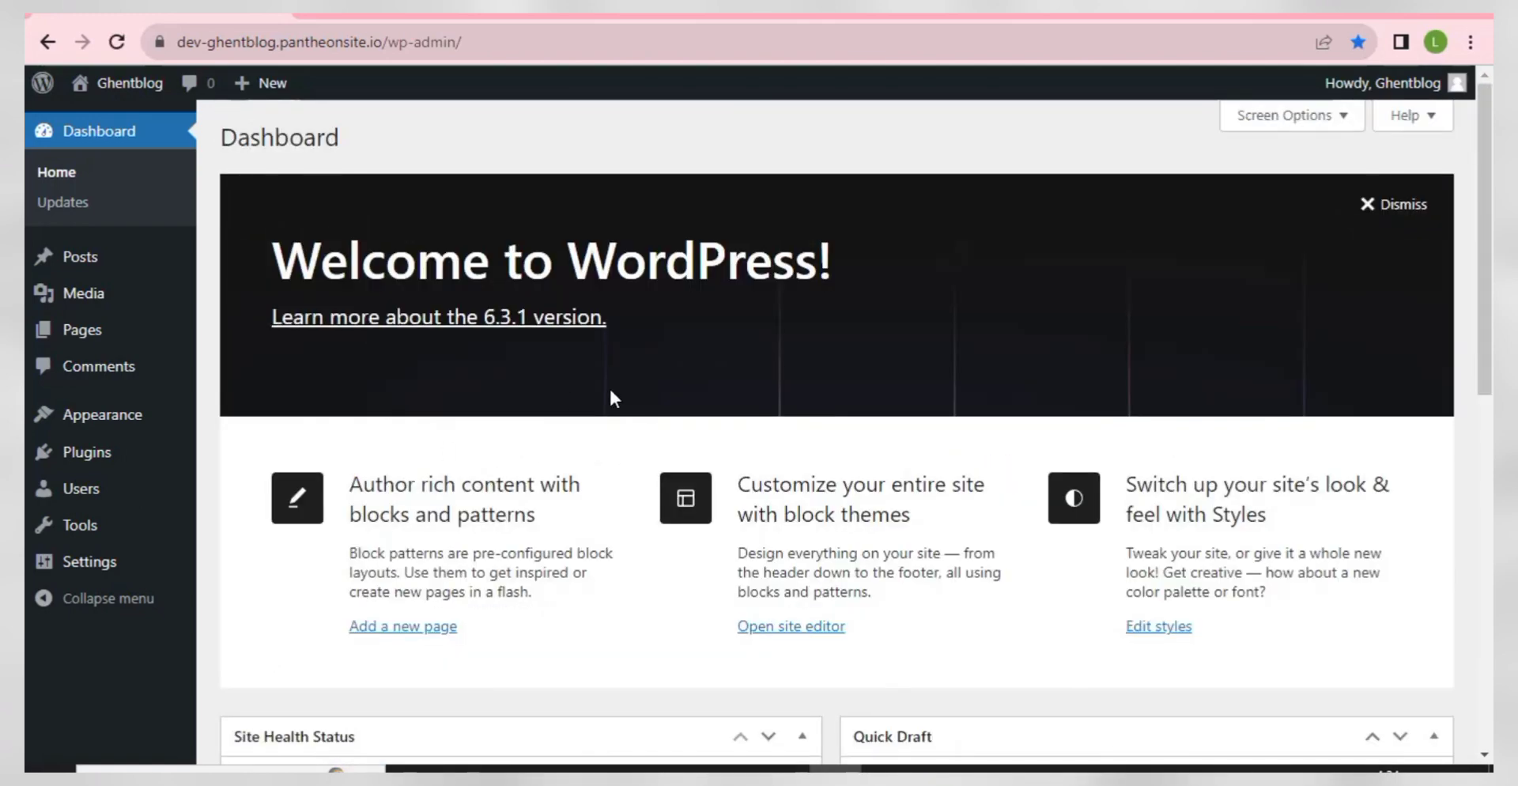
{"action": "scroll", "coordinate": [650, 365], "scroll_direction": "down", "scroll_amount": 4}
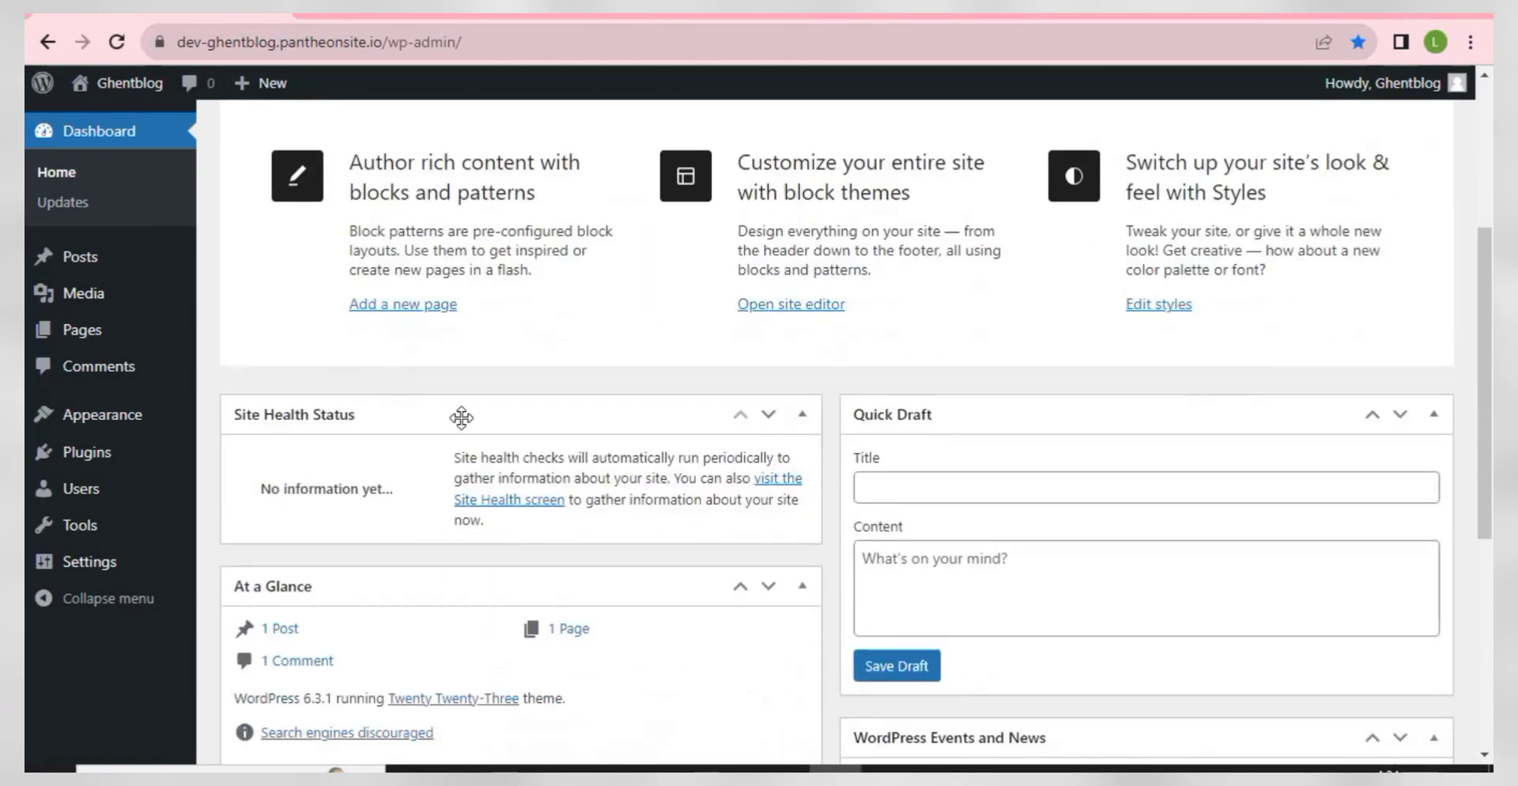
{"action": "scroll", "coordinate": [504, 441], "scroll_direction": "up", "scroll_amount": 4}
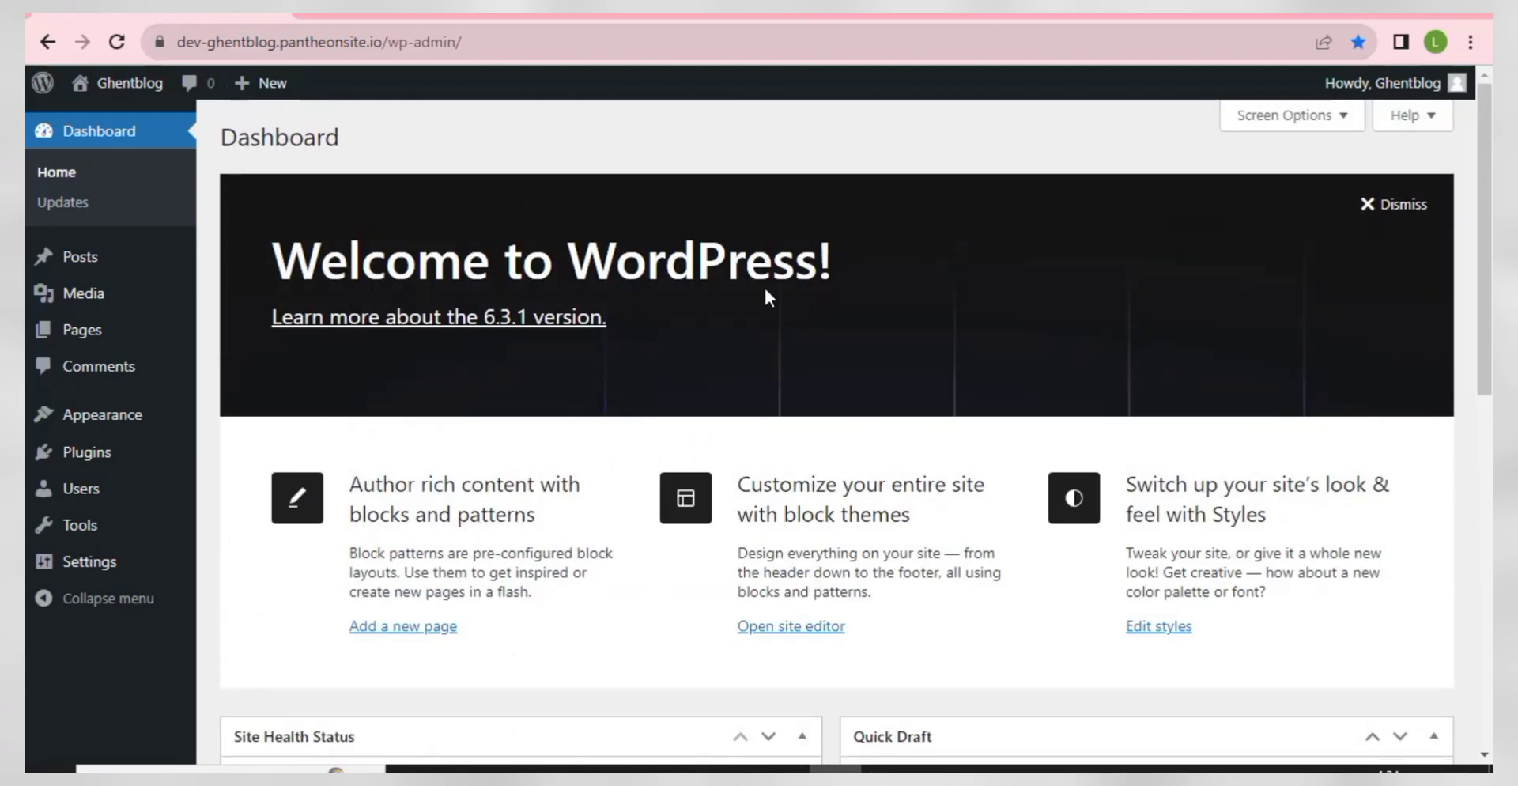
- Hide the Welcome, Events and News, Quick Draft, Activity, At a Glance and Site Health boxes
{"action": "left_click", "coordinate": [1310, 119]}
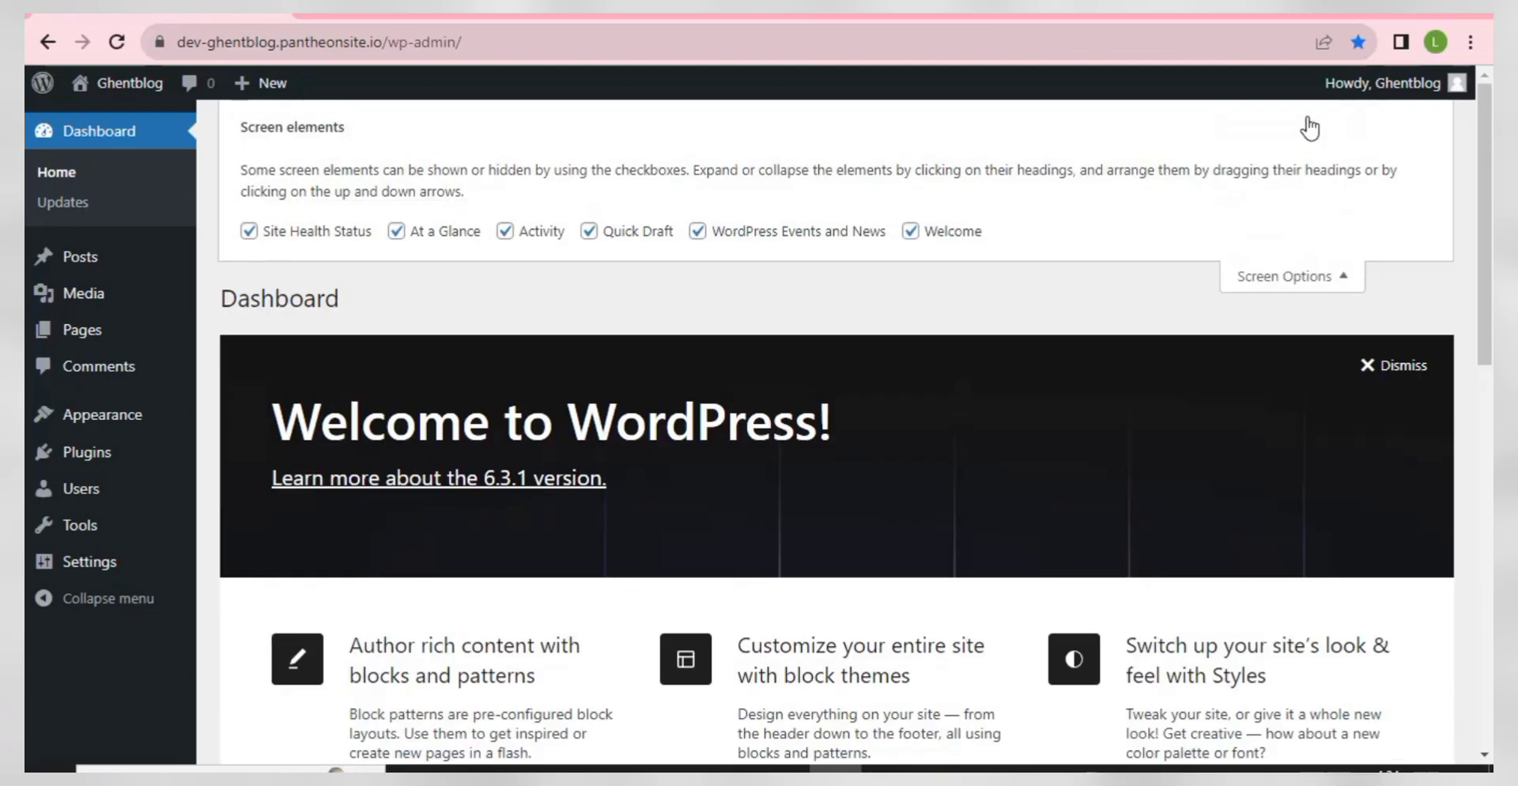
{"action": "left_click", "coordinate": [910, 231]}
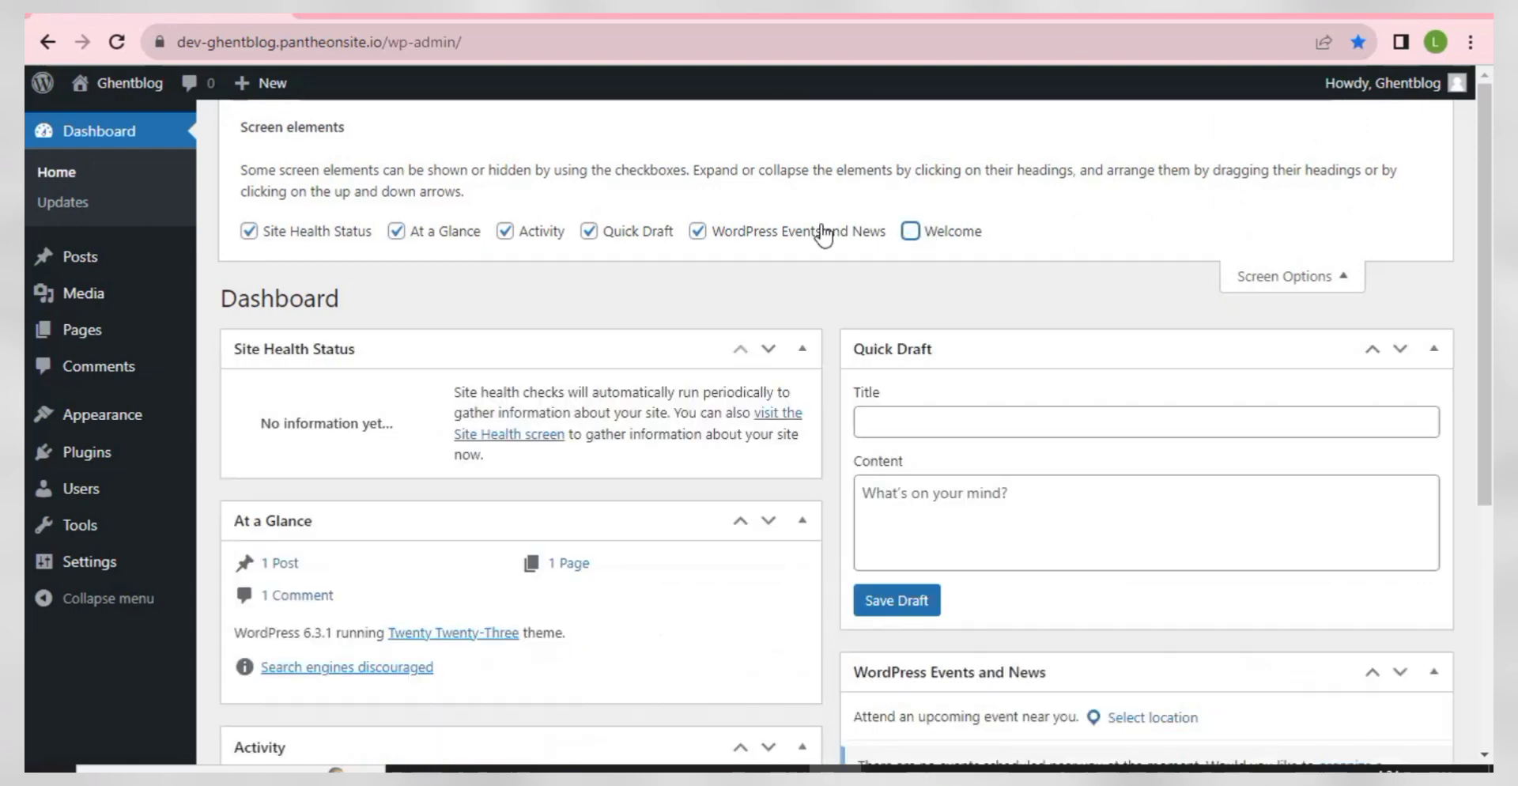
{"action": "left_click", "coordinate": [697, 230]}
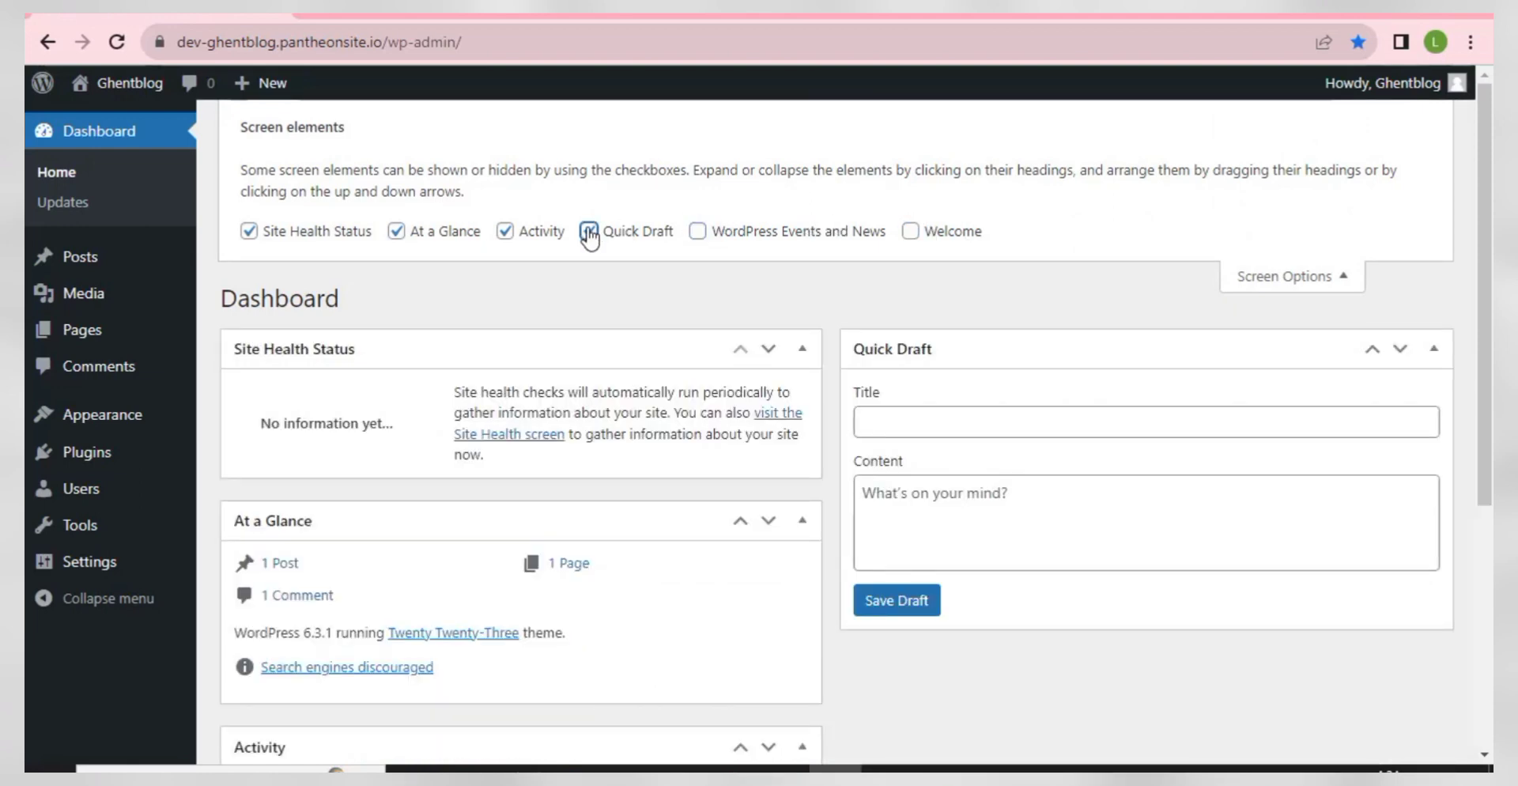
{"action": "left_click", "coordinate": [589, 231]}
{"action": "left_click", "coordinate": [505, 231]}
{"action": "left_click", "coordinate": [396, 231]}
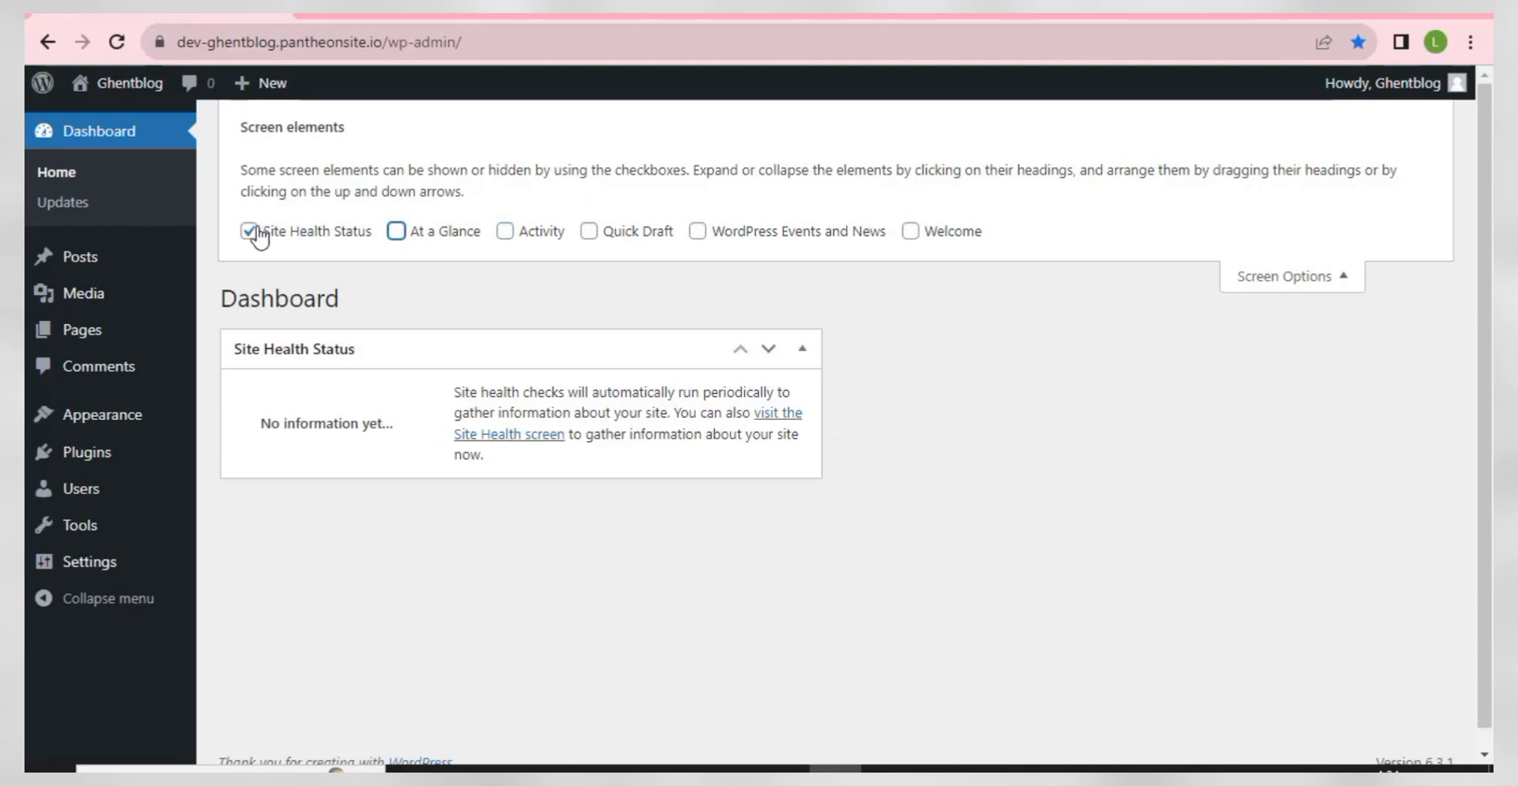
{"action": "left_click", "coordinate": [250, 232]}
{"action": "left_click", "coordinate": [1319, 283]}
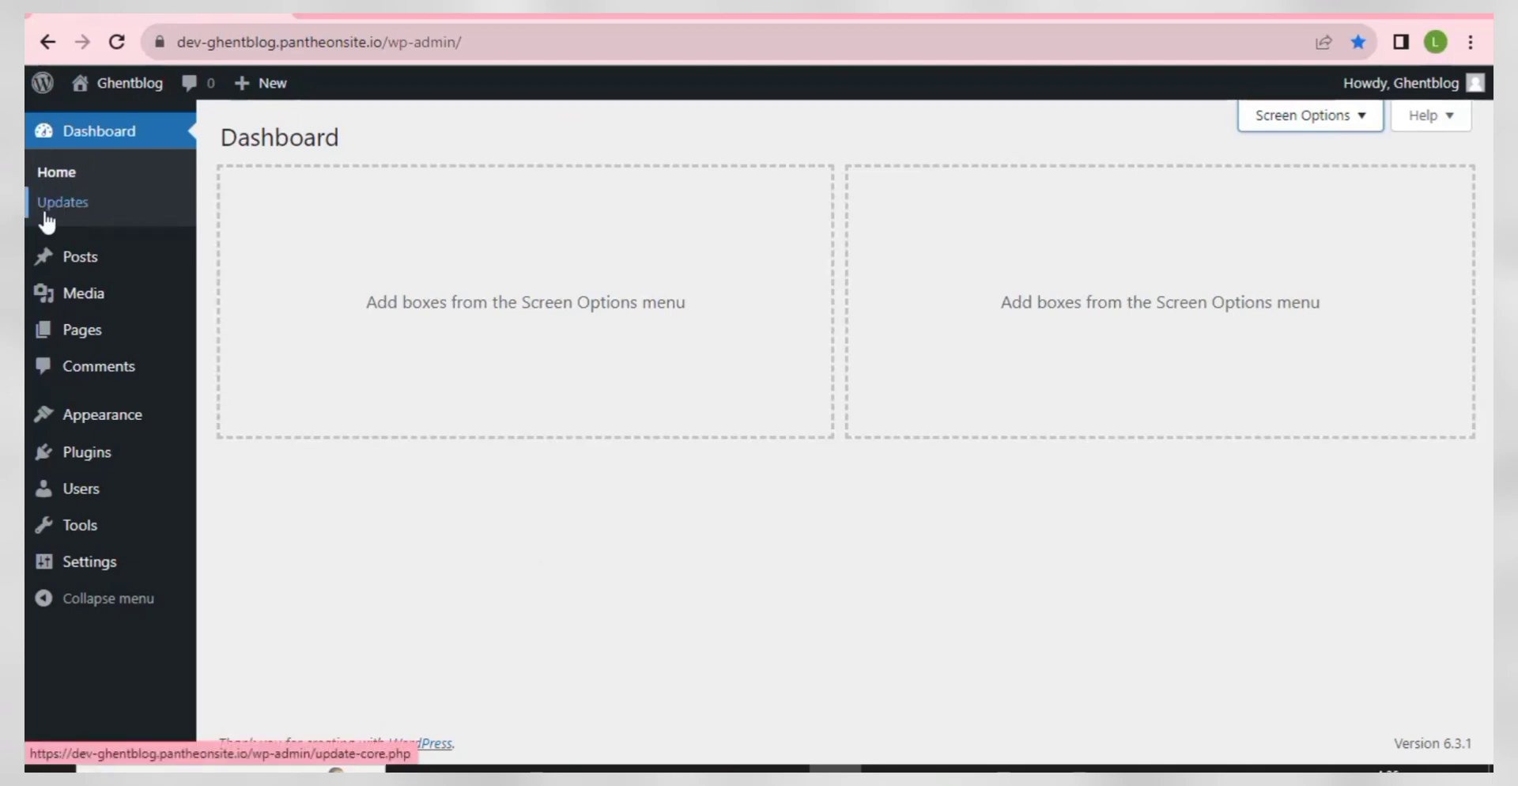
{"action": "mouse_move", "coordinate": [73, 266]}
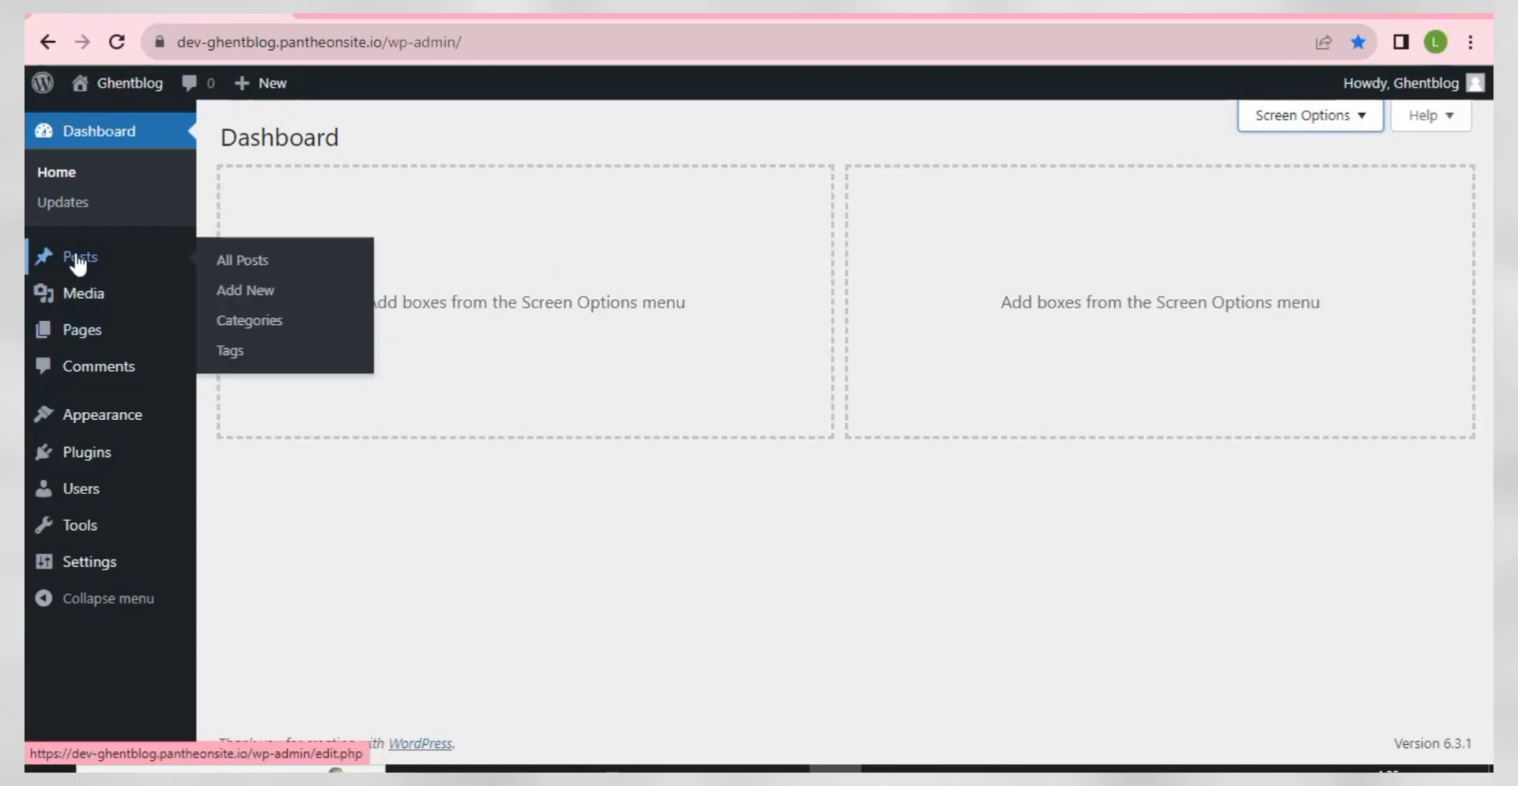
{"action": "mouse_move", "coordinate": [274, 94]}
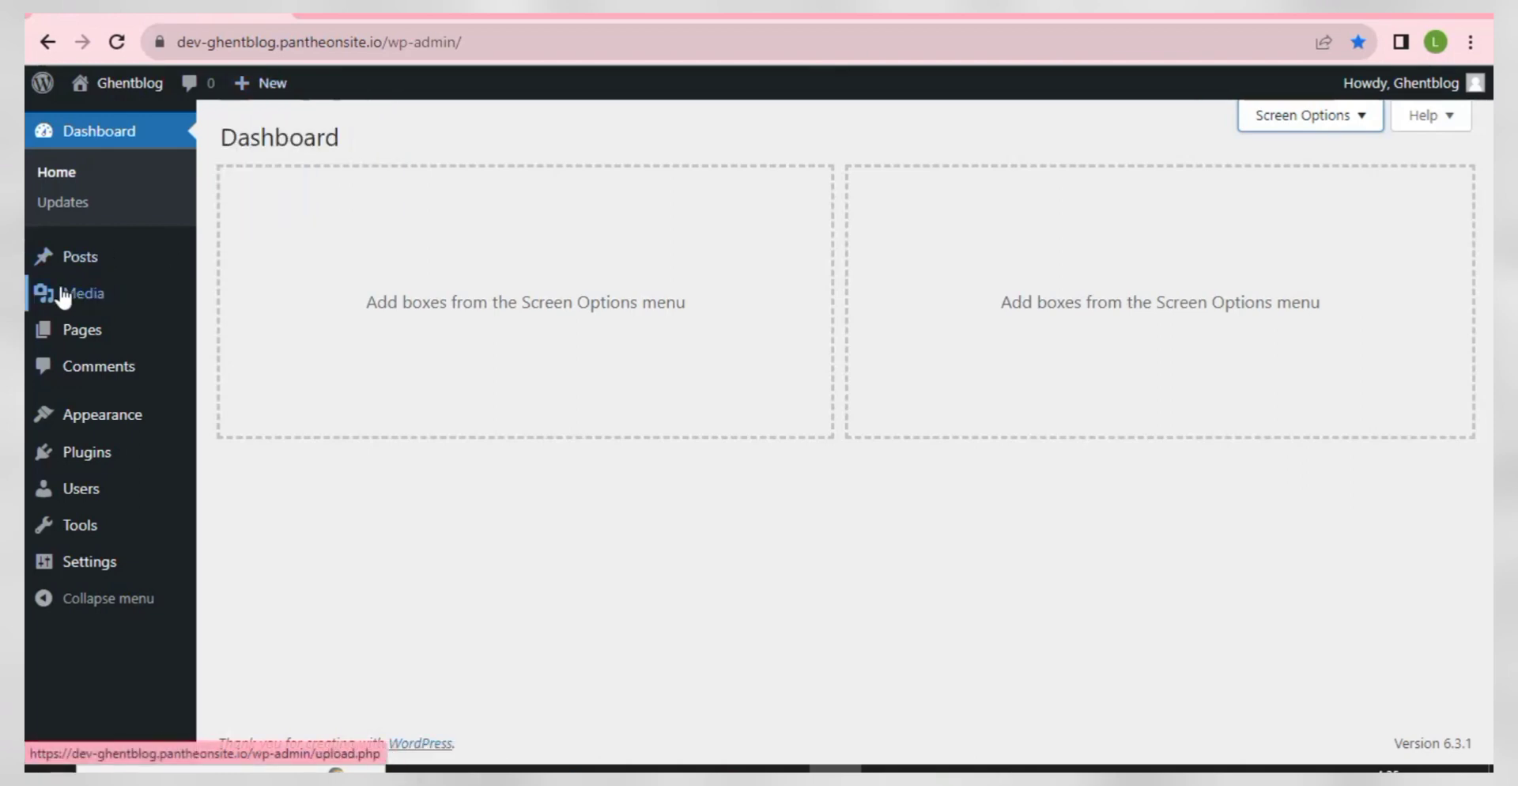
{"action": "mouse_move", "coordinate": [59, 303]}
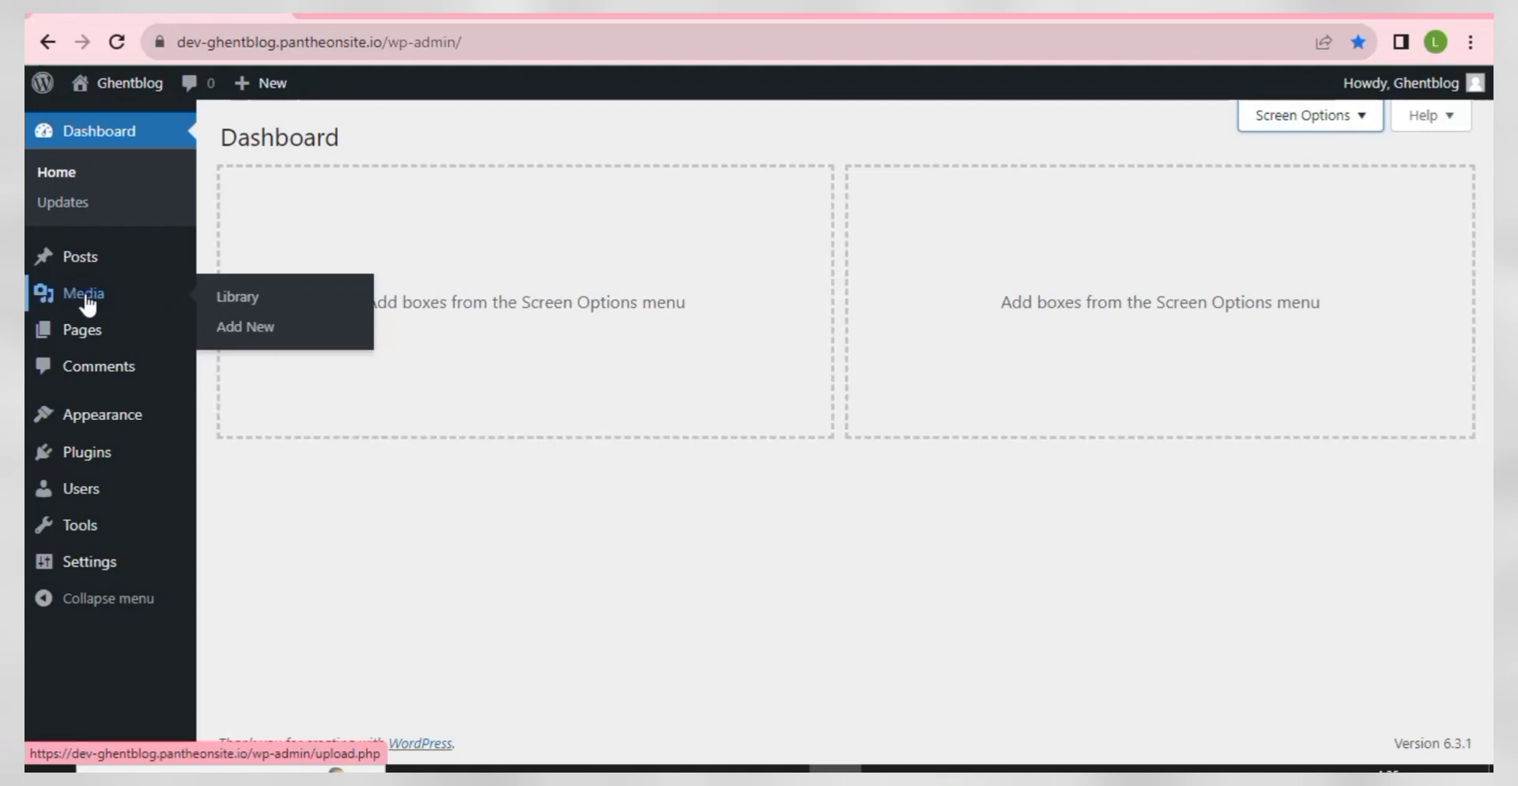
{"action": "mouse_move", "coordinate": [101, 340]}
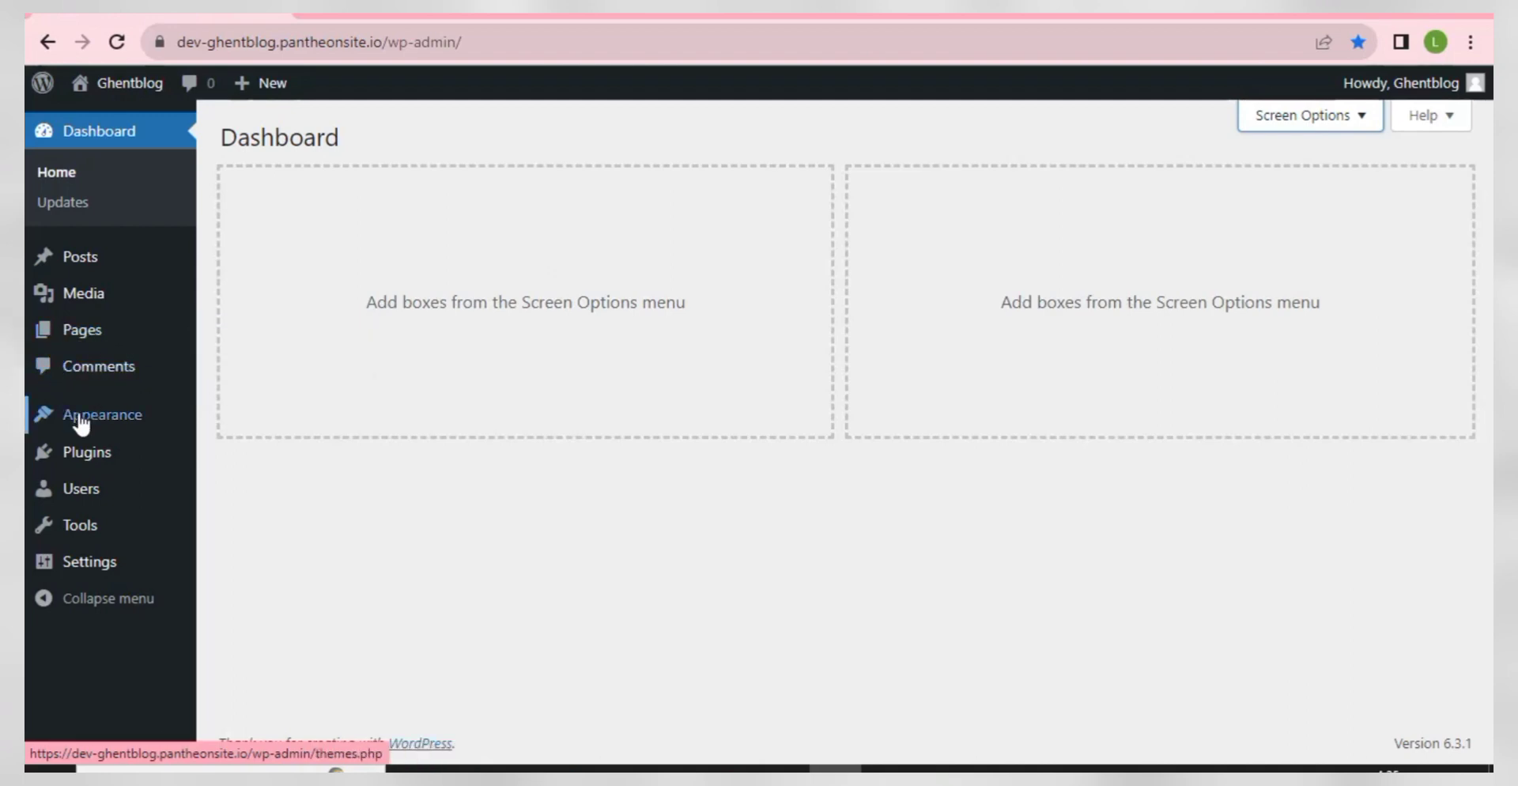
{"action": "mouse_move", "coordinate": [95, 427]}
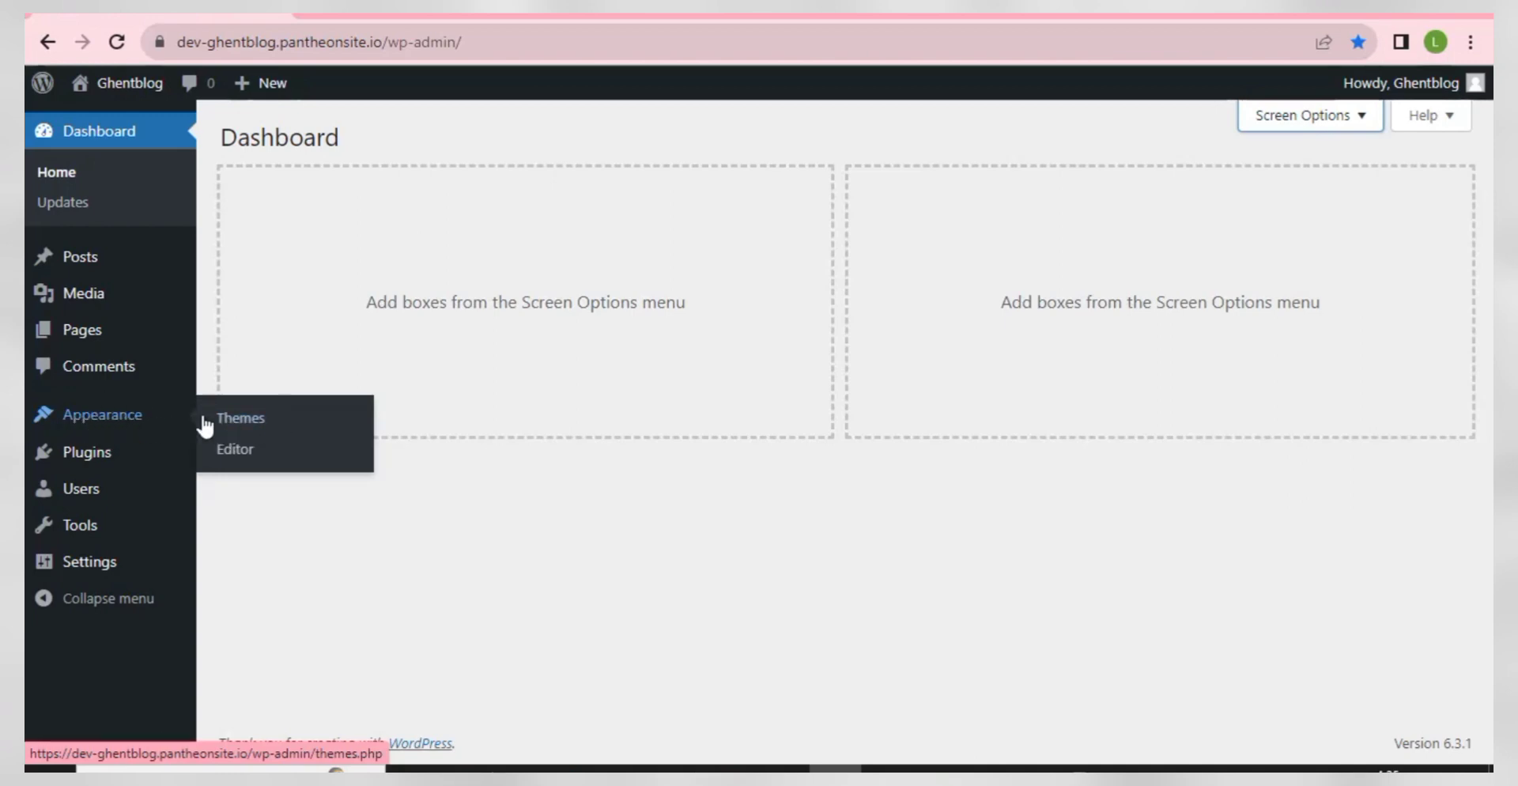
{"action": "mouse_move", "coordinate": [103, 460]}
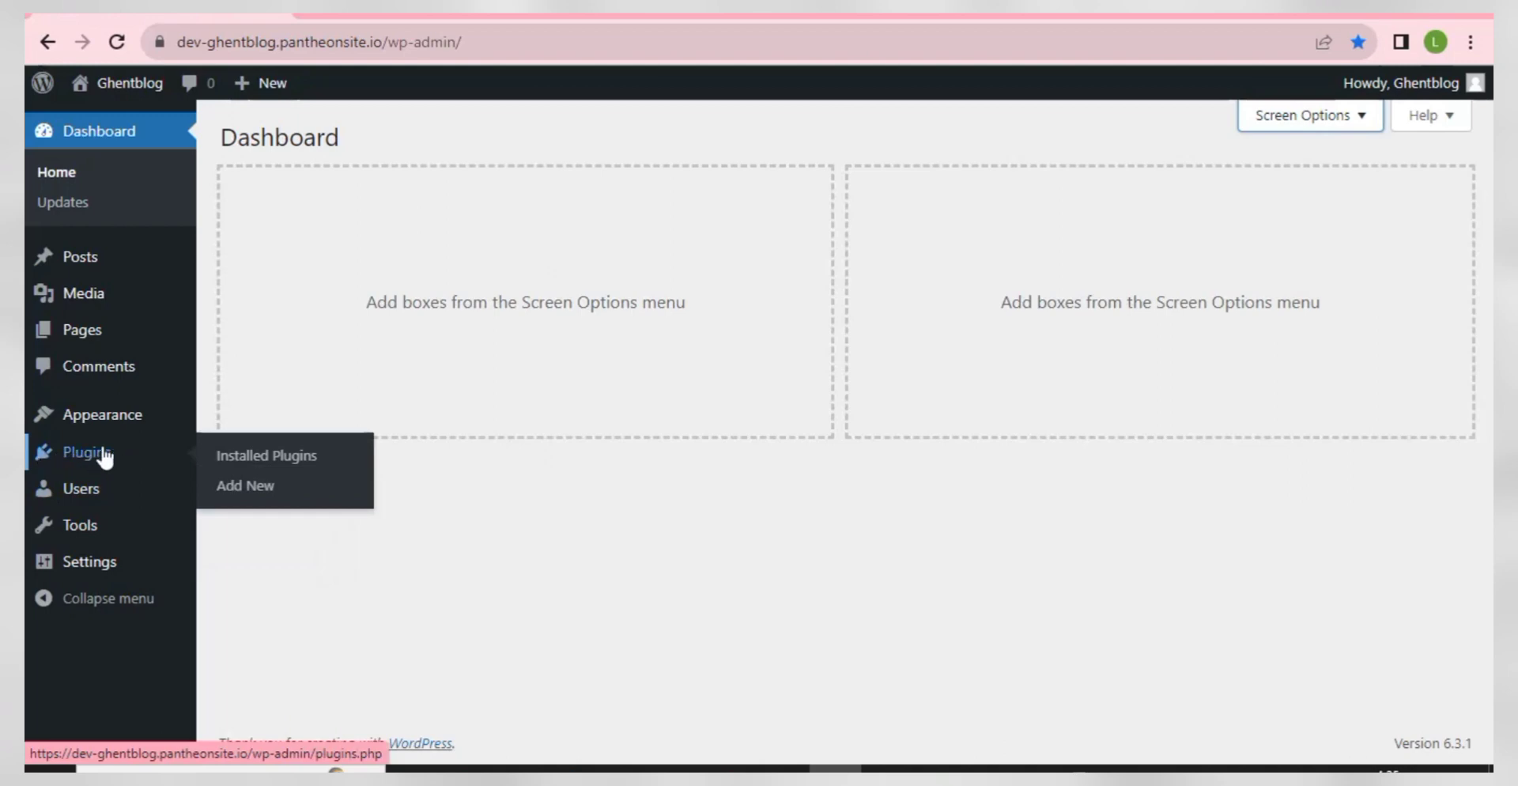
{"action": "mouse_move", "coordinate": [82, 495]}
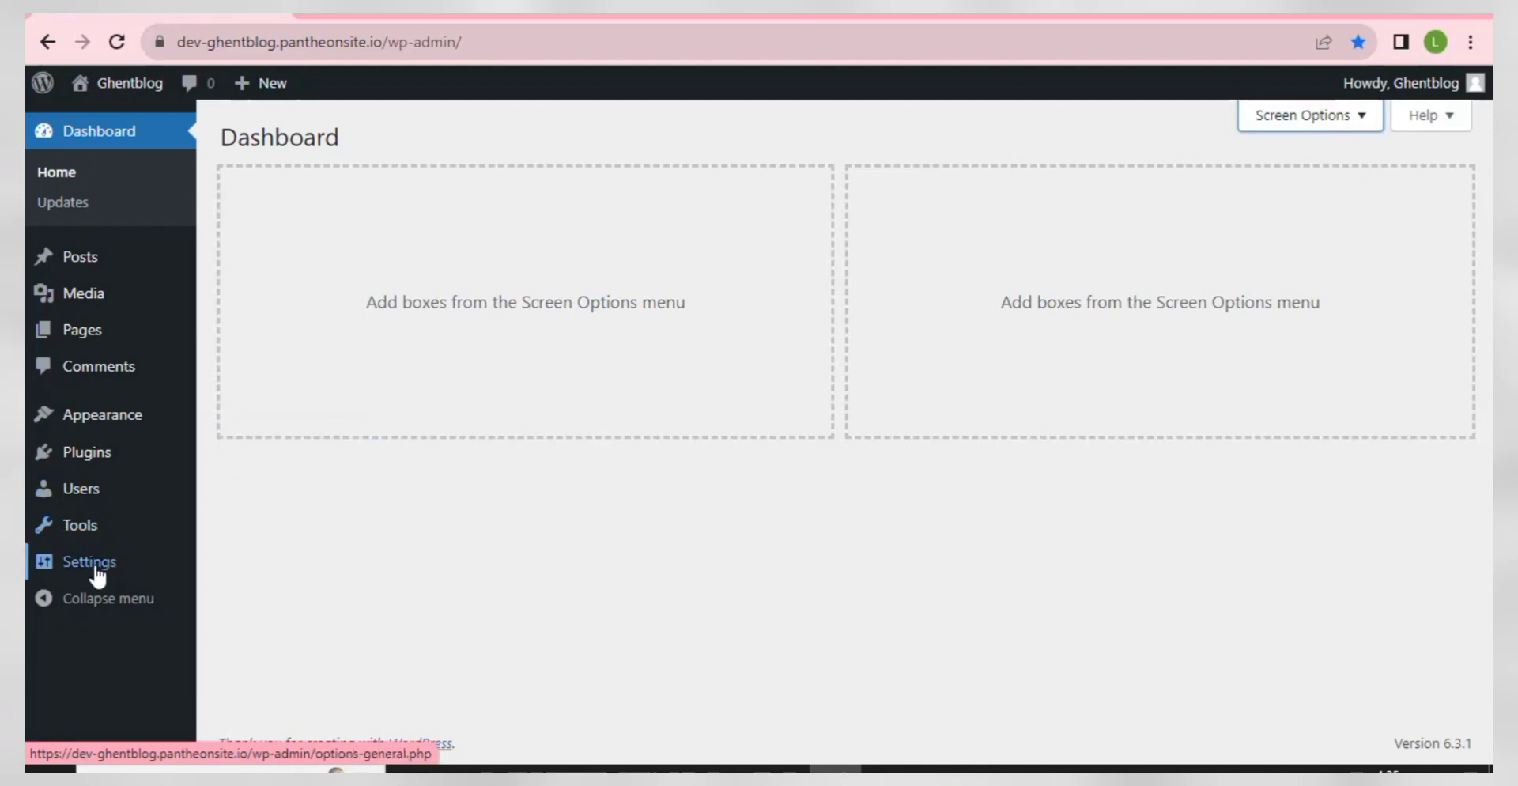
{"action": "mouse_move", "coordinate": [51, 571]}
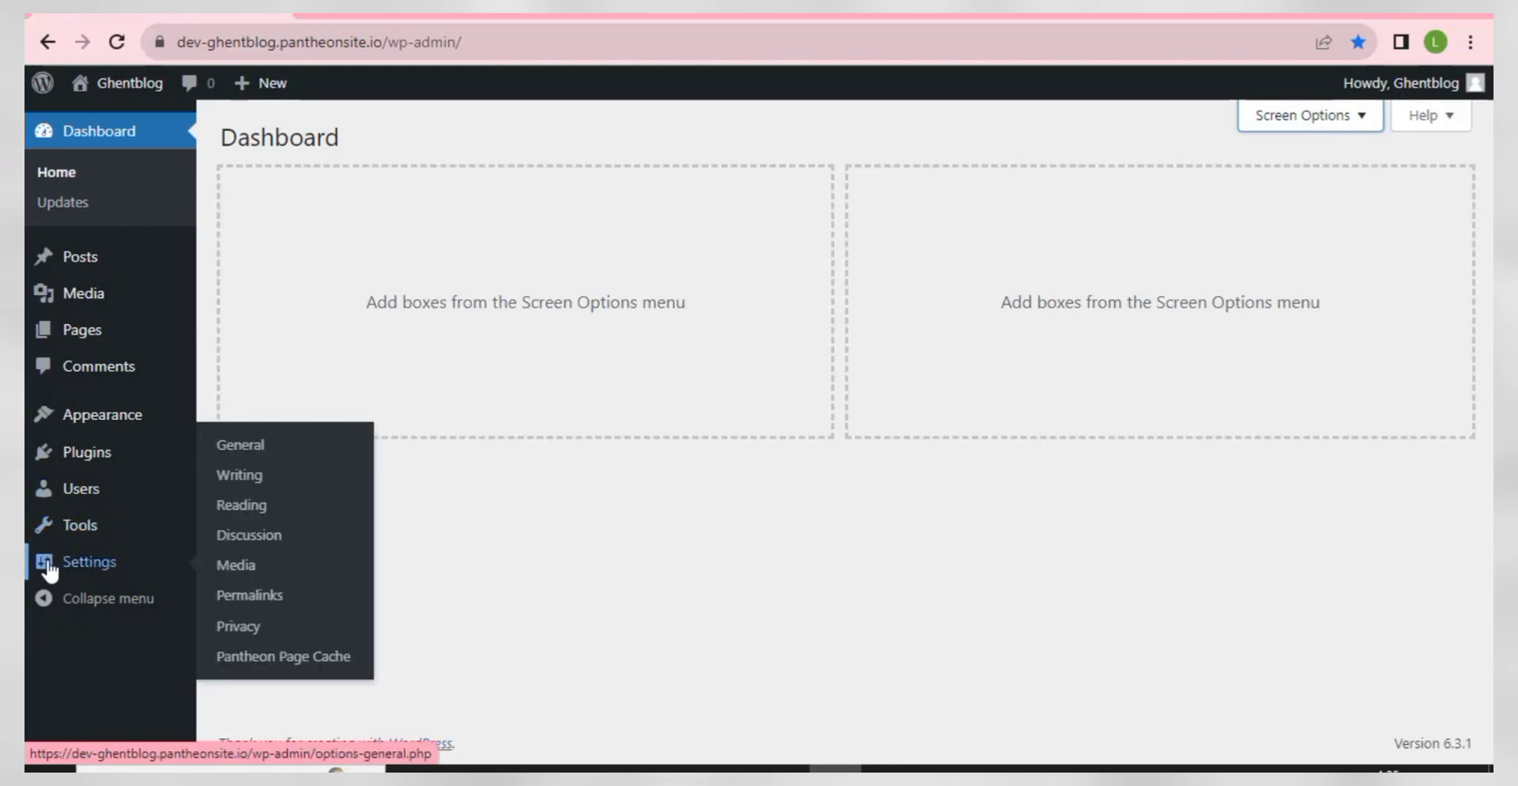
{"action": "left_click", "coordinate": [84, 609]}
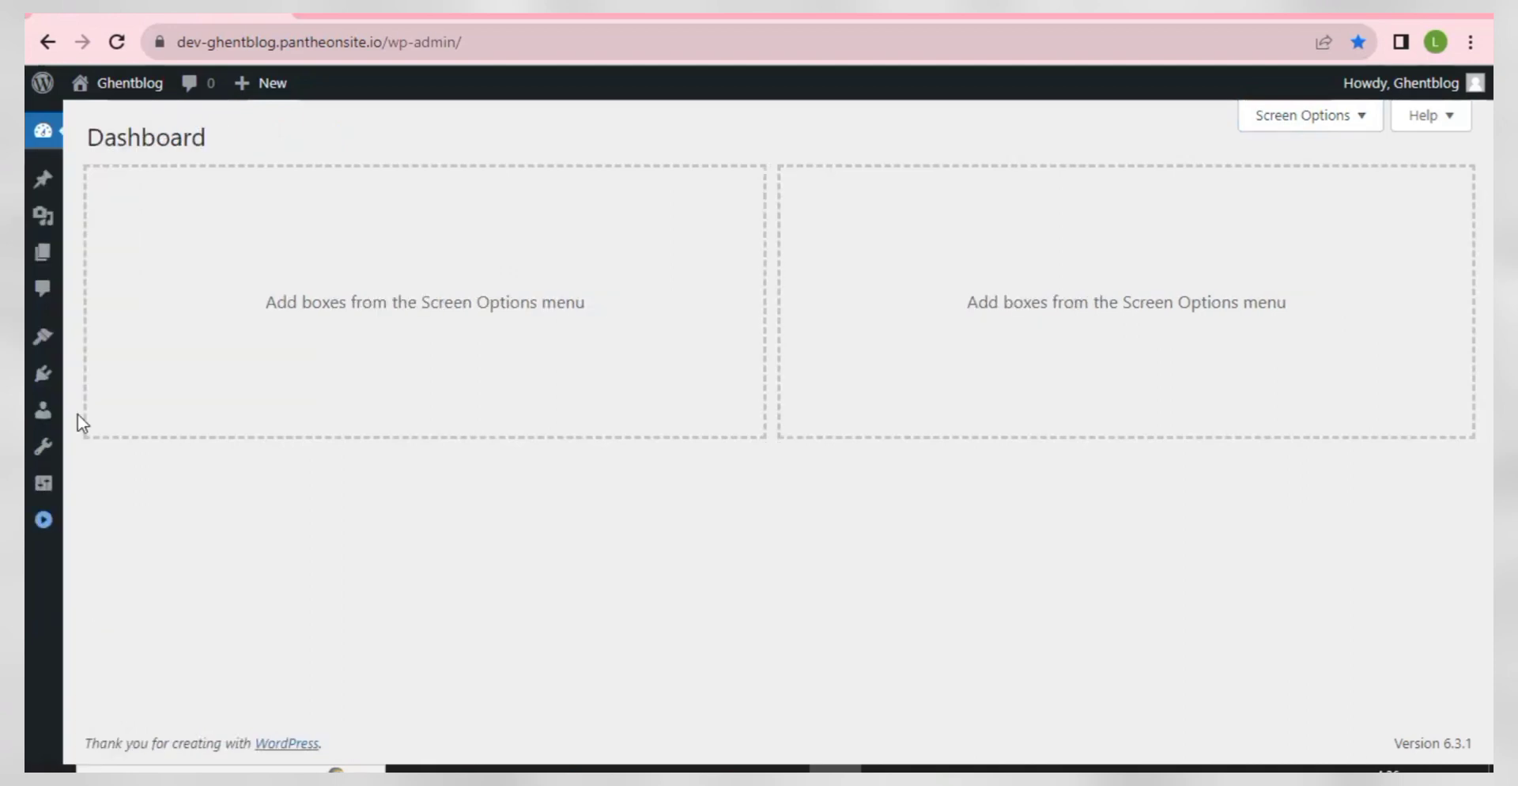
{"action": "left_click", "coordinate": [41, 522]}
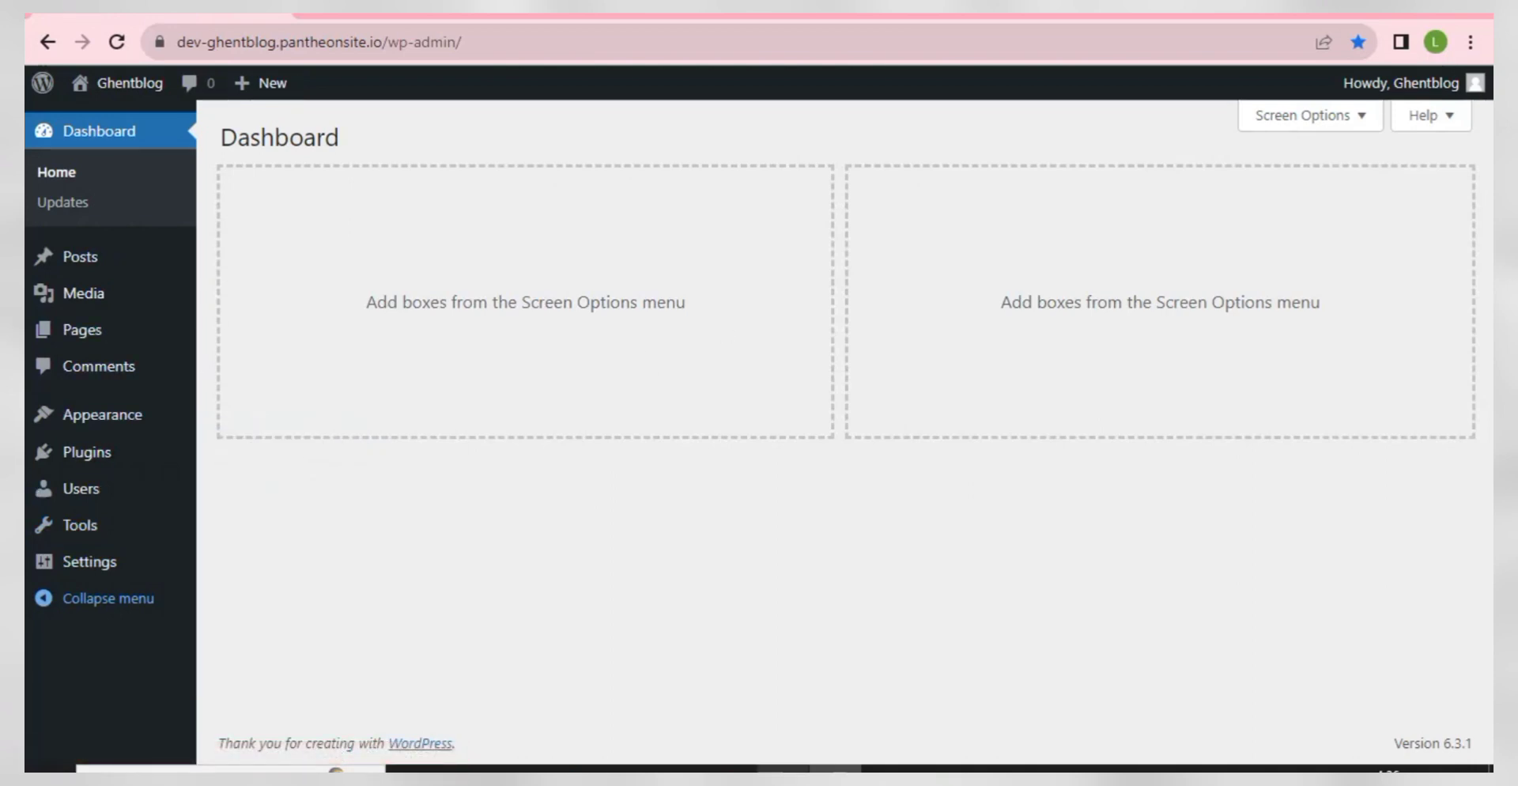
{"action": "left_click", "coordinate": [783, 768]}
- Mark the INSTALL A THEME checklist step and go to Appearance > Themes
{"action": "left_click", "coordinate": [1224, 326]}
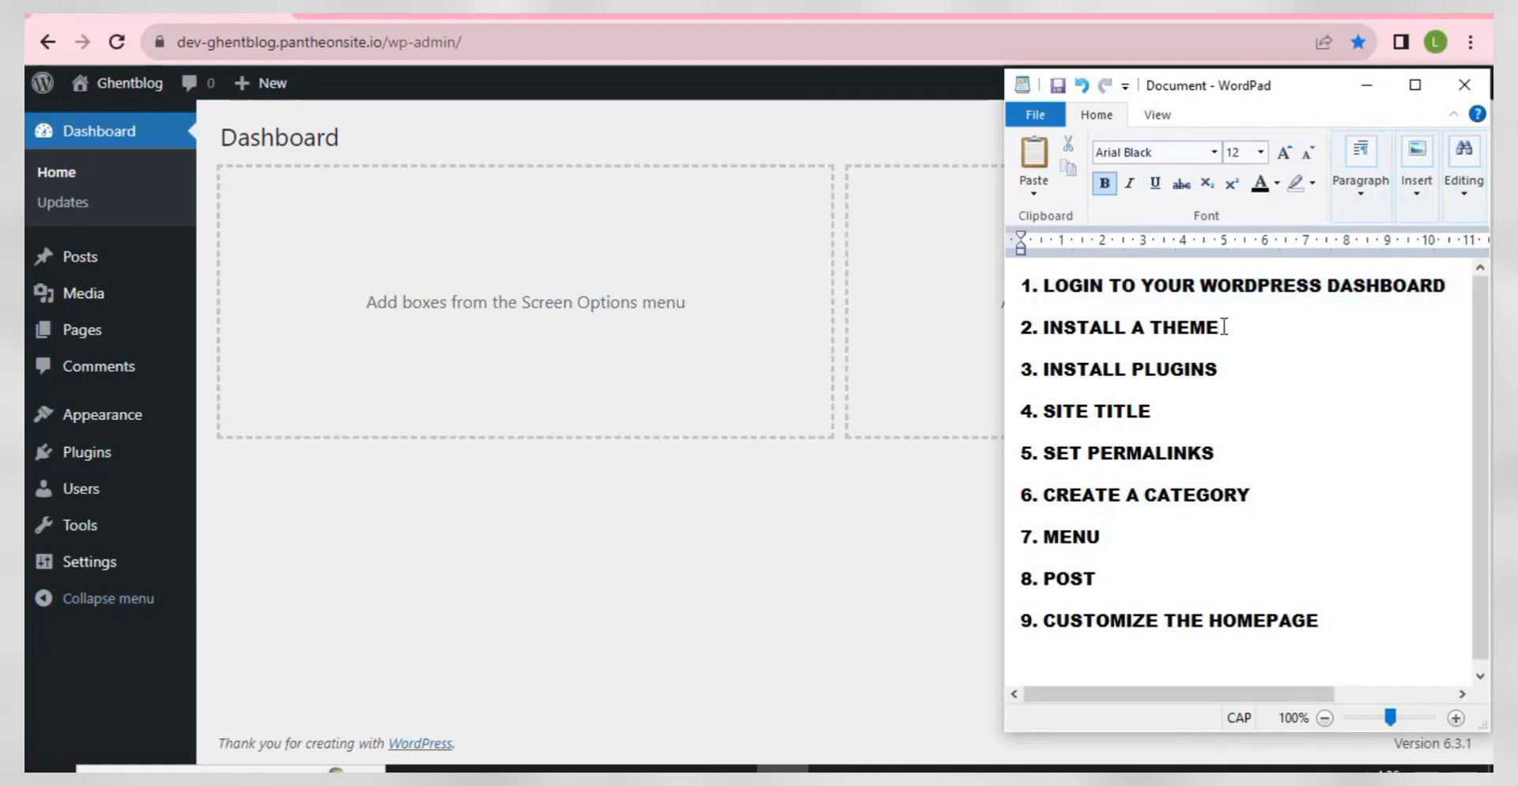
{"action": "left_click_drag", "start_coordinate": [1230, 325], "coordinate": [1019, 326]}
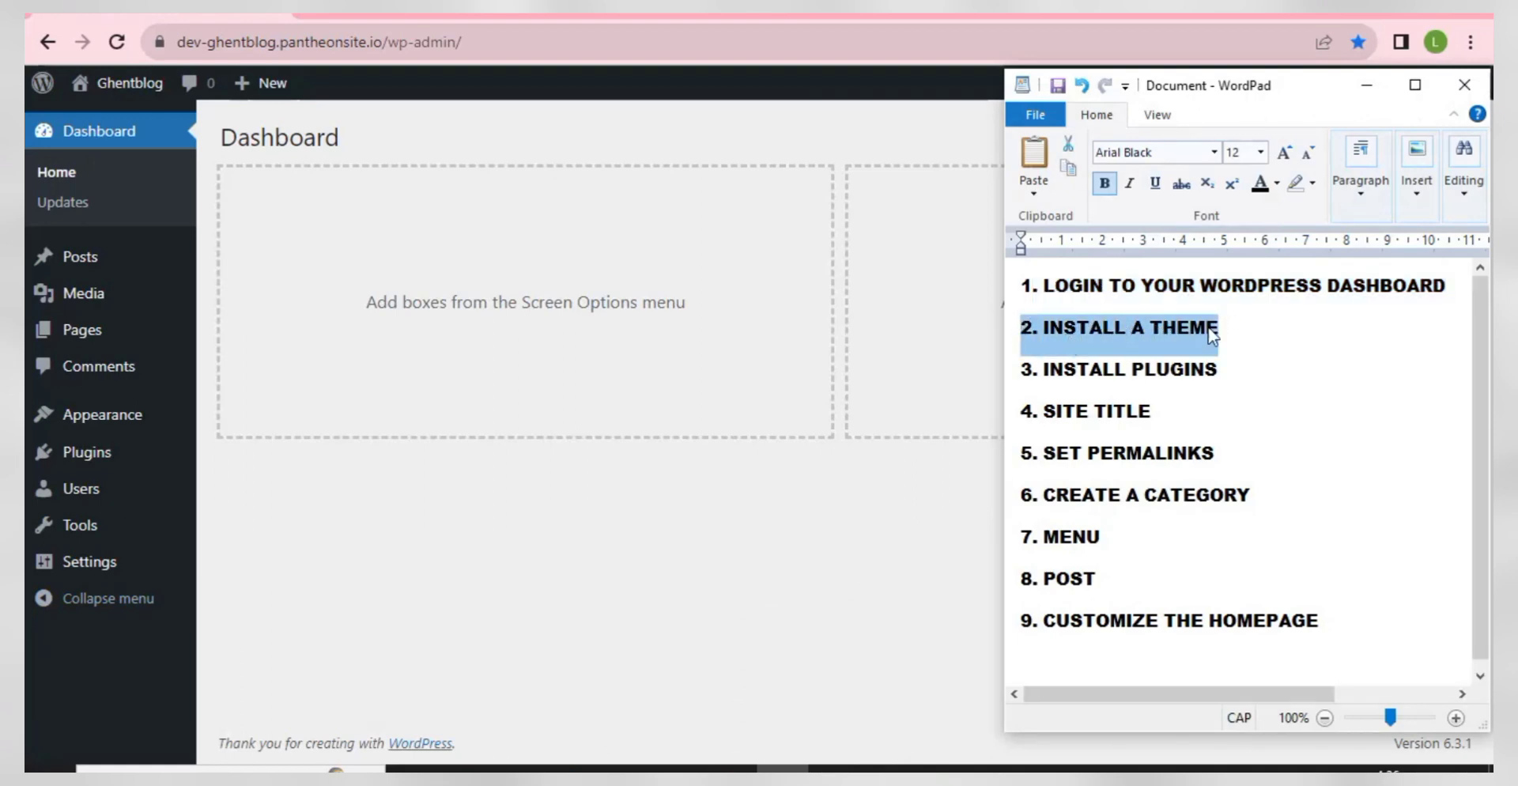
{"action": "left_click", "coordinate": [552, 316]}
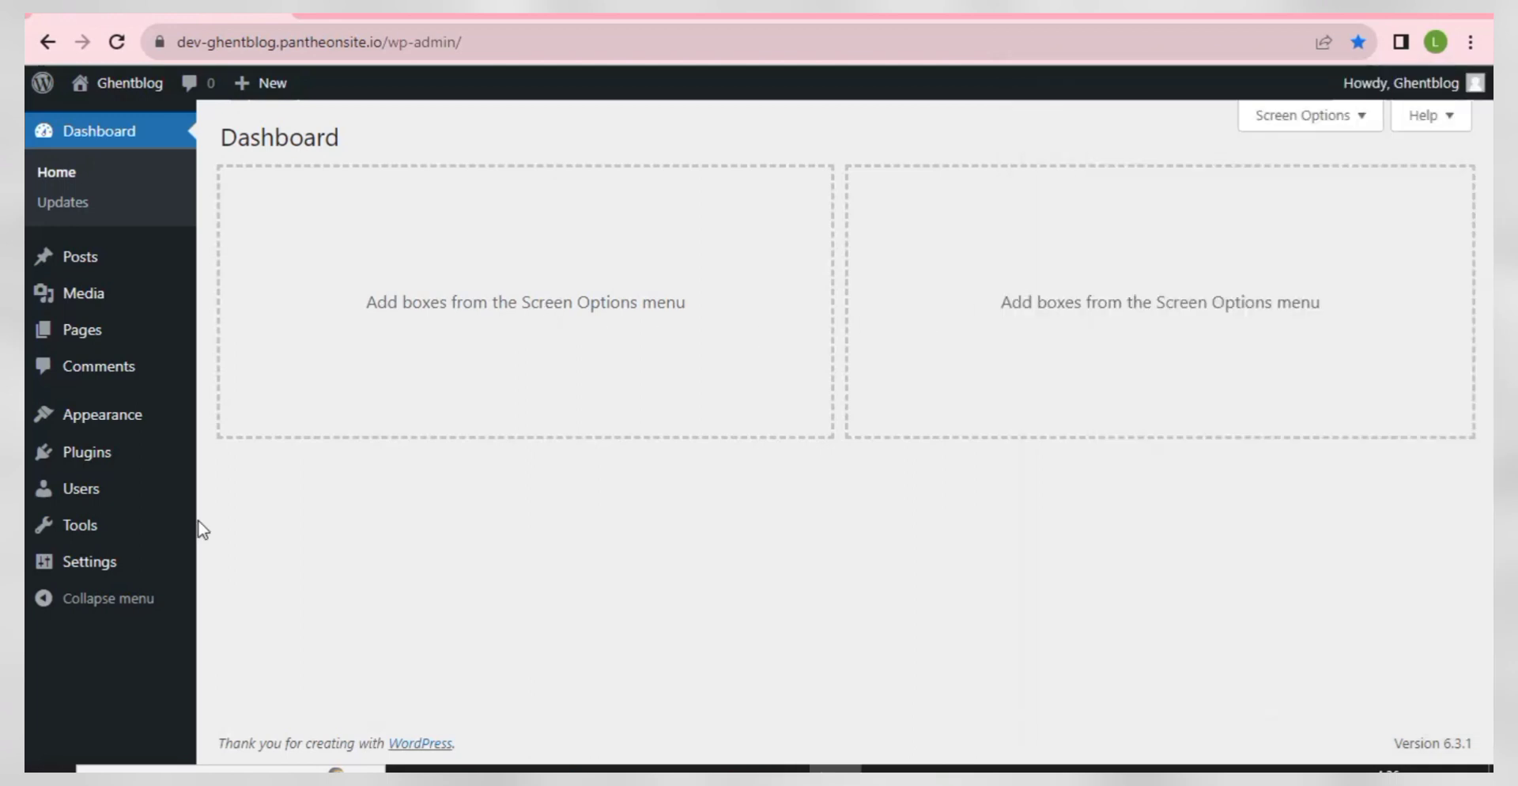
{"action": "mouse_move", "coordinate": [194, 525]}
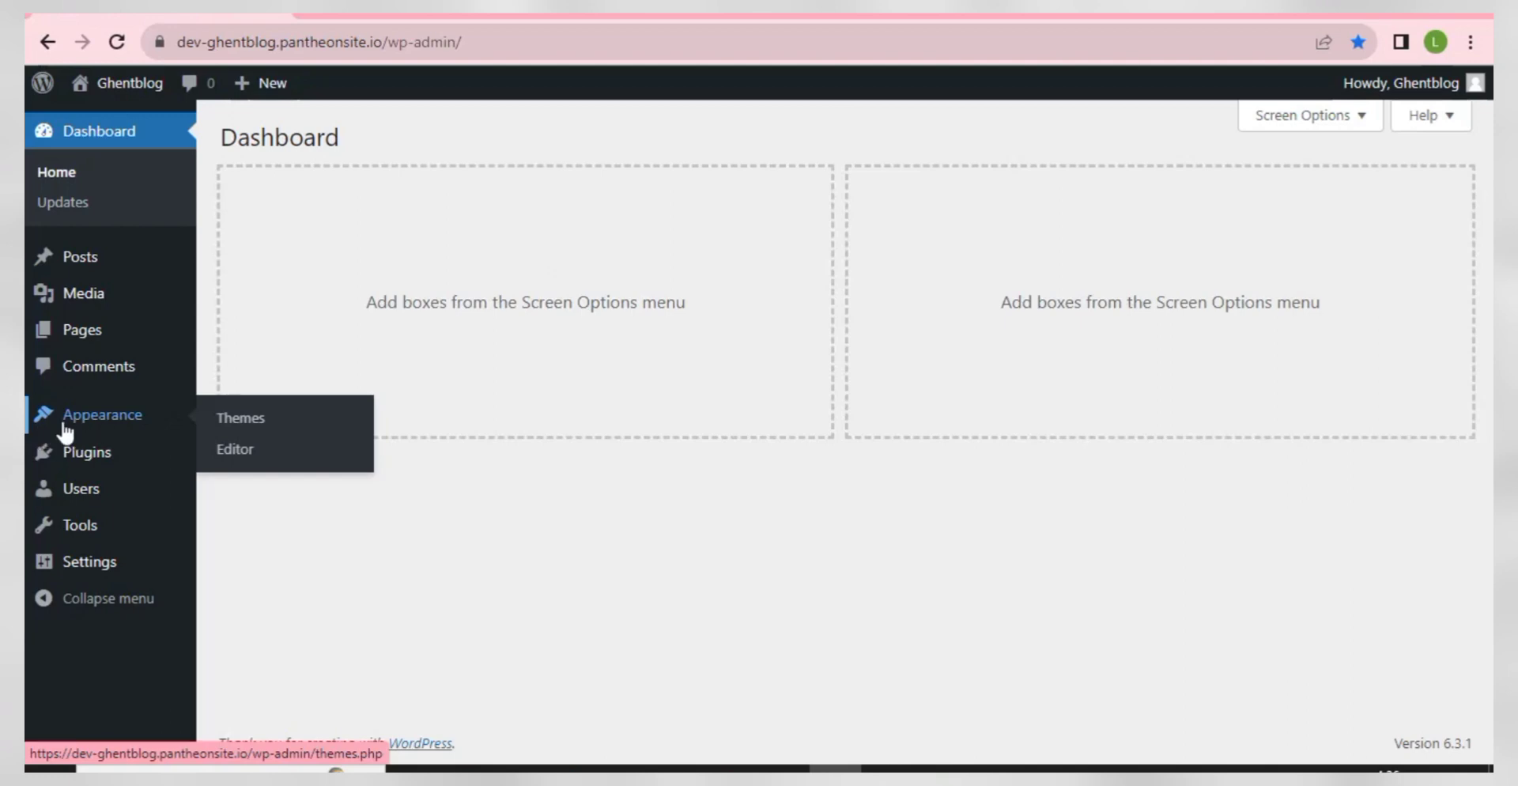
{"action": "left_click", "coordinate": [248, 425]}
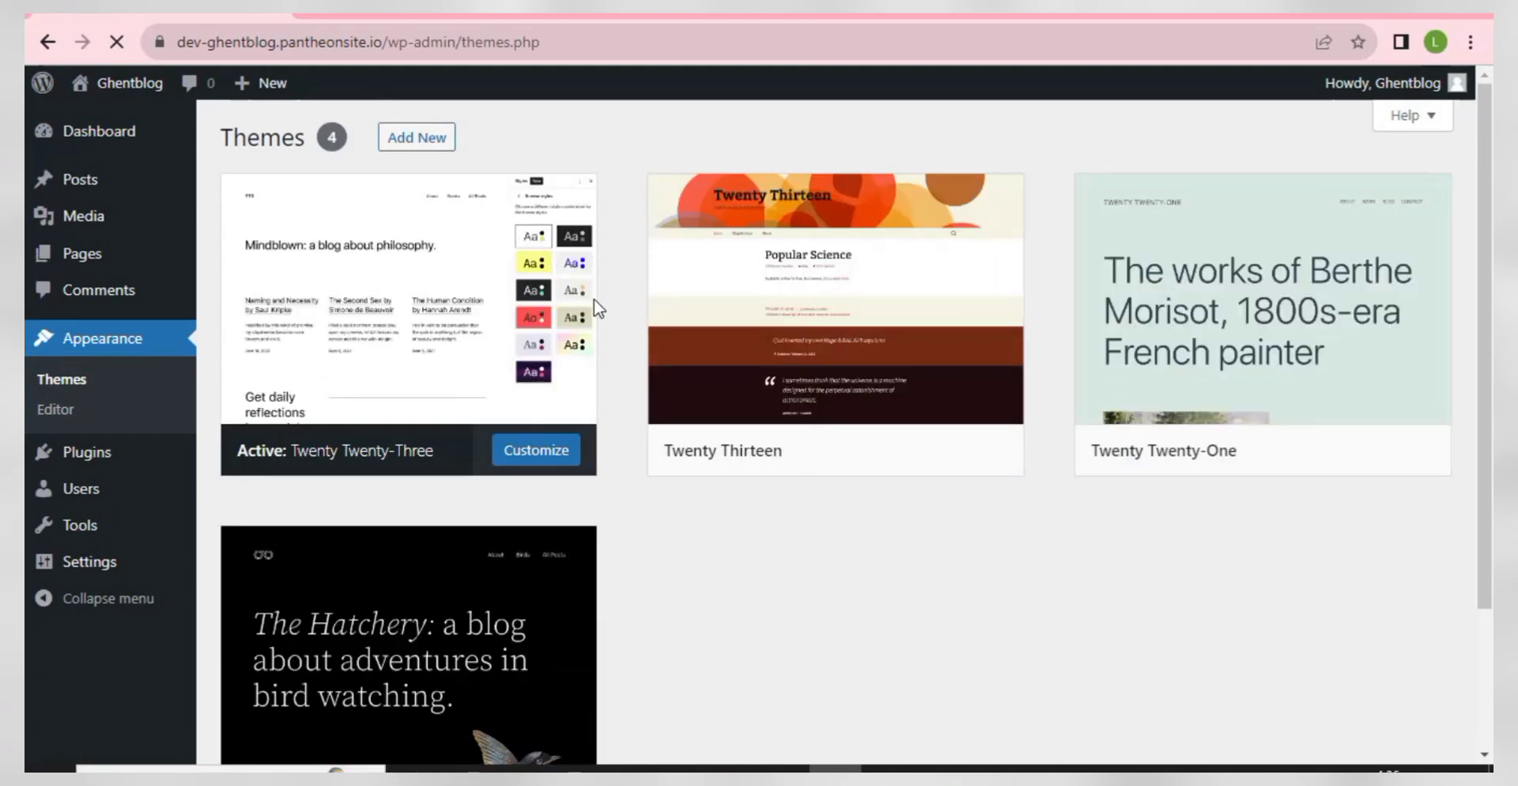
- Open the live site's front page in a new tab
{"action": "mouse_move", "coordinate": [765, 312]}
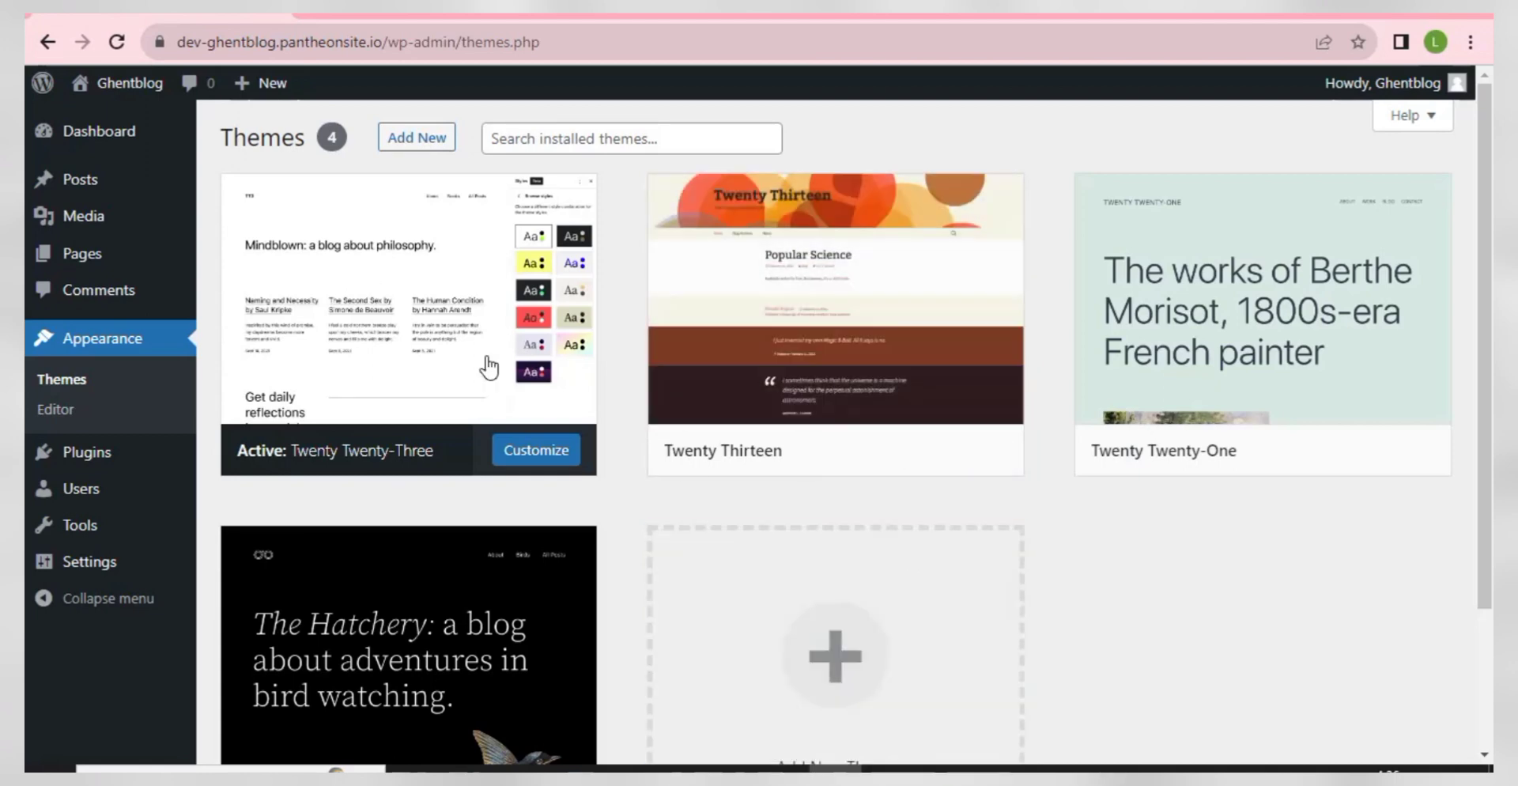
{"action": "right_click", "coordinate": [121, 91]}
{"action": "left_click", "coordinate": [163, 95]}
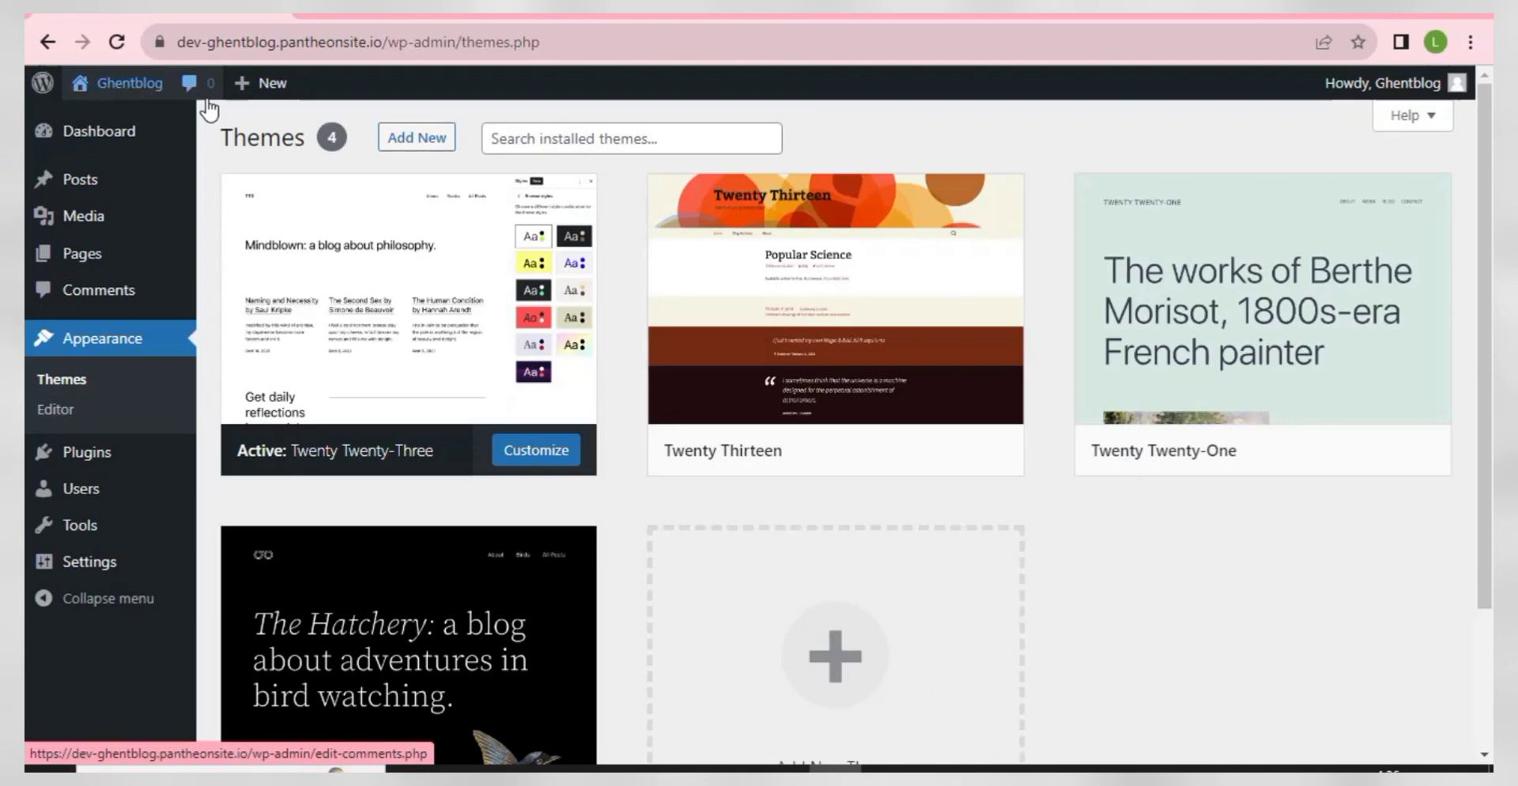
{"action": "left_click", "coordinate": [123, 83]}
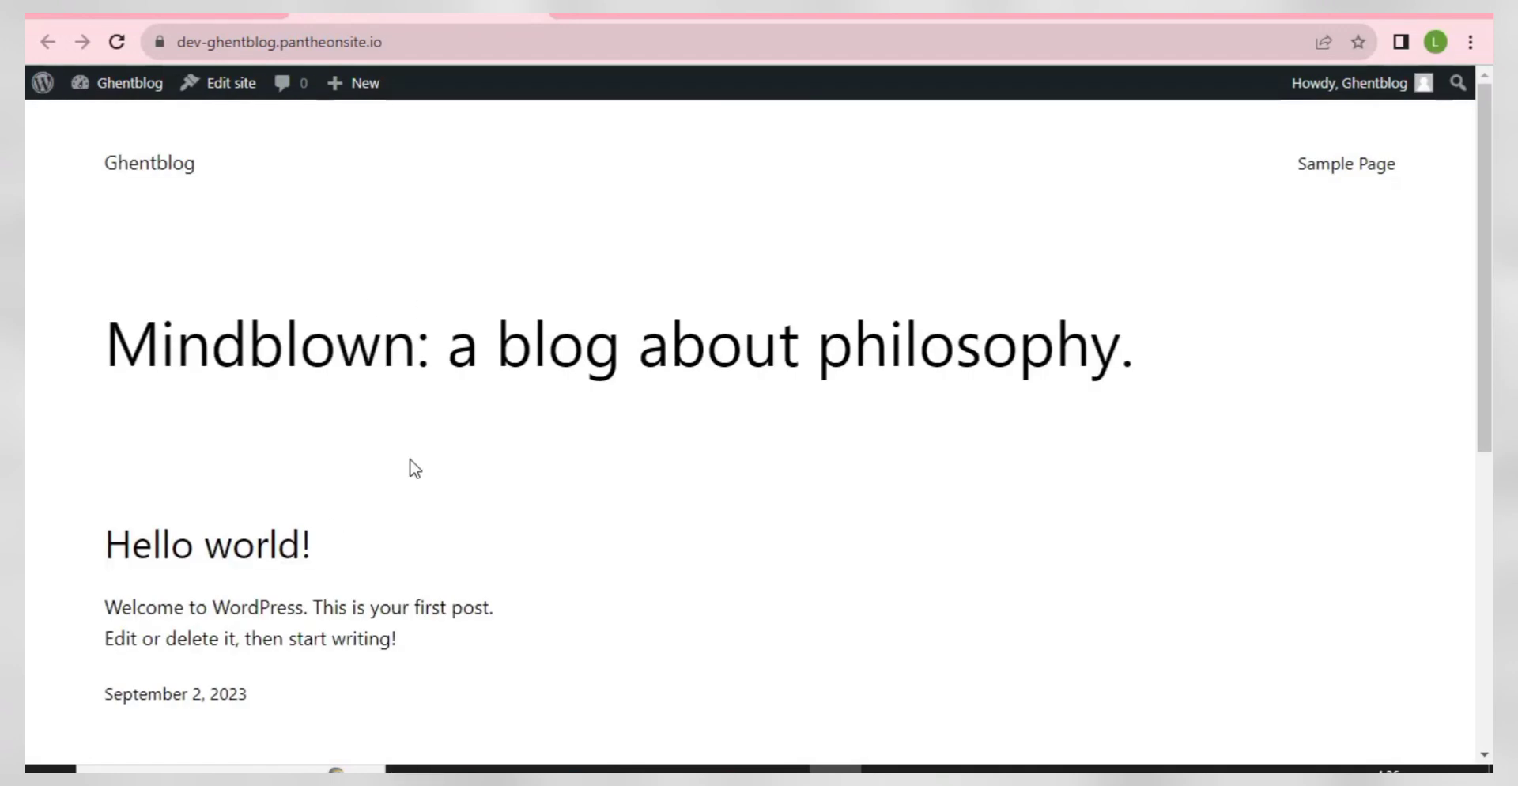
{"action": "scroll", "coordinate": [795, 383], "scroll_direction": "down", "scroll_amount": 5}
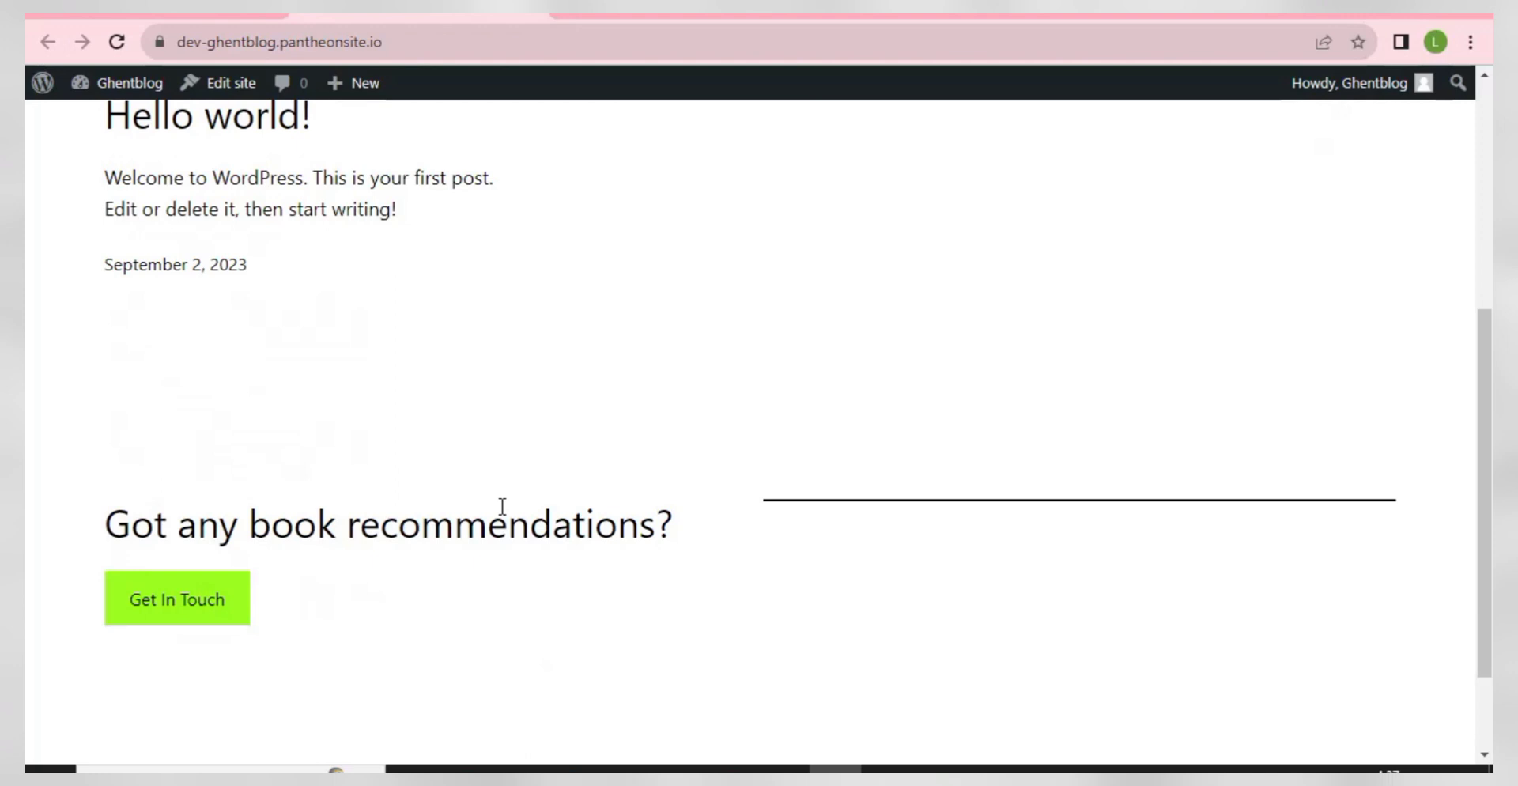
{"action": "scroll", "coordinate": [503, 506], "scroll_direction": "up", "scroll_amount": 5}
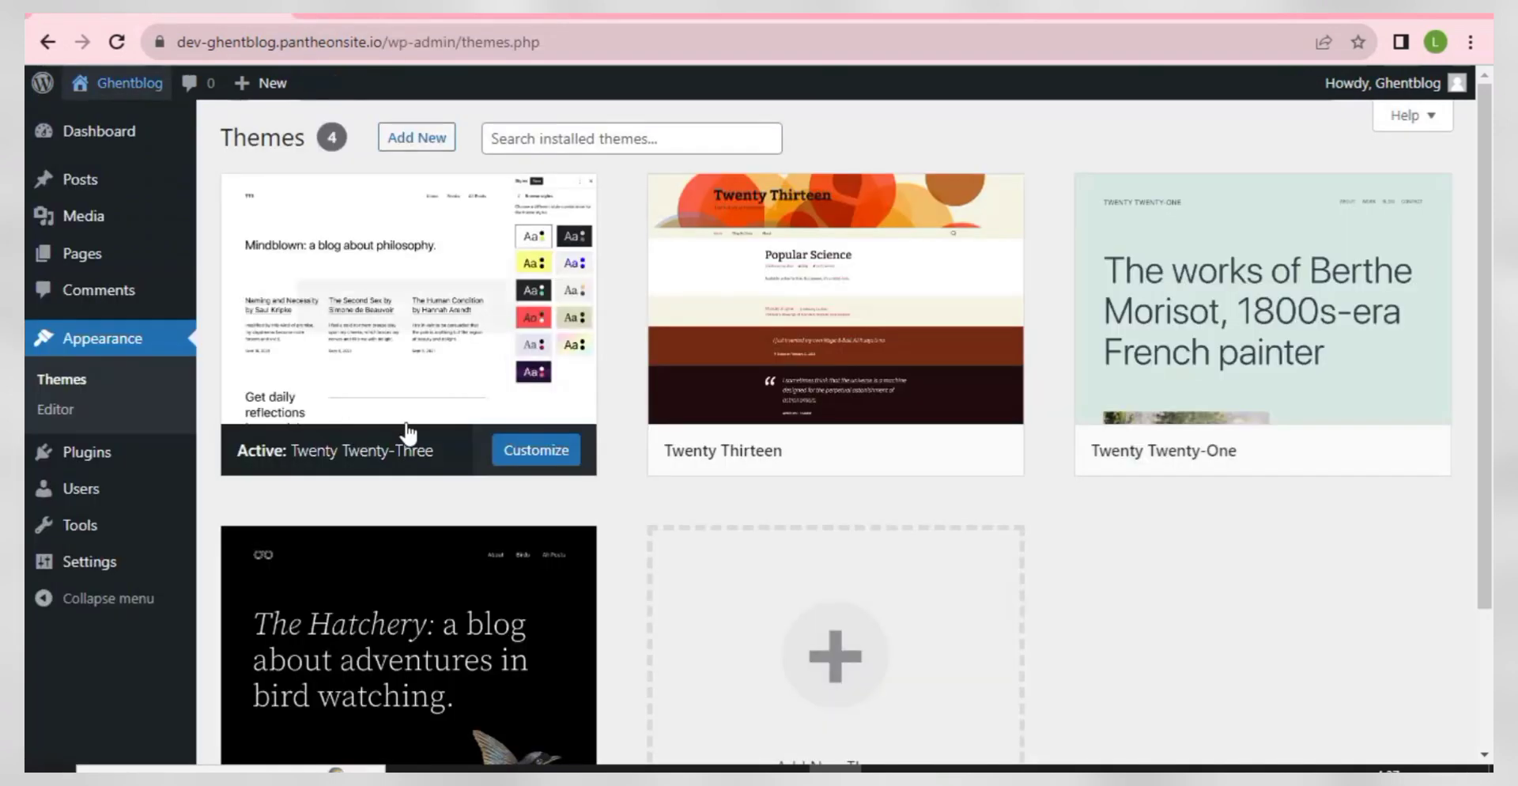
- Open the Add Themes page listing popular themes from the directory
{"action": "mouse_move", "coordinate": [431, 286]}
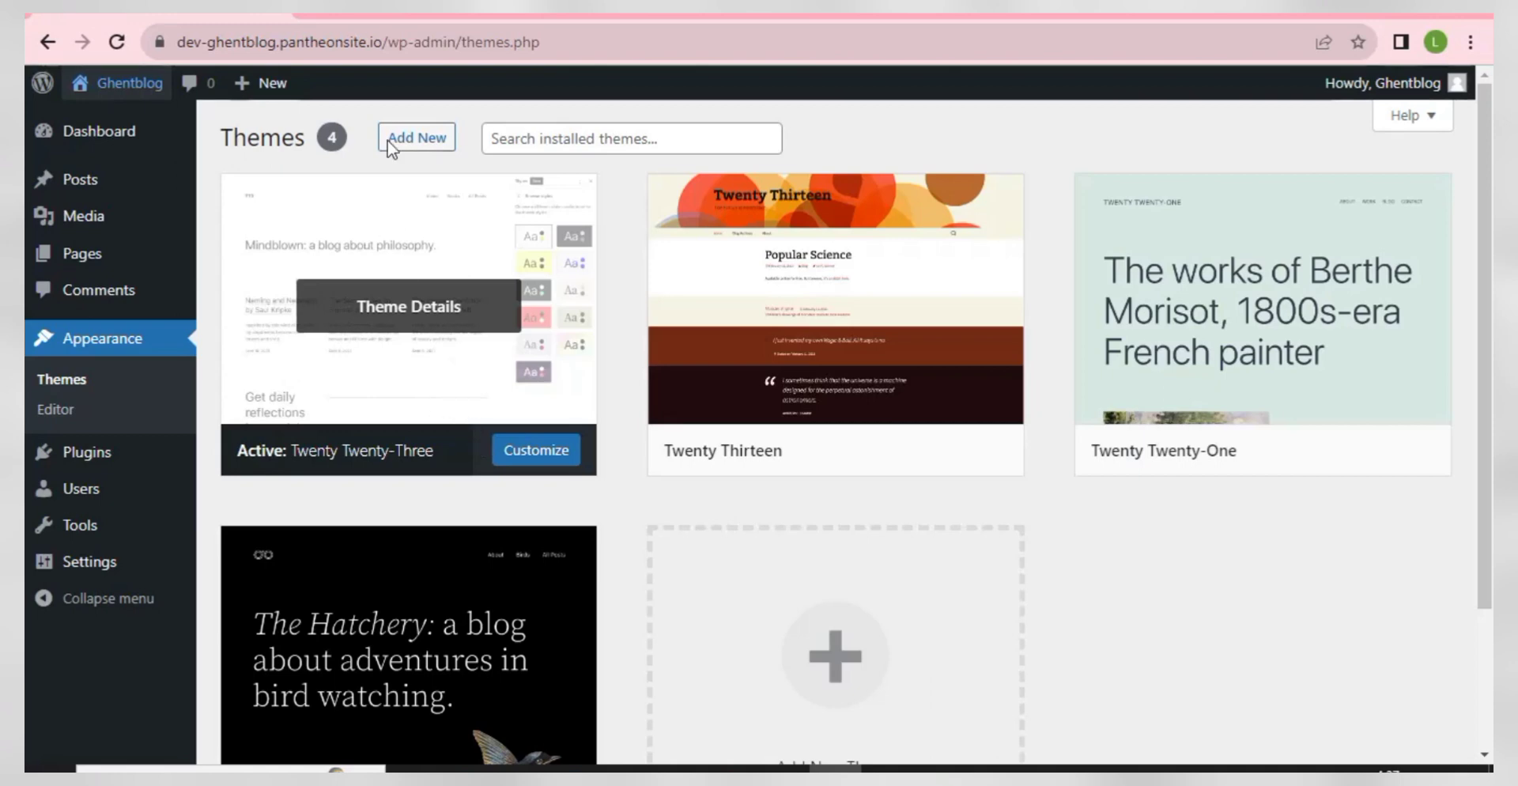
{"action": "left_click", "coordinate": [411, 141]}
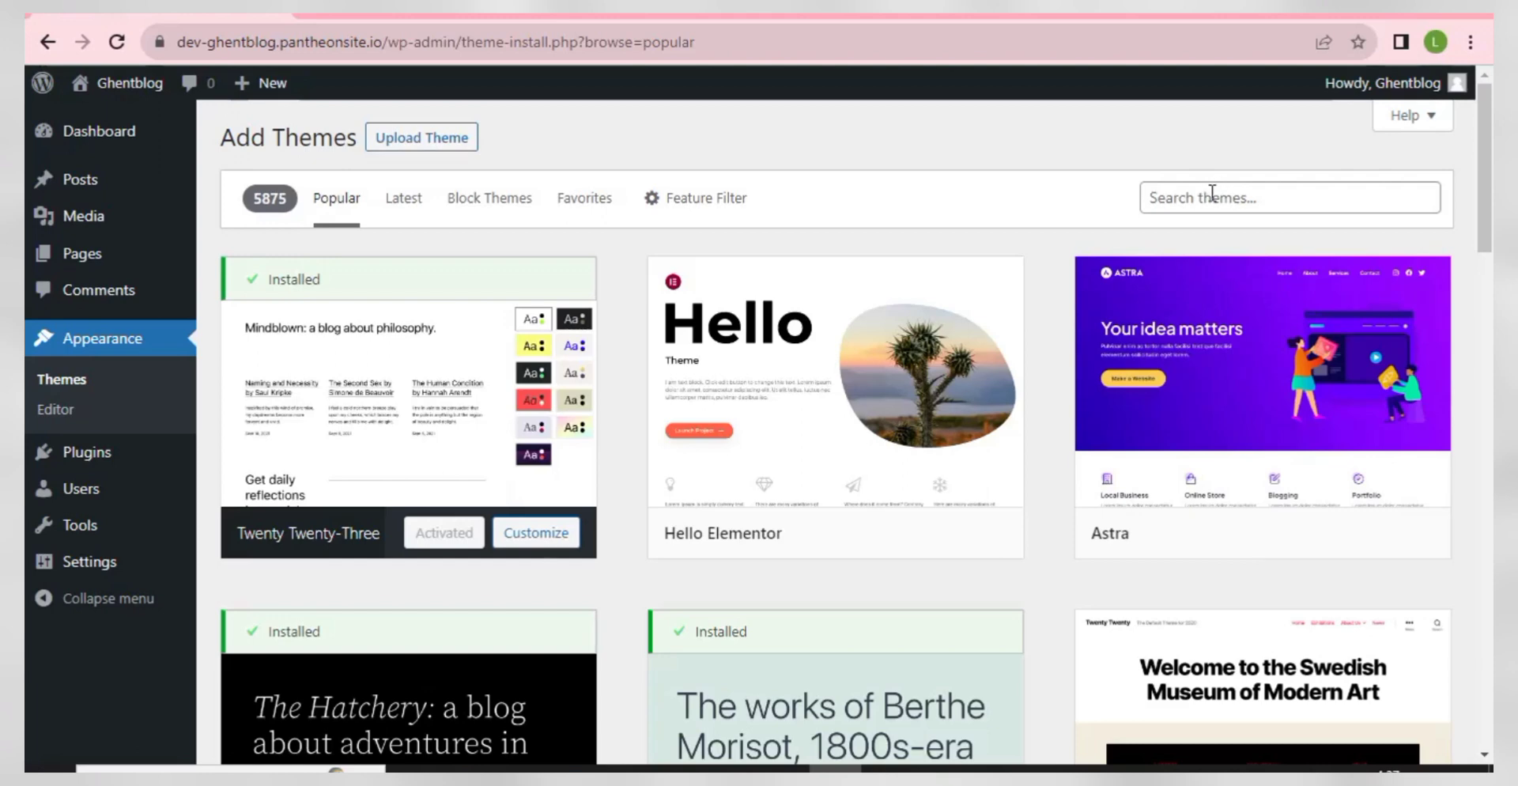
- Install and activate the Astra theme, then view the restyled Ghentblog front page
{"action": "mouse_move", "coordinate": [1210, 514]}
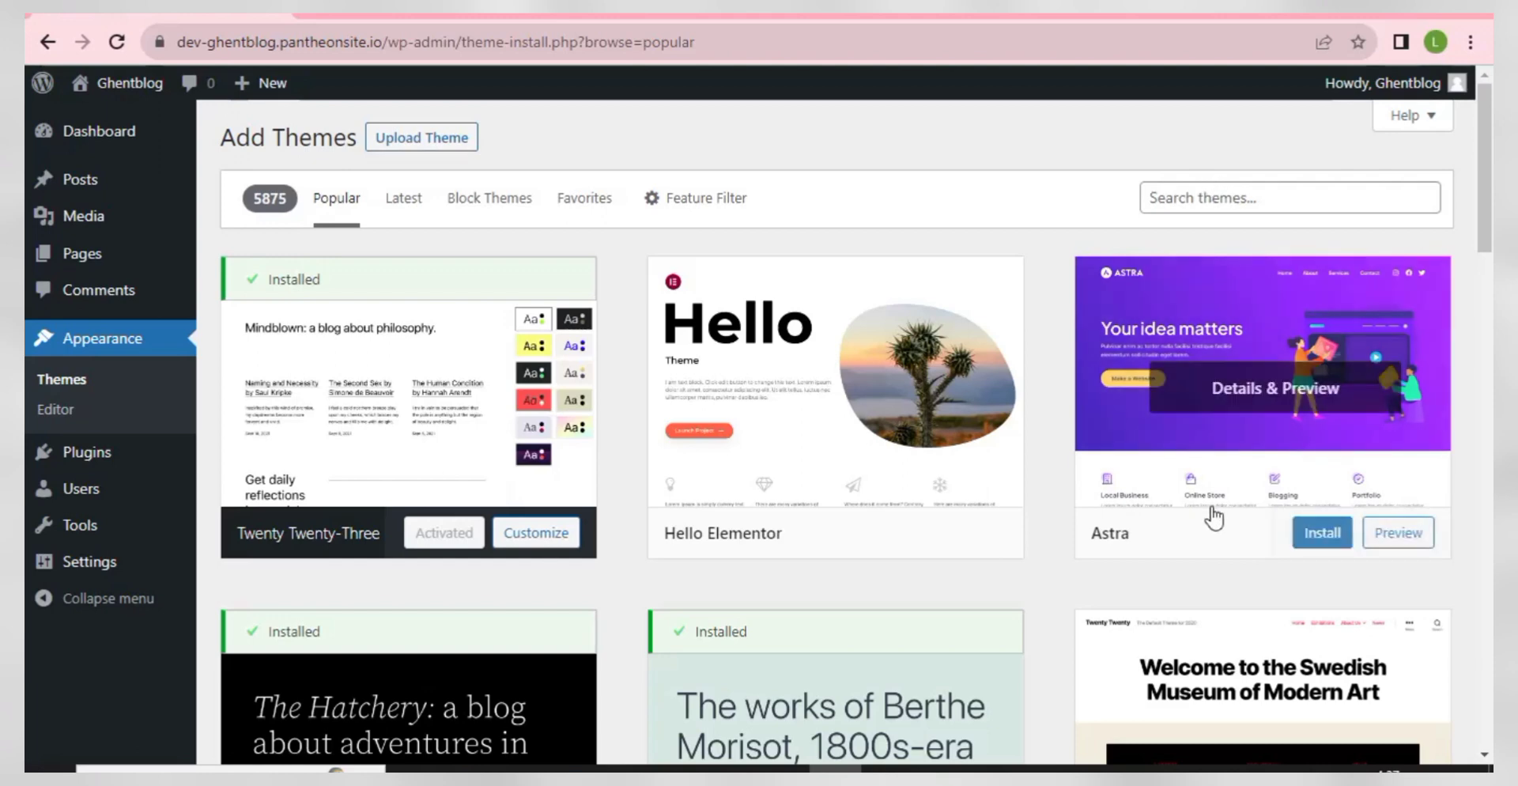
{"action": "left_click", "coordinate": [1319, 543]}
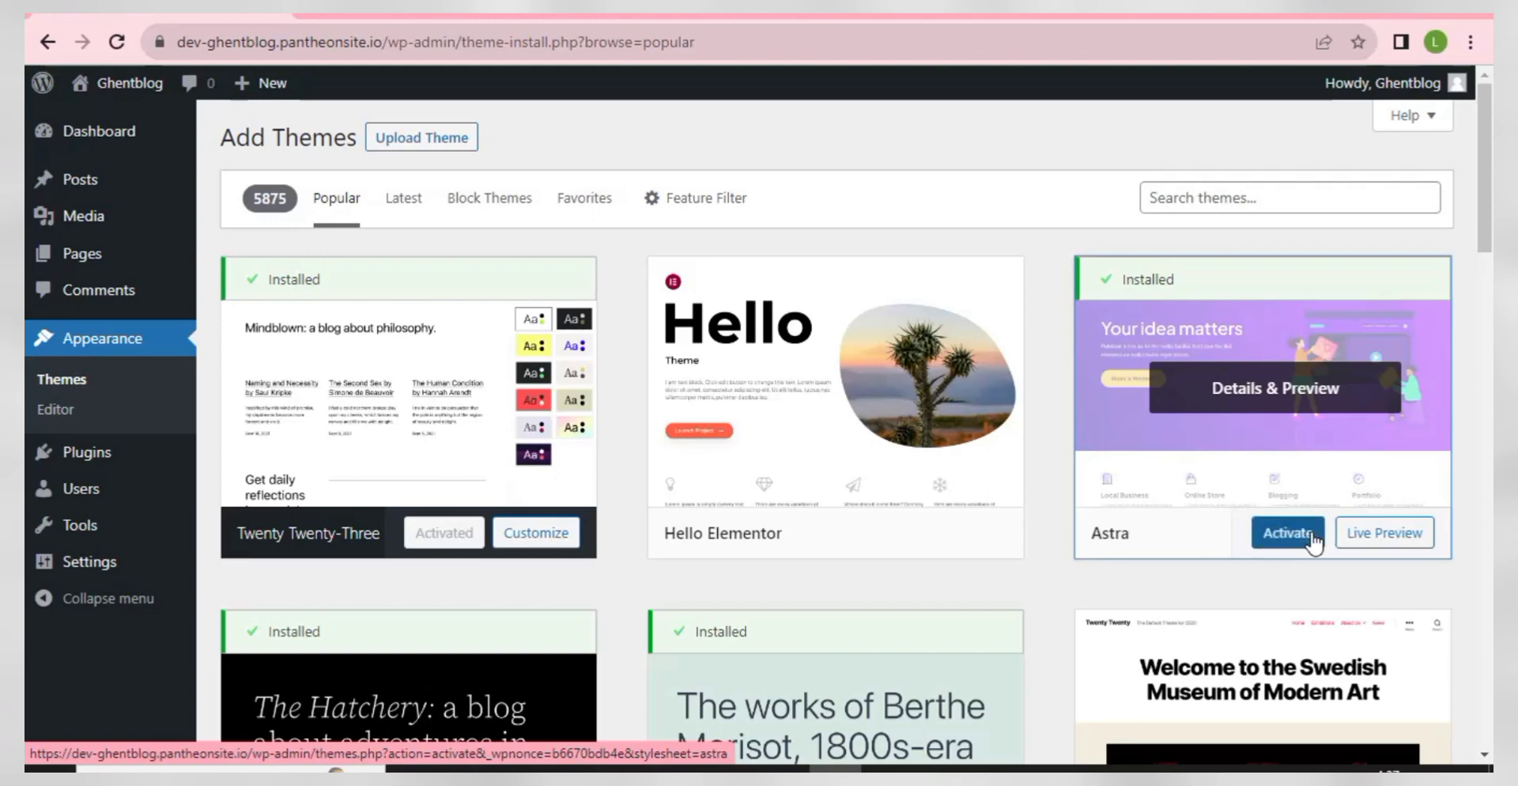
{"action": "left_click", "coordinate": [1290, 536]}
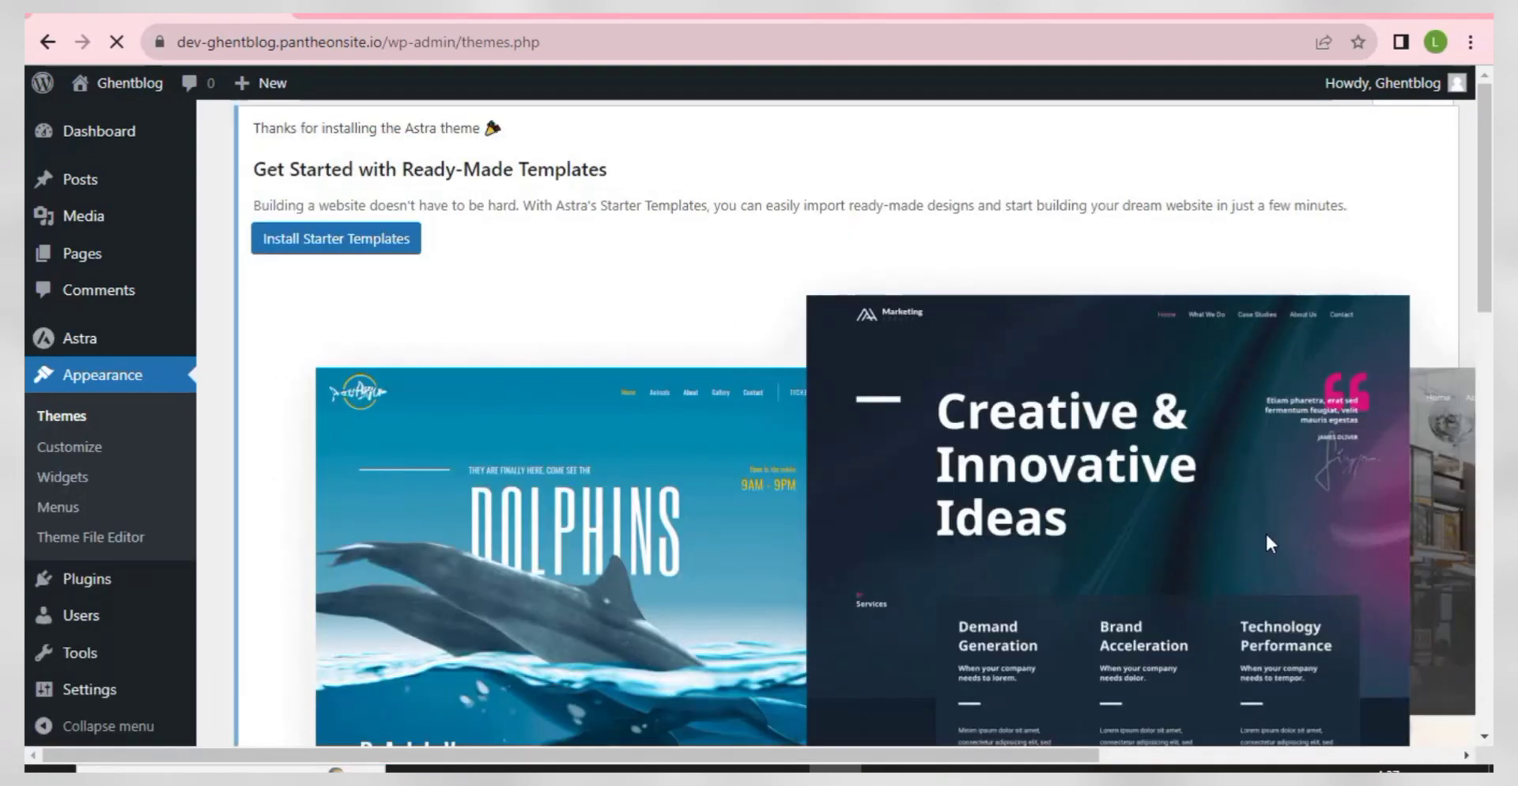
{"action": "scroll", "coordinate": [651, 380], "scroll_direction": "down", "scroll_amount": 14}
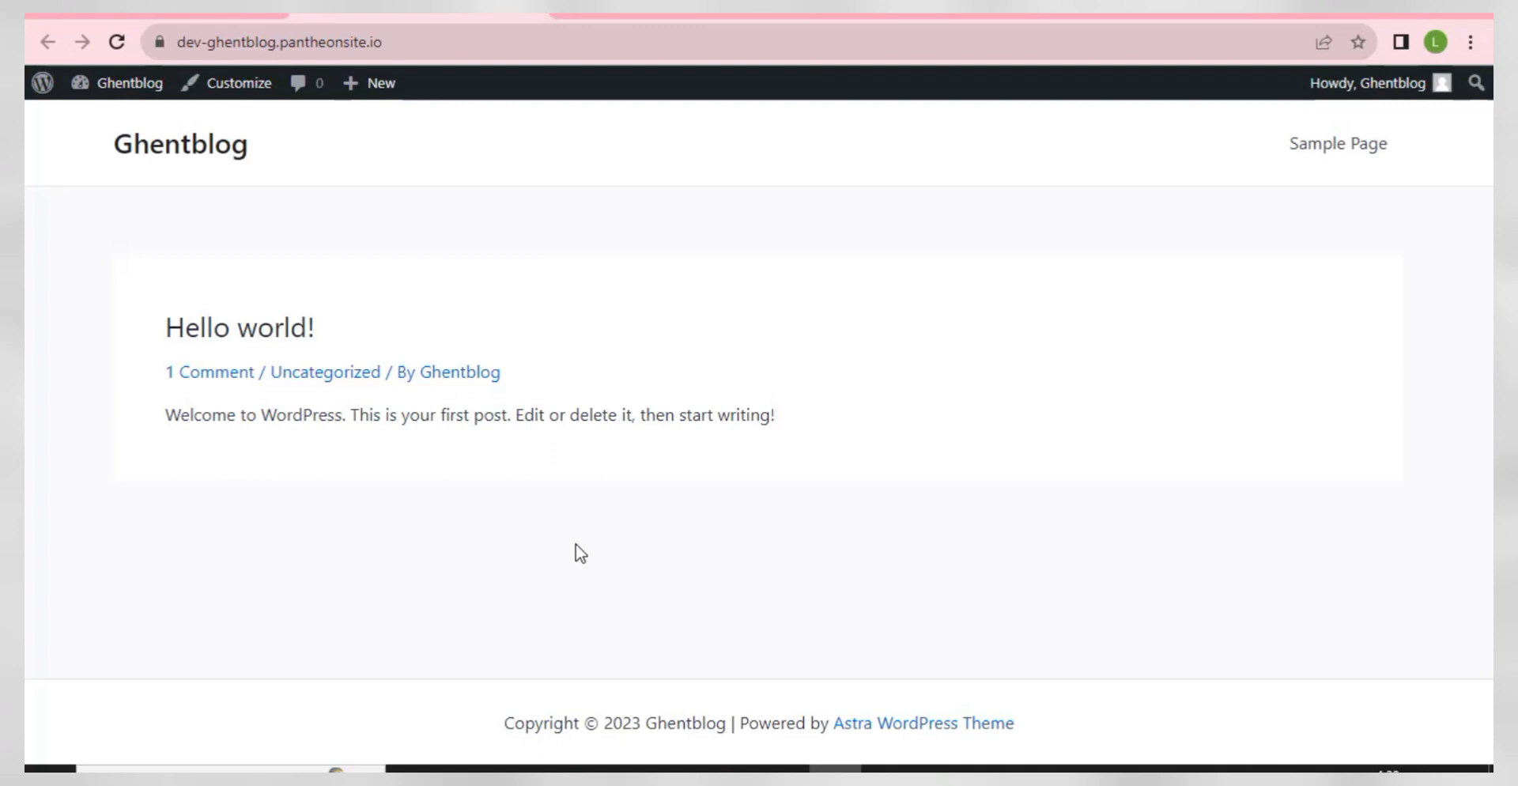
- Return to Dashboard > Home and dismiss Astra's starter-templates notice
{"action": "left_click", "coordinate": [136, 14]}
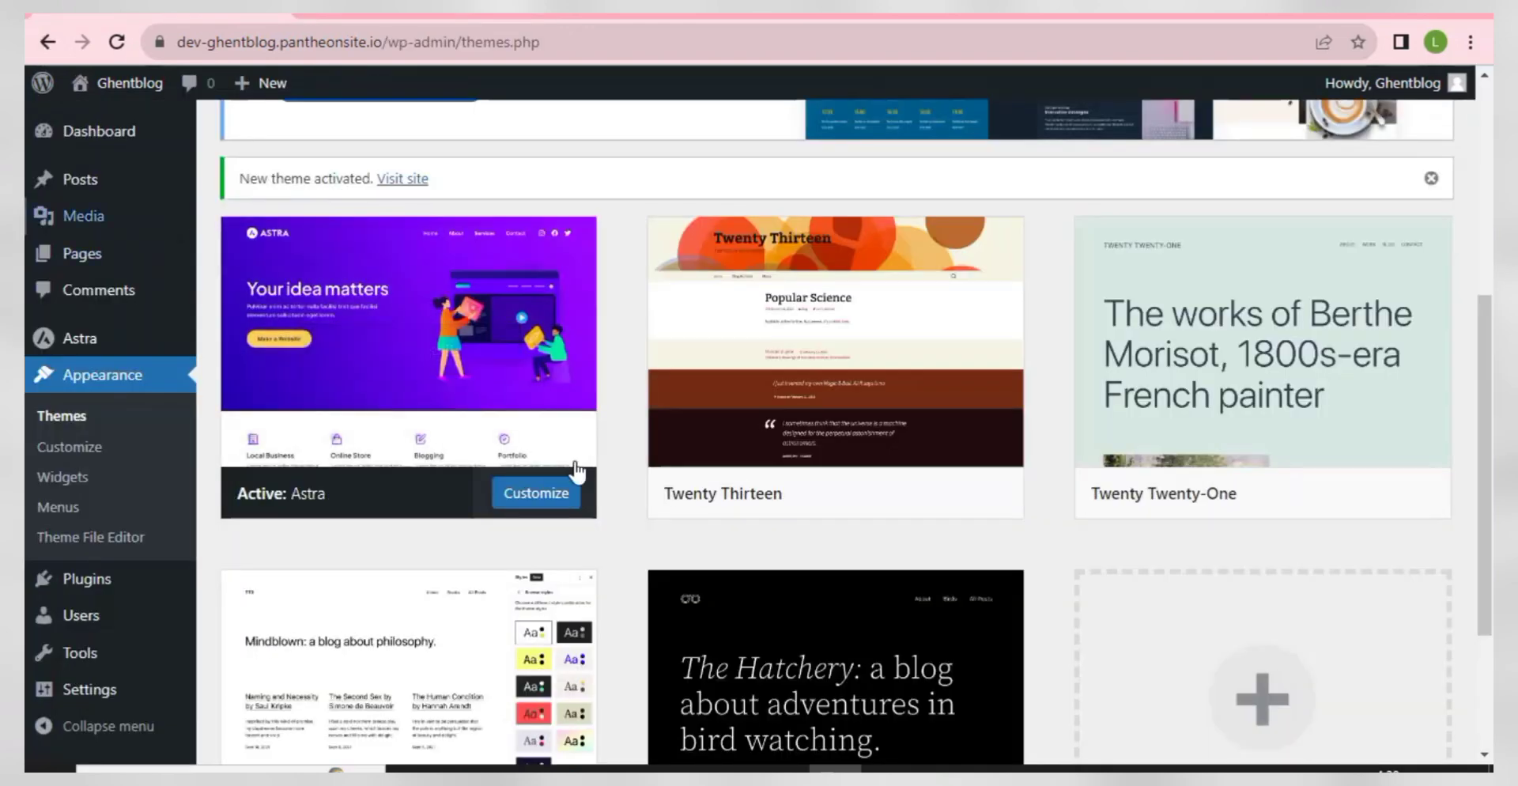
{"action": "scroll", "coordinate": [353, 342], "scroll_direction": "up", "scroll_amount": 5}
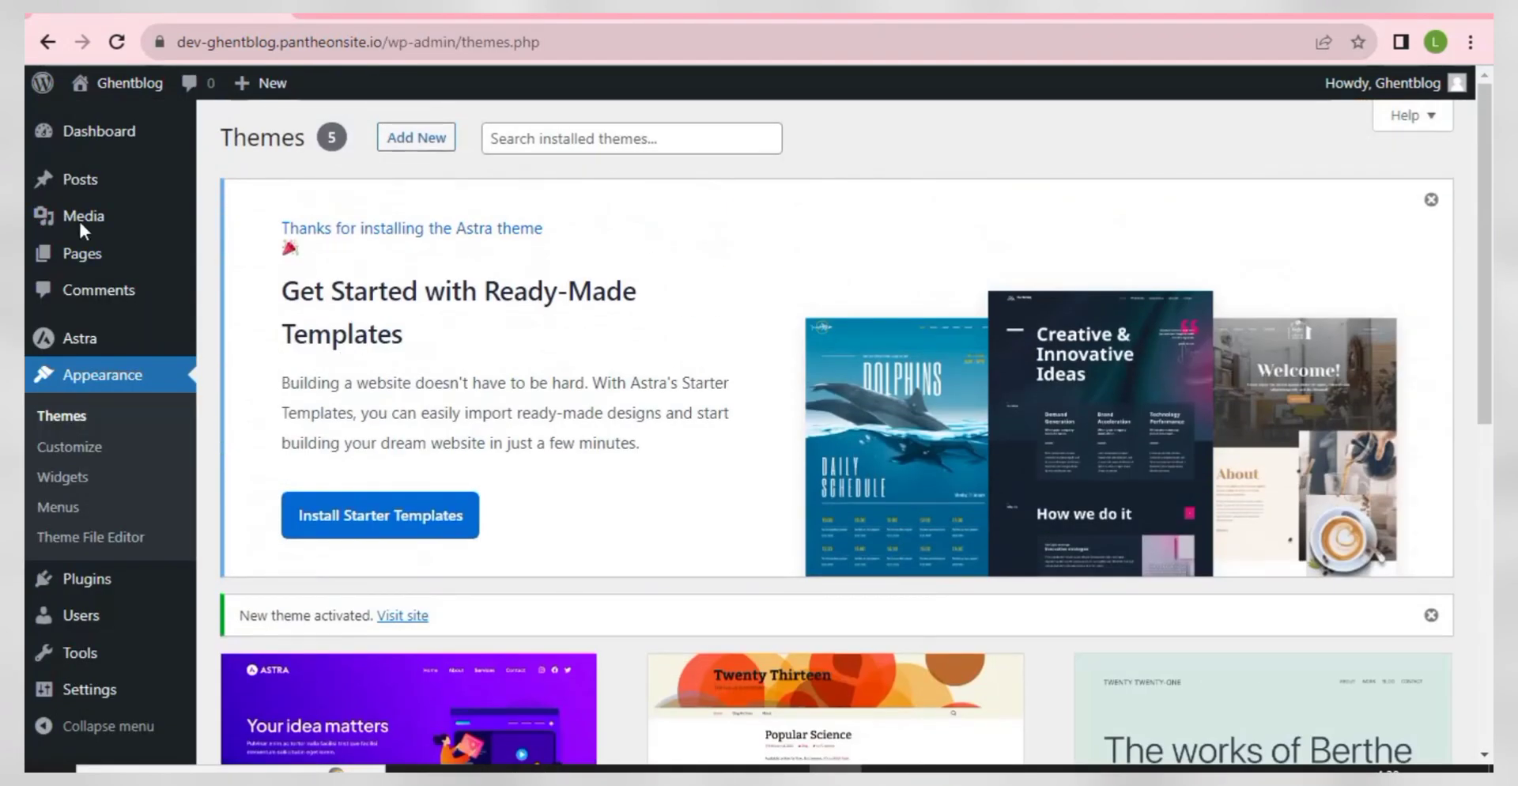
{"action": "mouse_move", "coordinate": [103, 140]}
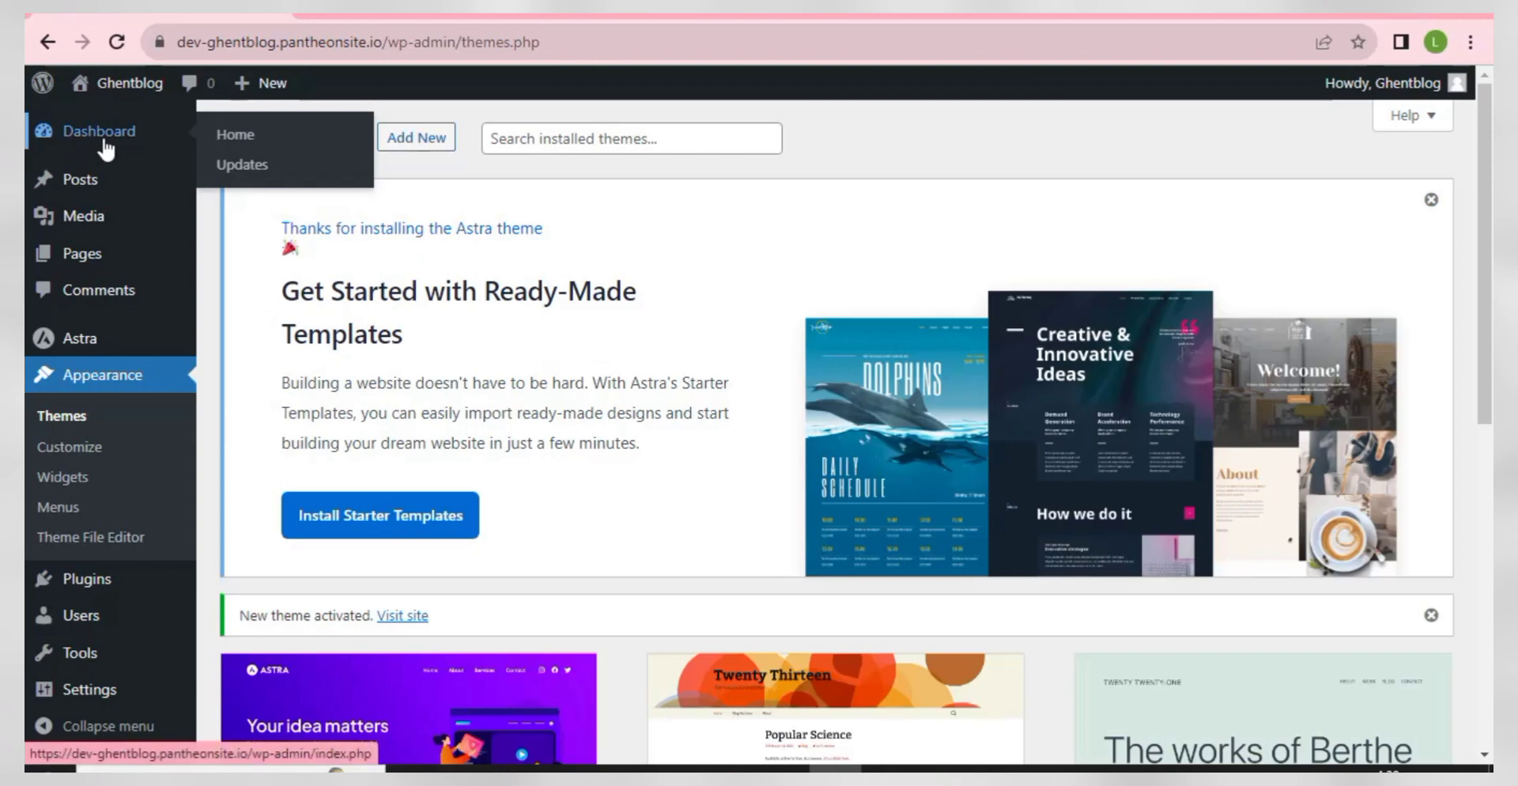
{"action": "left_click", "coordinate": [245, 136]}
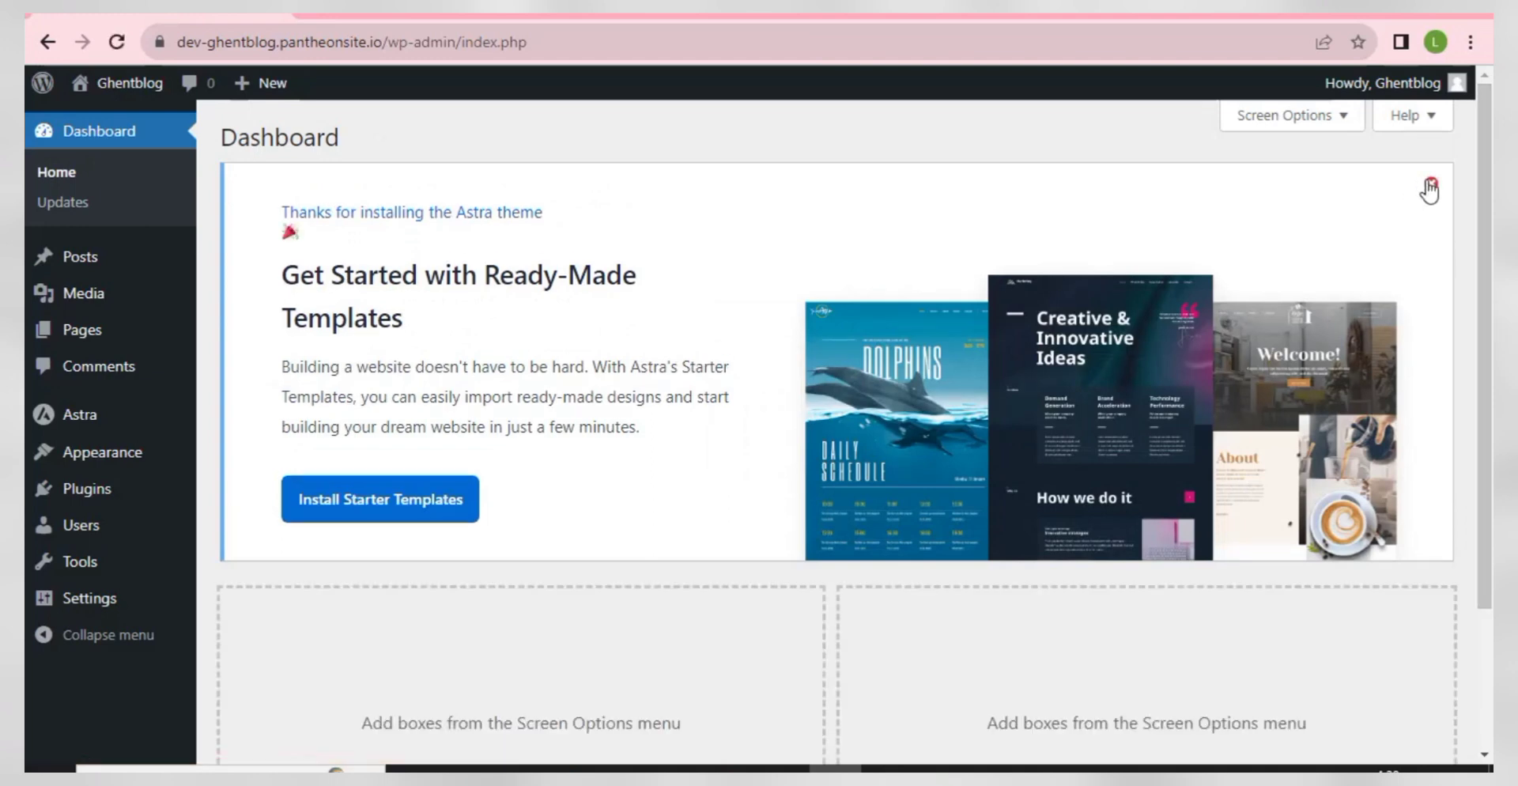
{"action": "left_click", "coordinate": [1430, 185]}
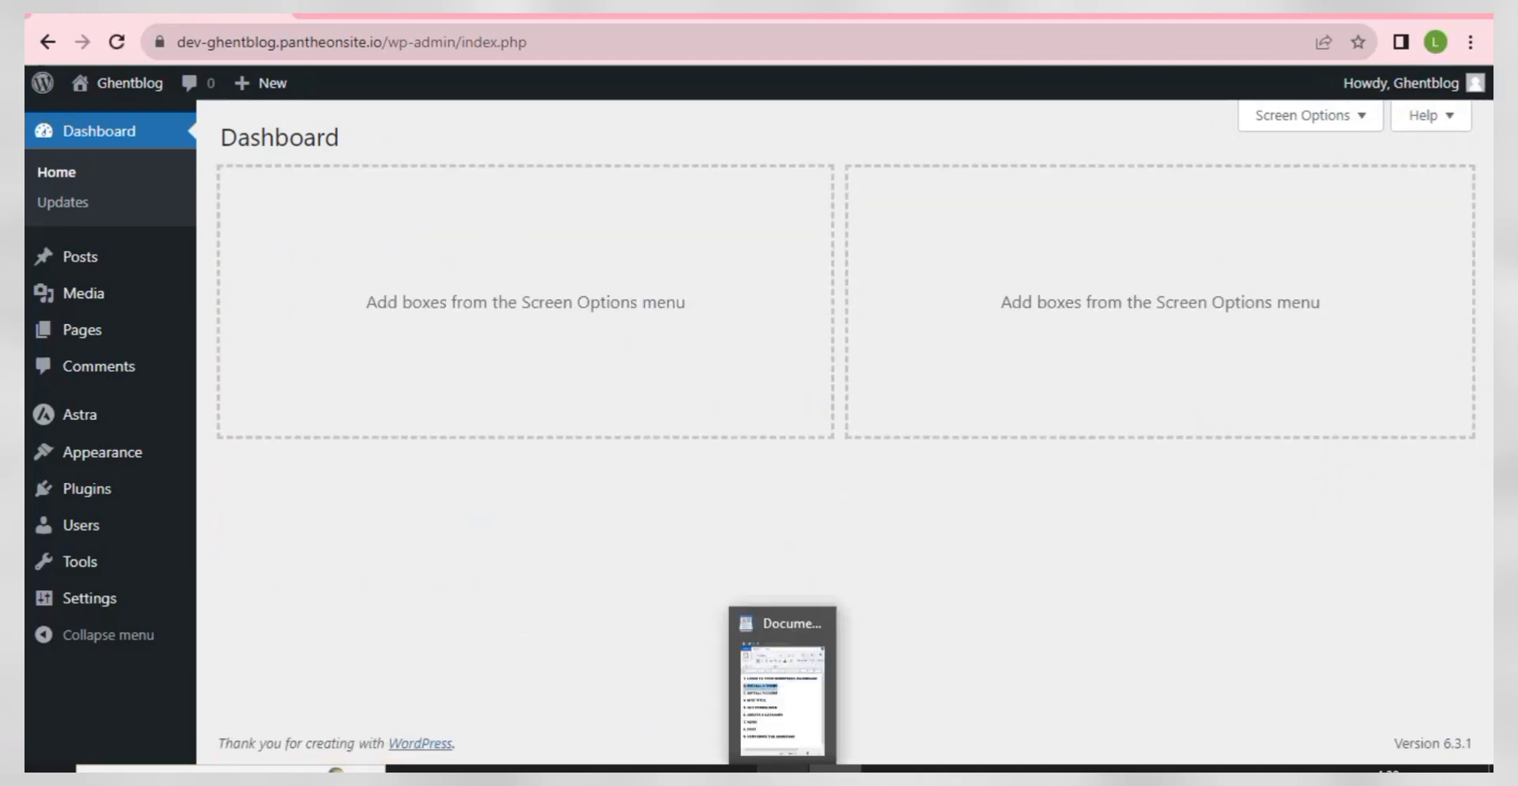
{"action": "left_click", "coordinate": [783, 769]}
- Mark checklist step 3 INSTALL PLUGINS and go to Plugins > Add New
{"action": "left_click", "coordinate": [1138, 404]}
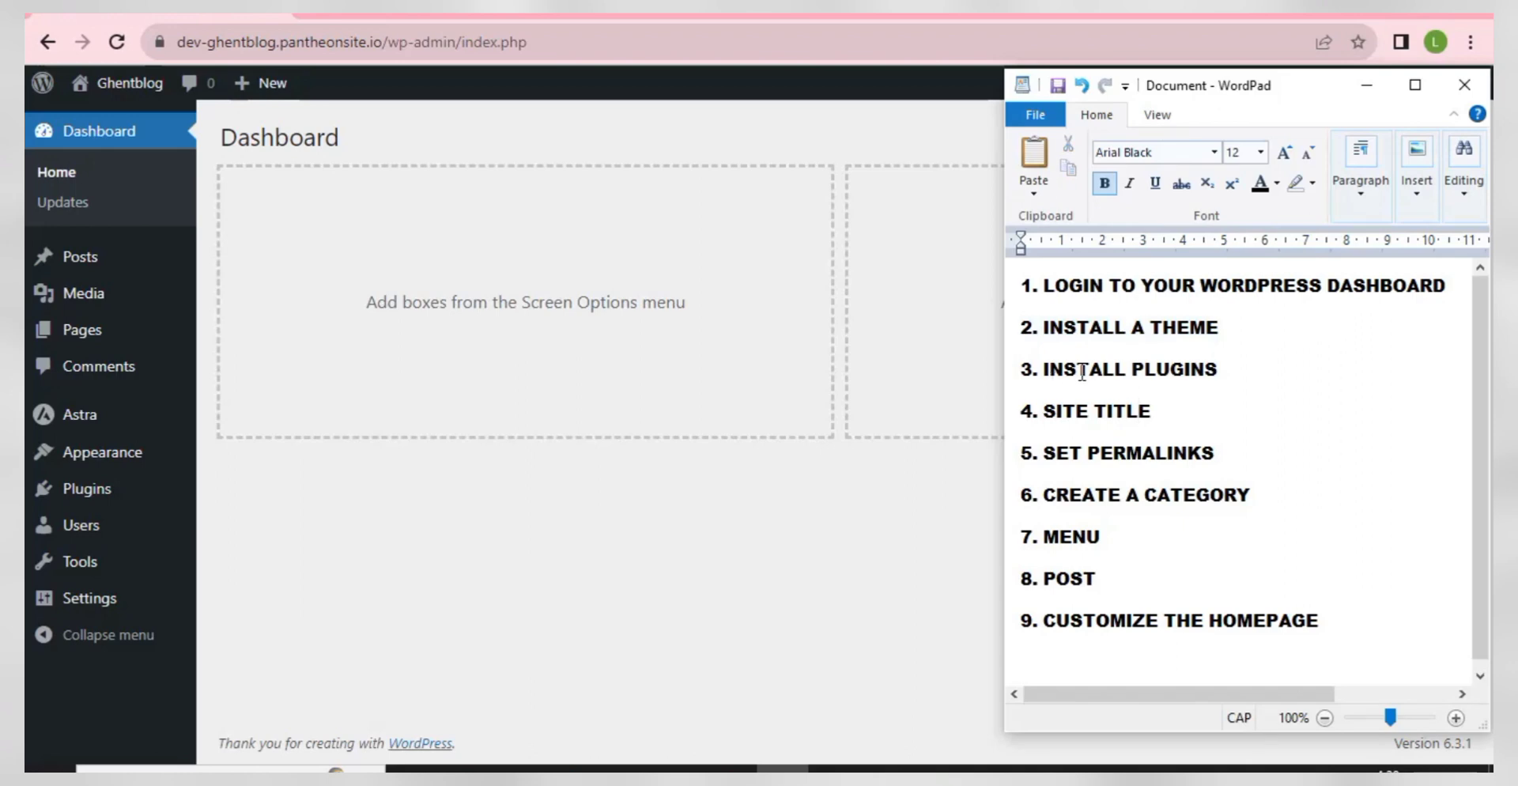
{"action": "left_click_drag", "start_coordinate": [1224, 366], "coordinate": [1018, 383]}
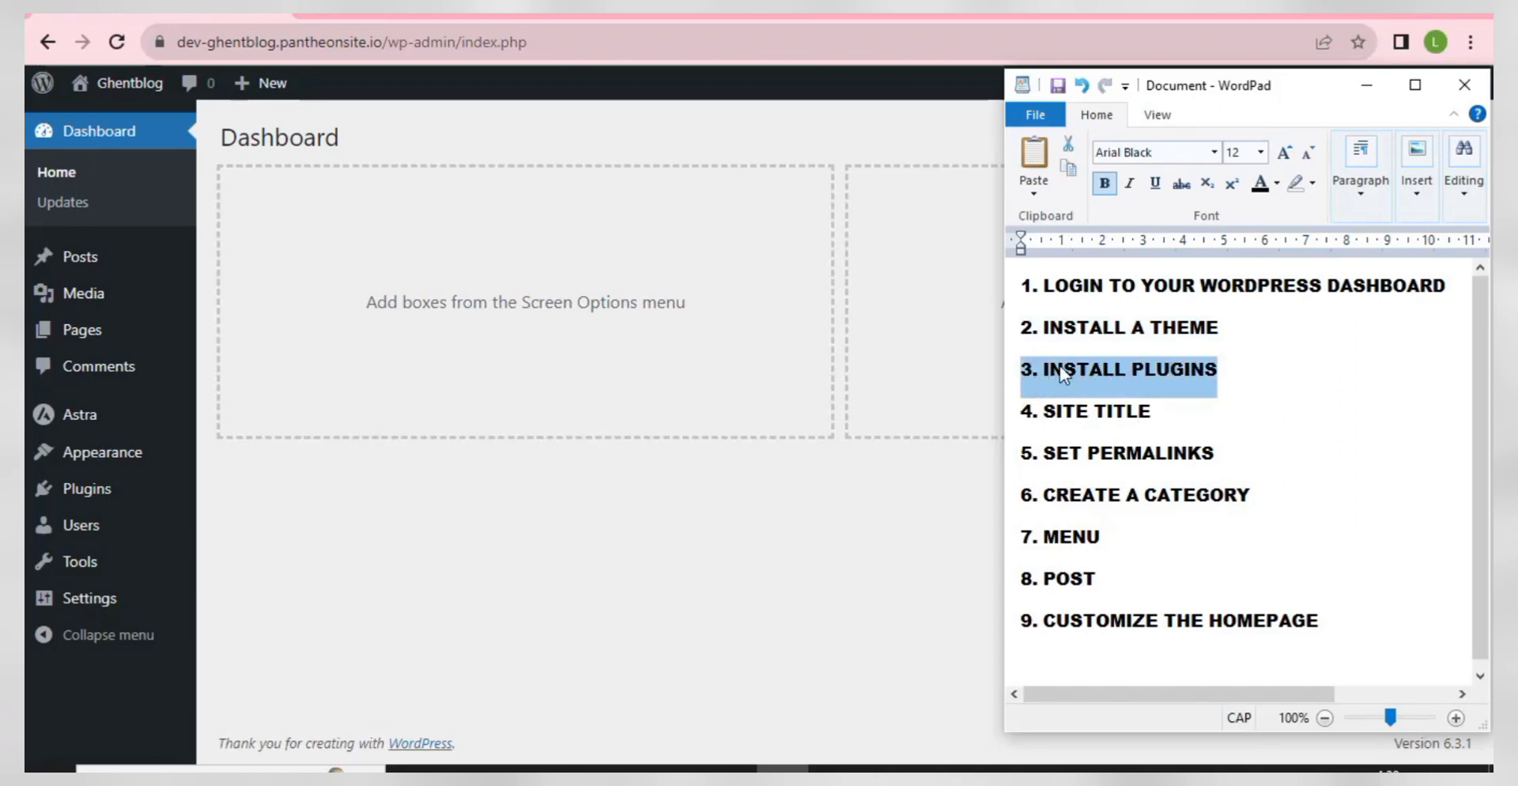
{"action": "left_click", "coordinate": [300, 484]}
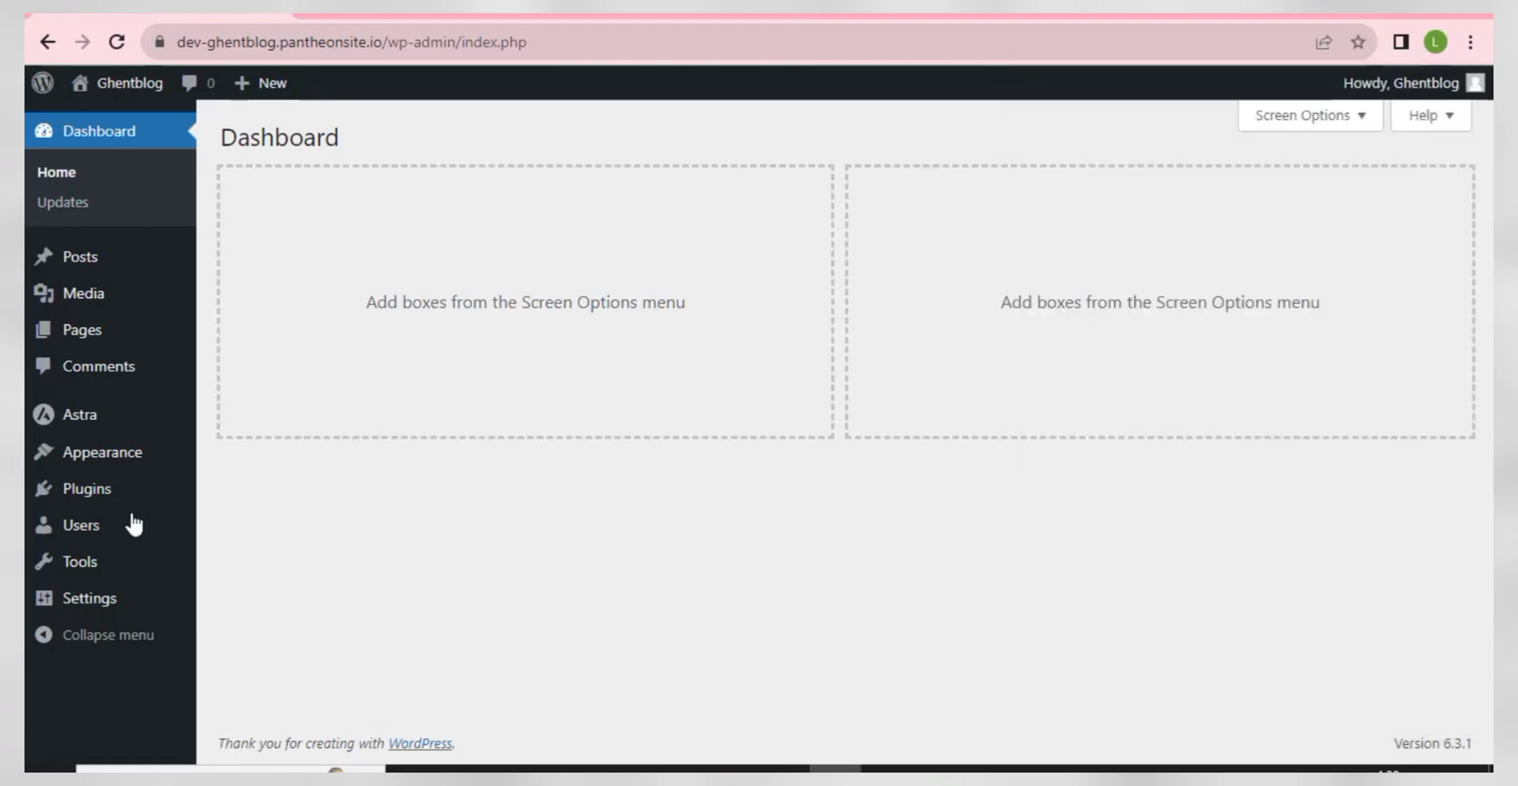
{"action": "mouse_move", "coordinate": [92, 501]}
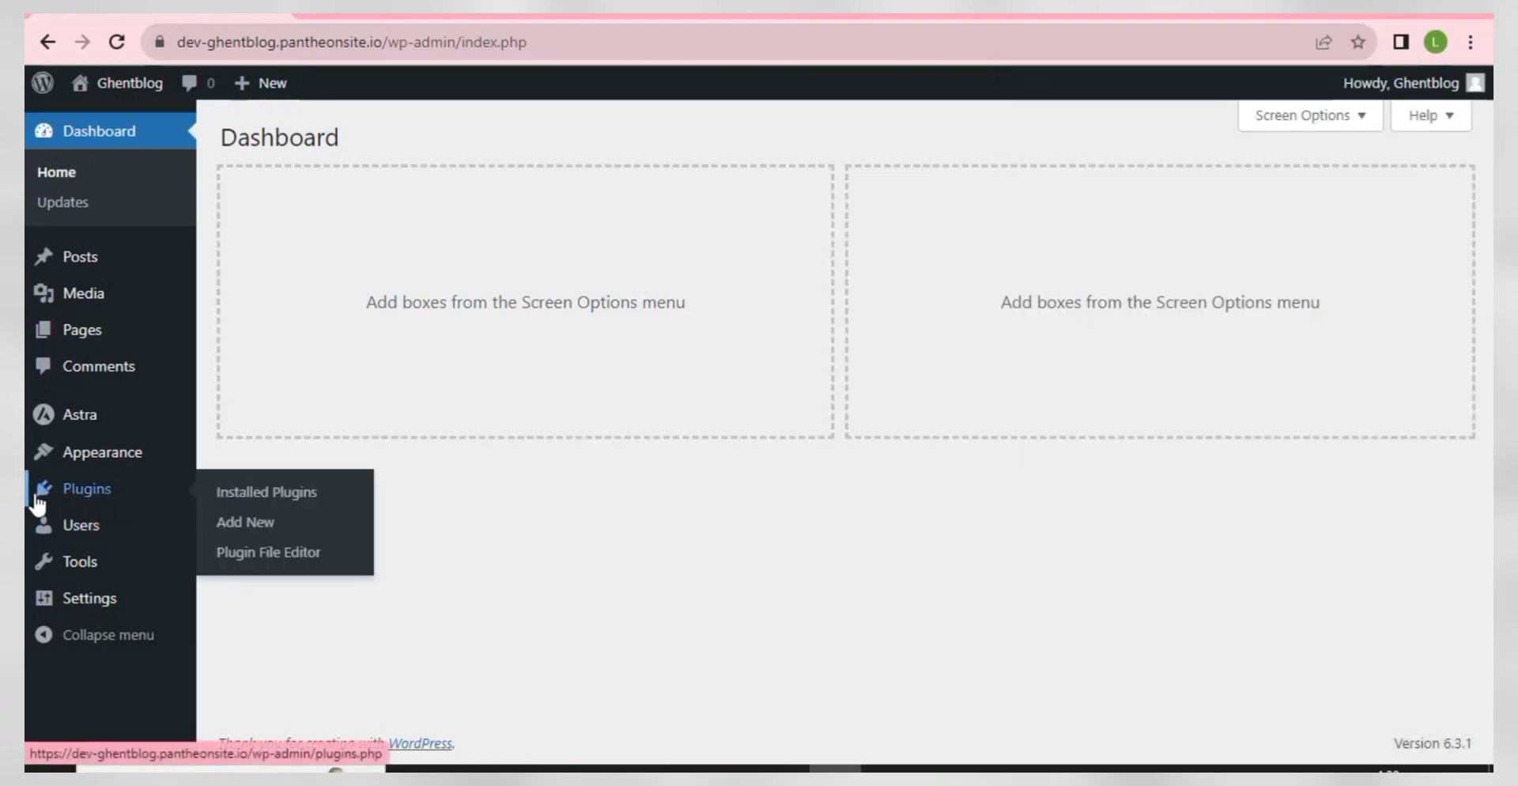
{"action": "left_click", "coordinate": [235, 525]}
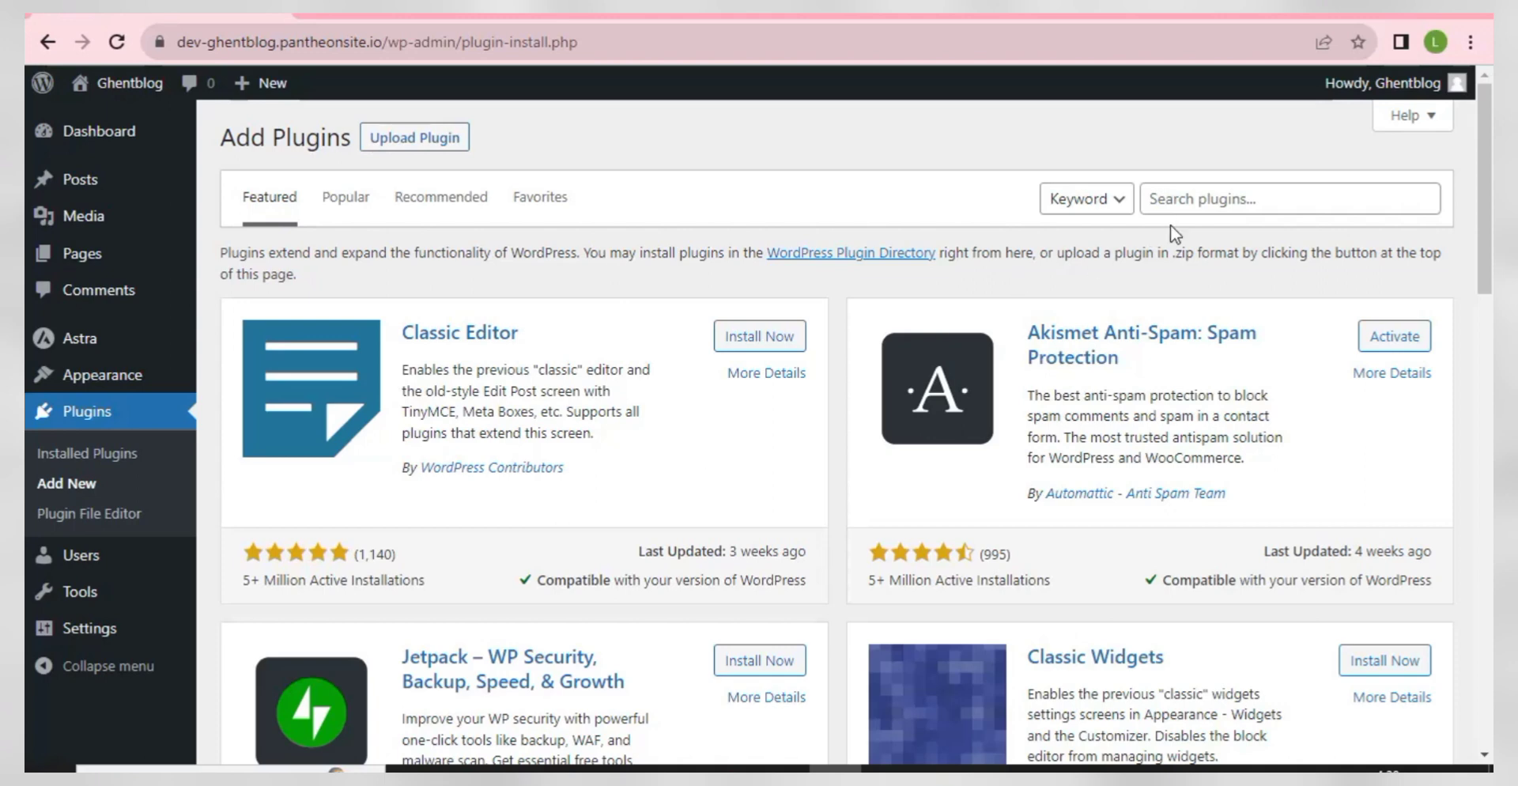
- Search for ELEMENTOR, then install and activate Elementor Website Builder
{"action": "left_click", "coordinate": [1188, 203]}
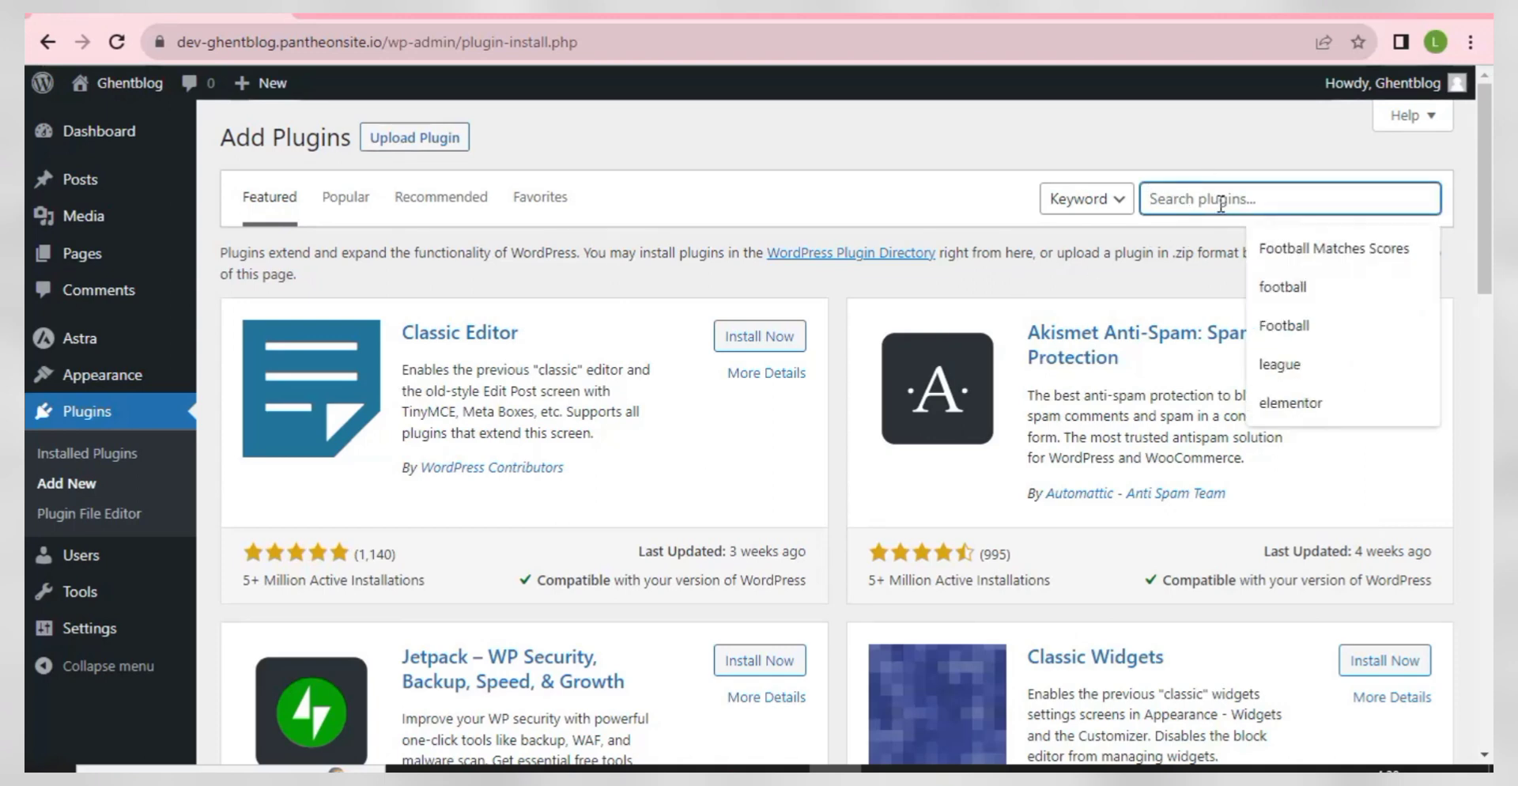
{"action": "type", "text": "EK"}
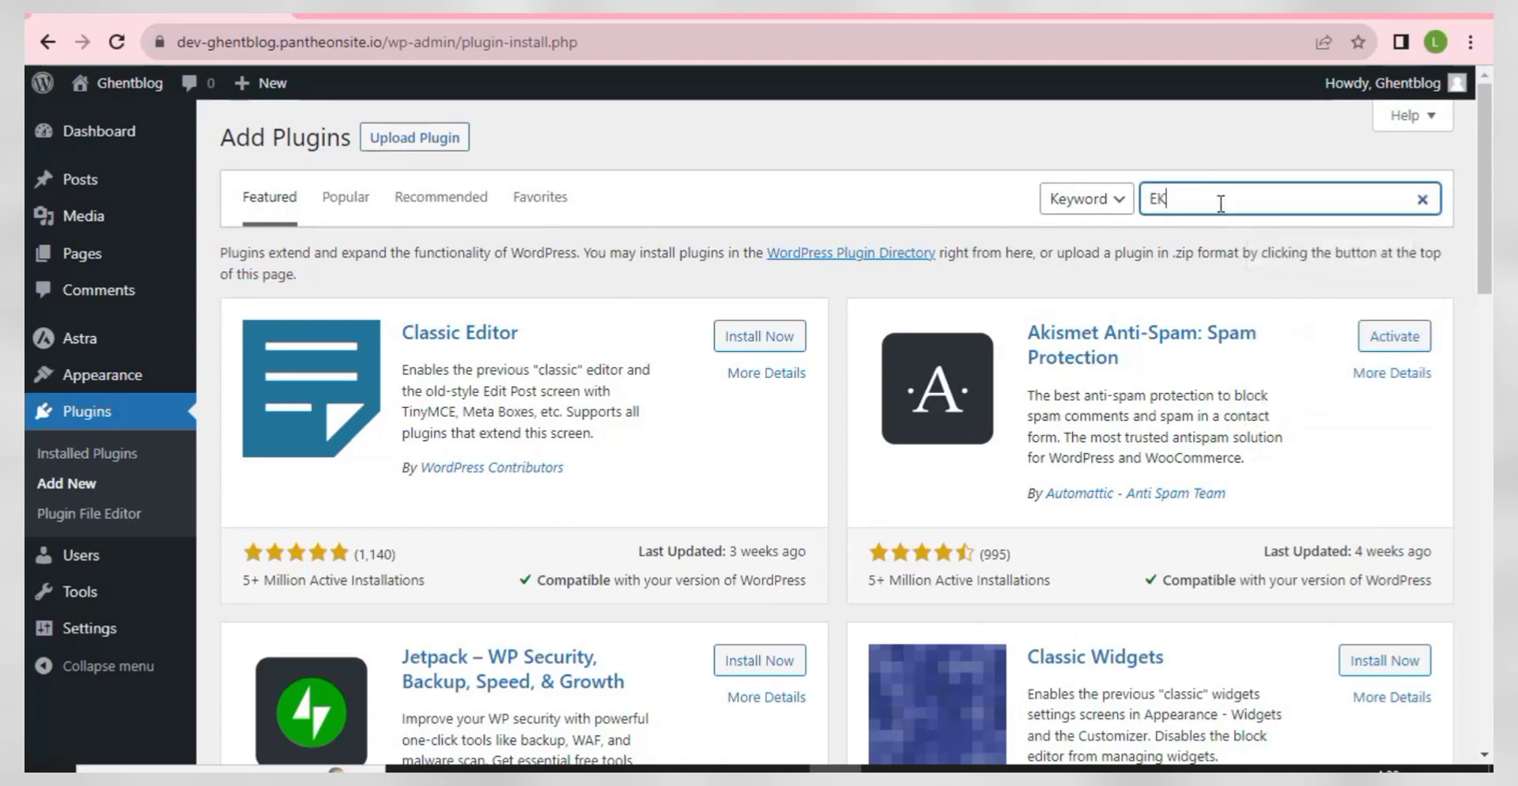
{"action": "key", "text": "BackSpace"}
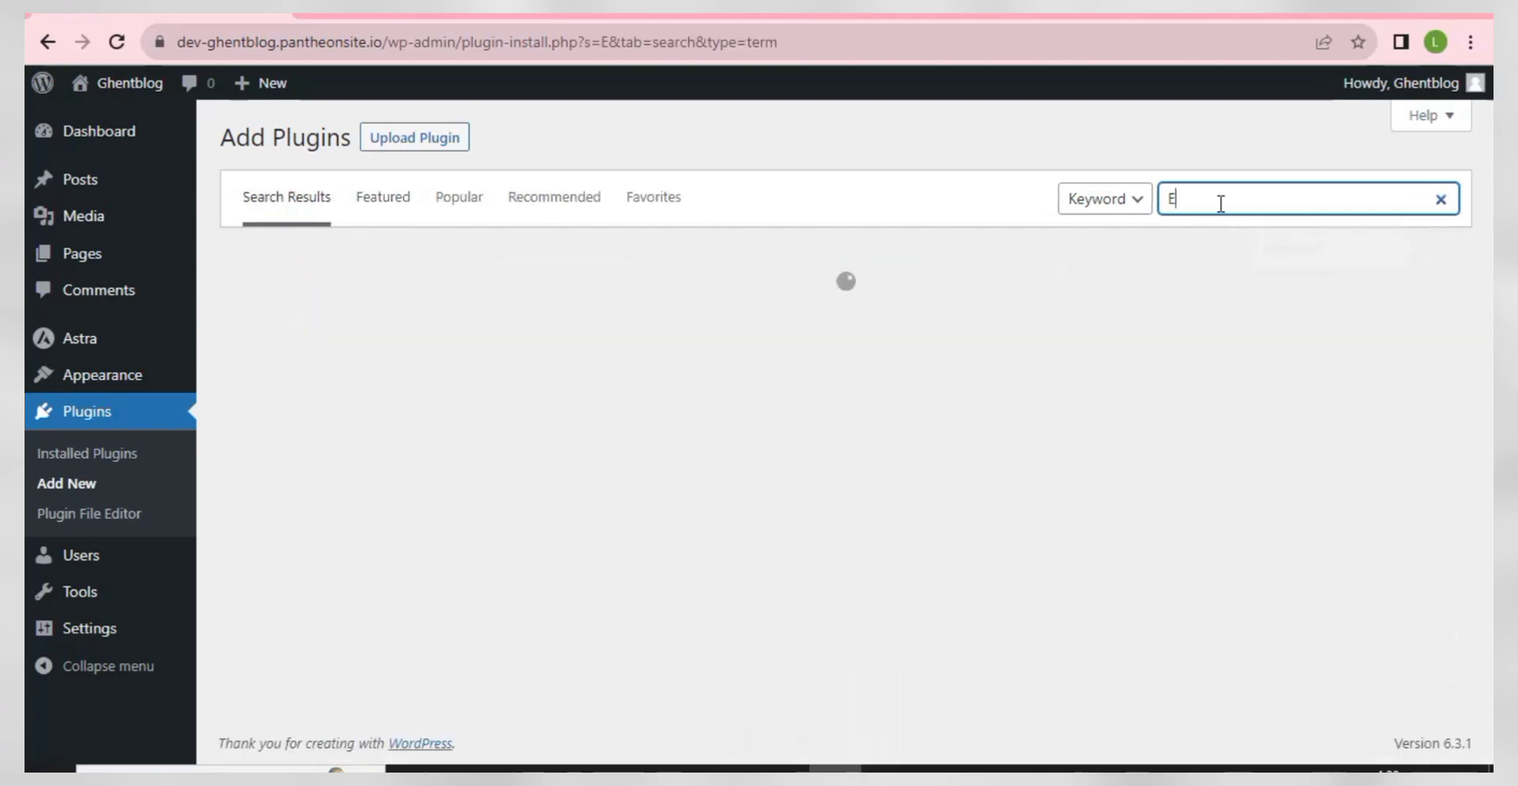
{"action": "type", "text": "L"}
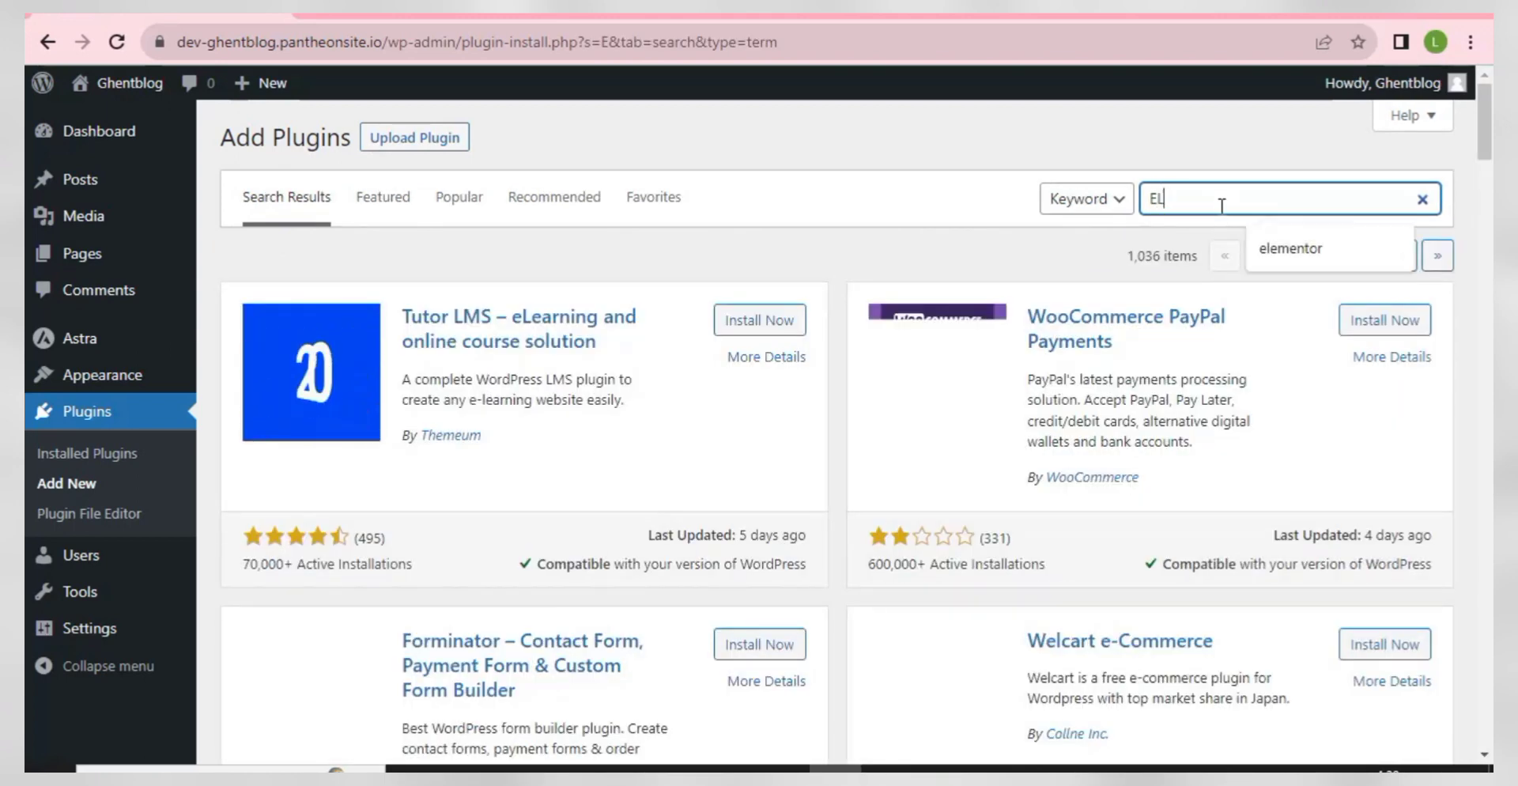
{"action": "type", "text": "EMEN"}
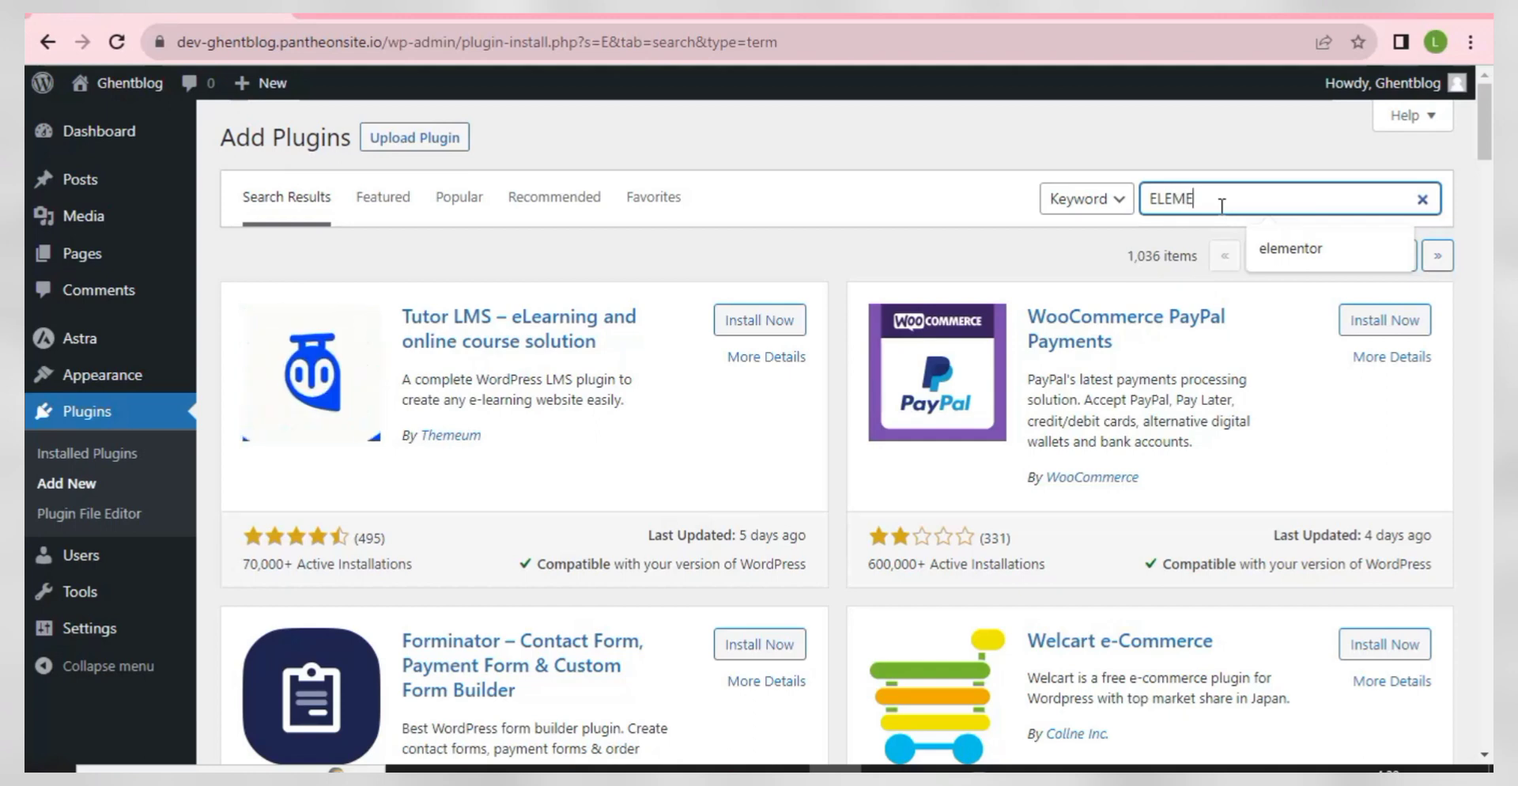
{"action": "type", "text": "TOR"}
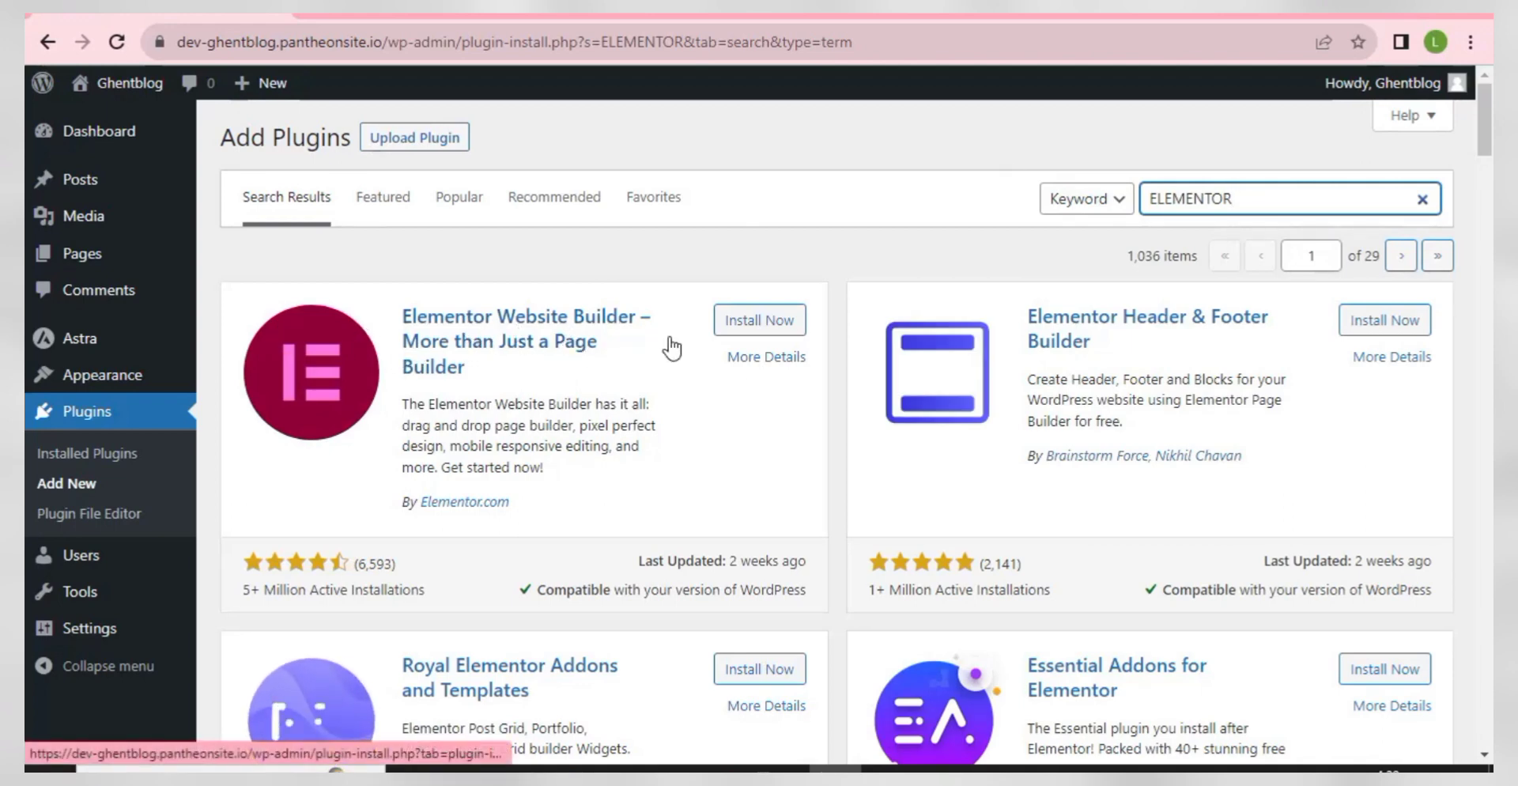
{"action": "left_click", "coordinate": [742, 321]}
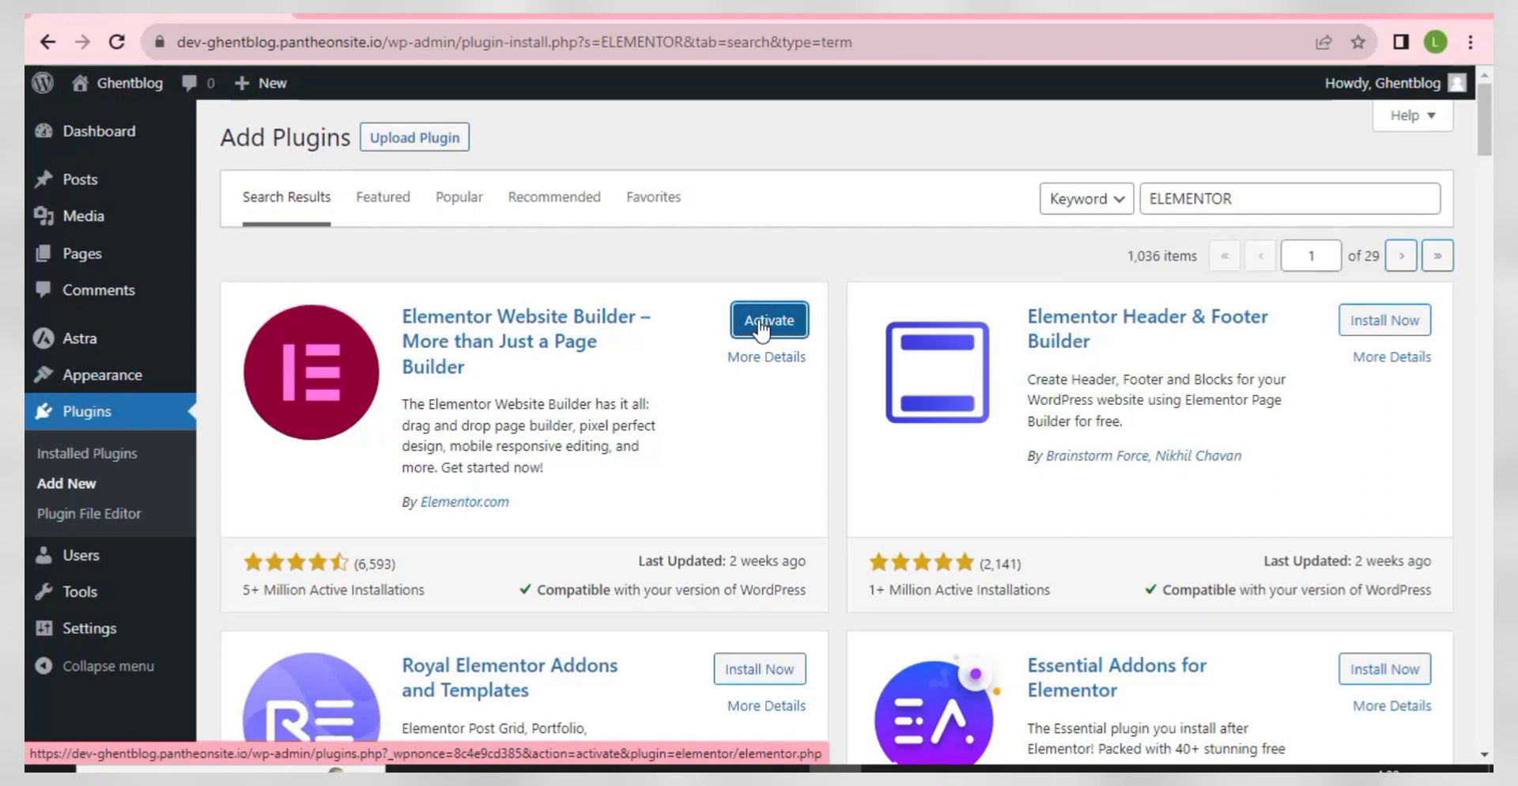
{"action": "left_click", "coordinate": [761, 324]}
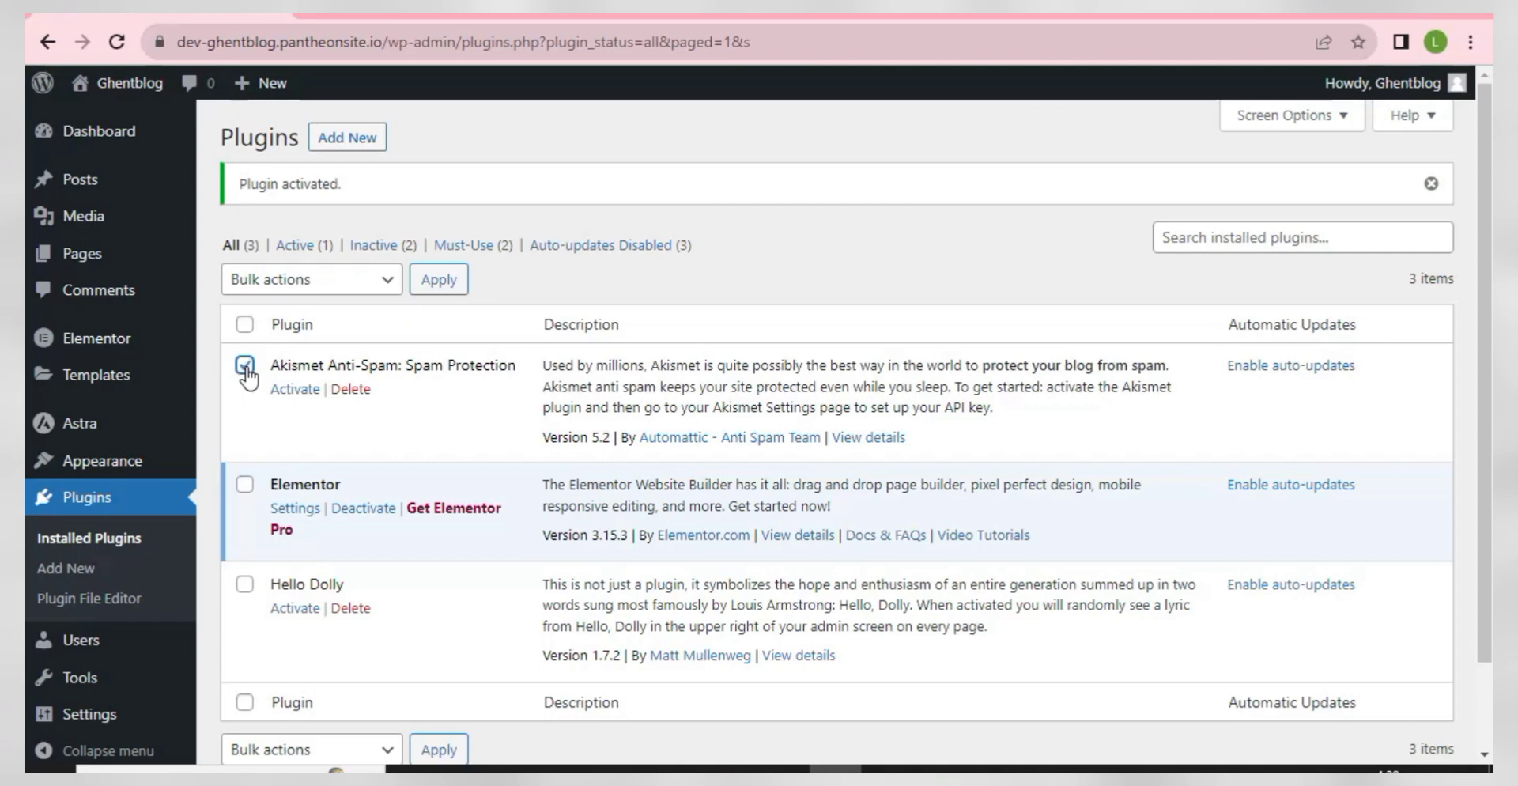
- Bulk-delete the Akismet Anti-Spam and Hello Dolly plugins and confirm
{"action": "scroll", "coordinate": [269, 378], "scroll_direction": "down", "scroll_amount": 2}
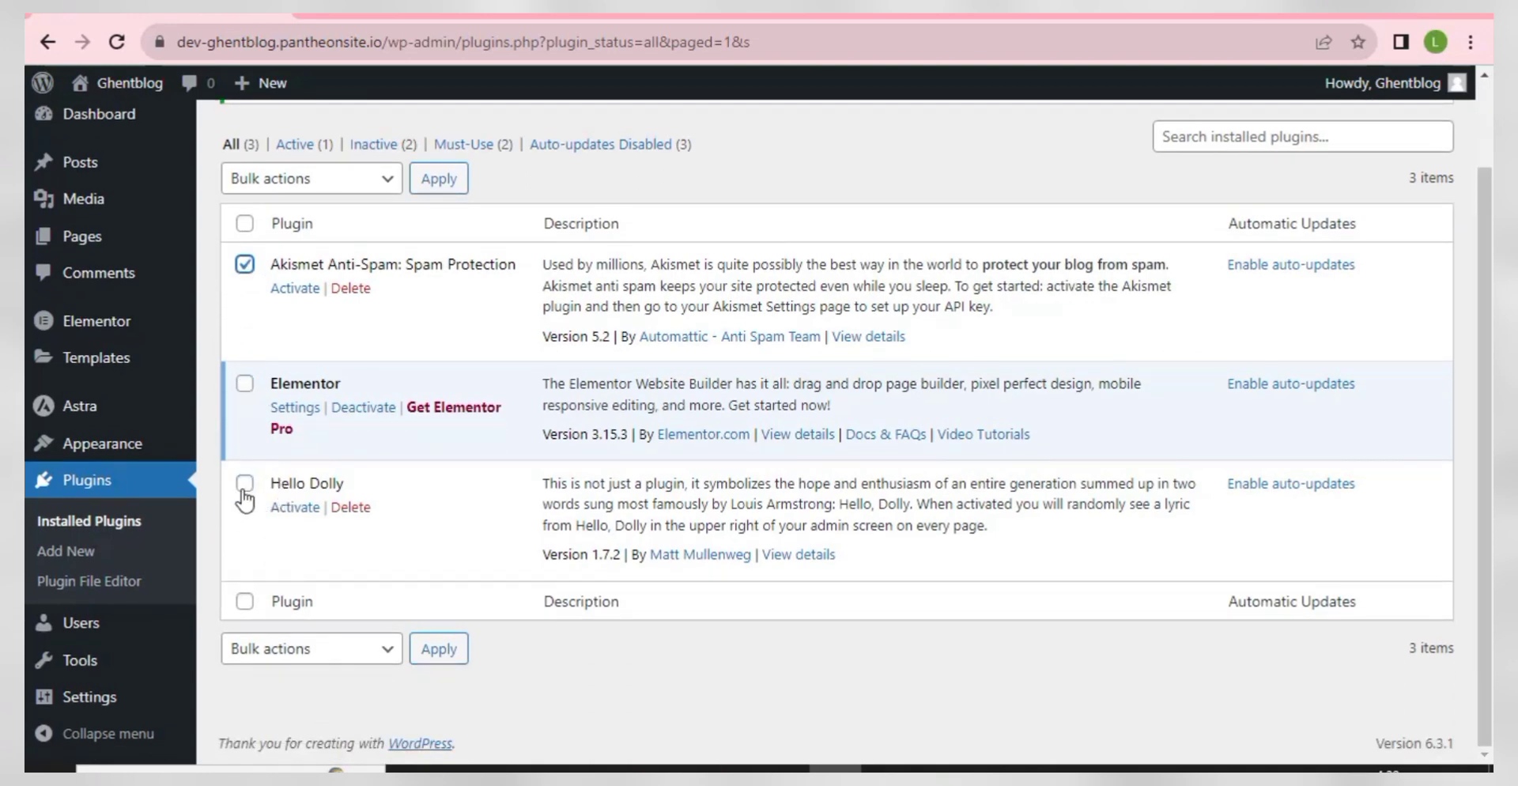
{"action": "scroll", "coordinate": [289, 528], "scroll_direction": "up", "scroll_amount": 2}
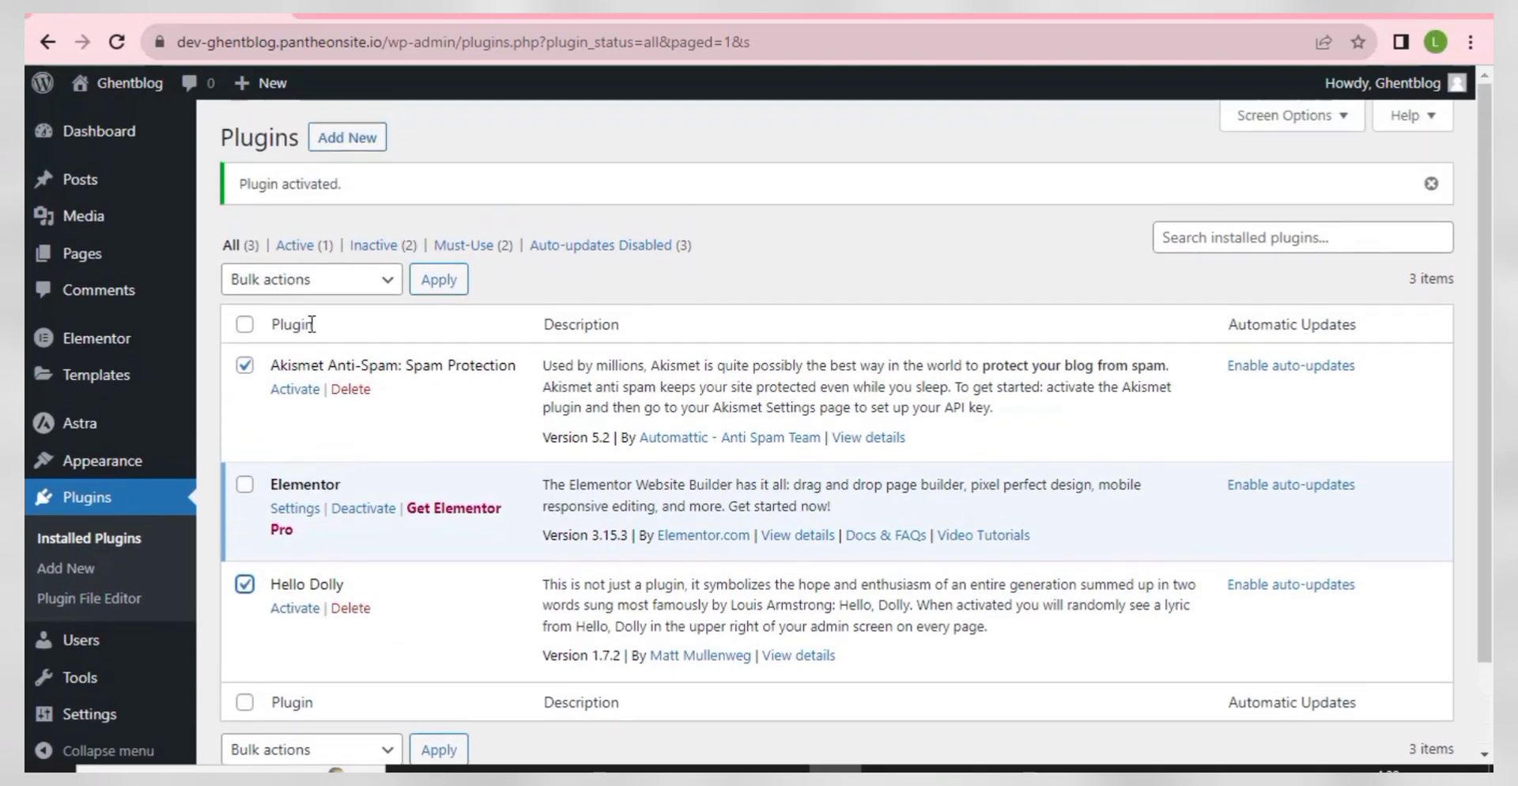
{"action": "left_click", "coordinate": [372, 281]}
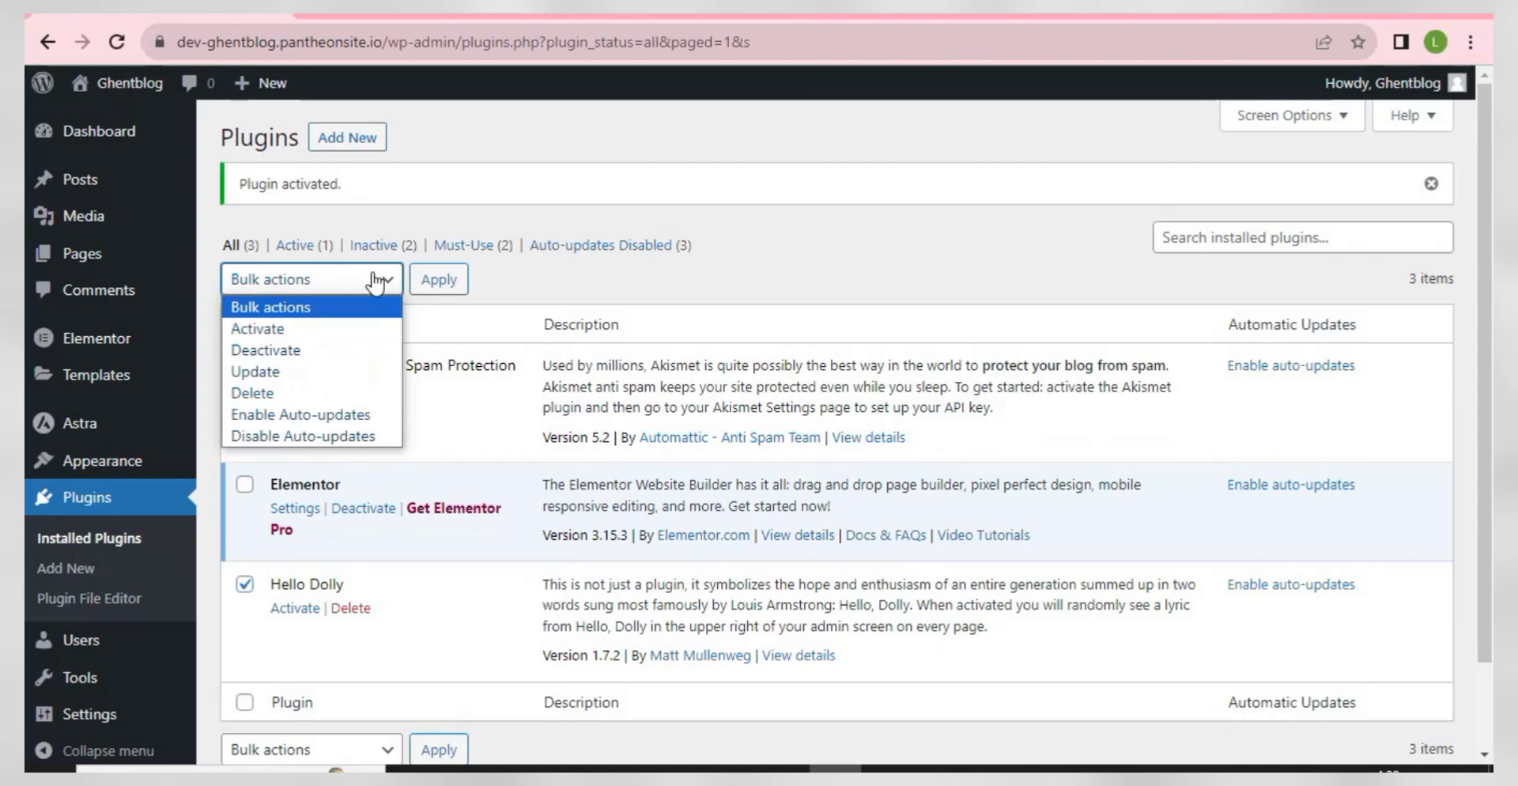
{"action": "left_click", "coordinate": [317, 393]}
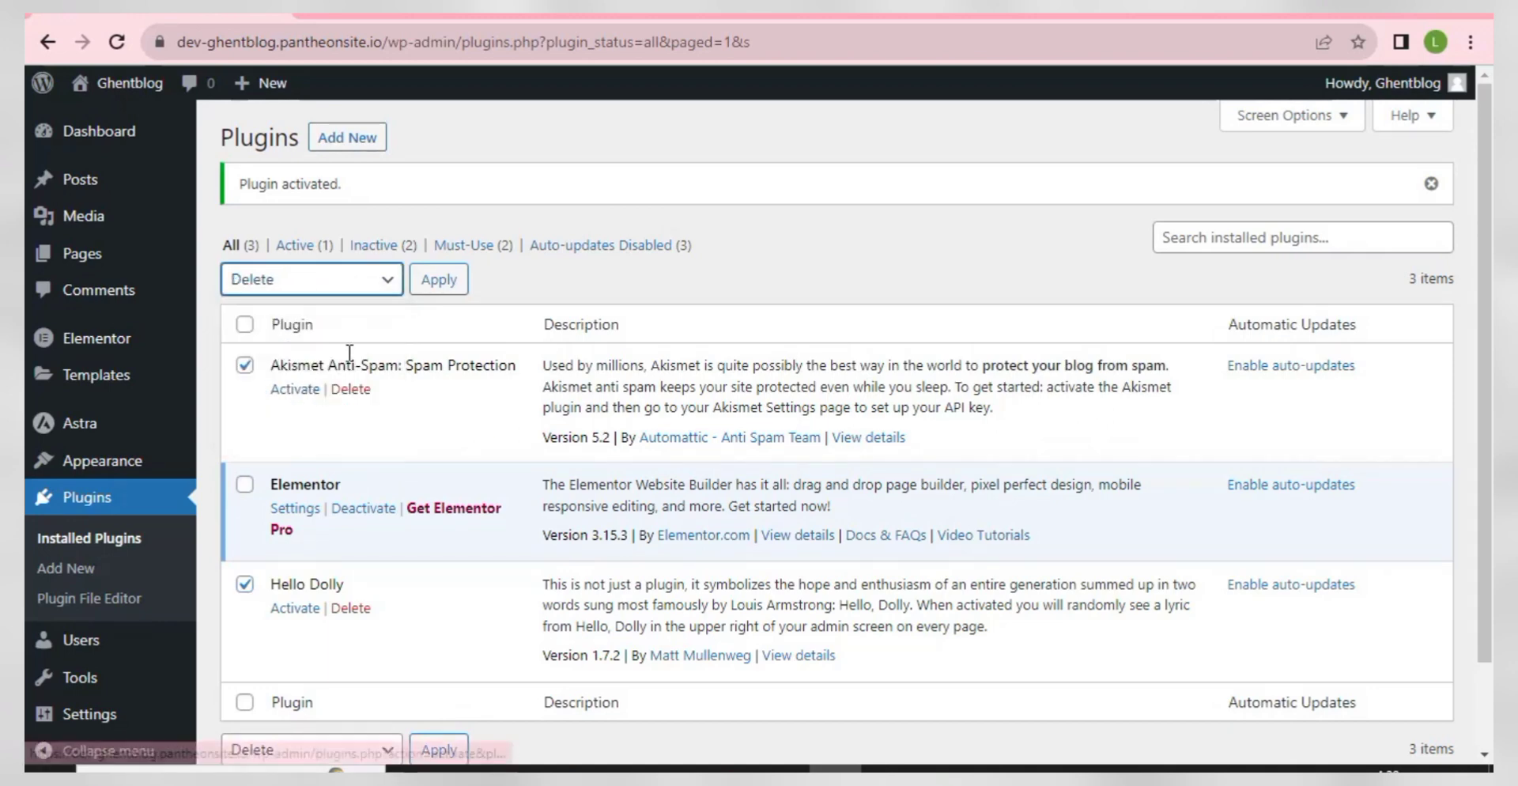
{"action": "left_click", "coordinate": [434, 284]}
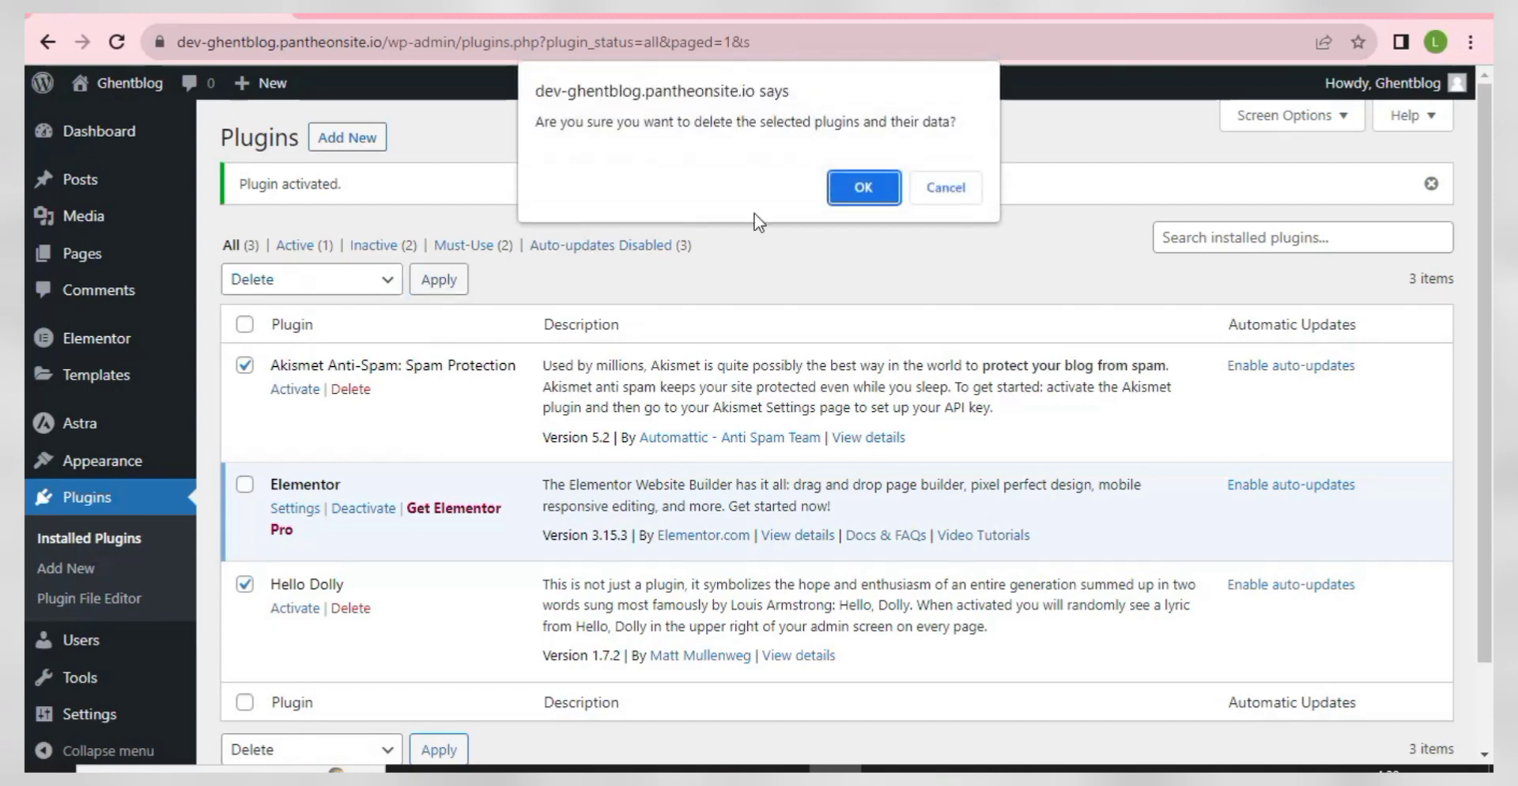
{"action": "left_click", "coordinate": [866, 186]}
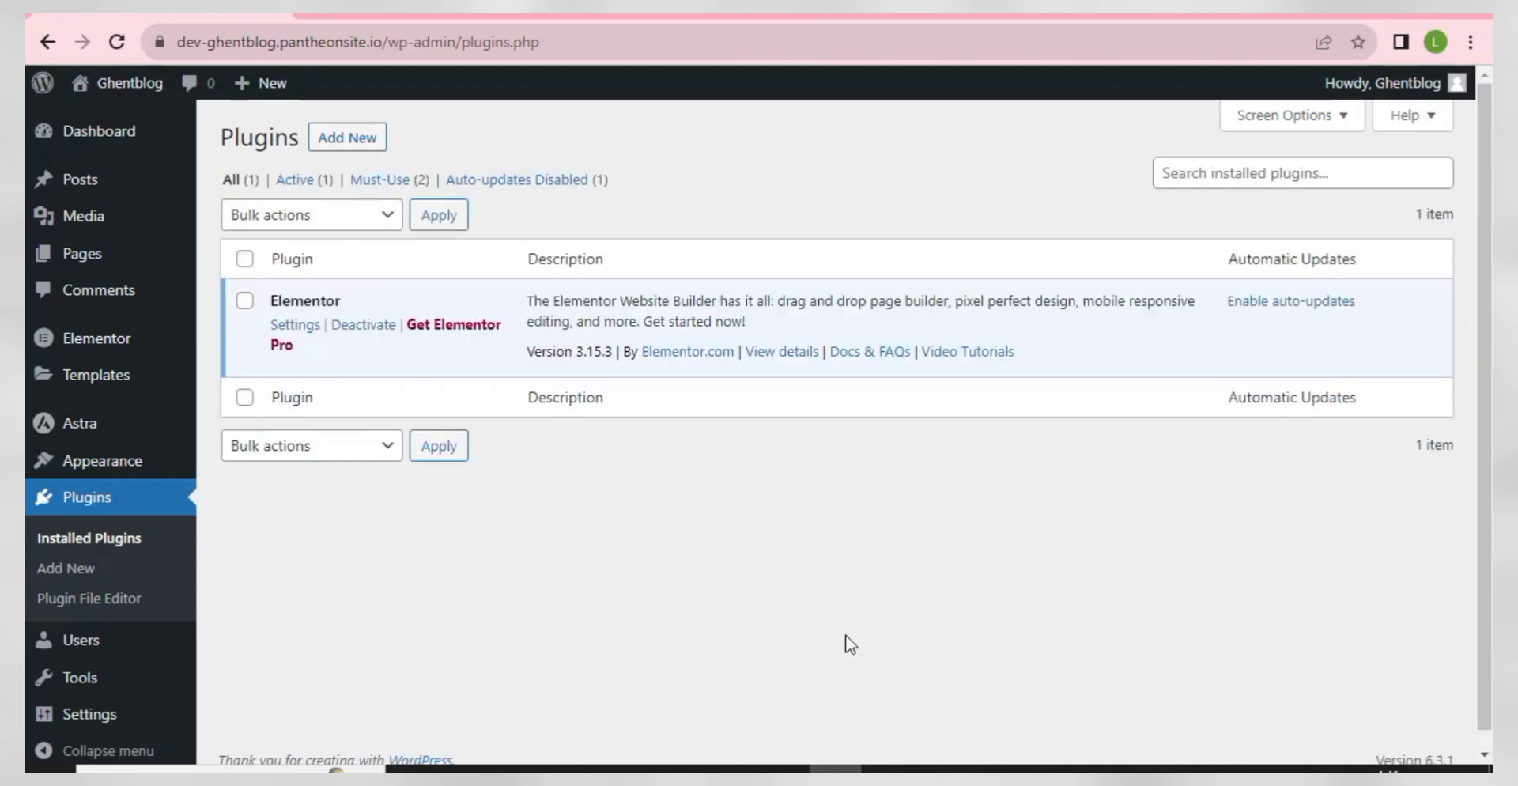
- Search for 'ElementsKit Elementor addons', then install and activate ElementsKit
{"action": "left_click", "coordinate": [341, 139]}
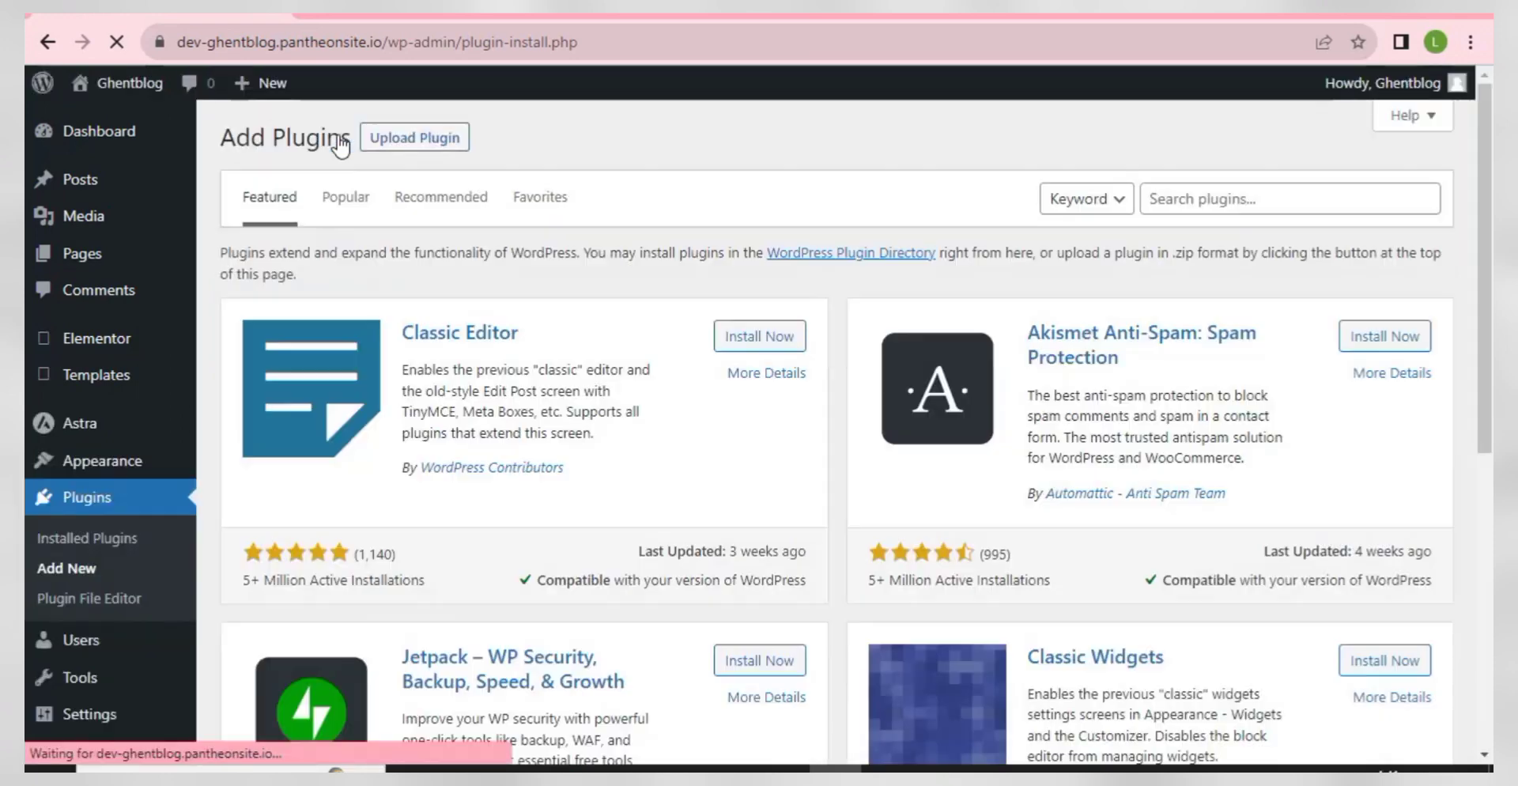
{"action": "left_click", "coordinate": [1200, 202]}
{"action": "right_click", "coordinate": [1198, 204]}
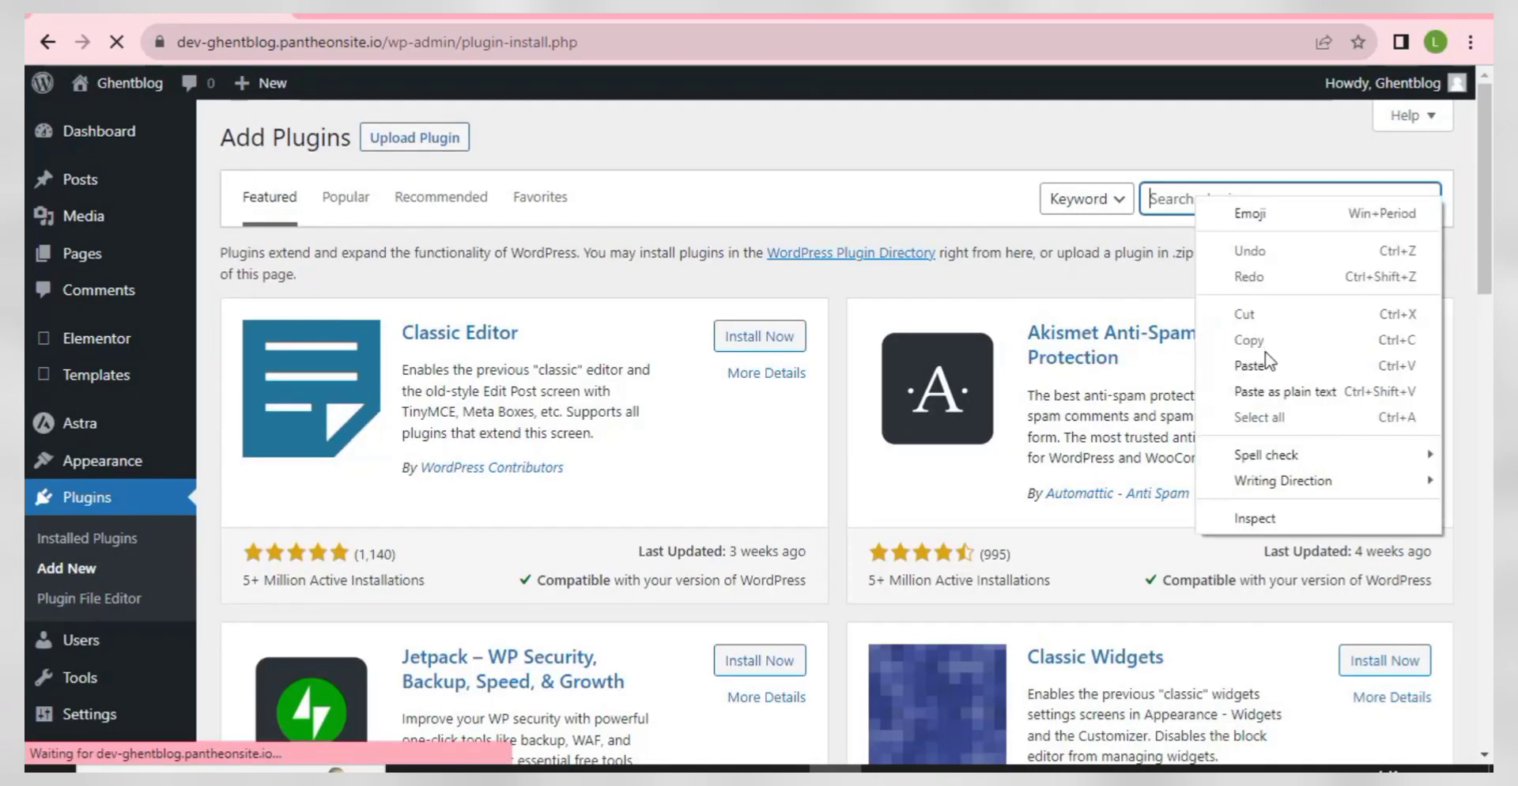
{"action": "left_click", "coordinate": [1265, 364]}
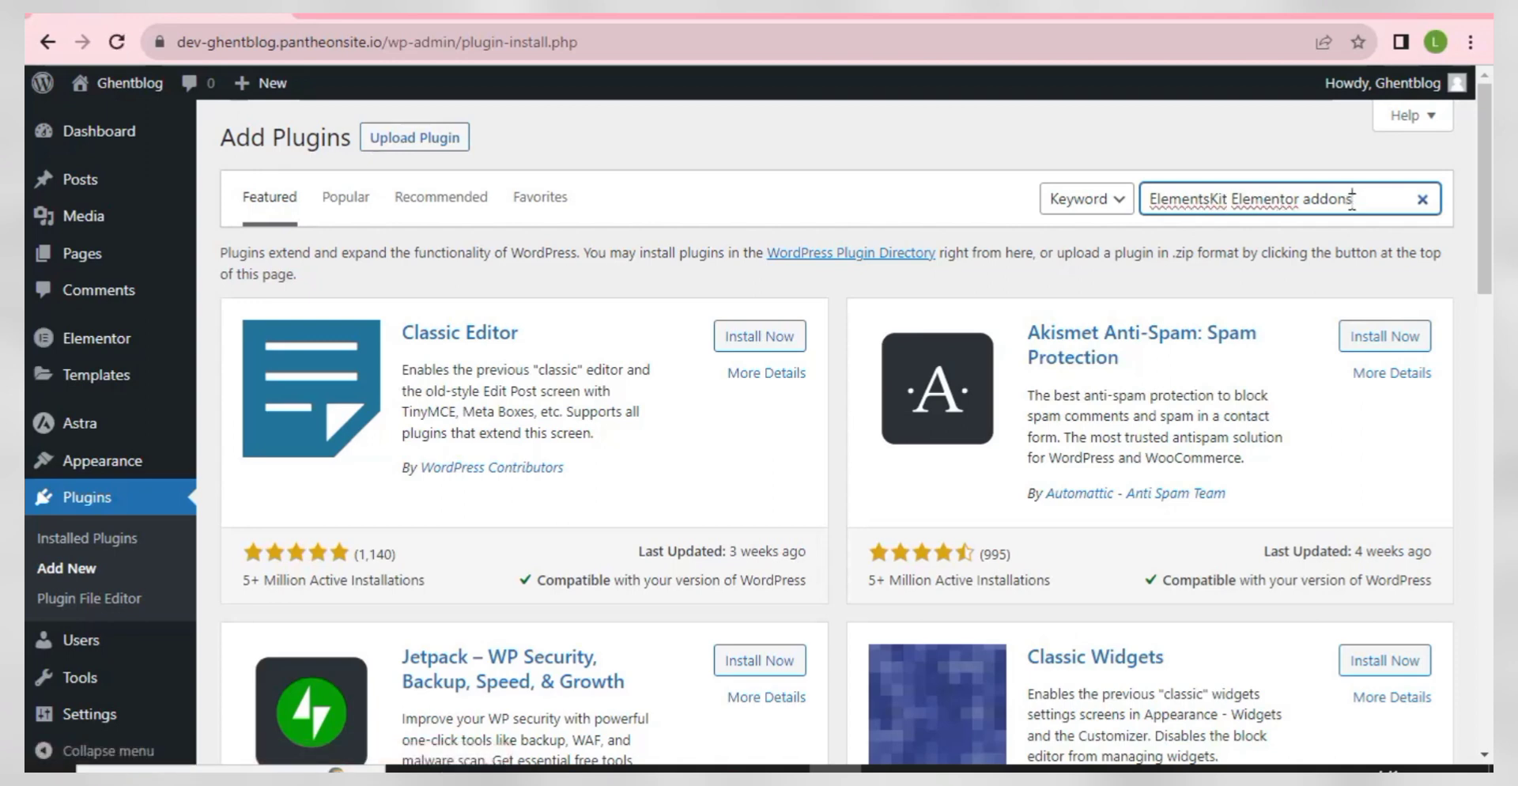
{"action": "key", "text": "Return"}
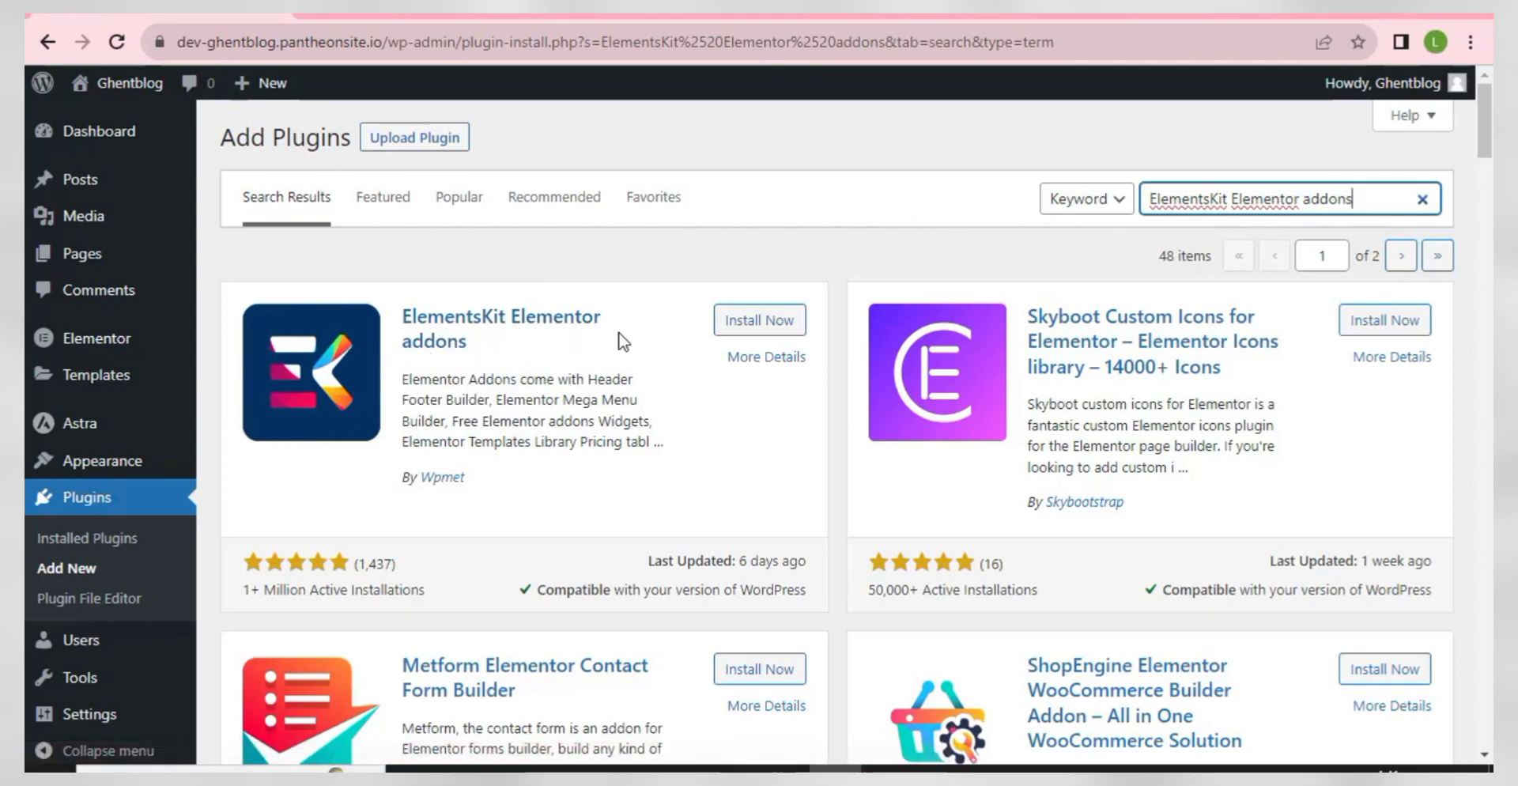
{"action": "left_click", "coordinate": [759, 323]}
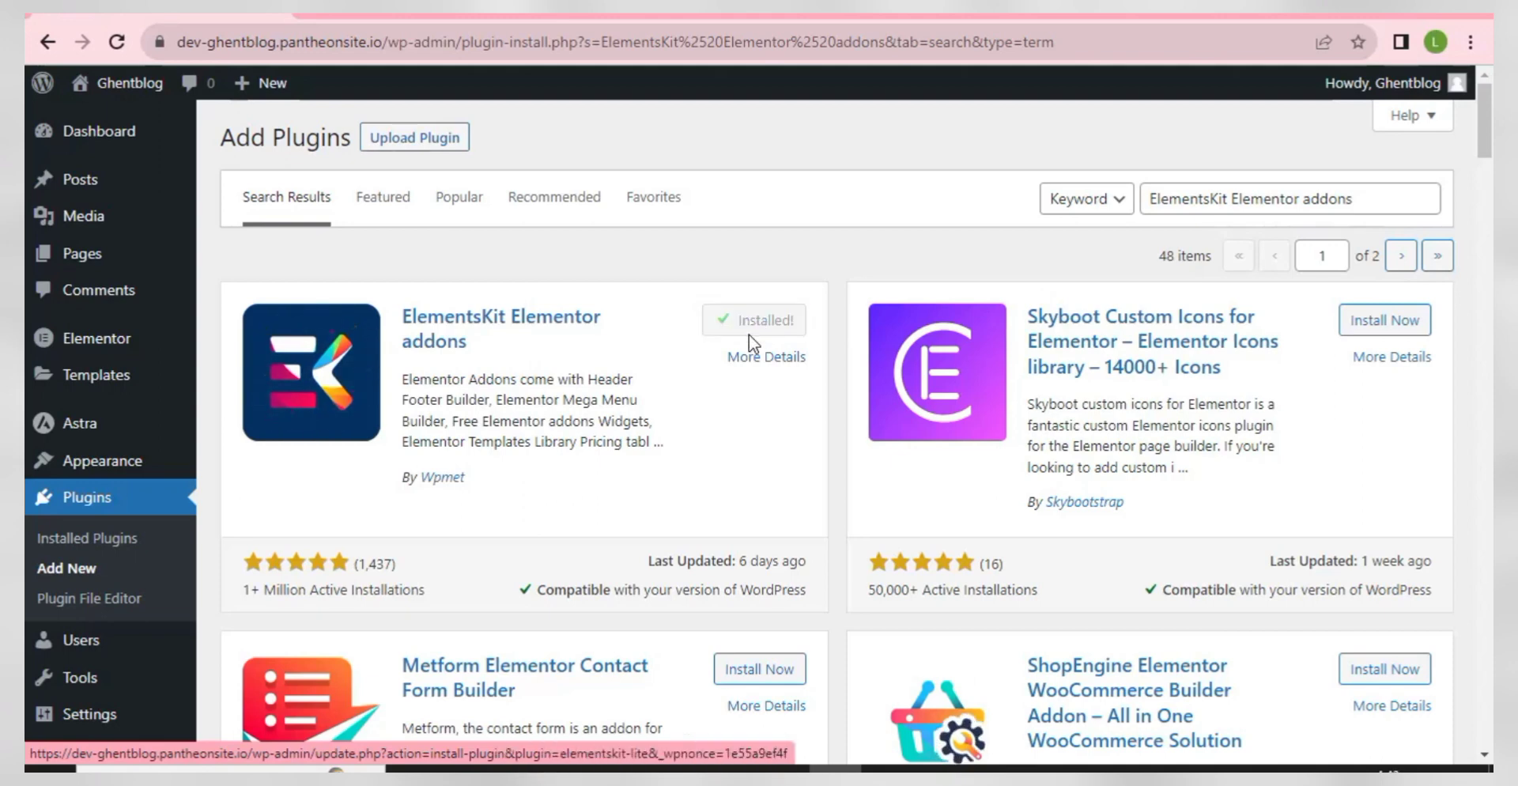
{"action": "left_click", "coordinate": [756, 331]}
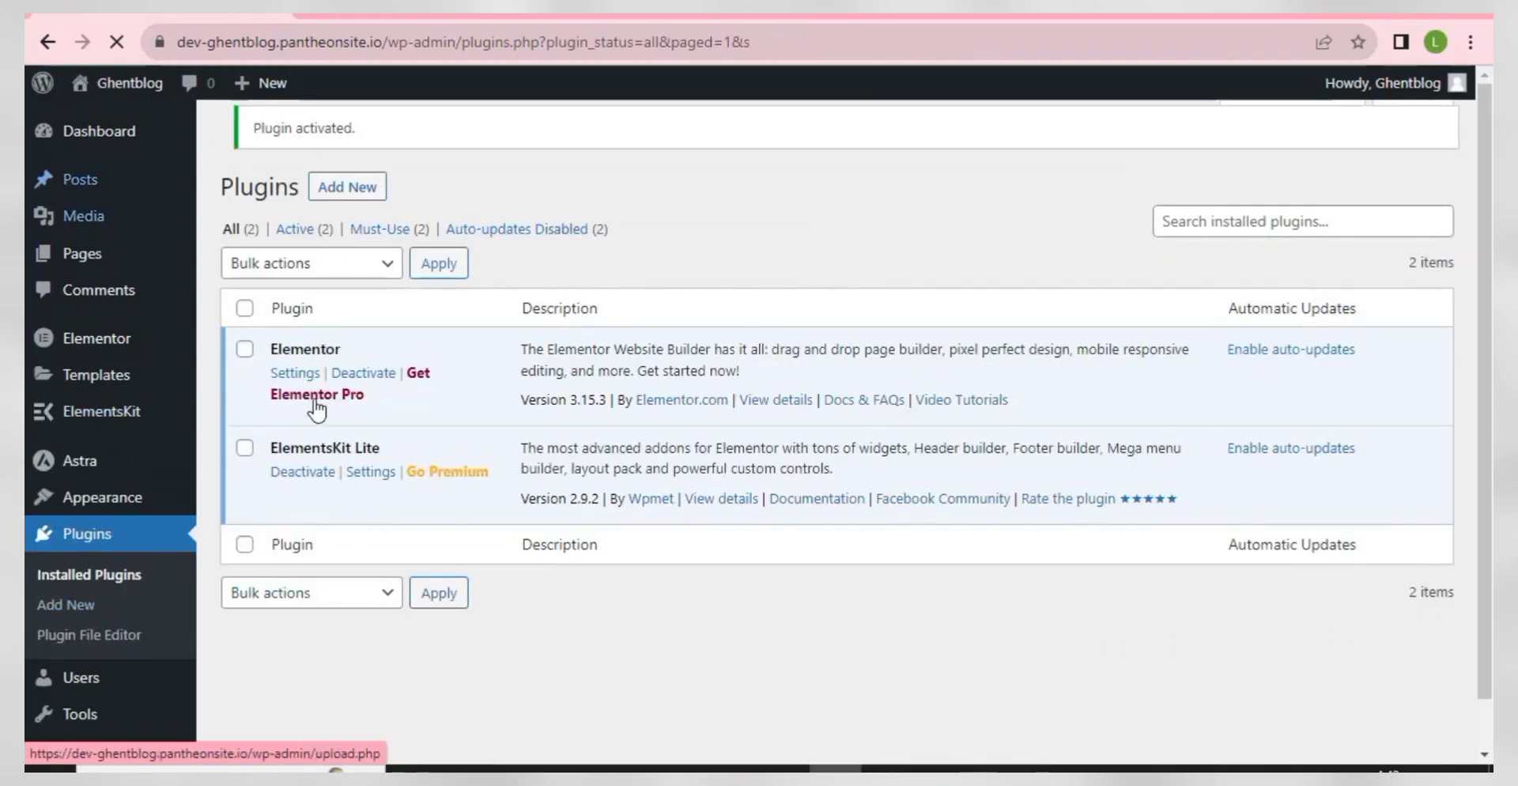
- Highlight step 4, SITE TITLE, in the WordPad setup checklist
{"action": "key", "text": "alt+Tab"}
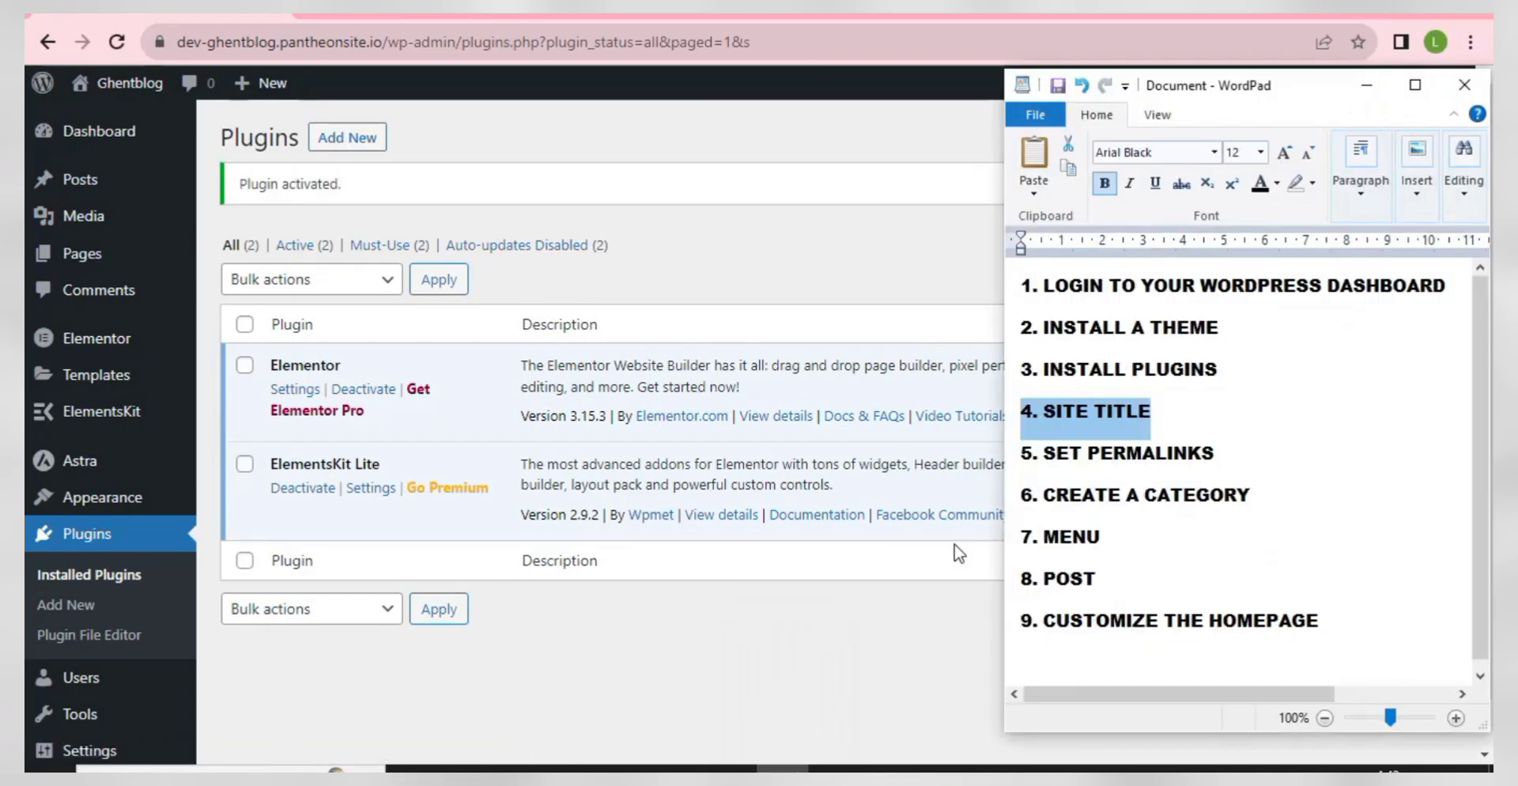
{"action": "left_click", "coordinate": [1099, 426]}
{"action": "left_click_drag", "start_coordinate": [1156, 415], "coordinate": [995, 427]}
- Go back to WordPress and open the General Settings page
{"action": "left_click", "coordinate": [677, 250]}
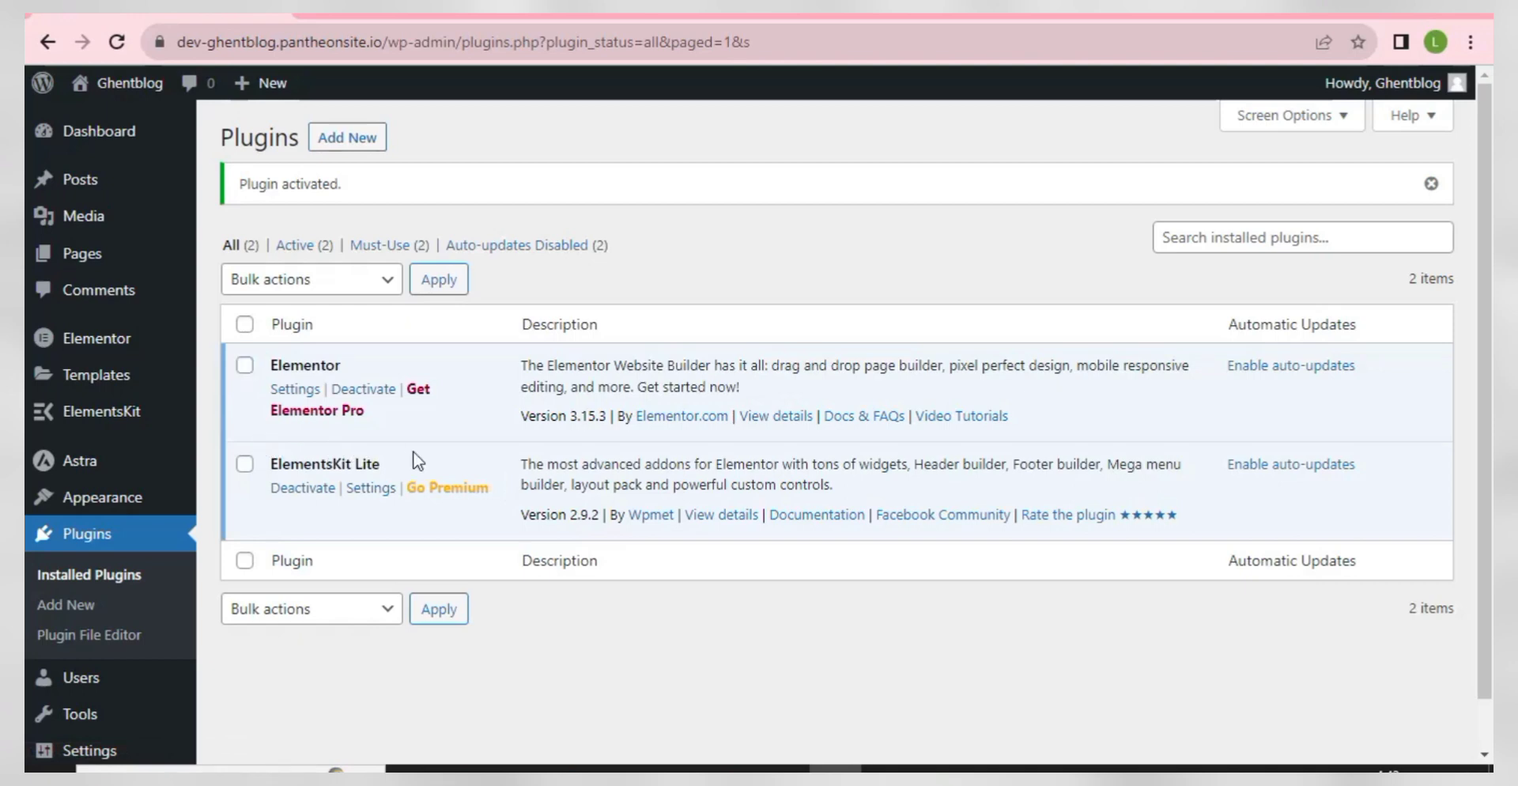
{"action": "scroll", "coordinate": [98, 609], "scroll_direction": "down", "scroll_amount": 1}
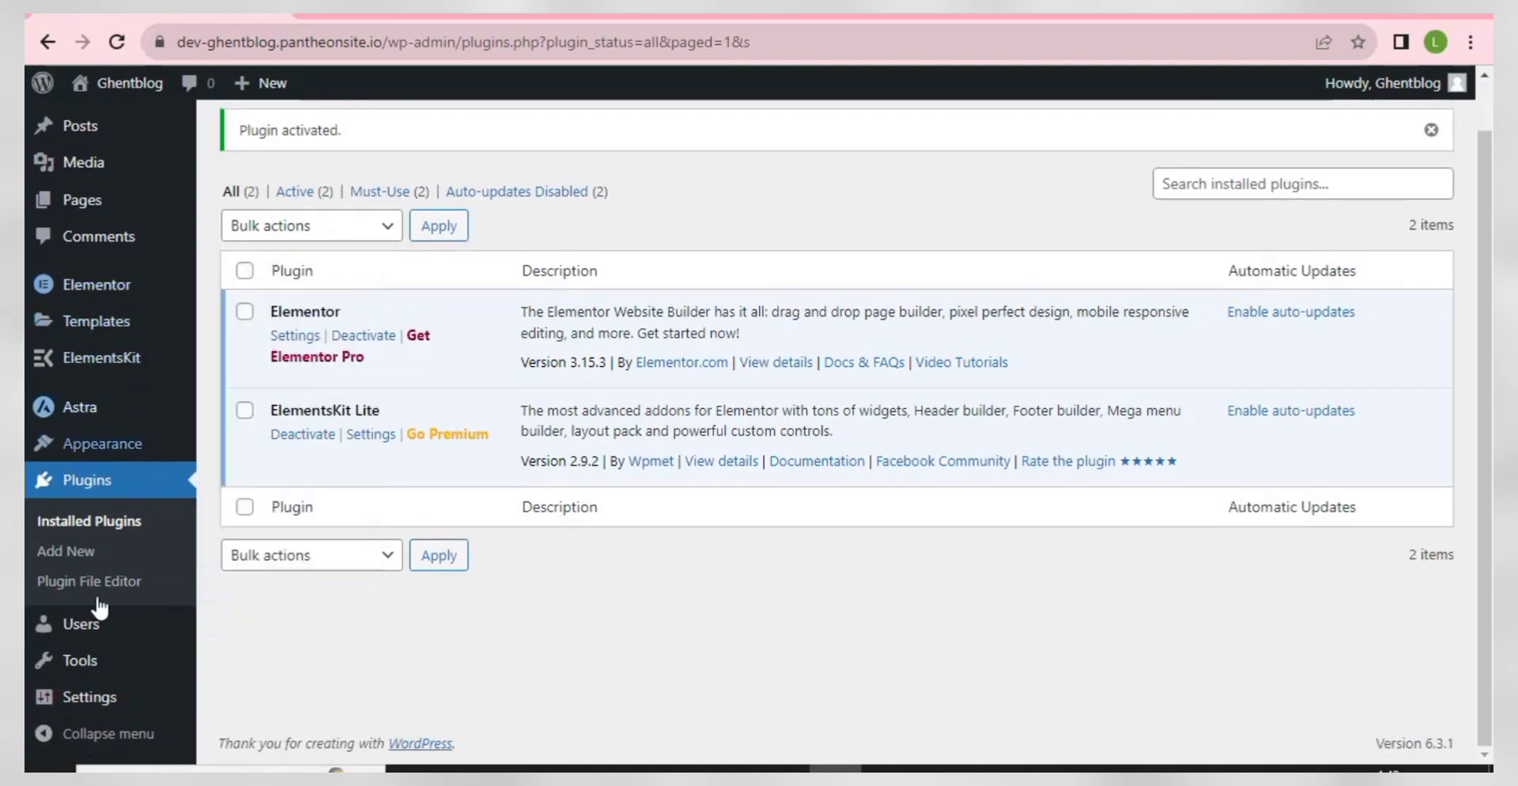
{"action": "mouse_move", "coordinate": [75, 700]}
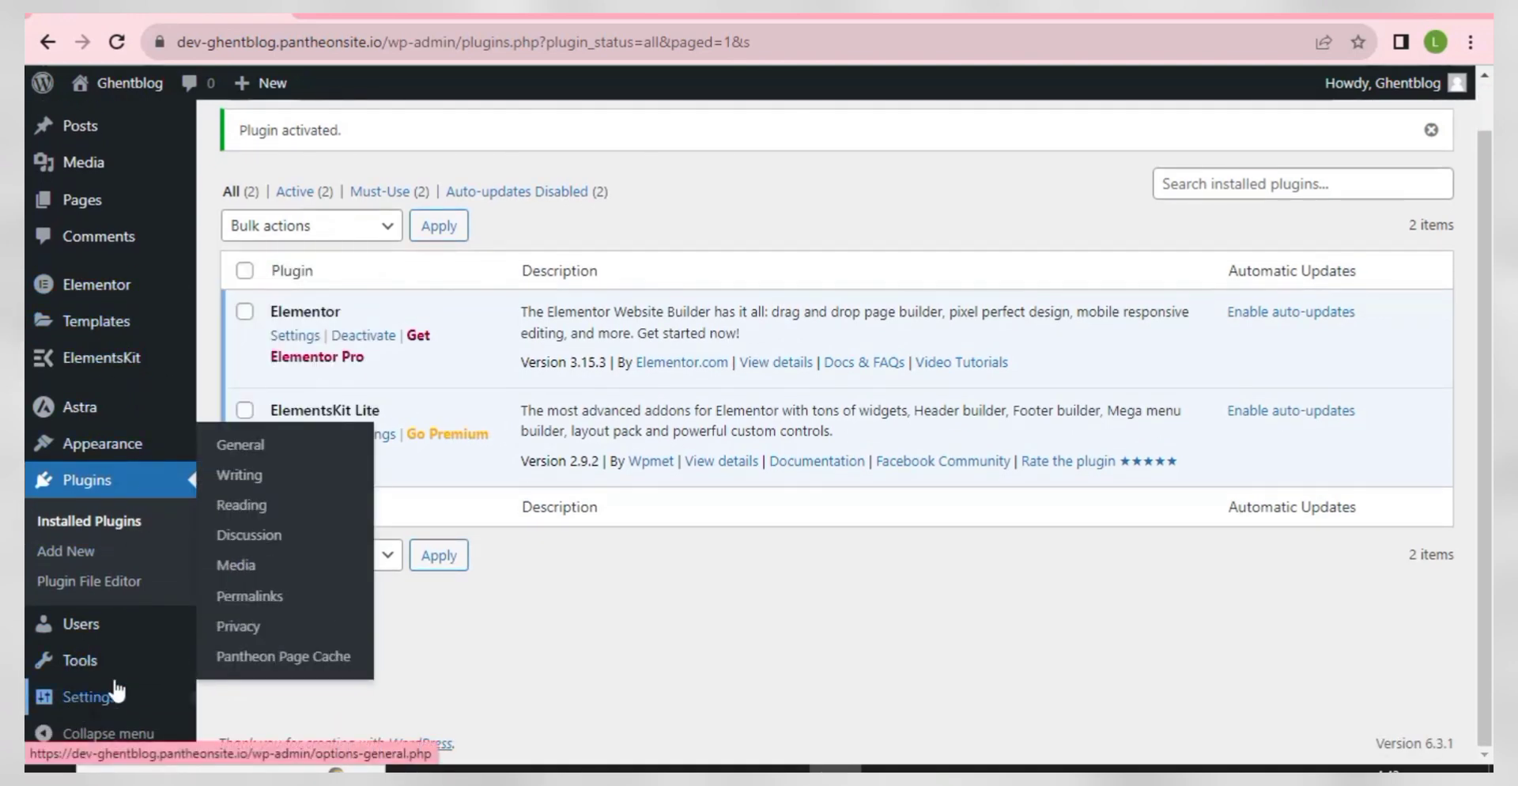
{"action": "left_click", "coordinate": [249, 448]}
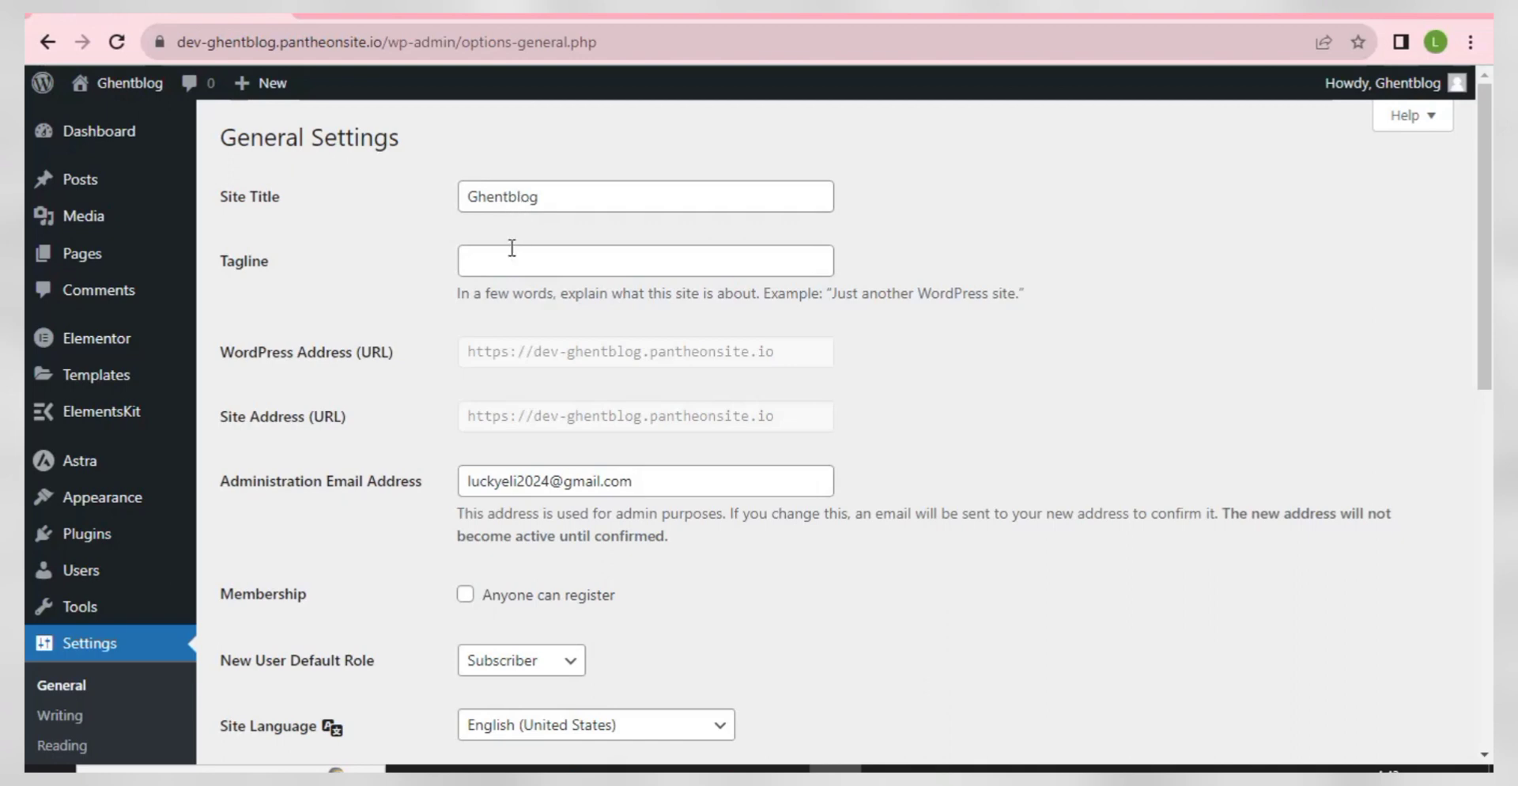
- Enter the tagline 'Get your latest home and garden info here'
{"action": "left_click", "coordinate": [505, 275]}
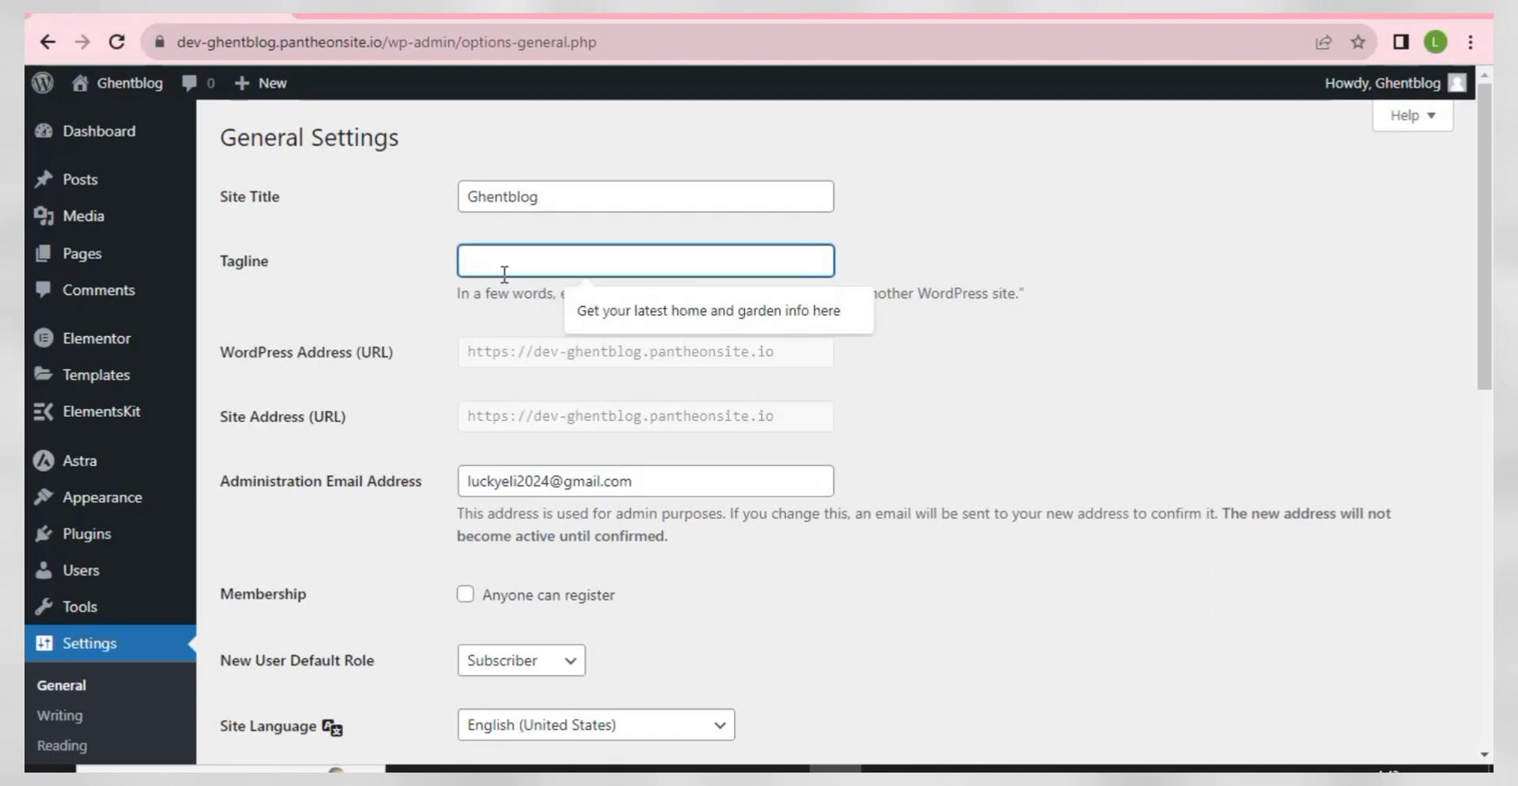
{"action": "left_click", "coordinate": [581, 310]}
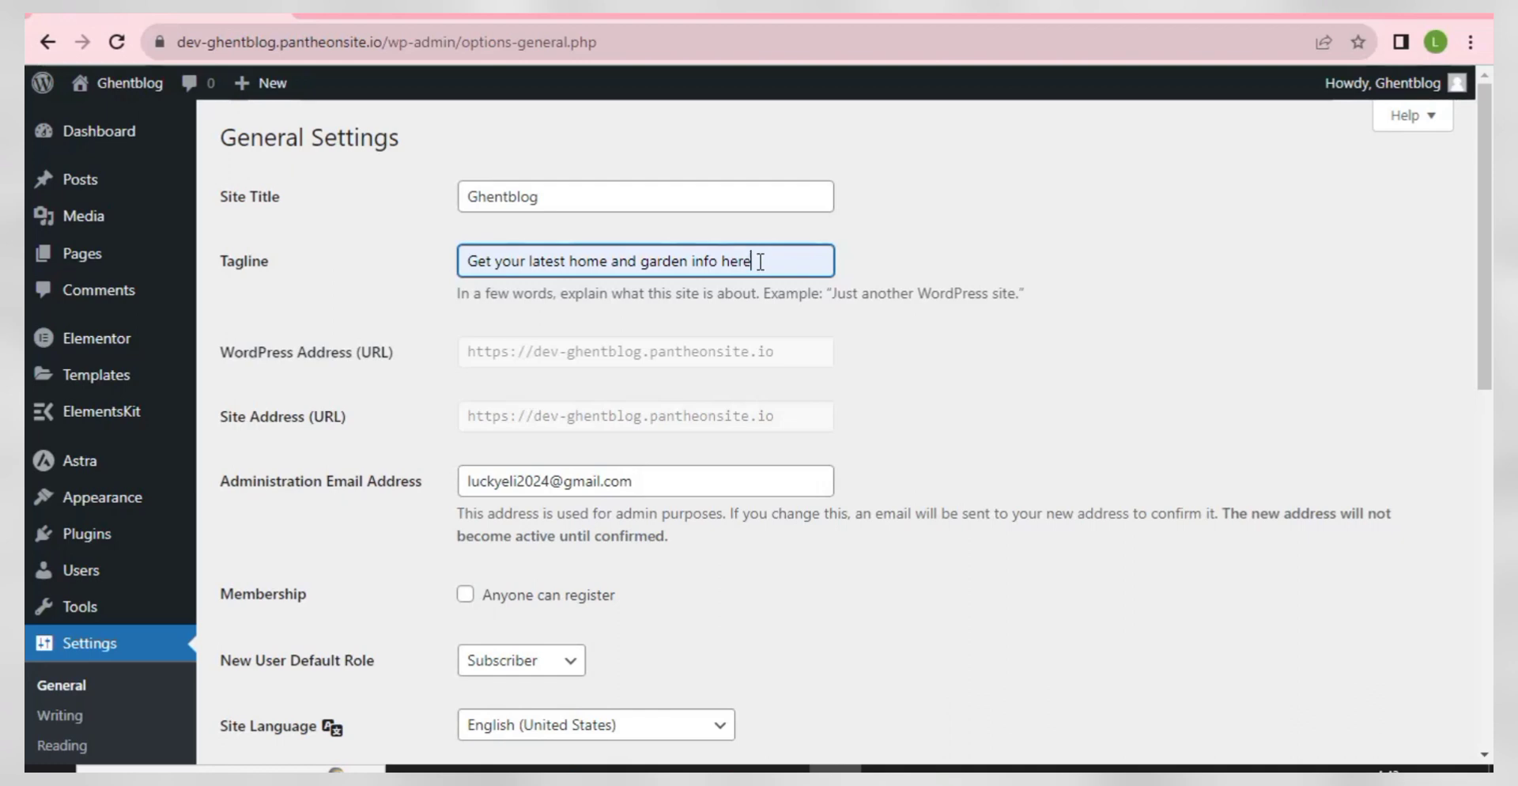
{"action": "left_click_drag", "start_coordinate": [767, 265], "coordinate": [571, 266]}
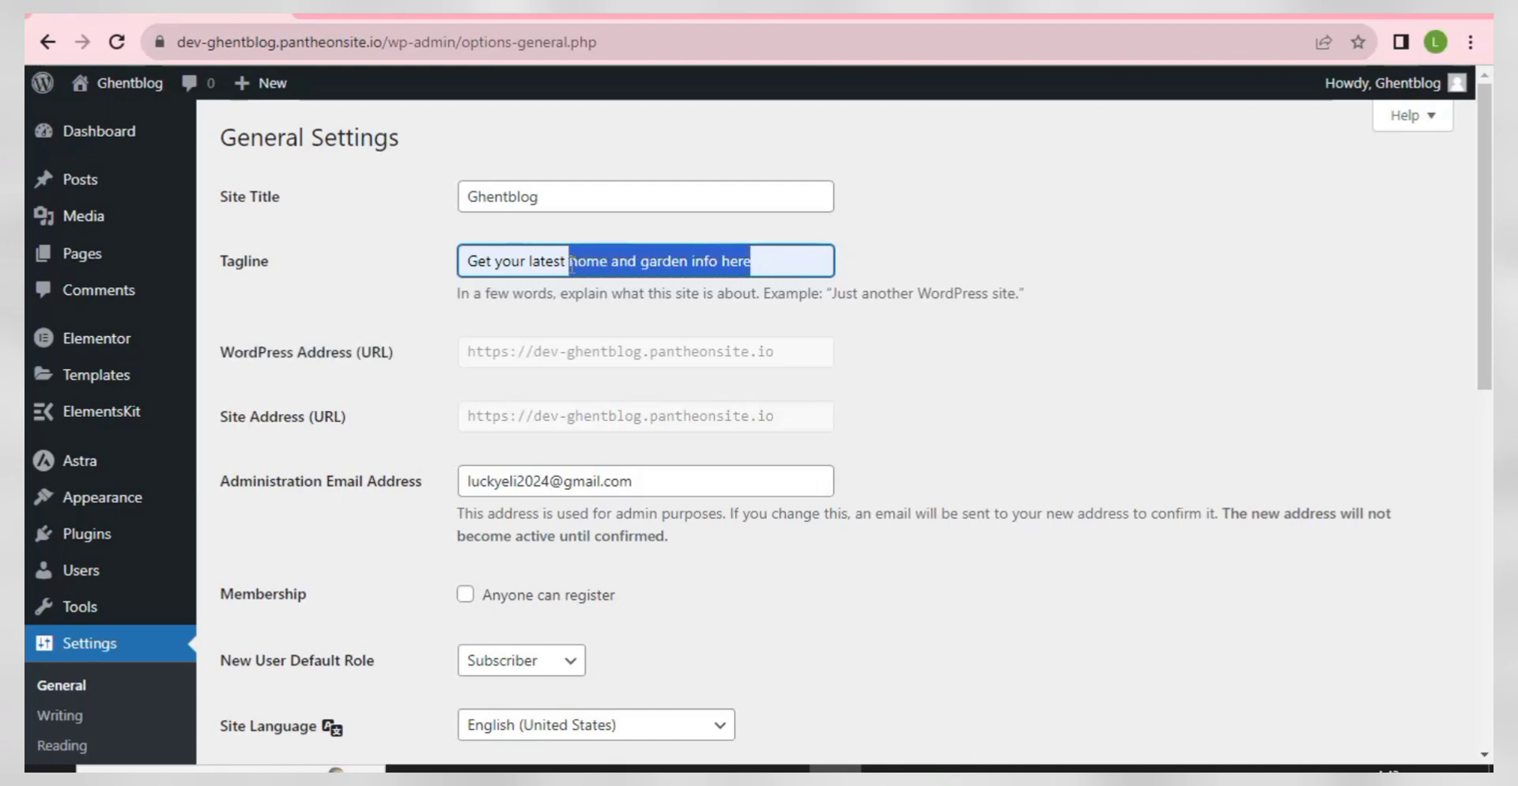
{"action": "type", "text": "home "}
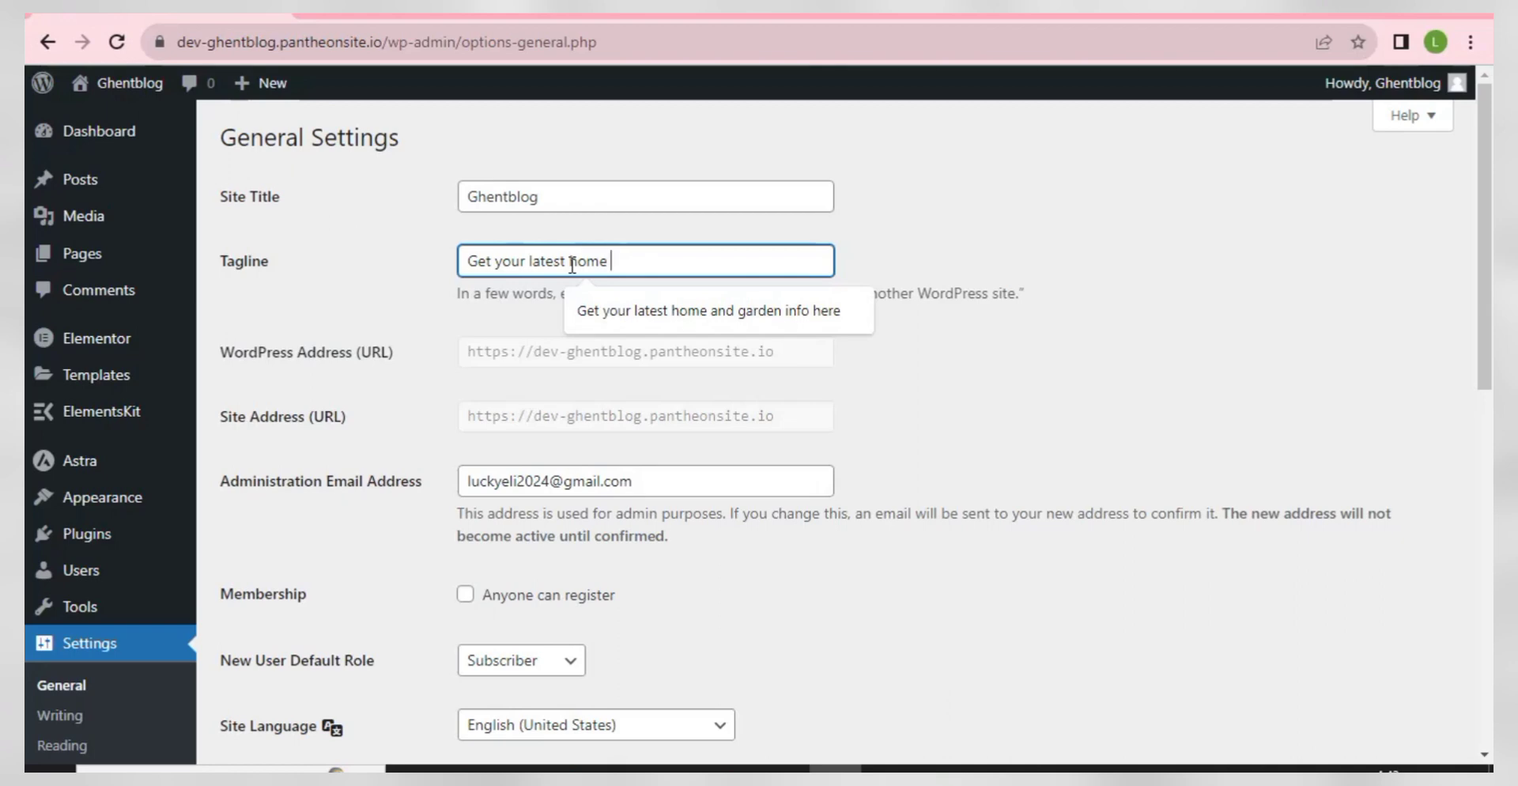
{"action": "type", "text": "news"}
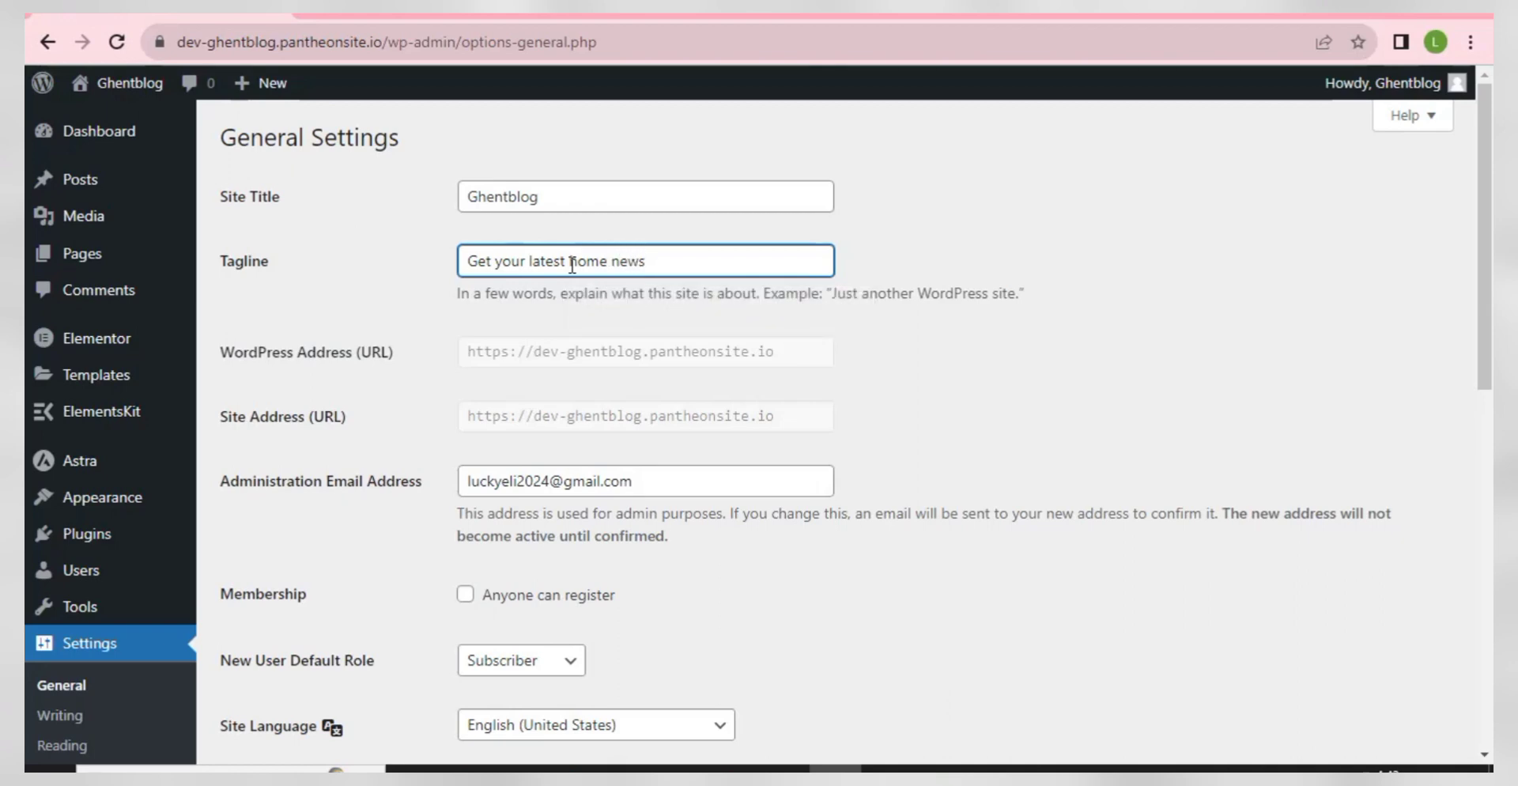
{"action": "key", "text": "BackSpace"}
{"action": "key", "text": "BackSpace"}
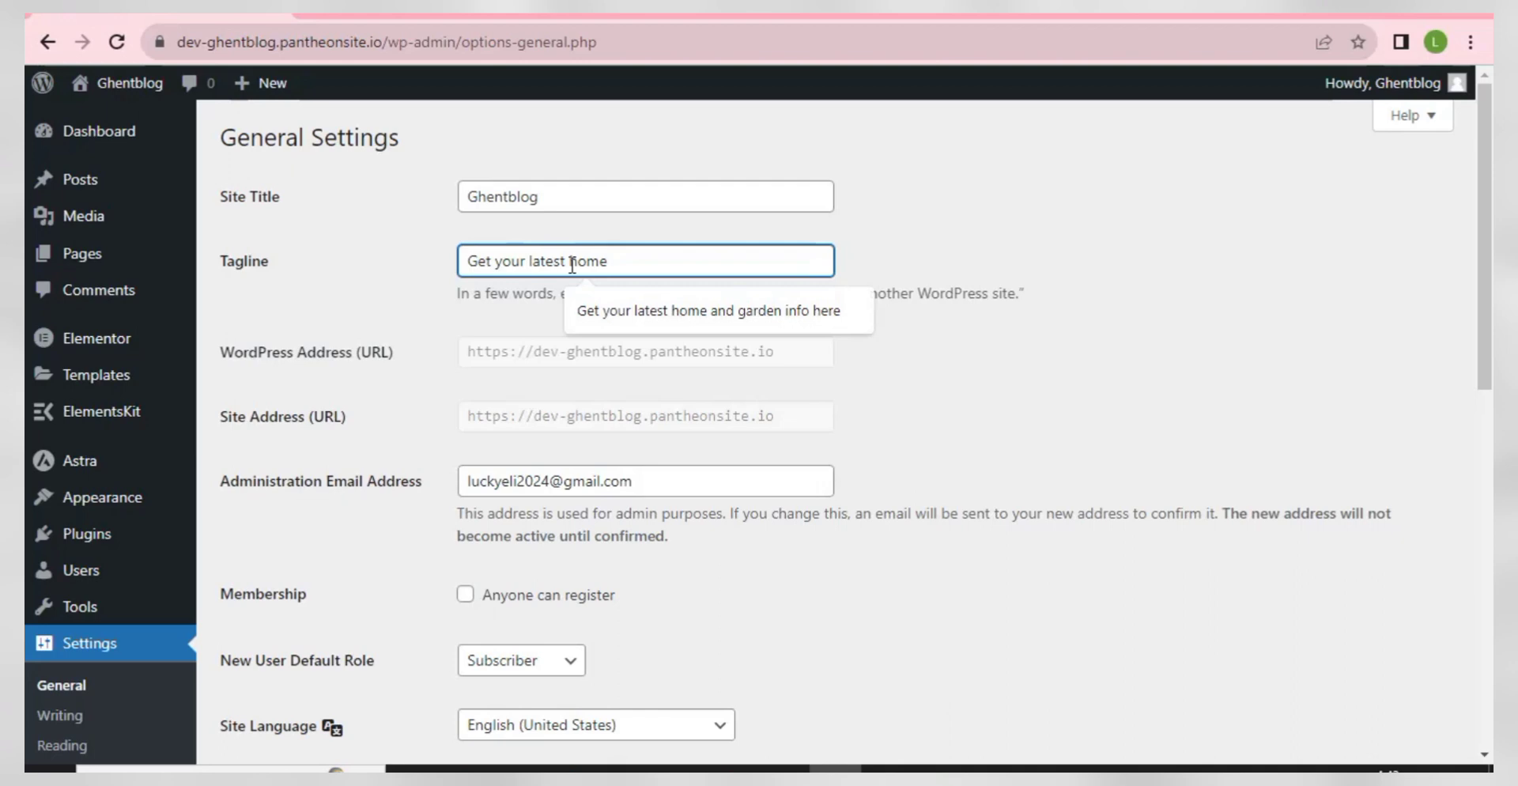
{"action": "left_click", "coordinate": [595, 313]}
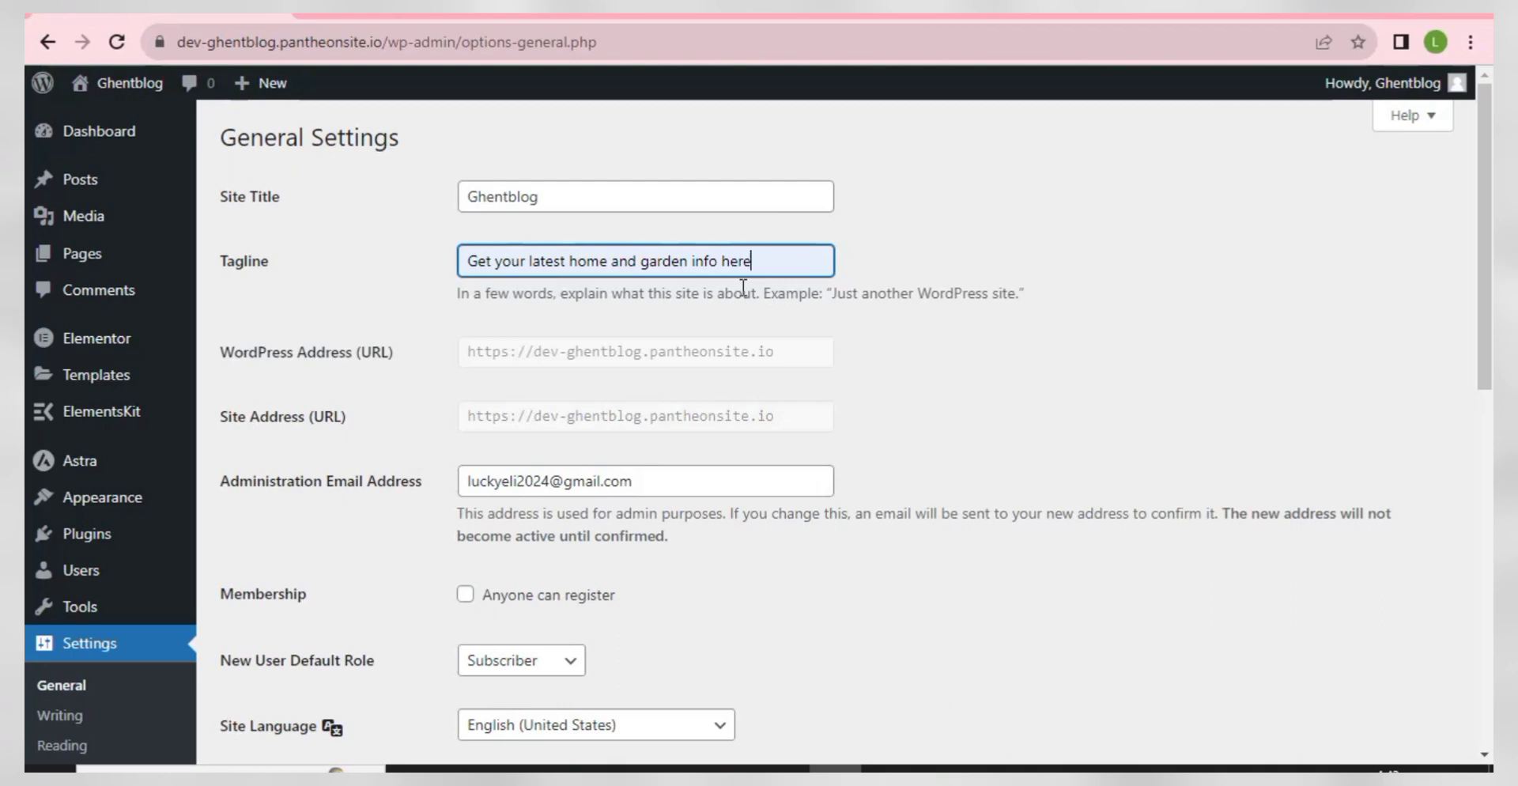
- Save the general settings, then clear step 4's highlight in the checklist
{"action": "scroll", "coordinate": [601, 353], "scroll_direction": "down", "scroll_amount": 10}
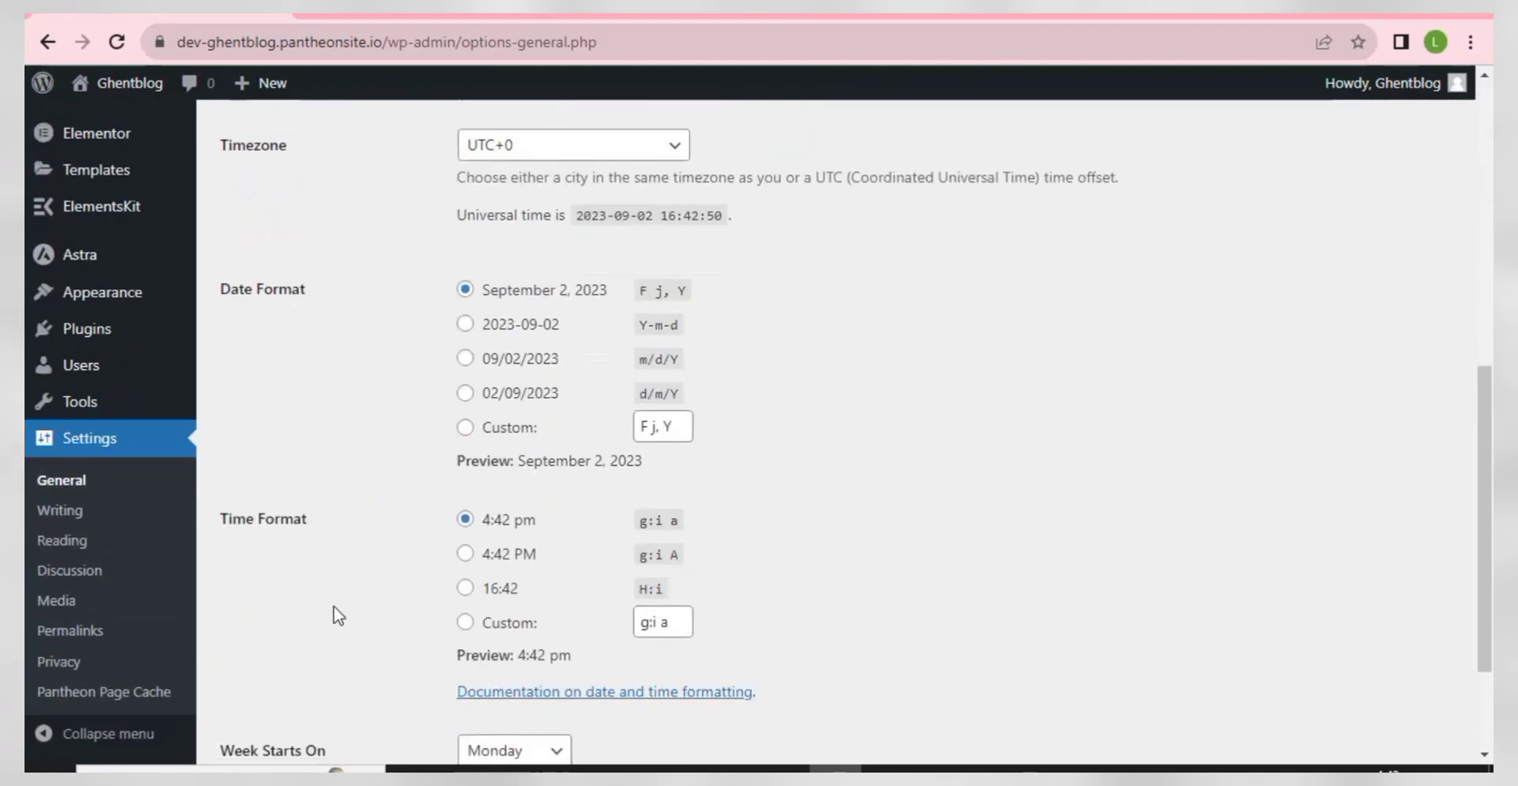
{"action": "left_click", "coordinate": [287, 655]}
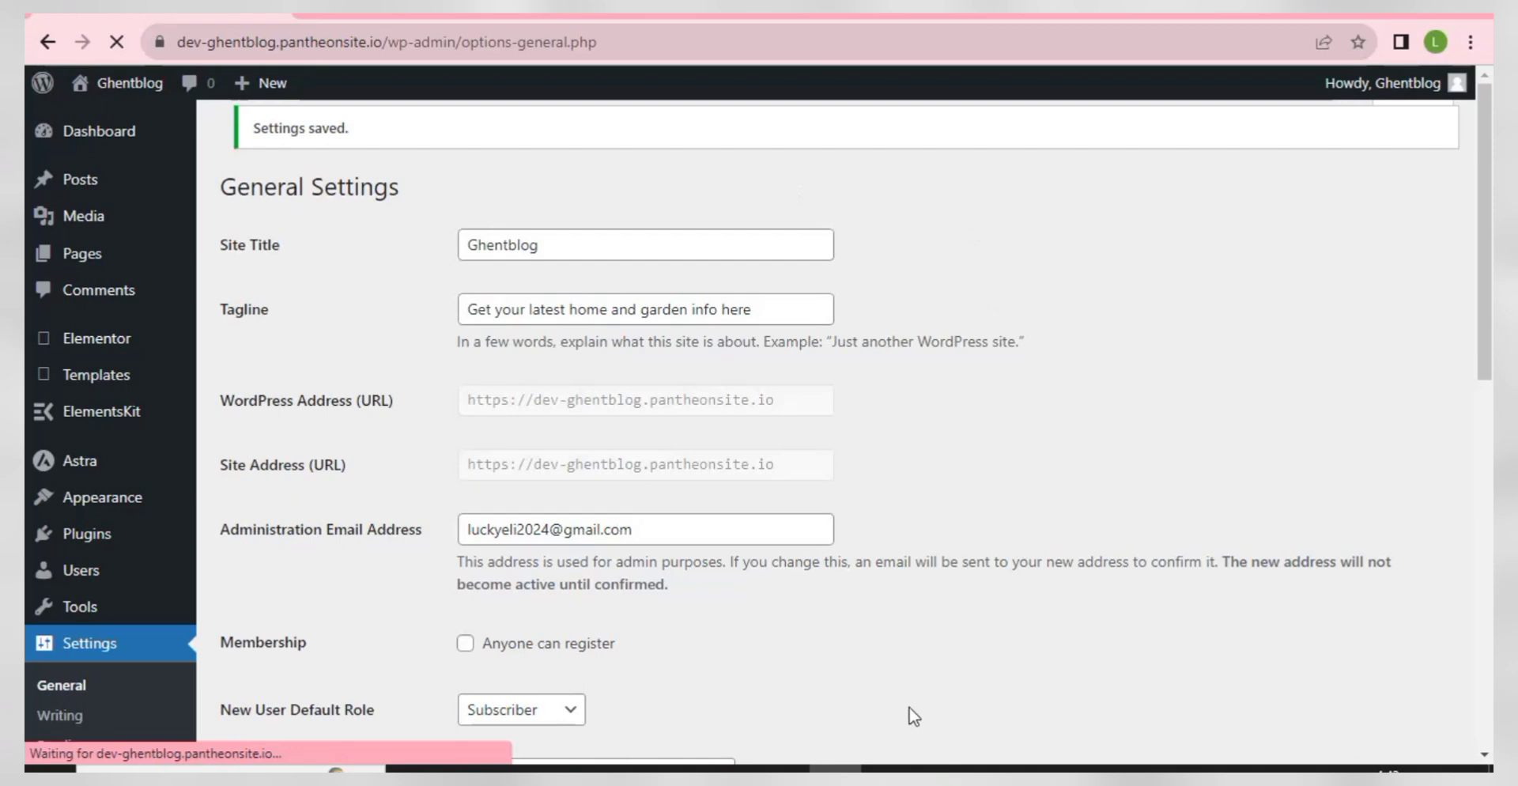
{"action": "left_click", "coordinate": [783, 769]}
{"action": "left_click", "coordinate": [1192, 450]}
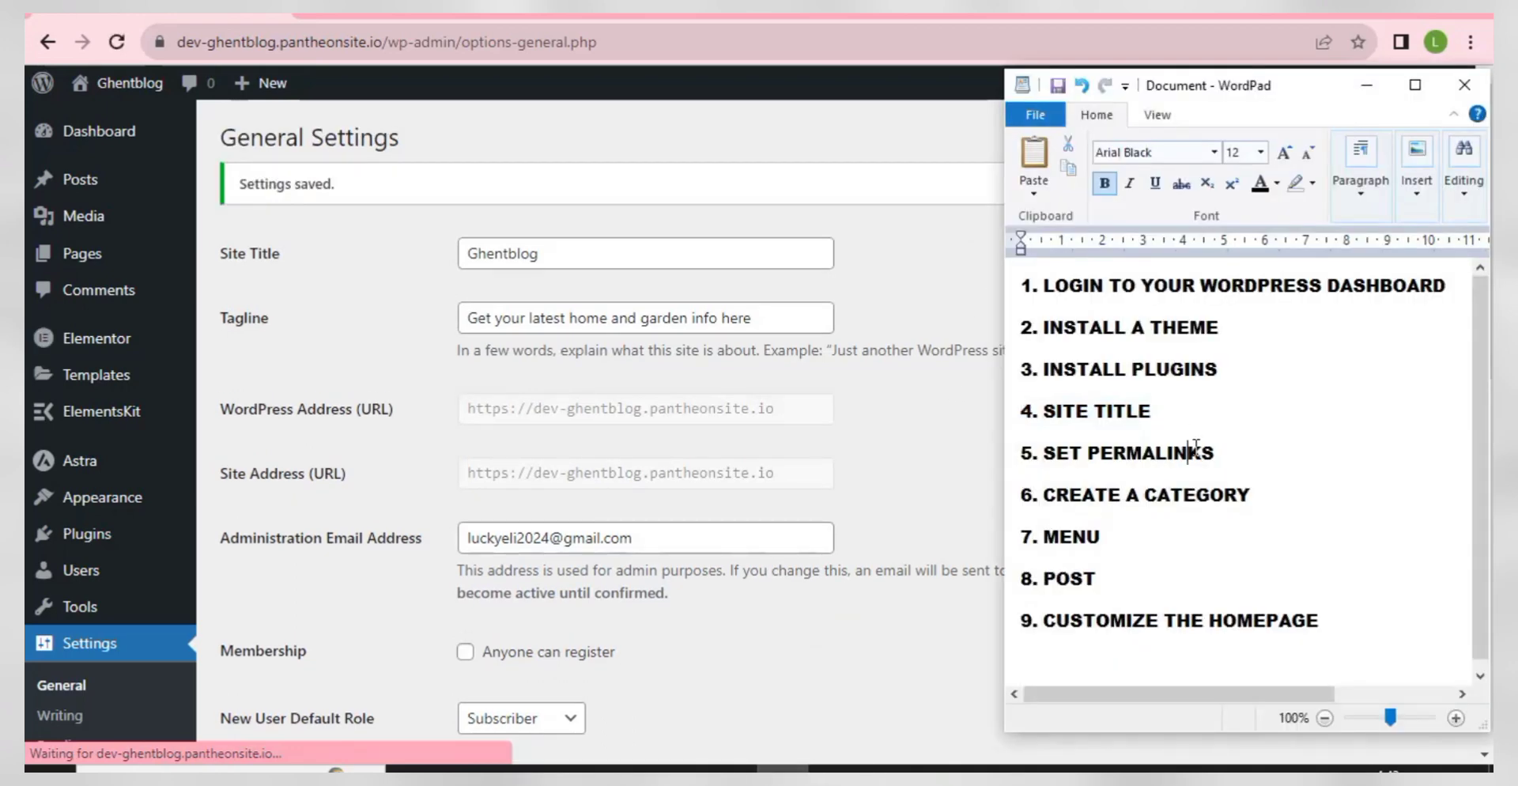
- Highlight step 5, SET PERMALINKS, in the WordPad checklist
{"action": "left_click", "coordinate": [1236, 451]}
{"action": "left_click_drag", "start_coordinate": [1236, 451], "coordinate": [1018, 441]}
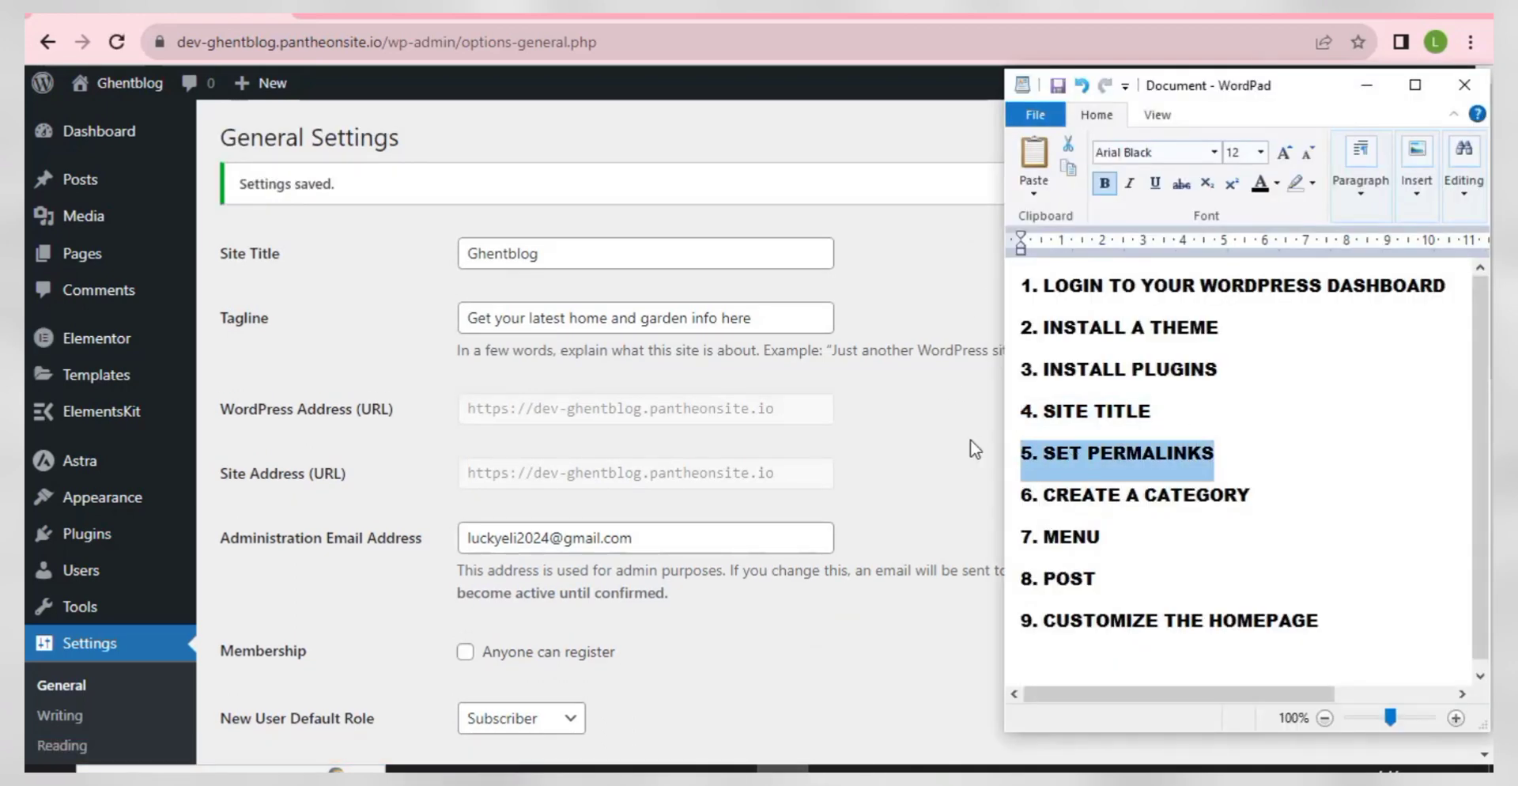
{"action": "scroll", "coordinate": [306, 526], "scroll_direction": "down", "scroll_amount": 5}
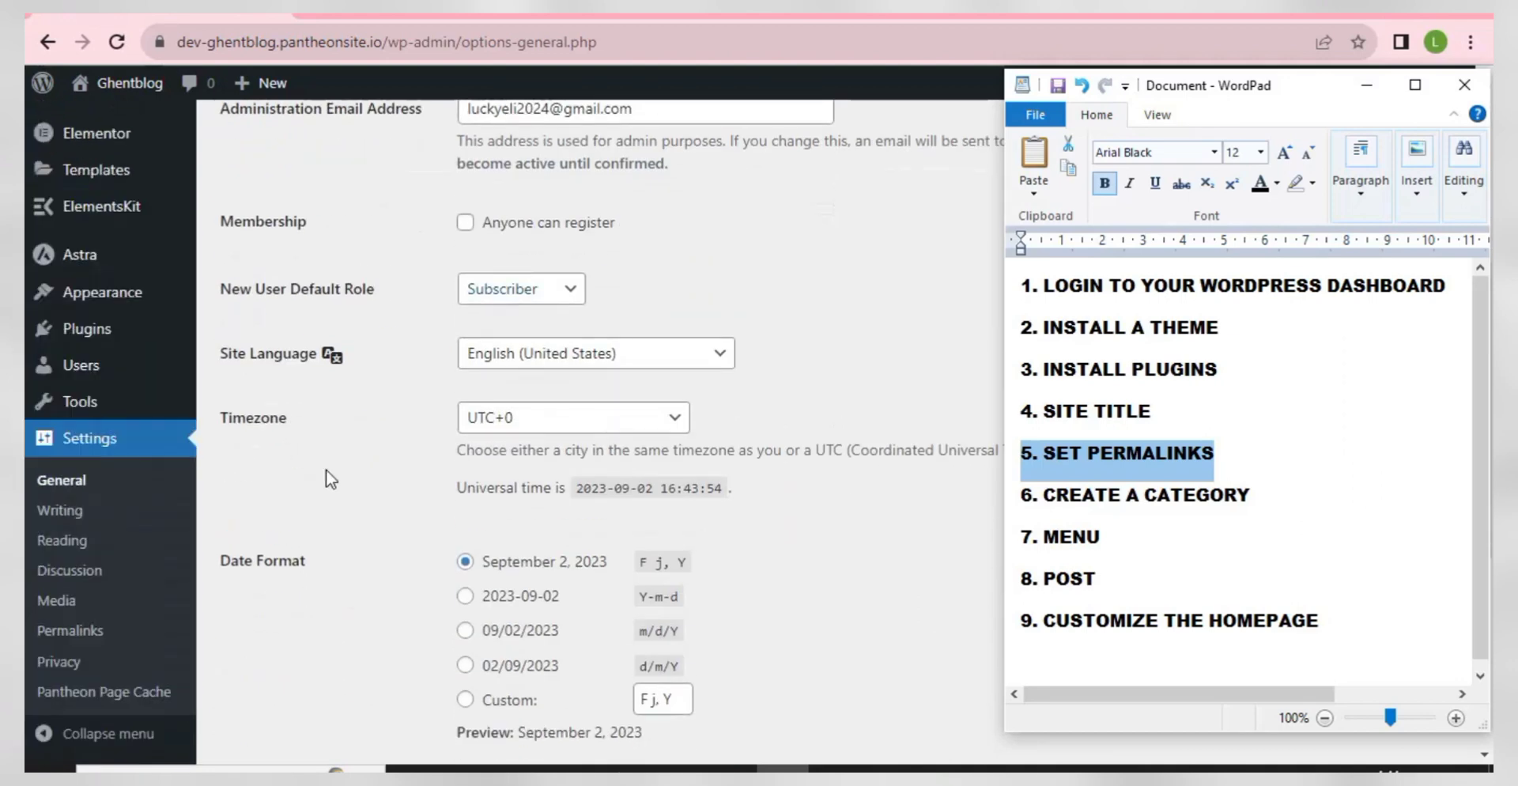
- Select the Post name permalink structure in Settings > Permalinks and save it
{"action": "left_click", "coordinate": [330, 482]}
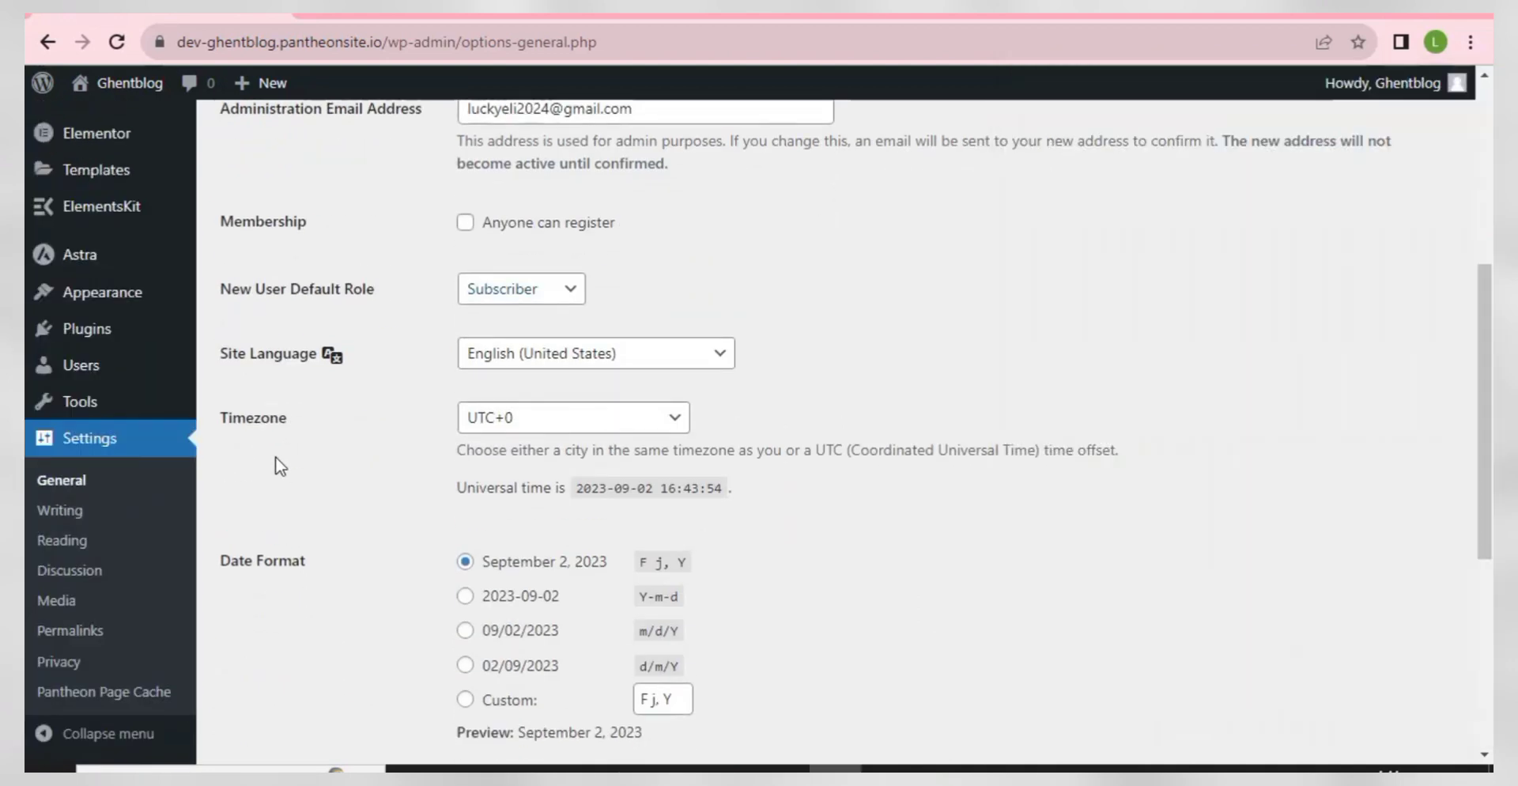
{"action": "left_click", "coordinate": [68, 637]}
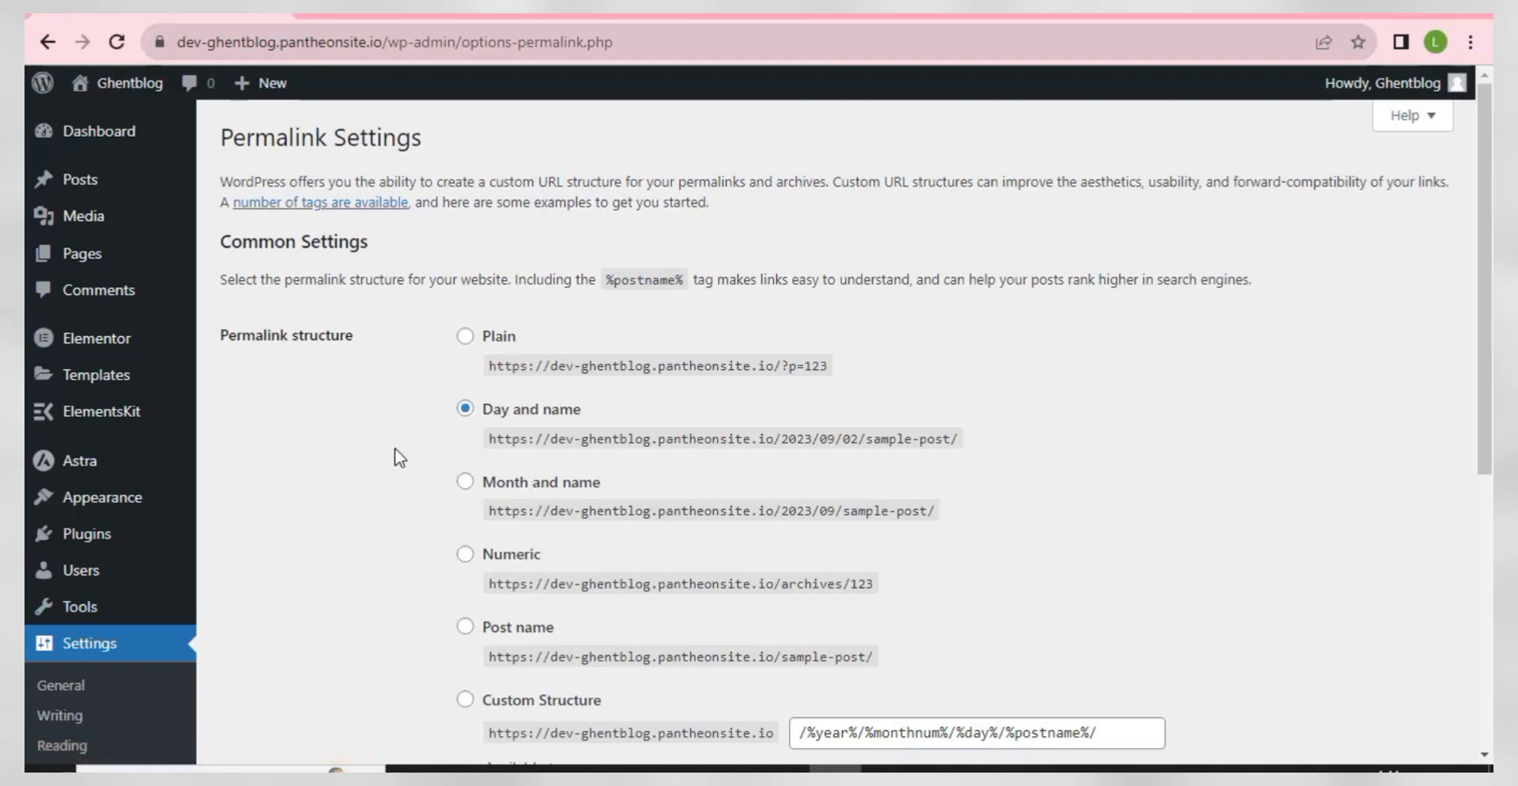
{"action": "scroll", "coordinate": [451, 393], "scroll_direction": "down", "scroll_amount": 3}
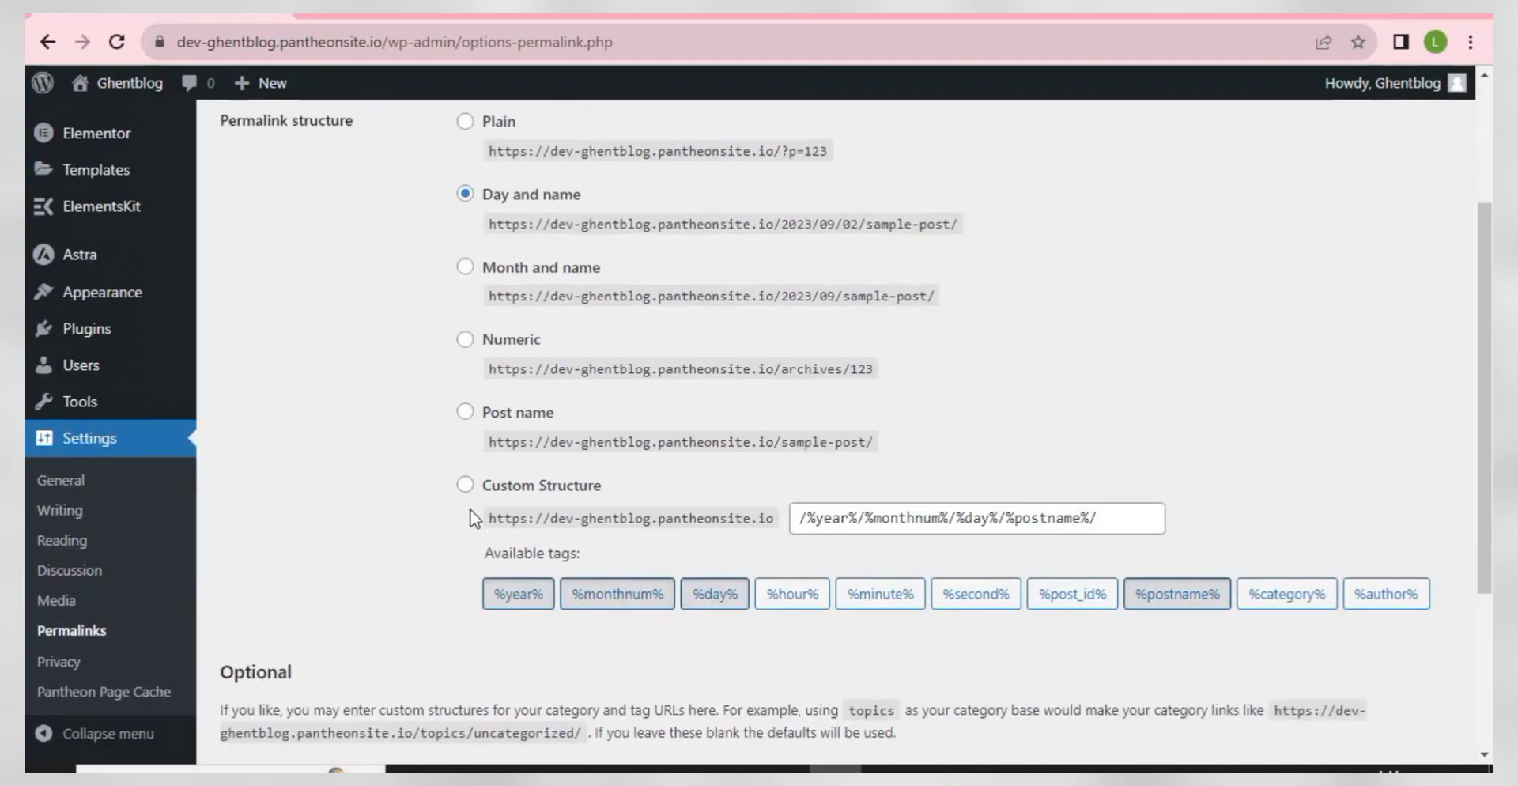
{"action": "left_click", "coordinate": [466, 419]}
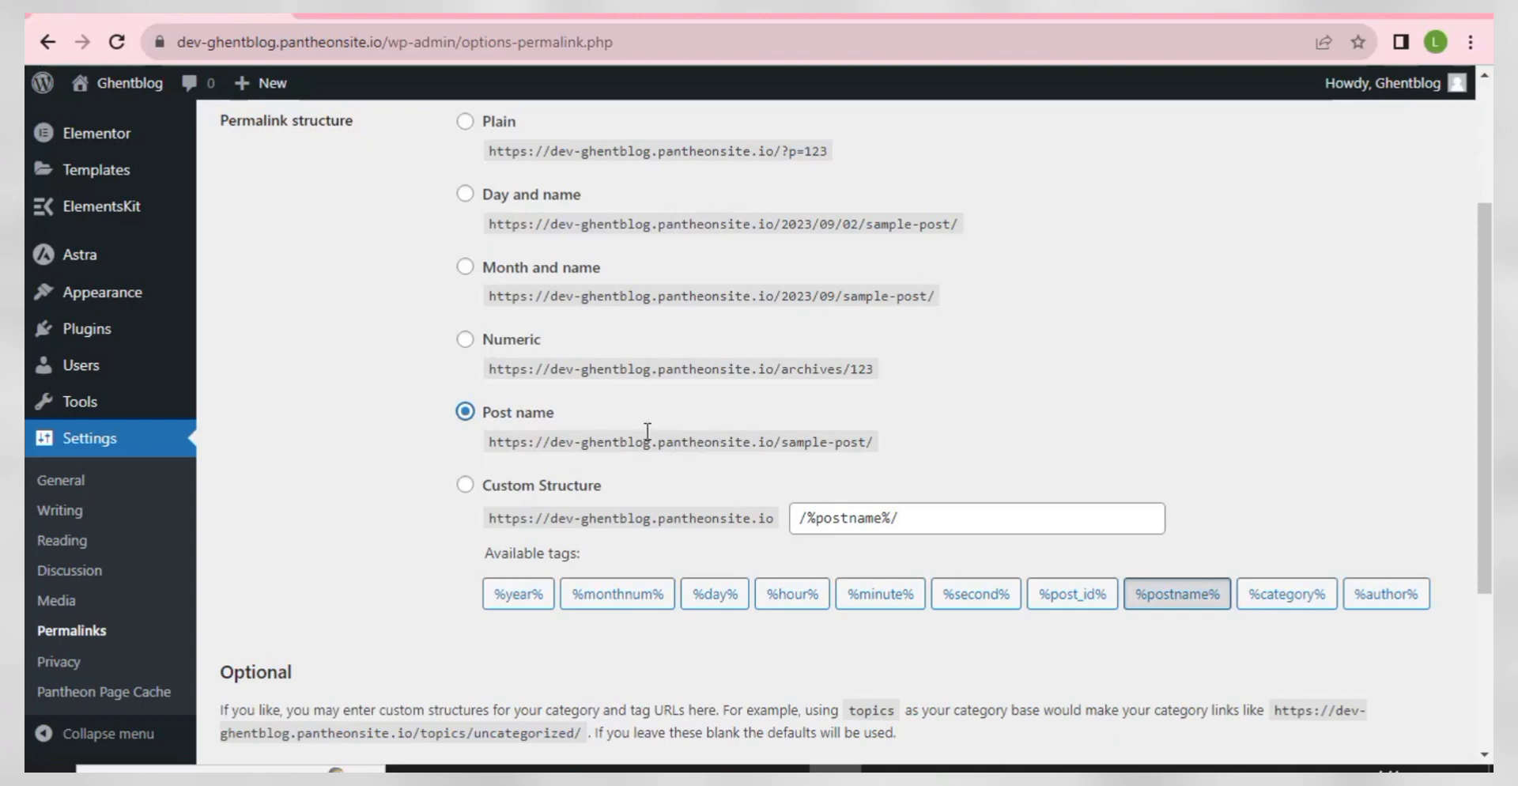
{"action": "scroll", "coordinate": [647, 431], "scroll_direction": "down", "scroll_amount": 3}
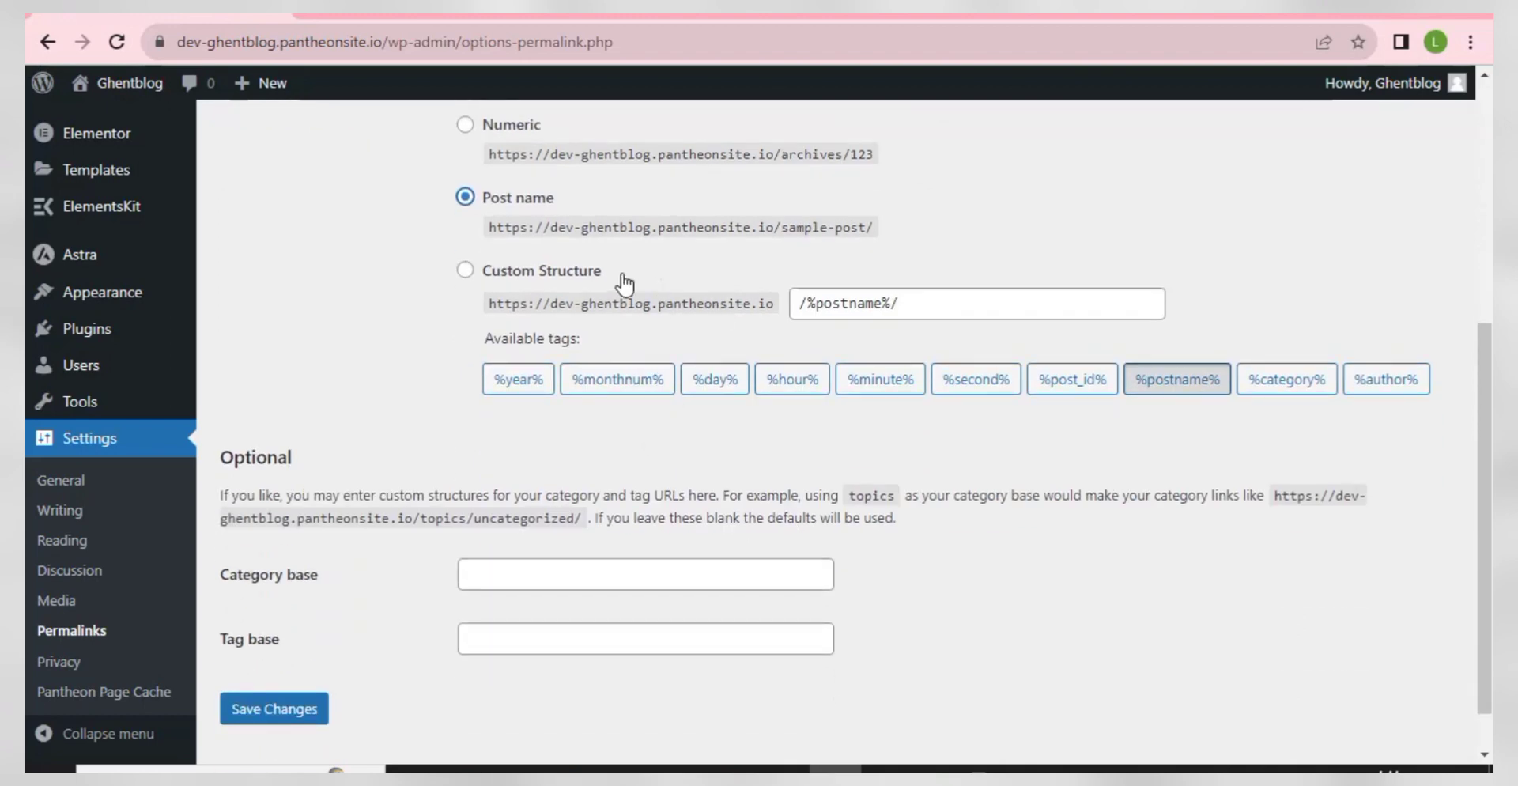
{"action": "left_click", "coordinate": [273, 709]}
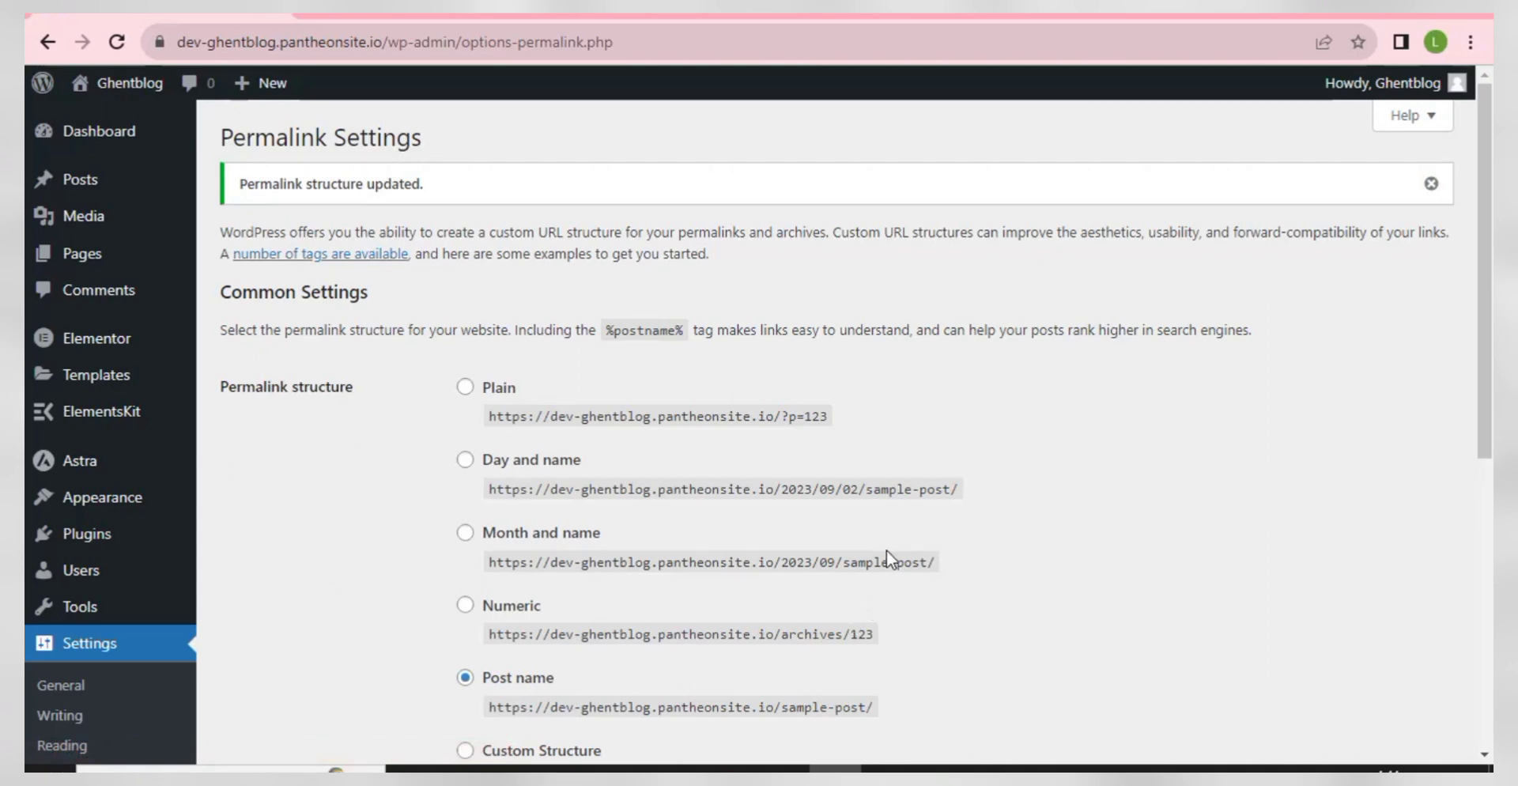
{"action": "left_click", "coordinate": [782, 769]}
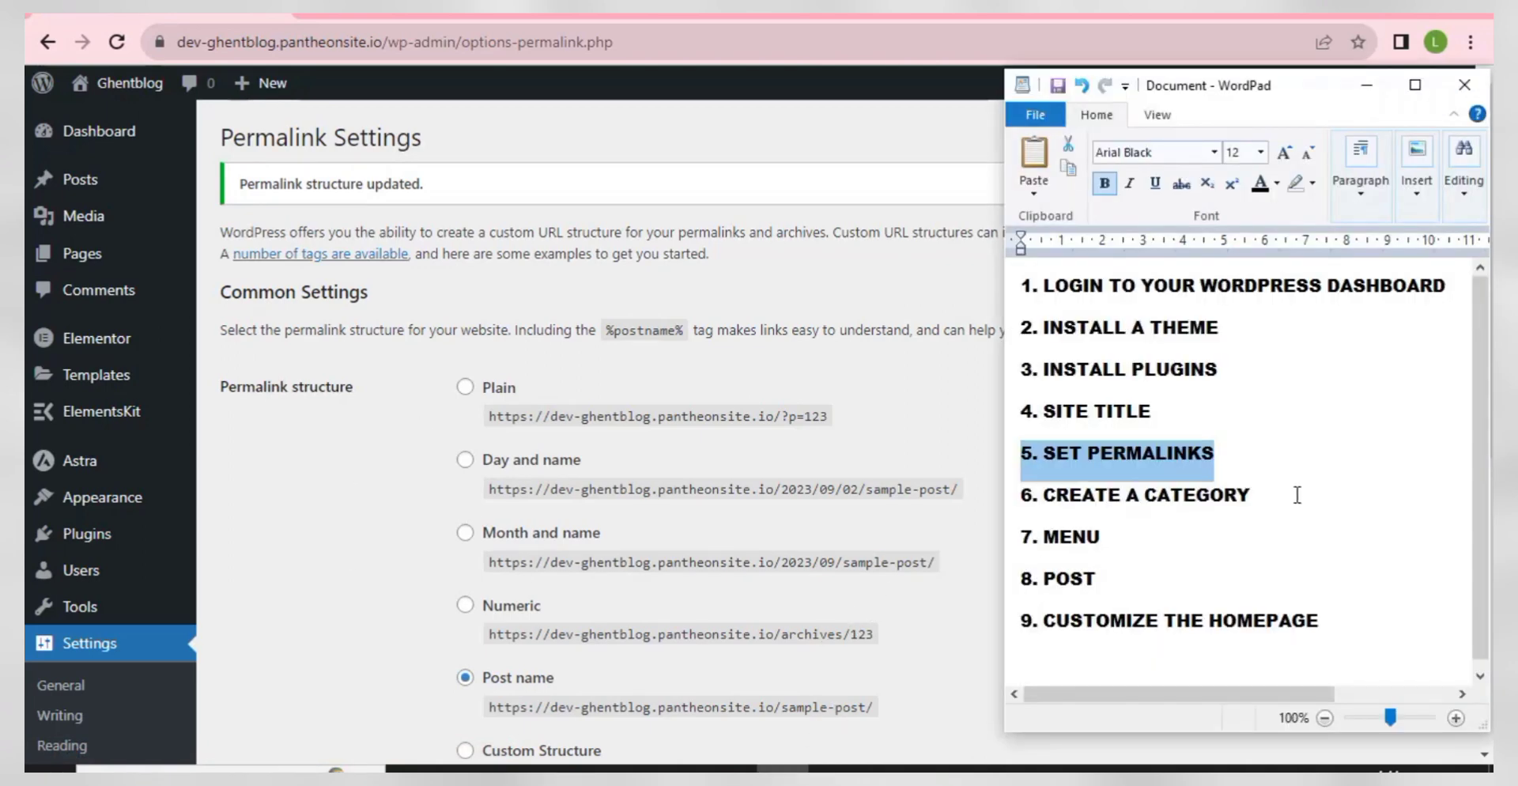
- Select the whole step 6, CREATE A CATEGORY, line in WordPad and return to the browser
{"action": "double_click", "coordinate": [1194, 501]}
{"action": "left_click_drag", "start_coordinate": [1195, 500], "coordinate": [1026, 510]}
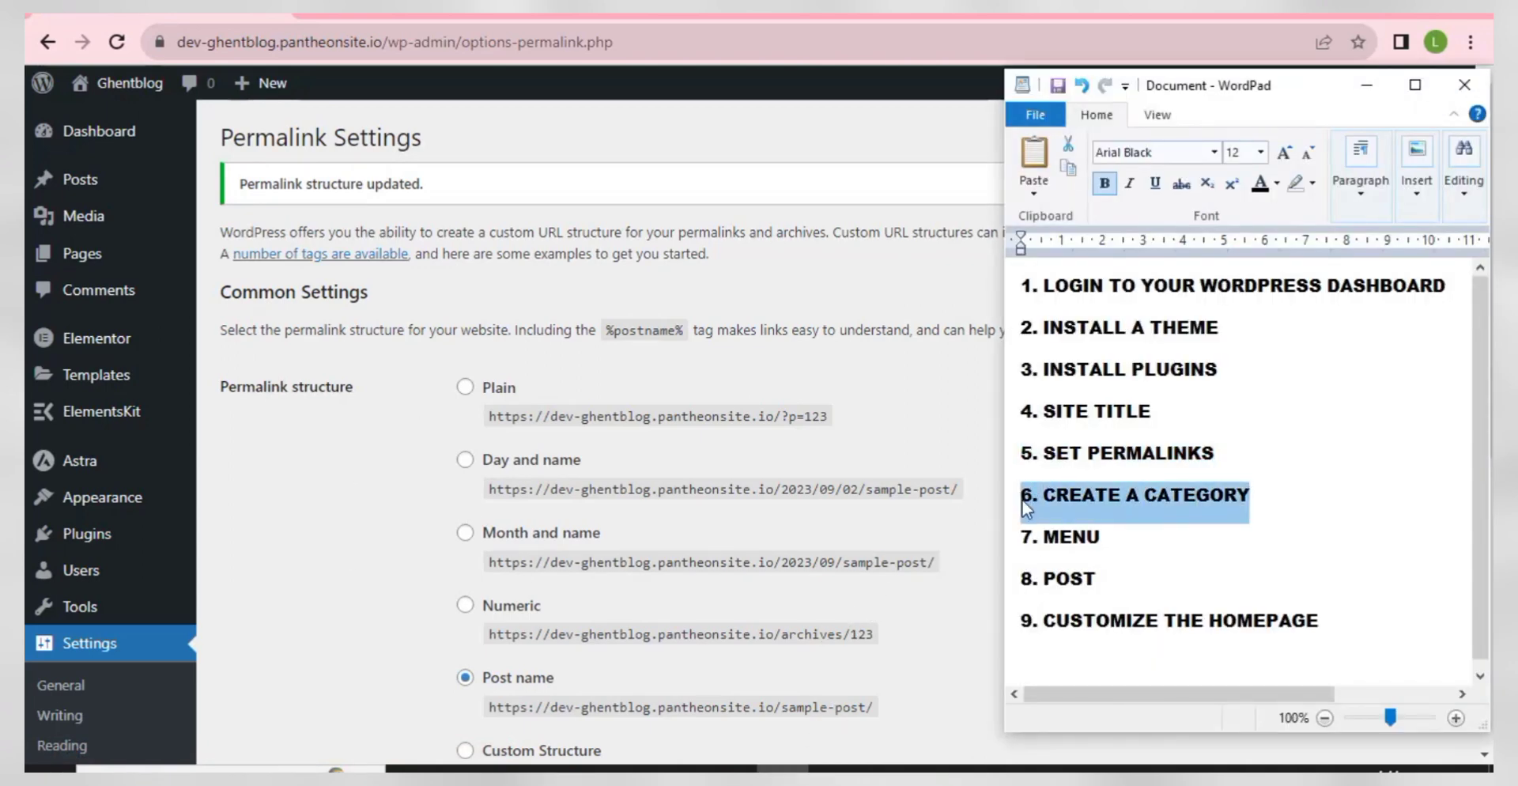
{"action": "left_click", "coordinate": [360, 458]}
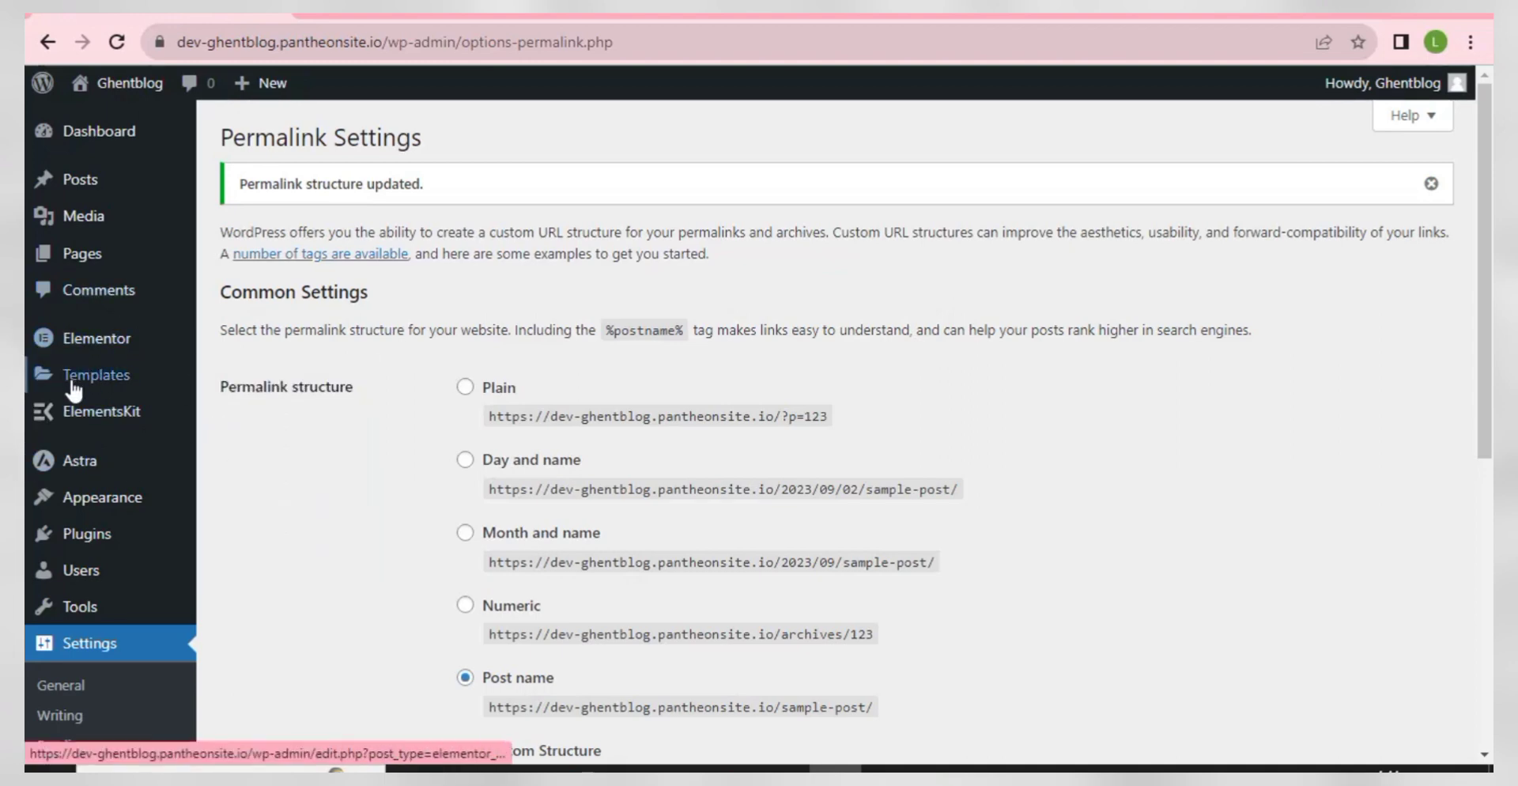
- Add a 'Home Design' category from the Posts > Categories page
{"action": "mouse_move", "coordinate": [79, 189]}
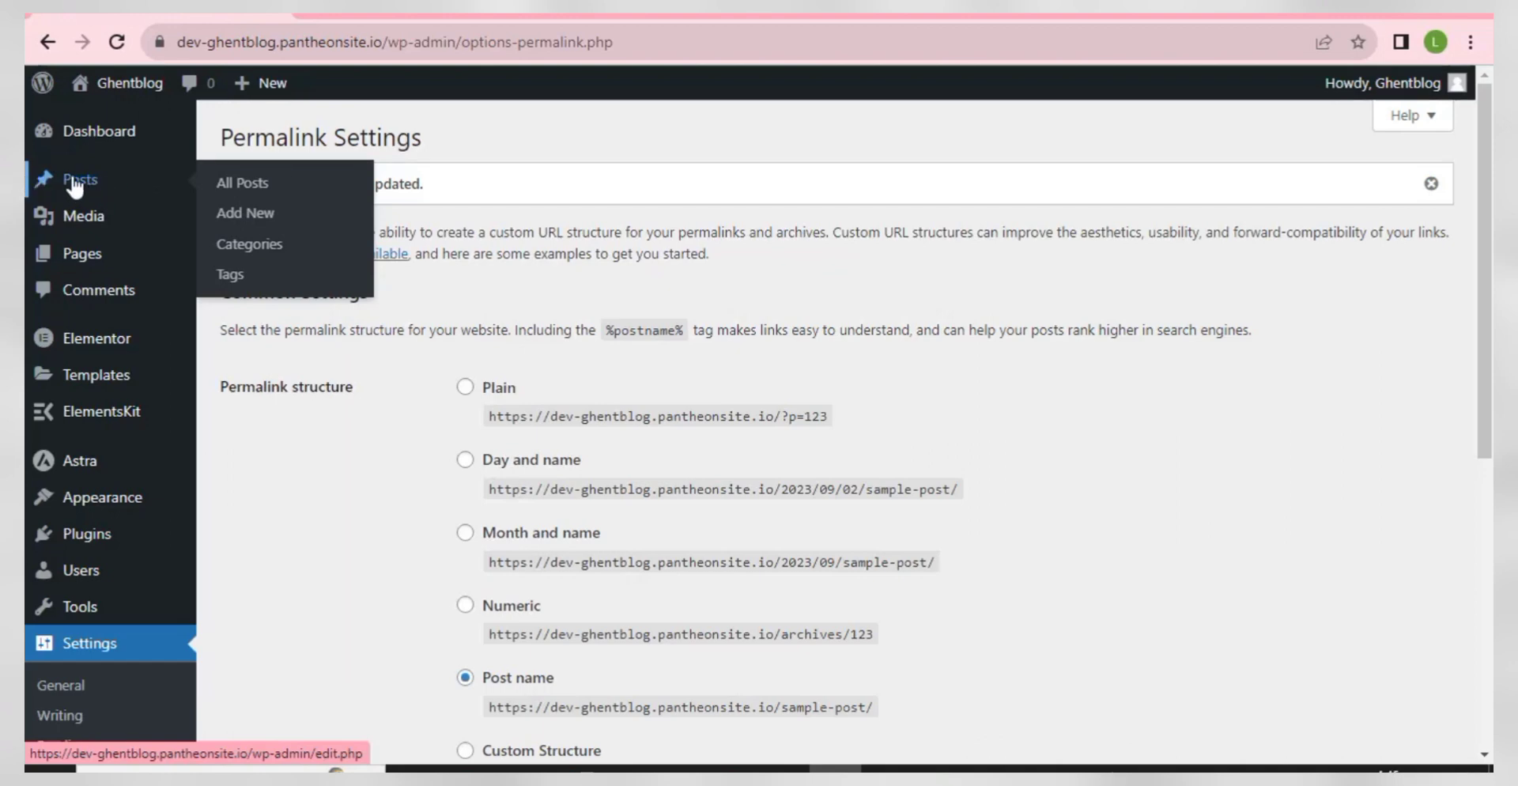
{"action": "left_click", "coordinate": [245, 251]}
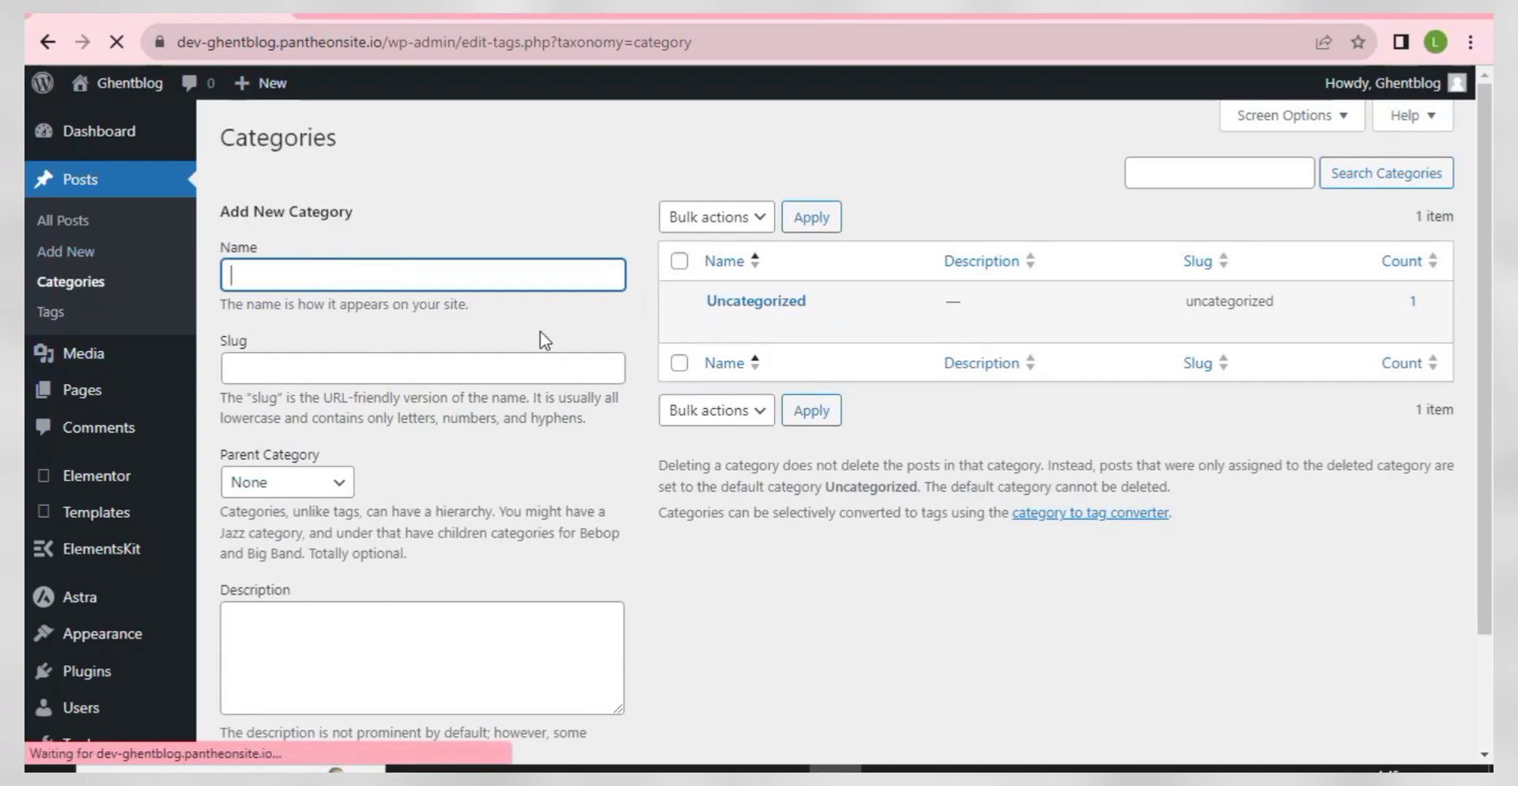
{"action": "mouse_move", "coordinate": [724, 310]}
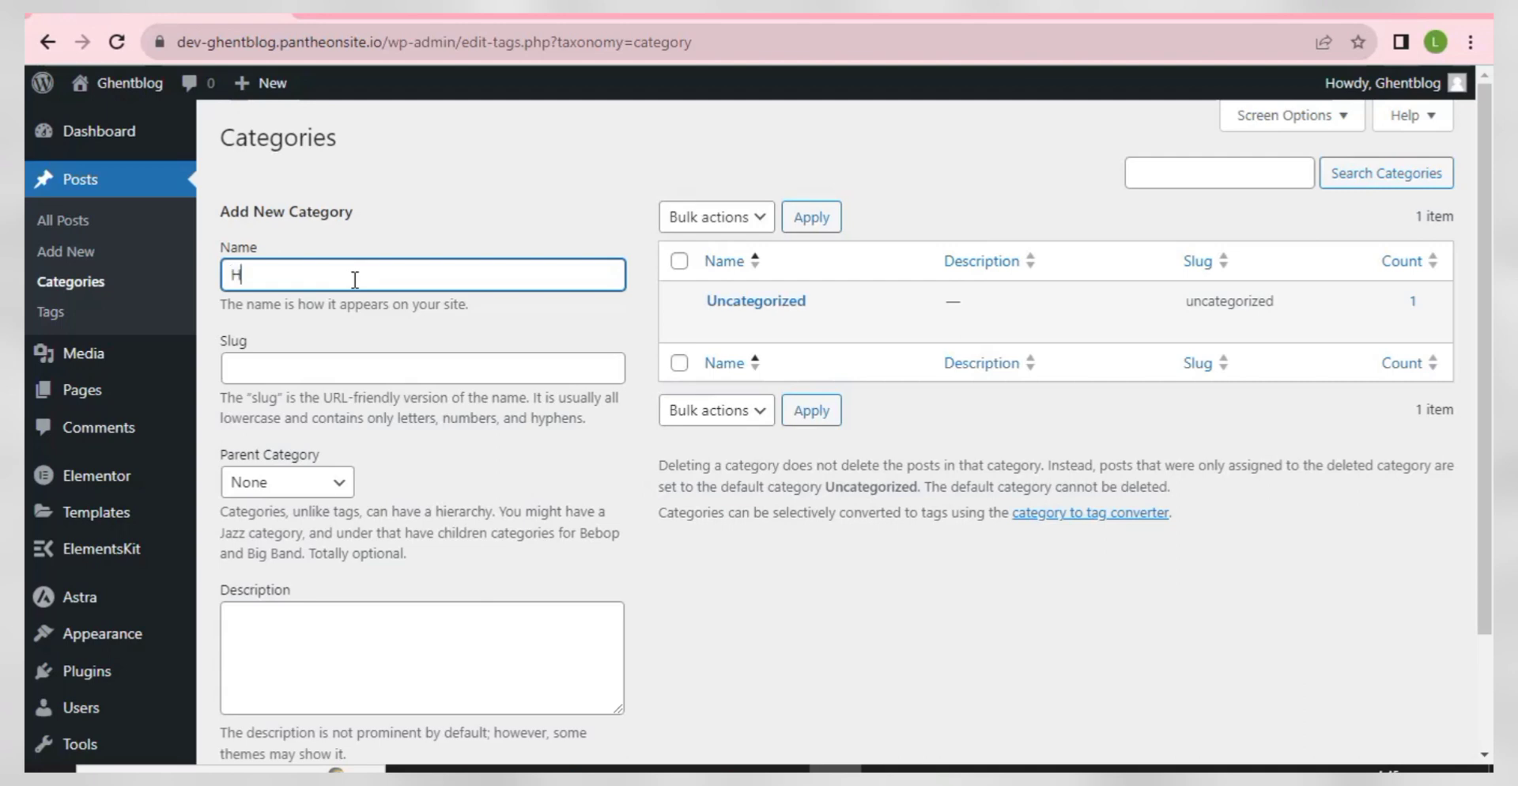
{"action": "type", "text": "me Design"}
{"action": "left_click", "coordinate": [331, 314]}
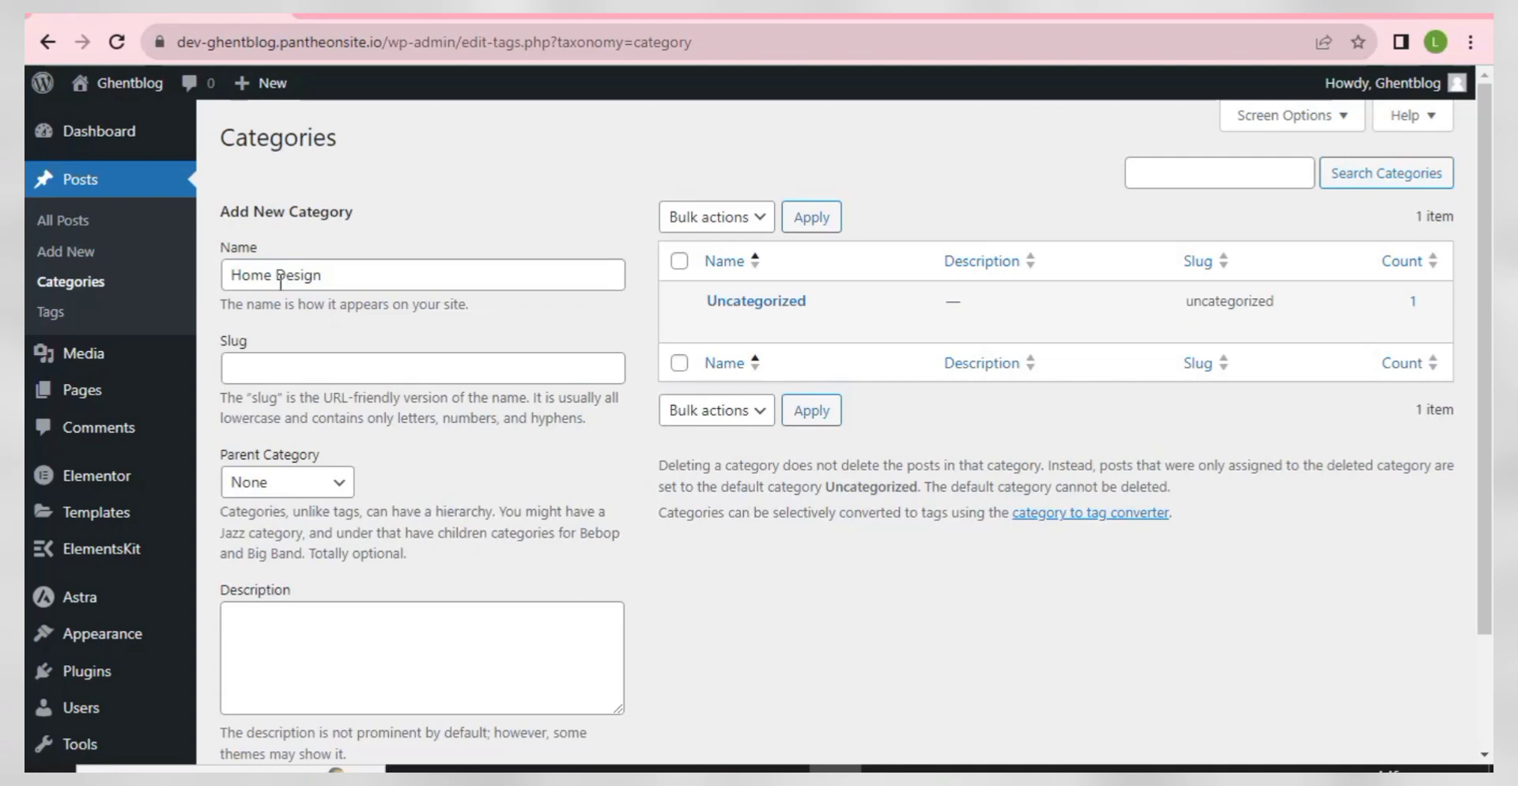
{"action": "scroll", "coordinate": [293, 356], "scroll_direction": "down", "scroll_amount": 2}
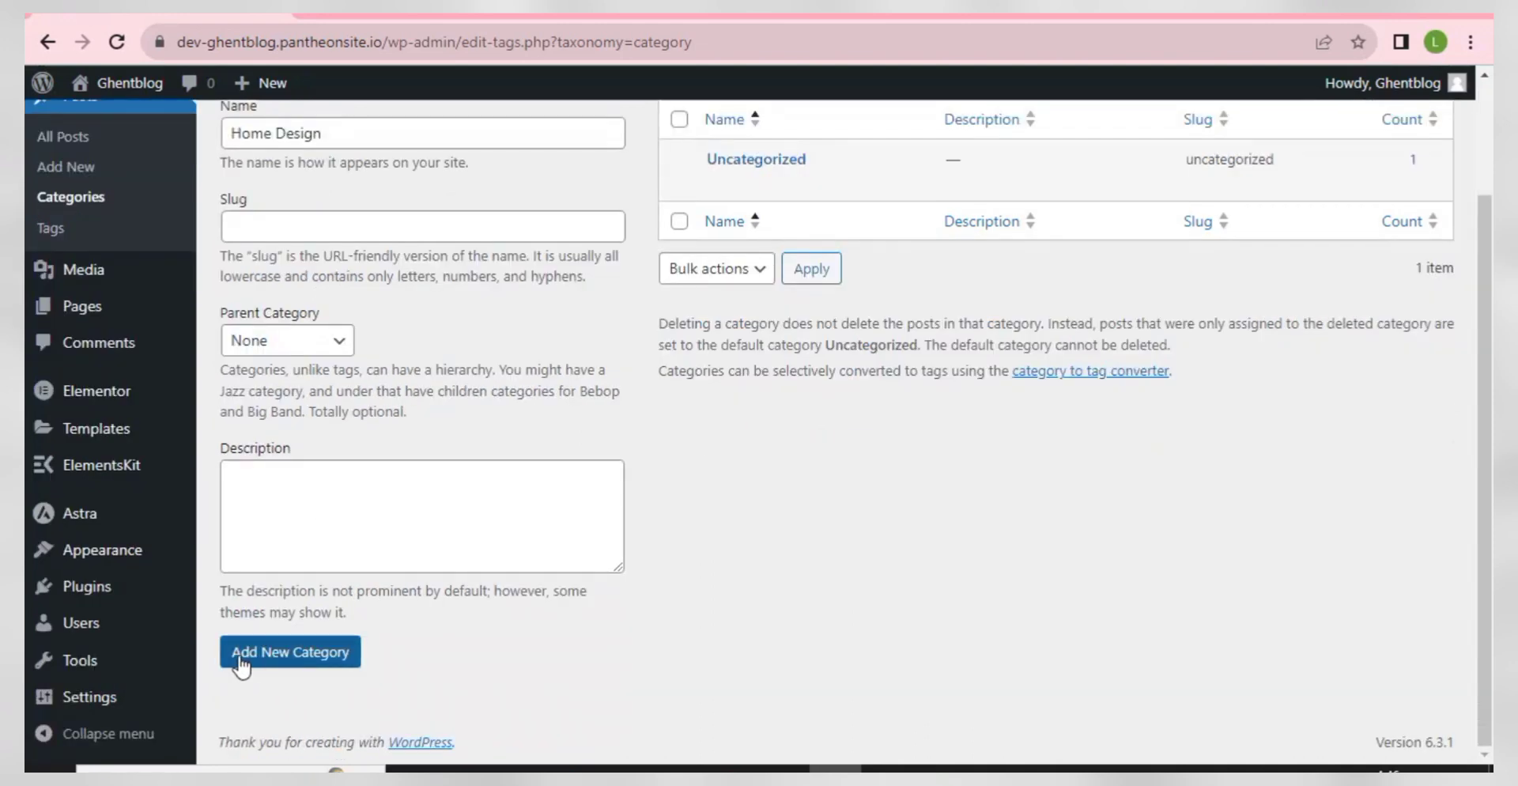
{"action": "left_click", "coordinate": [281, 665]}
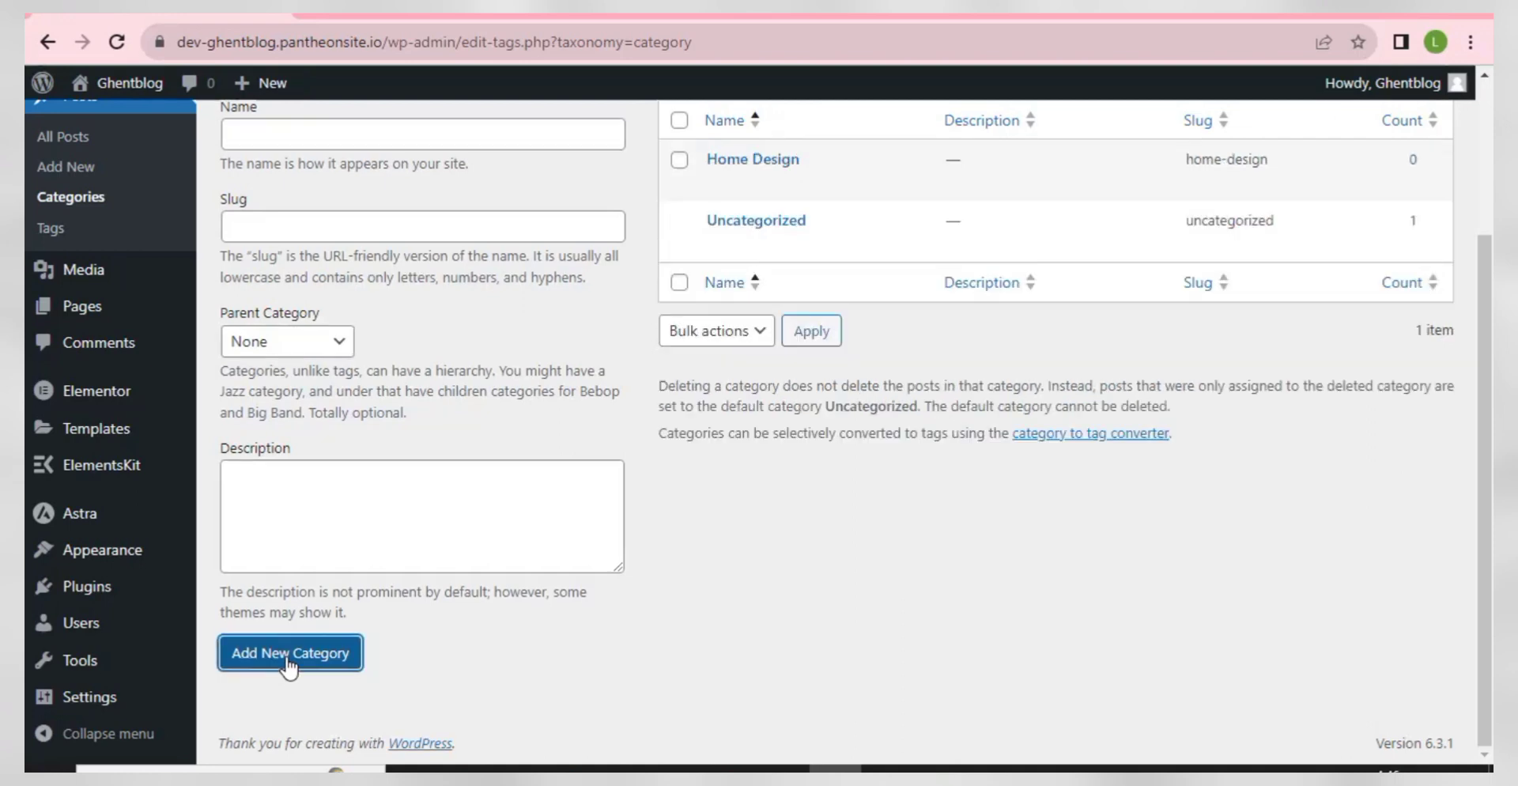
{"action": "scroll", "coordinate": [823, 269], "scroll_direction": "up", "scroll_amount": 3}
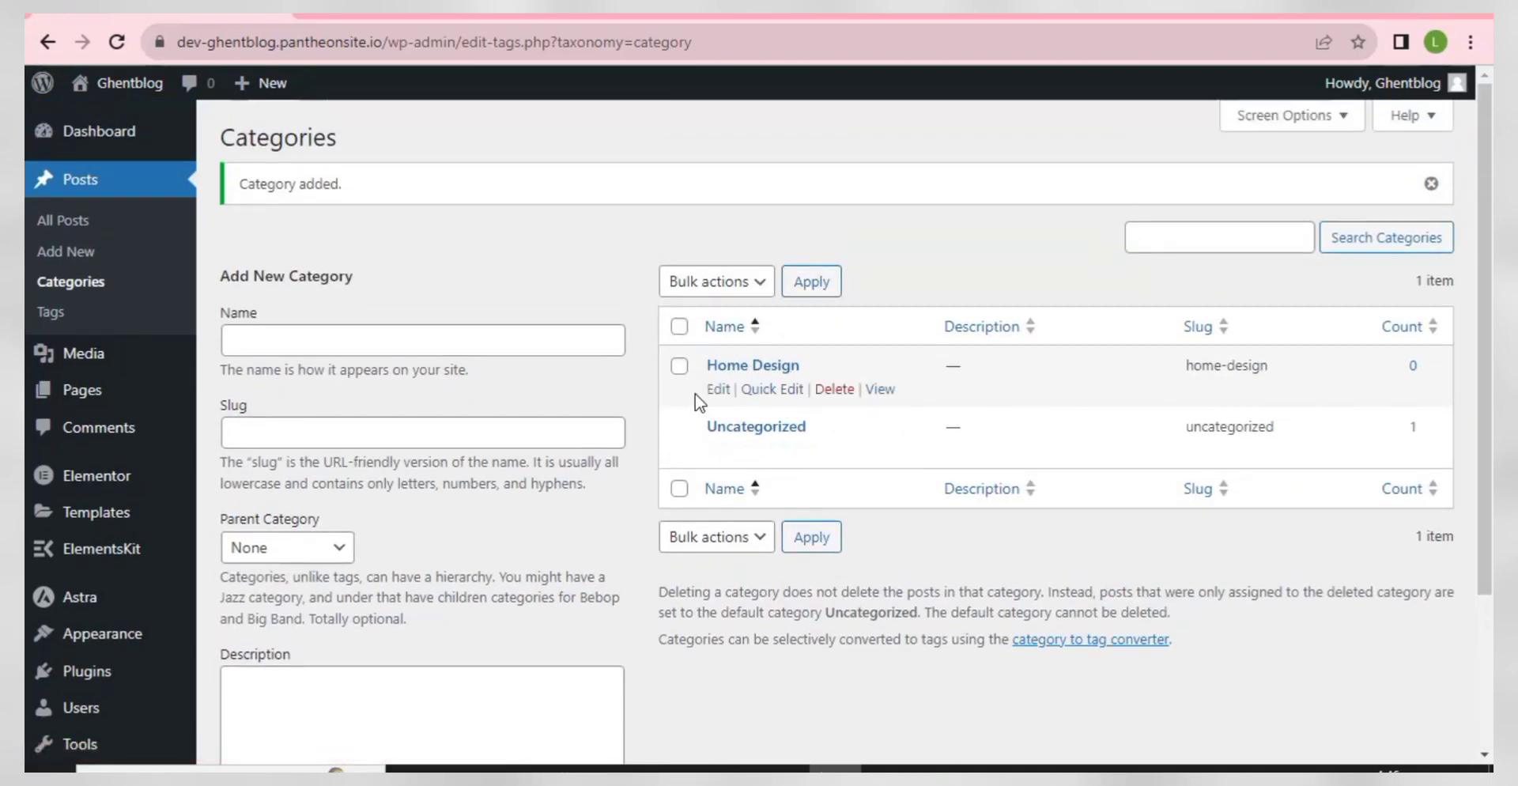
- Add a 'Garden' category, leaving its slug blank
{"action": "left_click", "coordinate": [279, 340]}
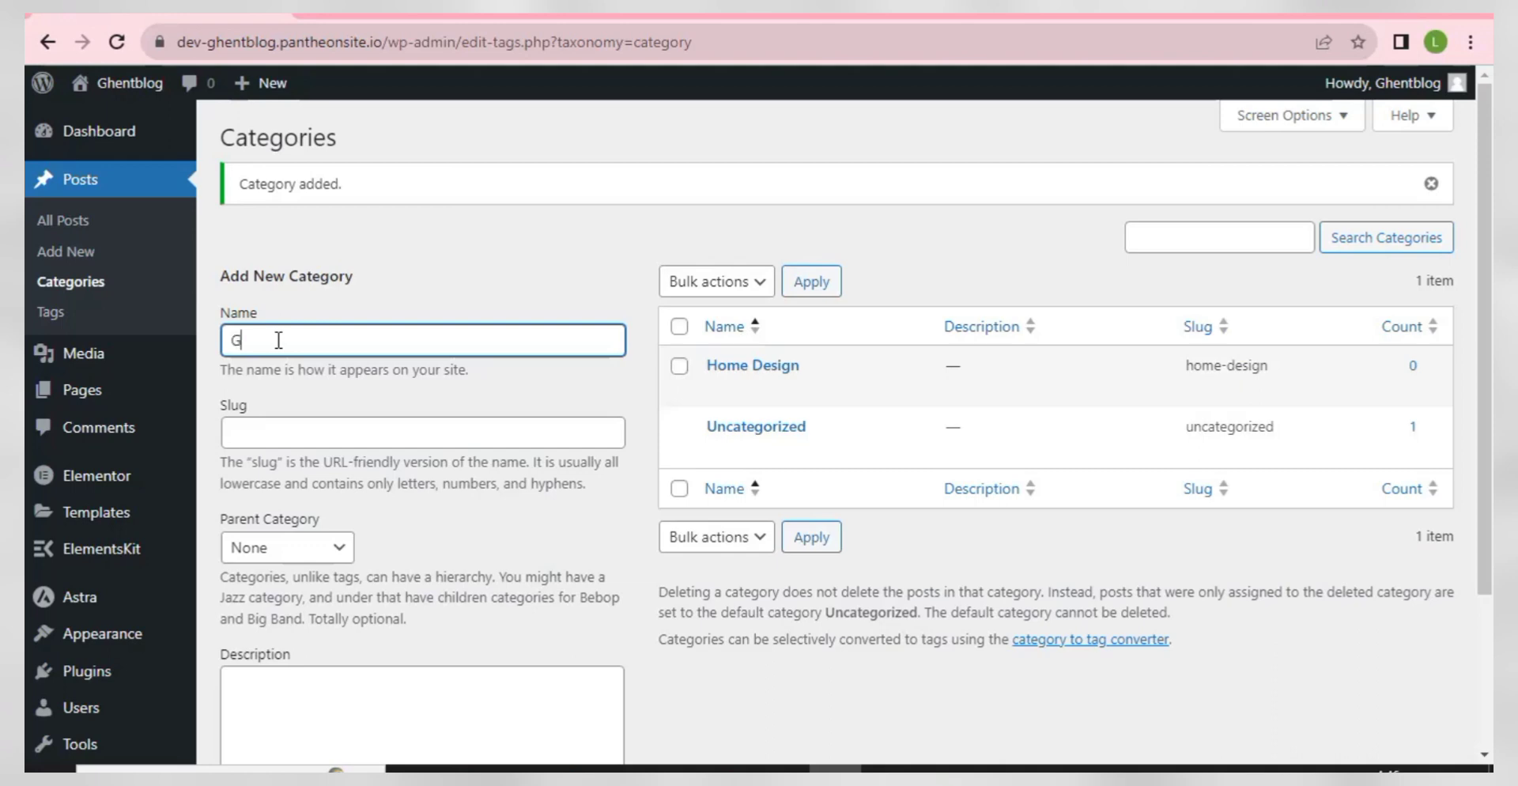
{"action": "type", "text": "Garden"}
{"action": "left_click", "coordinate": [356, 405]}
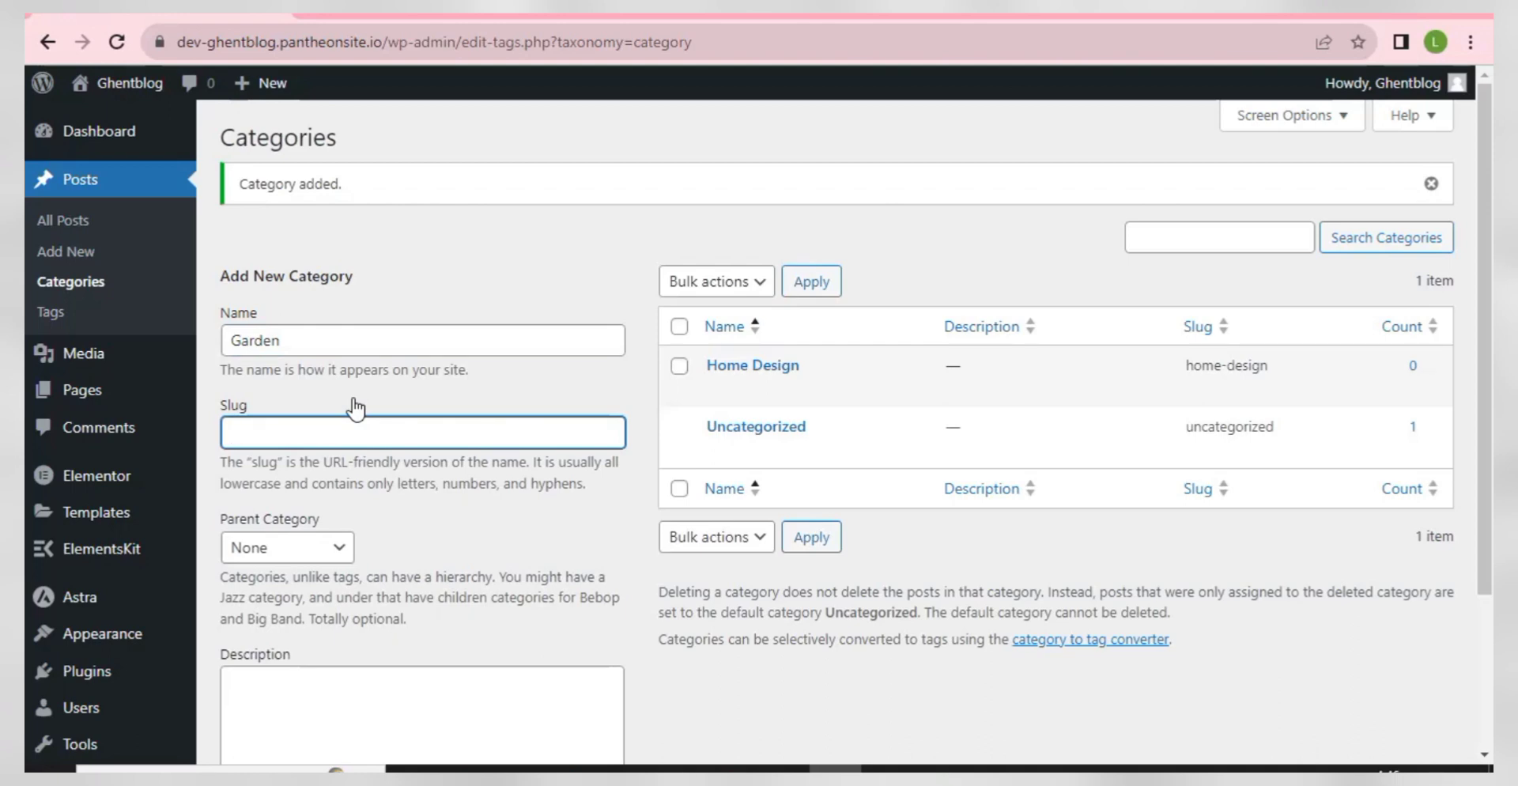
{"action": "scroll", "coordinate": [356, 407], "scroll_direction": "down", "scroll_amount": 3}
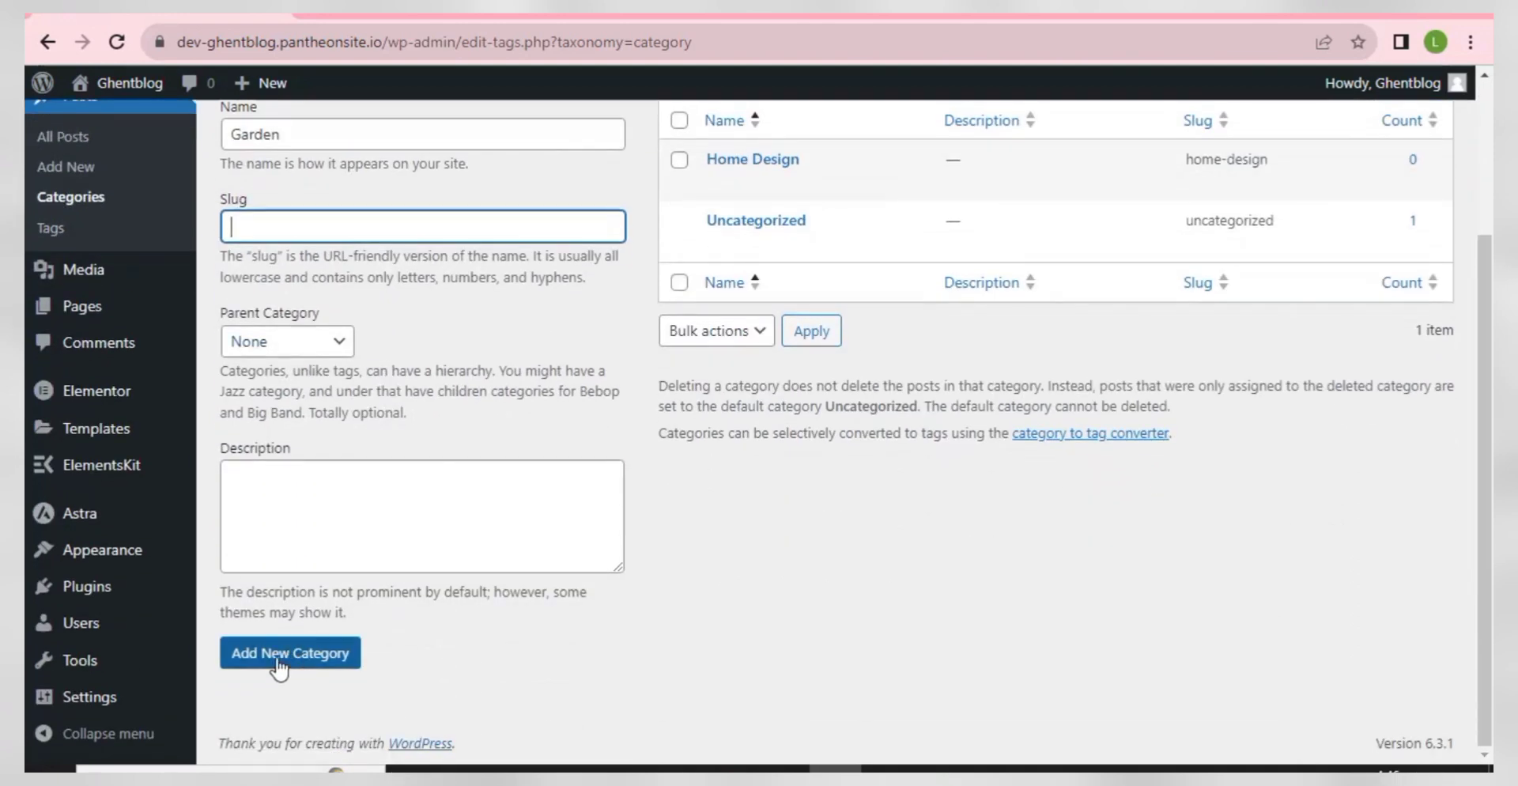
{"action": "left_click", "coordinate": [278, 668]}
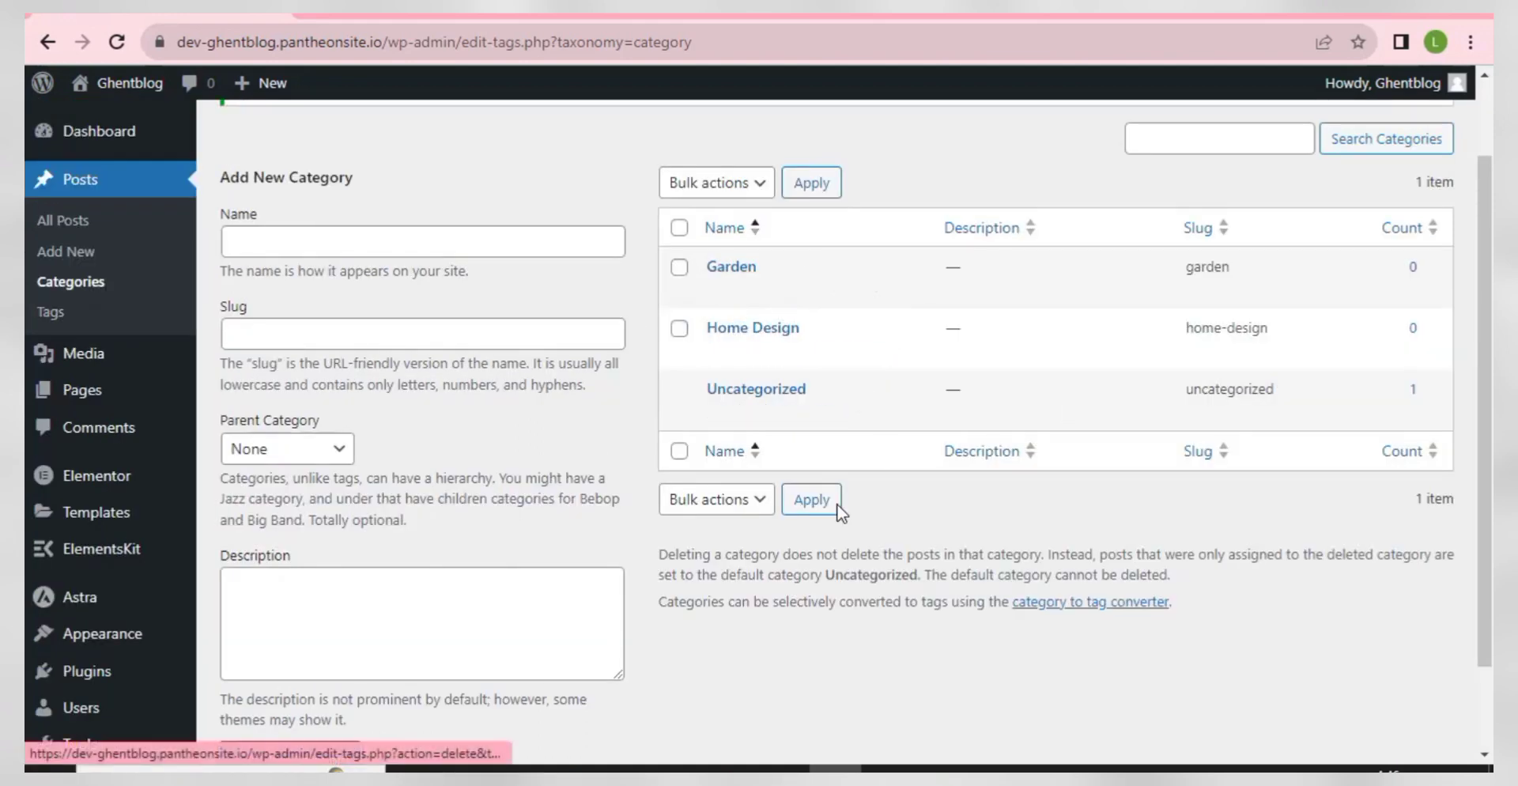
- Clear step 6's marking in the checklist, then open Appearance > Menus in WordPress
{"action": "left_click", "coordinate": [783, 769]}
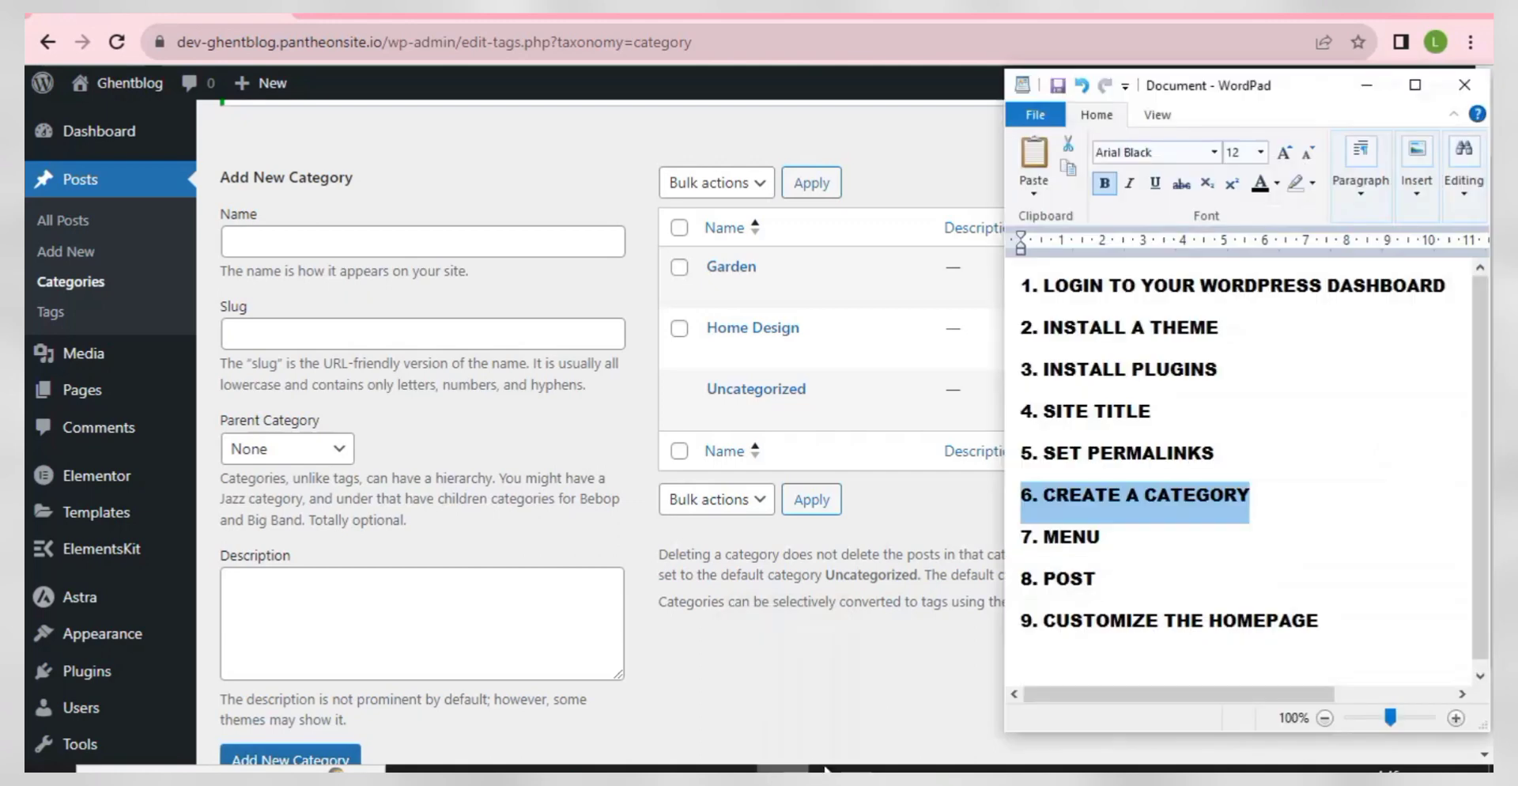
{"action": "left_click", "coordinate": [1055, 548]}
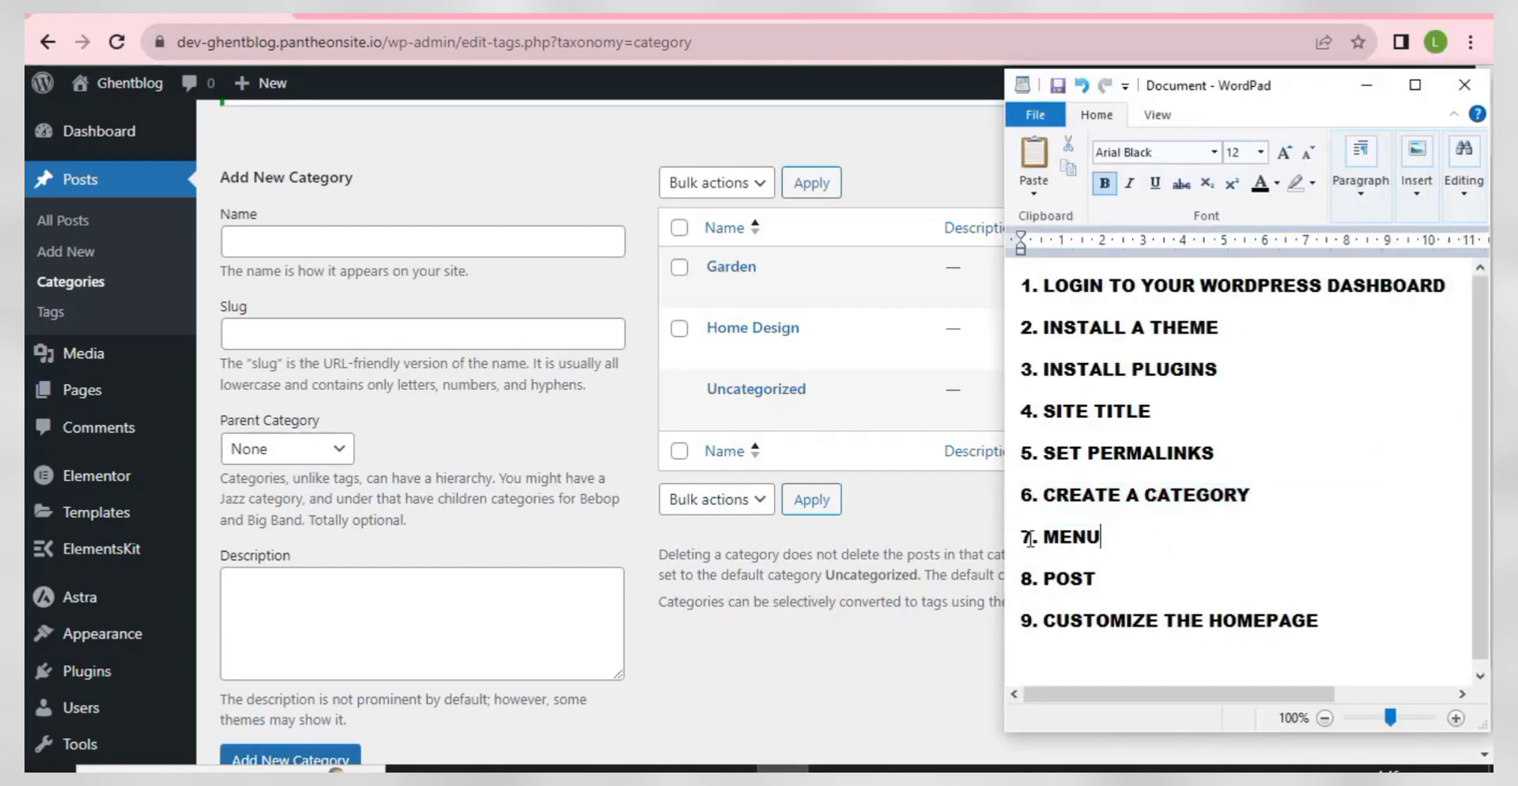
{"action": "left_click", "coordinate": [888, 583]}
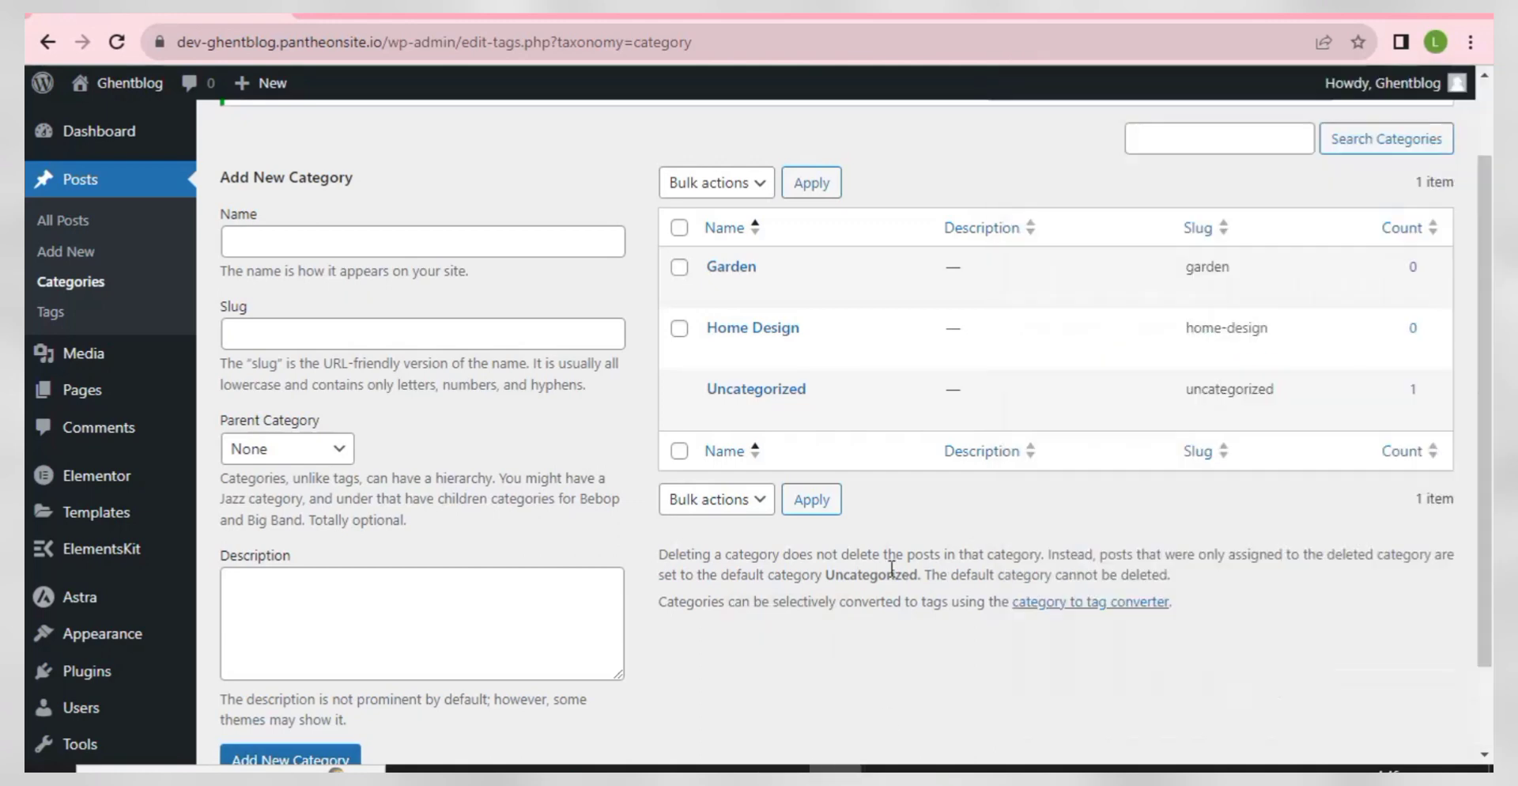
{"action": "scroll", "coordinate": [888, 583], "scroll_direction": "down", "scroll_amount": 2}
{"action": "mouse_move", "coordinate": [83, 563]}
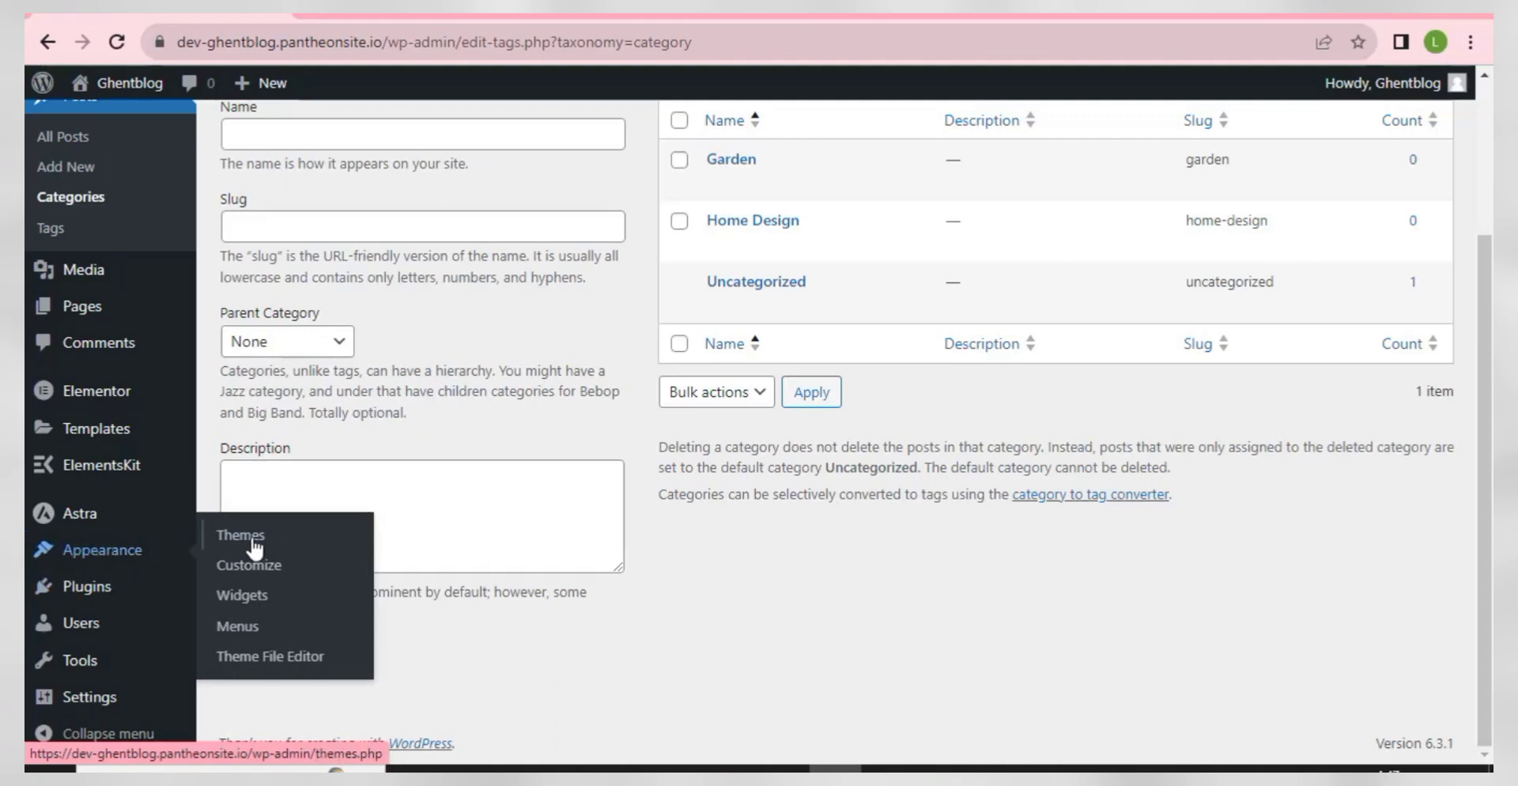
{"action": "left_click", "coordinate": [236, 628]}
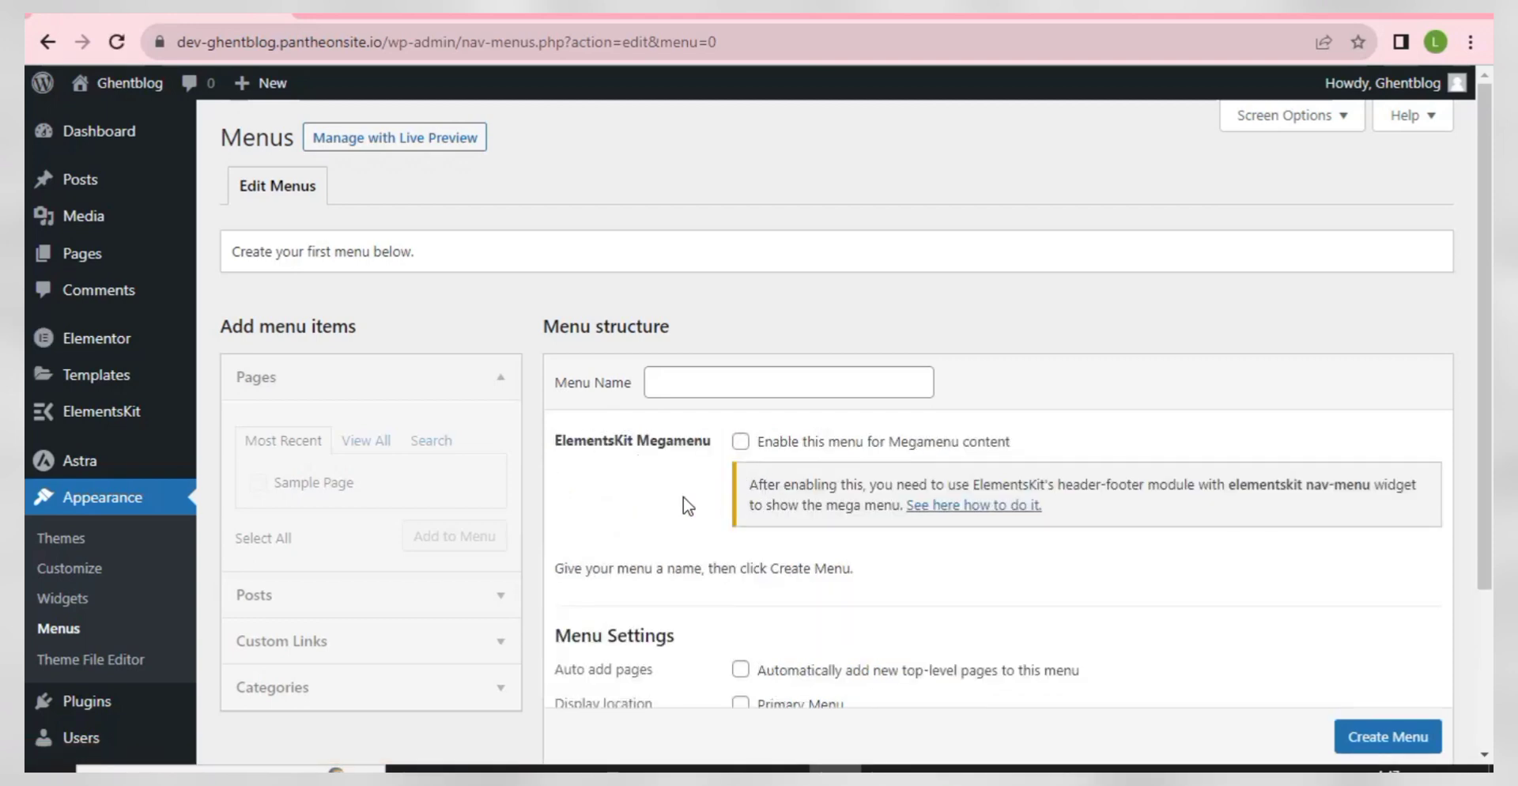
- Create a menu named 'Top Menu' with Primary Menu ticked as its display location
{"action": "scroll", "coordinate": [559, 514], "scroll_direction": "down", "scroll_amount": 3}
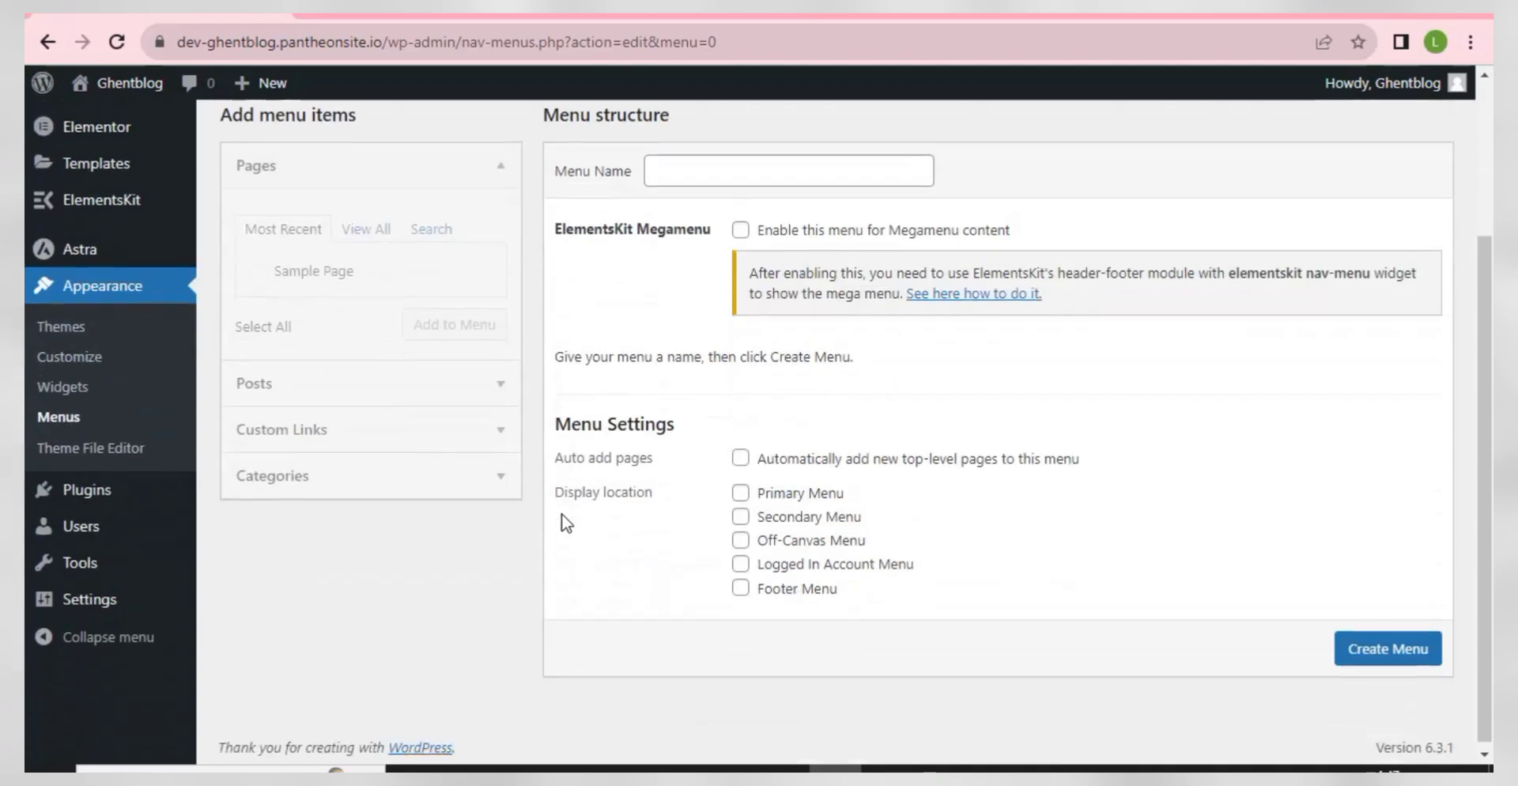
{"action": "scroll", "coordinate": [566, 522], "scroll_direction": "up", "scroll_amount": 3}
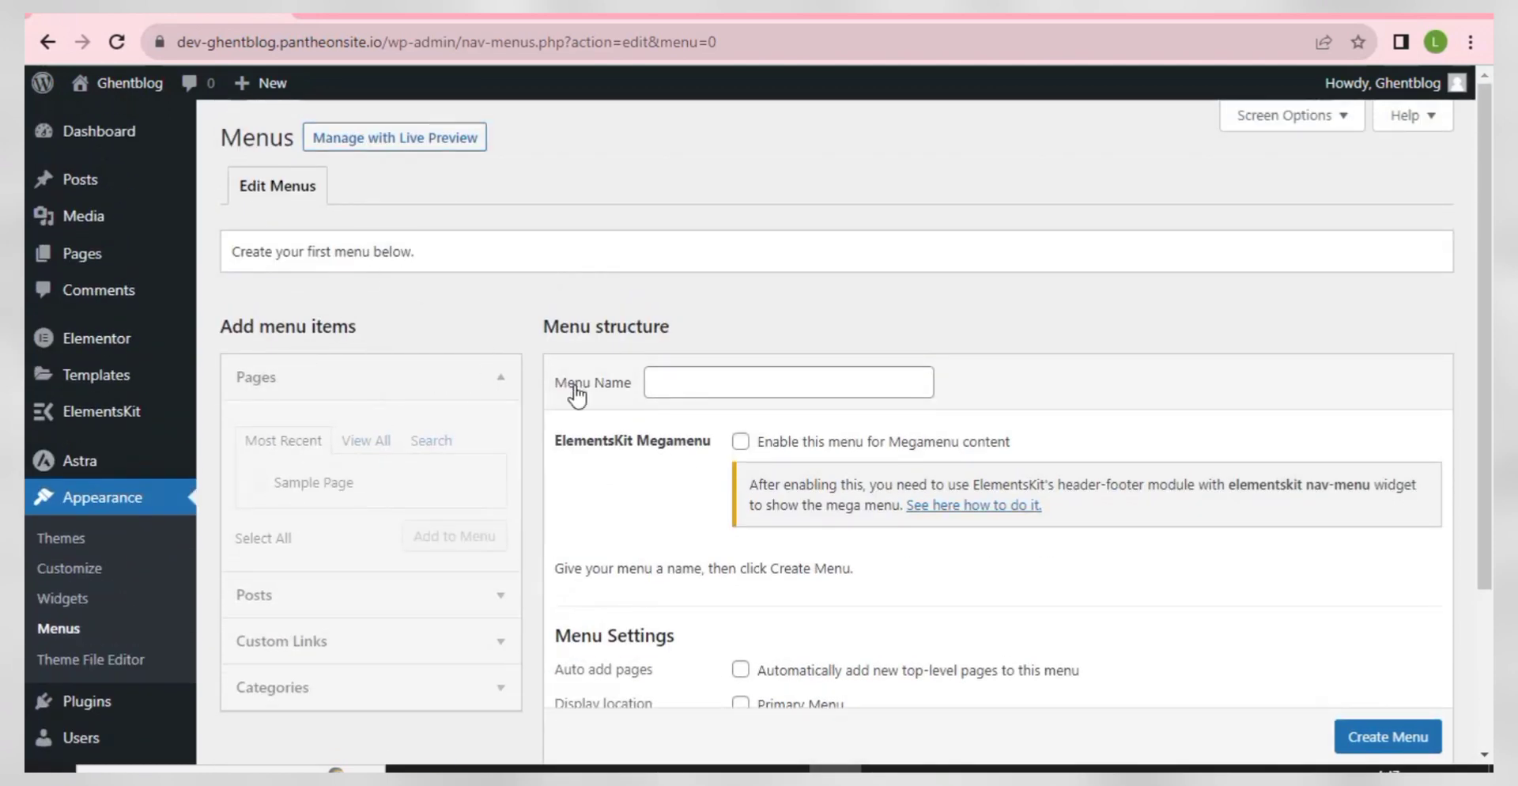
{"action": "left_click", "coordinate": [733, 383]}
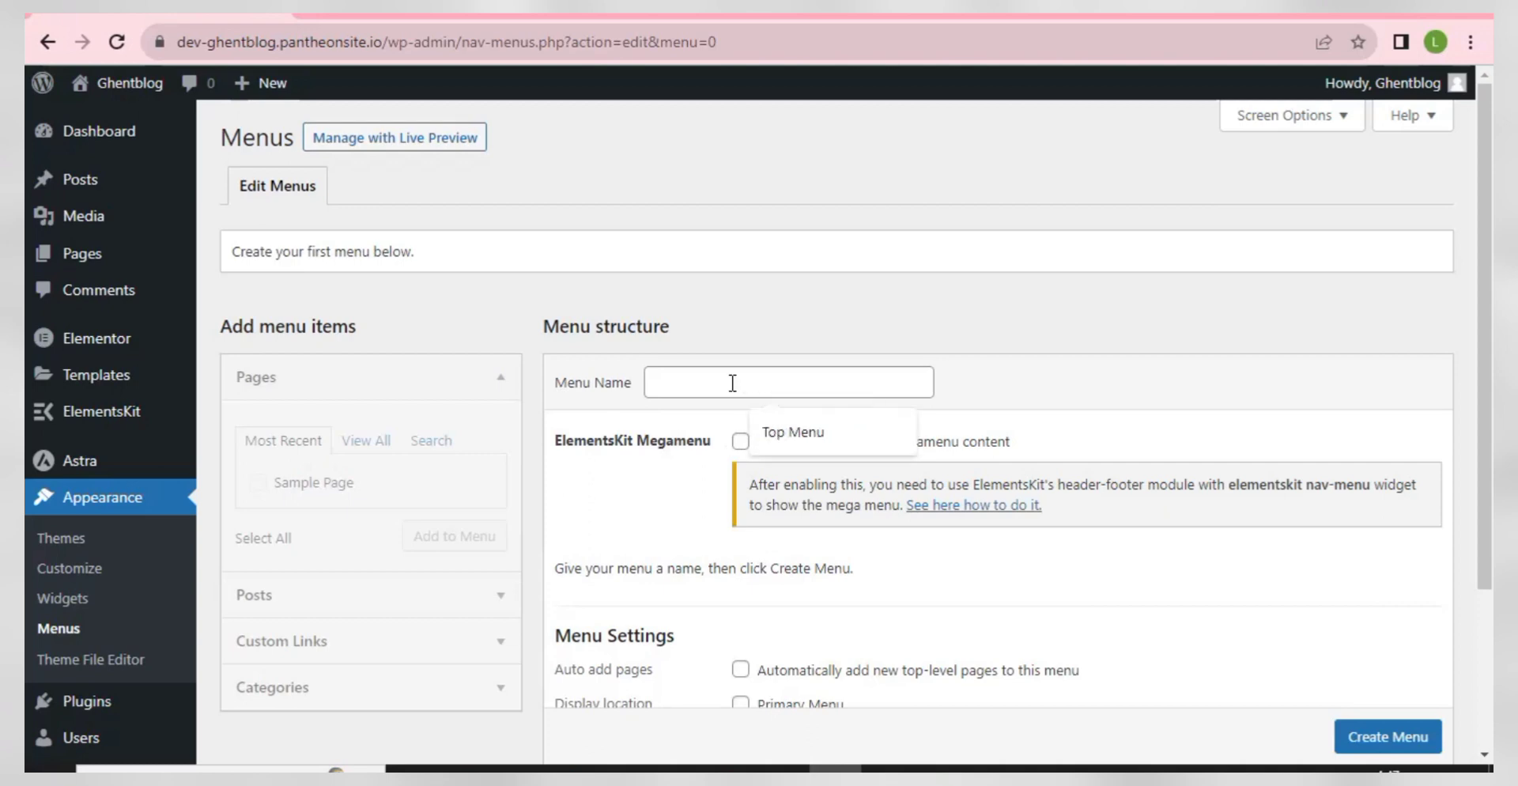
{"action": "left_click", "coordinate": [794, 432]}
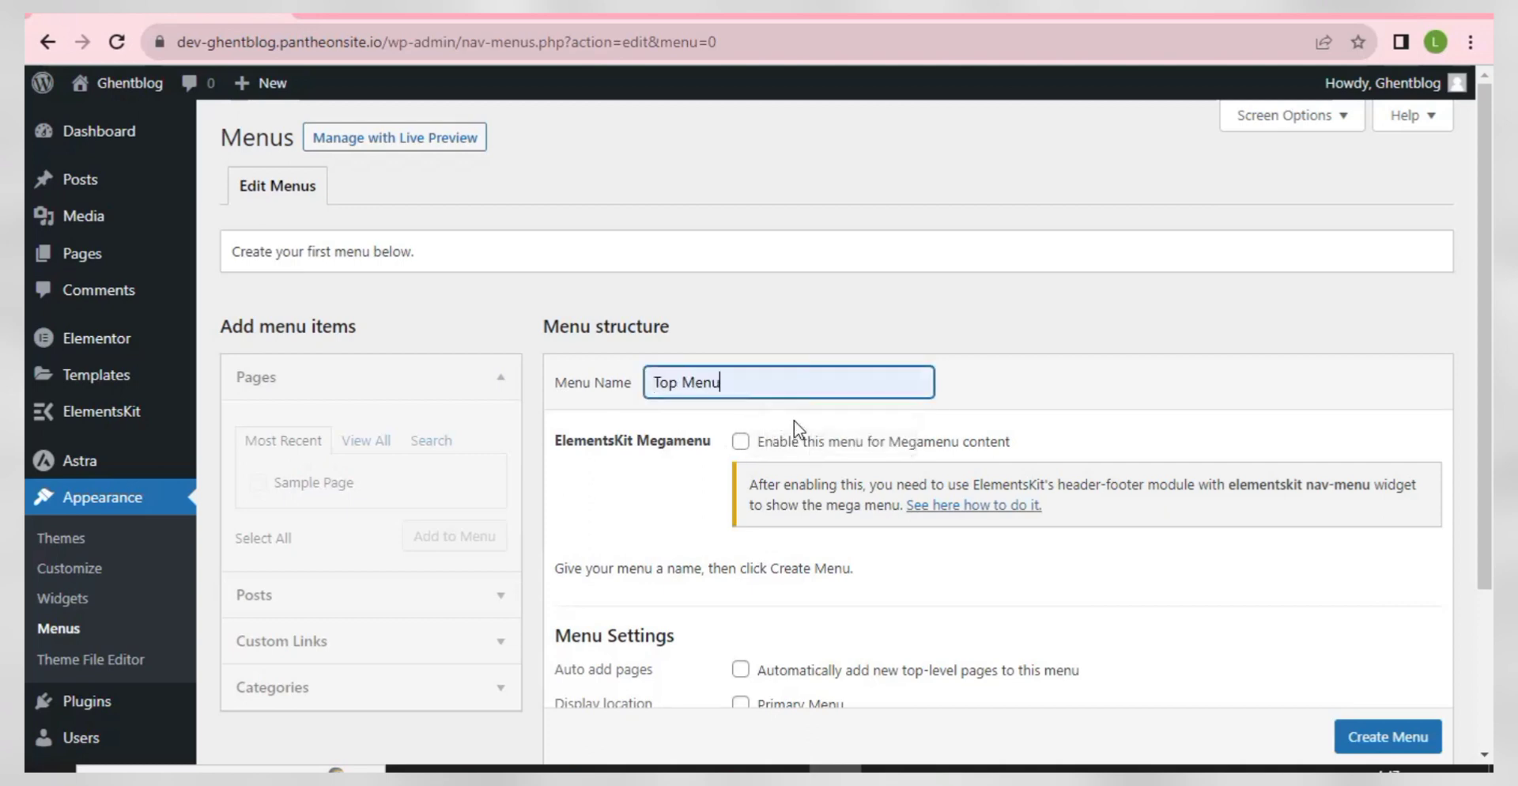
{"action": "scroll", "coordinate": [741, 554], "scroll_direction": "down", "scroll_amount": 1}
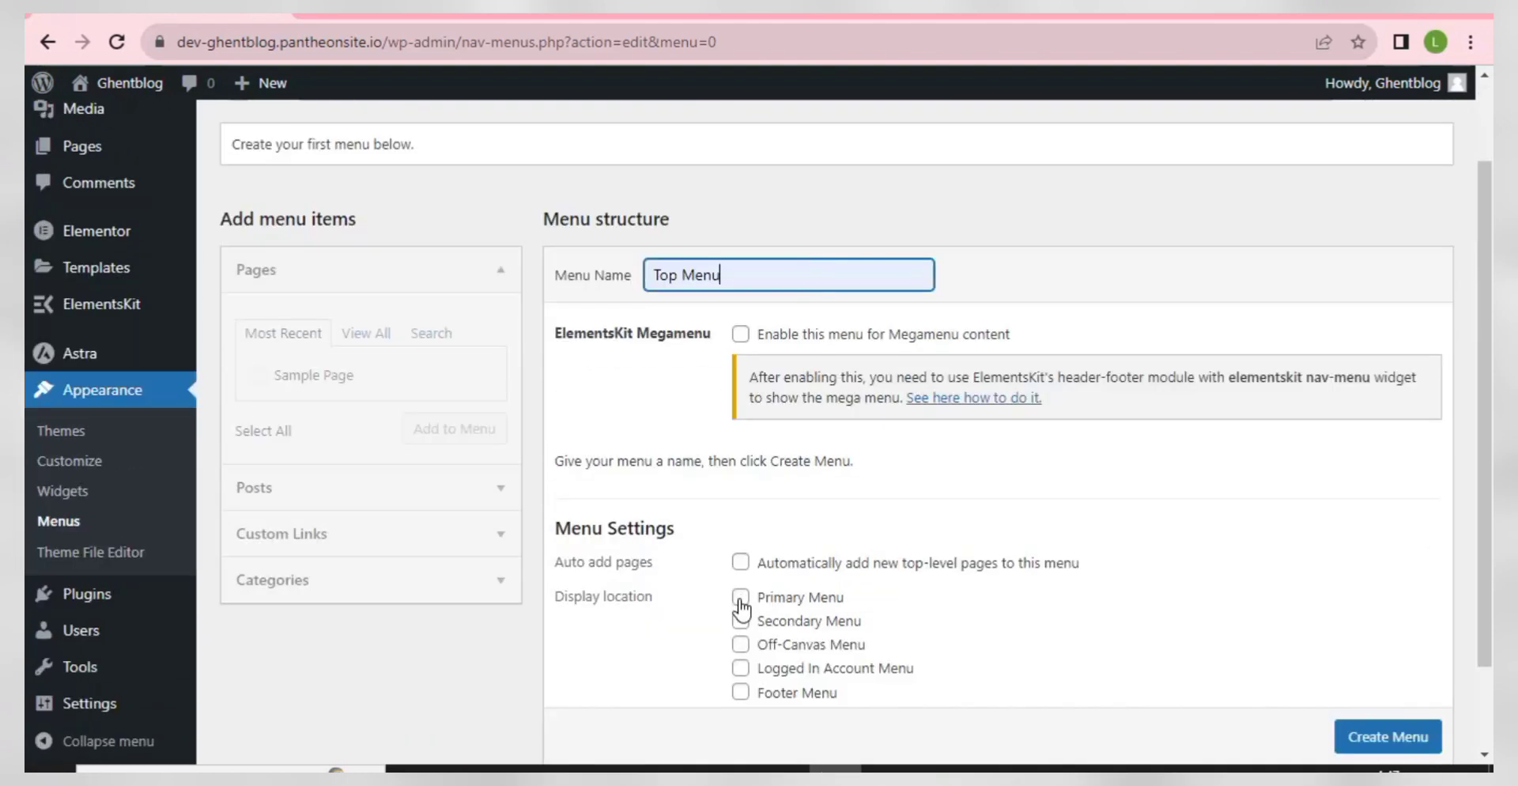
{"action": "left_click", "coordinate": [740, 599]}
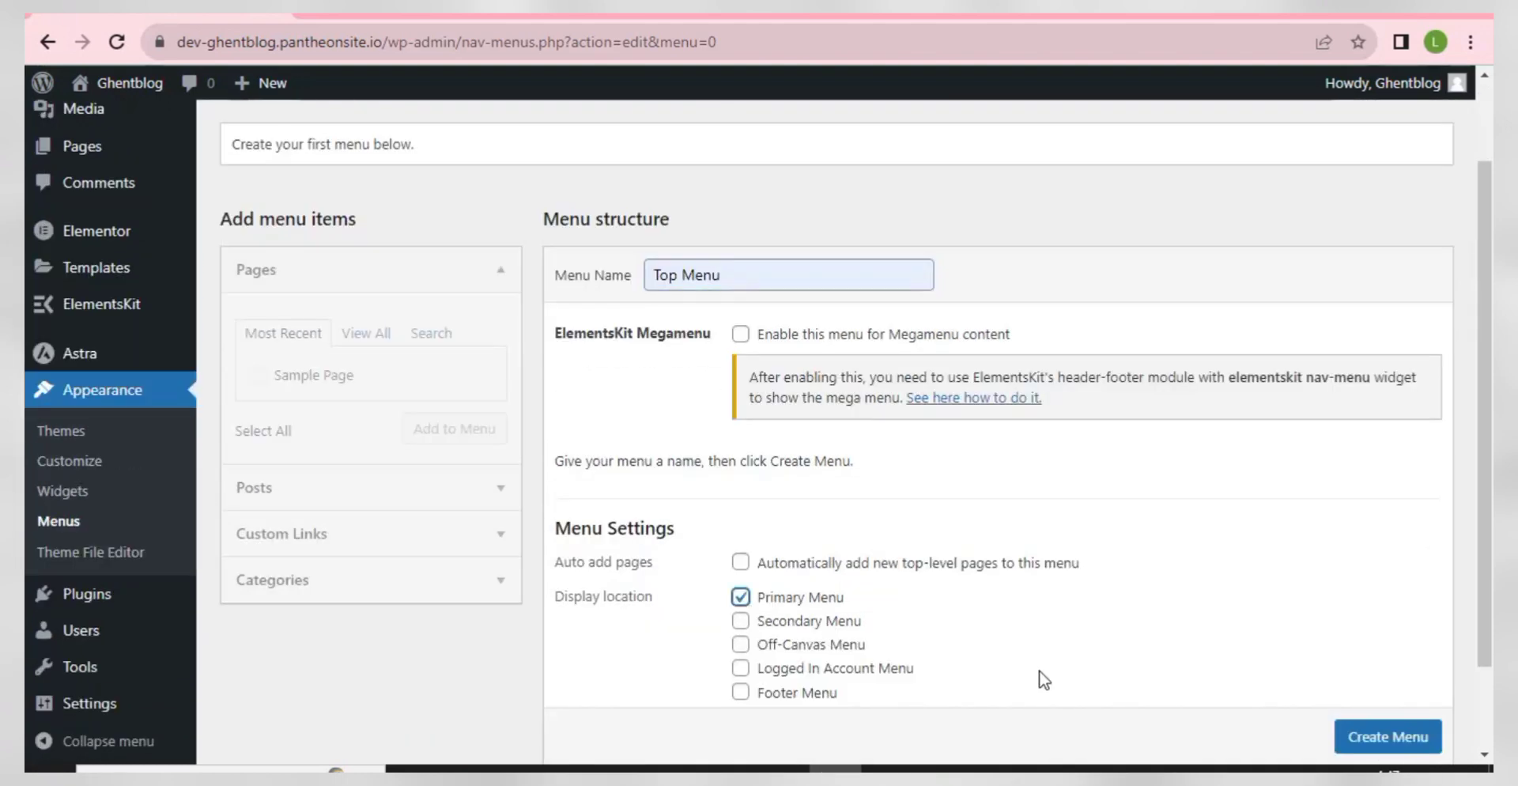
{"action": "scroll", "coordinate": [1380, 743], "scroll_direction": "down", "scroll_amount": 1}
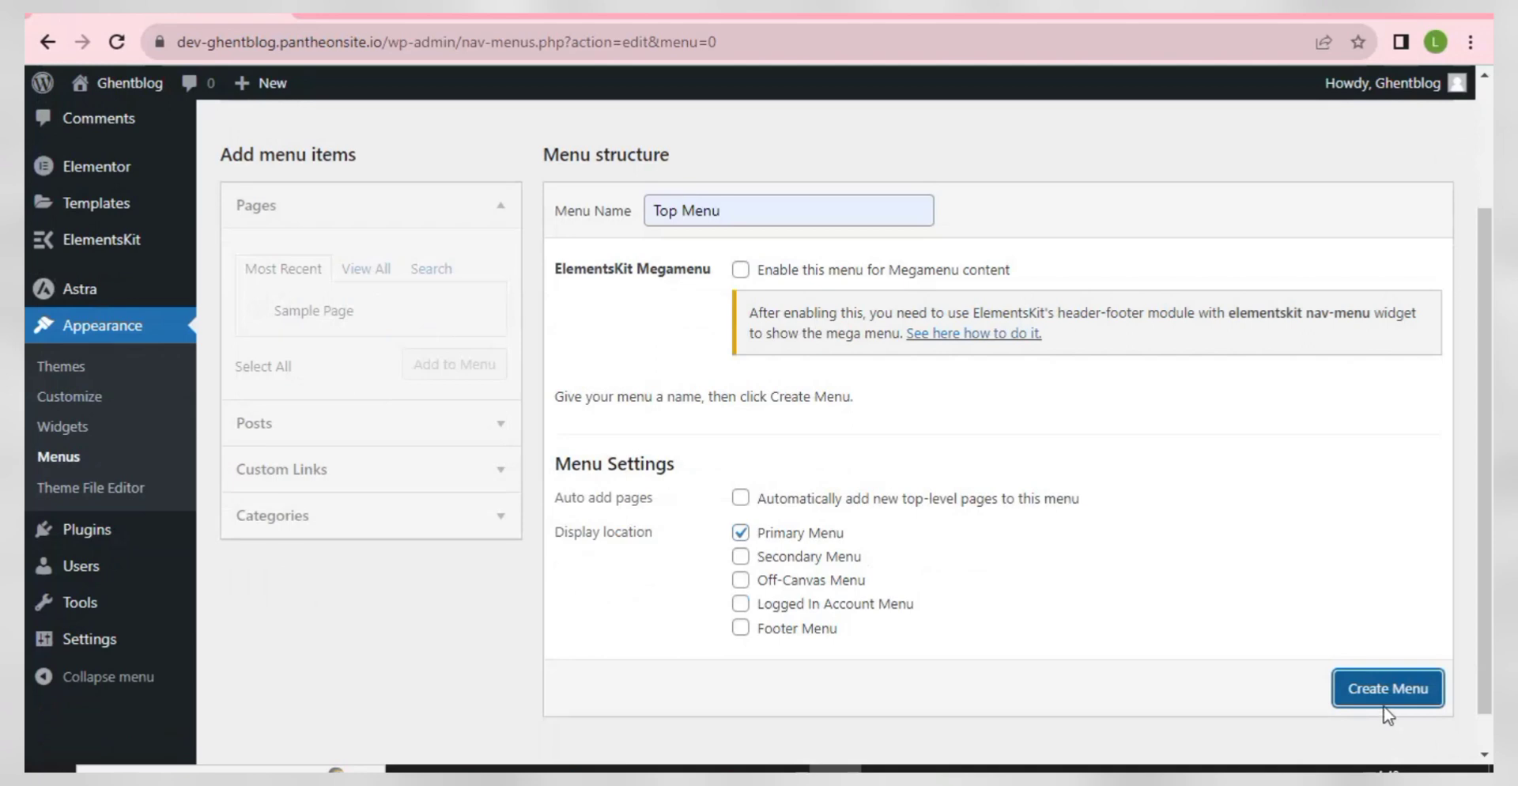
{"action": "left_click", "coordinate": [1384, 706]}
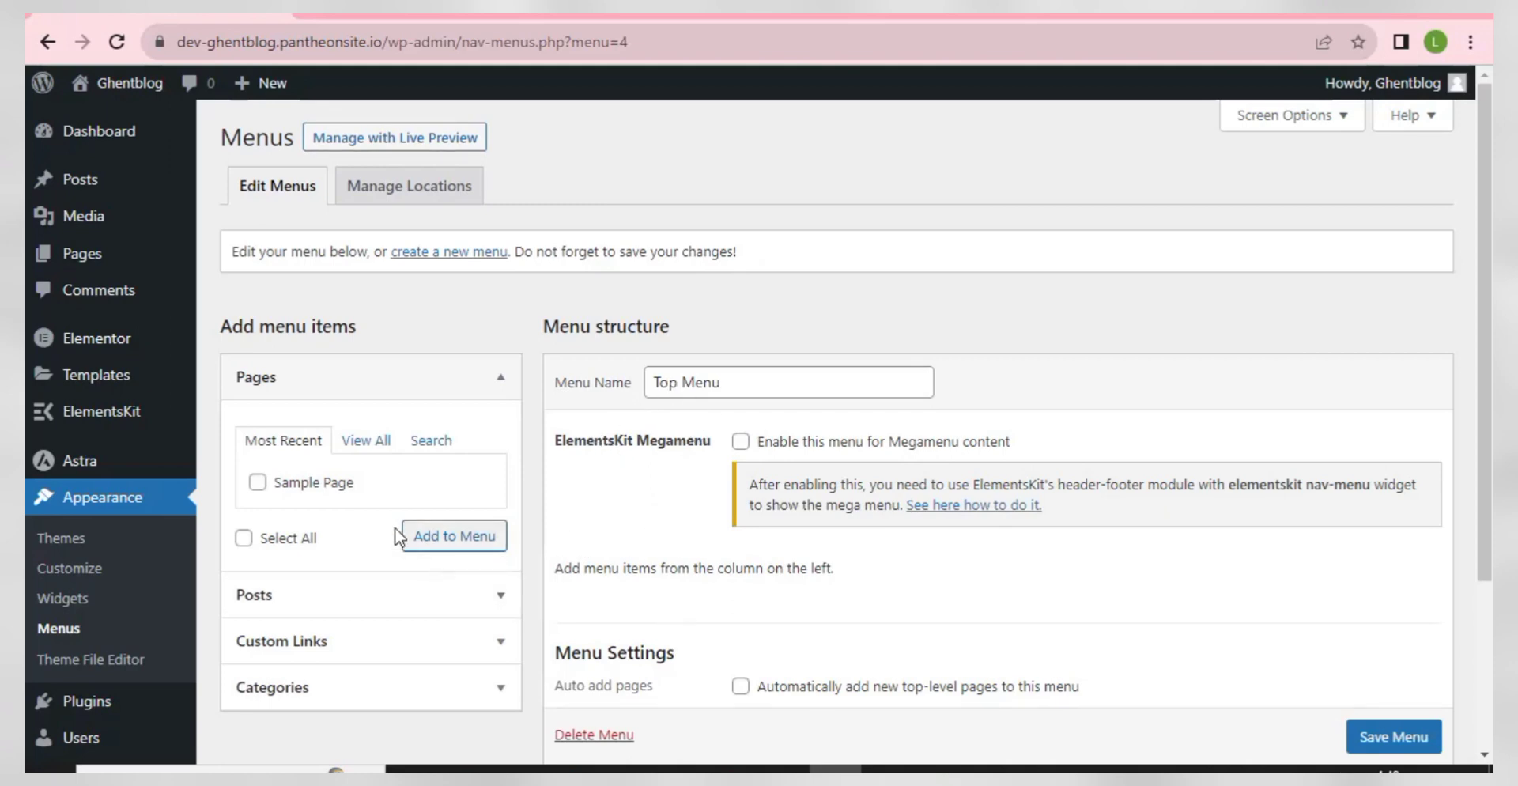
- Add Garden and Home Design from Categories > View All, keep both top-level, and save the menu
{"action": "left_click", "coordinate": [324, 689]}
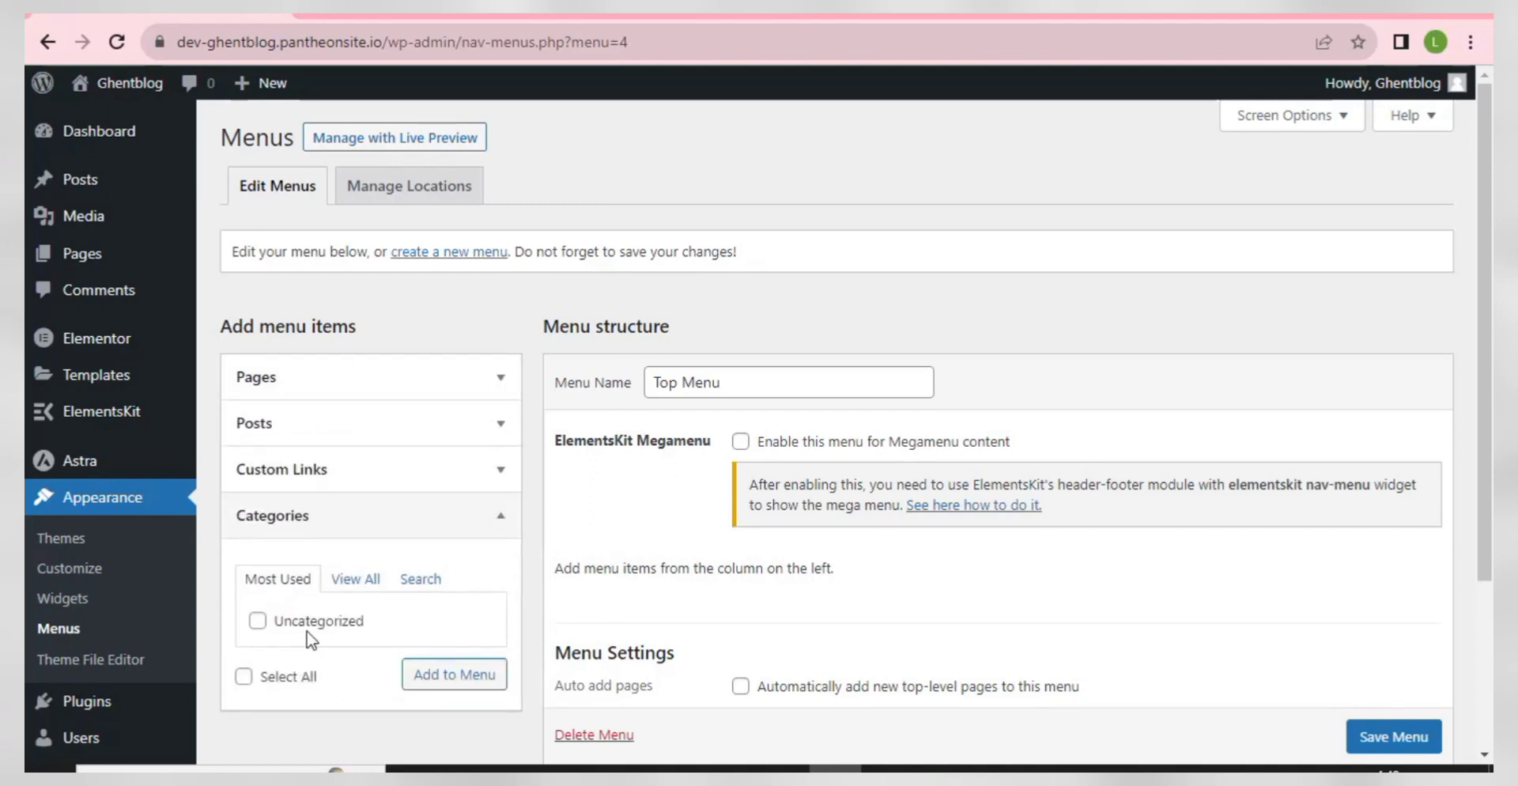
{"action": "scroll", "coordinate": [294, 491], "scroll_direction": "down", "scroll_amount": 3}
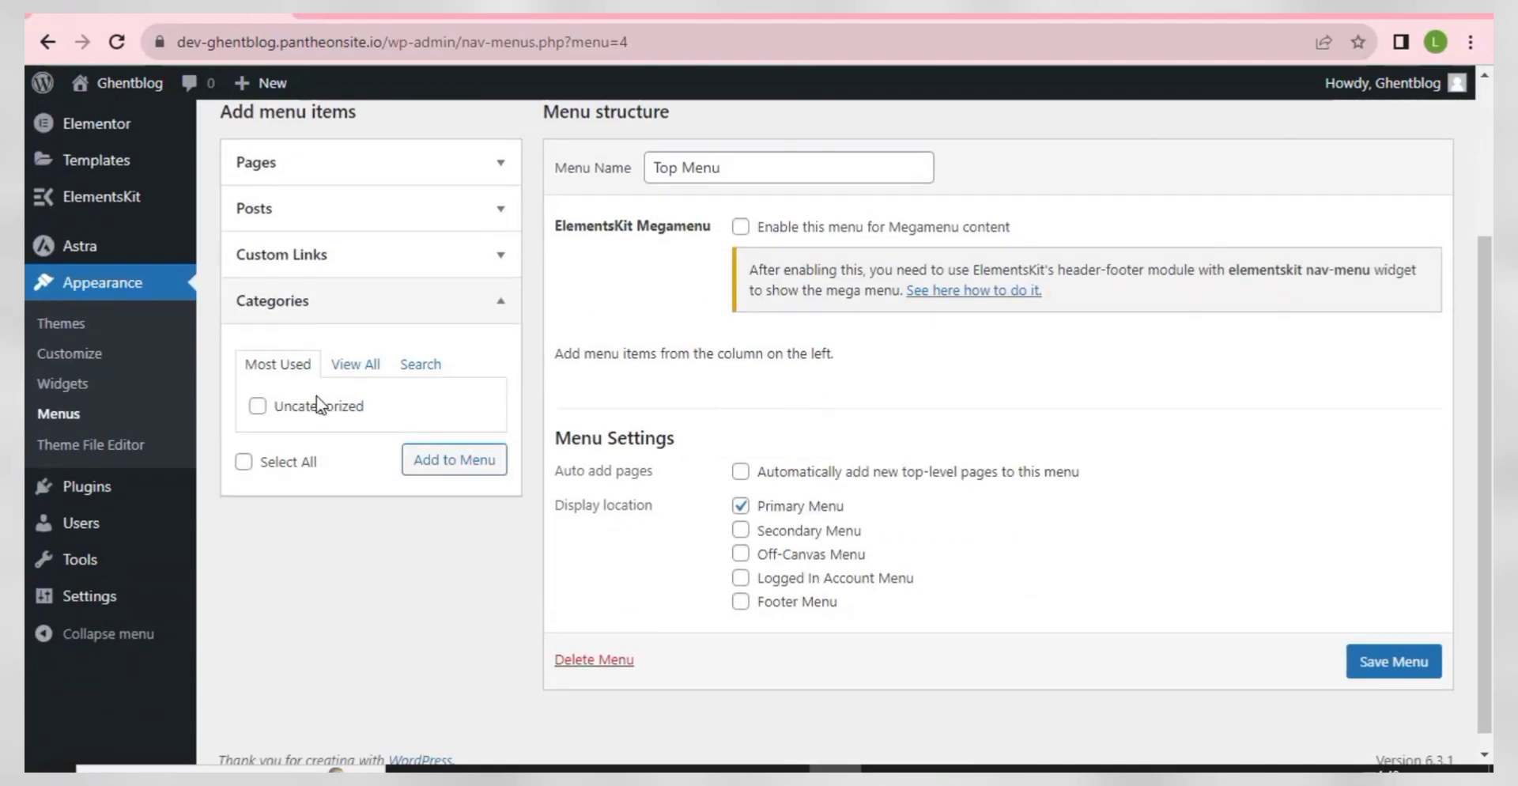
{"action": "left_click", "coordinate": [358, 367]}
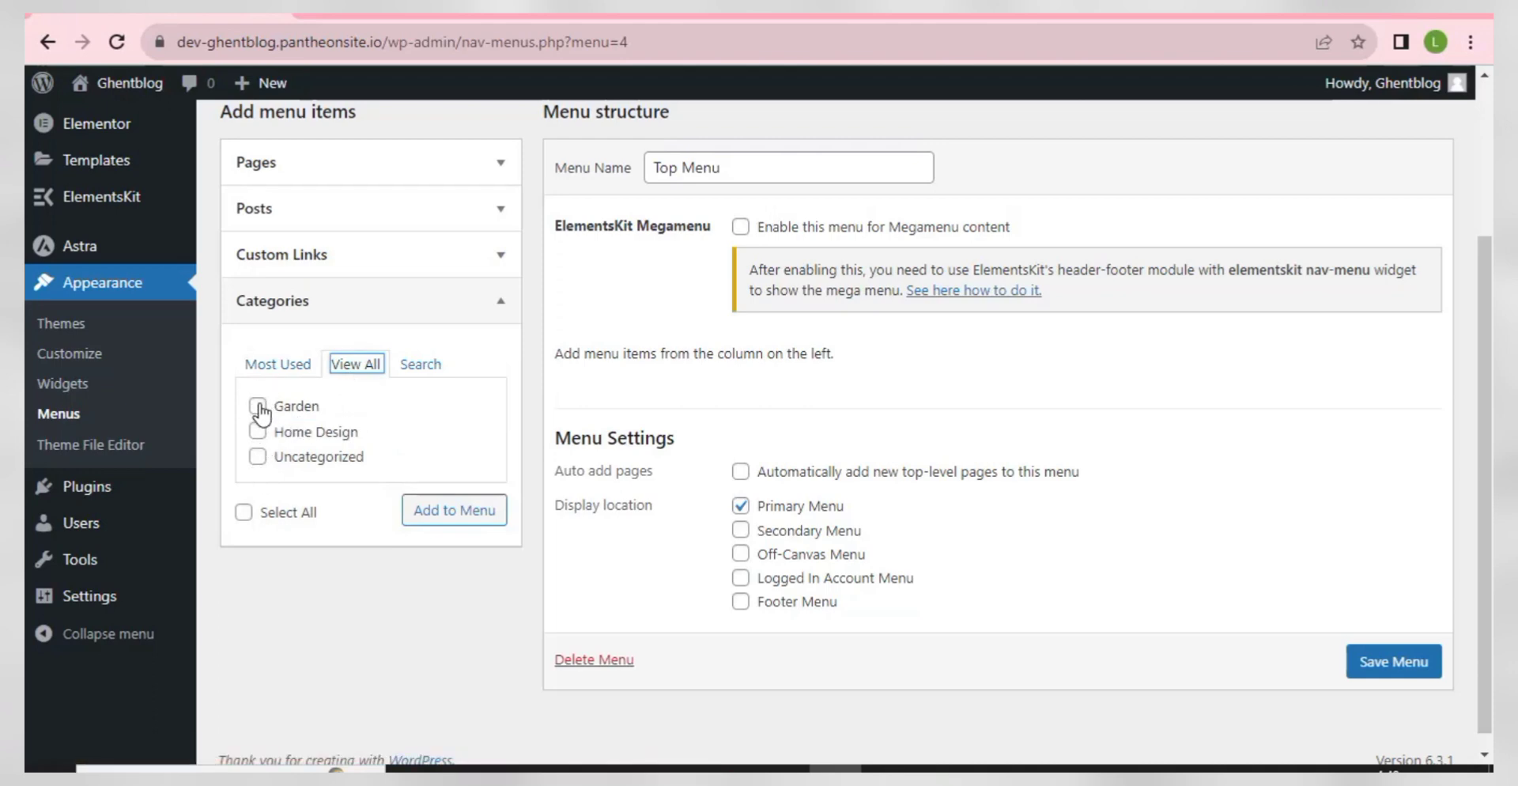
{"action": "left_click", "coordinate": [259, 407]}
{"action": "left_click", "coordinate": [259, 433]}
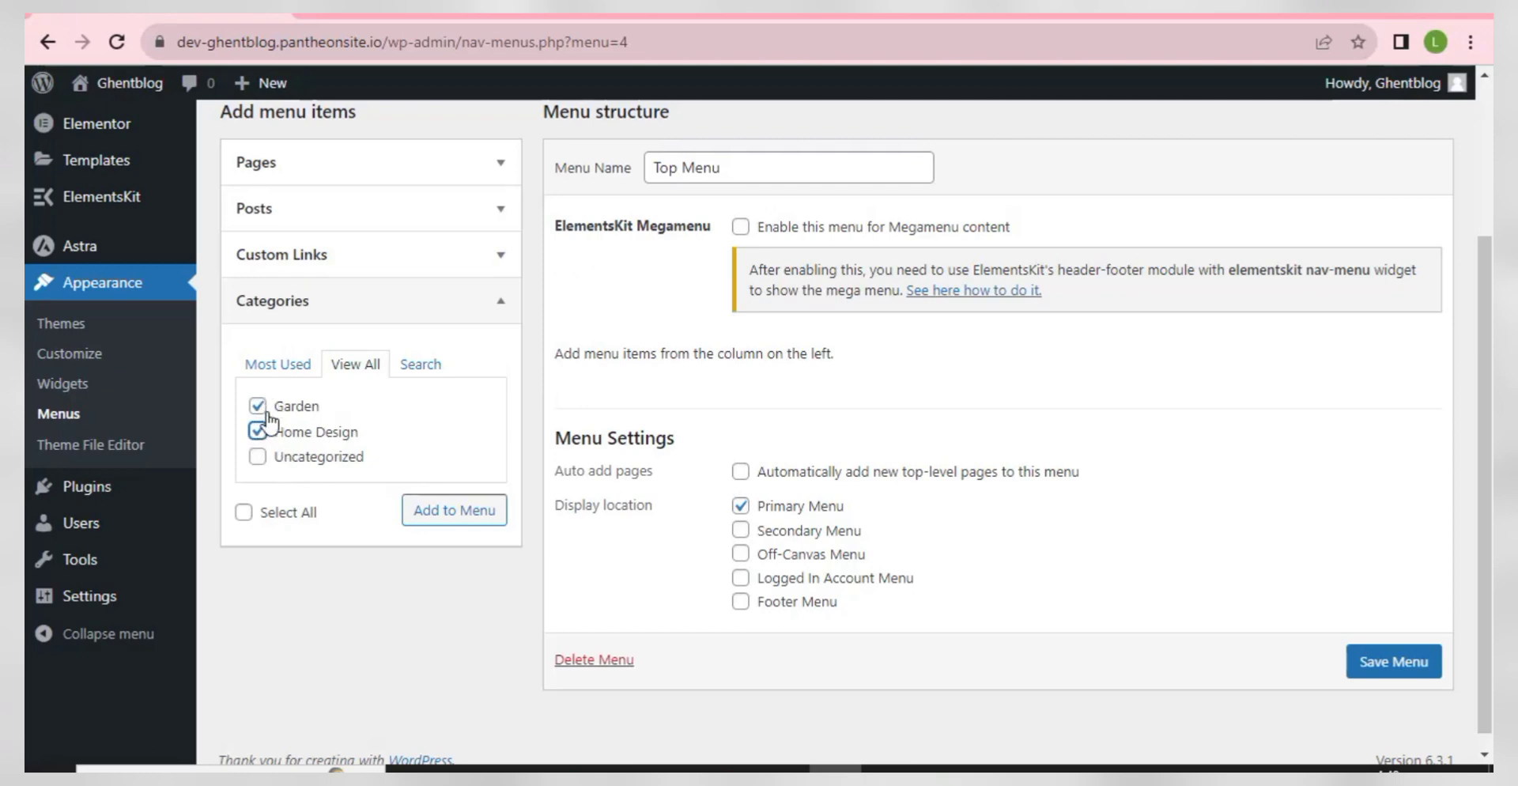
{"action": "left_click", "coordinate": [450, 514]}
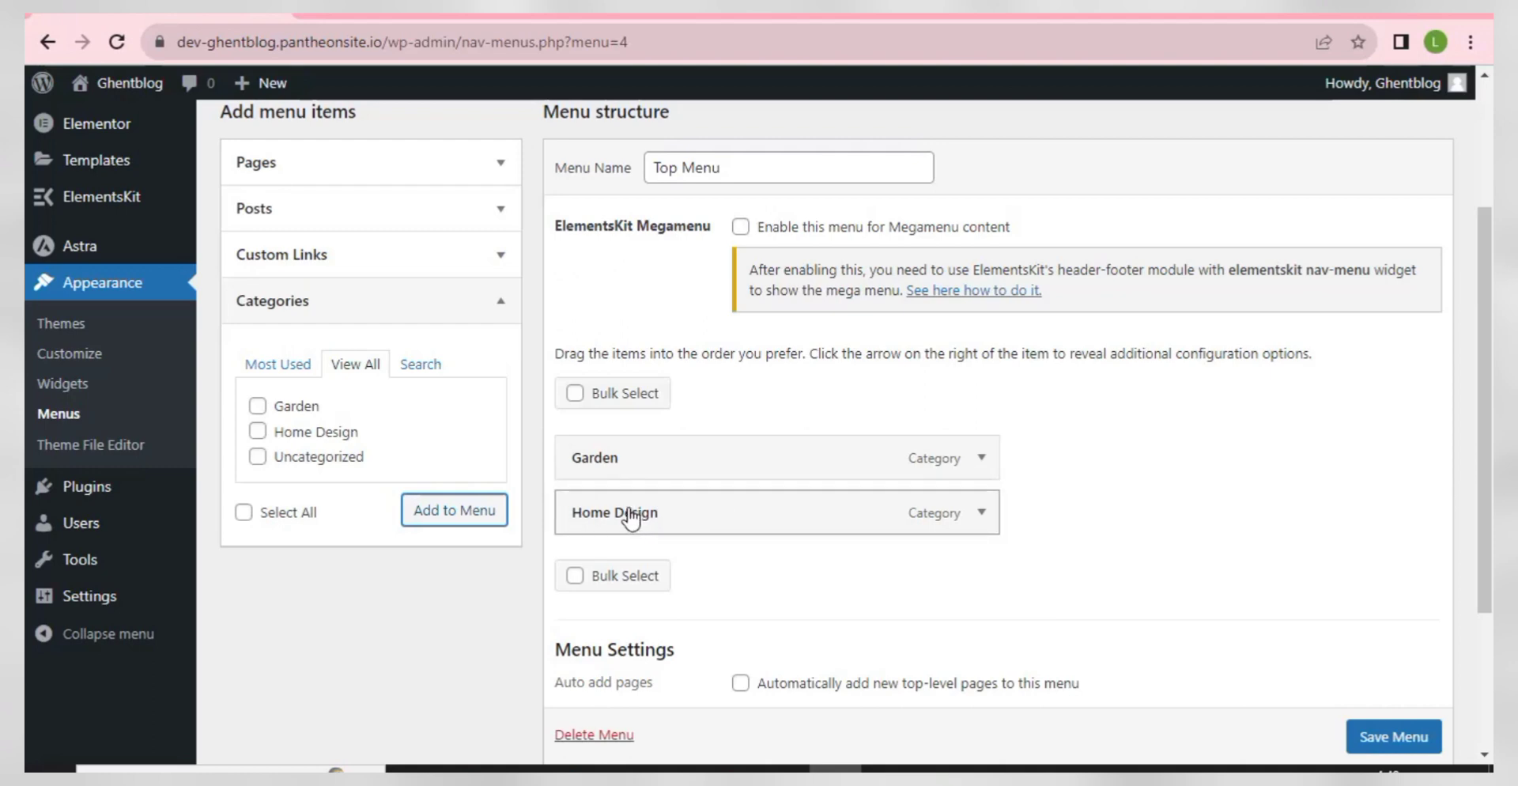
{"action": "left_click_drag", "start_coordinate": [630, 520], "coordinate": [685, 472]}
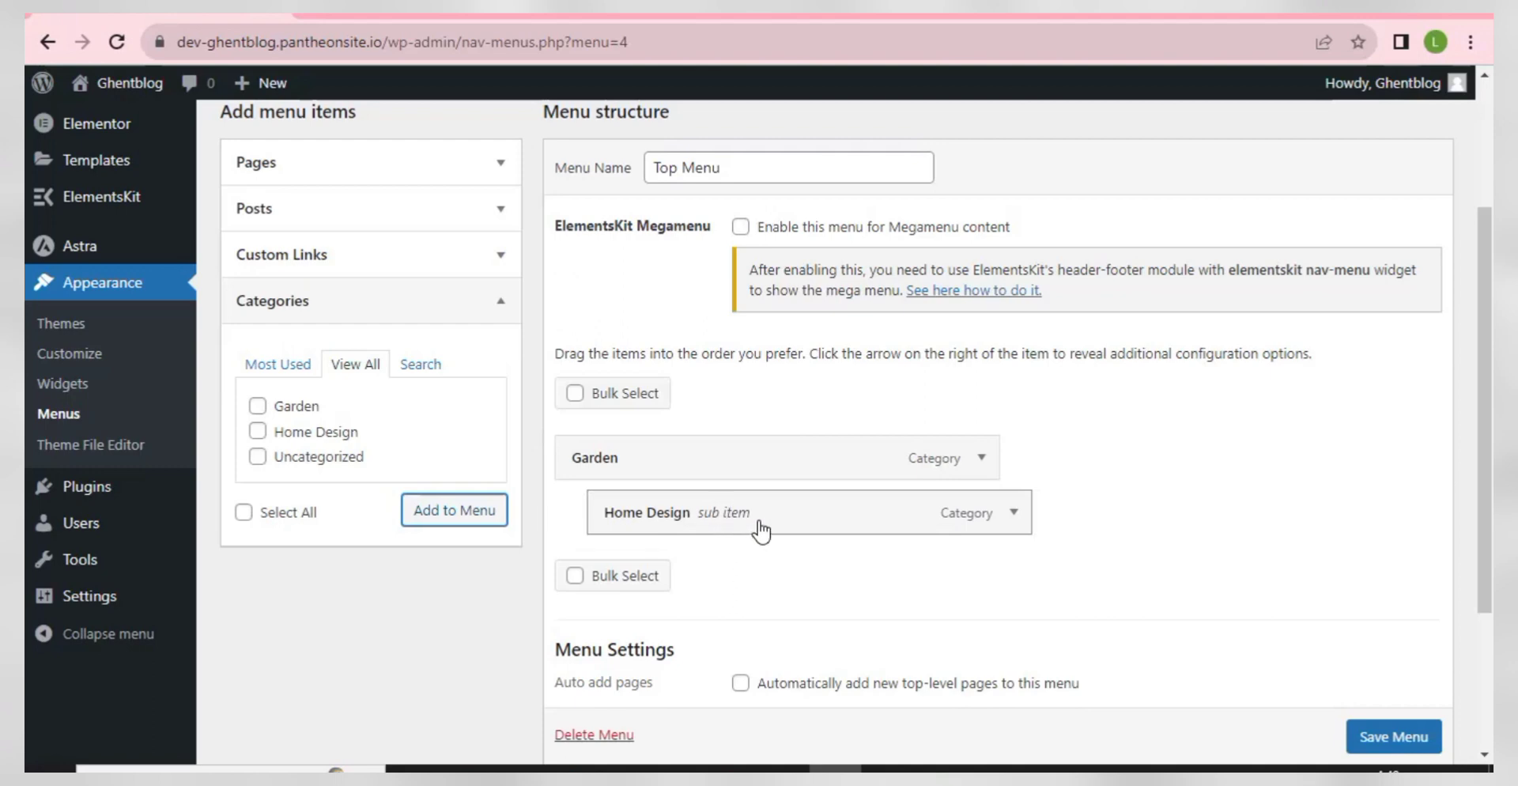
{"action": "left_click_drag", "start_coordinate": [767, 528], "coordinate": [733, 525]}
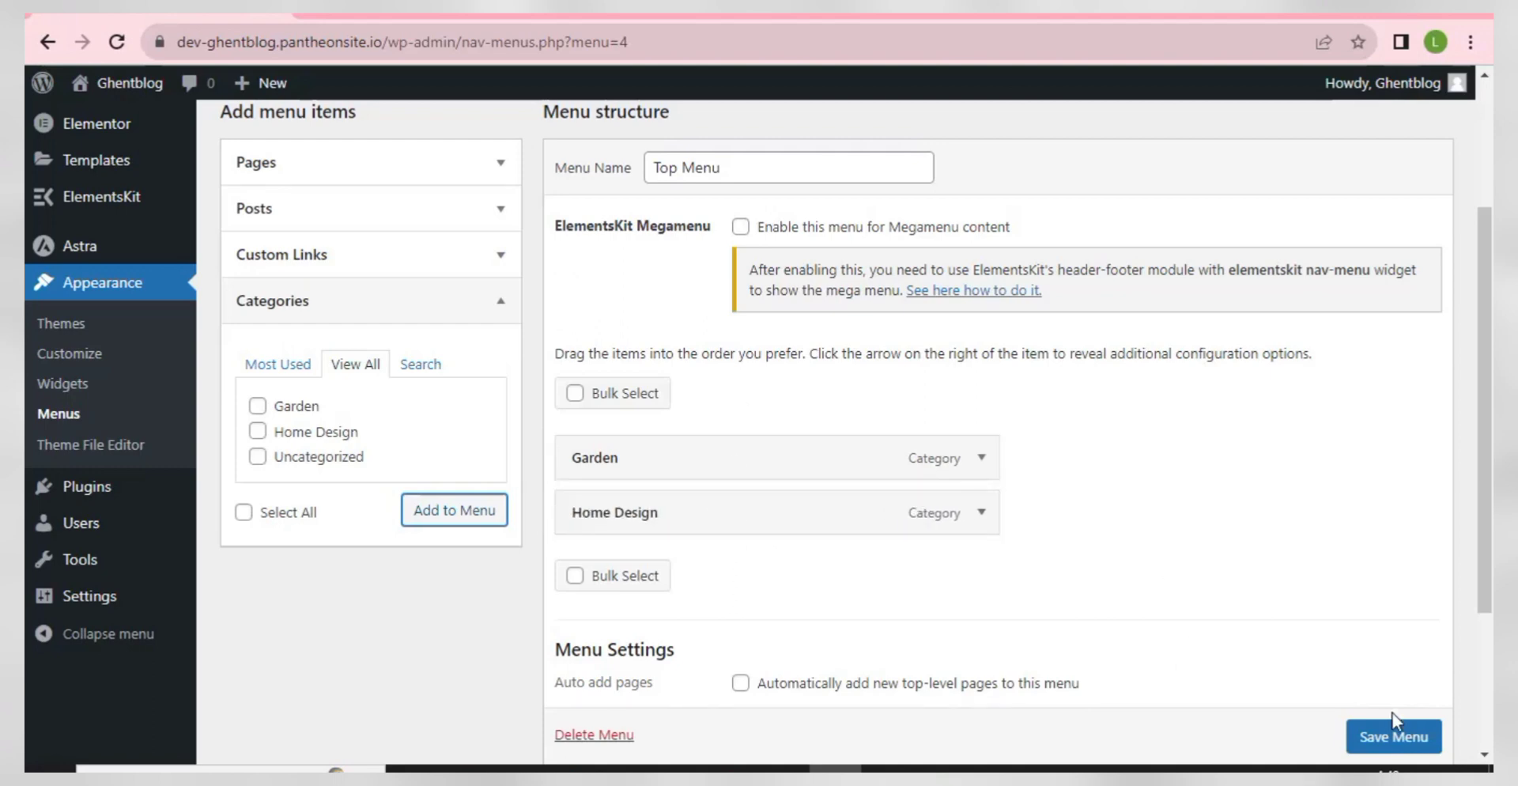
{"action": "scroll", "coordinate": [1393, 714], "scroll_direction": "down", "scroll_amount": 1}
{"action": "left_click", "coordinate": [1392, 732]}
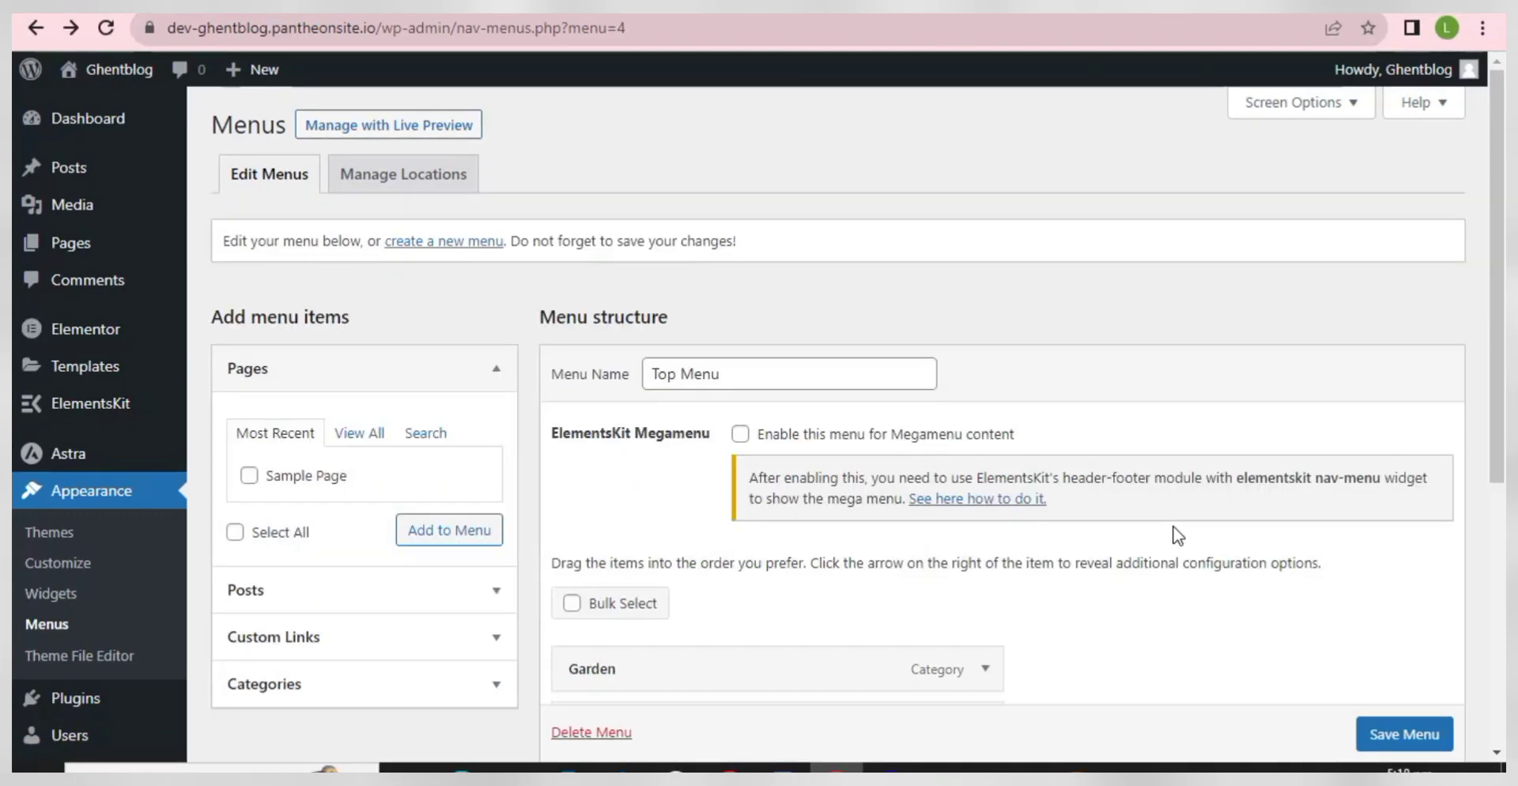
- Highlight step 8, POST, in the WordPad checklist
{"action": "left_click", "coordinate": [783, 767]}
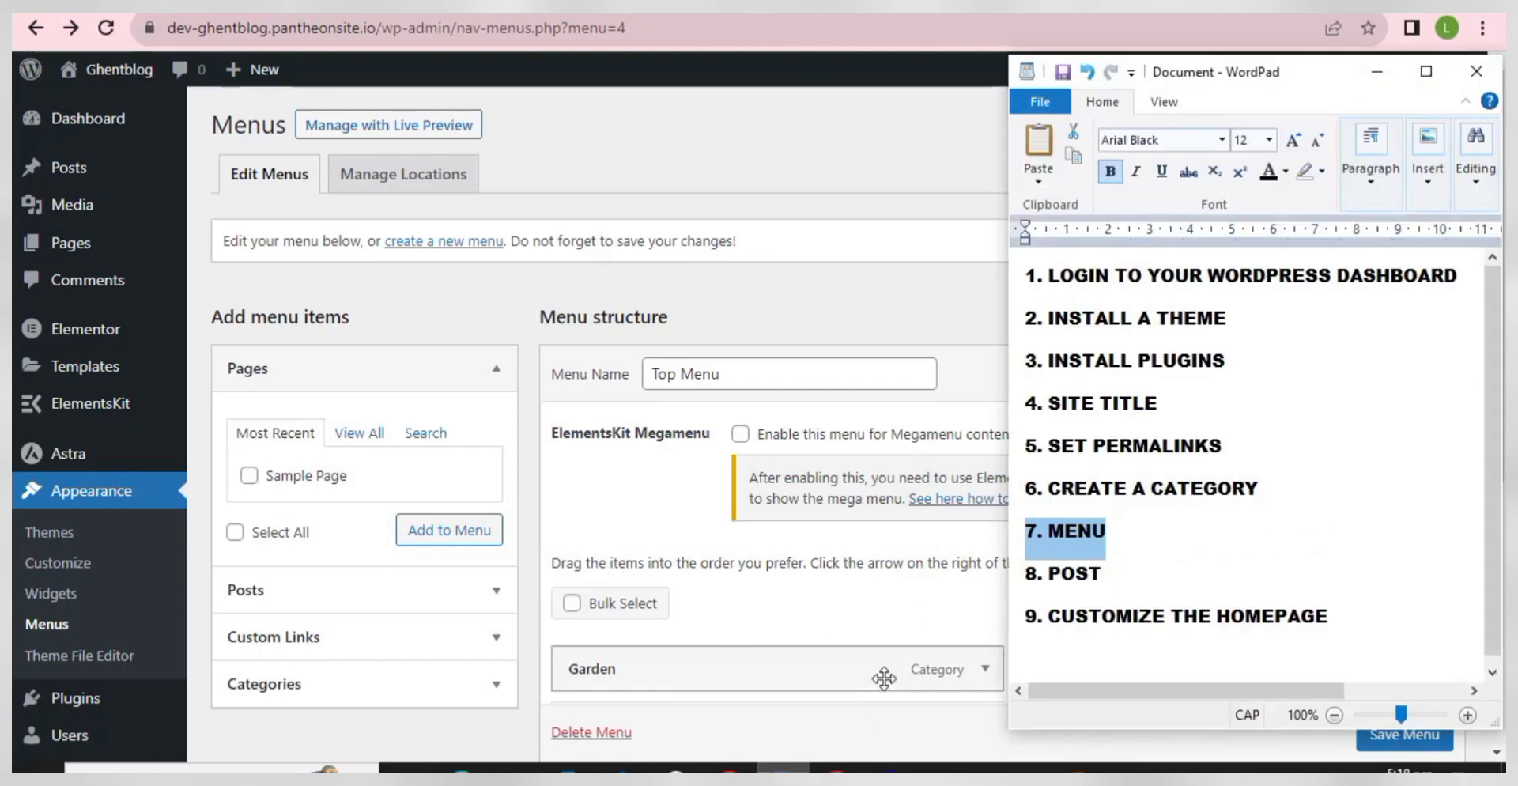
{"action": "left_click_drag", "start_coordinate": [1153, 572], "coordinate": [1019, 579]}
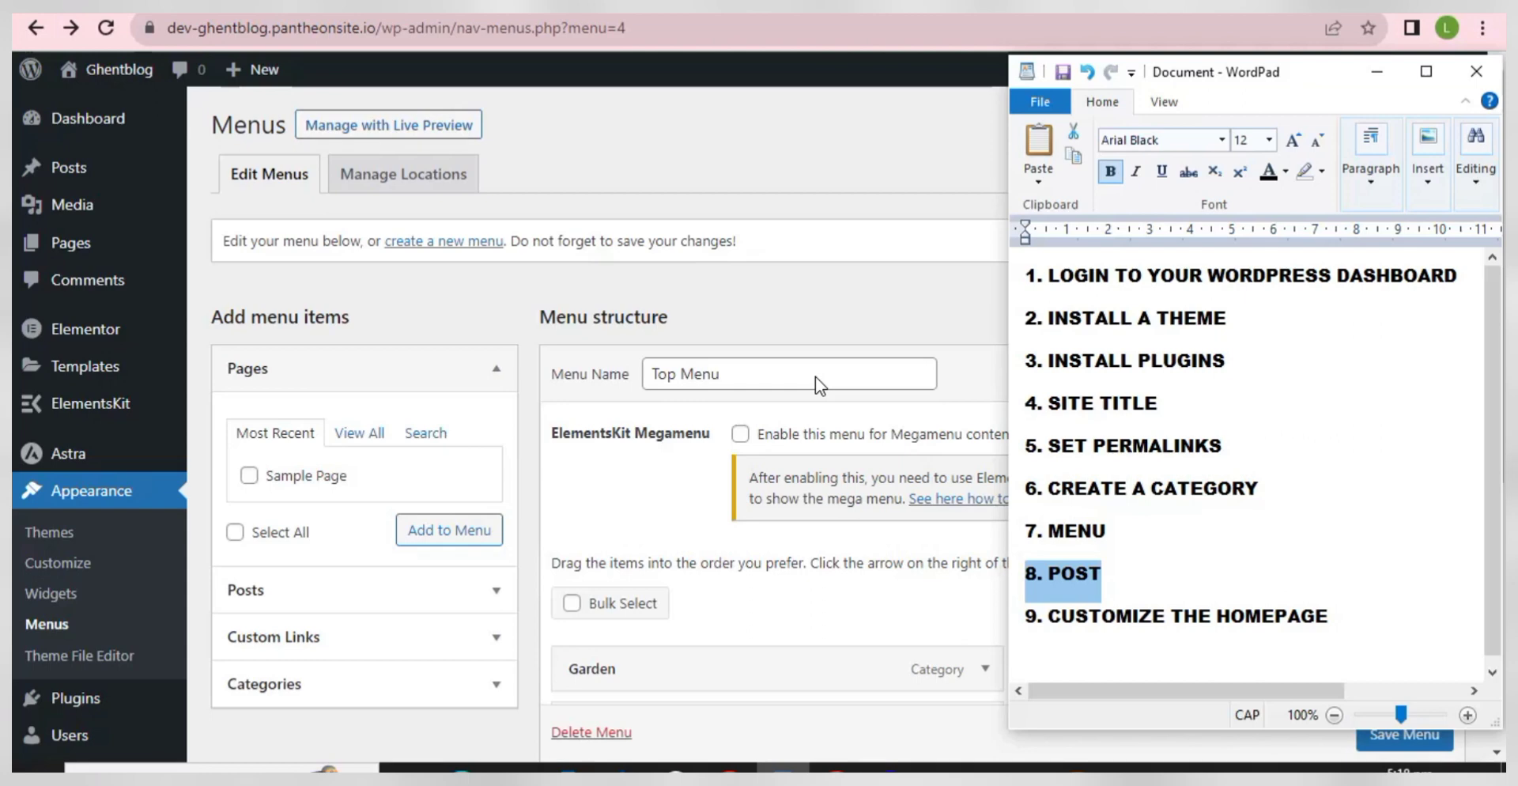
{"action": "left_click", "coordinate": [795, 299]}
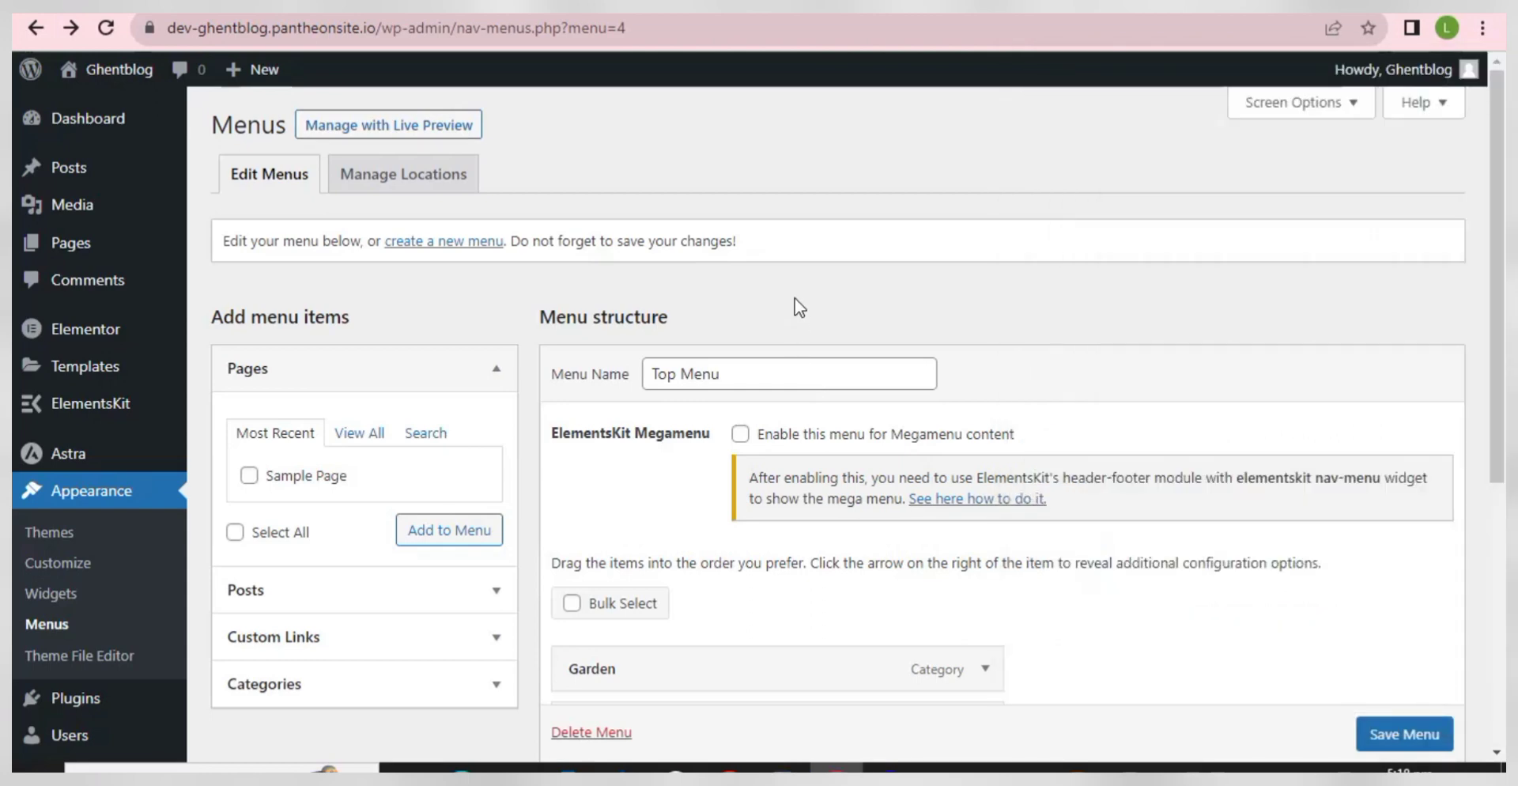
- Switch to the SEOWriting.AI dashboard in Chrome and scroll down its document list
{"action": "mouse_move", "coordinate": [732, 763]}
{"action": "left_click", "coordinate": [738, 737]}
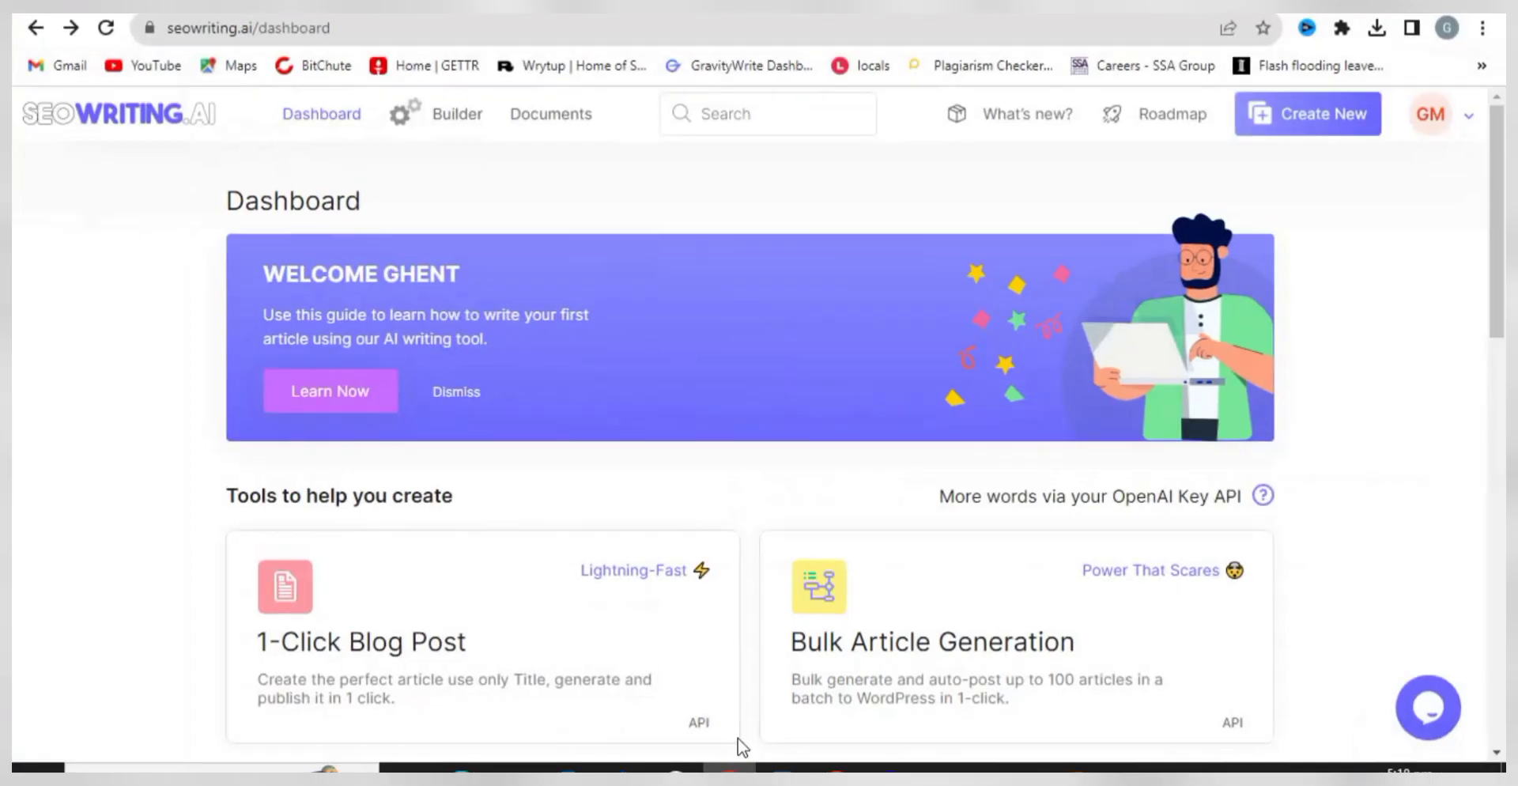
{"action": "scroll", "coordinate": [661, 500], "scroll_direction": "down", "scroll_amount": 10}
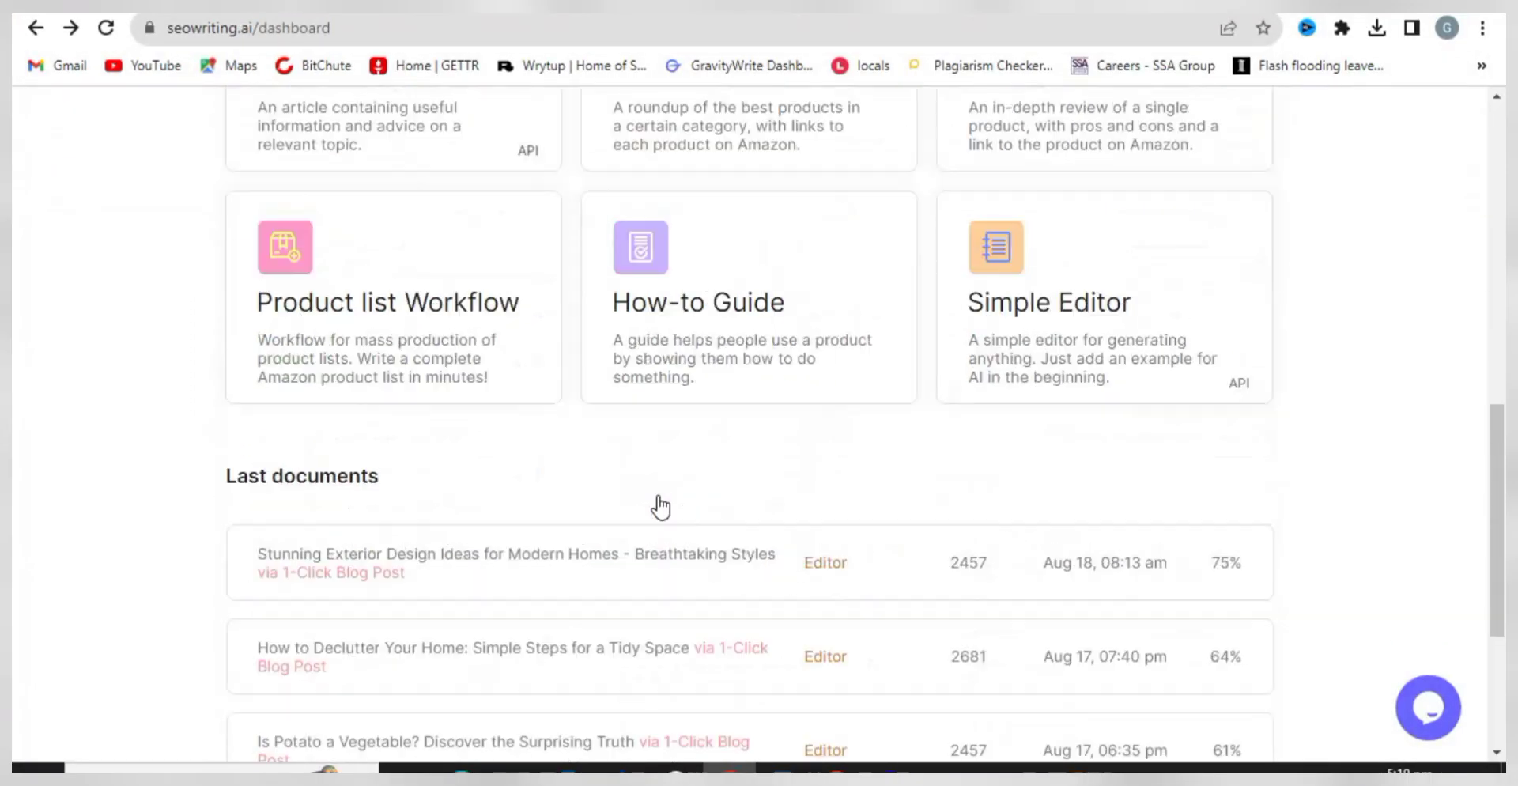
{"action": "scroll", "coordinate": [662, 507], "scroll_direction": "down", "scroll_amount": 4}
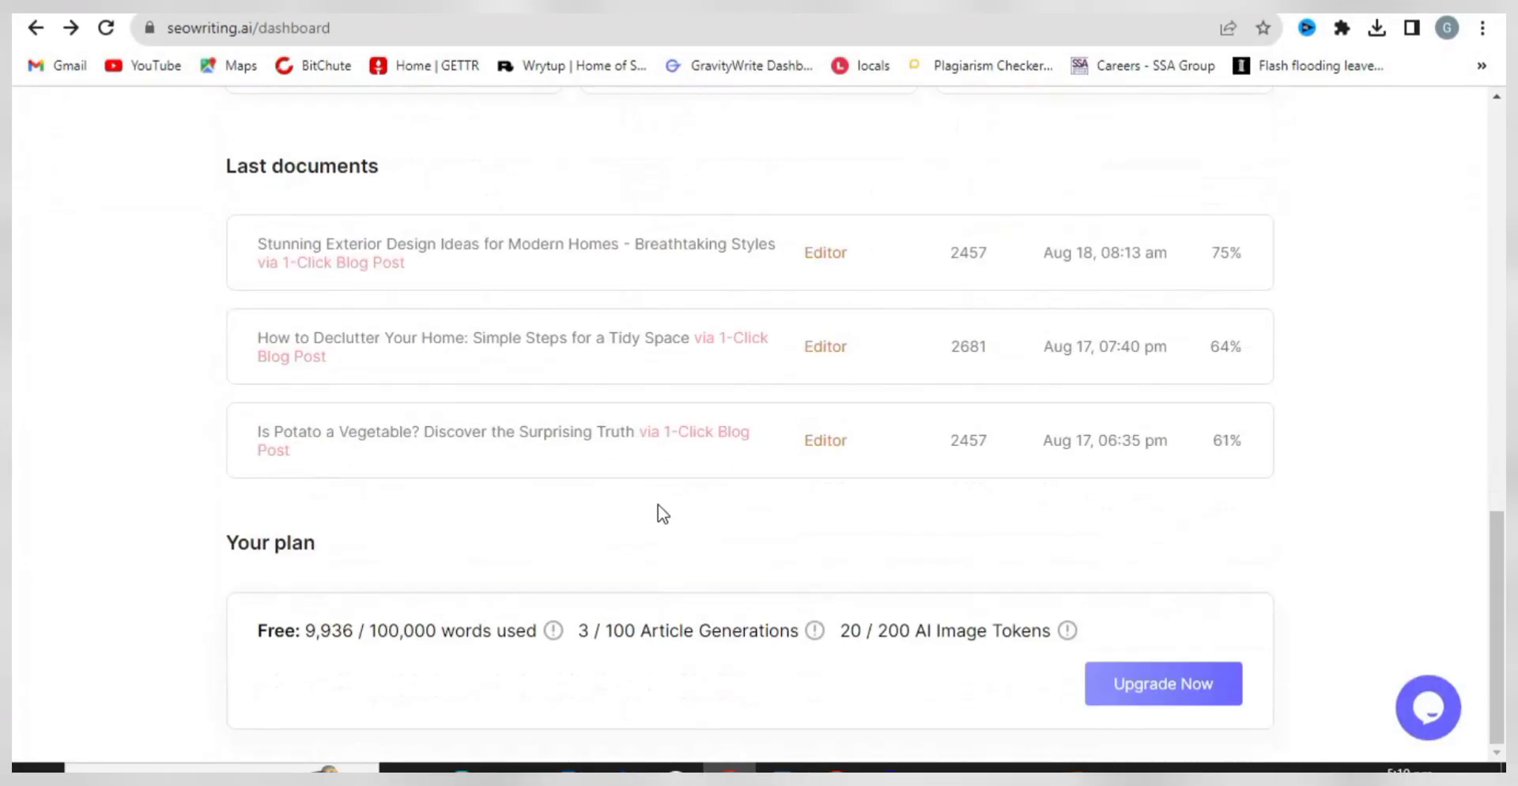
- Open 'Stunning Exterior Design Ideas for Modern Homes - Breathtaking Styles' and scroll through its 2457 words
{"action": "left_click", "coordinate": [535, 250]}
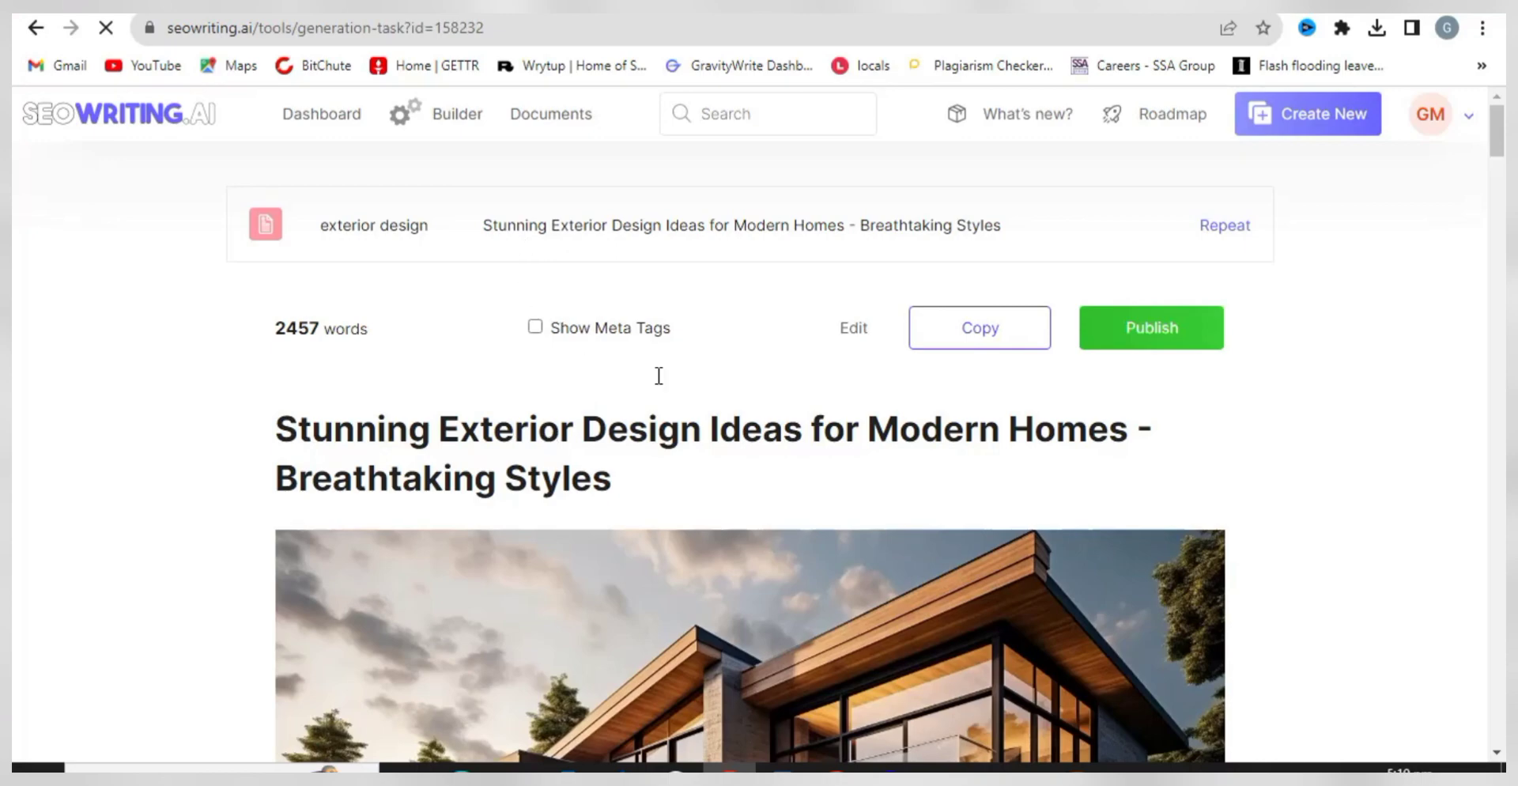
{"action": "scroll", "coordinate": [558, 457], "scroll_direction": "down", "scroll_amount": 5}
{"action": "scroll", "coordinate": [566, 434], "scroll_direction": "up", "scroll_amount": 2}
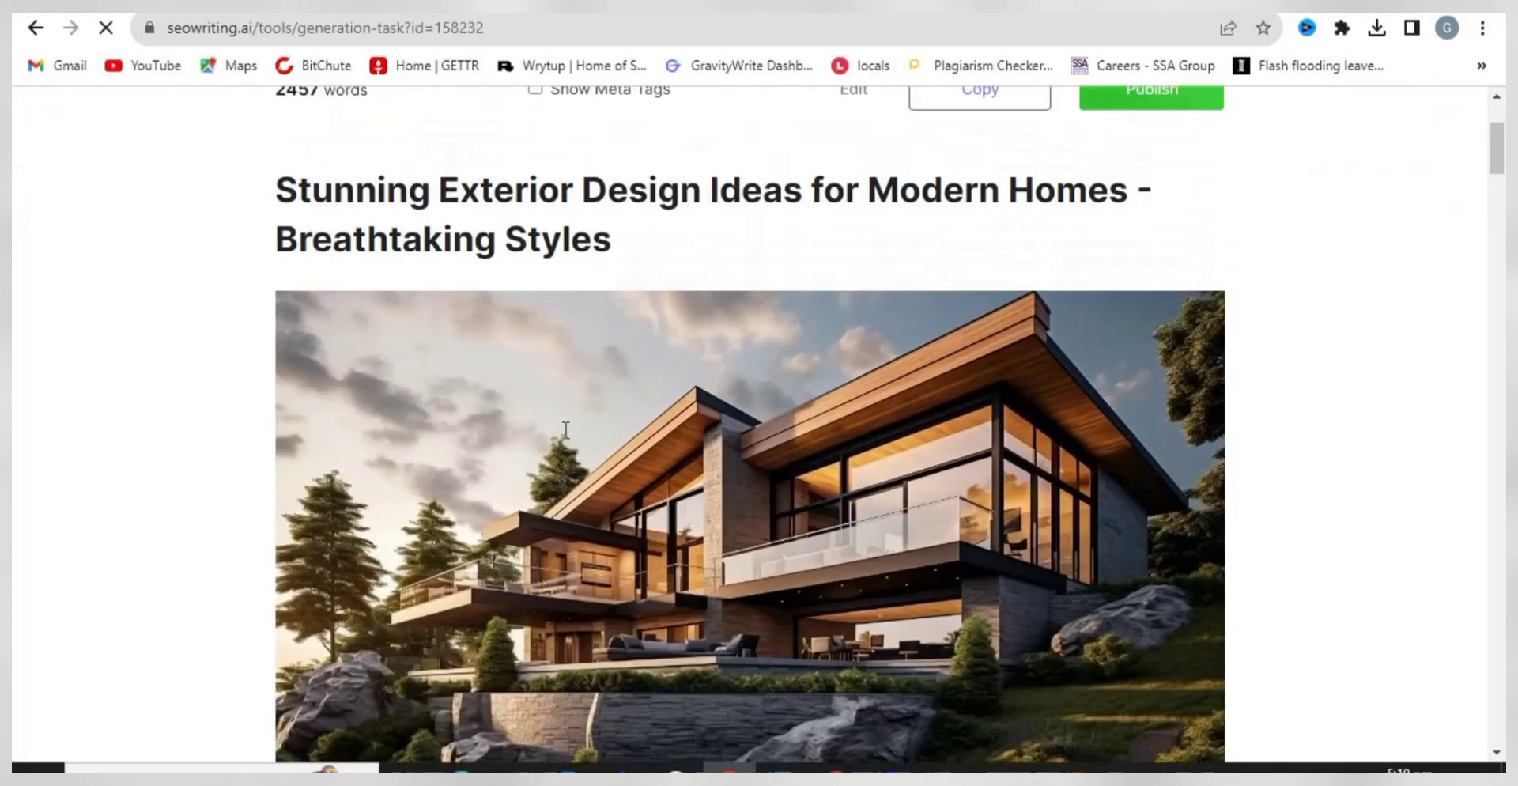
{"action": "scroll", "coordinate": [566, 433], "scroll_direction": "up", "scroll_amount": 1}
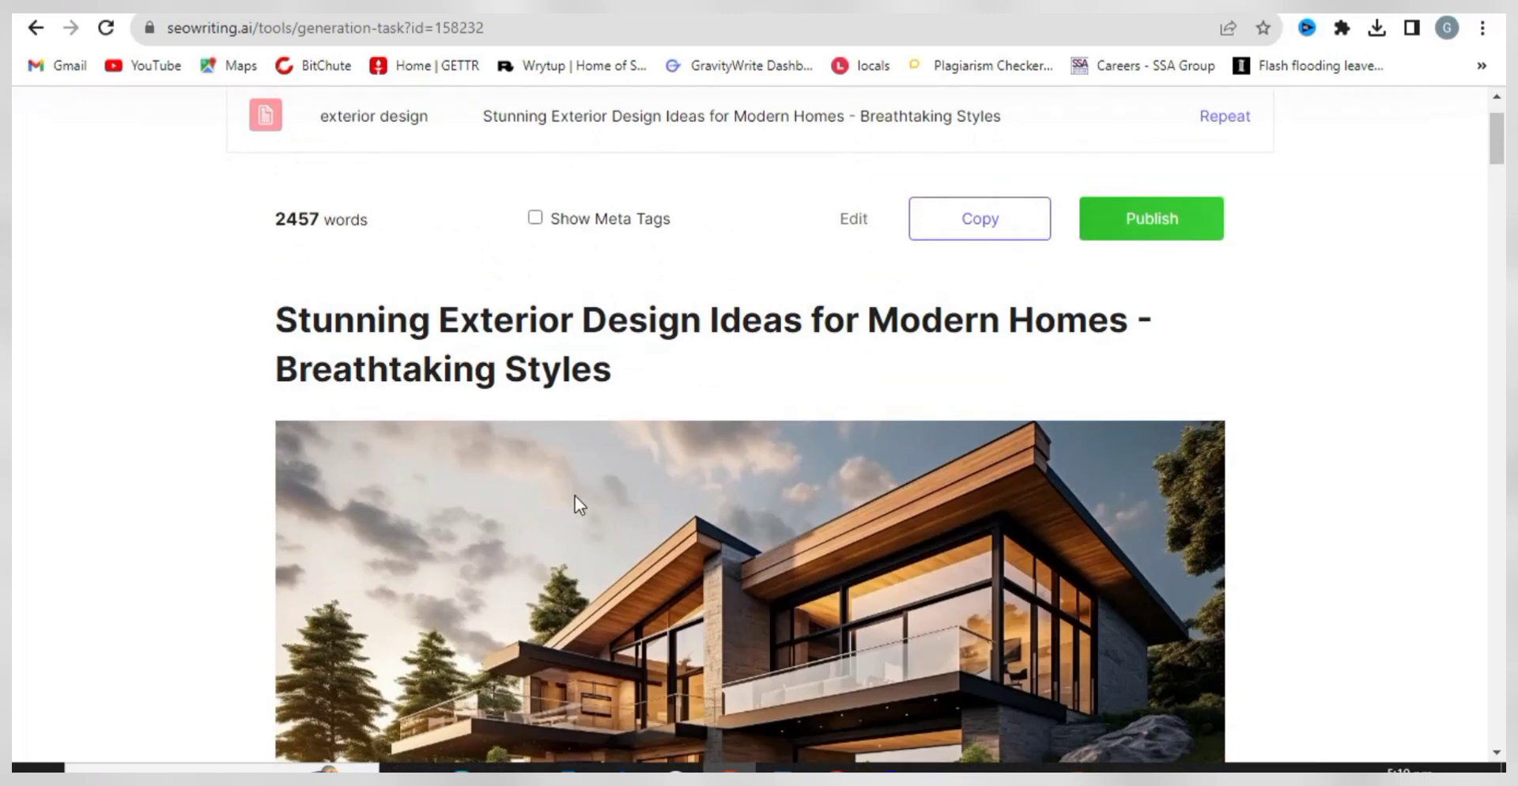
{"action": "scroll", "coordinate": [578, 487], "scroll_direction": "down", "scroll_amount": 1}
{"action": "scroll", "coordinate": [577, 500], "scroll_direction": "down", "scroll_amount": 5}
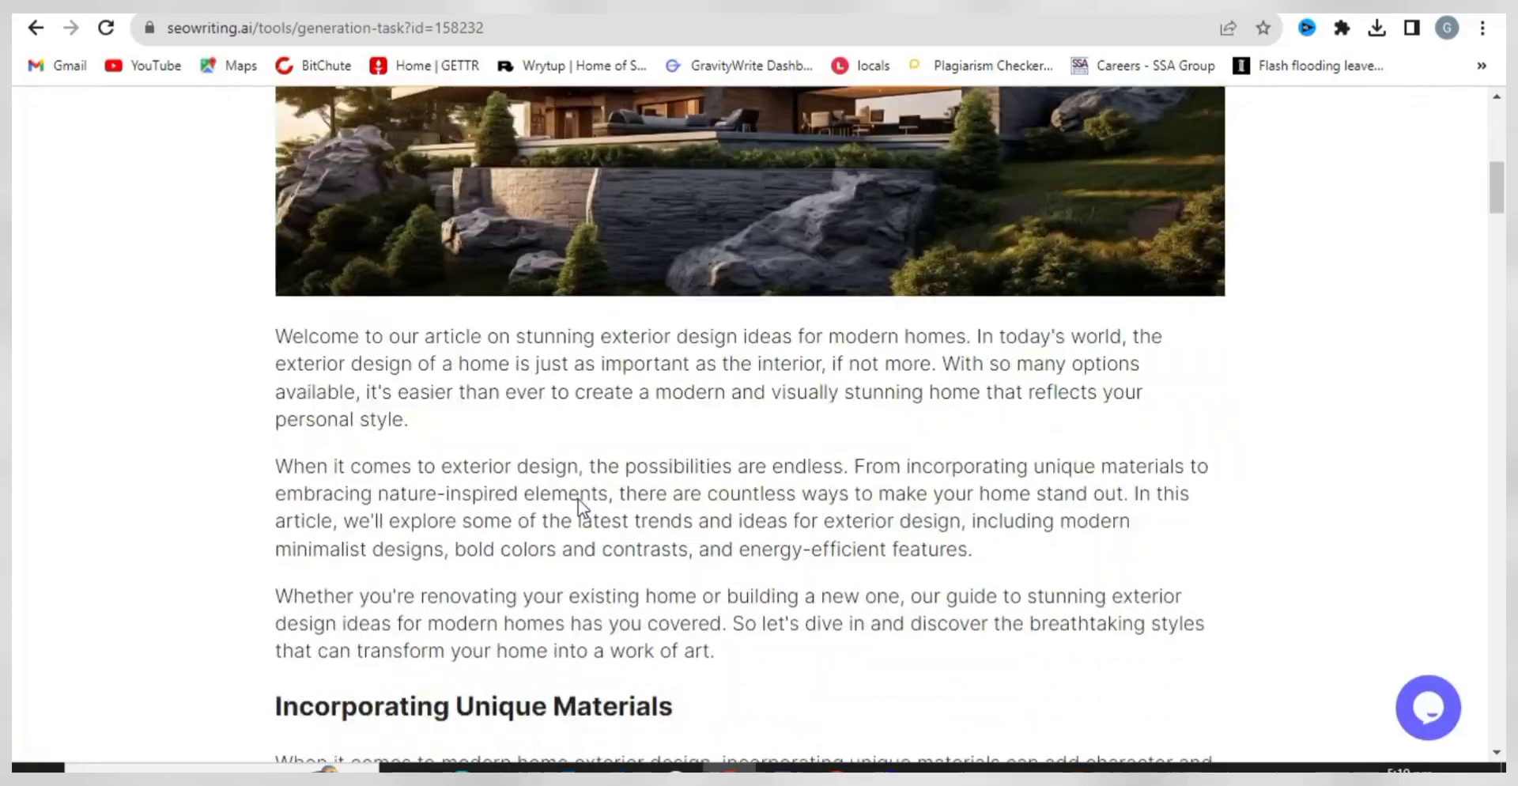
{"action": "scroll", "coordinate": [577, 500], "scroll_direction": "down", "scroll_amount": 20}
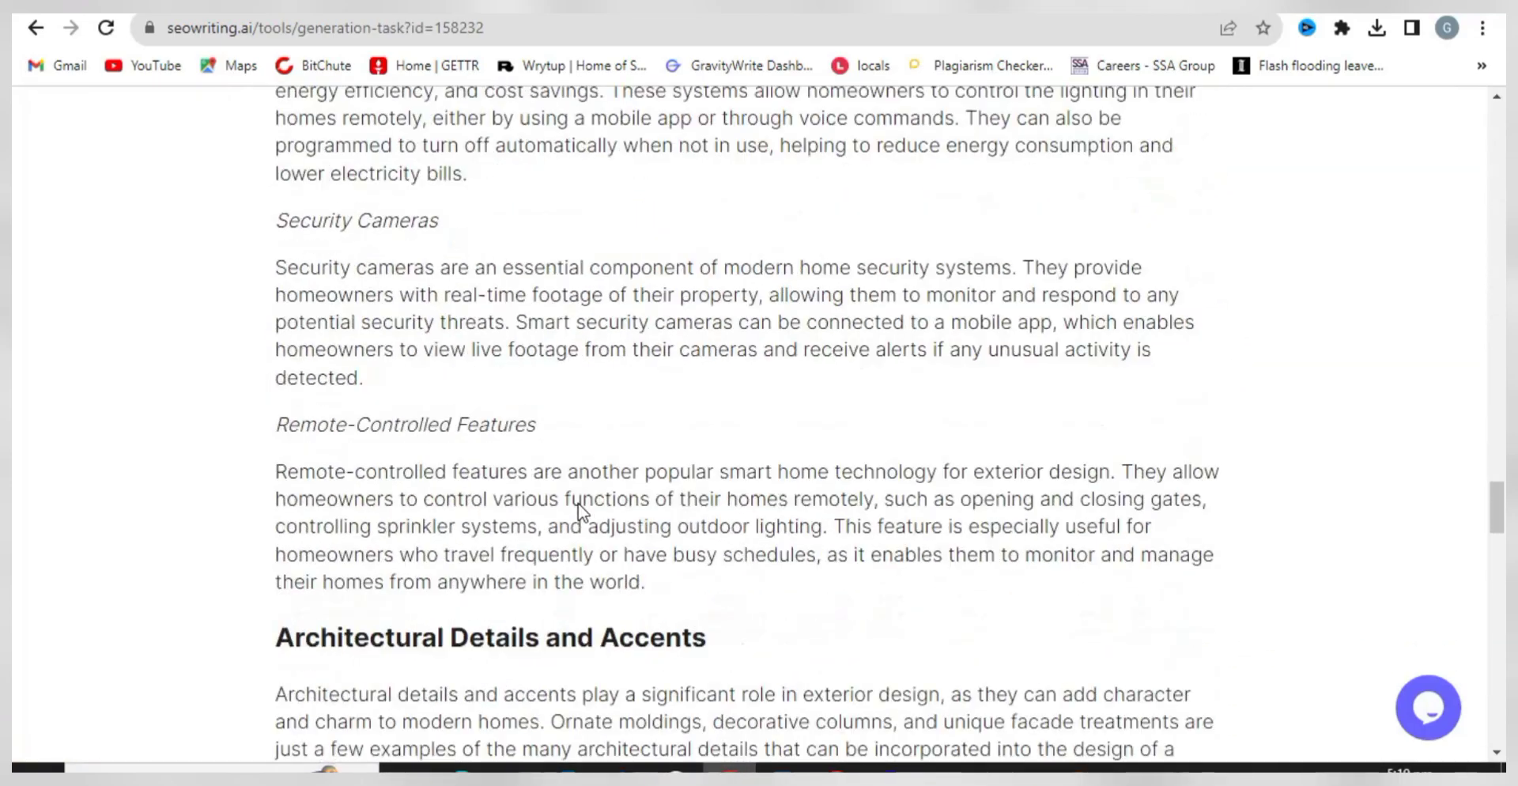
{"action": "scroll", "coordinate": [581, 510], "scroll_direction": "down", "scroll_amount": 5}
{"action": "scroll", "coordinate": [585, 516], "scroll_direction": "up", "scroll_amount": 20}
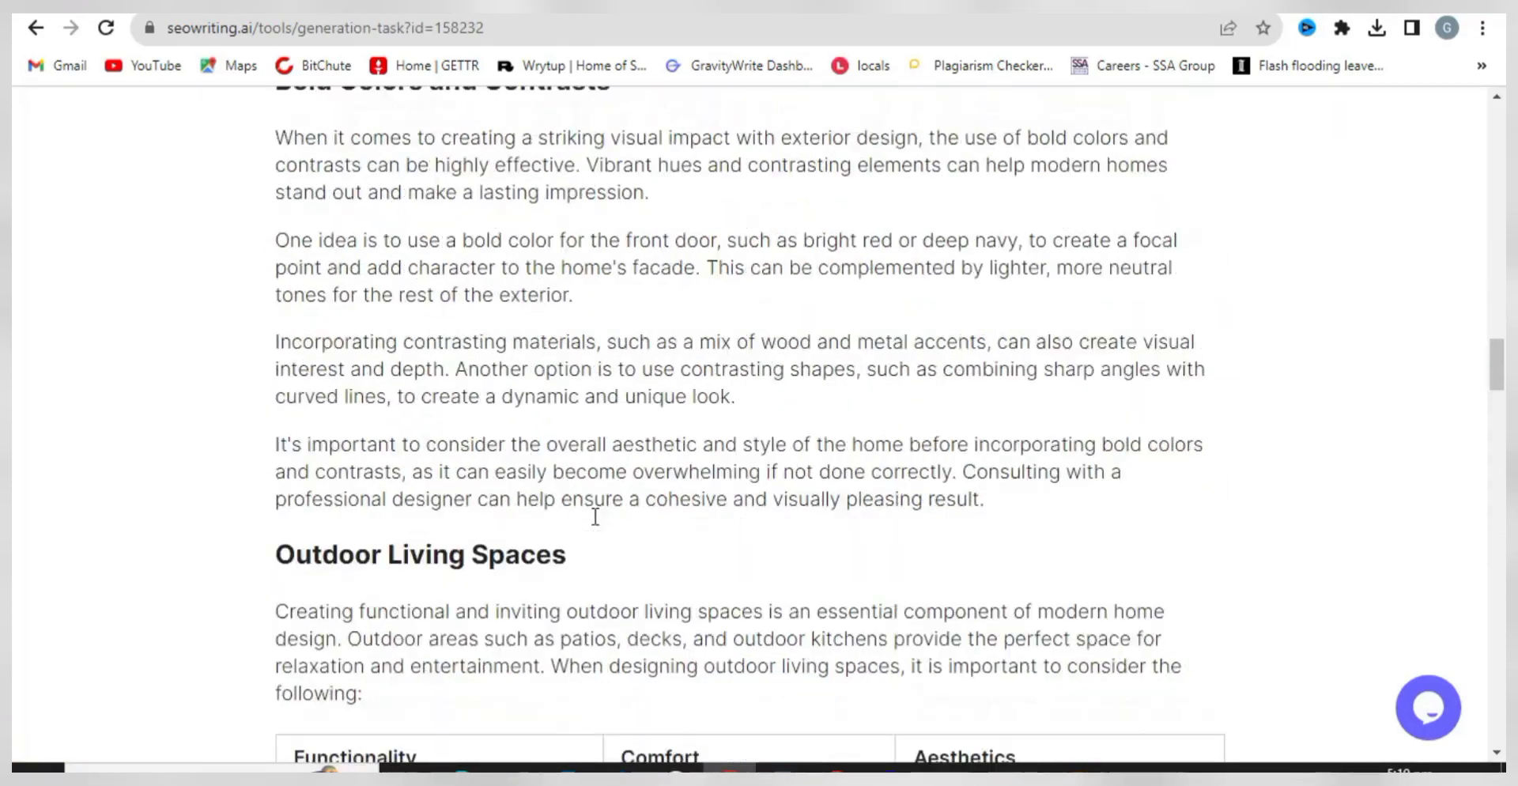
{"action": "scroll", "coordinate": [595, 518], "scroll_direction": "up", "scroll_amount": 15}
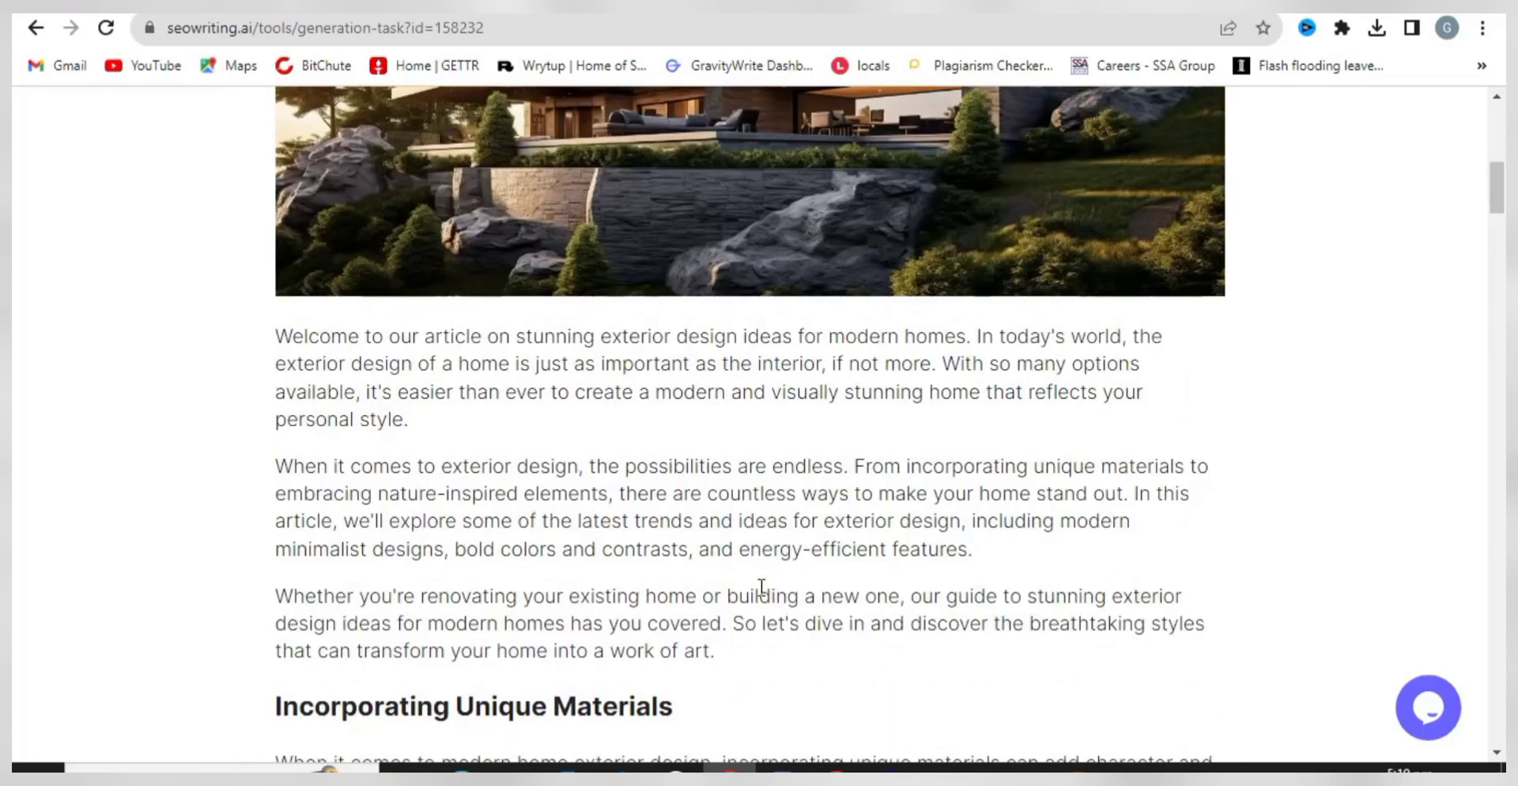
{"action": "scroll", "coordinate": [643, 530], "scroll_direction": "up", "scroll_amount": 7}
{"action": "scroll", "coordinate": [715, 554], "scroll_direction": "down", "scroll_amount": 2}
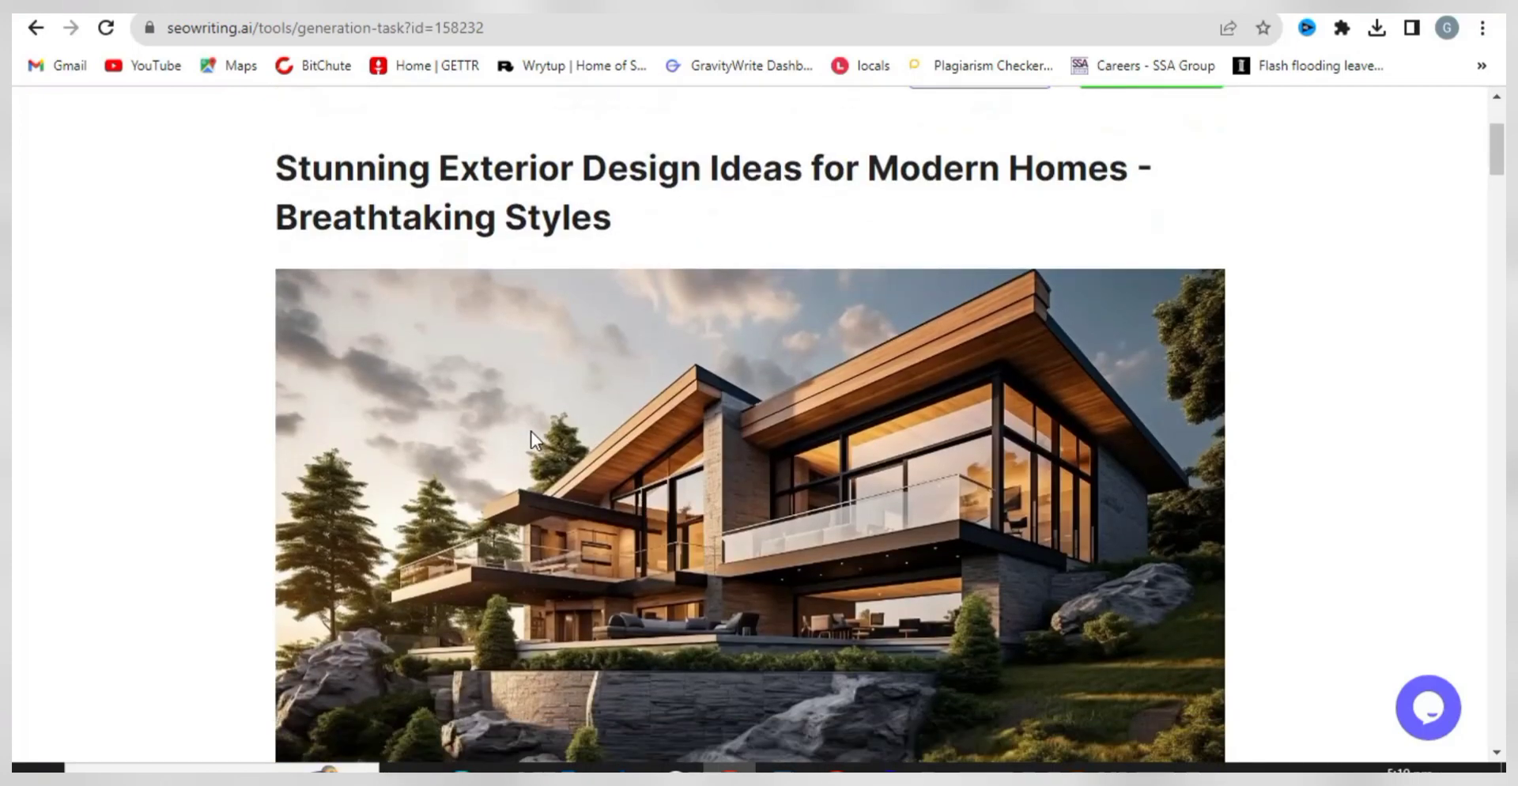
- Save the SEOWriting.AI article's hero house image to the Downloads folder
{"action": "right_click", "coordinate": [595, 304]}
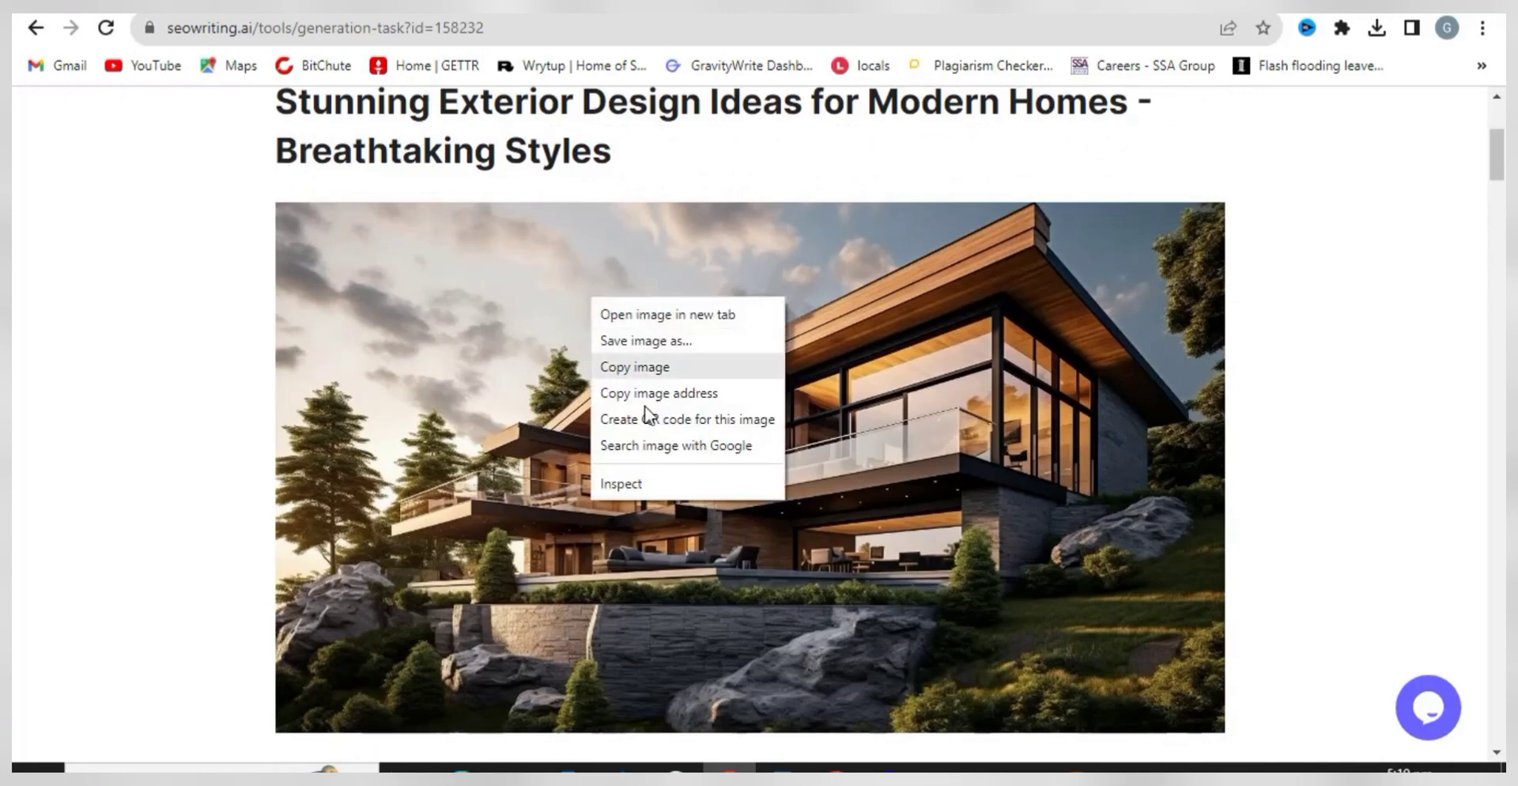
{"action": "left_click", "coordinate": [652, 349]}
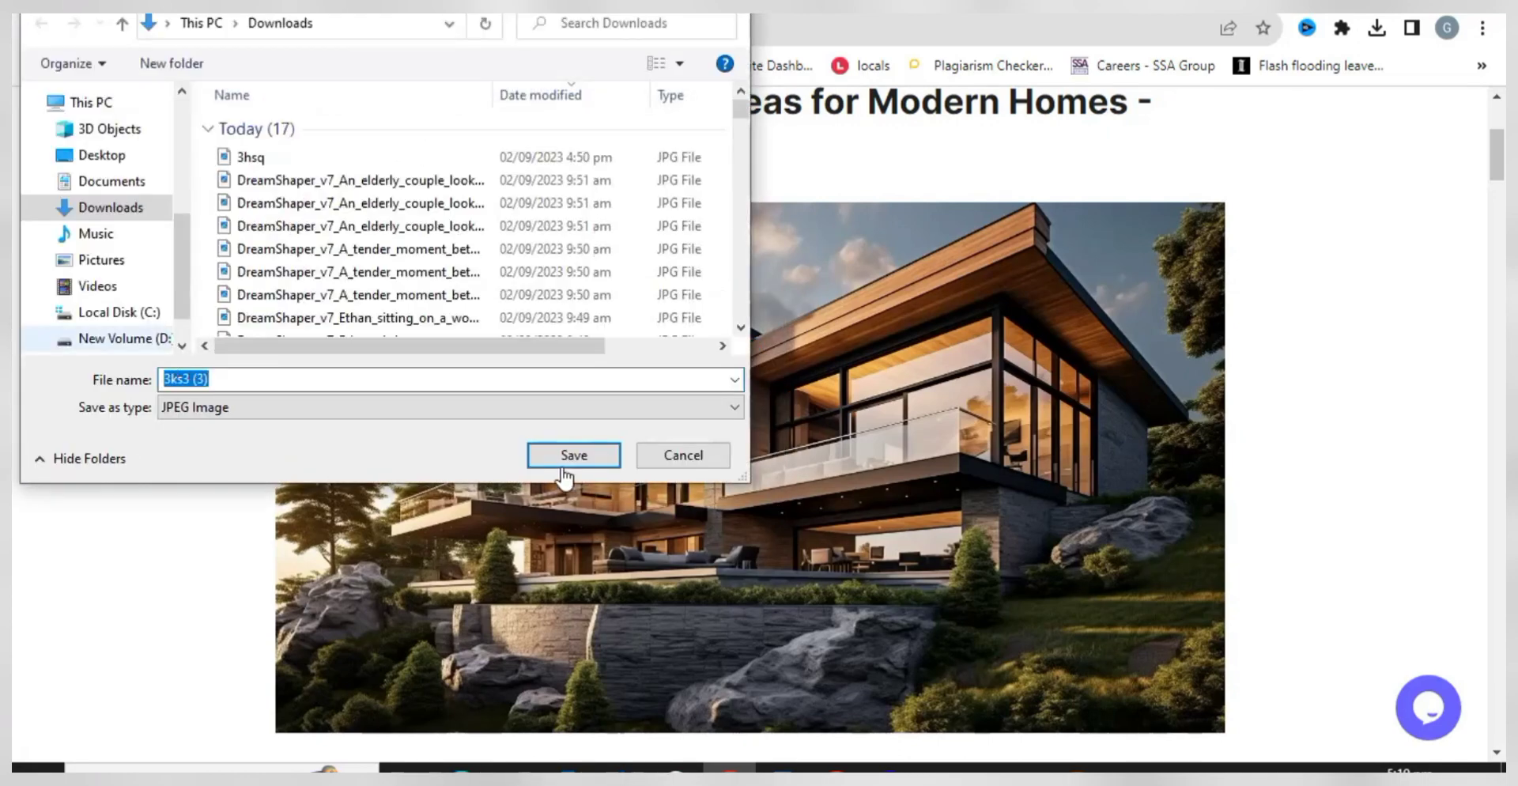
{"action": "left_click", "coordinate": [576, 449]}
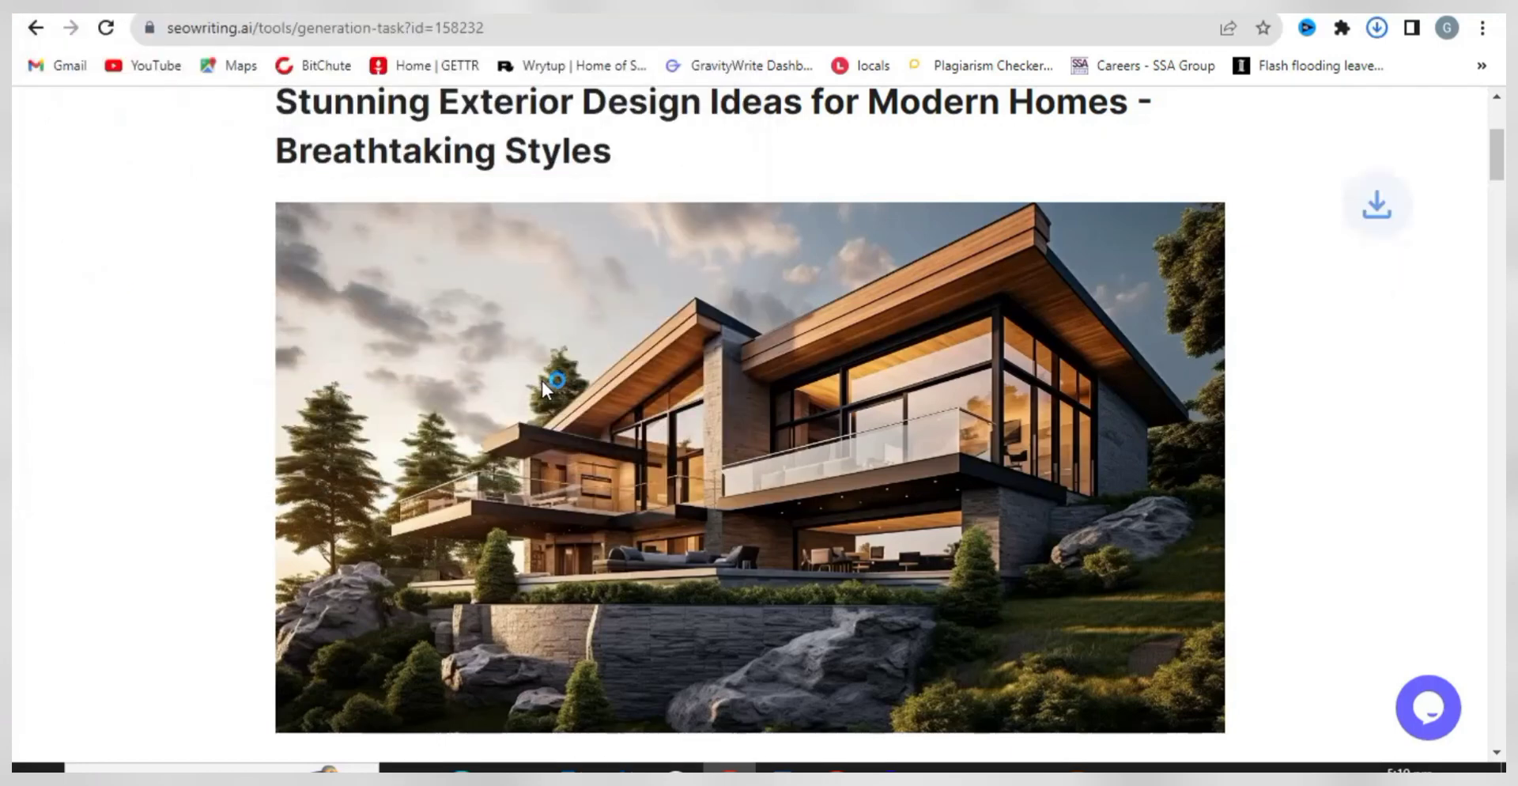
- Copy the article title 'Stunning Exterior Design Ideas for Modern Homes - Breathtaking Styles'
{"action": "scroll", "coordinate": [541, 378], "scroll_direction": "up", "scroll_amount": 3}
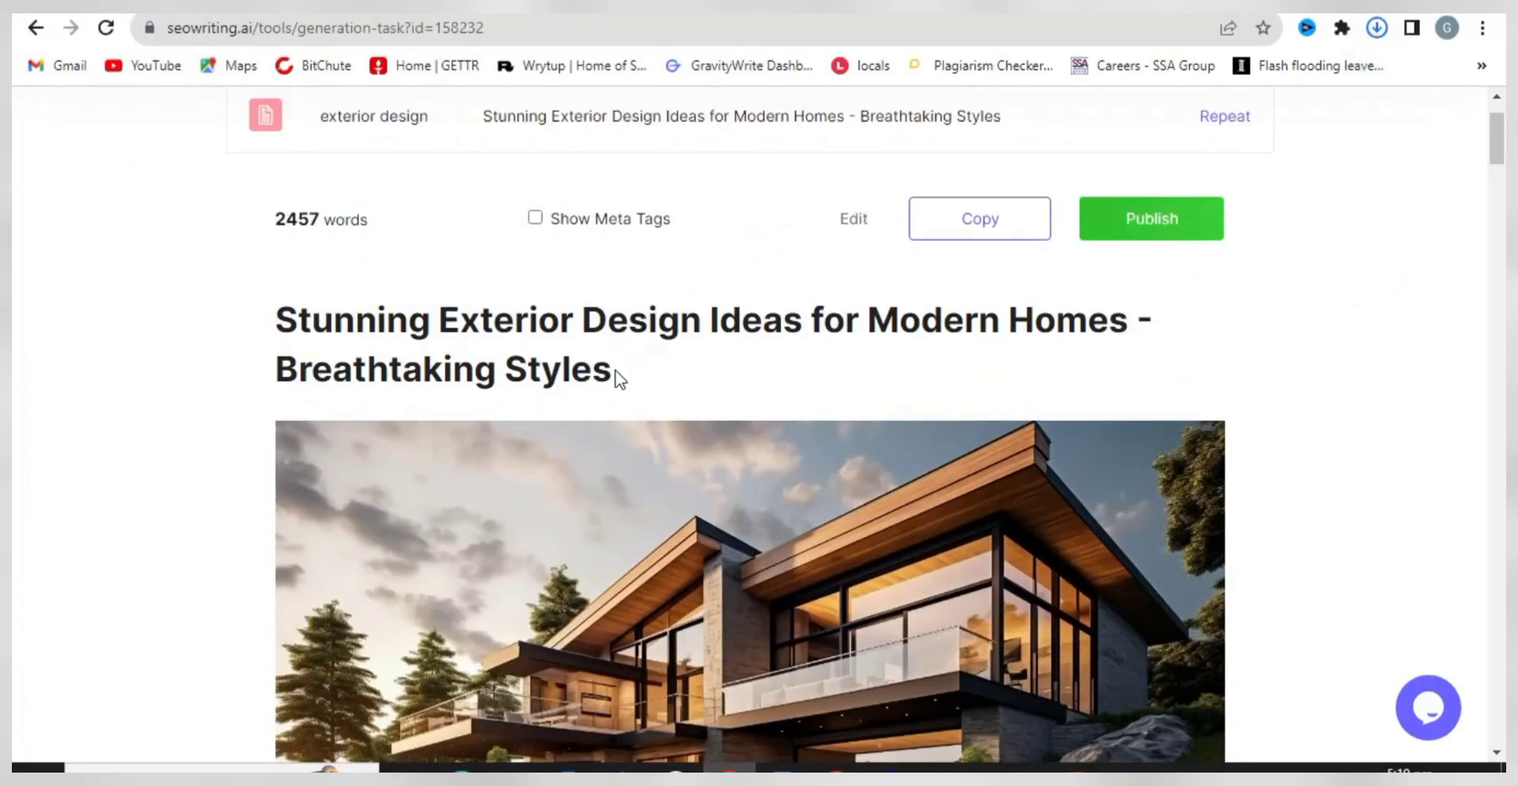
{"action": "left_click_drag", "start_coordinate": [615, 378], "coordinate": [286, 330]}
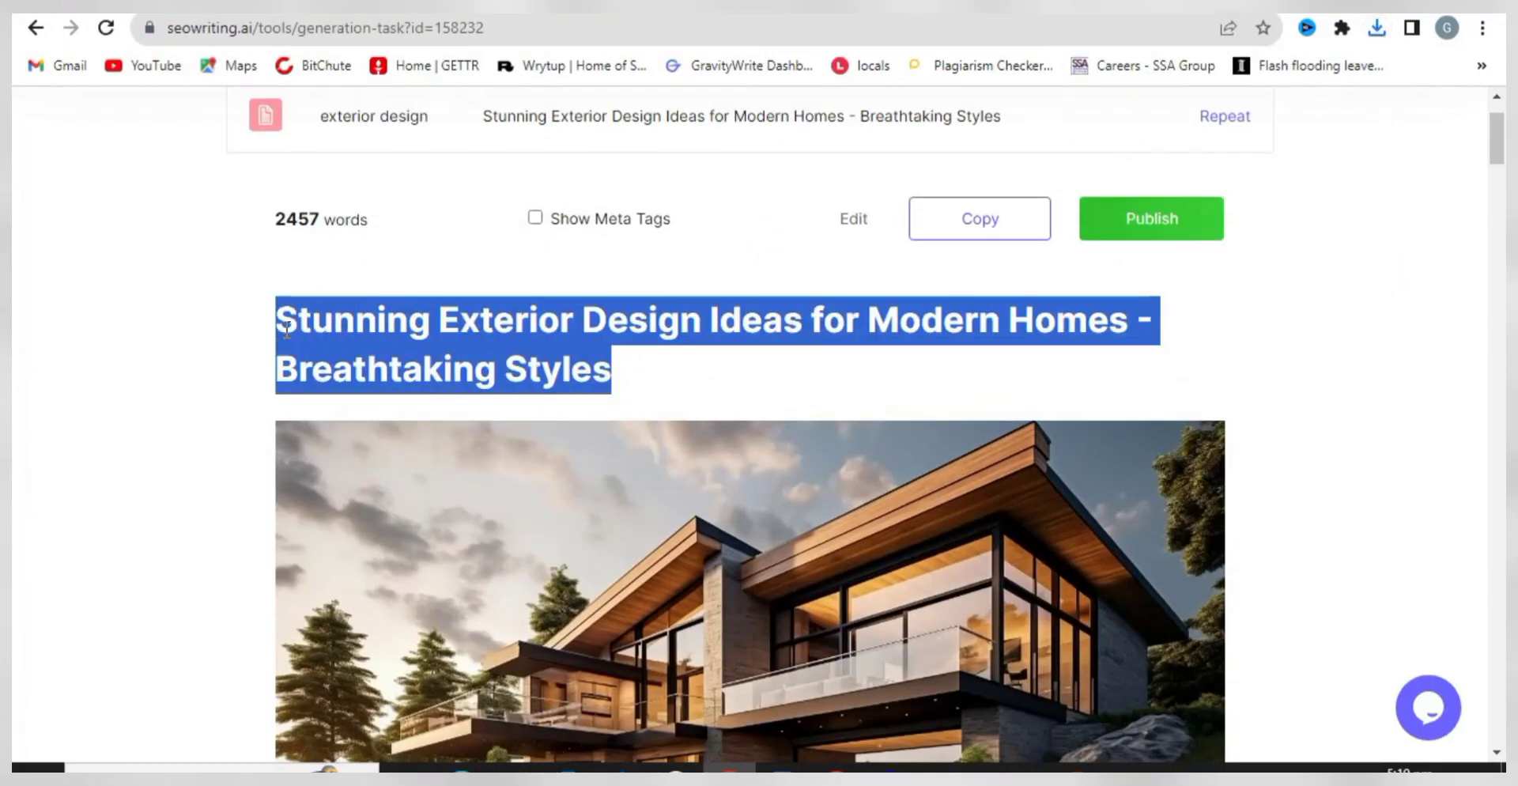
{"action": "right_click", "coordinate": [354, 317]}
{"action": "left_click", "coordinate": [393, 335]}
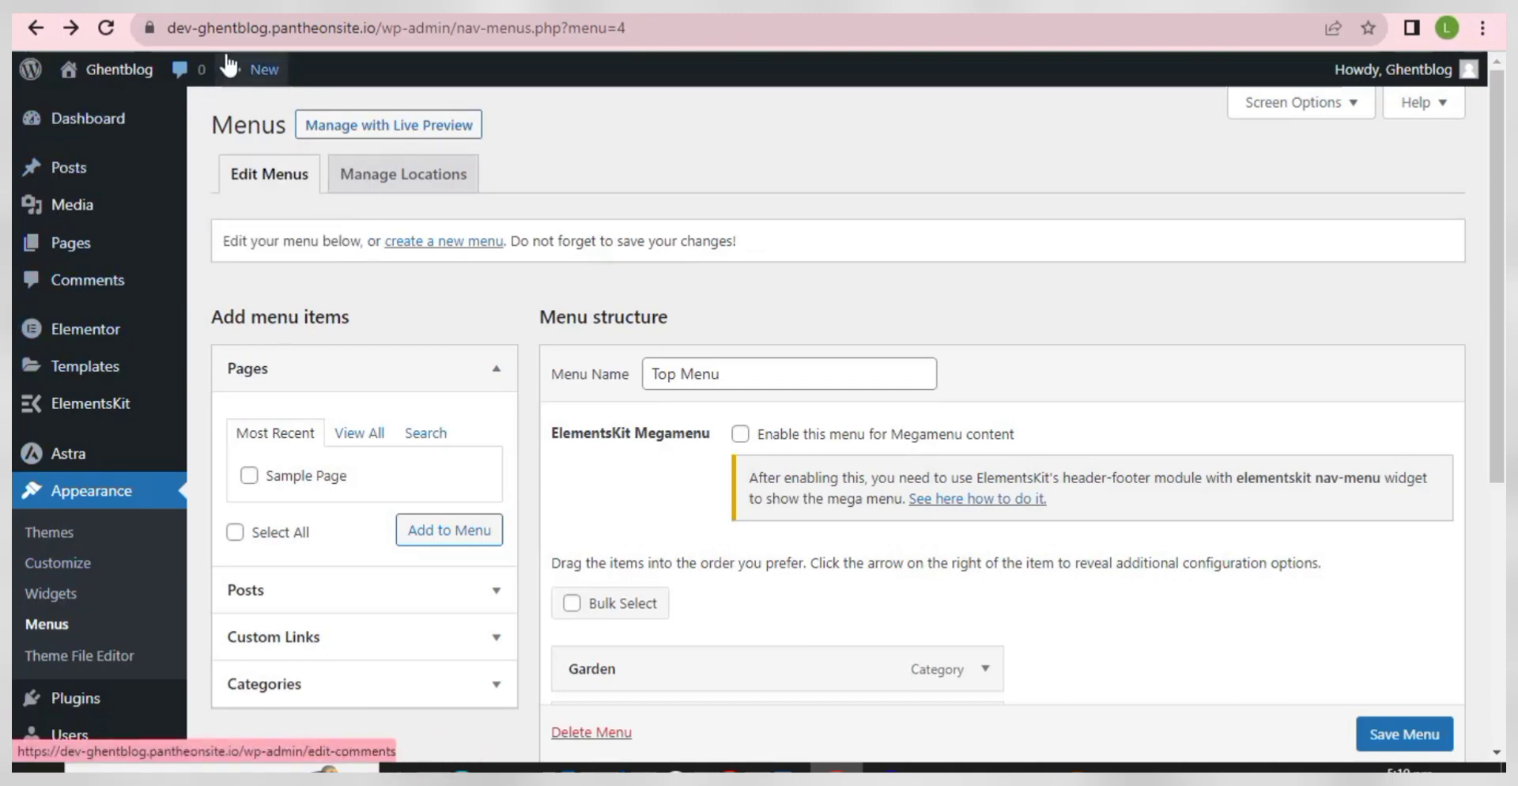
- From the WordPress admin sidebar, use Posts > Add New to open a blank post
{"action": "mouse_move", "coordinate": [235, 69]}
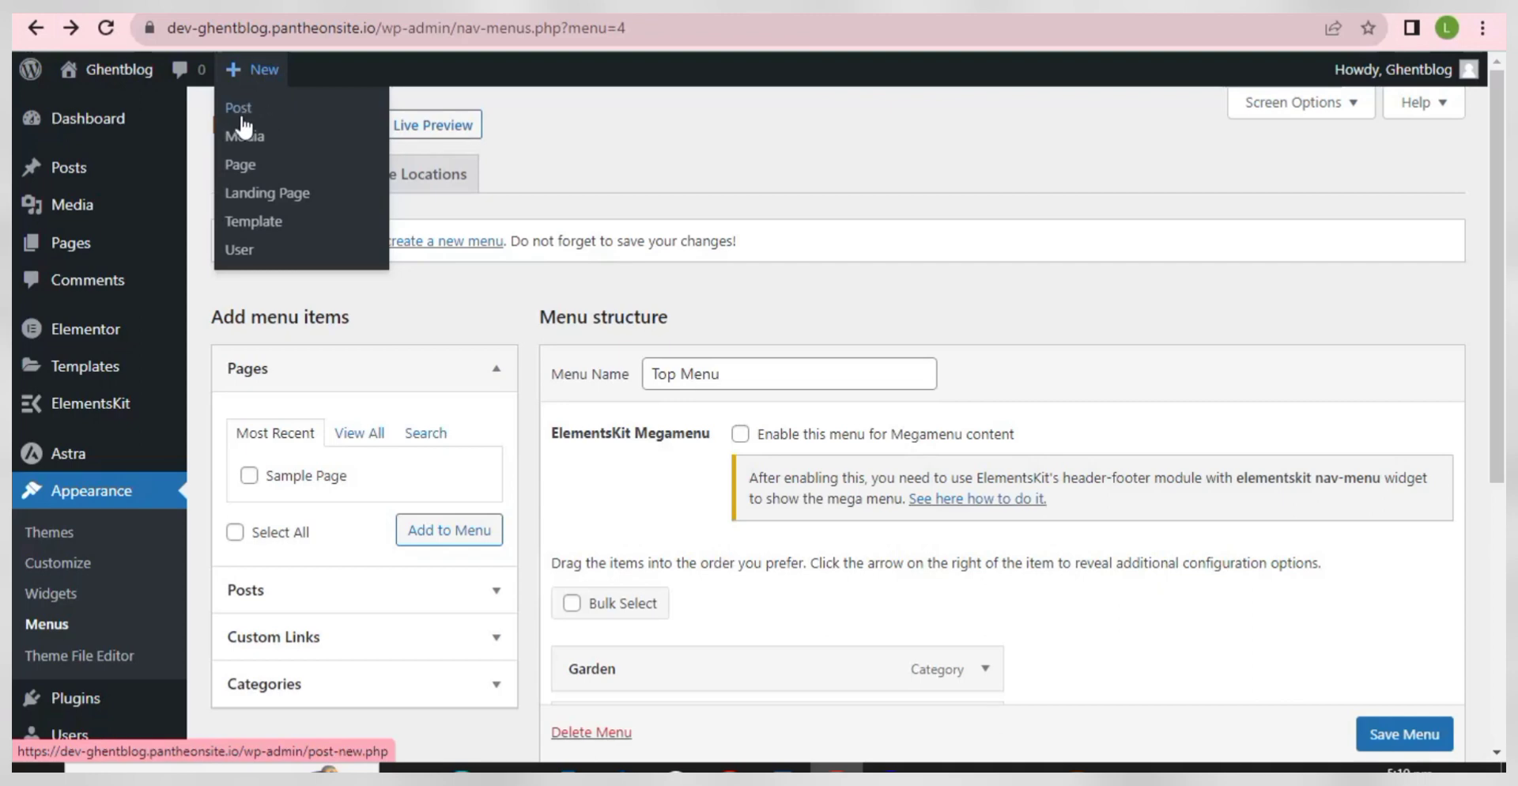
{"action": "mouse_move", "coordinate": [119, 170]}
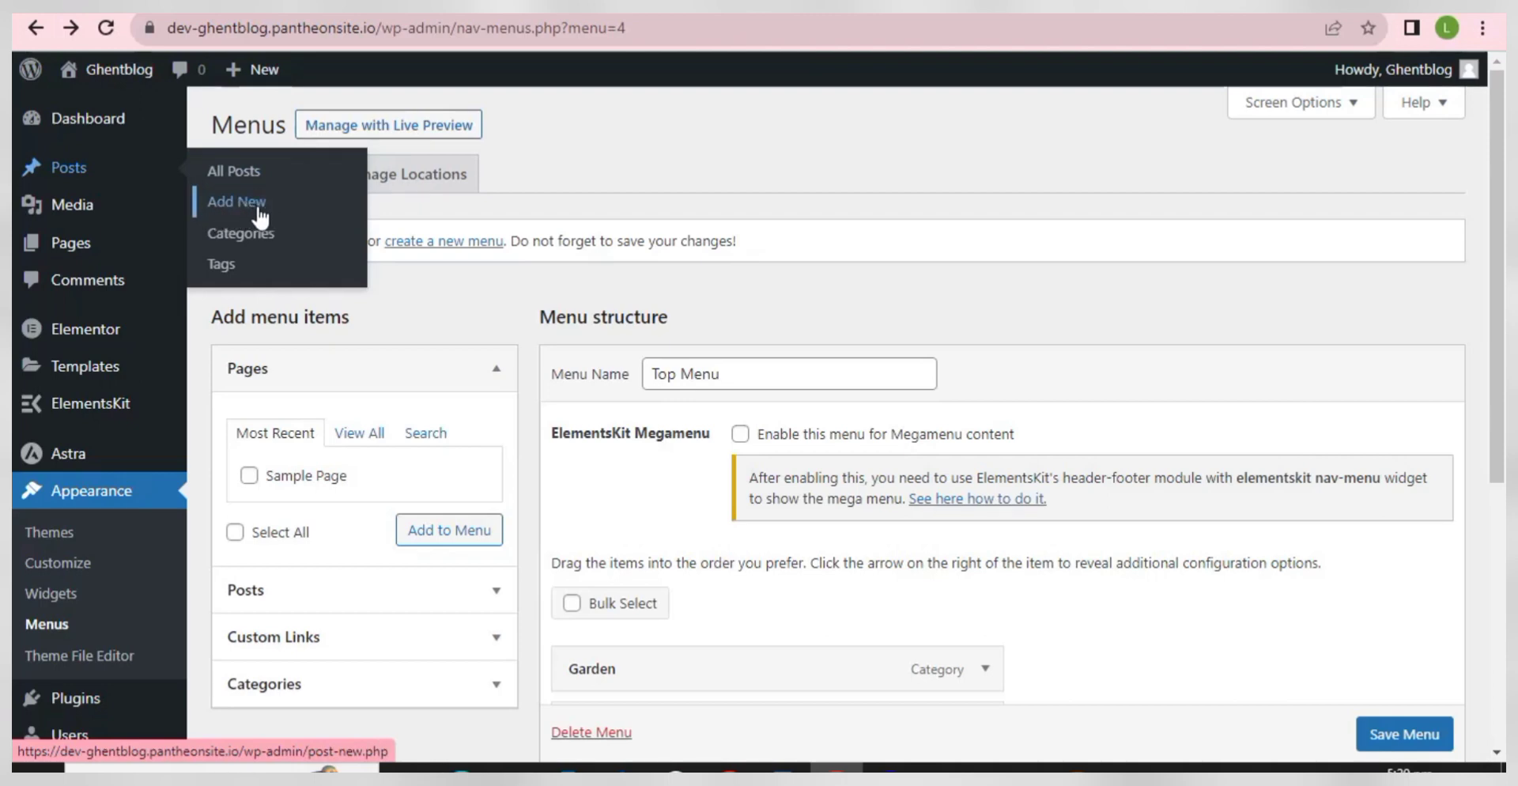
{"action": "left_click", "coordinate": [242, 213]}
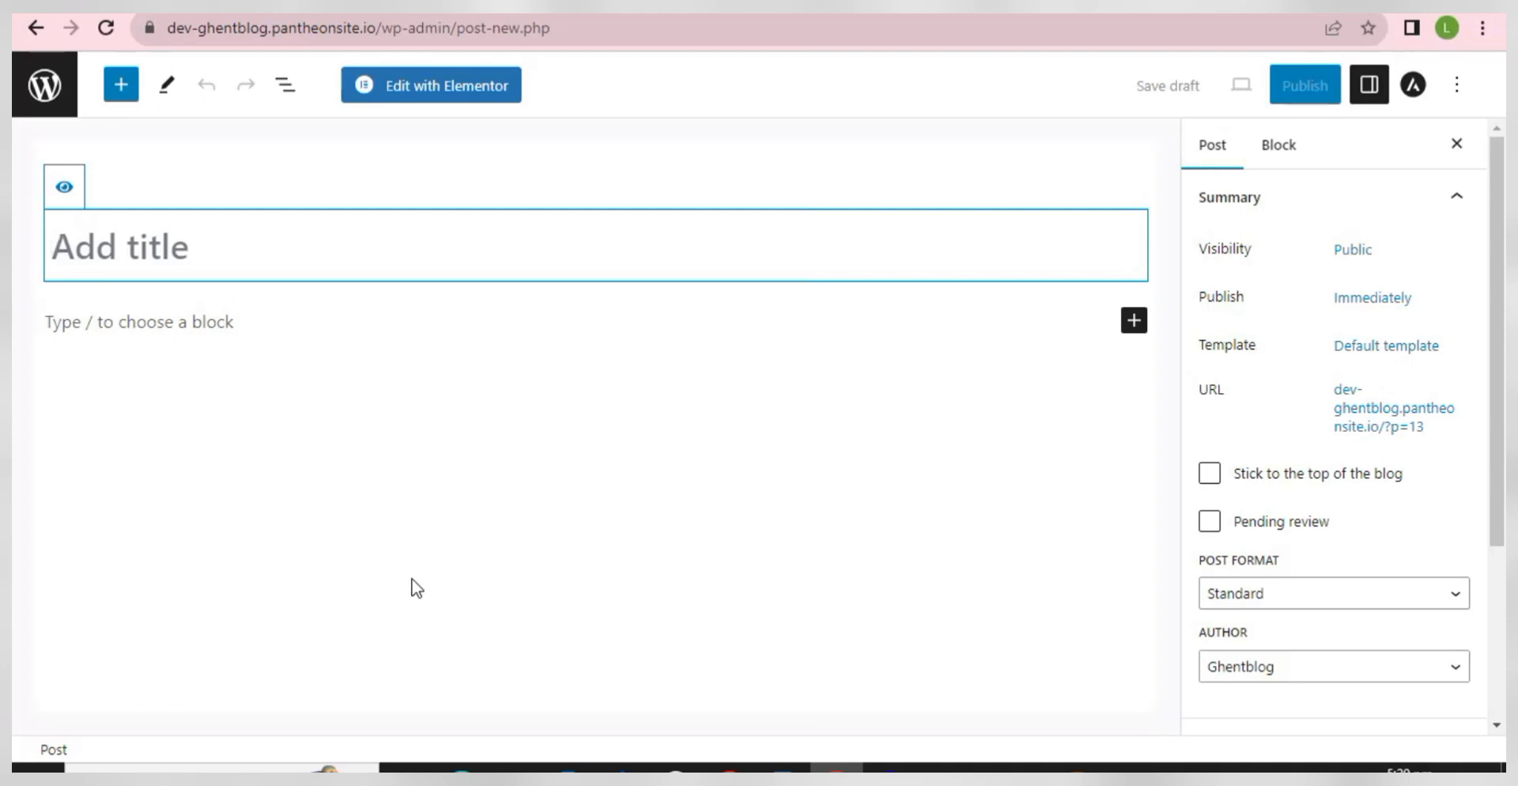
- Paste the copied exterior design title into the post title and add an empty paragraph block
{"action": "right_click", "coordinate": [174, 250]}
{"action": "left_click", "coordinate": [228, 422]}
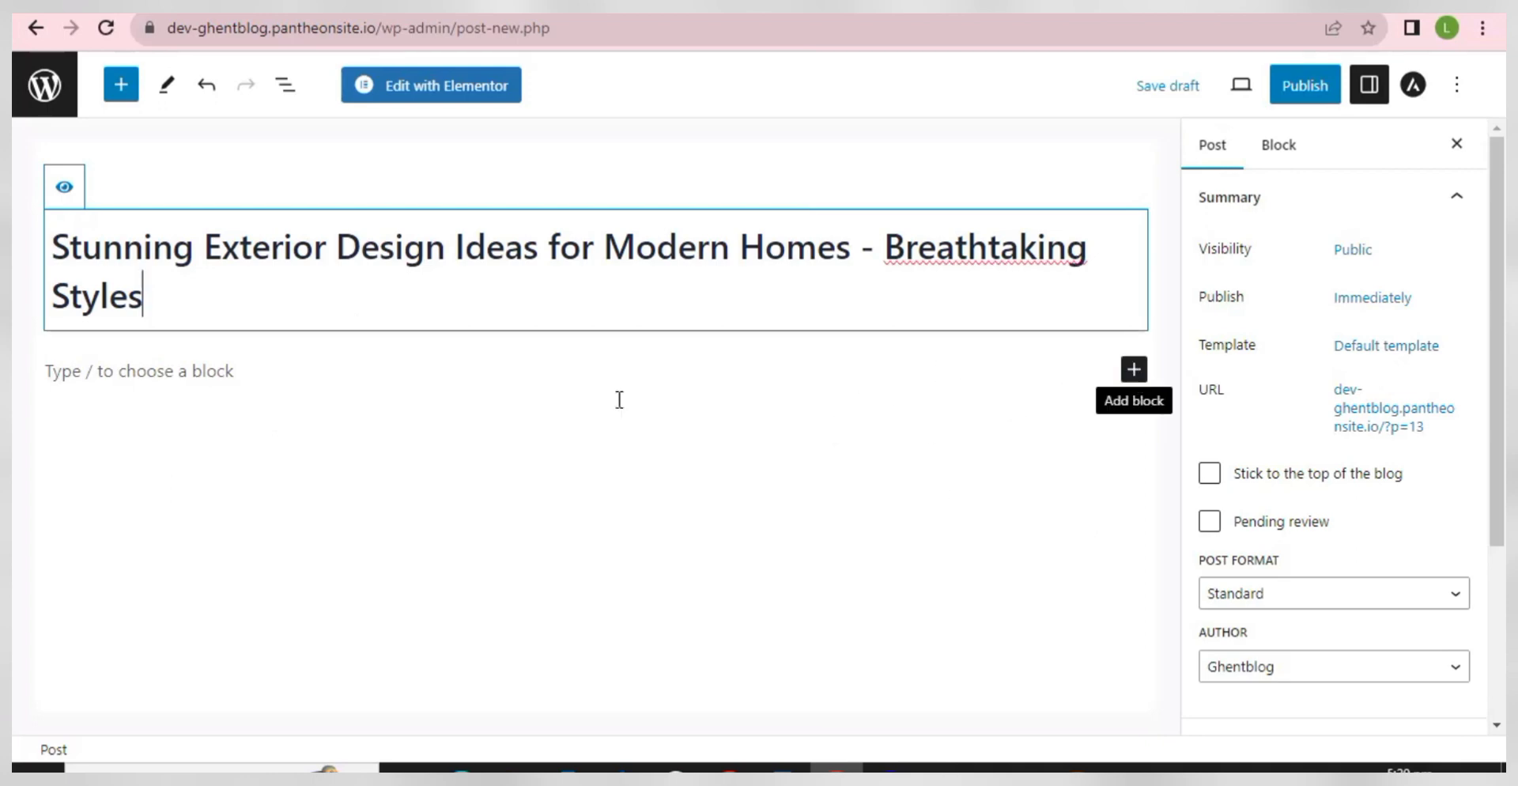
{"action": "left_click", "coordinate": [1134, 369]}
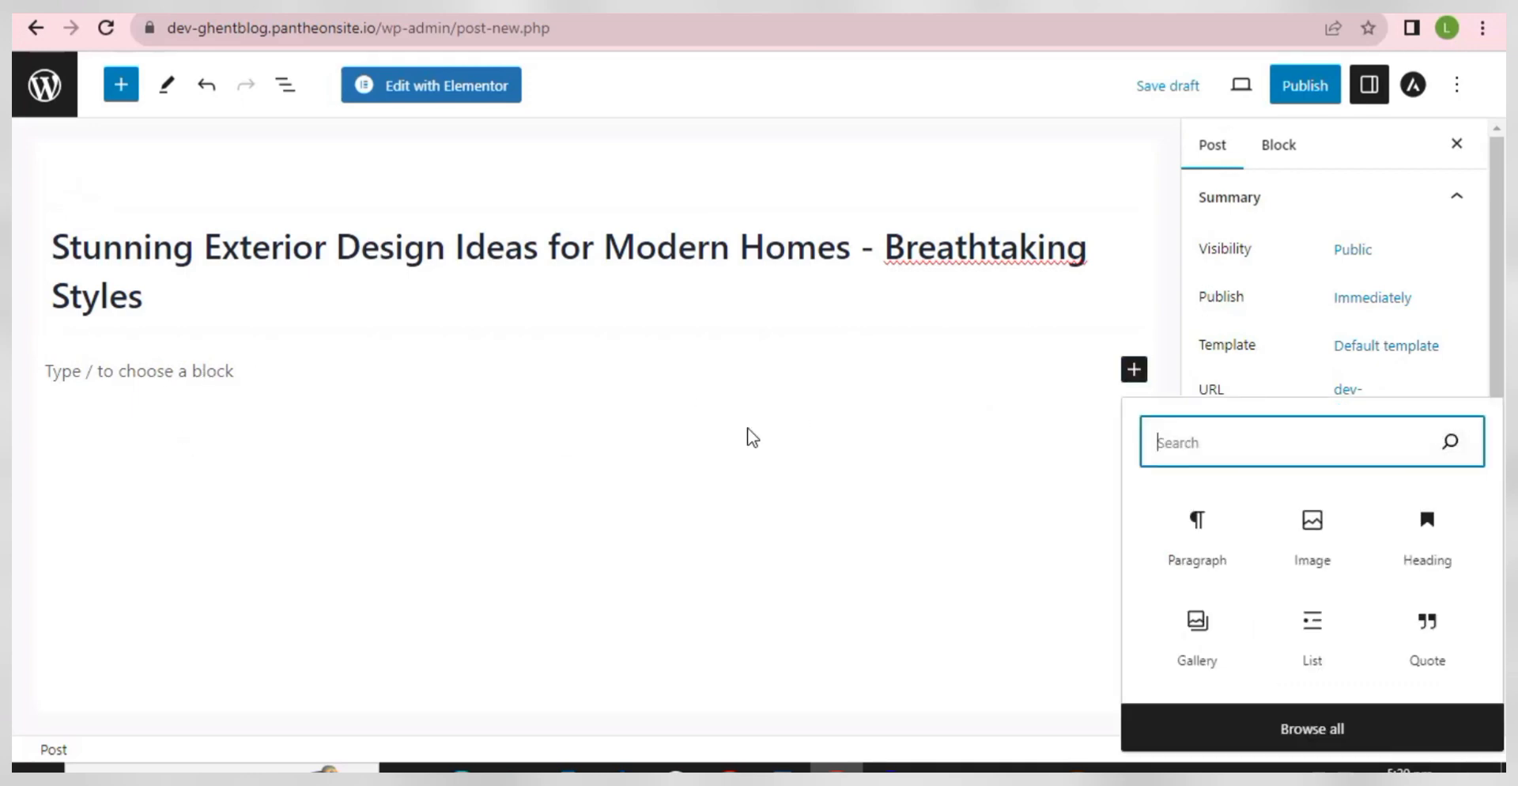
{"action": "left_click", "coordinate": [297, 359]}
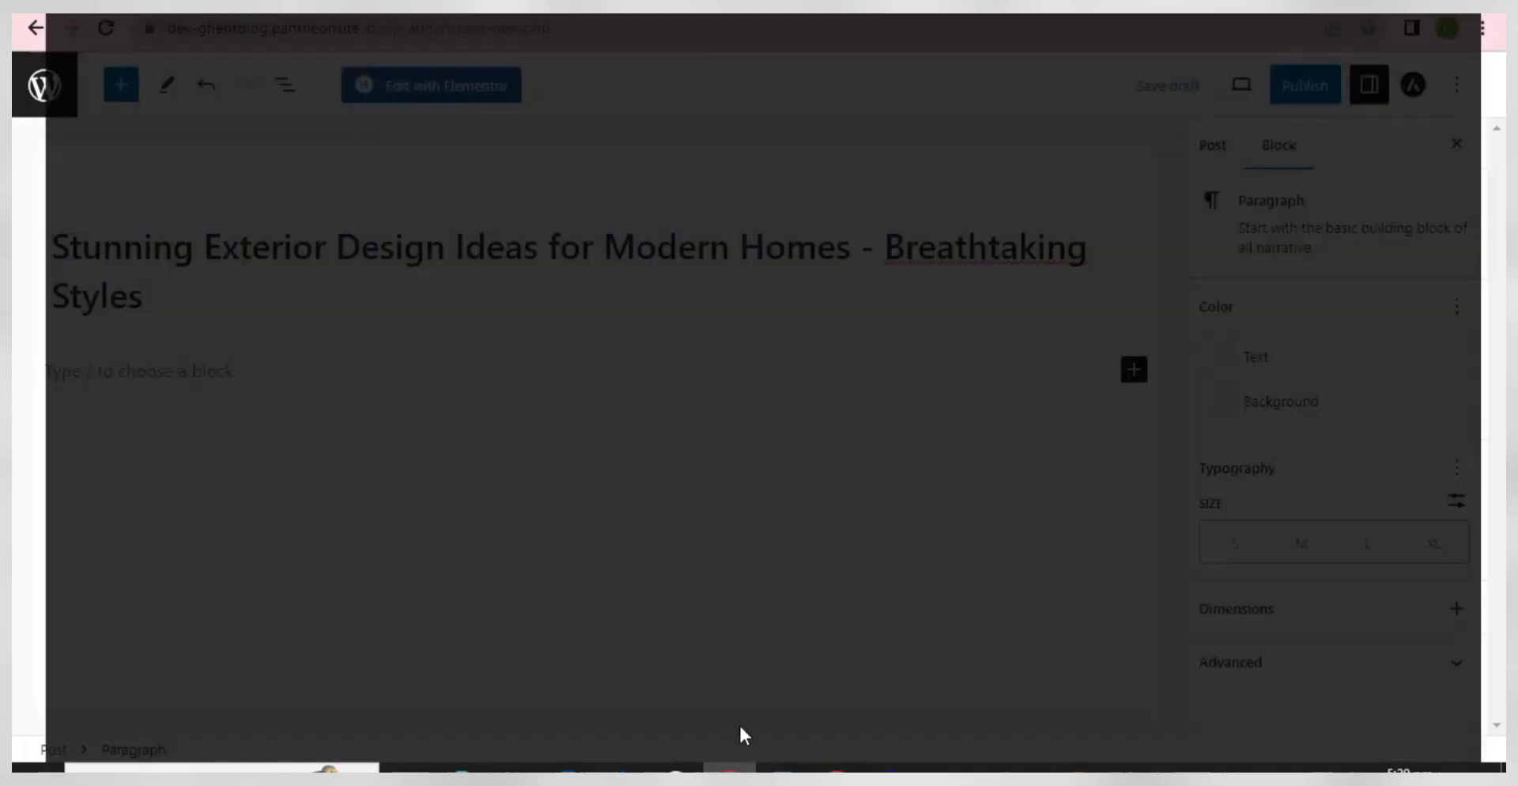
- Copy the article's first two introductory paragraphs from SEOWriting.ai and paste them into the paragraph block
{"action": "left_click", "coordinate": [739, 723]}
{"action": "scroll", "coordinate": [619, 472], "scroll_direction": "down", "scroll_amount": 6}
{"action": "scroll", "coordinate": [611, 483], "scroll_direction": "down", "scroll_amount": 2}
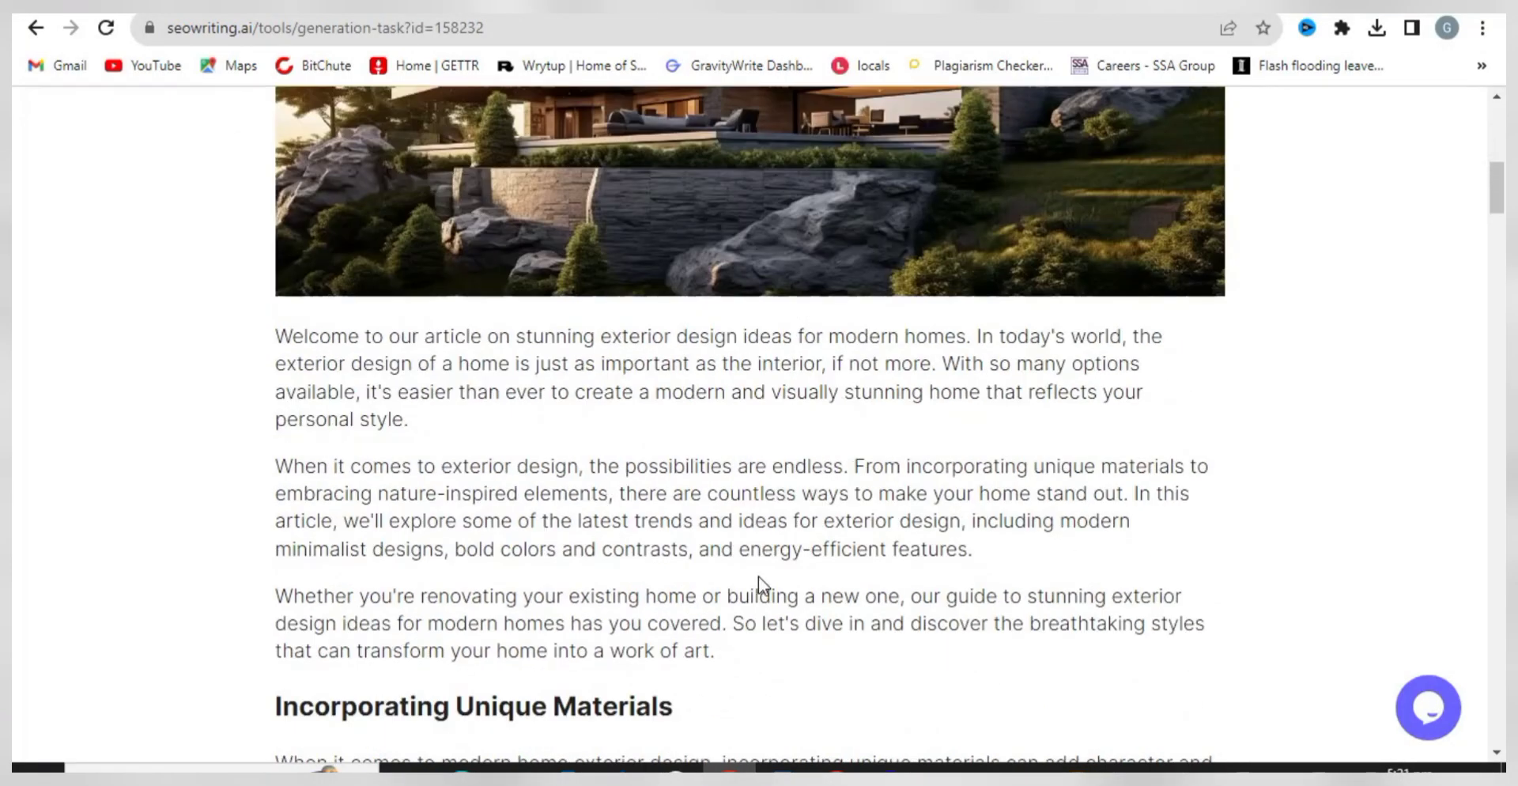
{"action": "left_click_drag", "start_coordinate": [972, 550], "coordinate": [261, 331]}
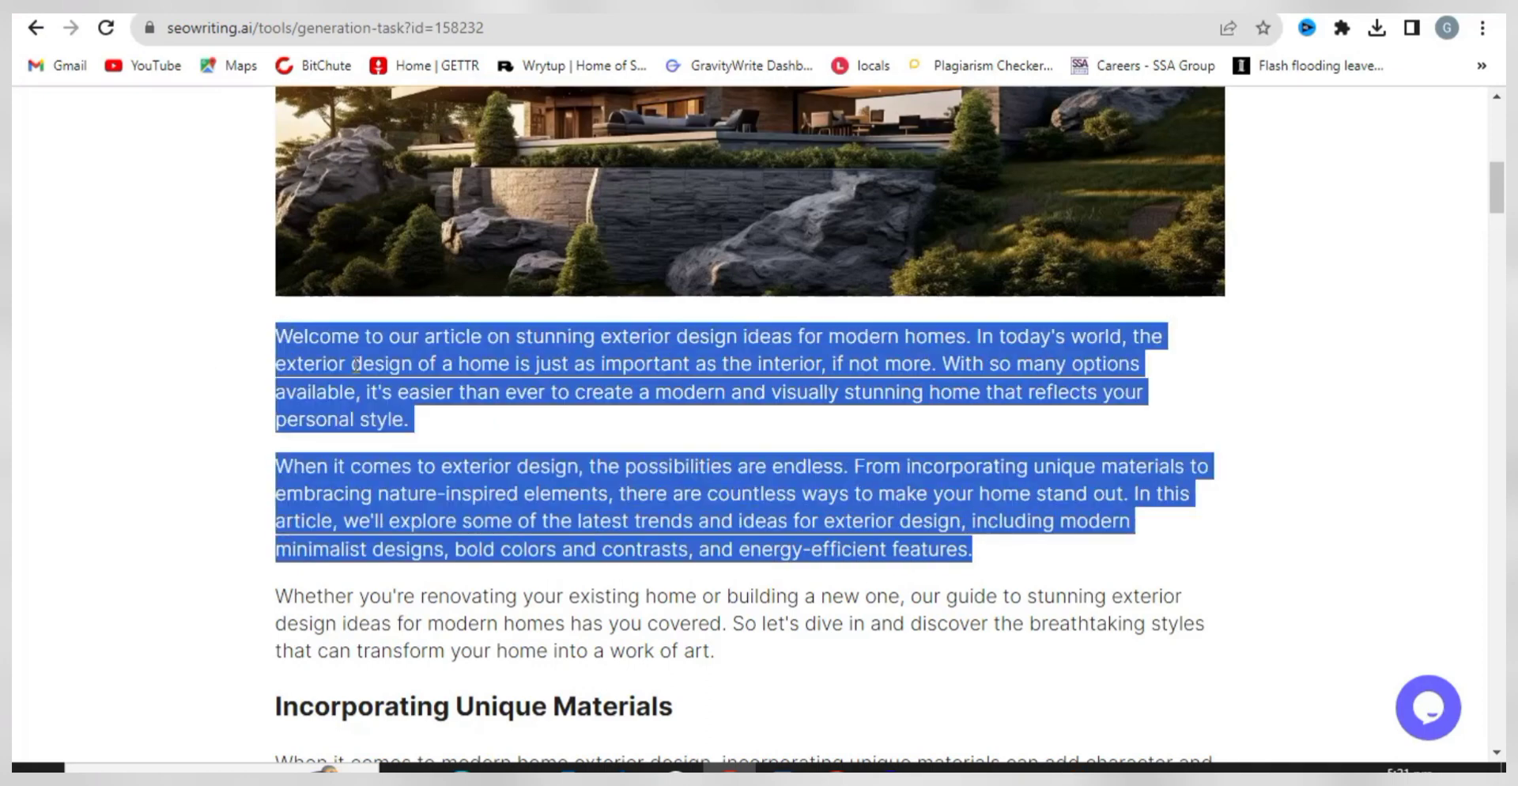
{"action": "right_click", "coordinate": [355, 368]}
{"action": "left_click", "coordinate": [404, 383]}
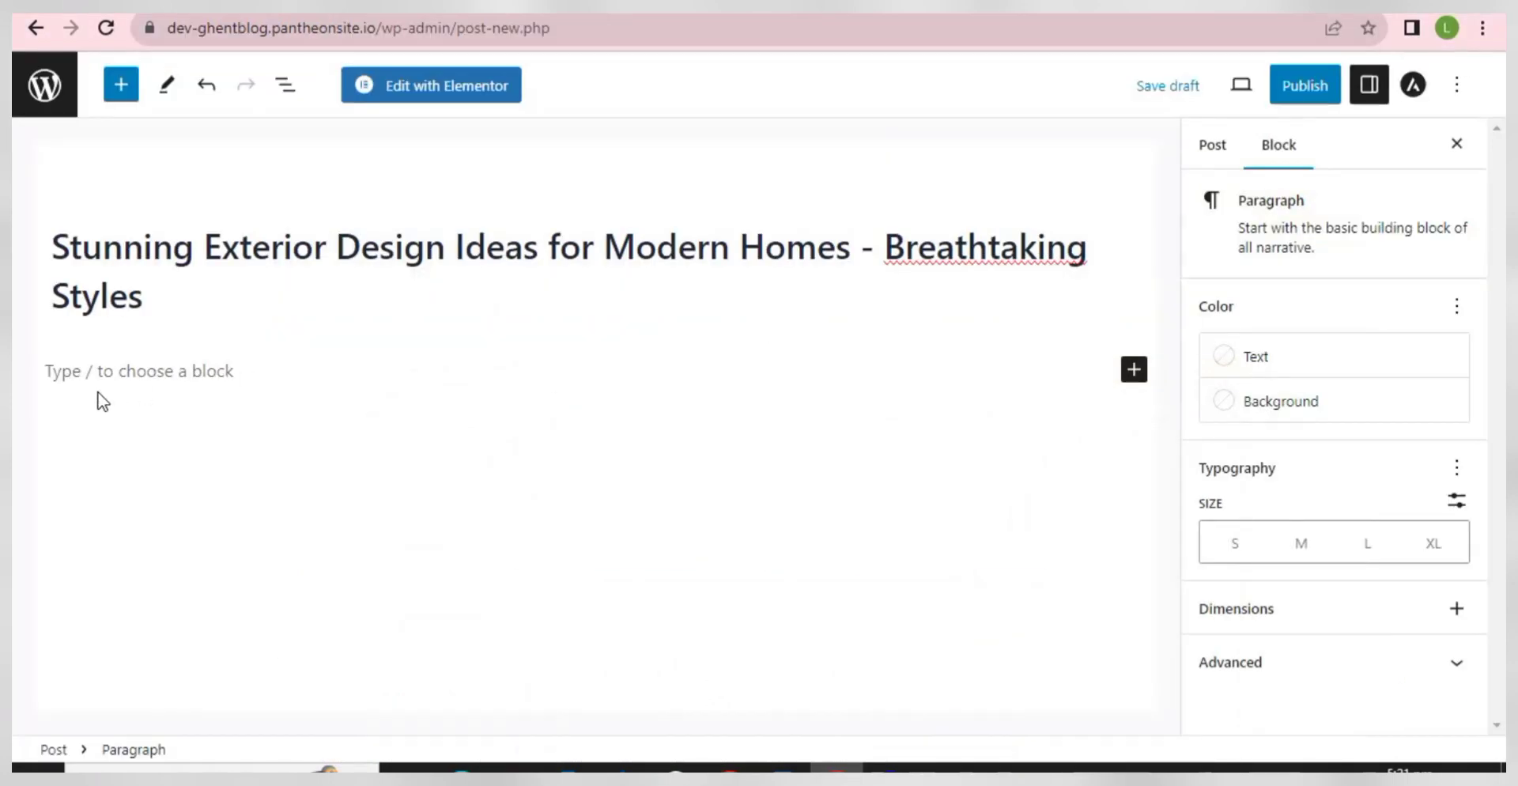
{"action": "right_click", "coordinate": [86, 371]}
{"action": "left_click", "coordinate": [149, 543]}
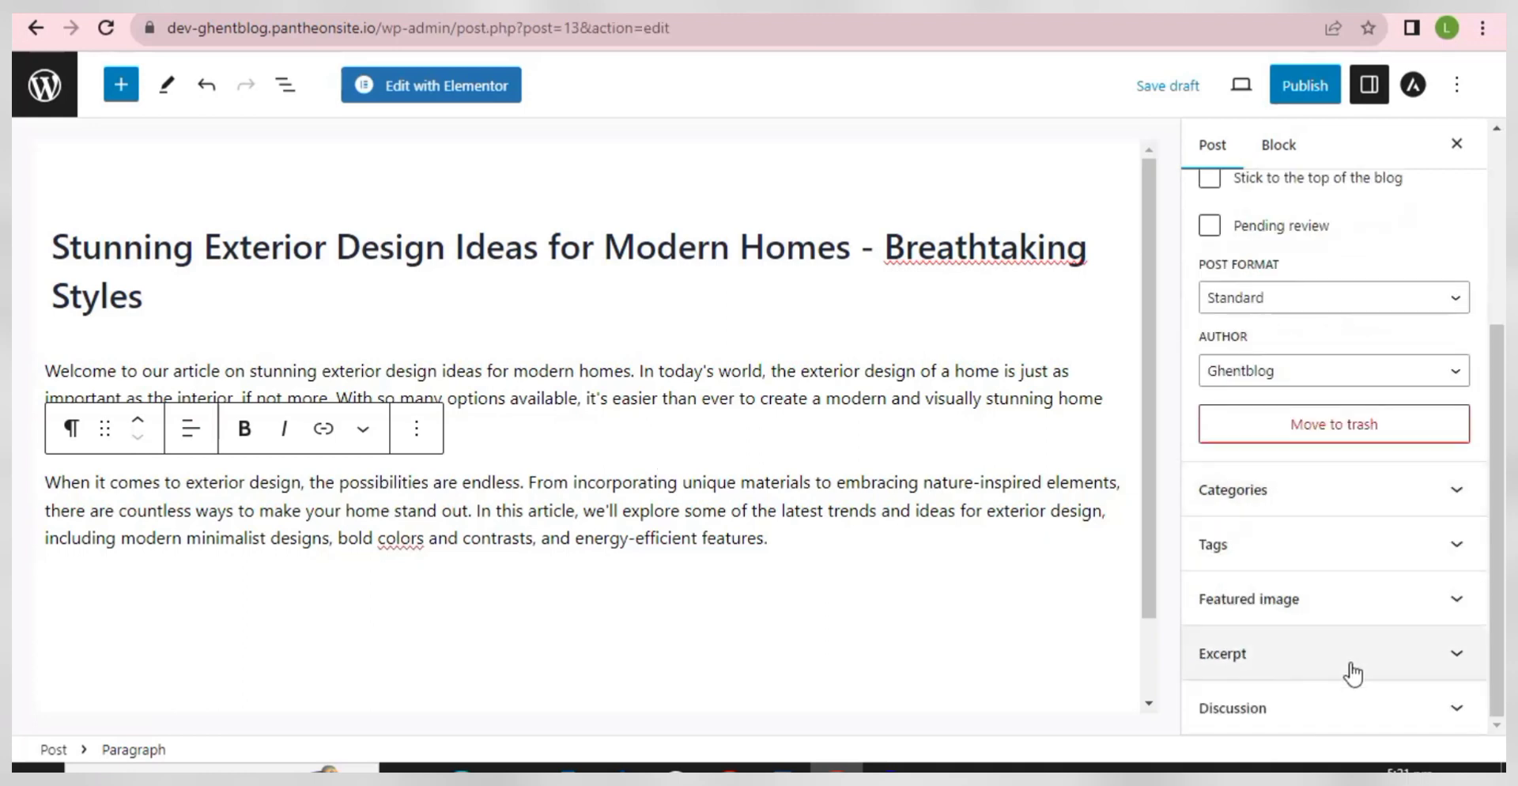
- Upload 3ks3 (3) from Downloads and set it as the post's featured image
{"action": "left_click", "coordinate": [1351, 615]}
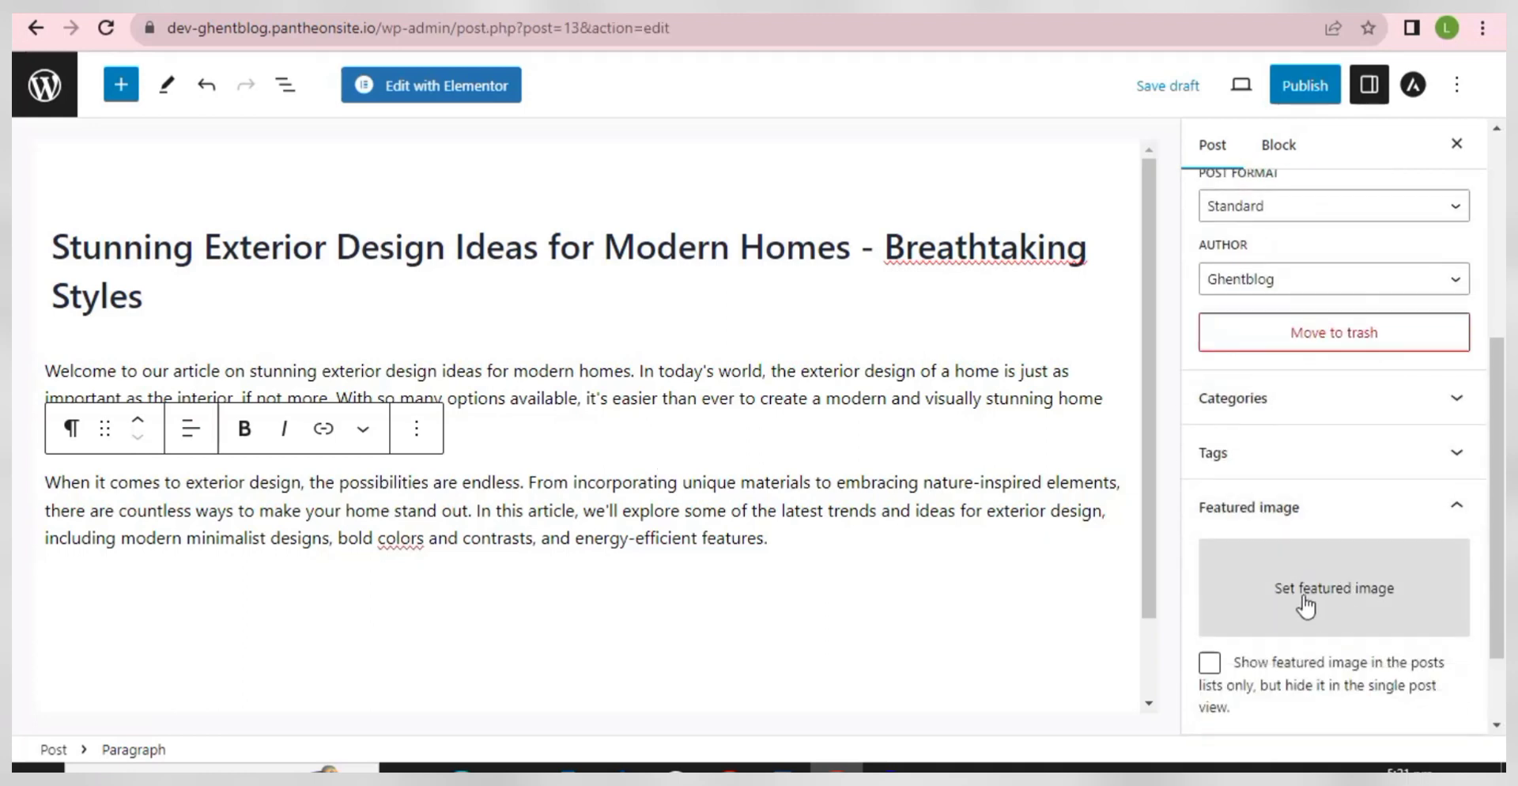
{"action": "left_click", "coordinate": [1271, 609]}
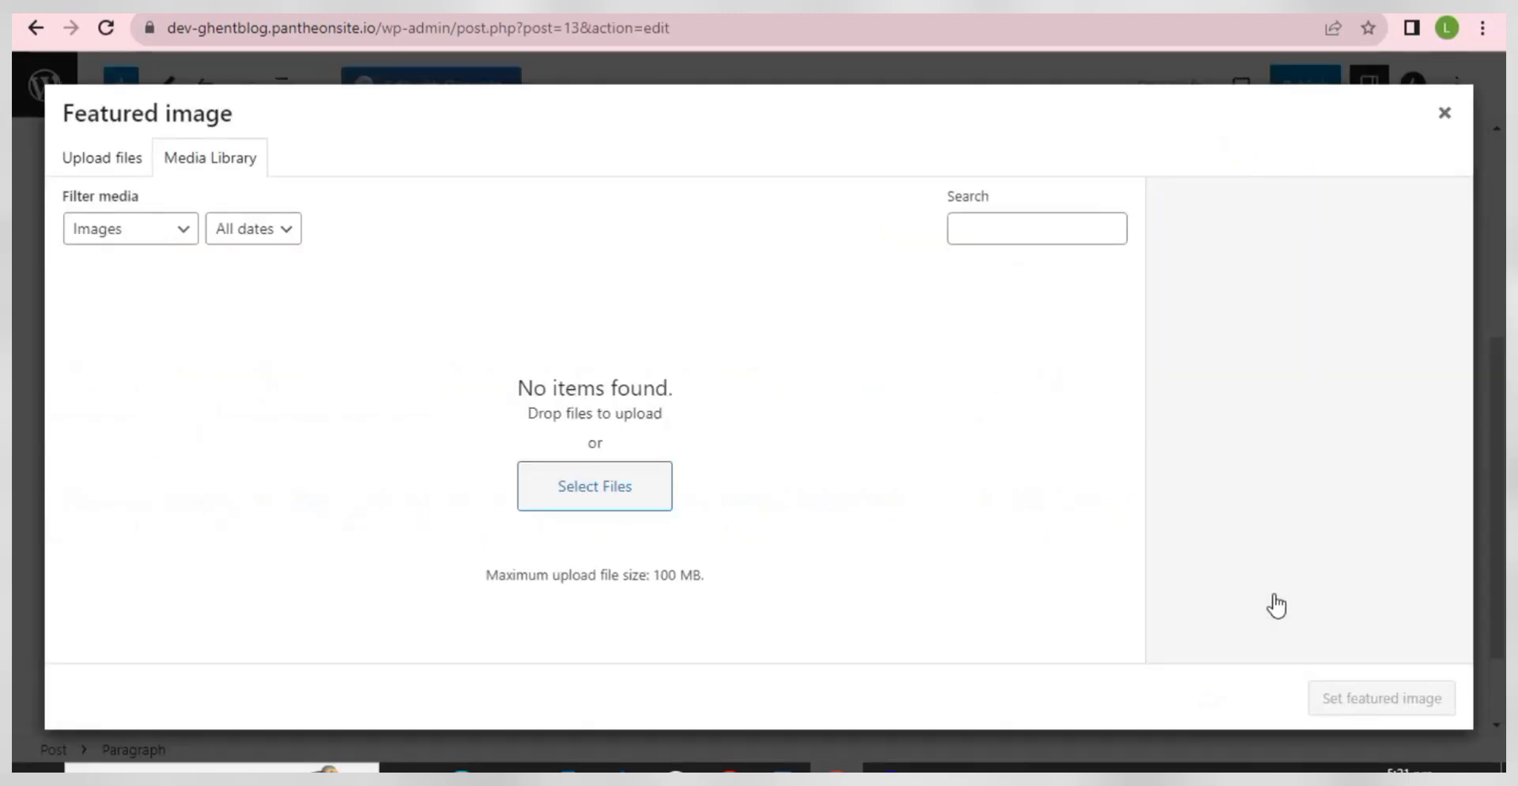
{"action": "left_click", "coordinate": [117, 164]}
{"action": "left_click", "coordinate": [759, 440]}
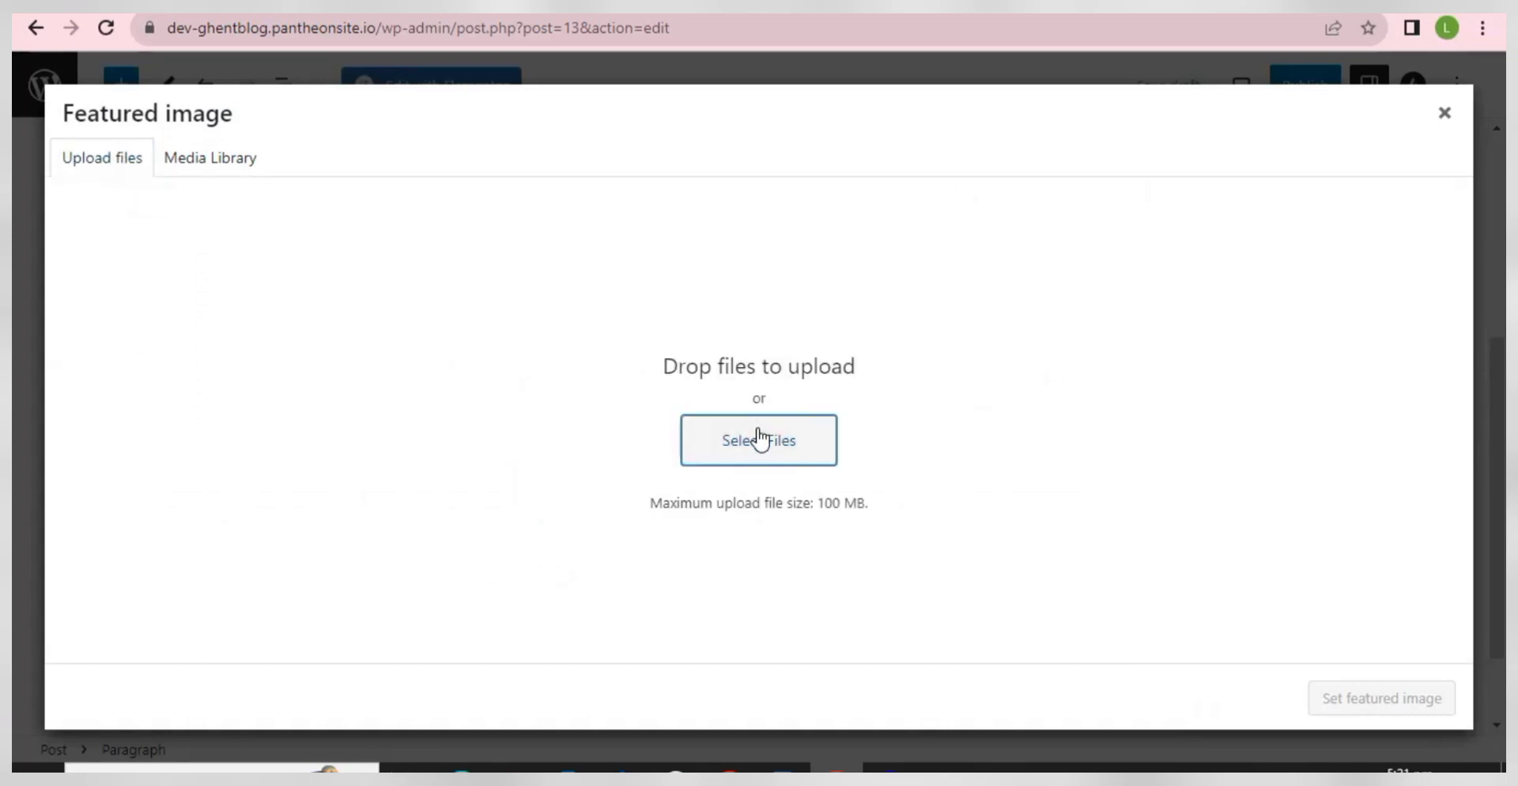
{"action": "left_click", "coordinate": [759, 439]}
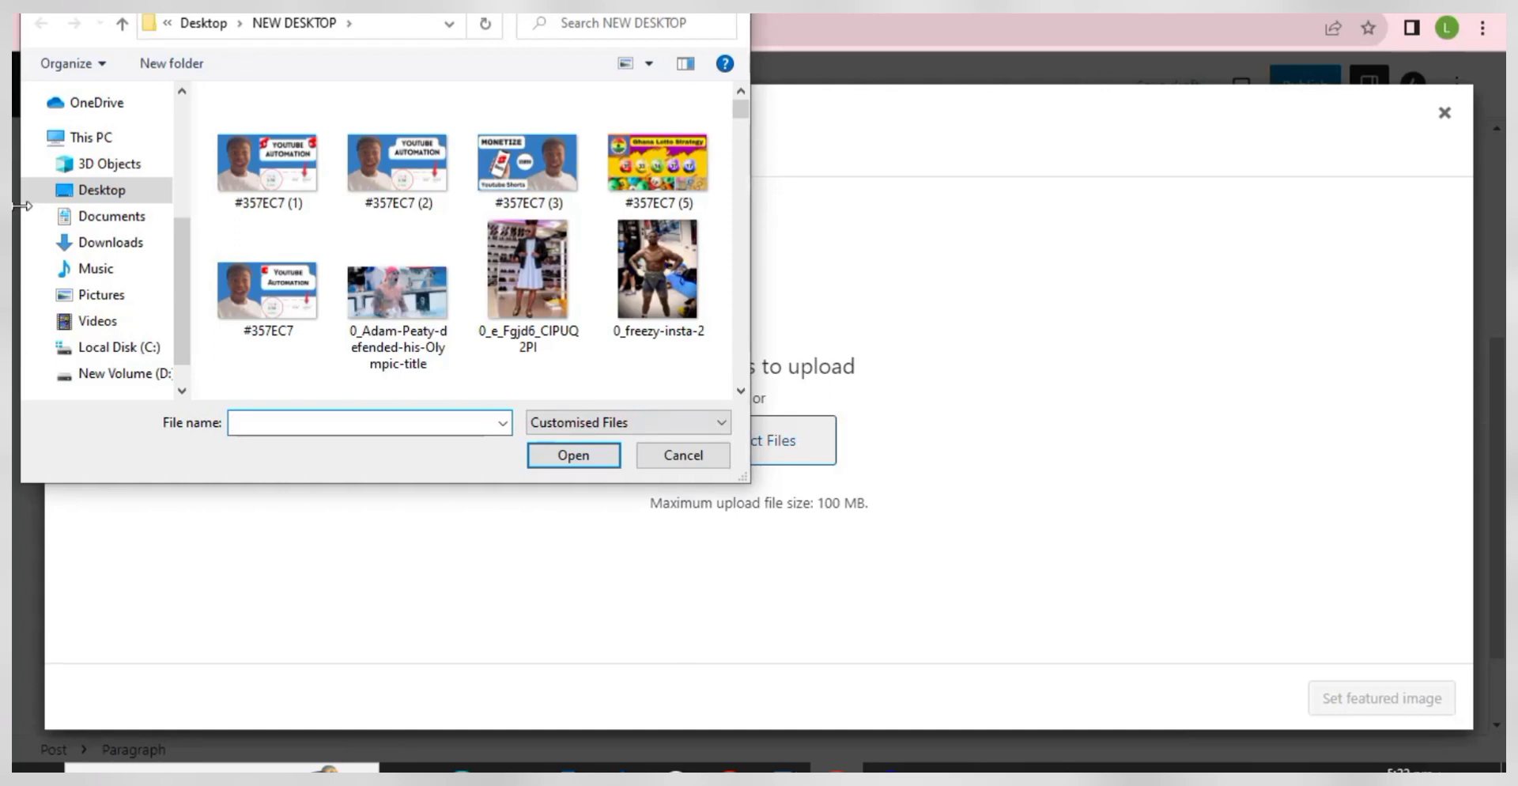
{"action": "left_click", "coordinate": [125, 243]}
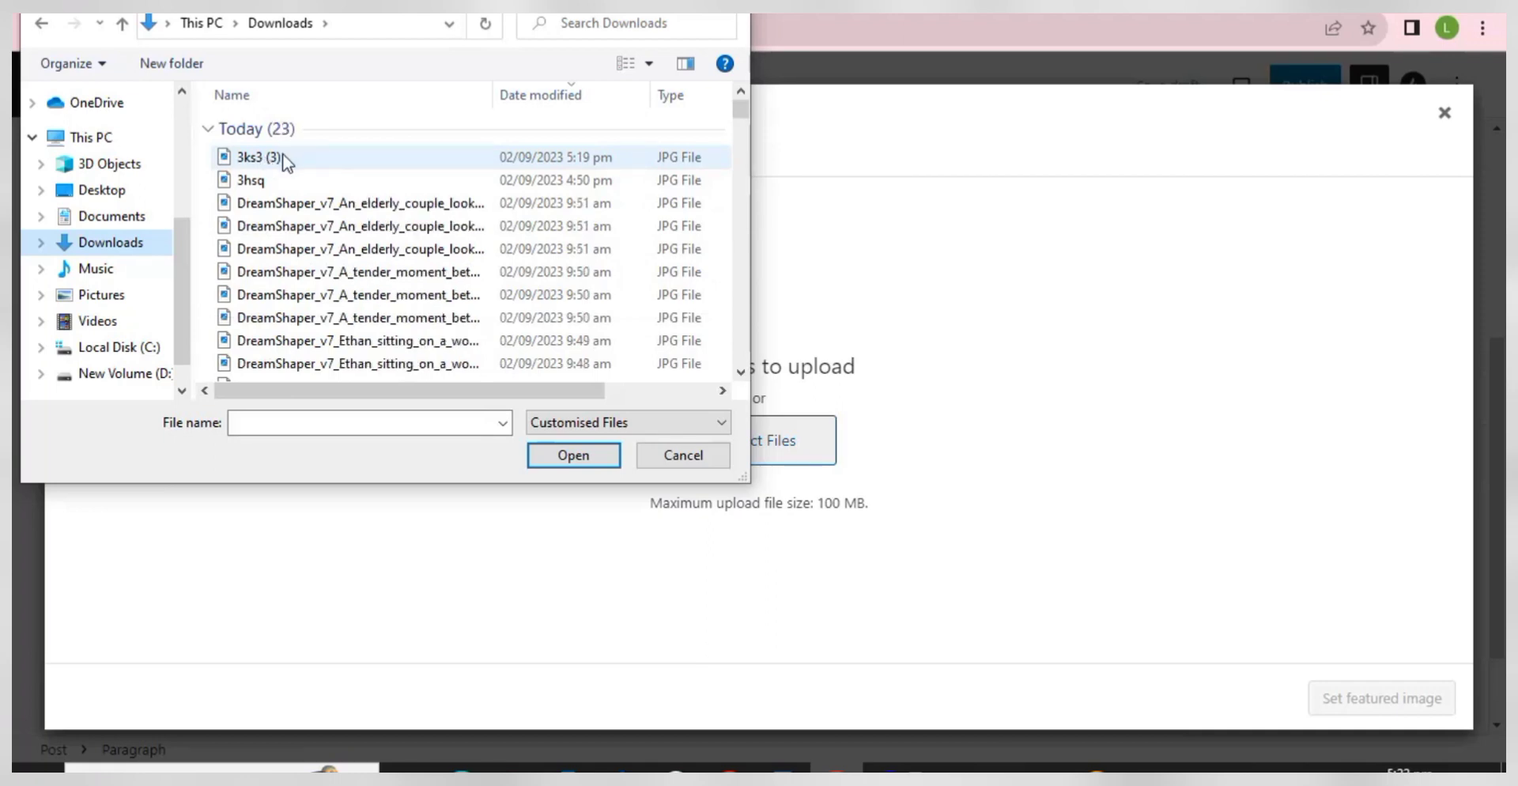
{"action": "double_click", "coordinate": [287, 162]}
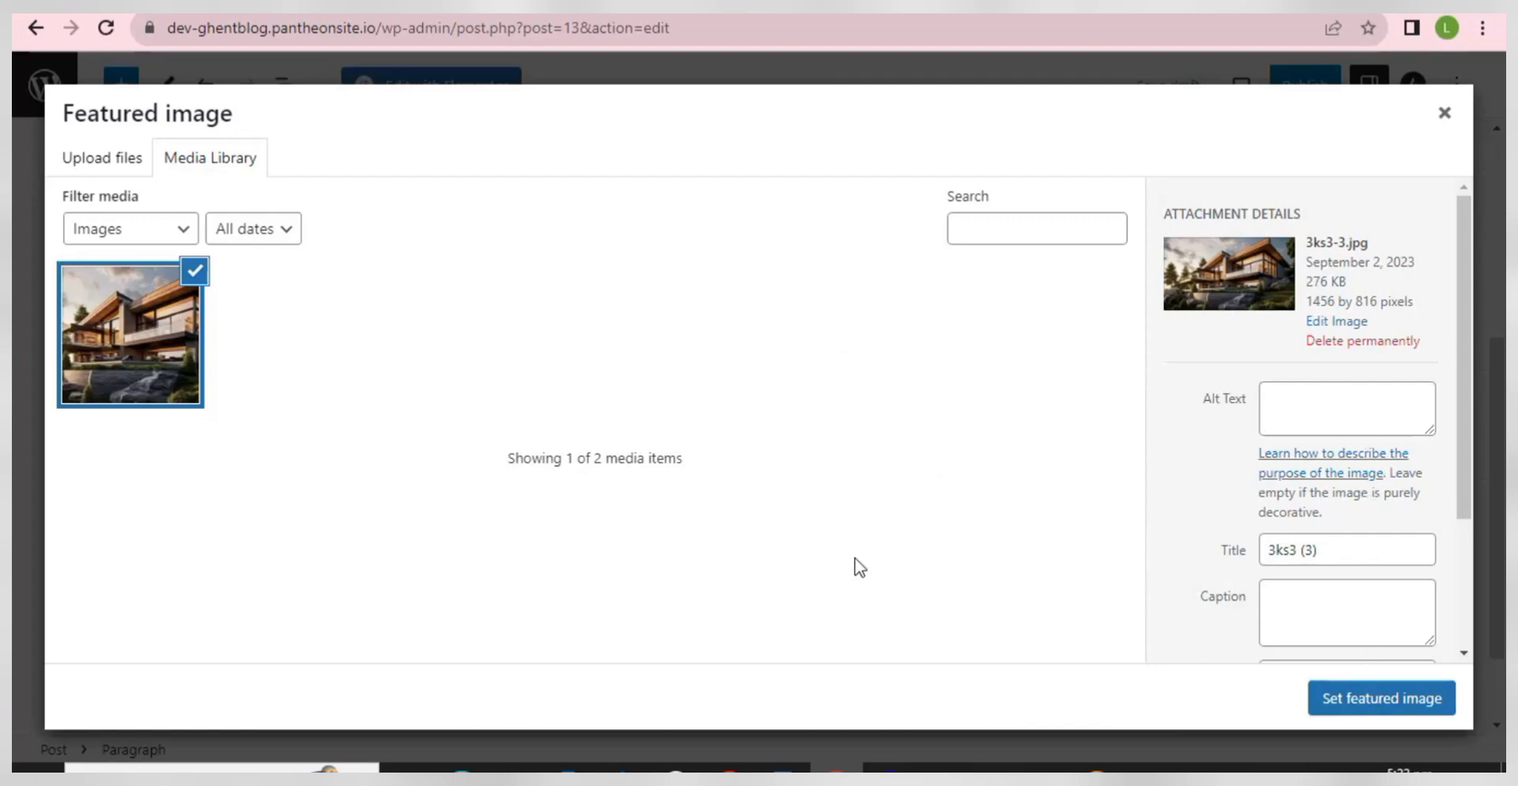
{"action": "left_click", "coordinate": [1360, 703]}
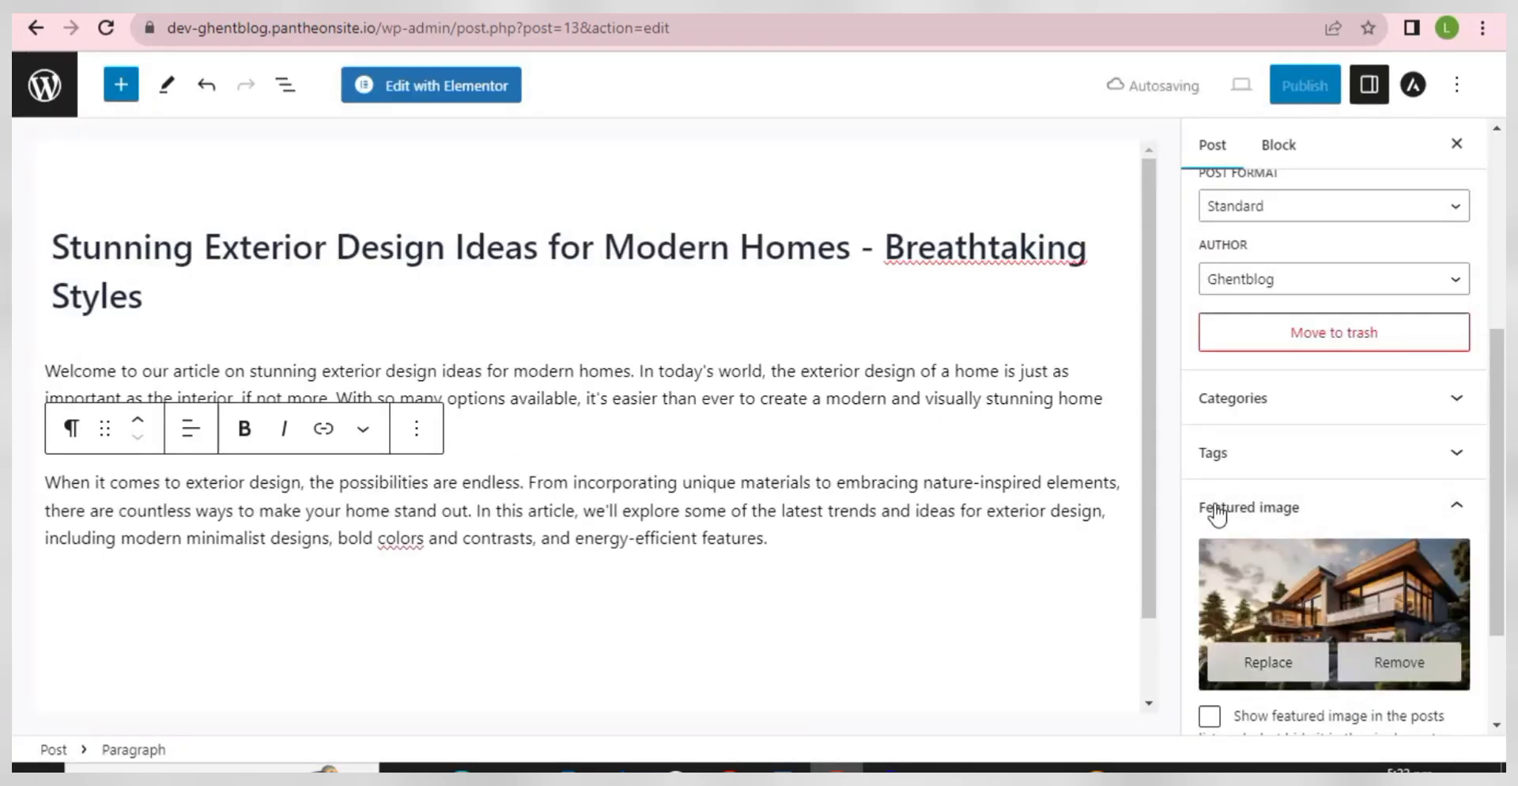
- Assign the post to the Home Design category
{"action": "scroll", "coordinate": [1265, 554], "scroll_direction": "down", "scroll_amount": 1}
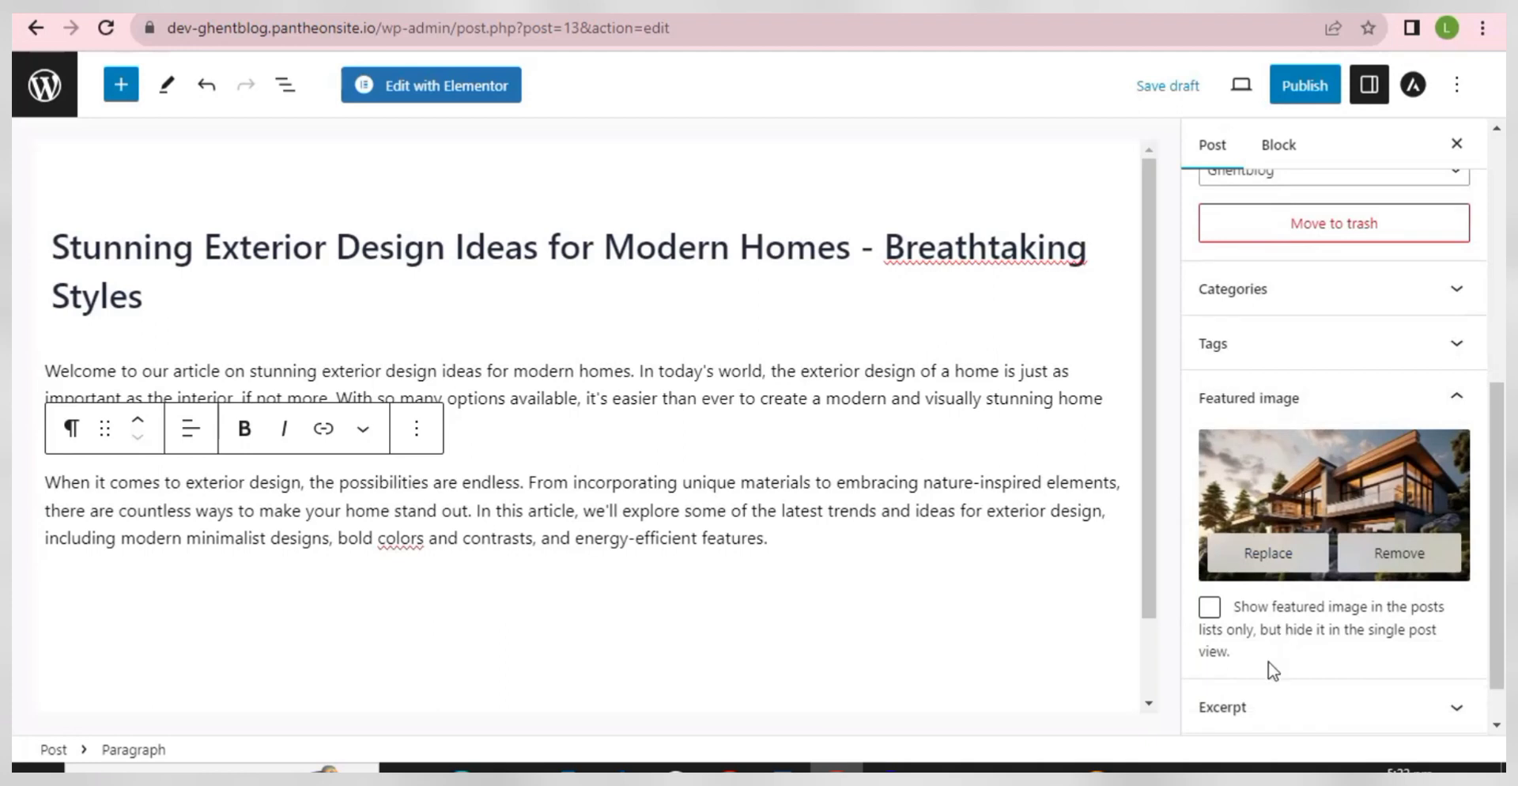
{"action": "scroll", "coordinate": [1265, 554], "scroll_direction": "up", "scroll_amount": 2}
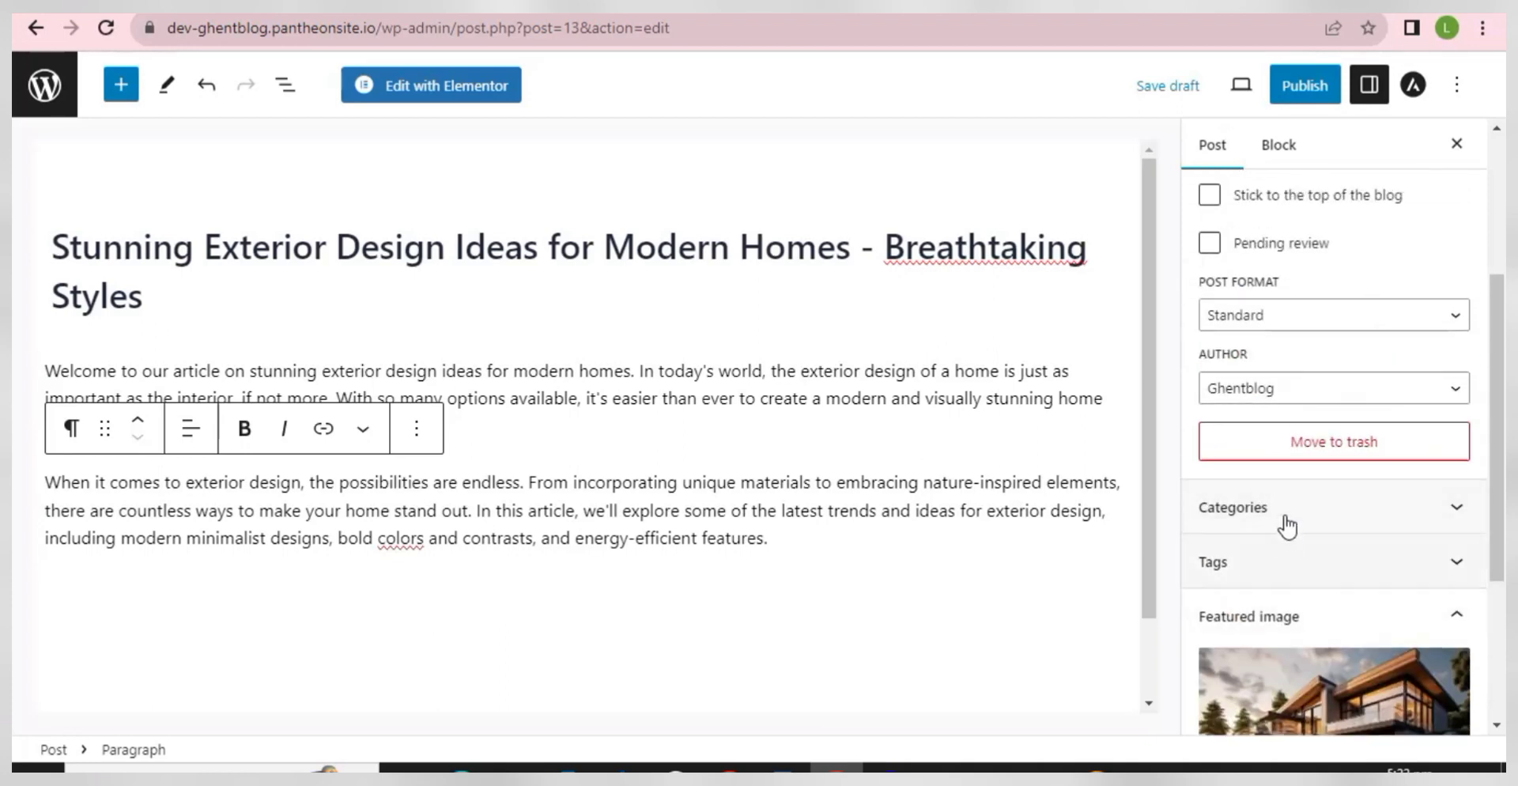
{"action": "left_click", "coordinate": [1270, 518]}
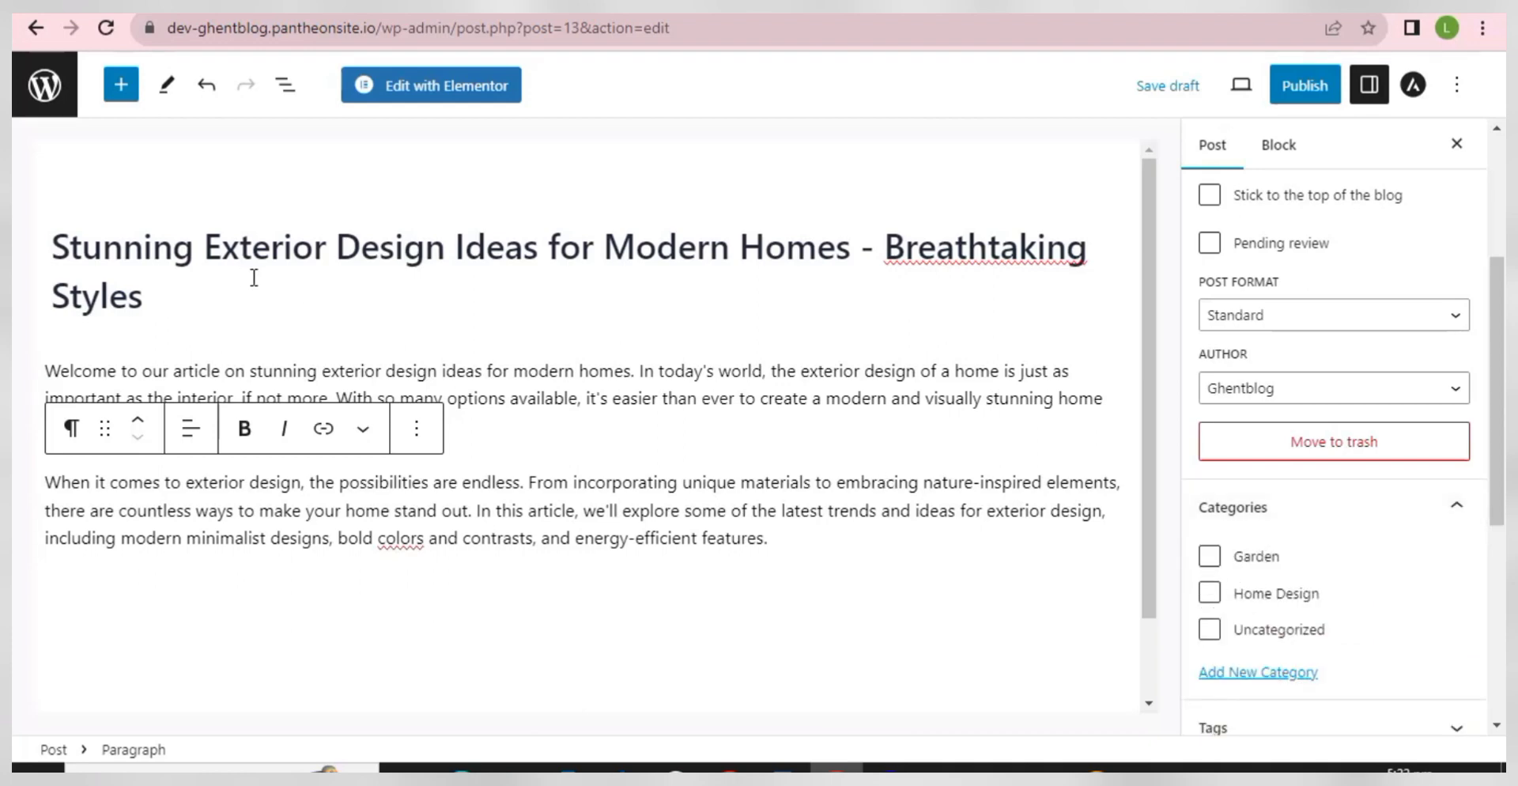
{"action": "left_click", "coordinate": [1210, 595]}
- Publish the exterior design post and go back to the Menus page
{"action": "scroll", "coordinate": [1254, 554], "scroll_direction": "up", "scroll_amount": 4}
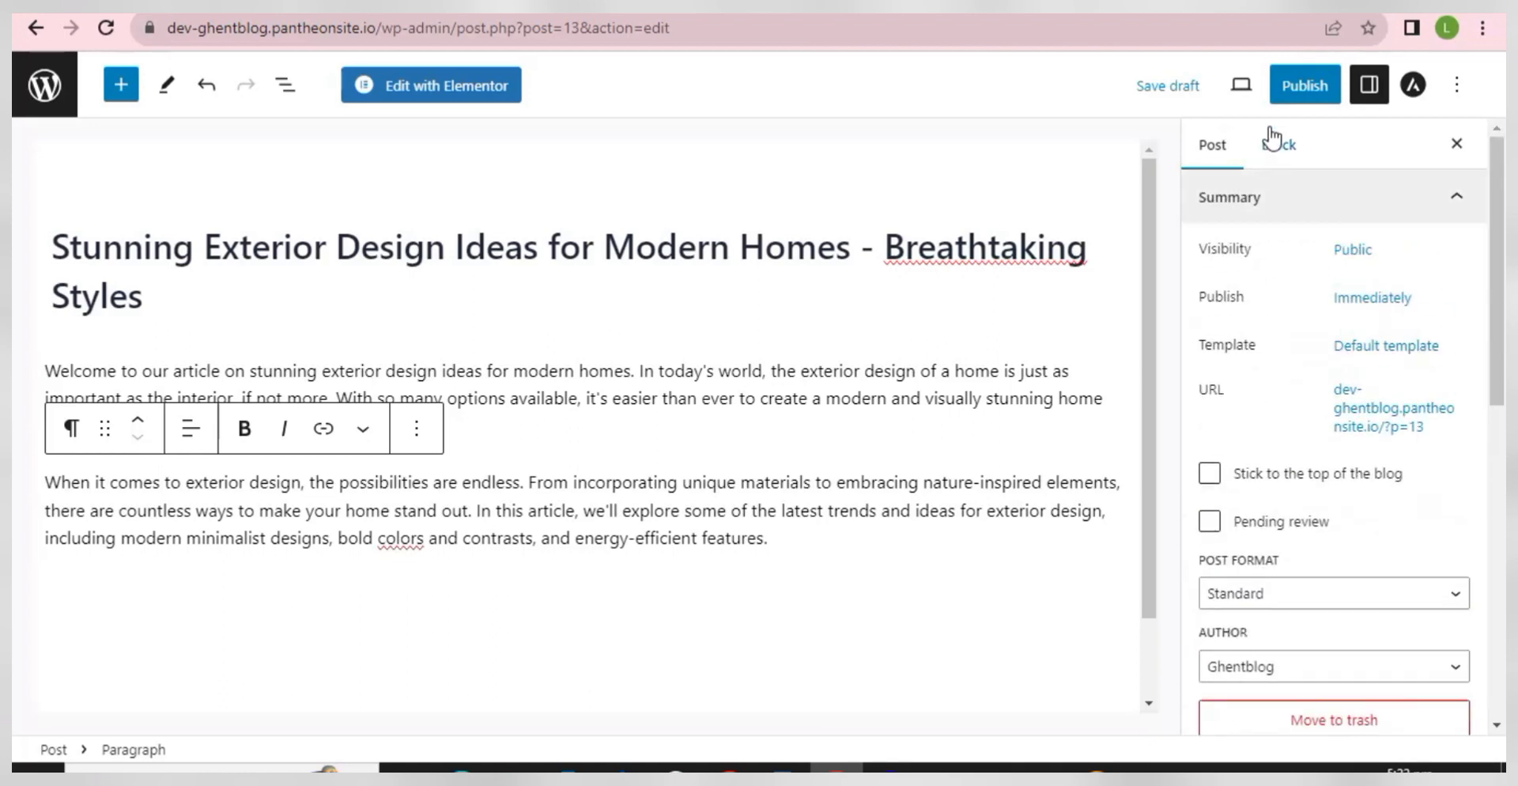
{"action": "left_click", "coordinate": [1297, 89]}
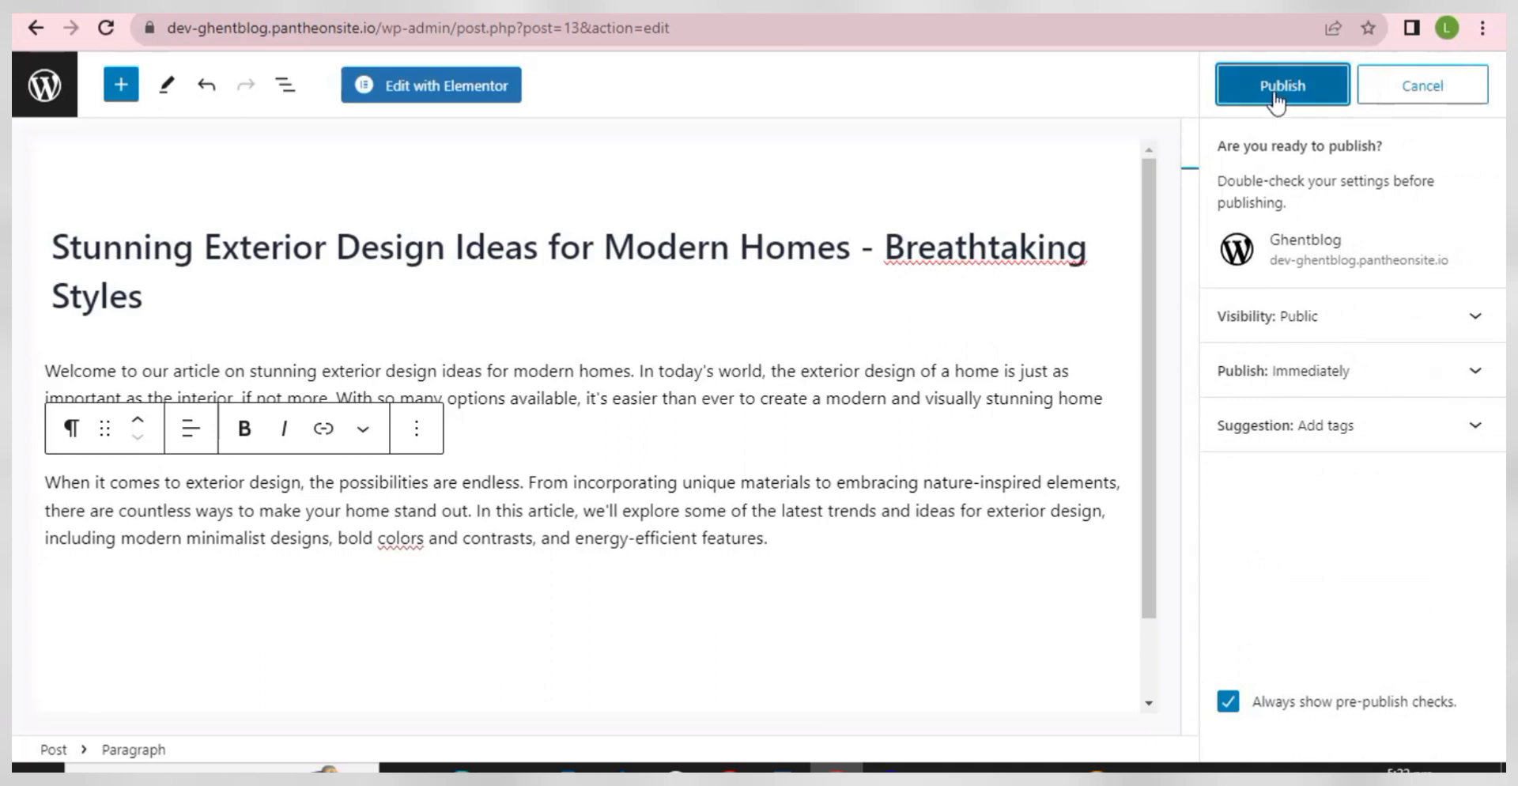
{"action": "left_click", "coordinate": [1276, 89]}
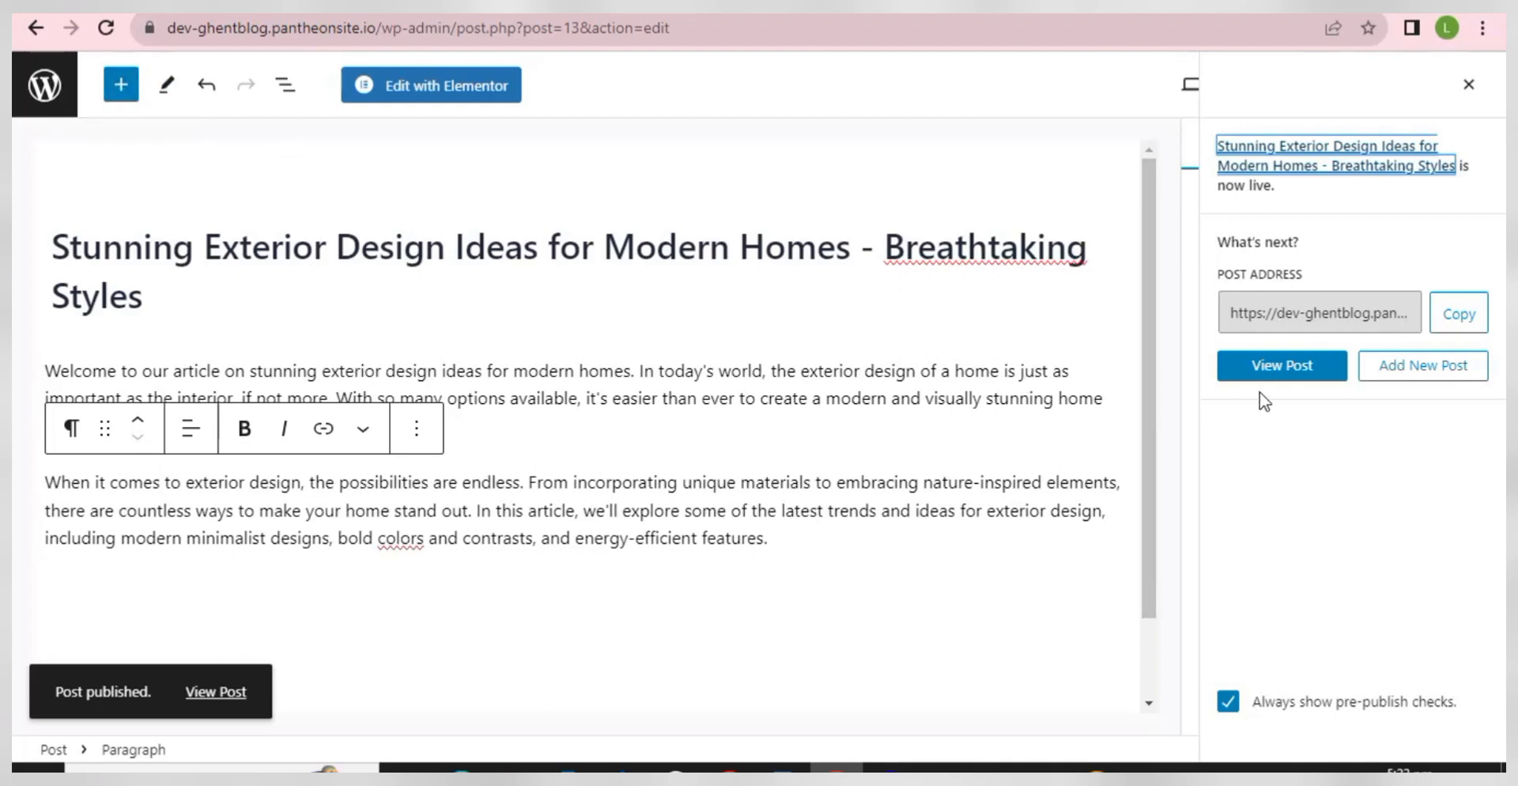
{"action": "left_click", "coordinate": [36, 30]}
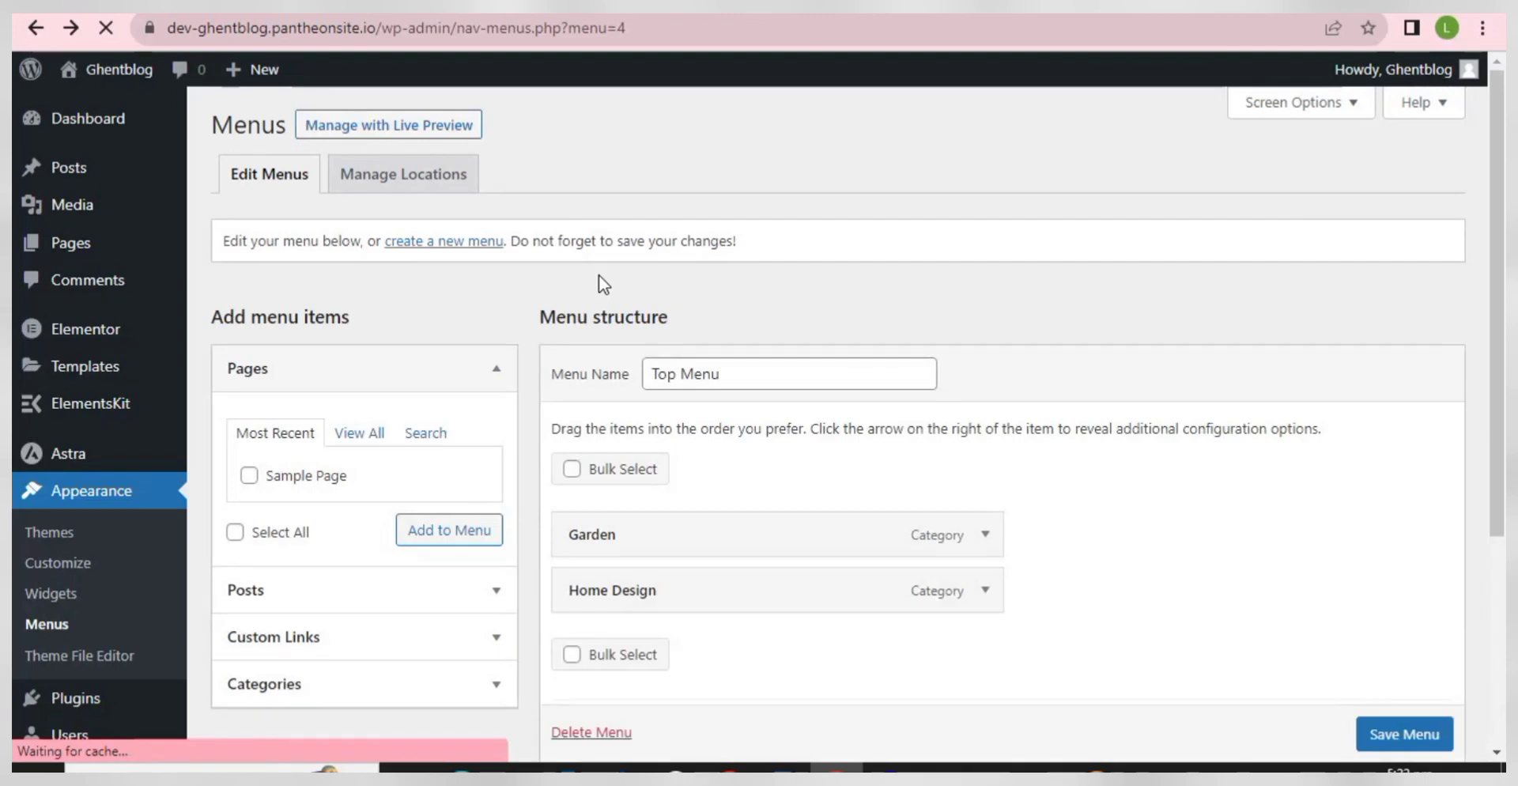
- Use the admin bar's + New > Post to start another blank post
{"action": "mouse_move", "coordinate": [263, 72]}
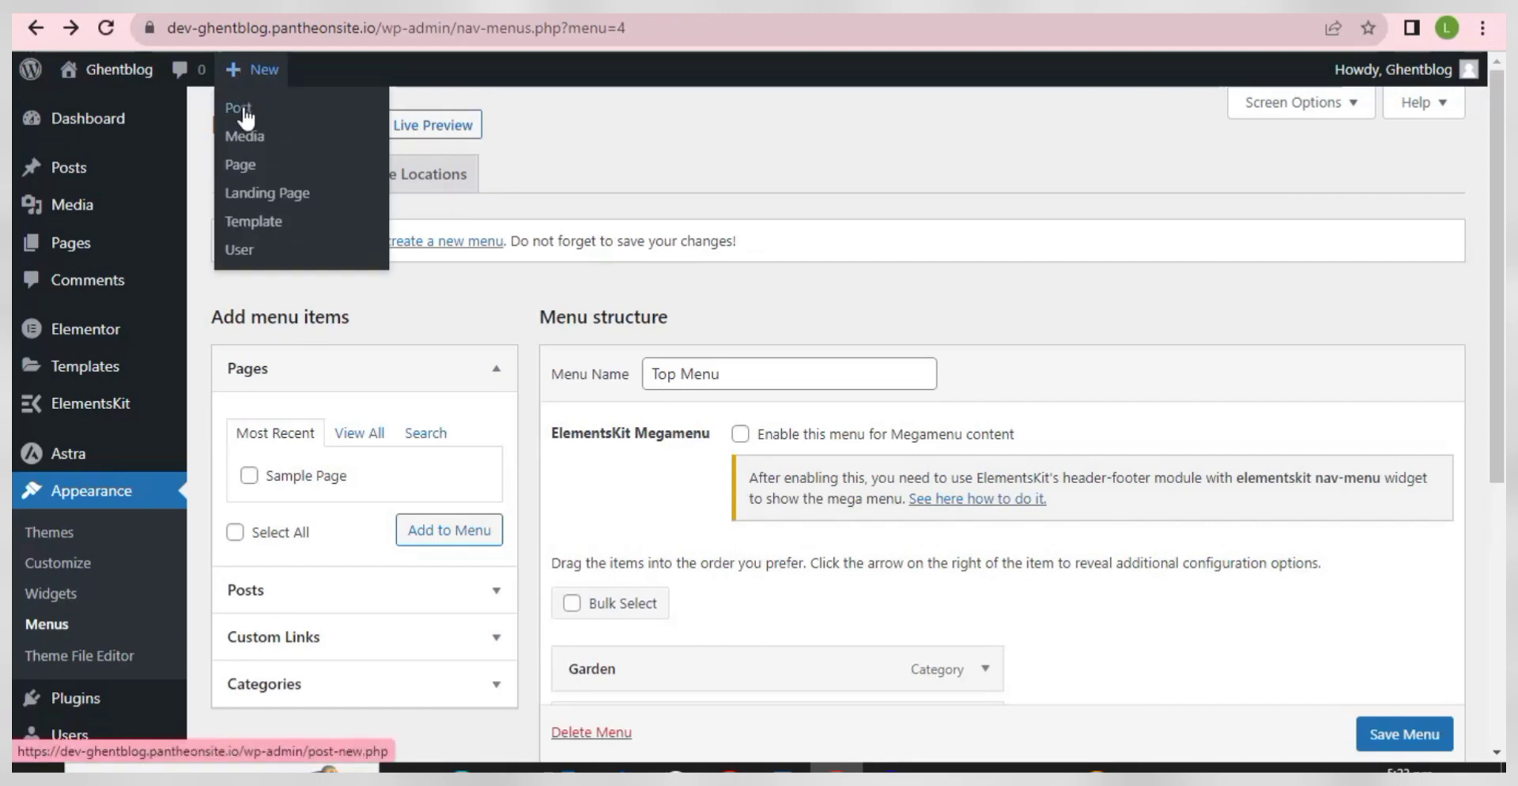
{"action": "left_click", "coordinate": [246, 117]}
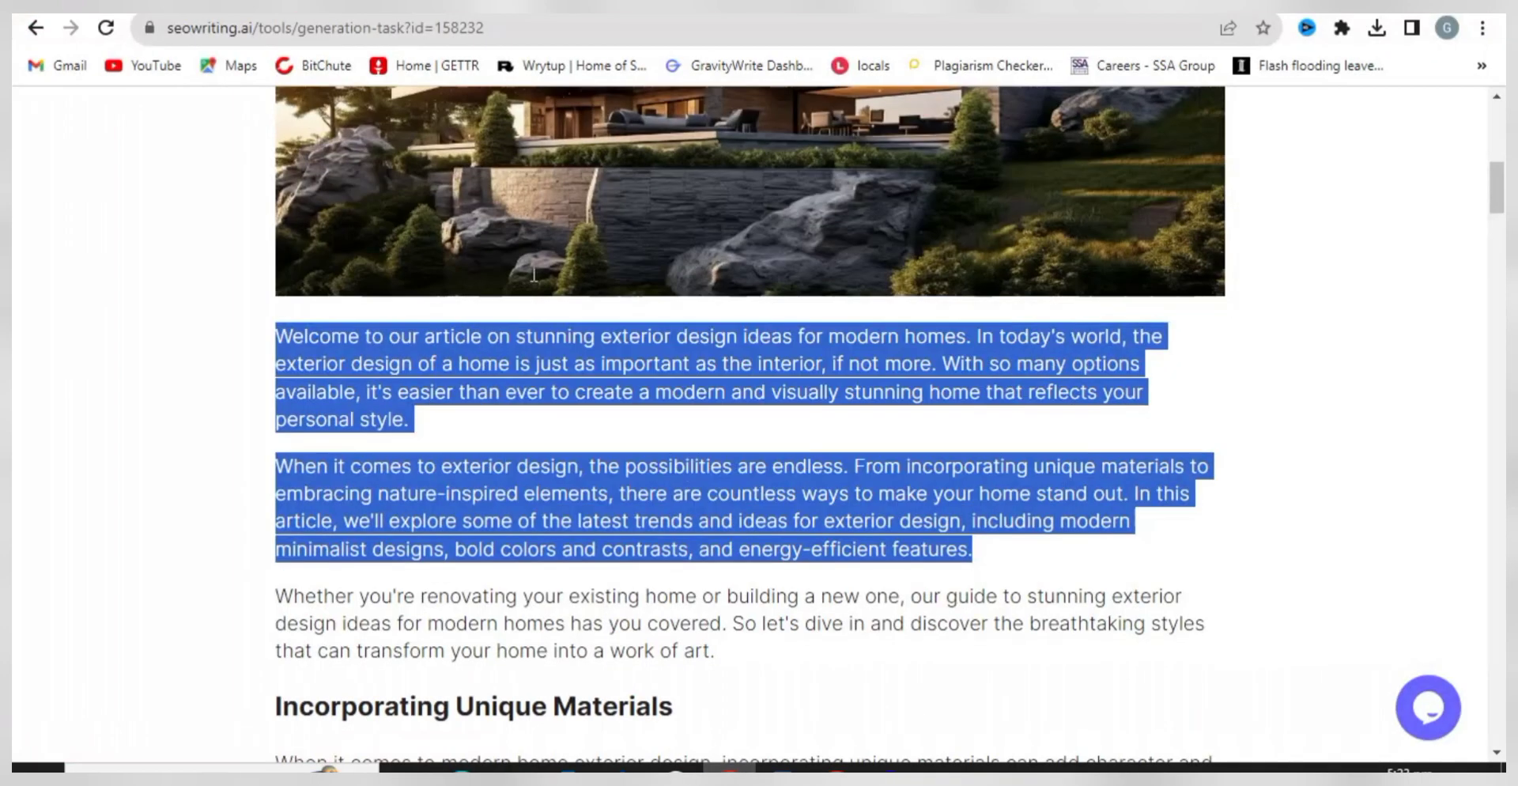
- Return to the SEOWriting.ai dashboard and open the 'Is Potato a Vegetable?' article from Last documents
{"action": "left_click", "coordinate": [589, 378]}
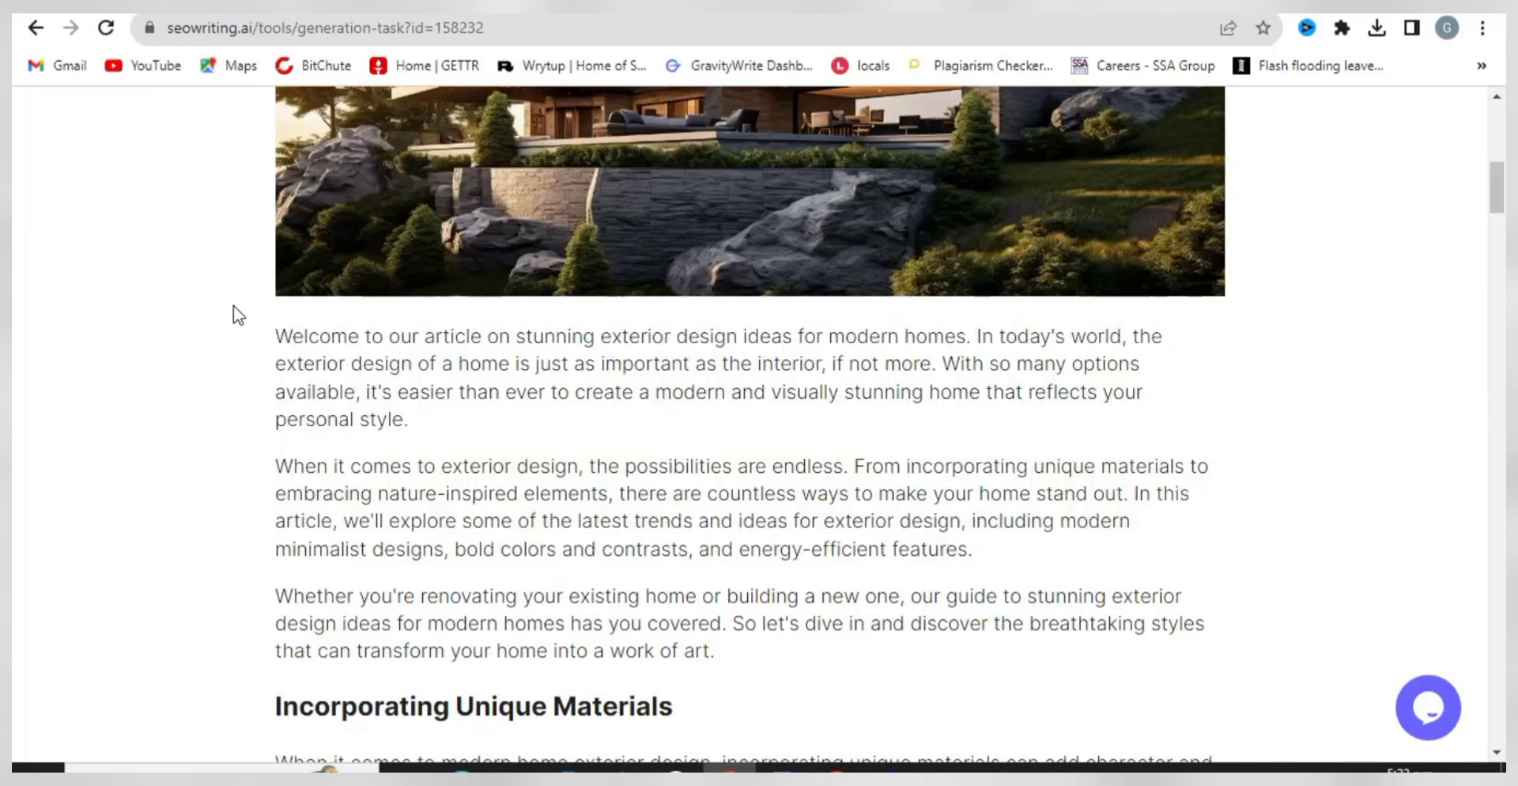
{"action": "scroll", "coordinate": [156, 220], "scroll_direction": "up", "scroll_amount": 3}
{"action": "scroll", "coordinate": [156, 220], "scroll_direction": "up", "scroll_amount": 8}
{"action": "left_click", "coordinate": [35, 30]}
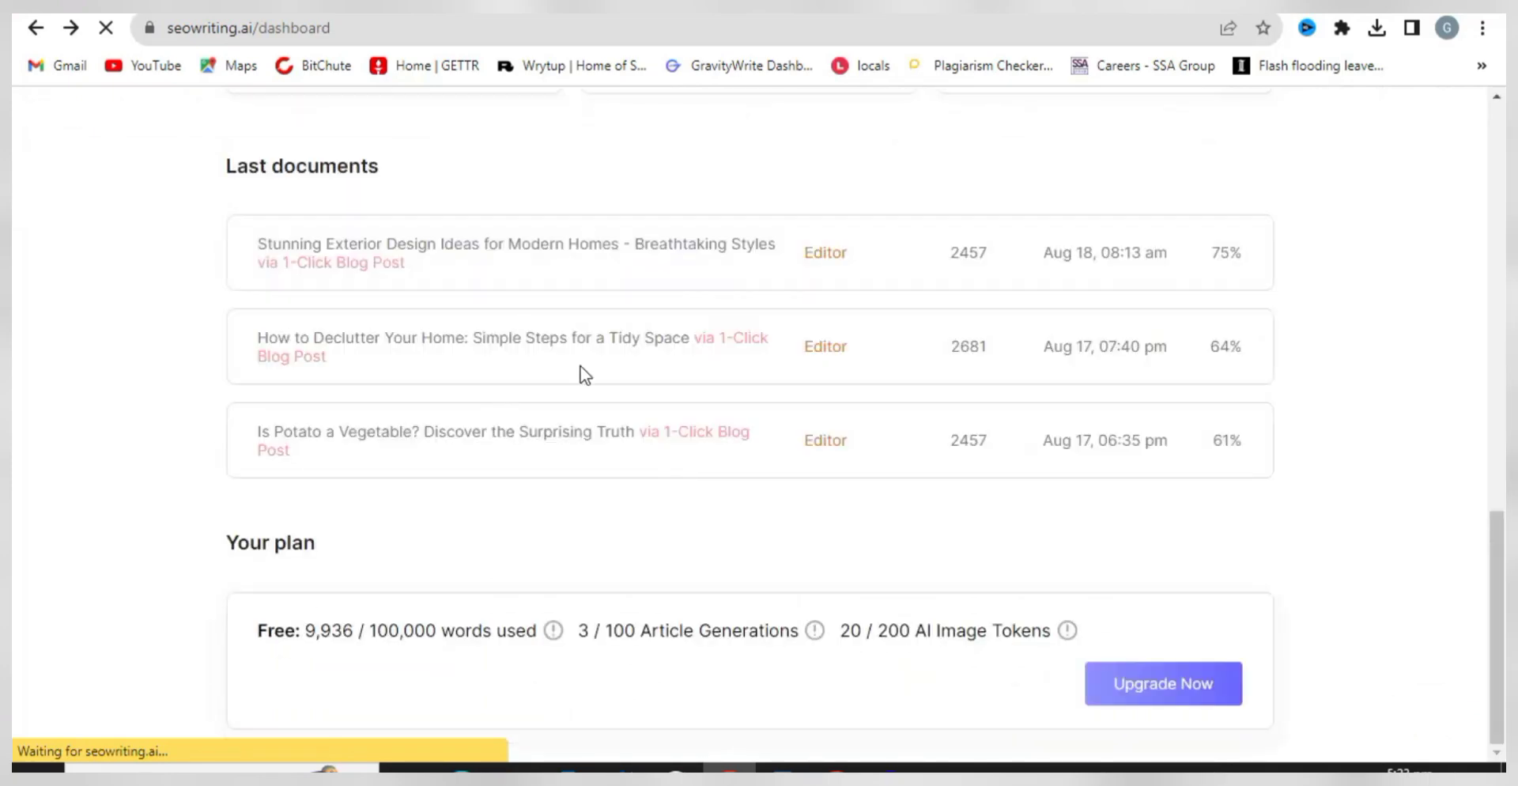
{"action": "left_click", "coordinate": [562, 453]}
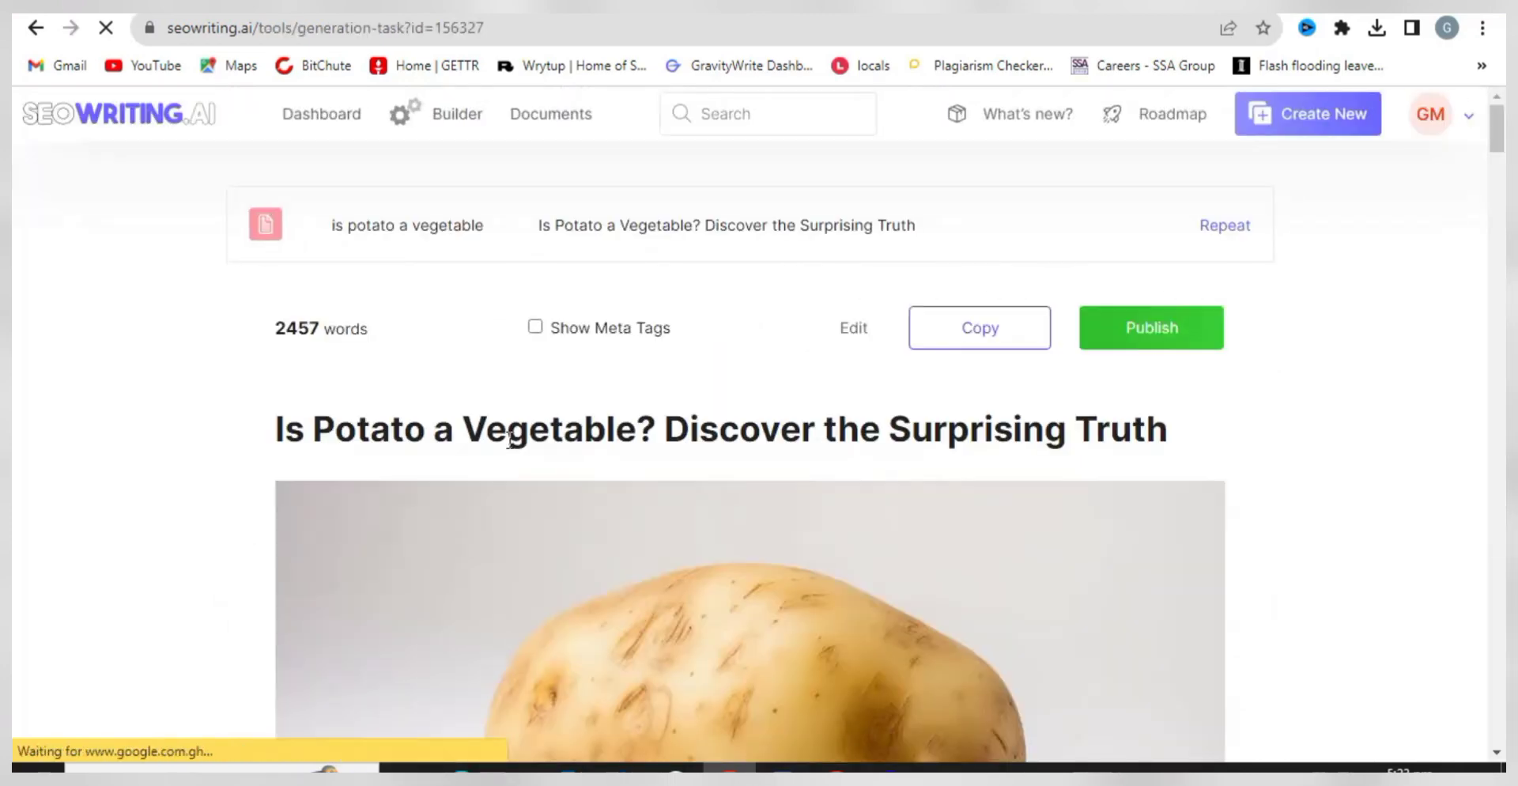
{"action": "scroll", "coordinate": [514, 437], "scroll_direction": "down", "scroll_amount": 3}
{"action": "scroll", "coordinate": [534, 427], "scroll_direction": "up", "scroll_amount": 3}
- Copy the title 'Is Potato a Vegetable? Discover the Surprising Truth' into the WordPress post title
{"action": "left_click_drag", "start_coordinate": [1194, 440], "coordinate": [315, 407]}
{"action": "right_click", "coordinate": [362, 427]}
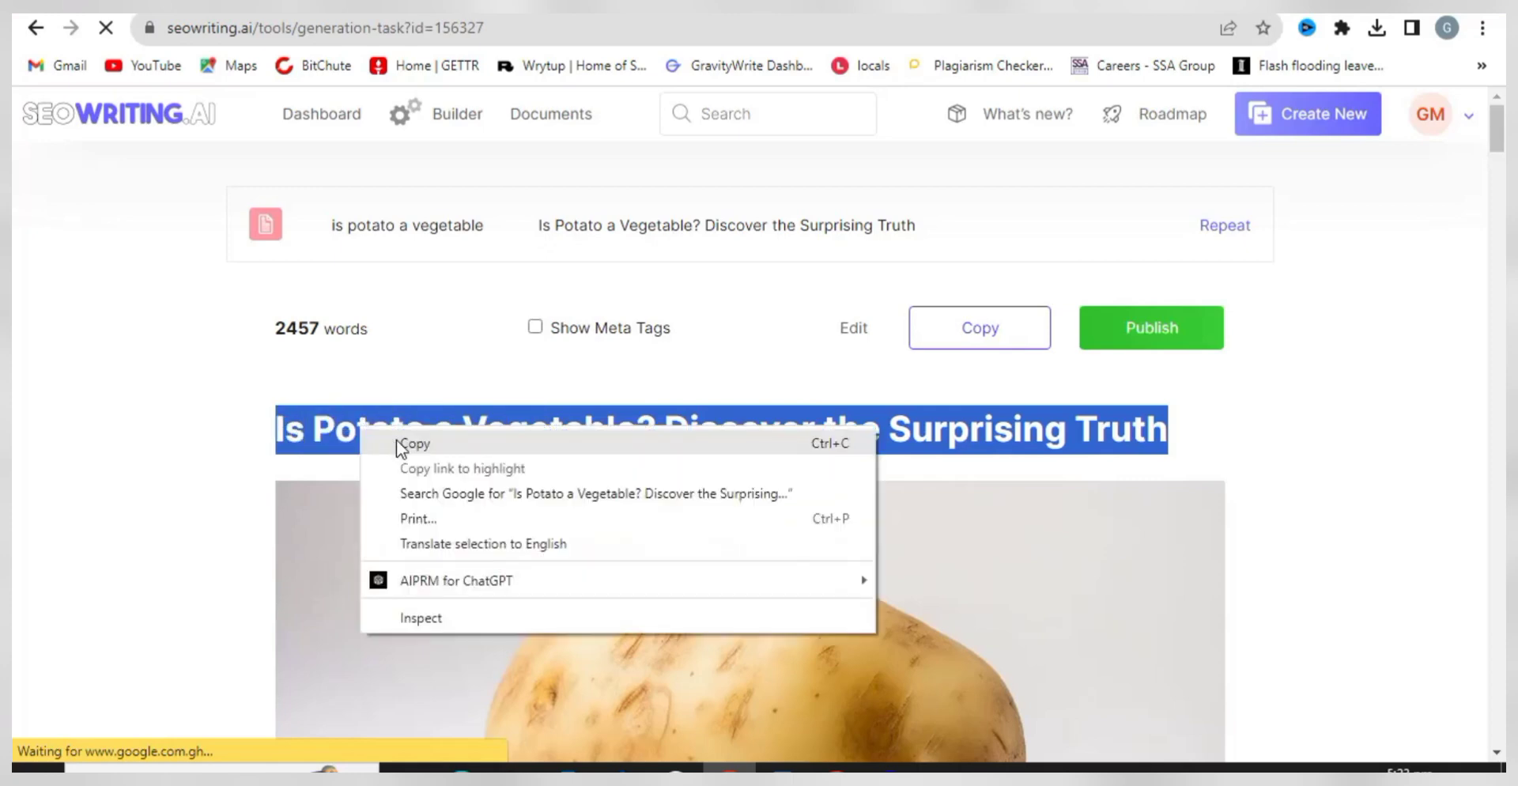
{"action": "left_click", "coordinate": [411, 443]}
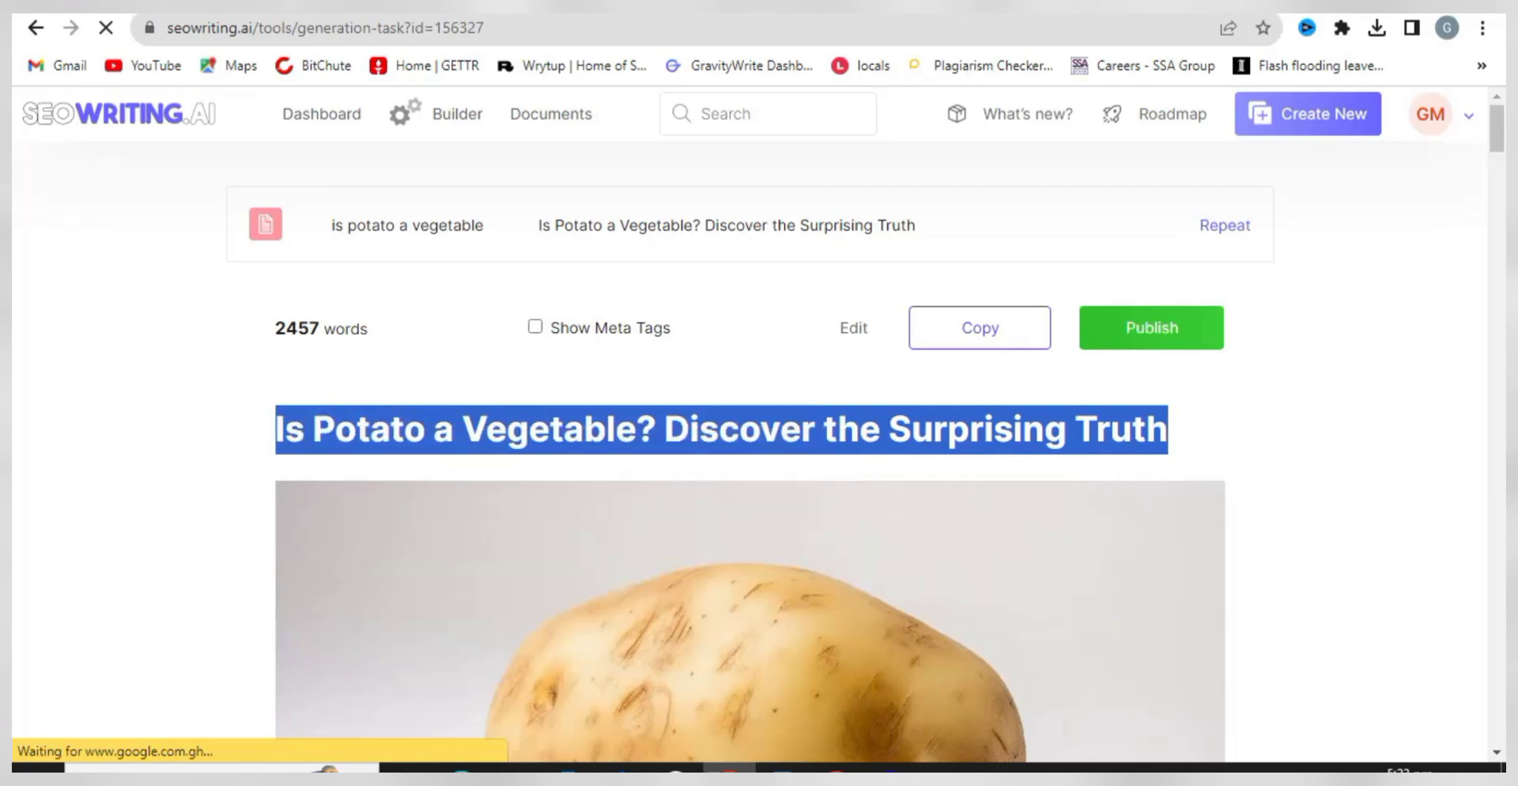
{"action": "key", "text": "alt+Tab"}
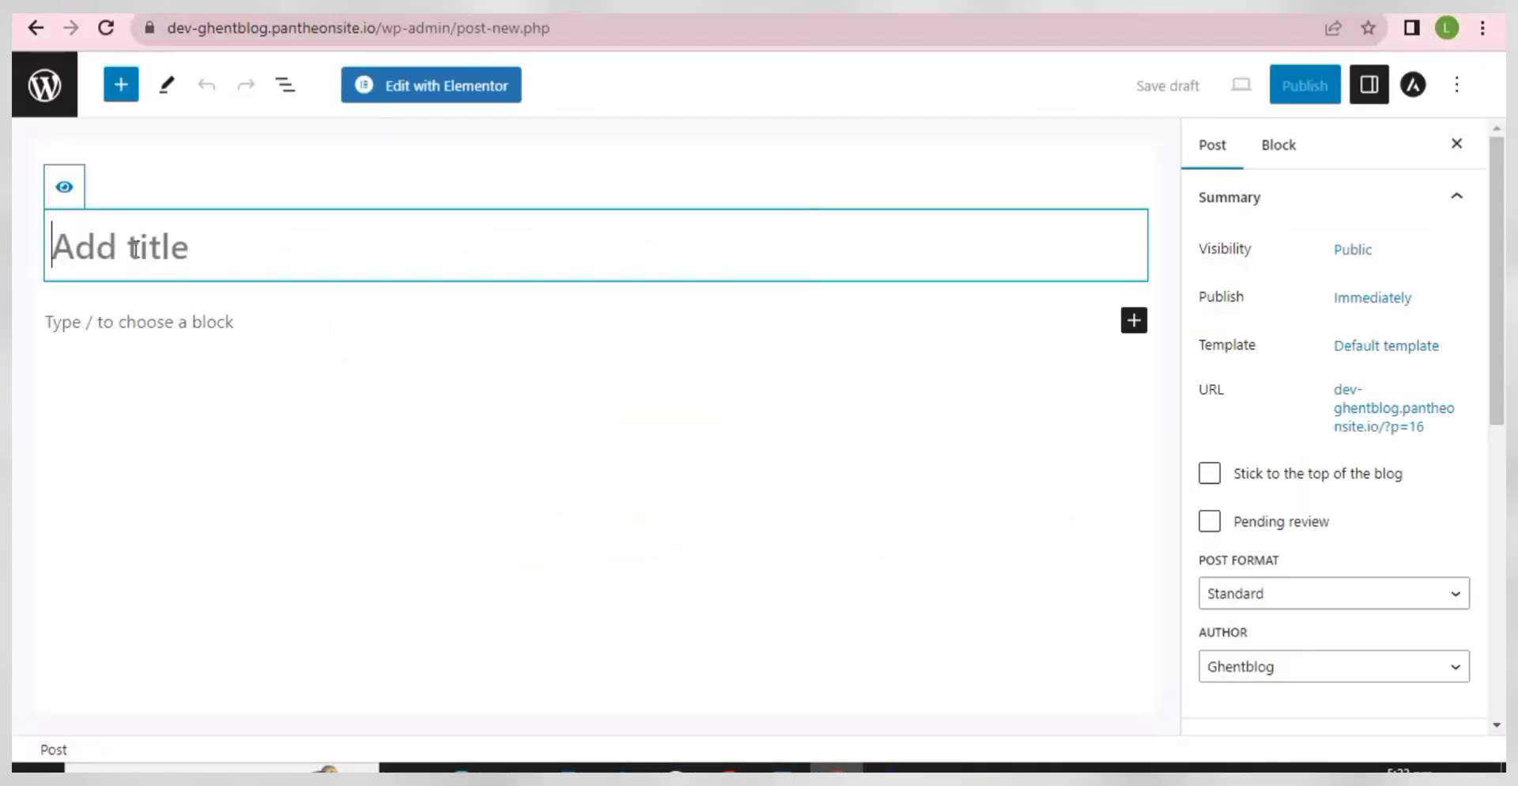
{"action": "right_click", "coordinate": [135, 250]}
{"action": "left_click", "coordinate": [190, 422]}
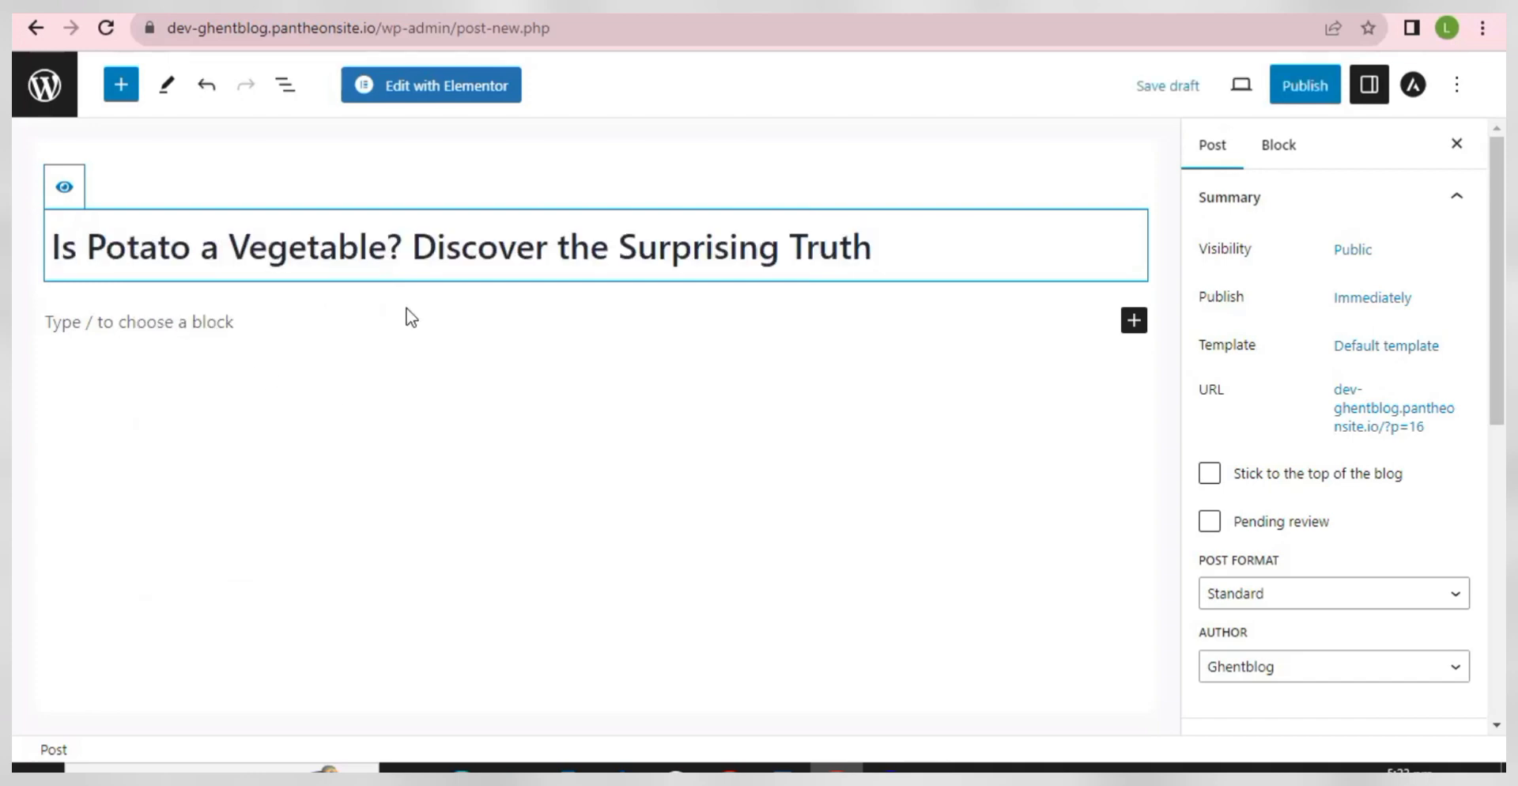
- Copy the article's two introduction paragraphs from SEOWriting.ai
{"action": "left_click", "coordinate": [729, 775]}
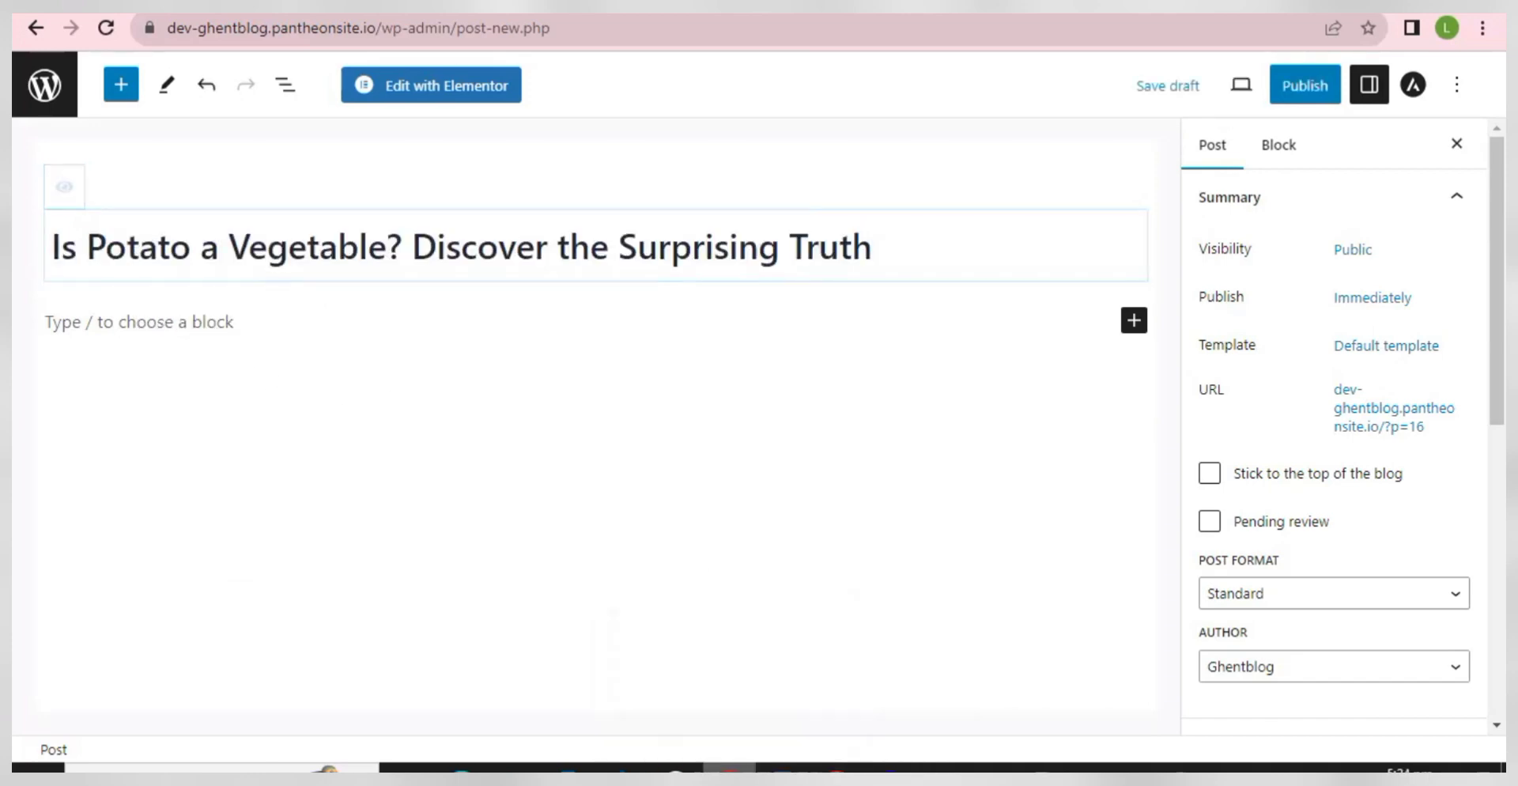
{"action": "scroll", "coordinate": [560, 383], "scroll_direction": "down", "scroll_amount": 7}
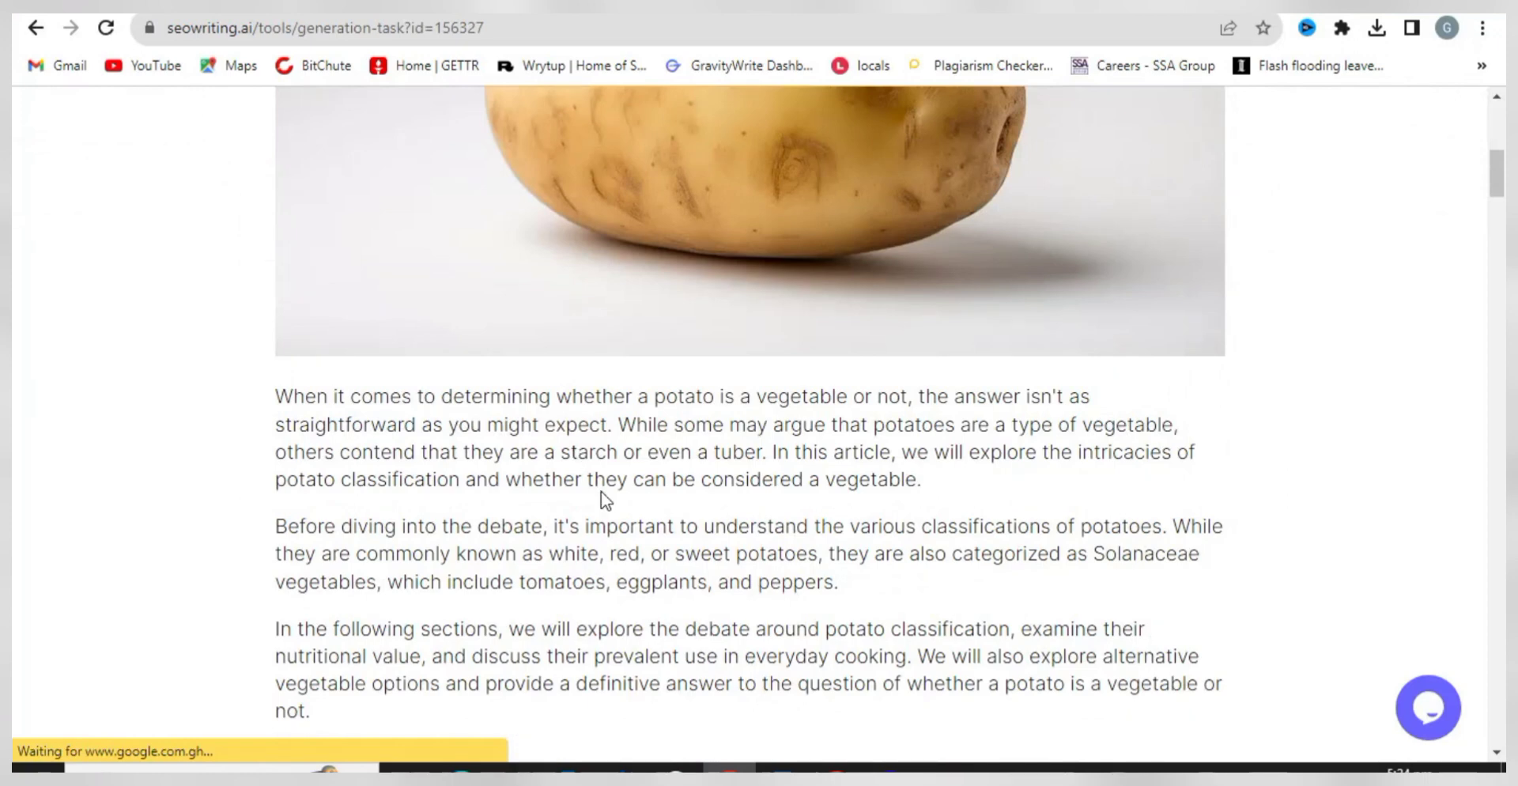
{"action": "left_click_drag", "start_coordinate": [853, 595], "coordinate": [261, 405]}
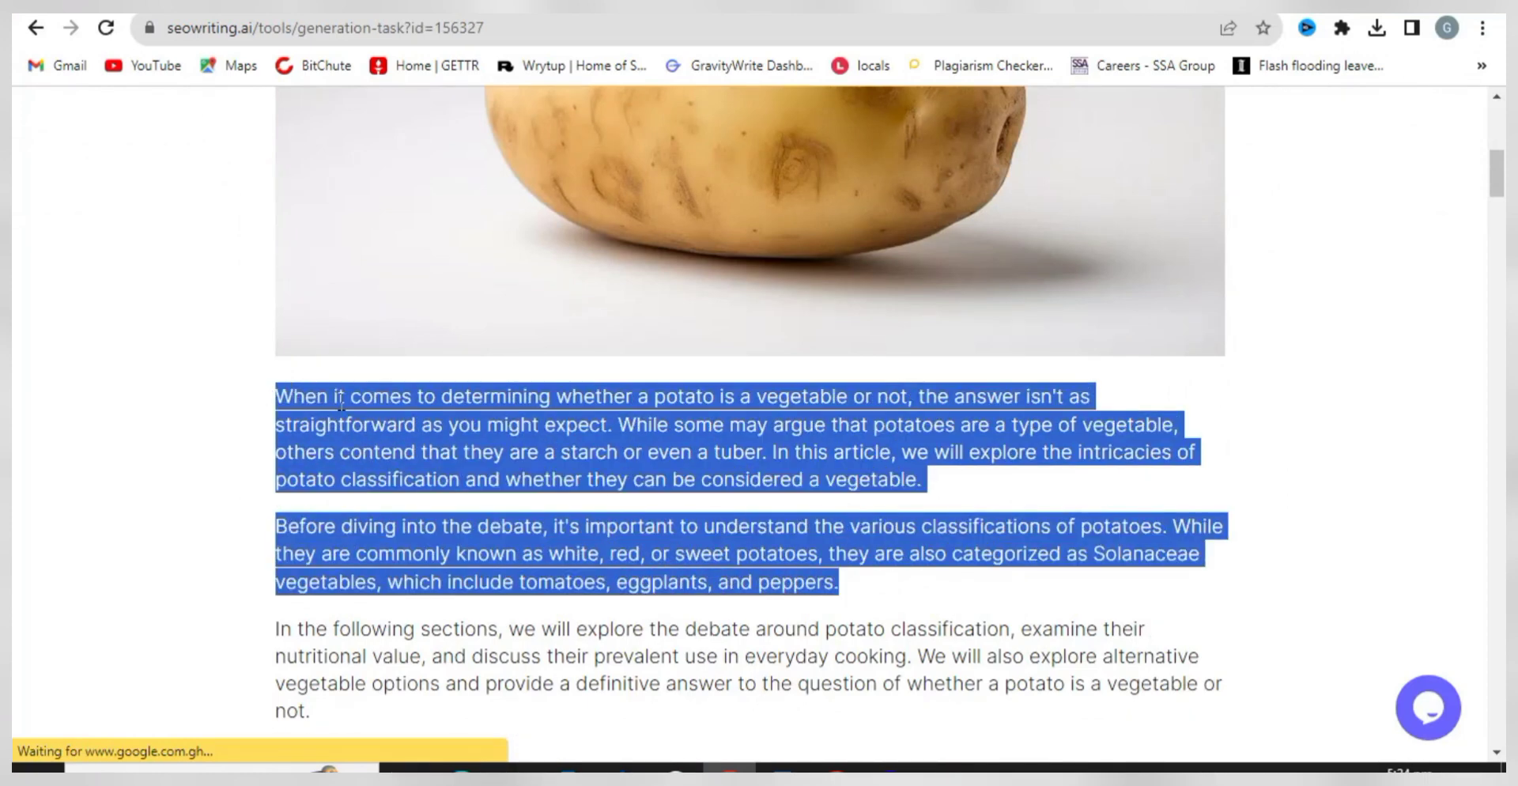
{"action": "right_click", "coordinate": [365, 405]}
{"action": "left_click", "coordinate": [384, 419]}
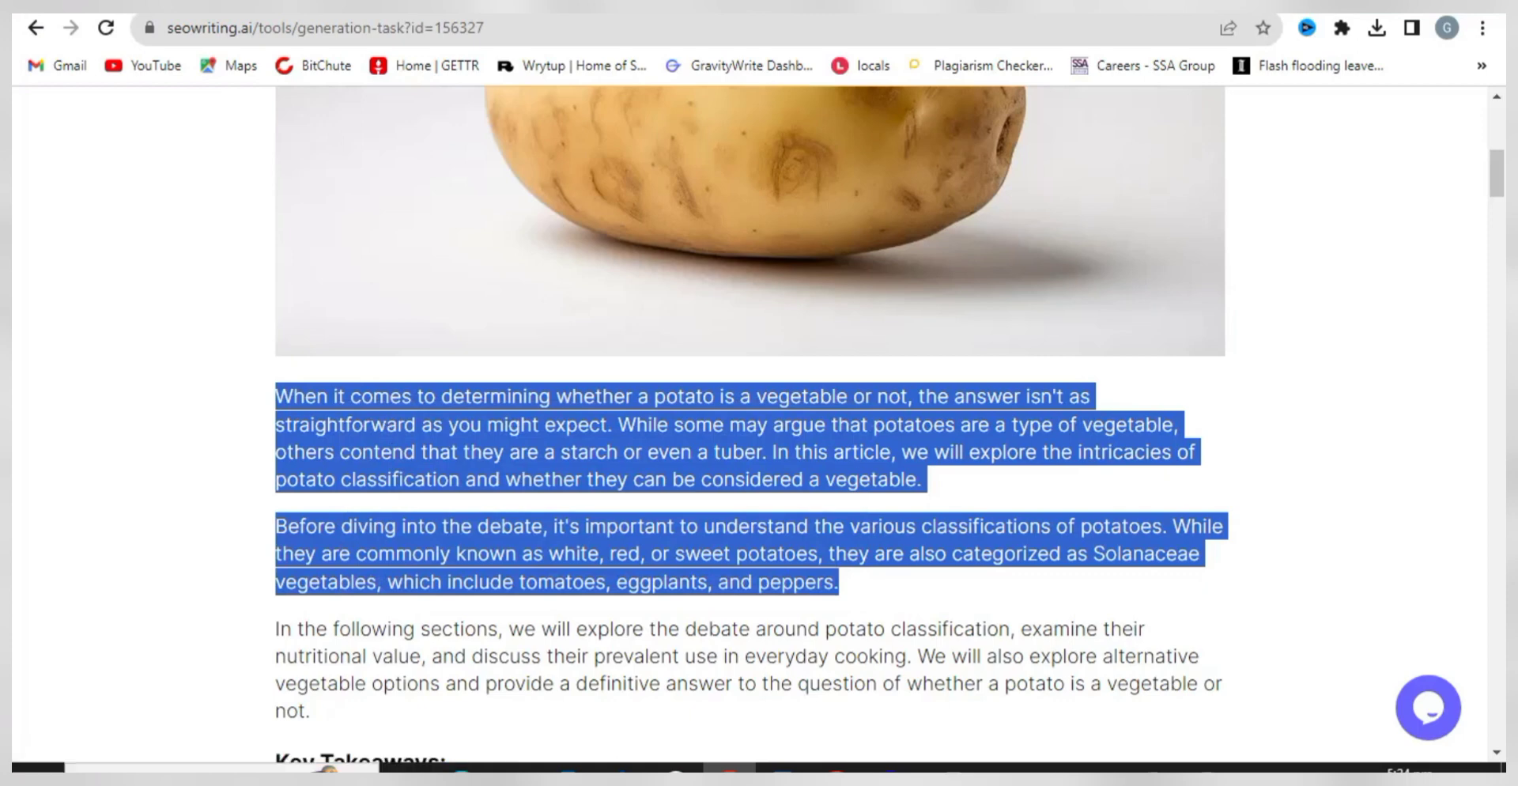
{"action": "key", "text": "alt+Tab"}
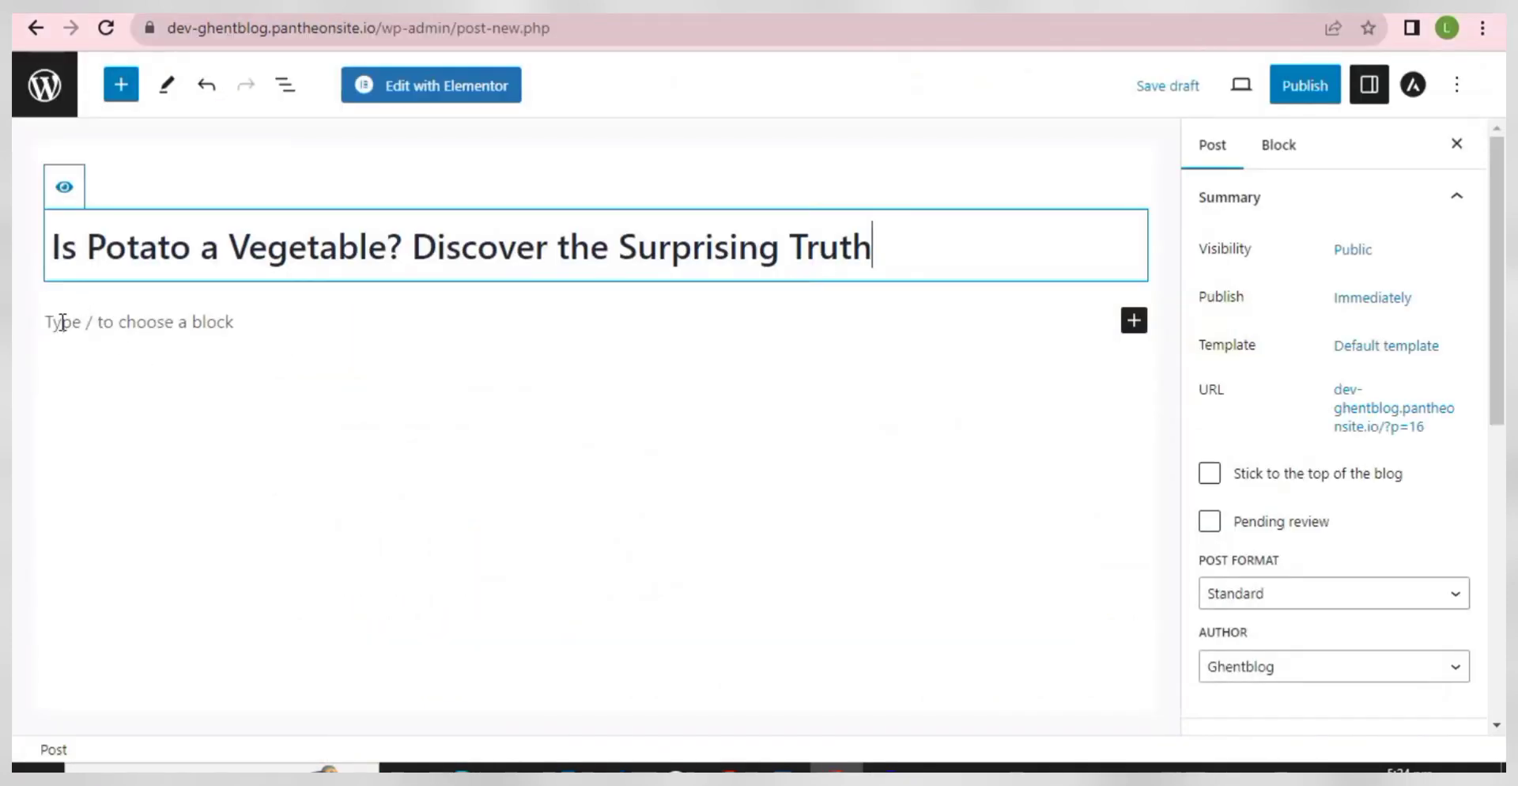
- Paste the two potato intro paragraphs into the post's empty body block
{"action": "left_click", "coordinate": [62, 321]}
{"action": "right_click", "coordinate": [60, 323]}
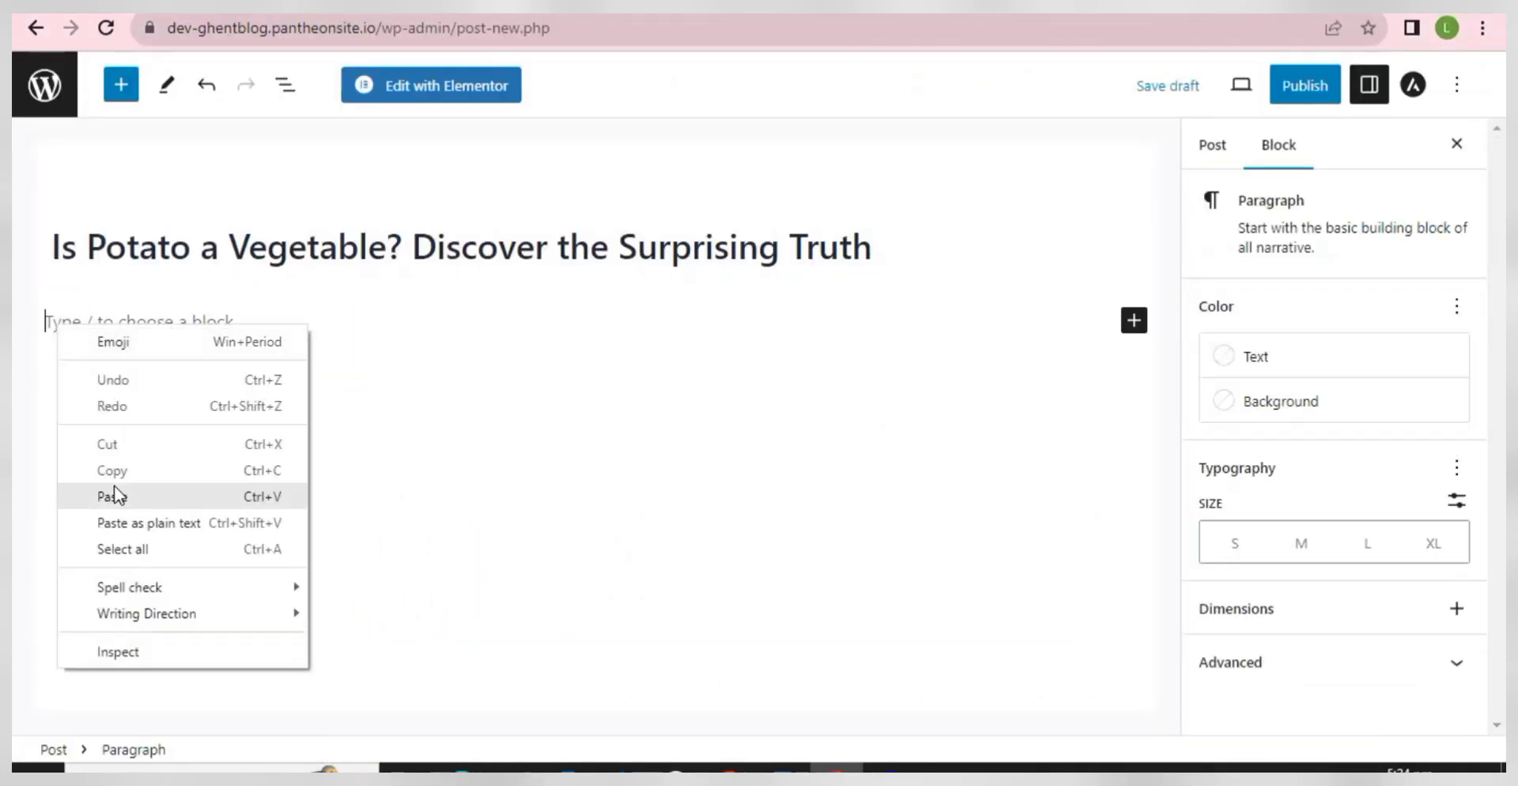
{"action": "left_click", "coordinate": [117, 495]}
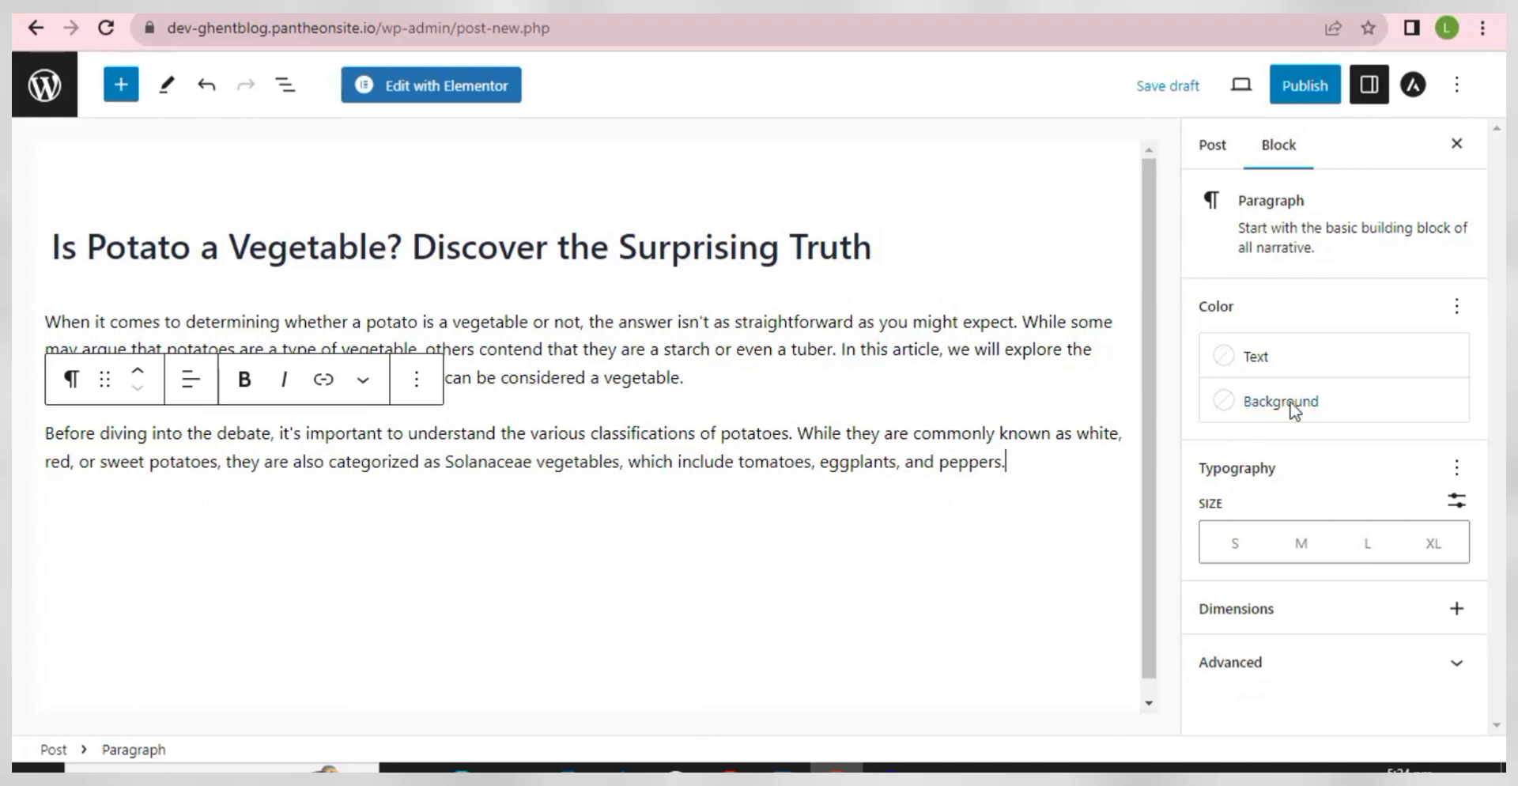
- File the post under the Garden category and open the featured image chooser
{"action": "left_click", "coordinate": [1212, 150]}
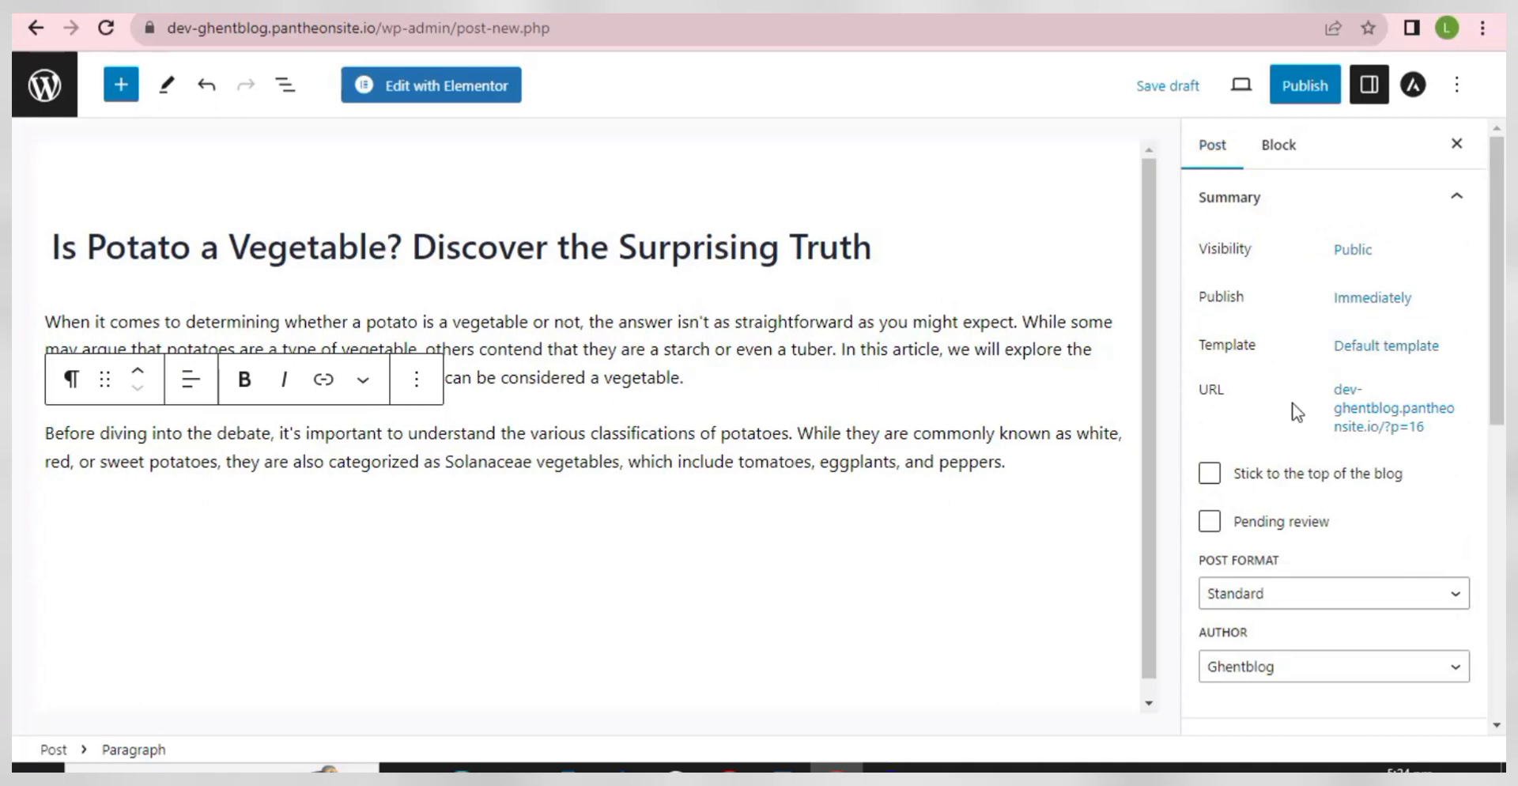
{"action": "scroll", "coordinate": [1286, 482], "scroll_direction": "down", "scroll_amount": 5}
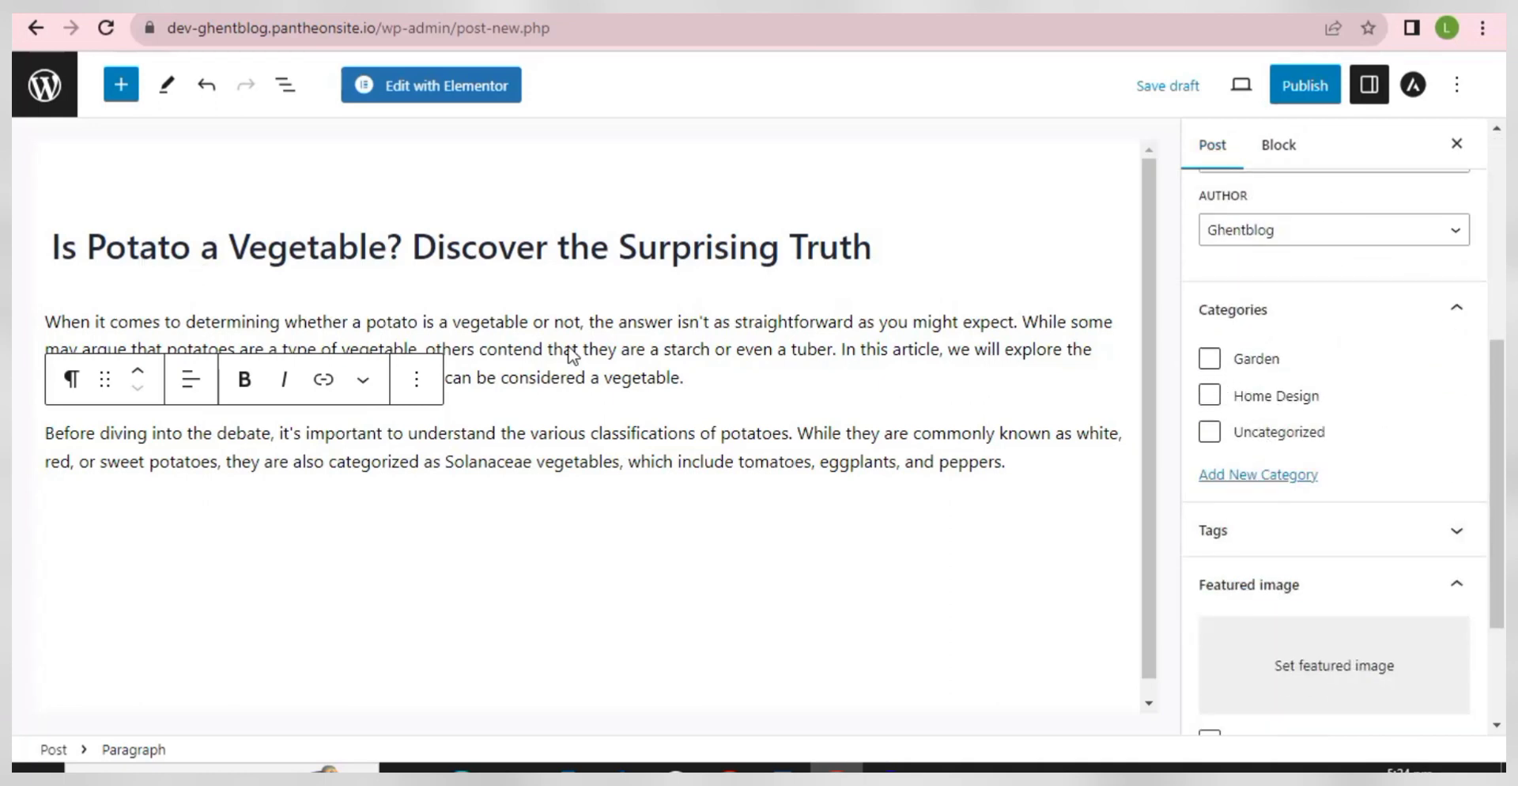
{"action": "left_click", "coordinate": [1210, 359]}
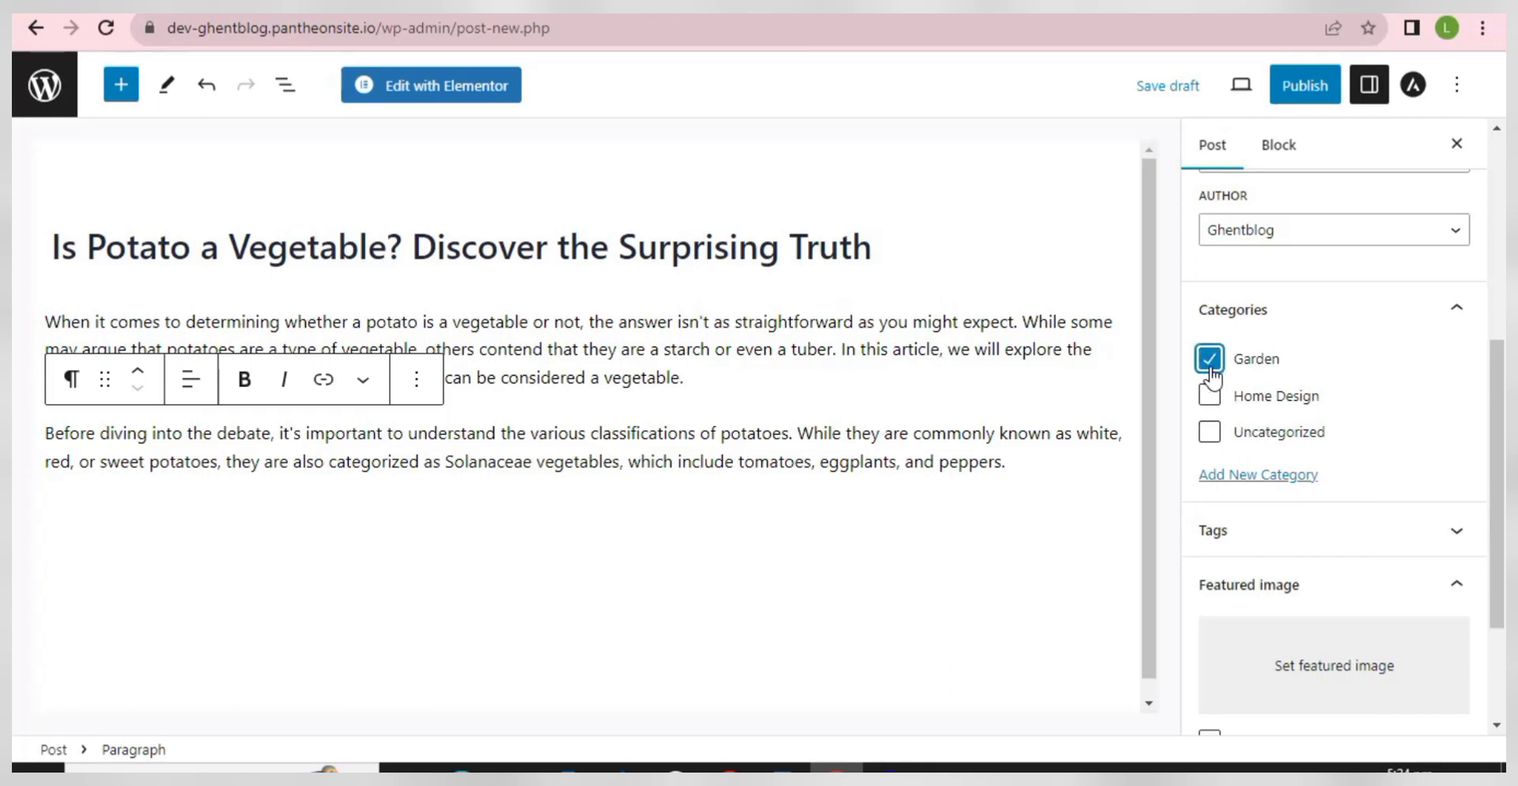
{"action": "scroll", "coordinate": [1317, 591], "scroll_direction": "down", "scroll_amount": 1}
{"action": "scroll", "coordinate": [1317, 593], "scroll_direction": "down", "scroll_amount": 1}
{"action": "left_click", "coordinate": [1307, 500]}
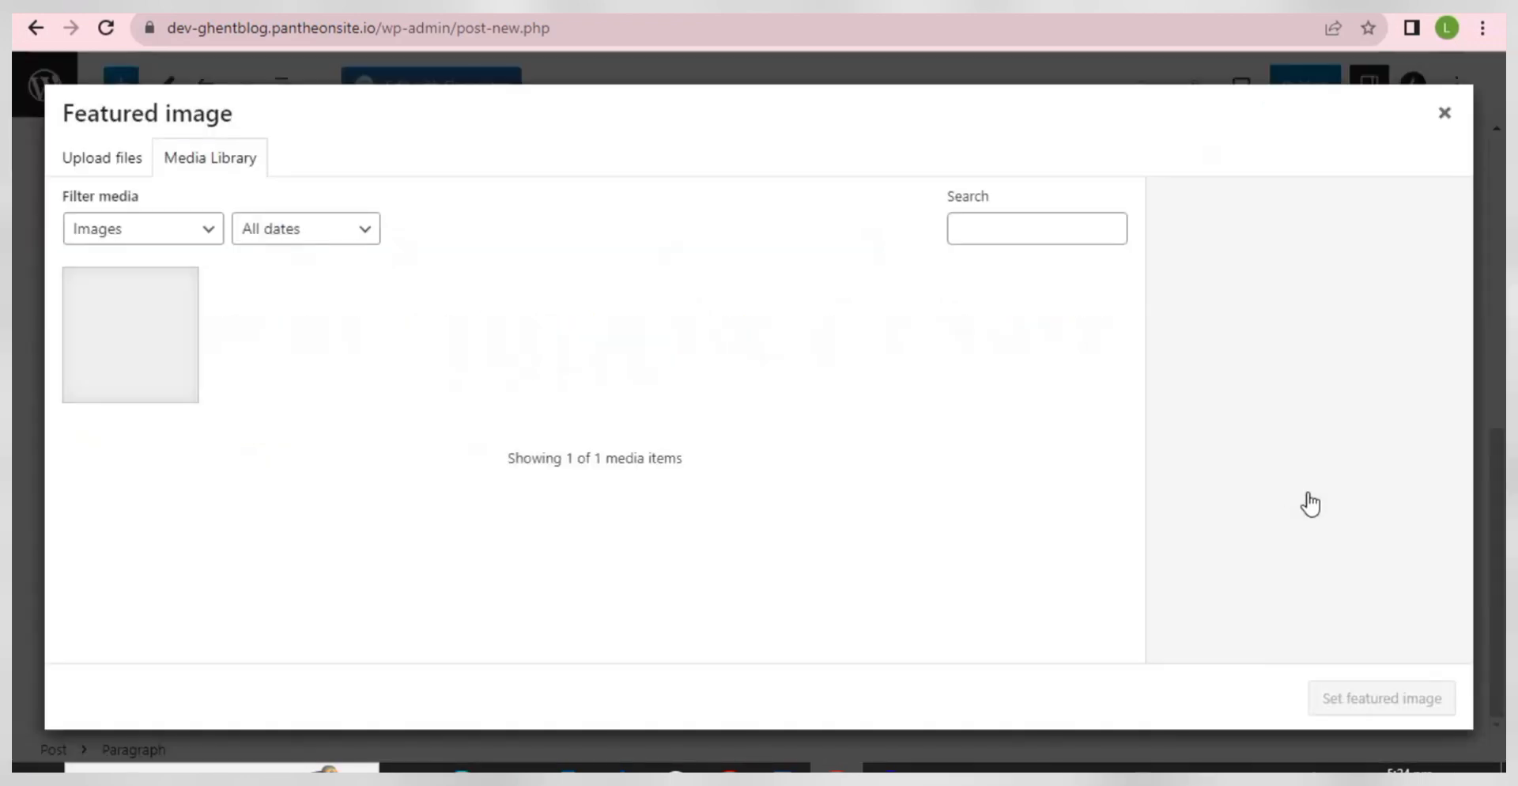
- Upload the potato photo 3hsq and set it as the featured image
{"action": "left_click", "coordinate": [108, 162]}
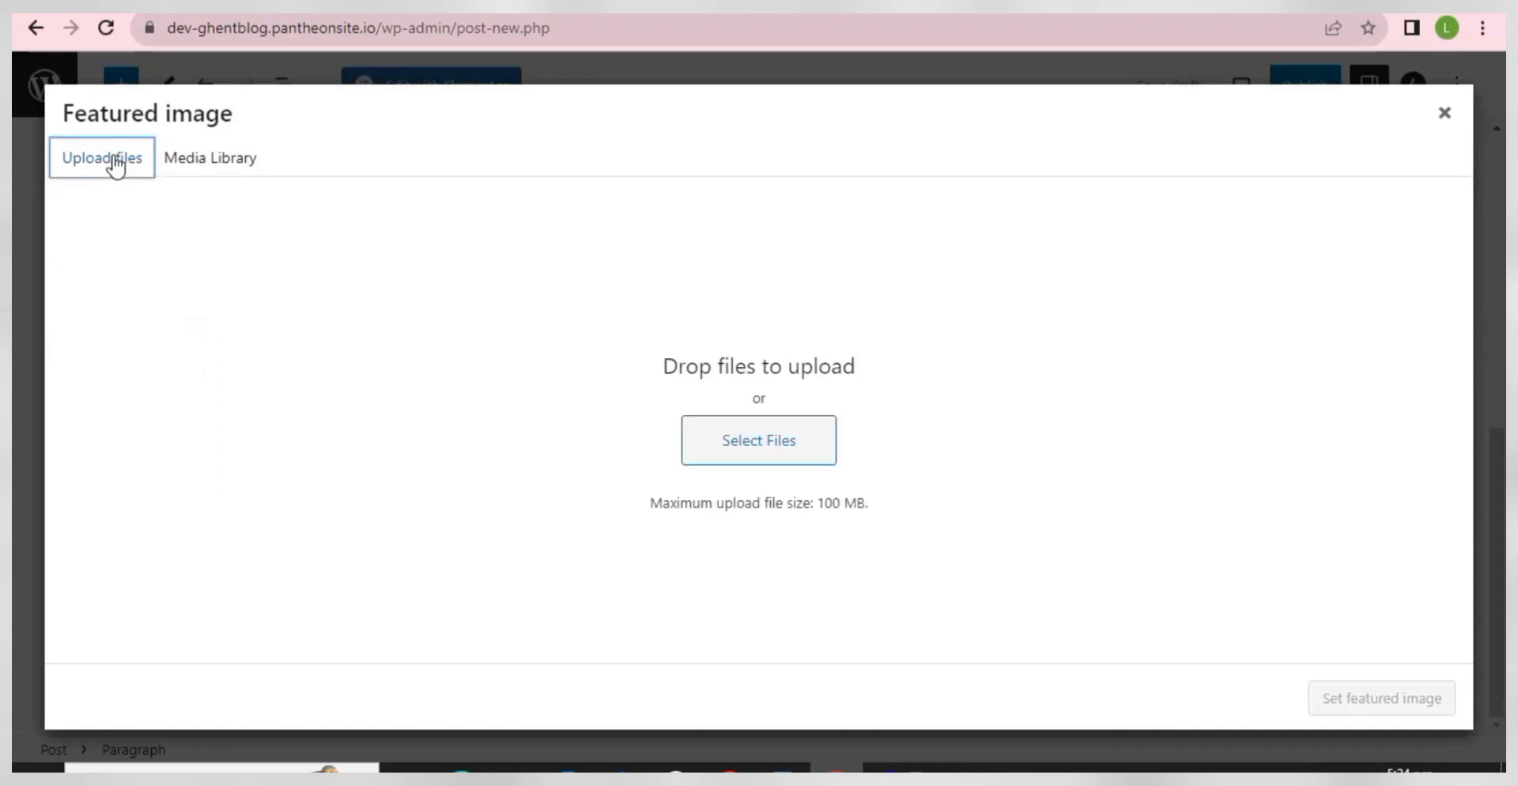
{"action": "left_click", "coordinate": [757, 443]}
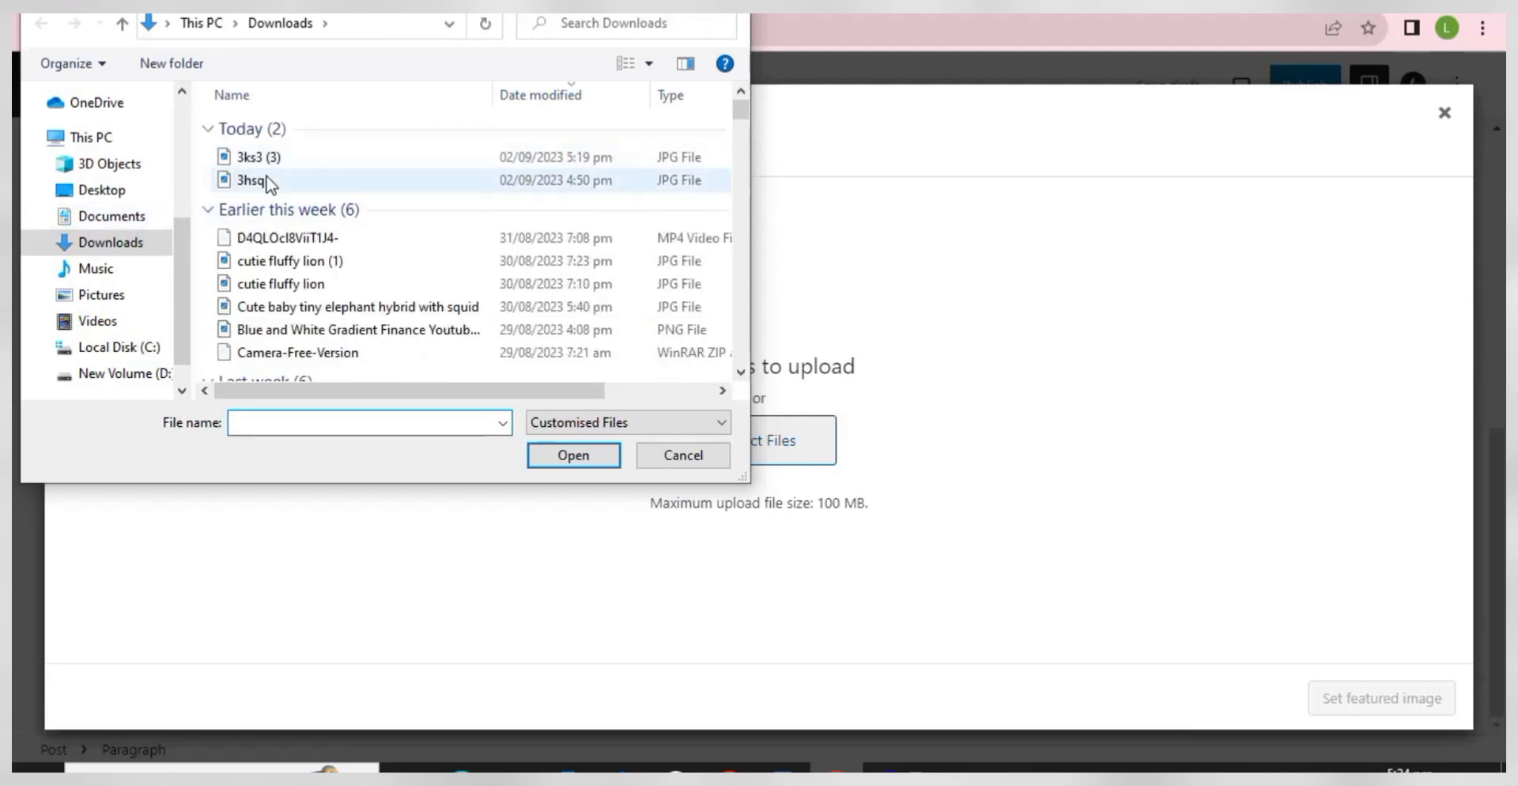
{"action": "left_click", "coordinate": [265, 180]}
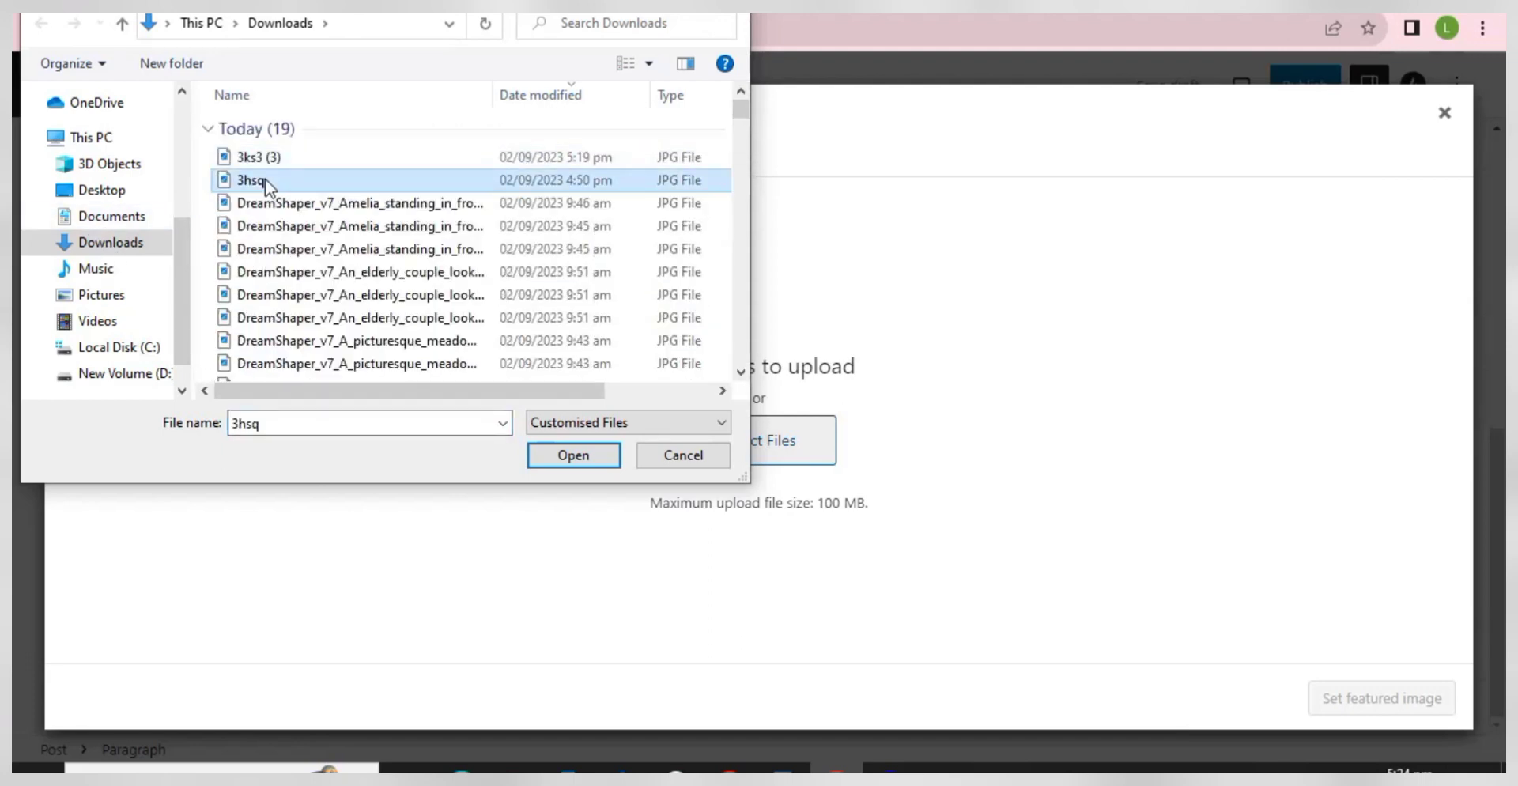
{"action": "double_click", "coordinate": [264, 178]}
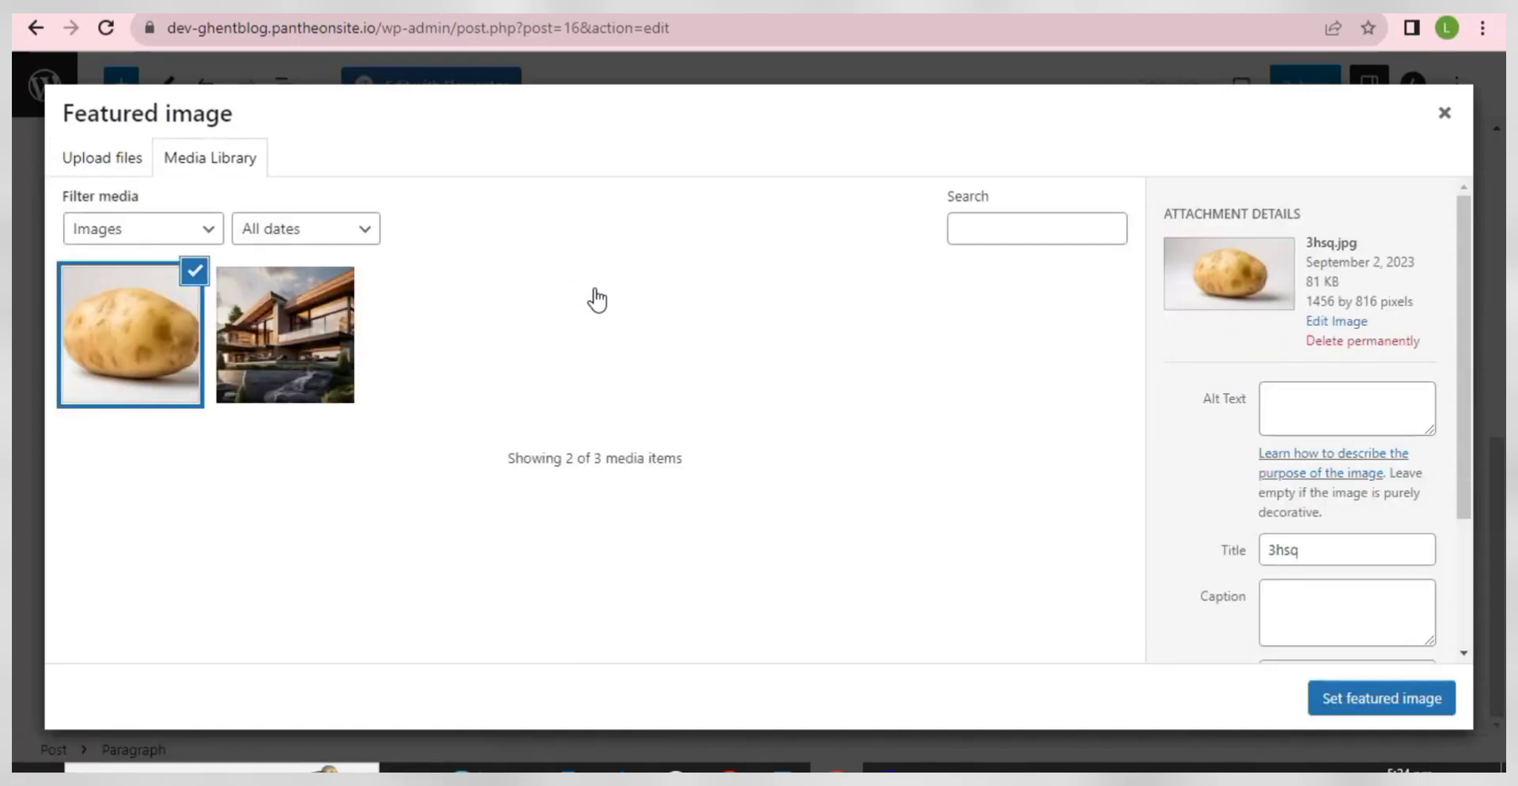
{"action": "left_click", "coordinate": [1382, 704]}
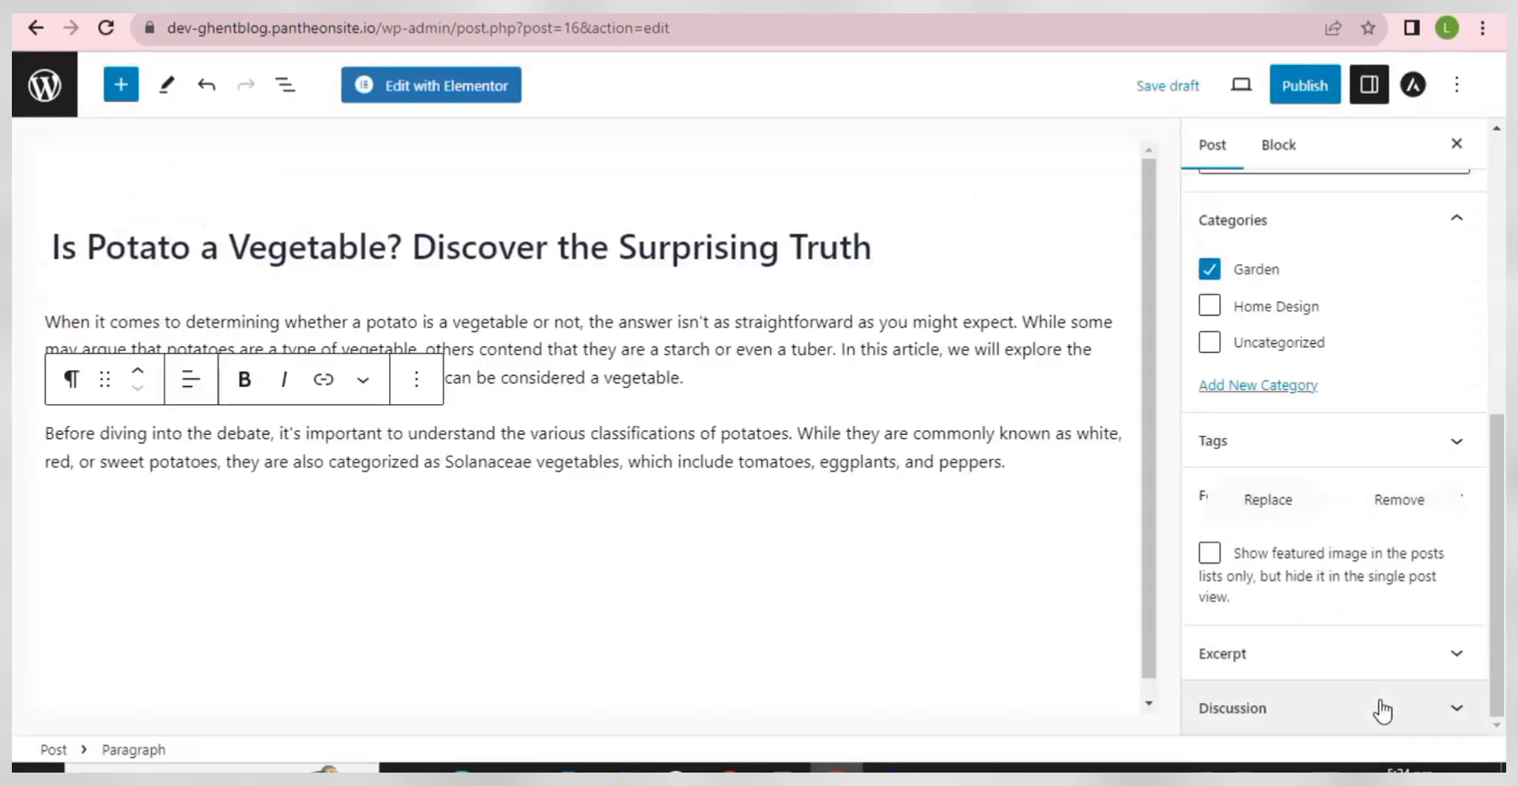
- Publish the potato post and return to the previous admin page
{"action": "scroll", "coordinate": [1220, 606], "scroll_direction": "down", "scroll_amount": 1}
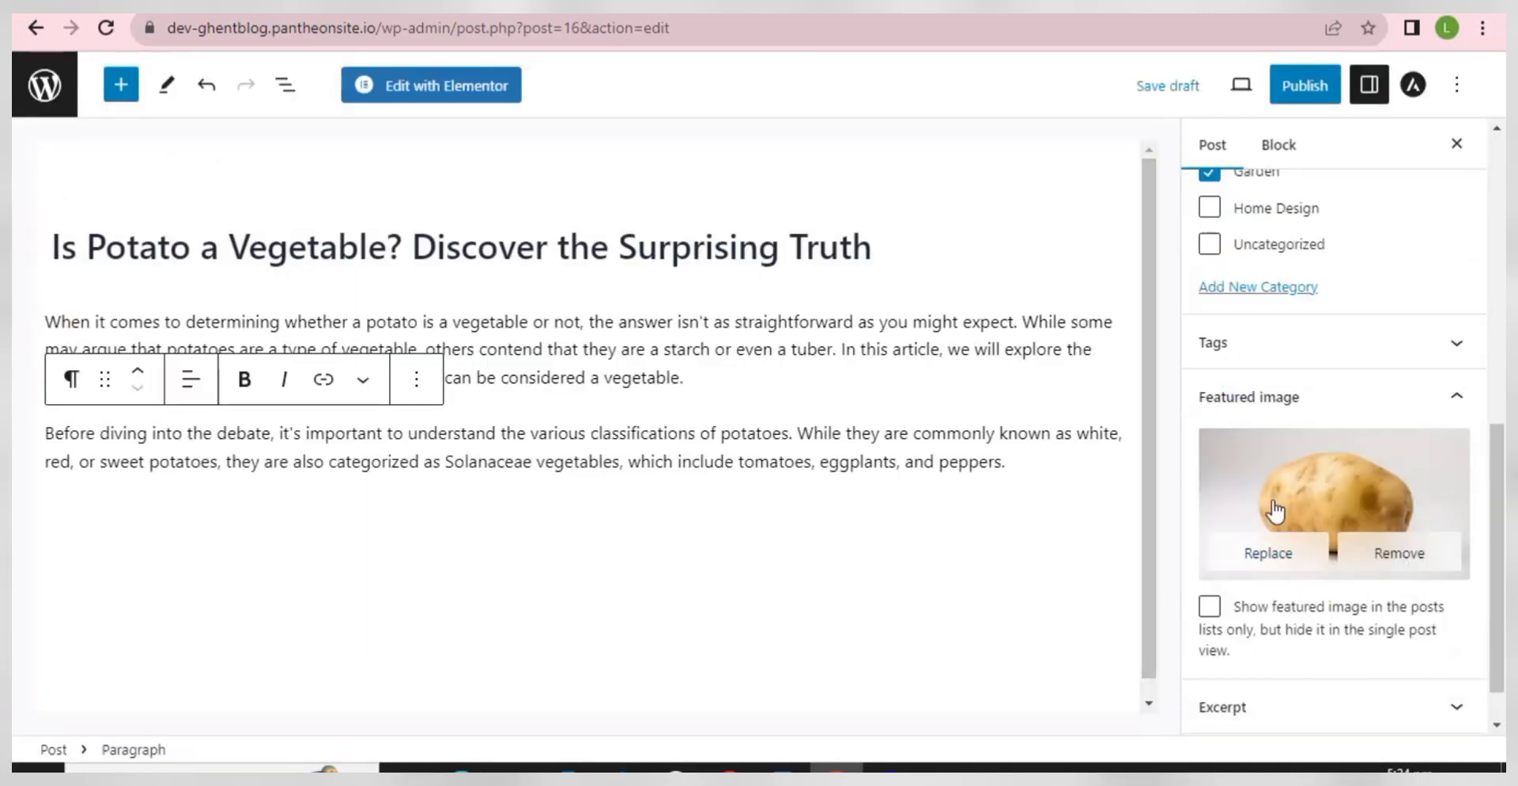
{"action": "left_click", "coordinate": [1311, 95]}
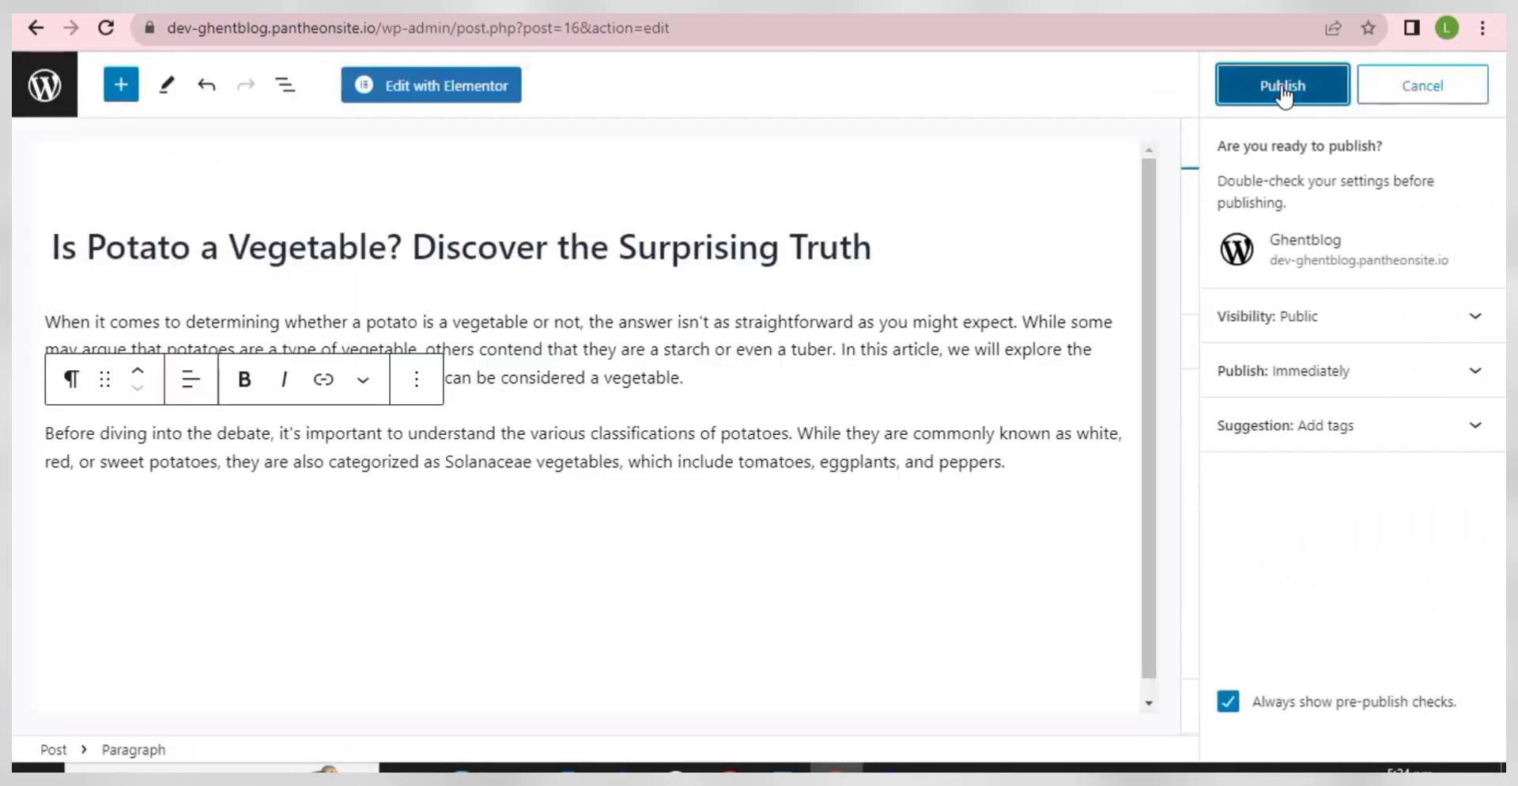
{"action": "left_click", "coordinate": [1283, 89]}
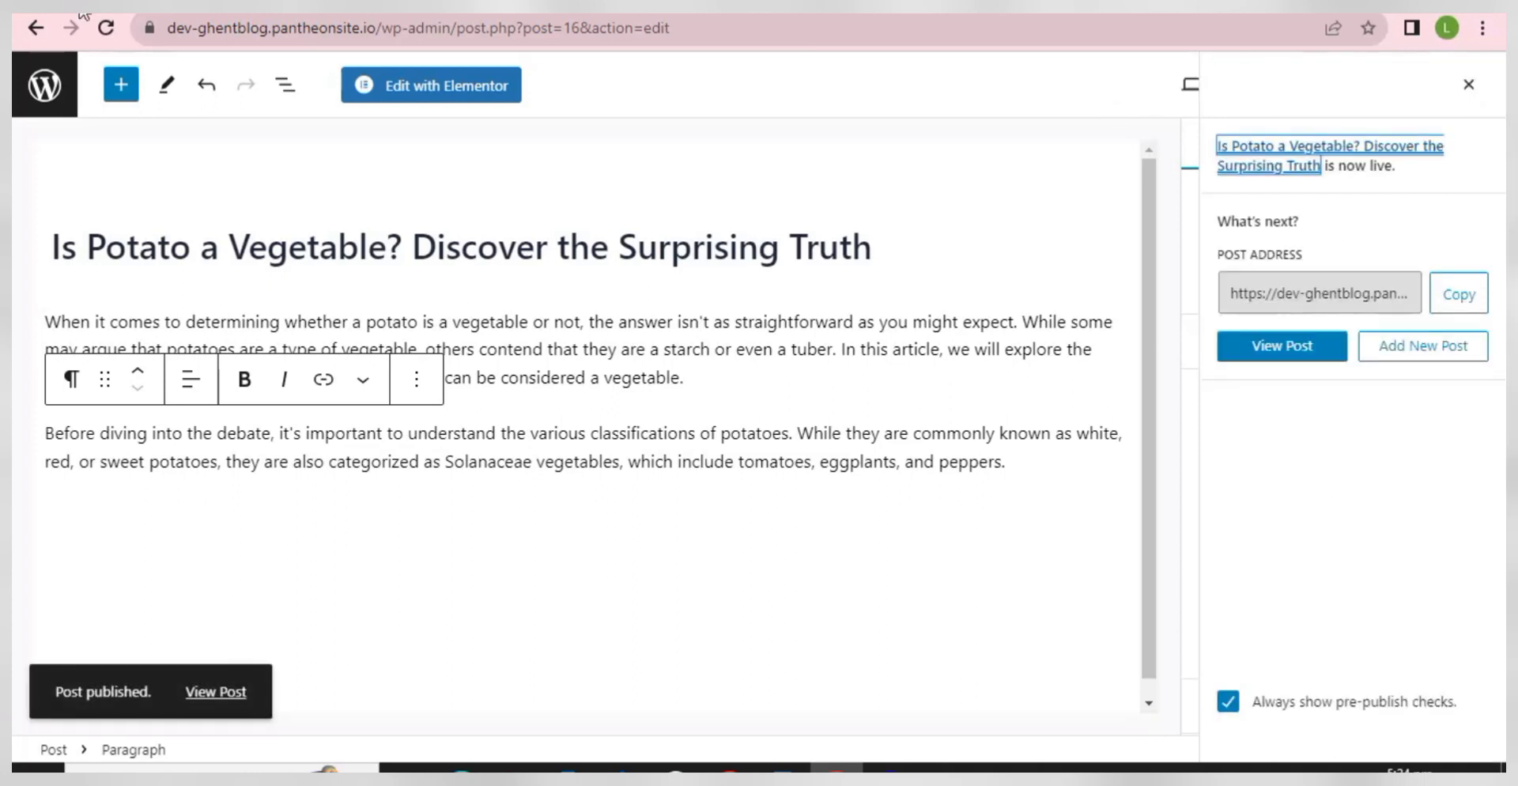
{"action": "left_click", "coordinate": [35, 29]}
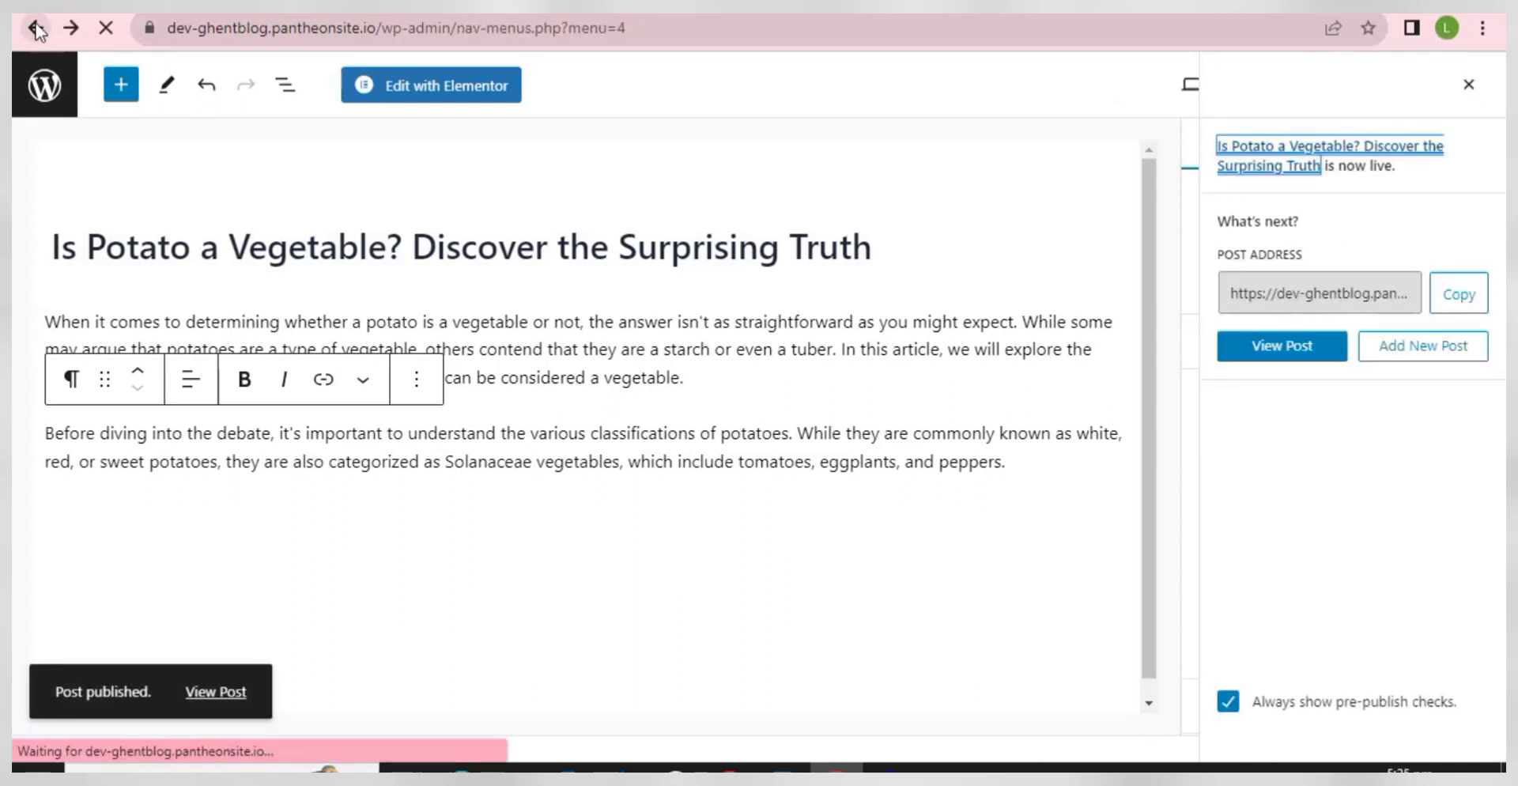
- From the WordPress dashboard, start a new blank post
{"action": "left_click", "coordinate": [35, 29]}
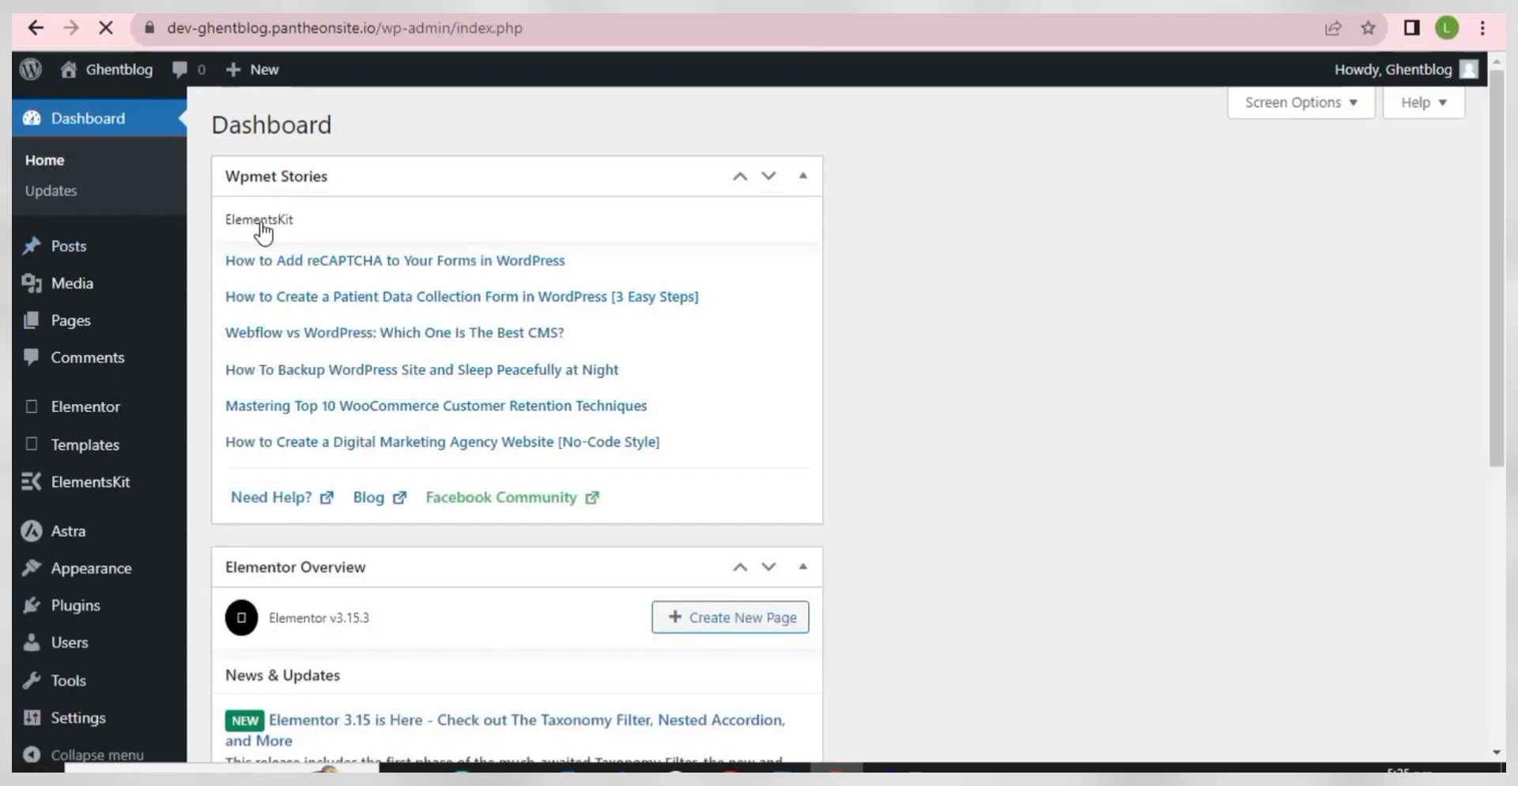
{"action": "mouse_move", "coordinate": [251, 70]}
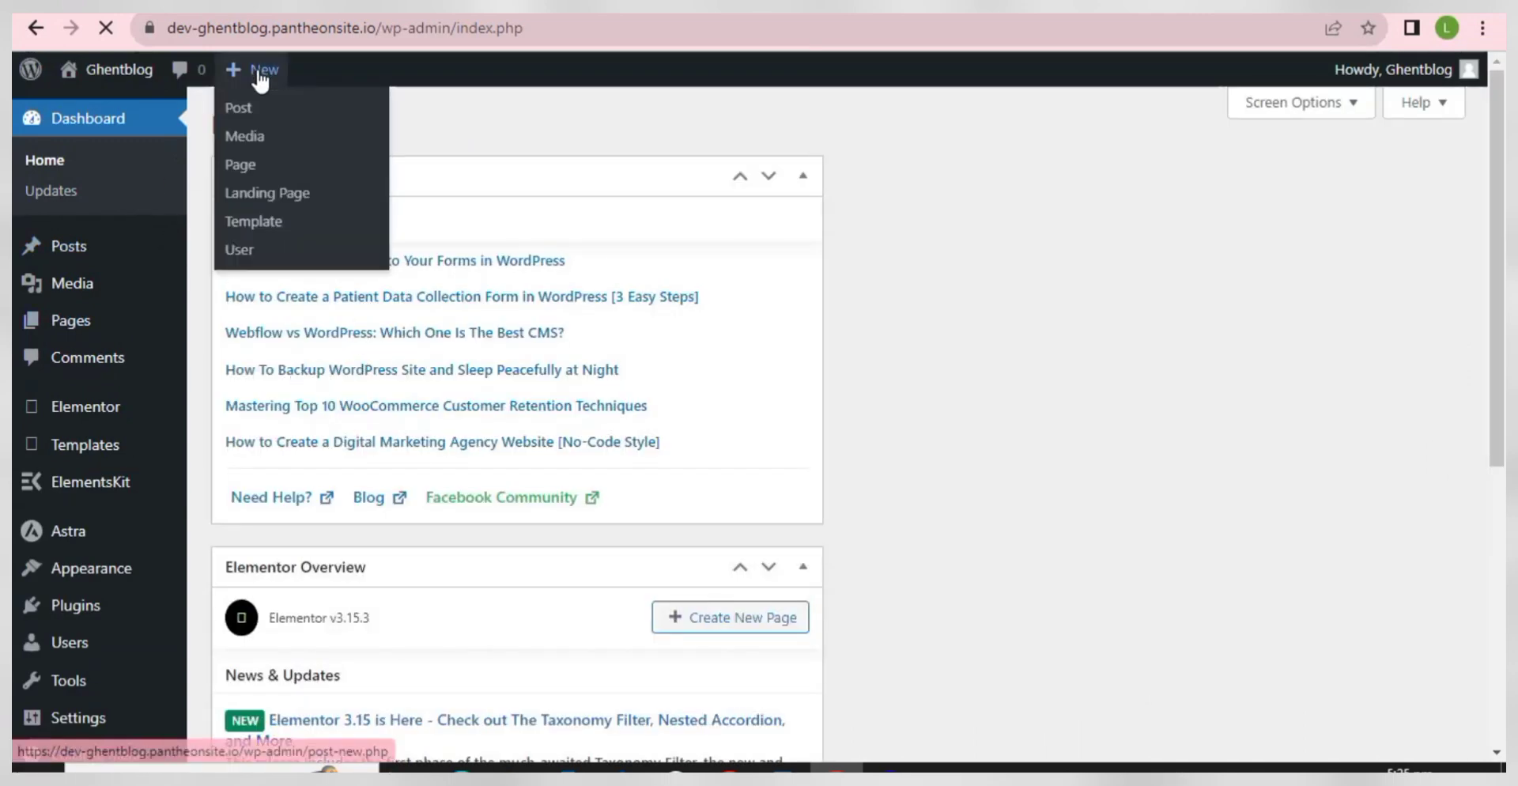
{"action": "left_click", "coordinate": [247, 123]}
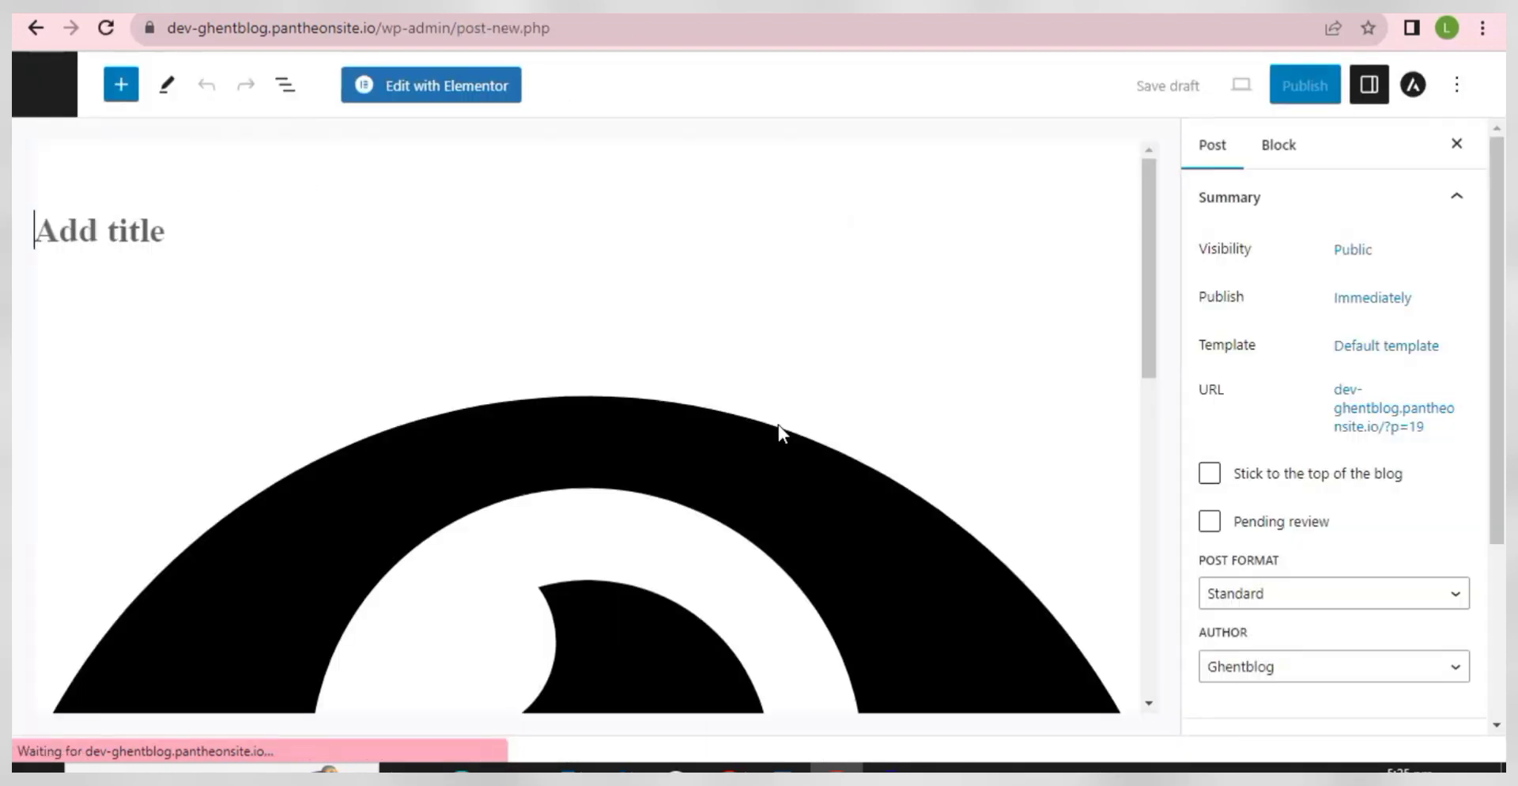
- Leave the potato article in SEOWriting.ai and go back to its dashboard
{"action": "mouse_move", "coordinate": [729, 768]}
{"action": "left_click", "coordinate": [728, 690]}
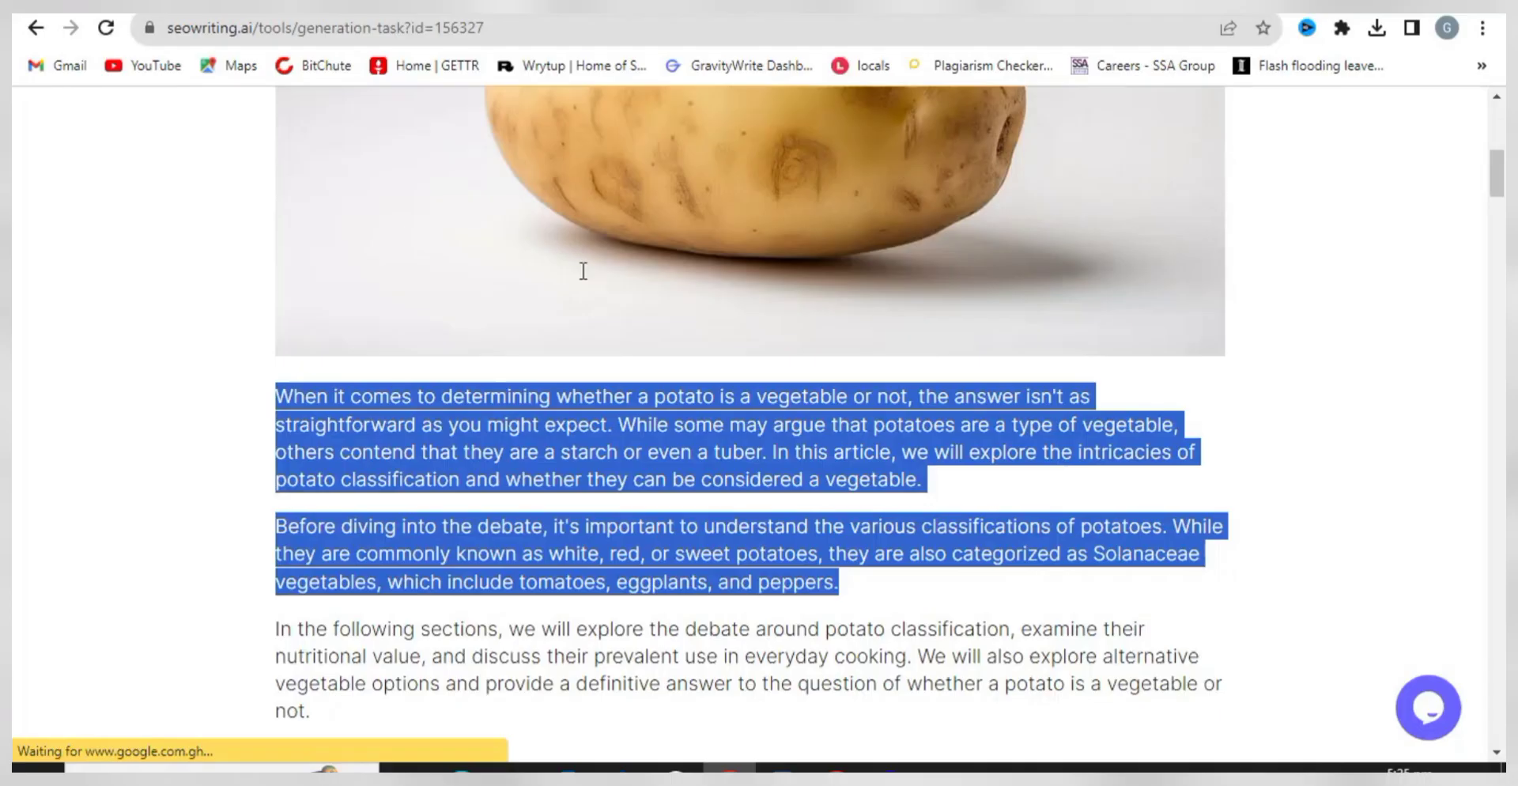
{"action": "left_click", "coordinate": [207, 237]}
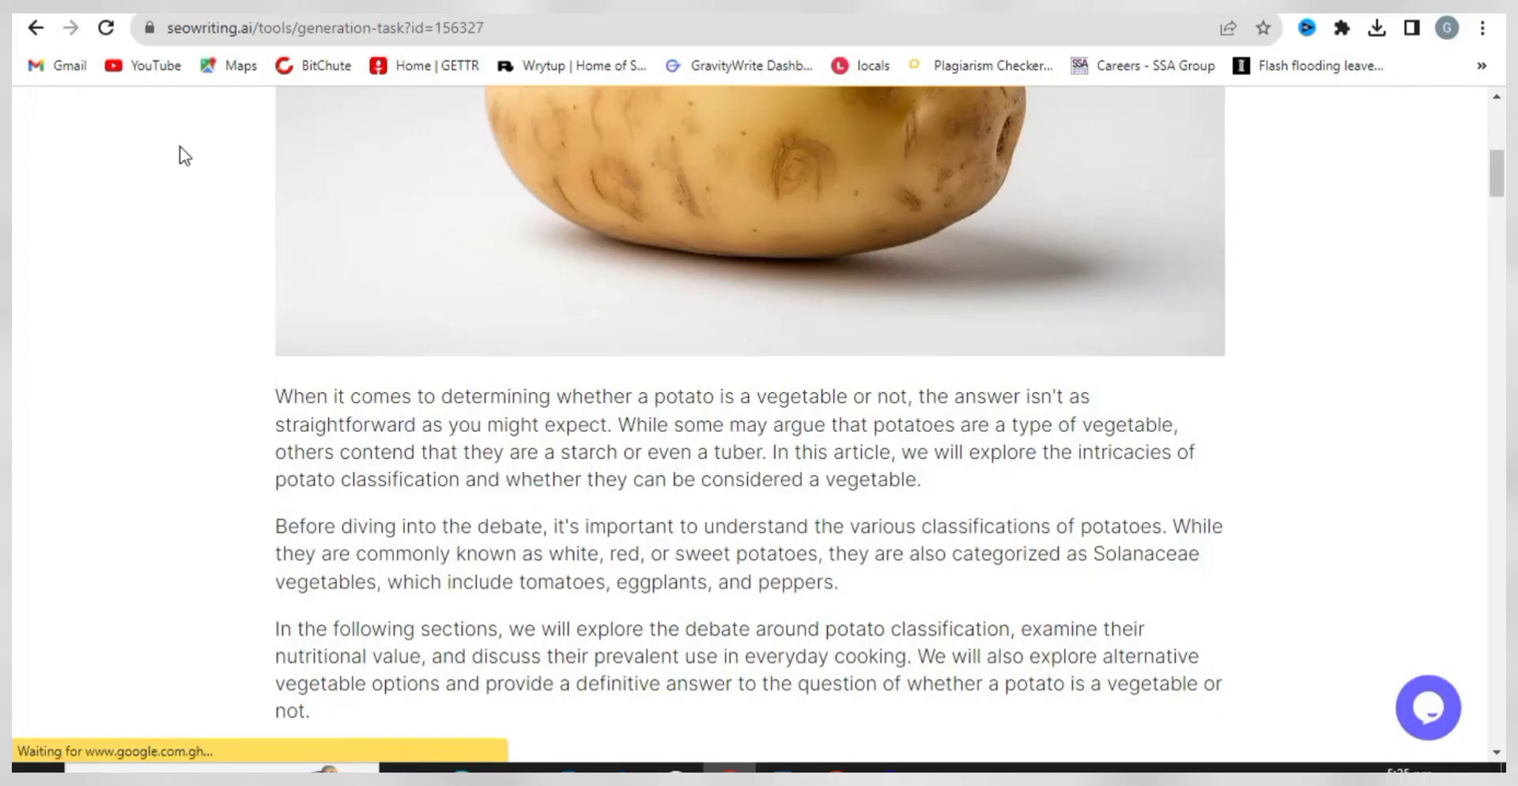
{"action": "left_click", "coordinate": [37, 28]}
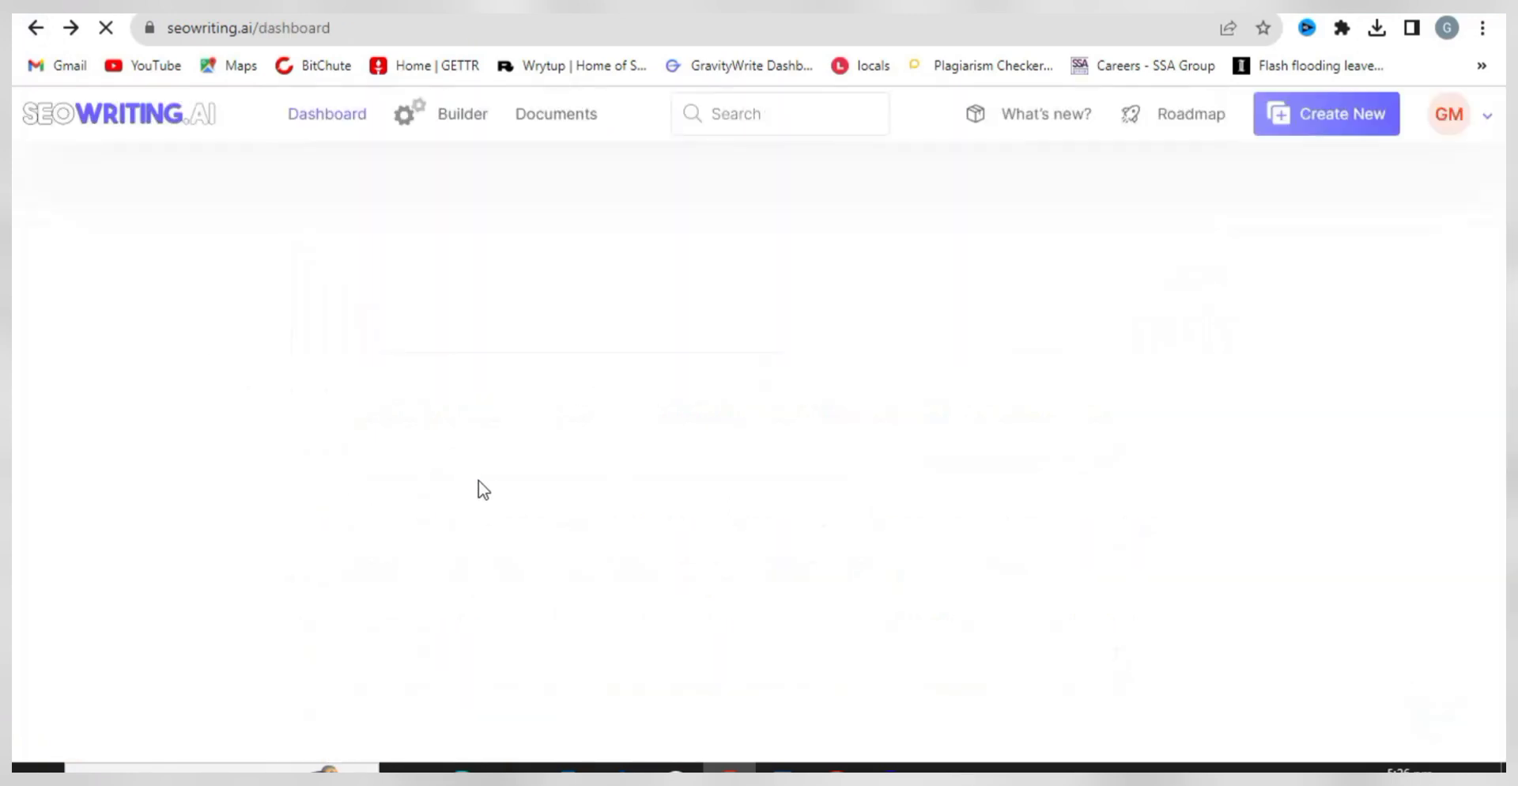
- Open the 2681-word declutter article from Last documents and copy its heading
{"action": "scroll", "coordinate": [529, 522], "scroll_direction": "up", "scroll_amount": 5}
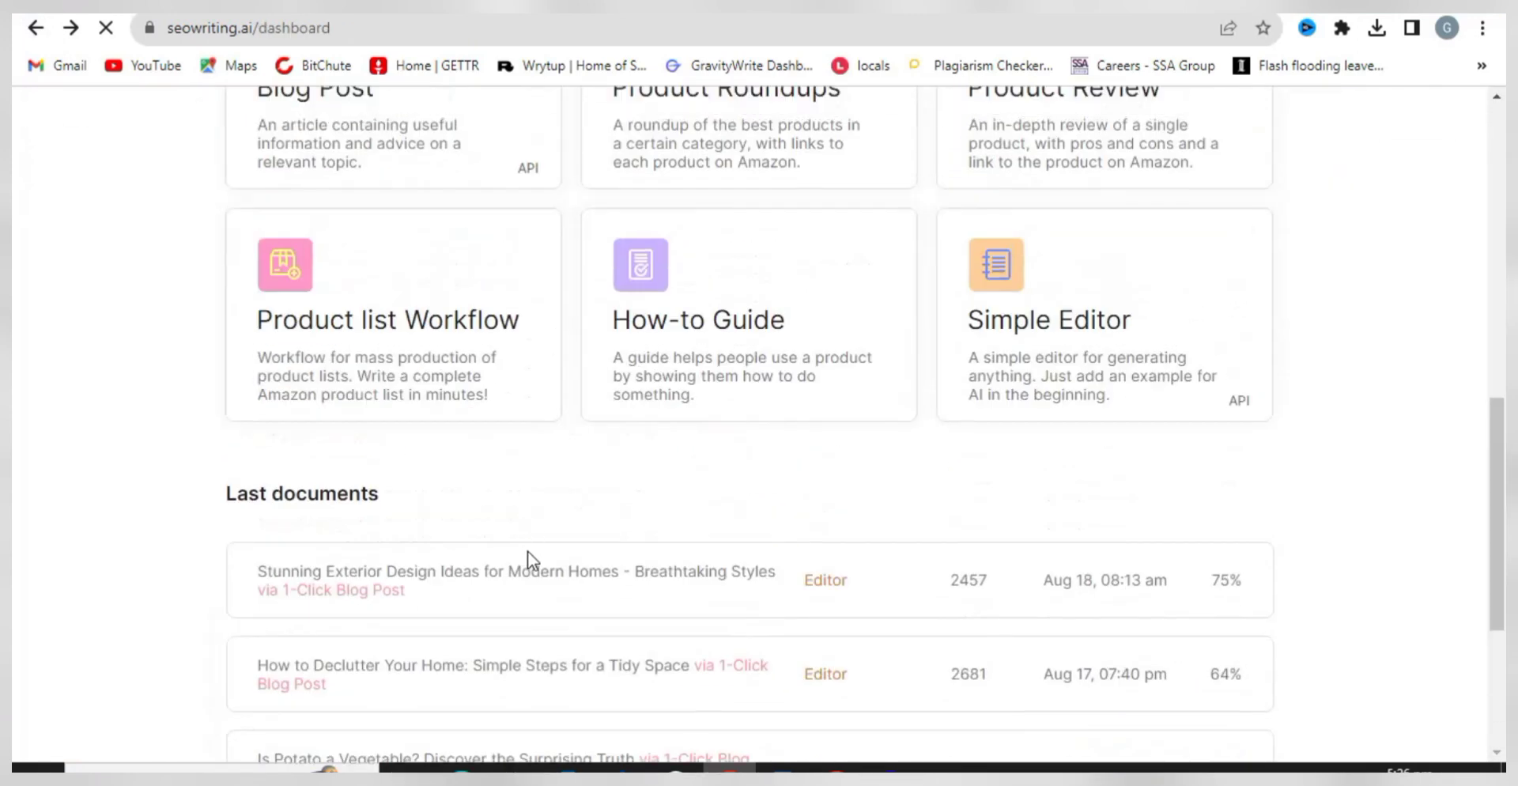
{"action": "left_click", "coordinate": [475, 565]}
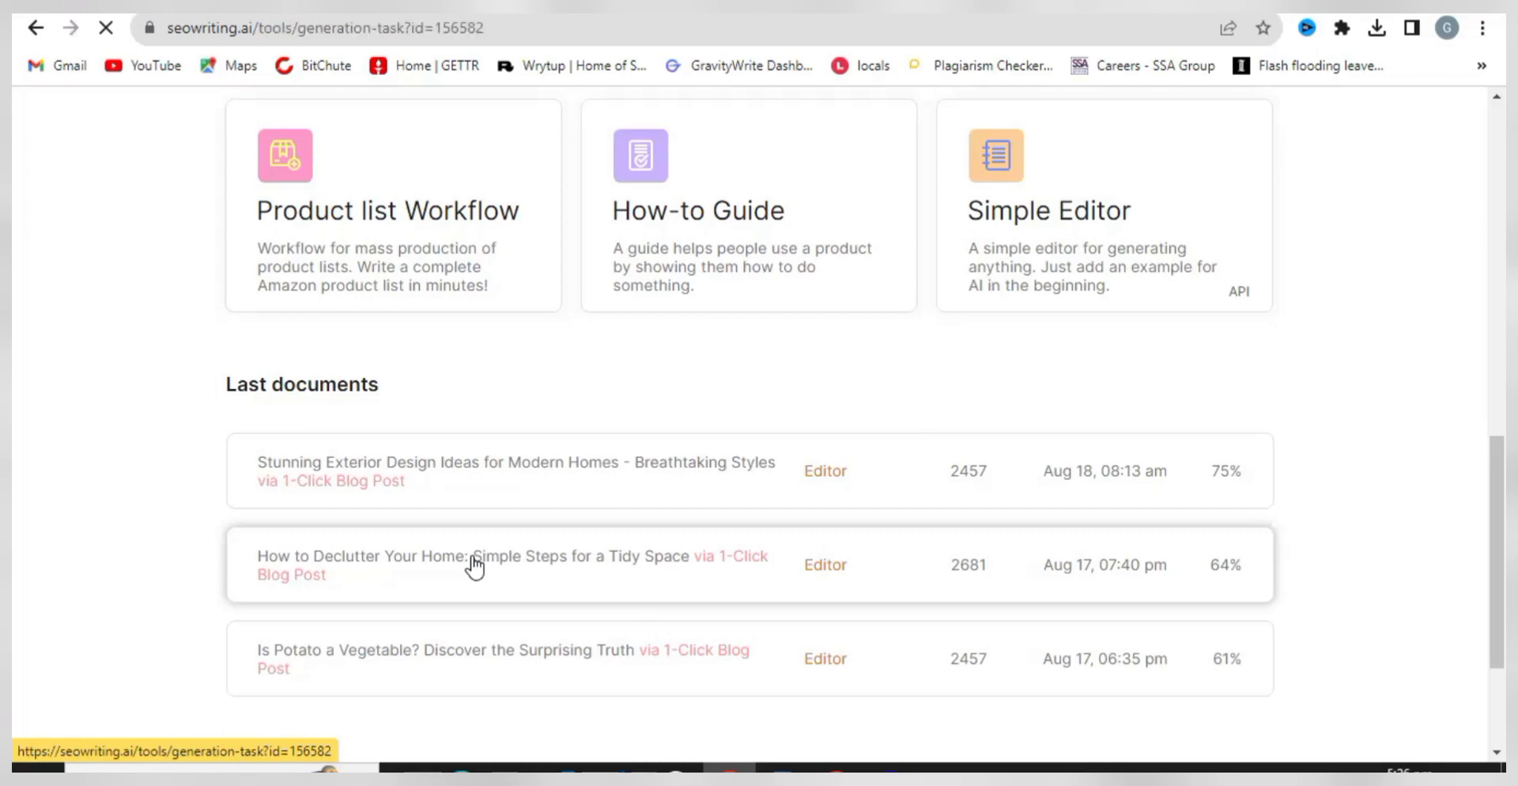
{"action": "scroll", "coordinate": [530, 380], "scroll_direction": "down", "scroll_amount": 1}
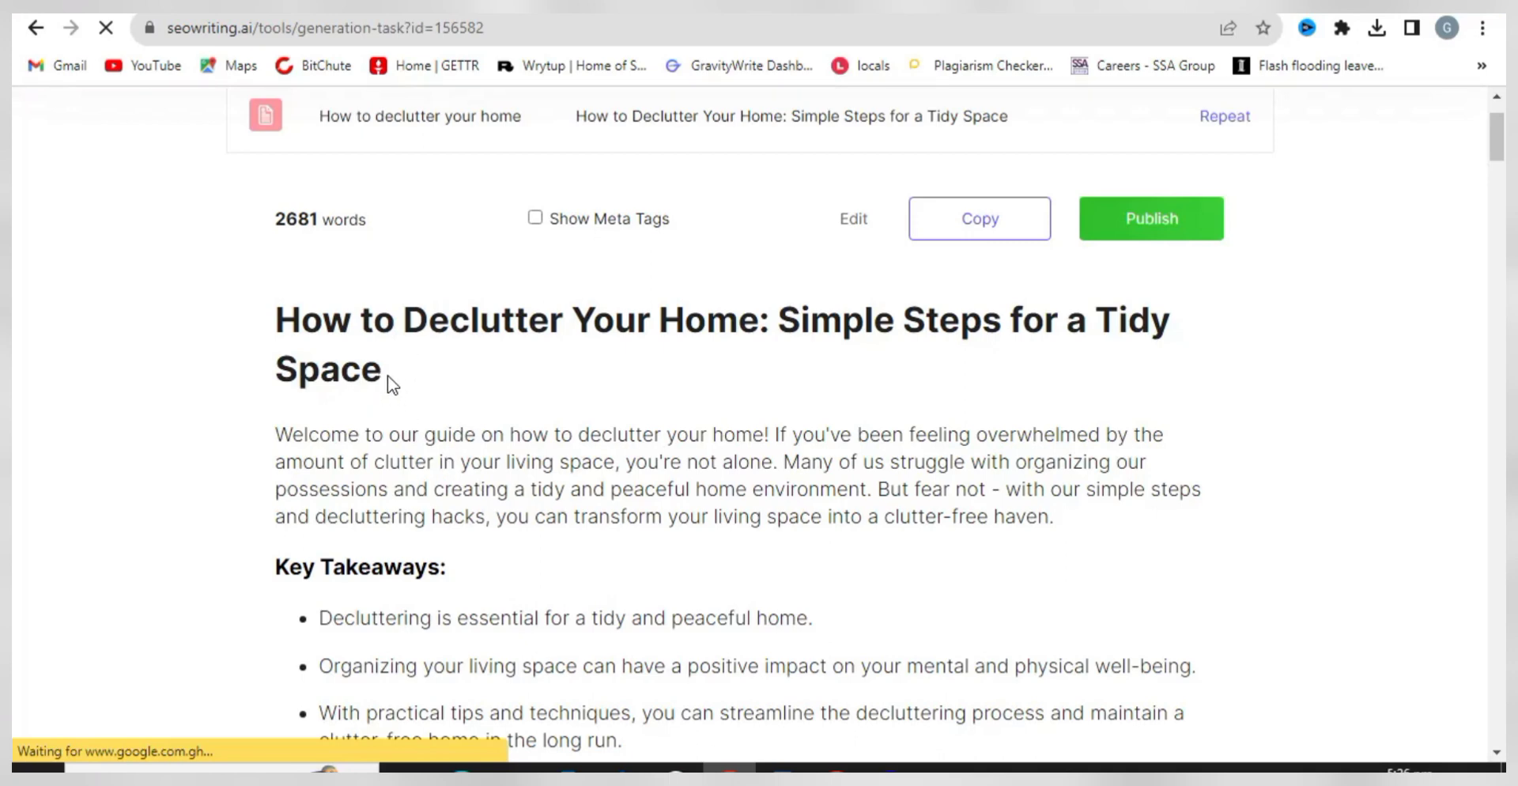
{"action": "left_click_drag", "start_coordinate": [393, 385], "coordinate": [270, 319]}
{"action": "right_click", "coordinate": [359, 331]}
{"action": "left_click", "coordinate": [365, 352]}
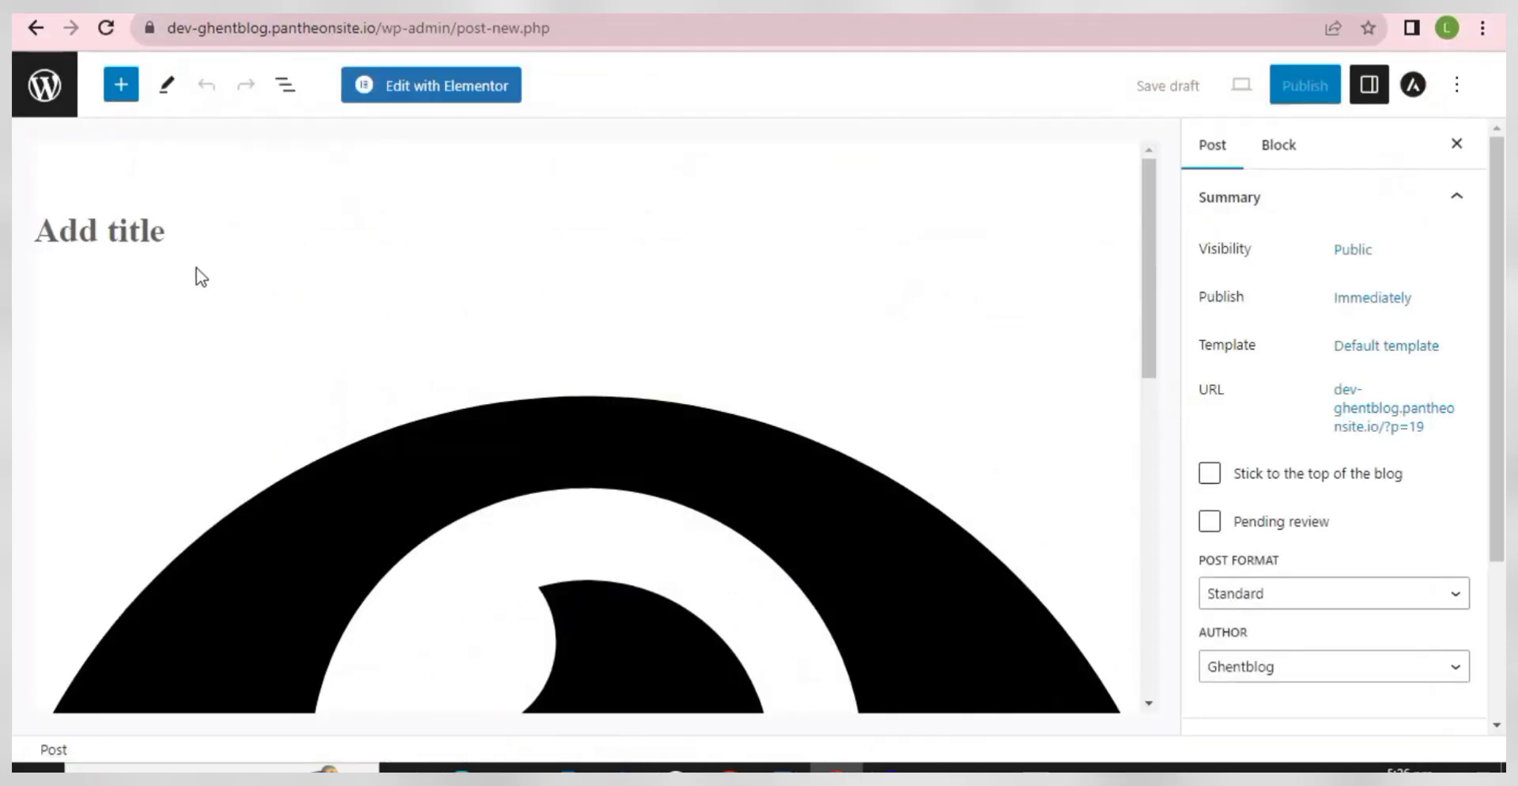
- Paste 'How to Declutter Your Home: Simple Steps for a Tidy Space' as the post title
{"action": "left_click", "coordinate": [151, 222]}
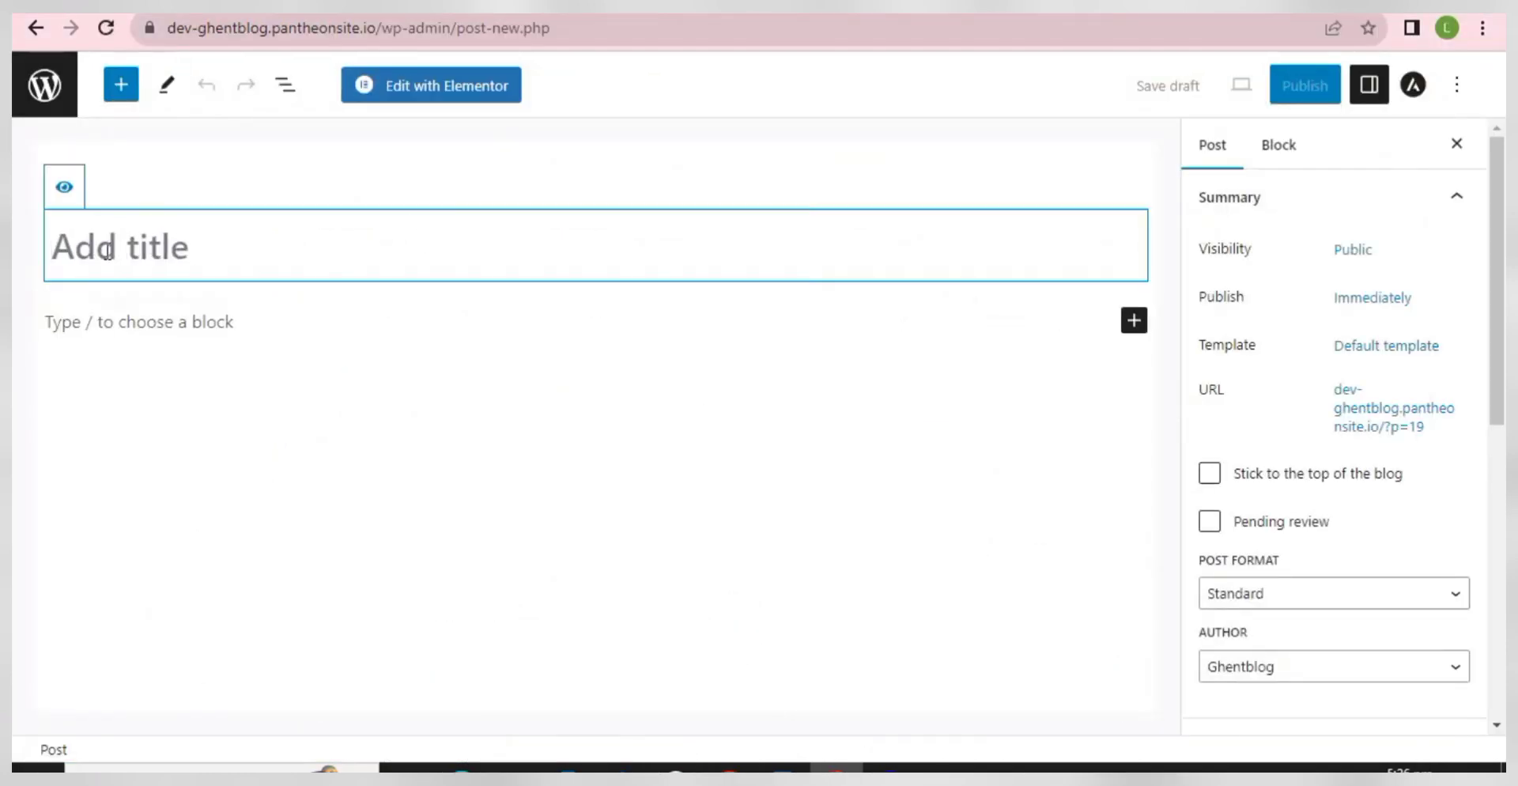
{"action": "right_click", "coordinate": [104, 253]}
{"action": "left_click", "coordinate": [173, 424]}
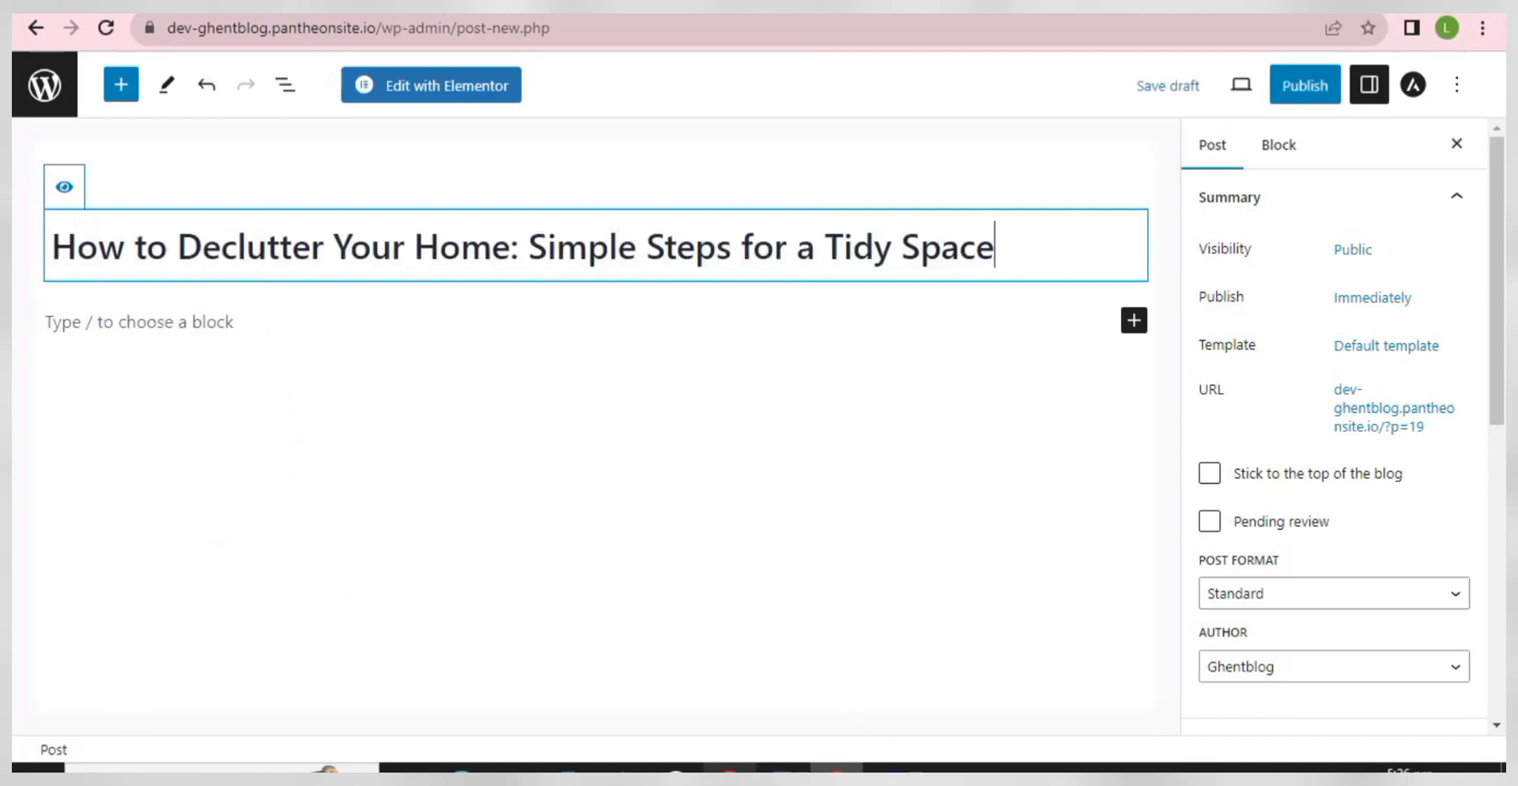
- Copy the article's intro paragraph and paste it into the post body
{"action": "left_click", "coordinate": [729, 767]}
{"action": "left_click_drag", "start_coordinate": [1080, 524], "coordinate": [274, 434]}
{"action": "right_click", "coordinate": [353, 455]}
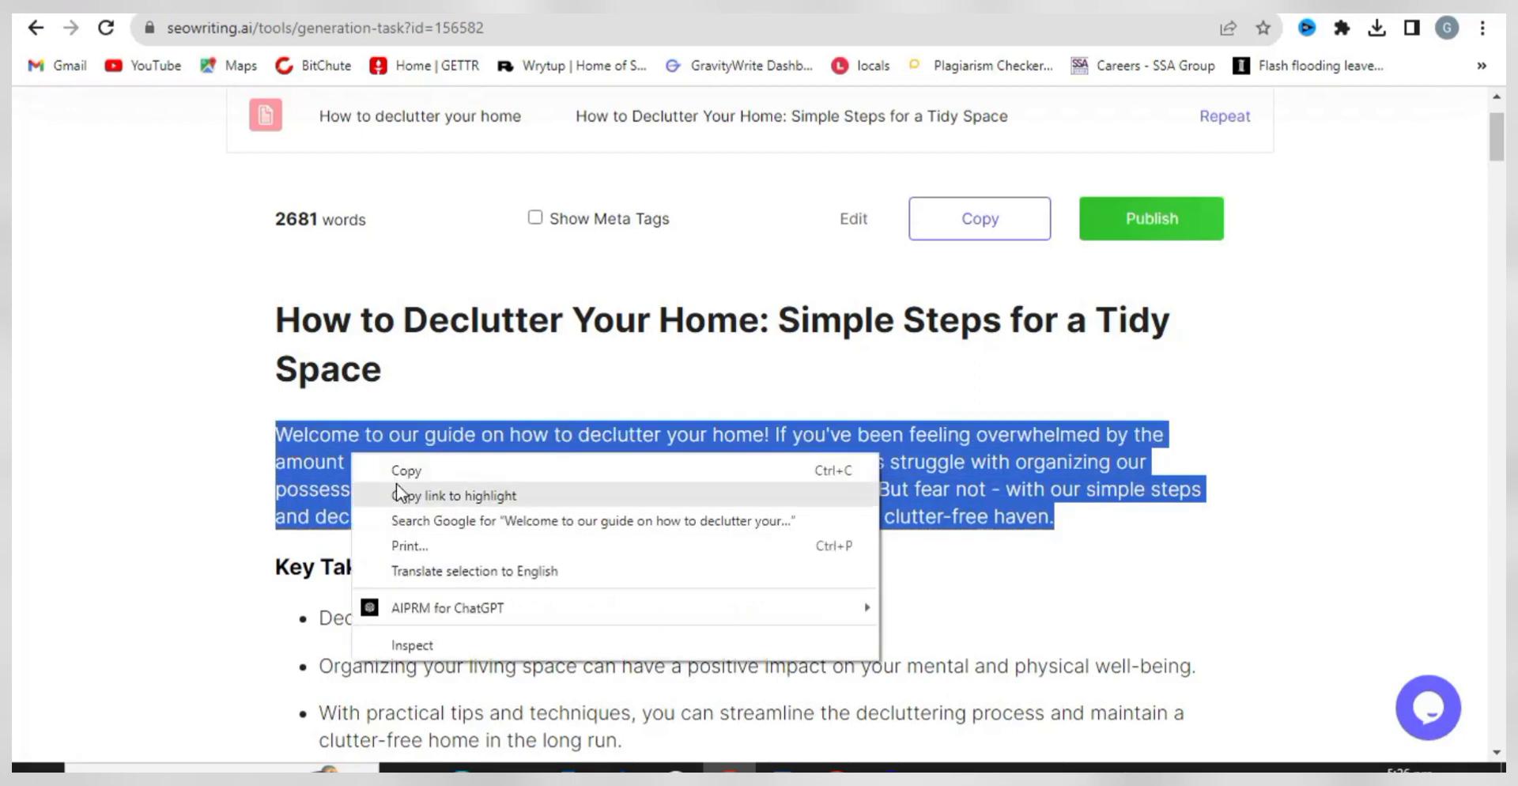
{"action": "left_click", "coordinate": [404, 473]}
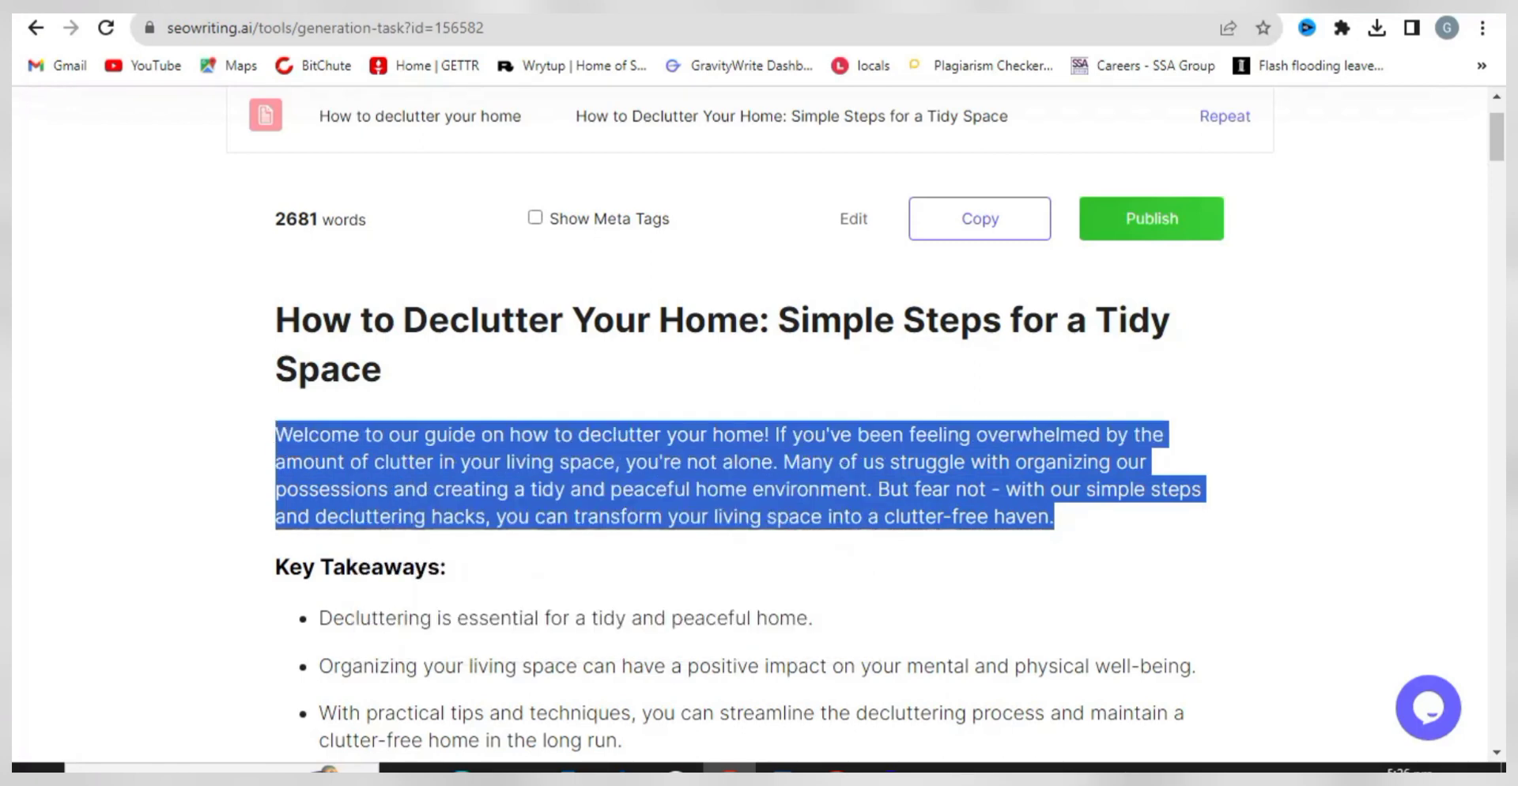
{"action": "key", "text": "alt+Tab"}
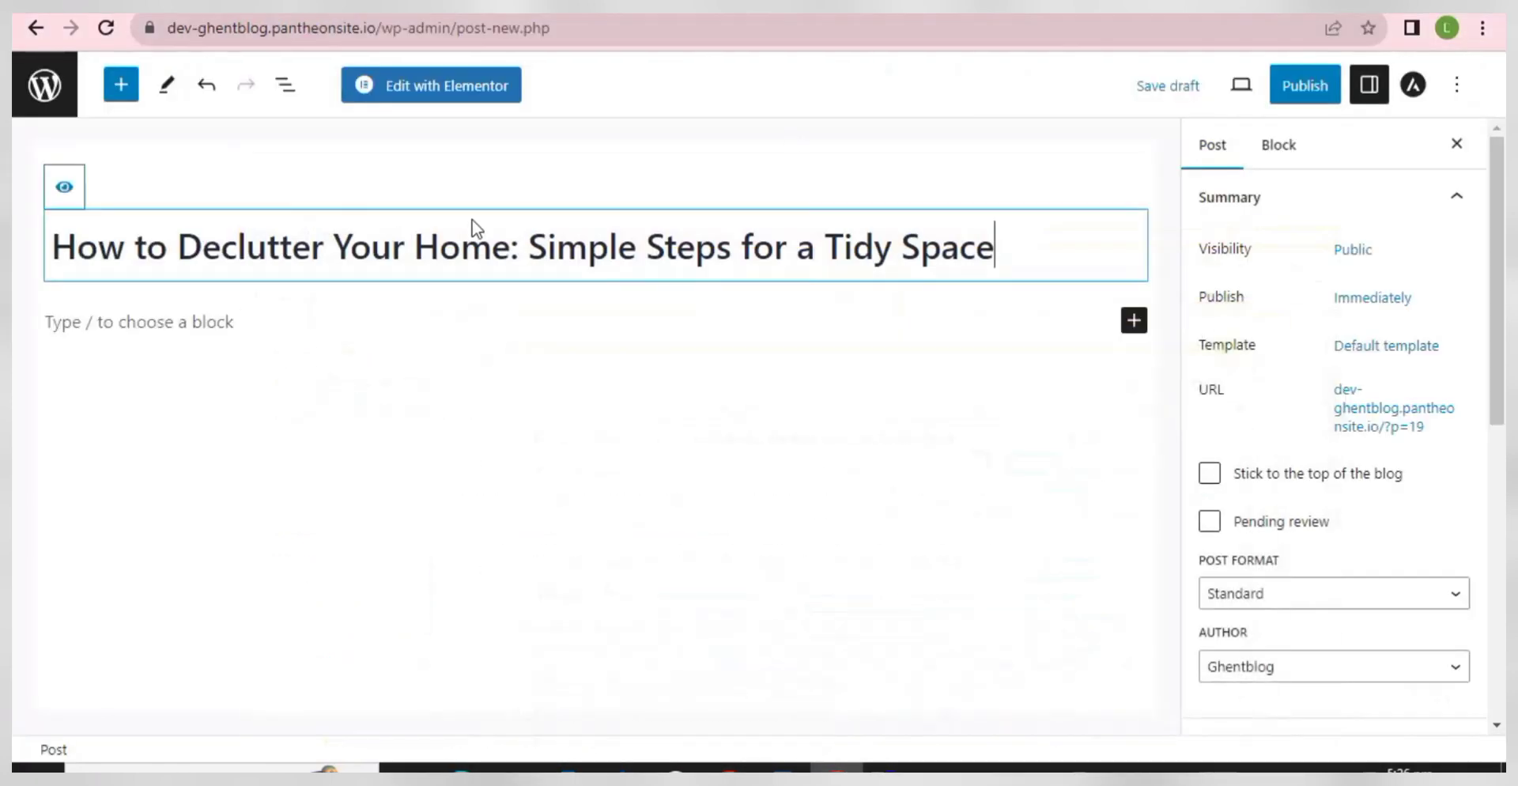
{"action": "right_click", "coordinate": [67, 320]}
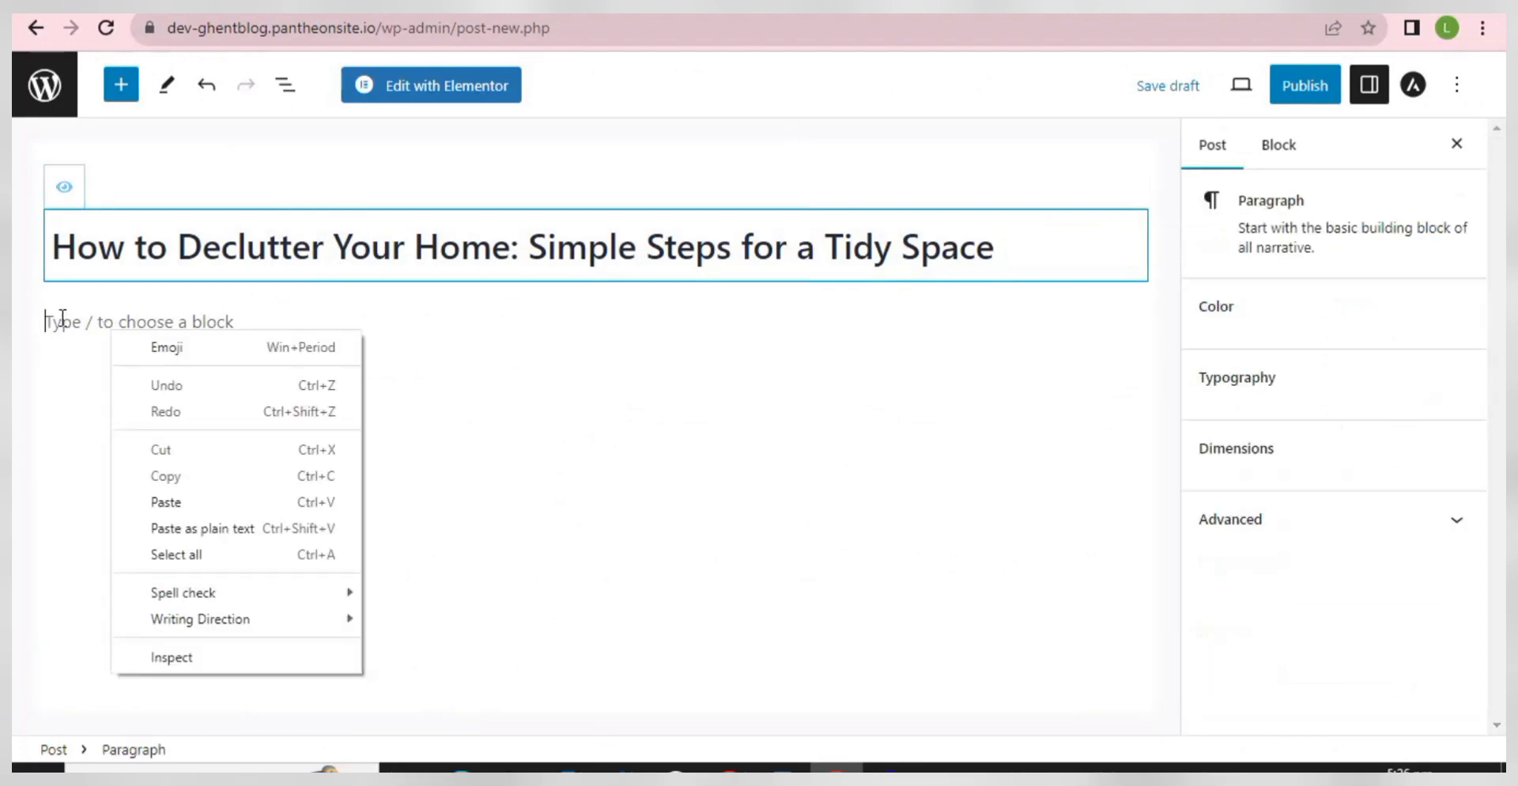
{"action": "left_click", "coordinate": [159, 504]}
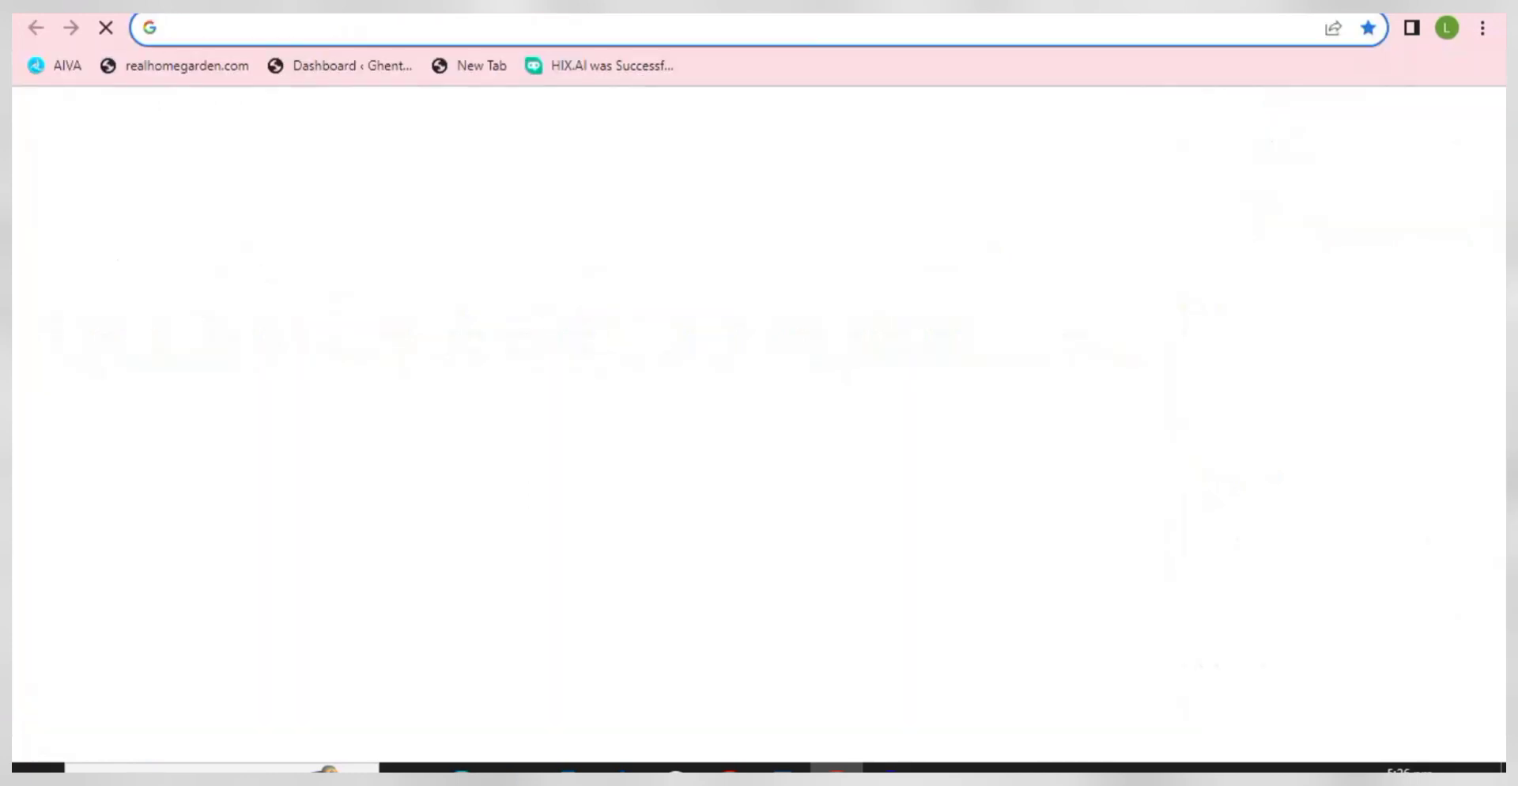
- Search Pexels for home photos, filtered to Horizontal orientation
{"action": "type", "text": "PE"}
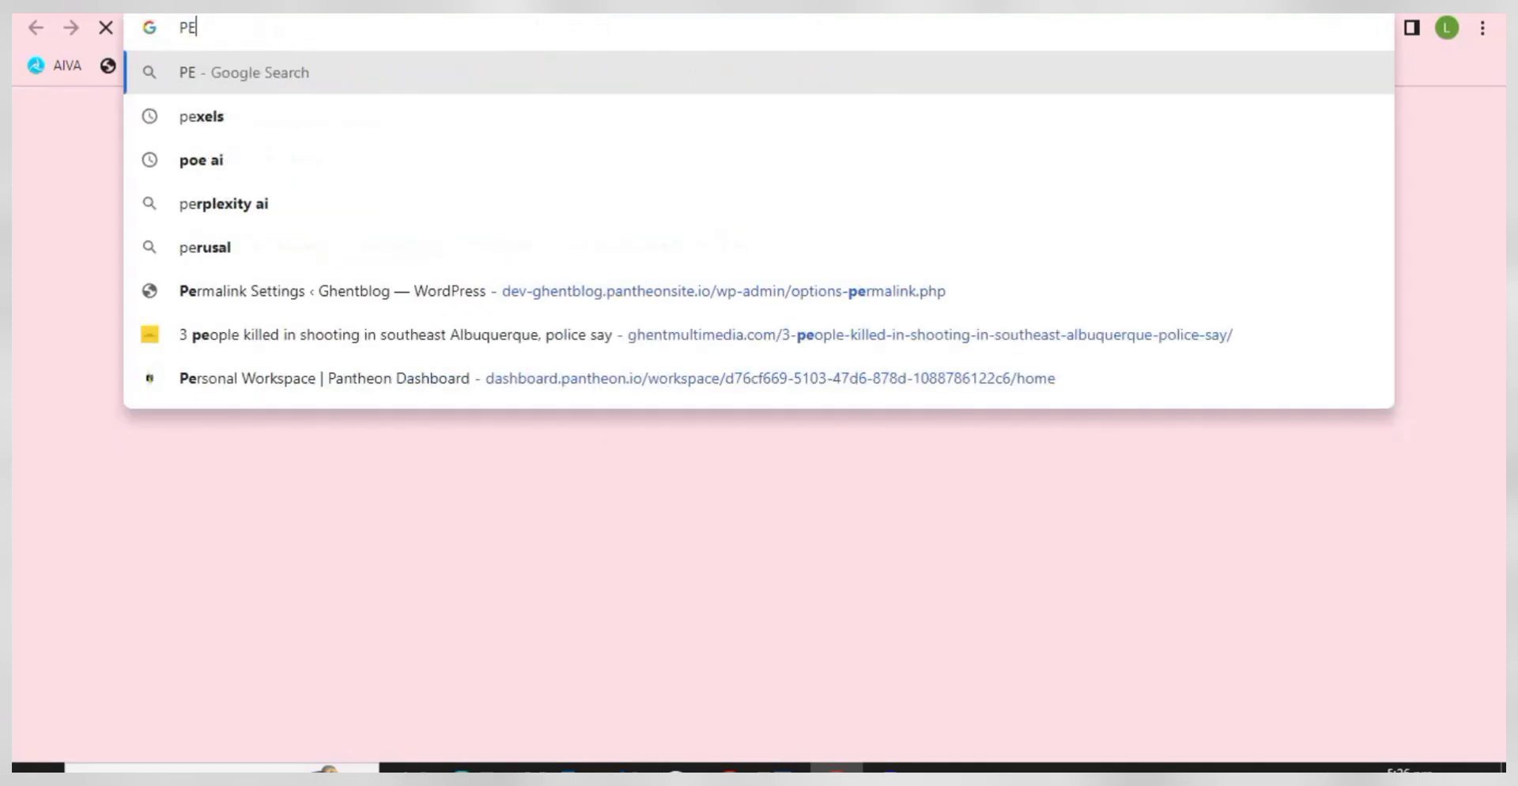
{"action": "type", "text": "XEL"}
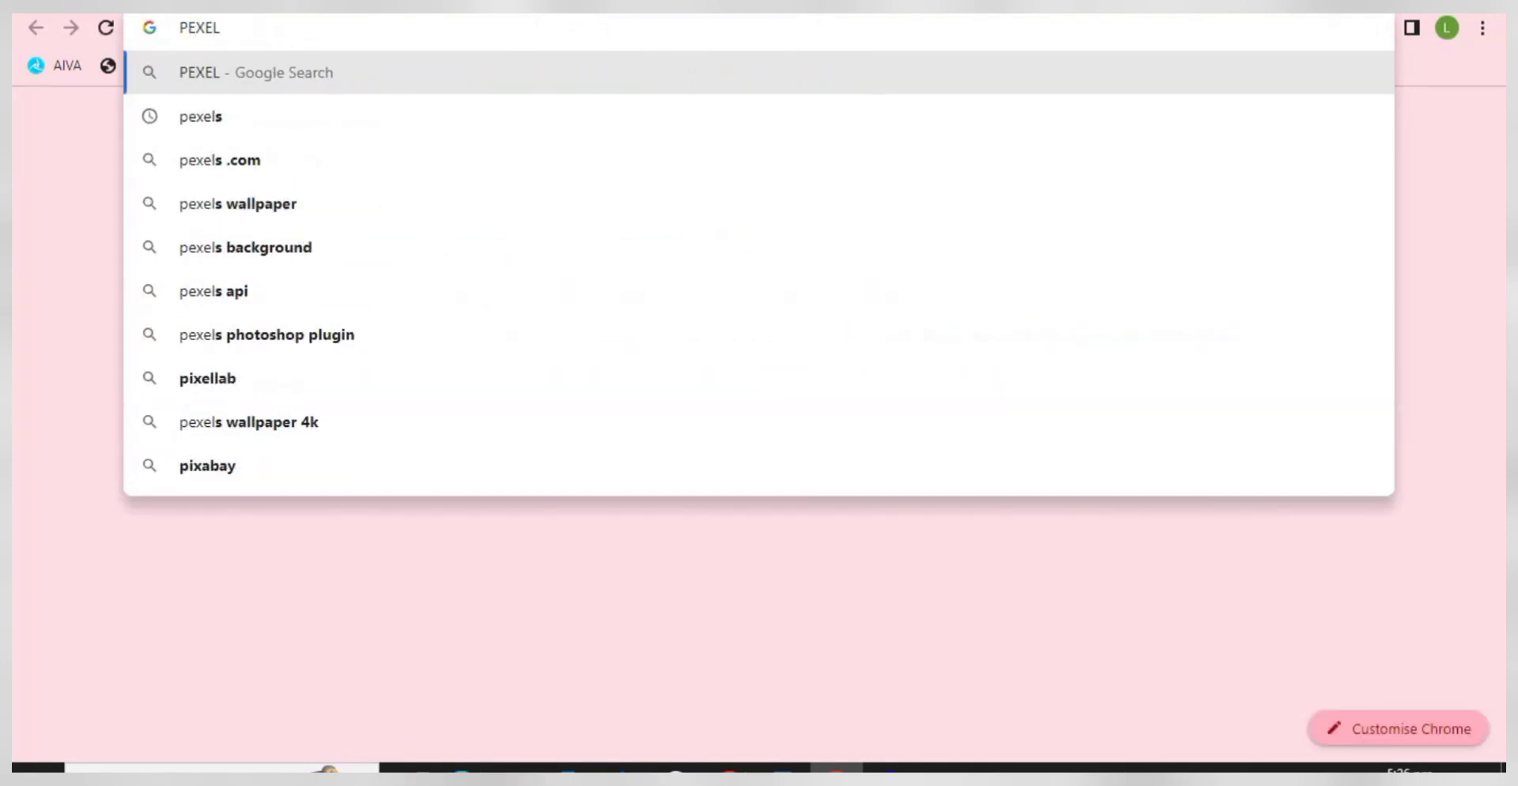
{"action": "key", "text": "Return"}
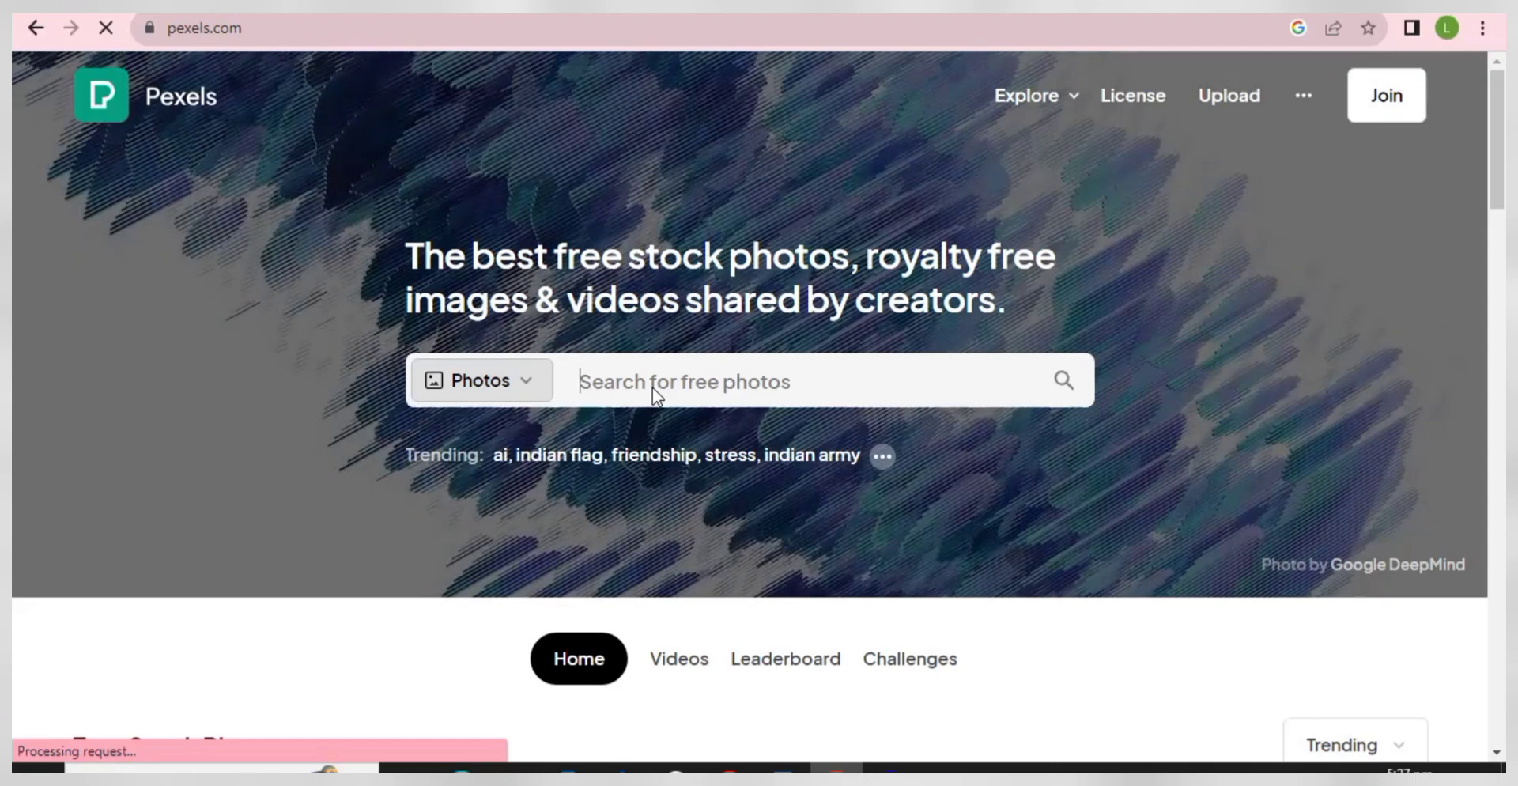
{"action": "type", "text": "HP"}
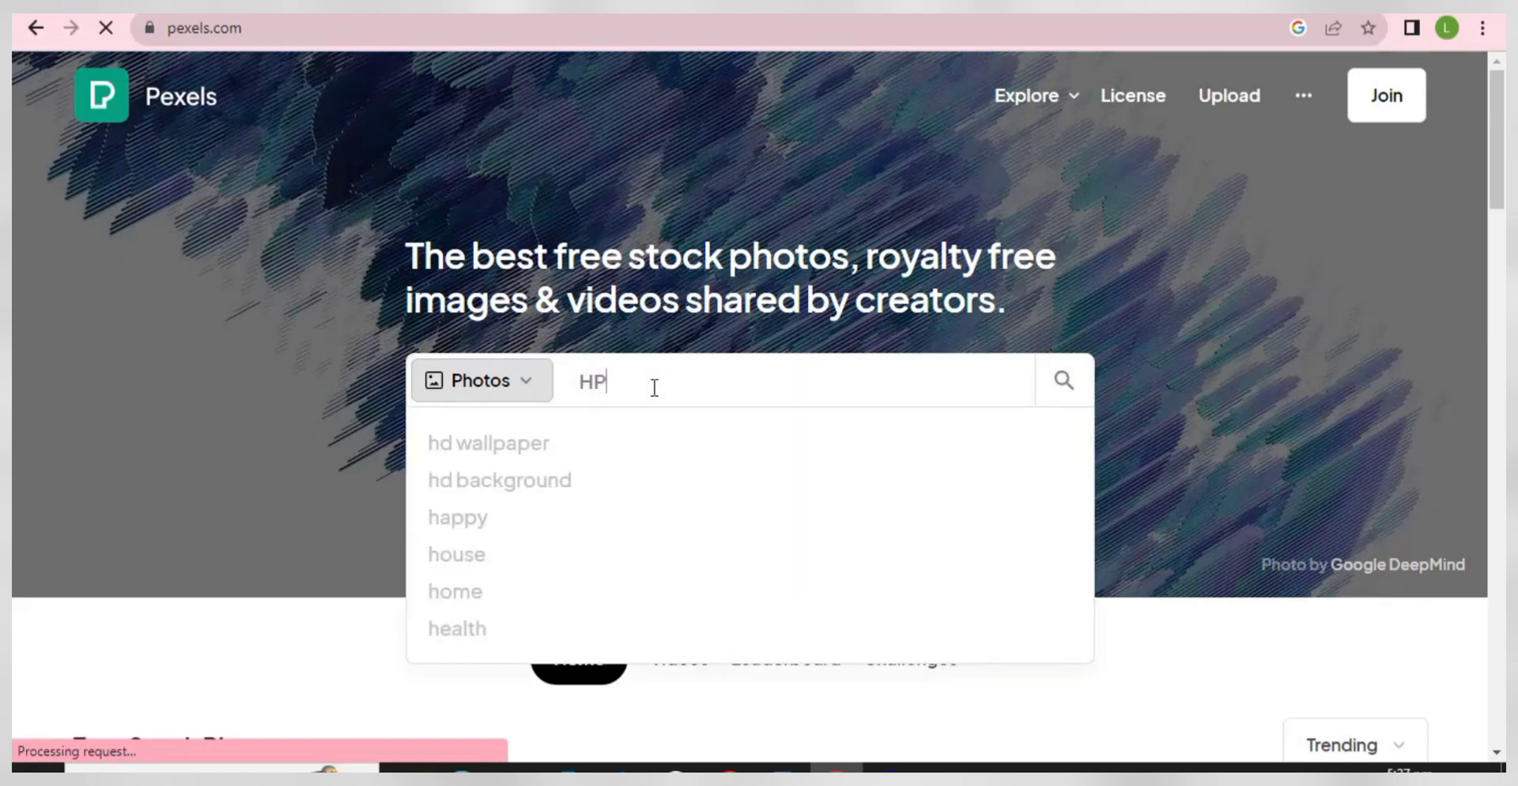
{"action": "key", "text": "BackSpace"}
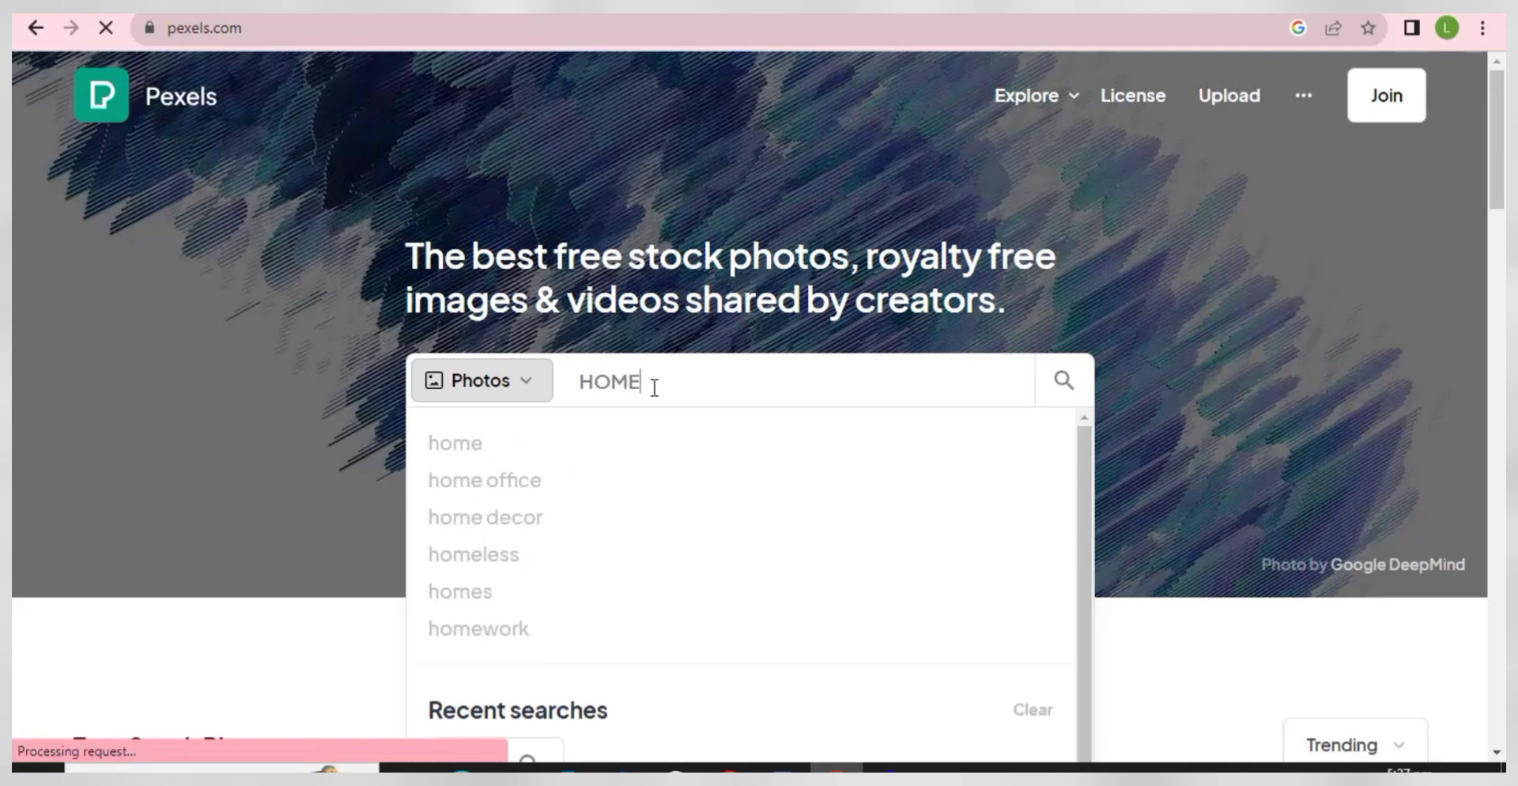
{"action": "left_click", "coordinate": [496, 445]}
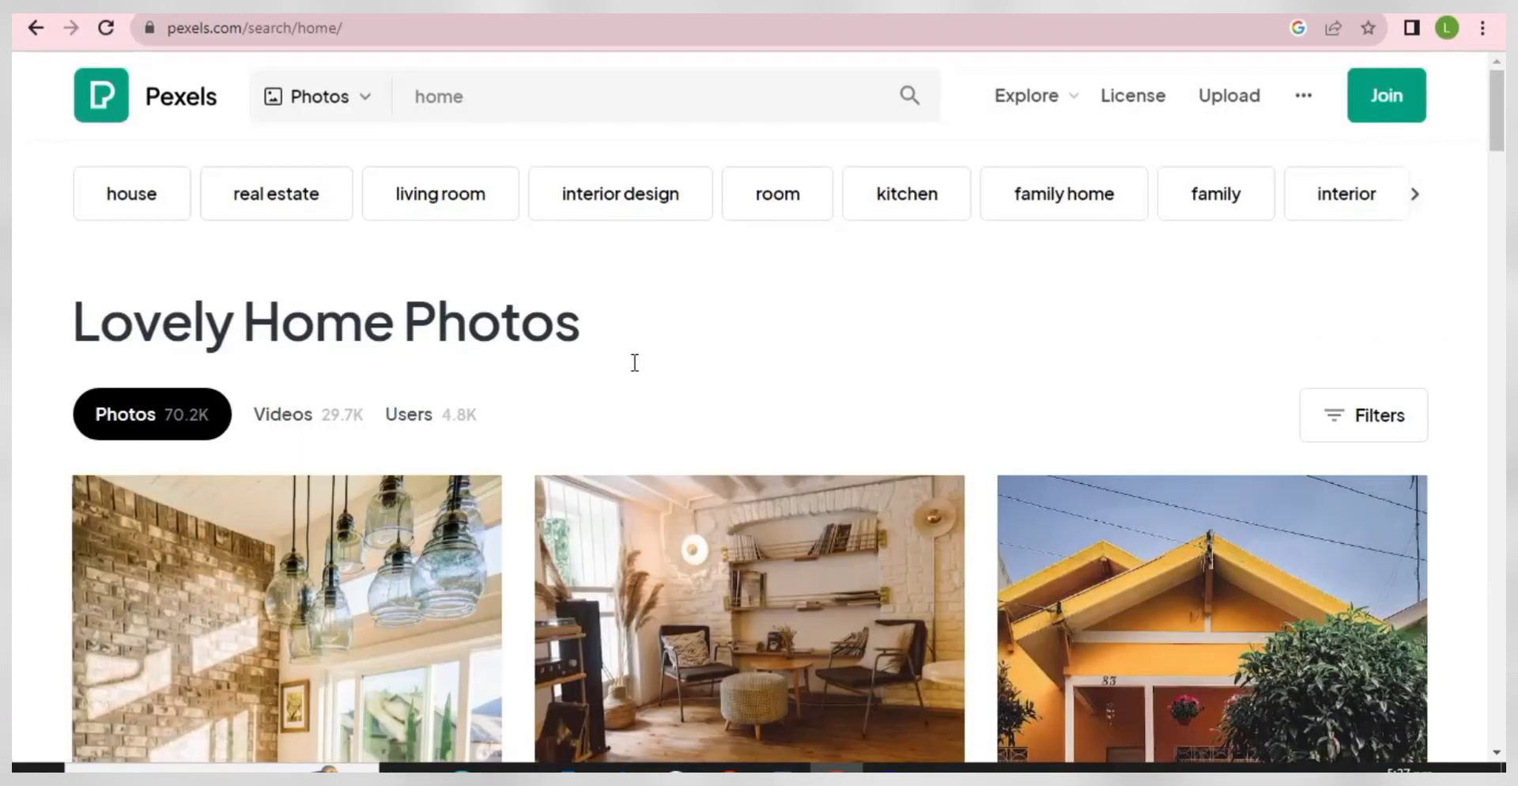
{"action": "scroll", "coordinate": [780, 378], "scroll_direction": "down", "scroll_amount": 6}
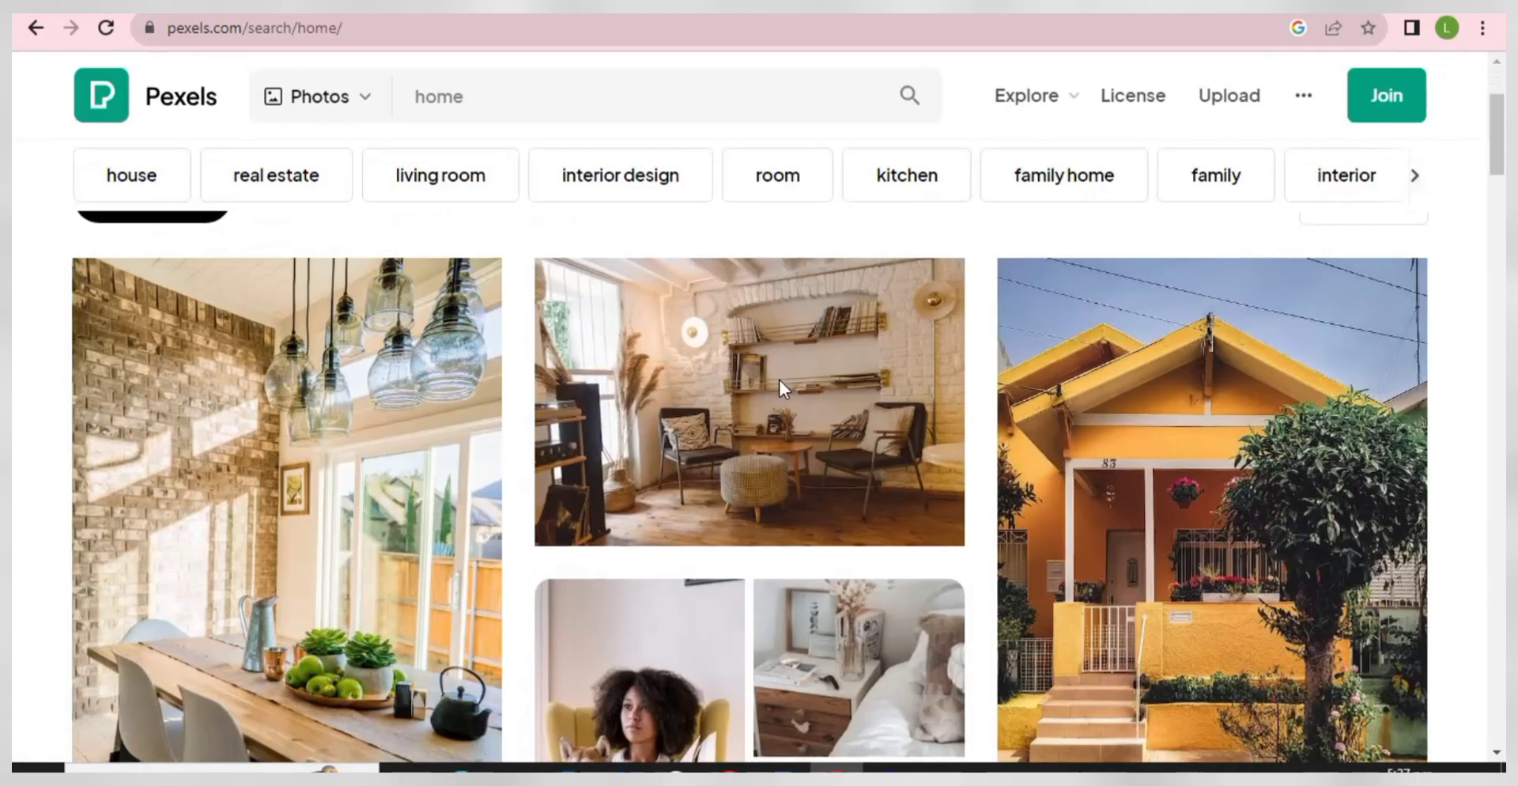
{"action": "scroll", "coordinate": [805, 409], "scroll_direction": "up", "scroll_amount": 2}
{"action": "scroll", "coordinate": [805, 409], "scroll_direction": "up", "scroll_amount": 2}
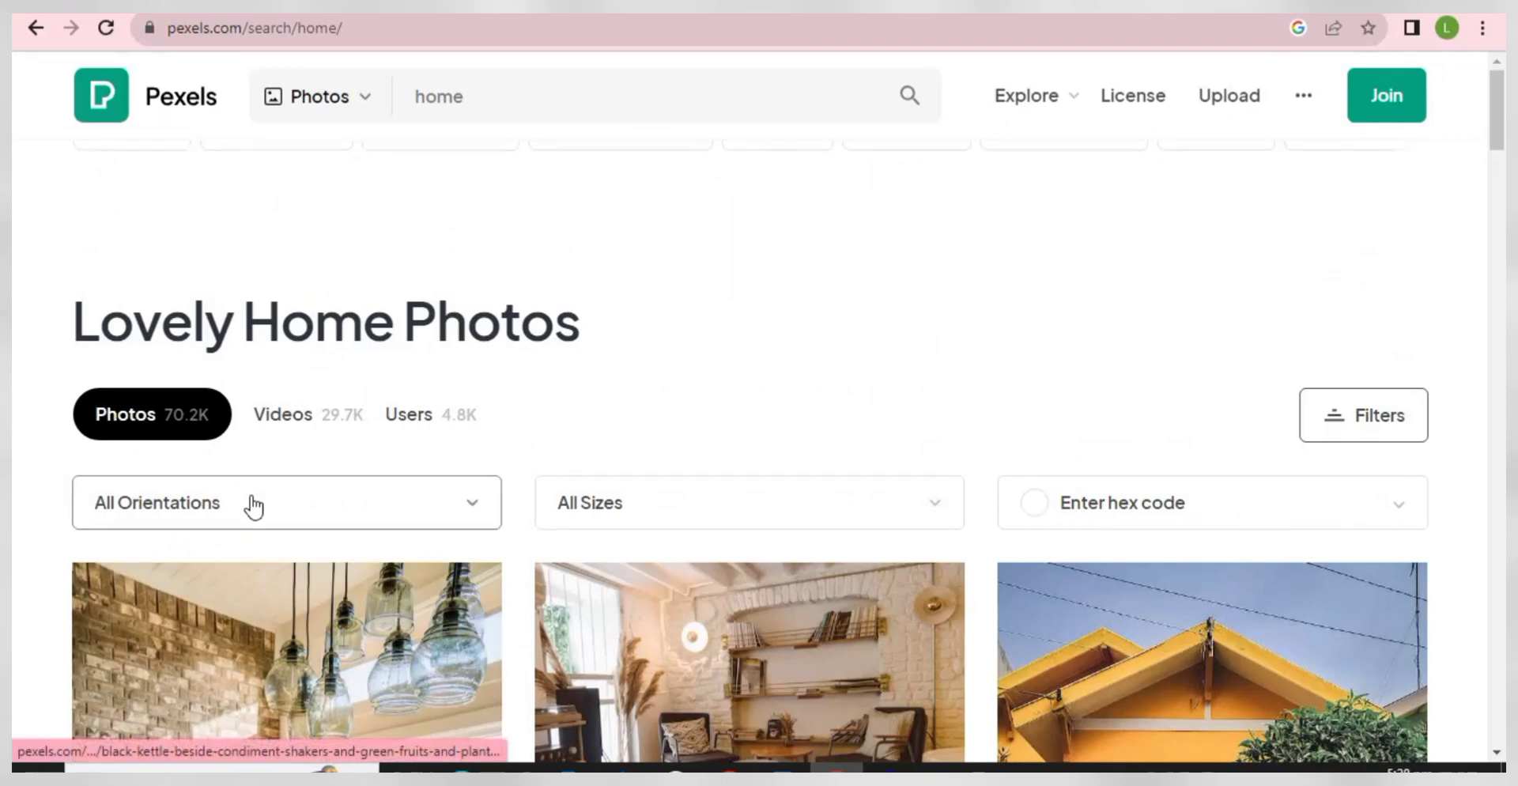
{"action": "left_click", "coordinate": [252, 504]}
{"action": "left_click", "coordinate": [170, 342]}
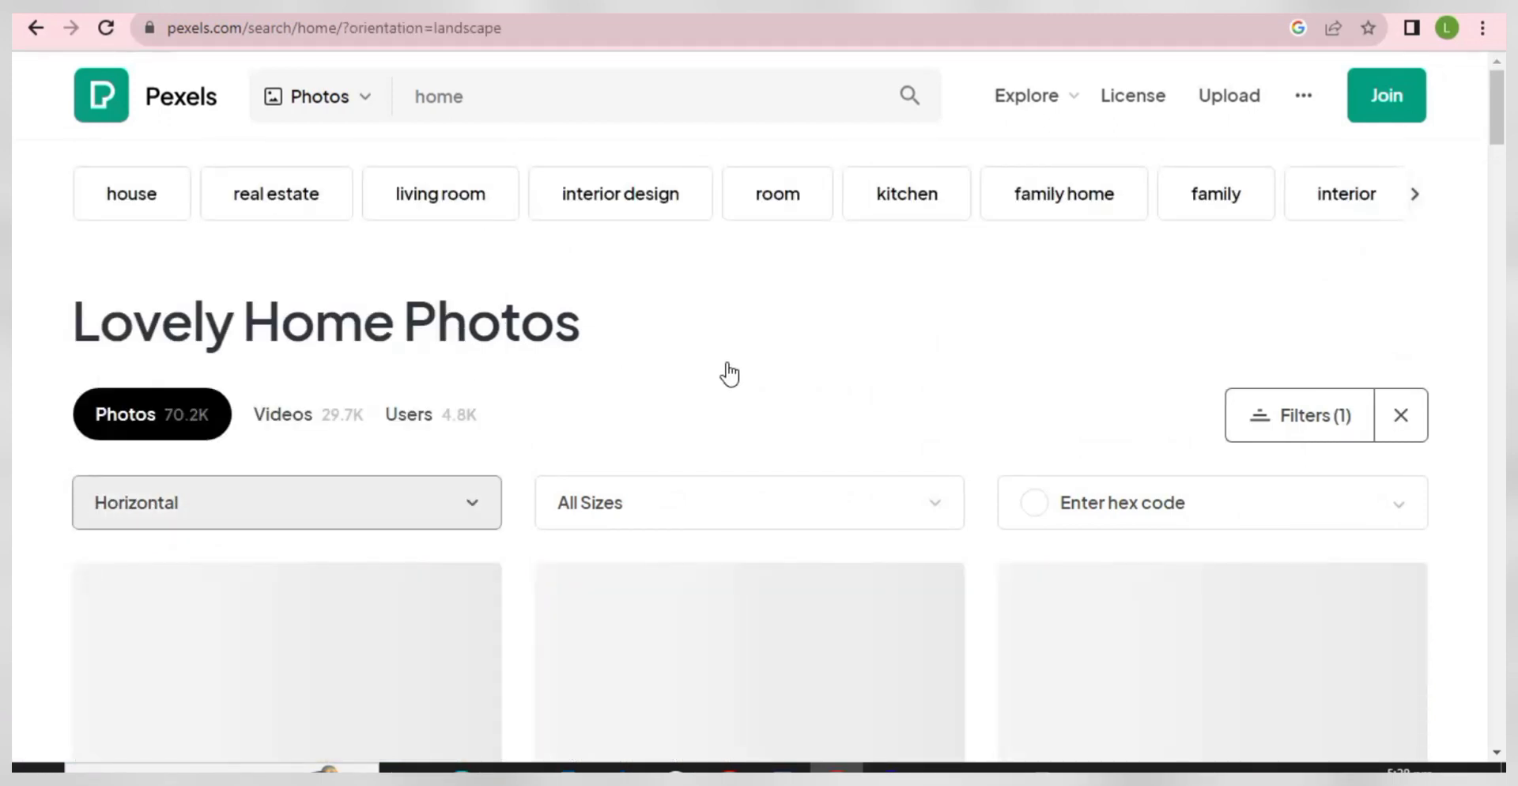
- Save the living room photo to Downloads as pexels-photo-2079246.jpeg
{"action": "scroll", "coordinate": [728, 372], "scroll_direction": "down", "scroll_amount": 4}
{"action": "scroll", "coordinate": [601, 423], "scroll_direction": "up", "scroll_amount": 3}
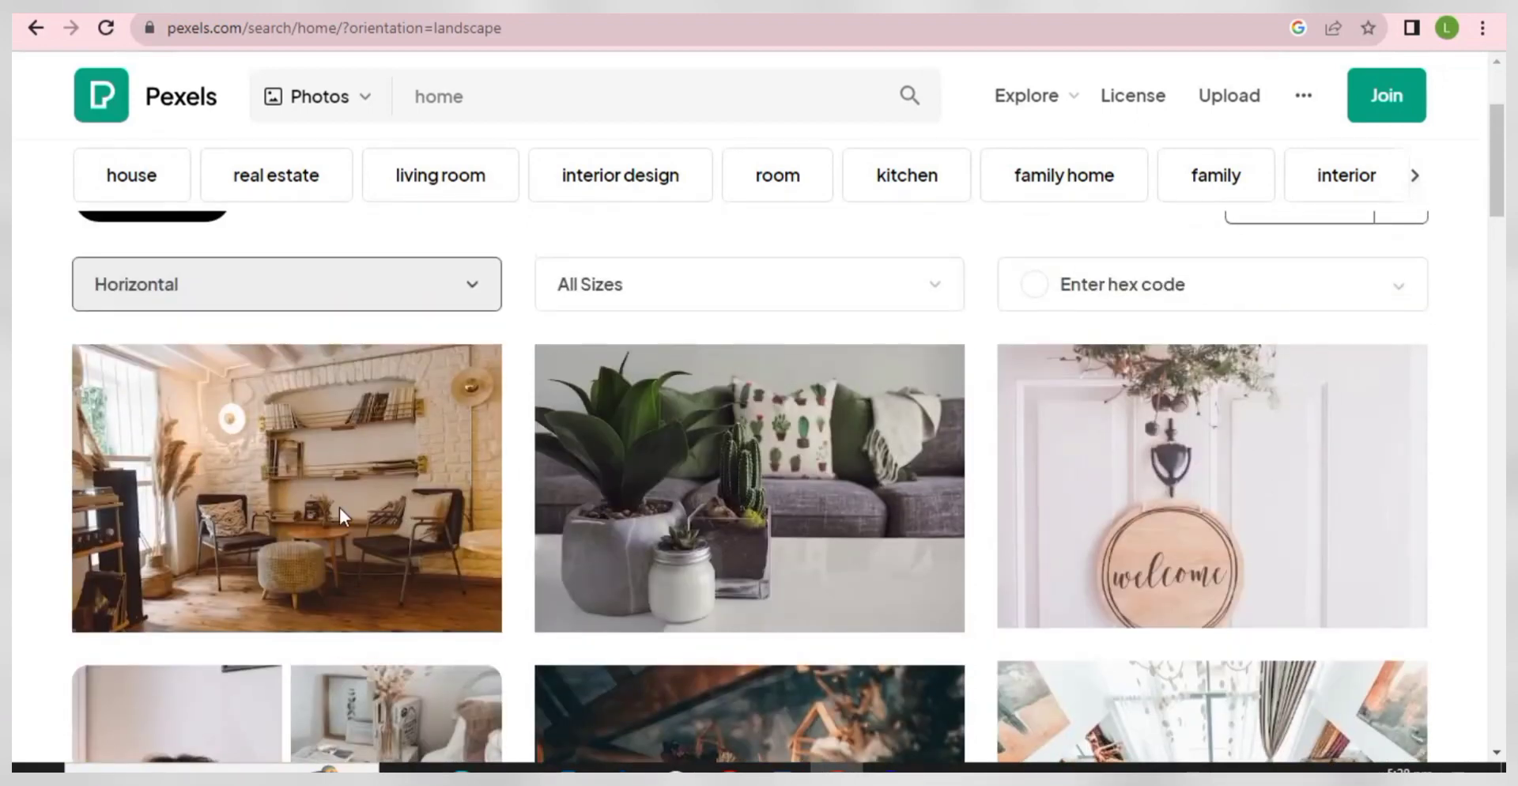
{"action": "right_click", "coordinate": [258, 462]}
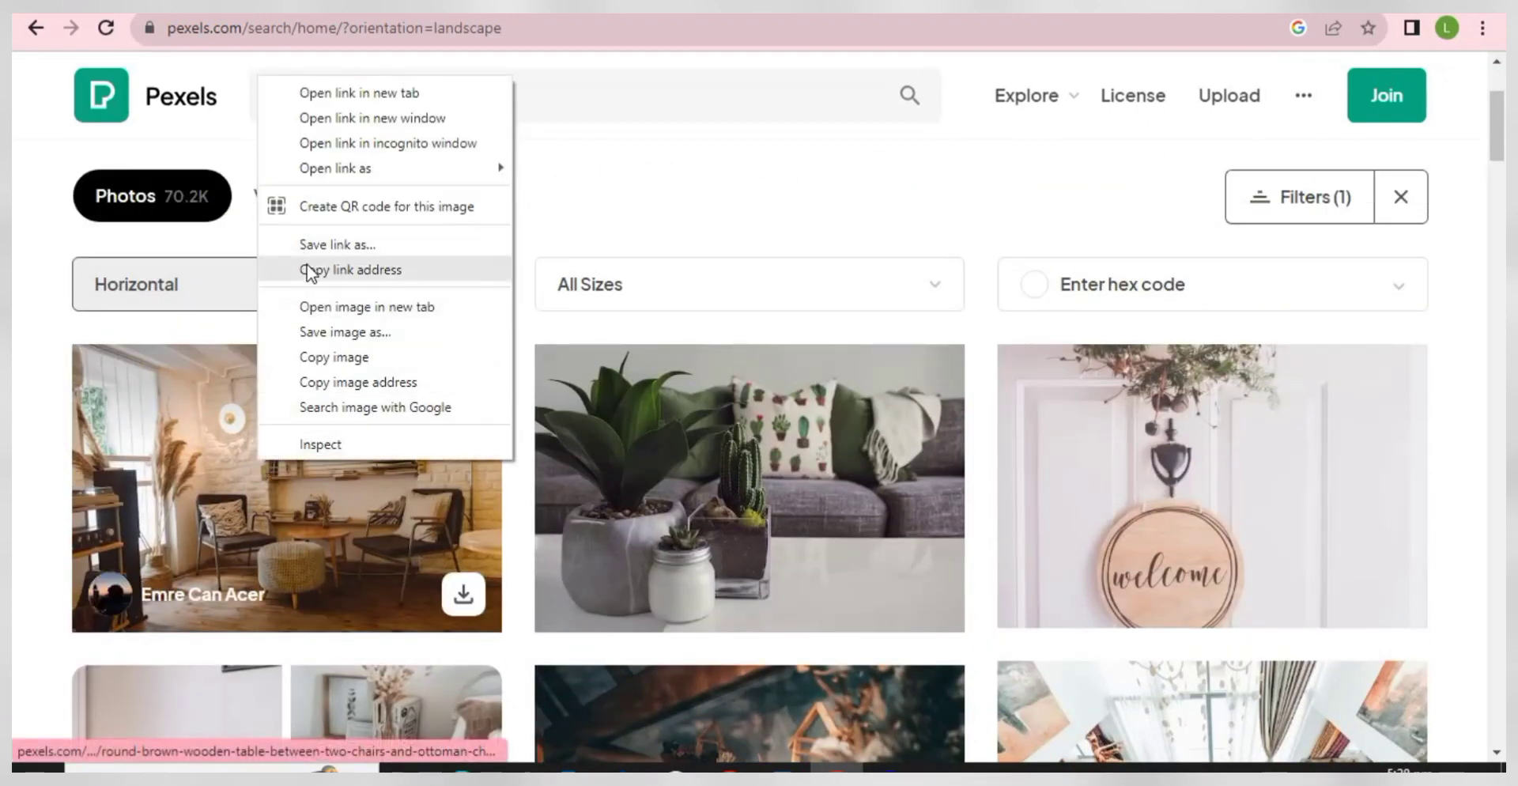
{"action": "left_click", "coordinate": [339, 332]}
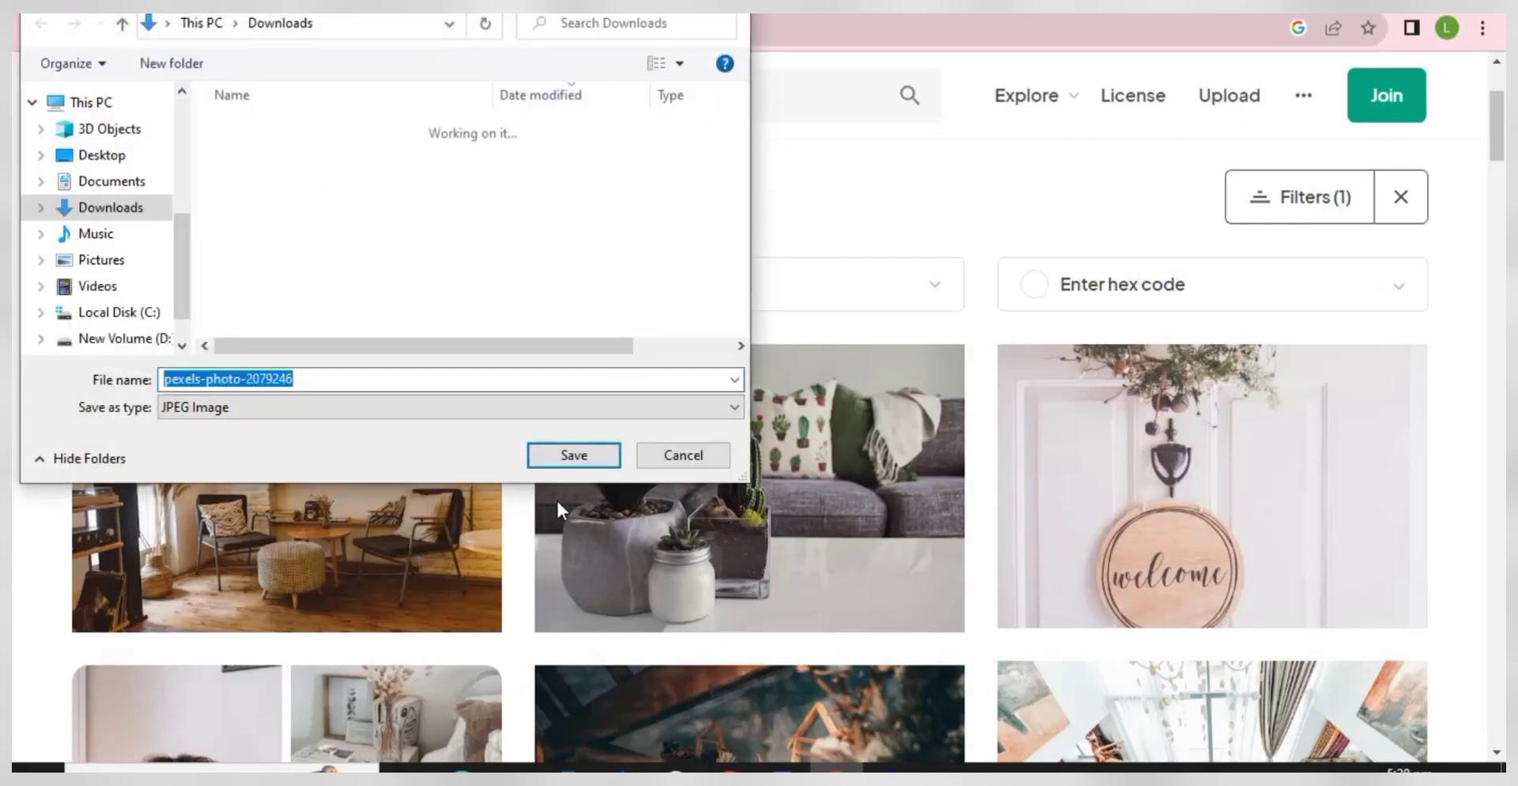
{"action": "left_click", "coordinate": [589, 460]}
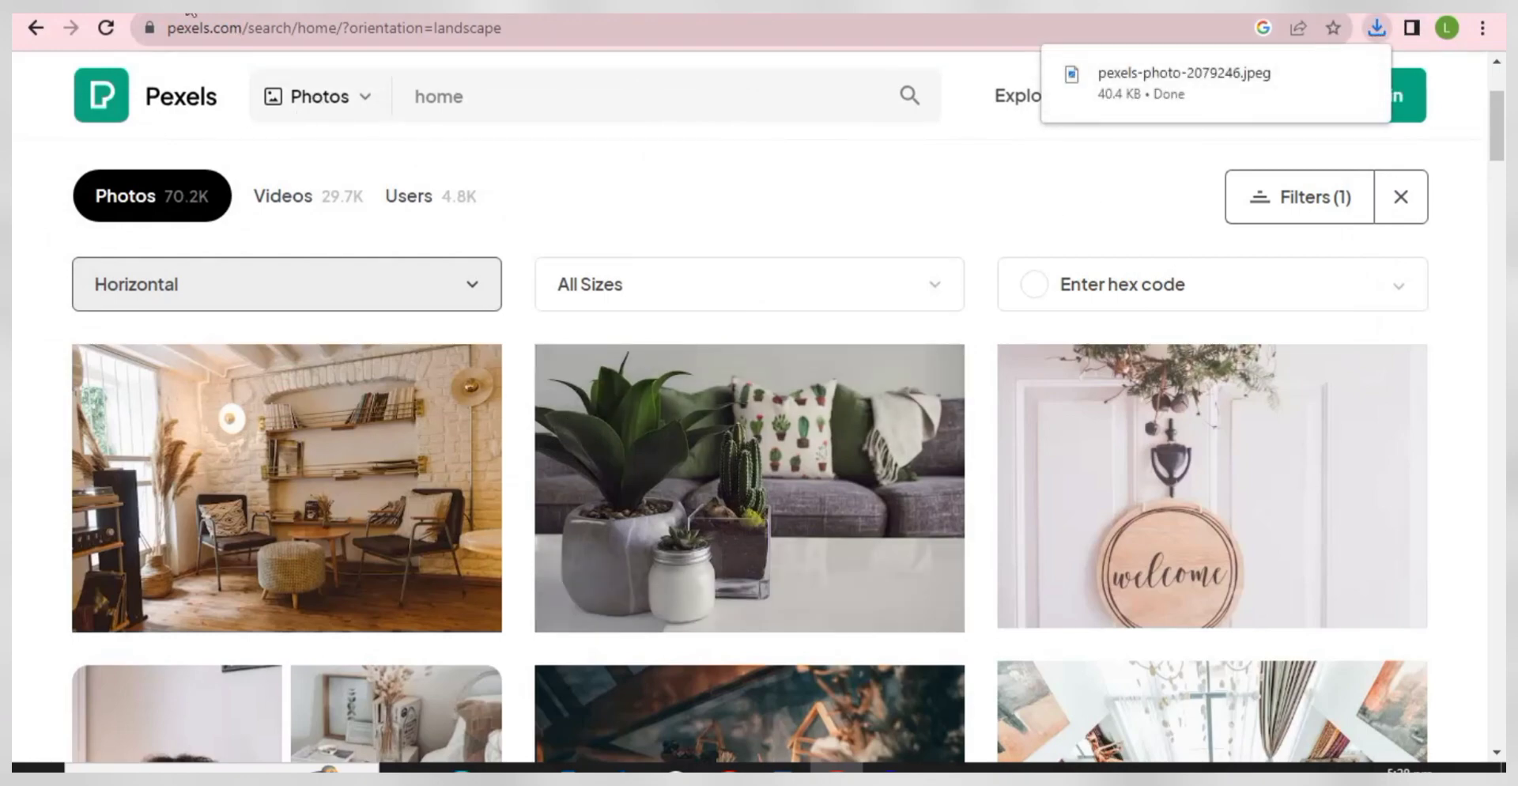
{"action": "left_click", "coordinate": [188, 4]}
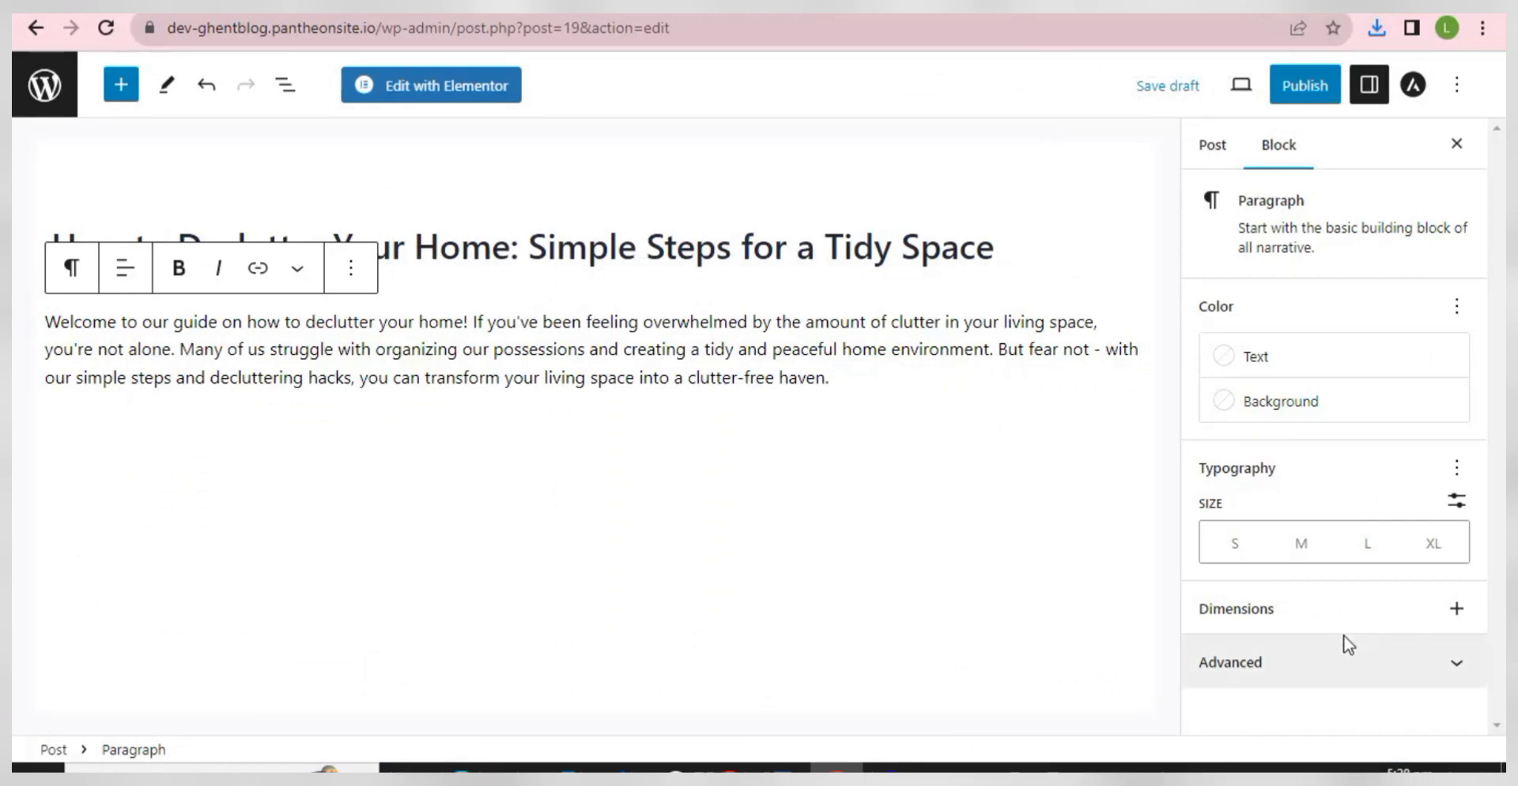
- Upload pexels-photo-2079246 and set it as the post's featured image
{"action": "left_click", "coordinate": [1203, 152]}
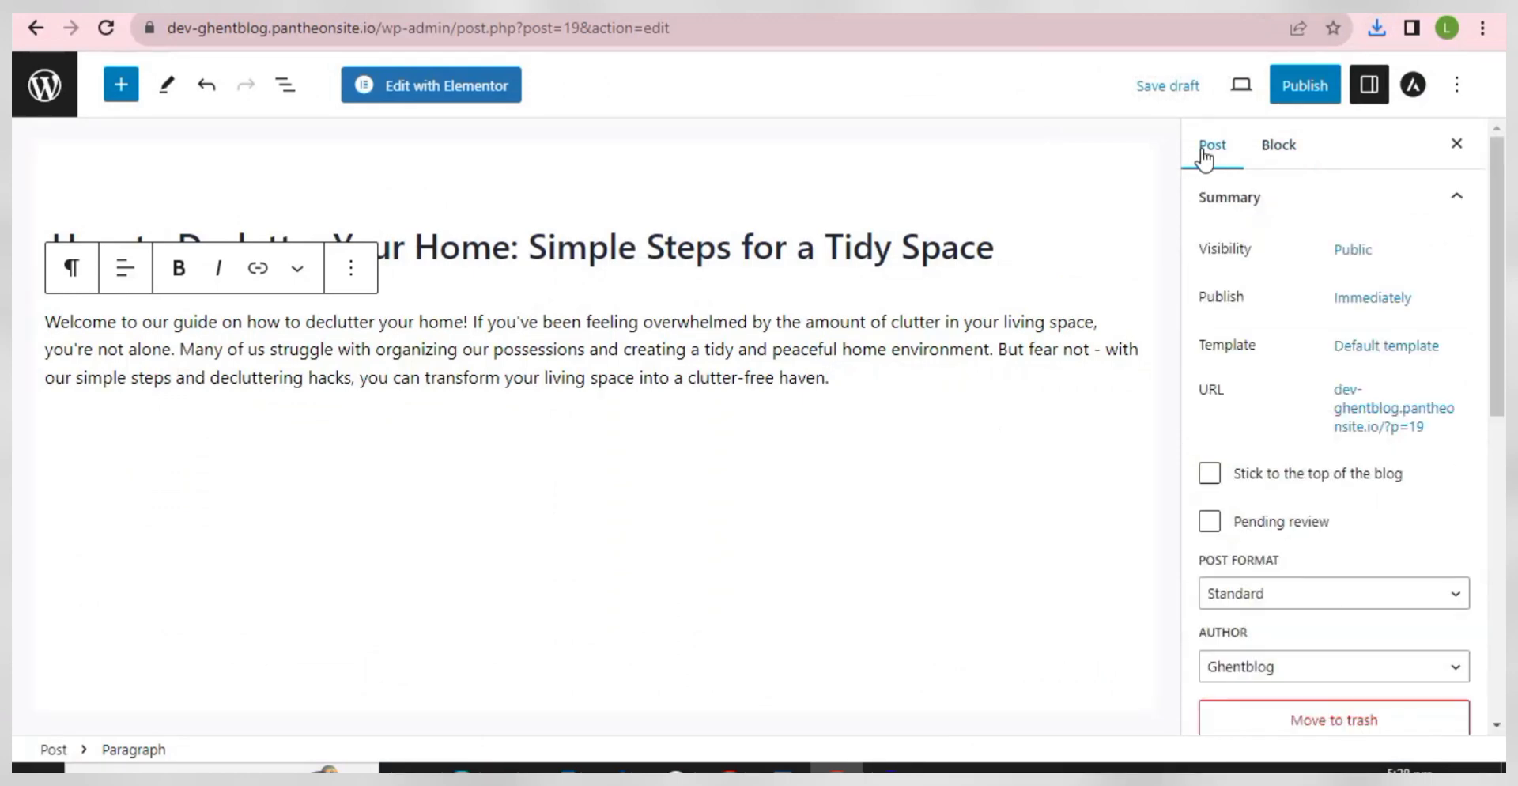
{"action": "scroll", "coordinate": [1345, 553], "scroll_direction": "down", "scroll_amount": 5}
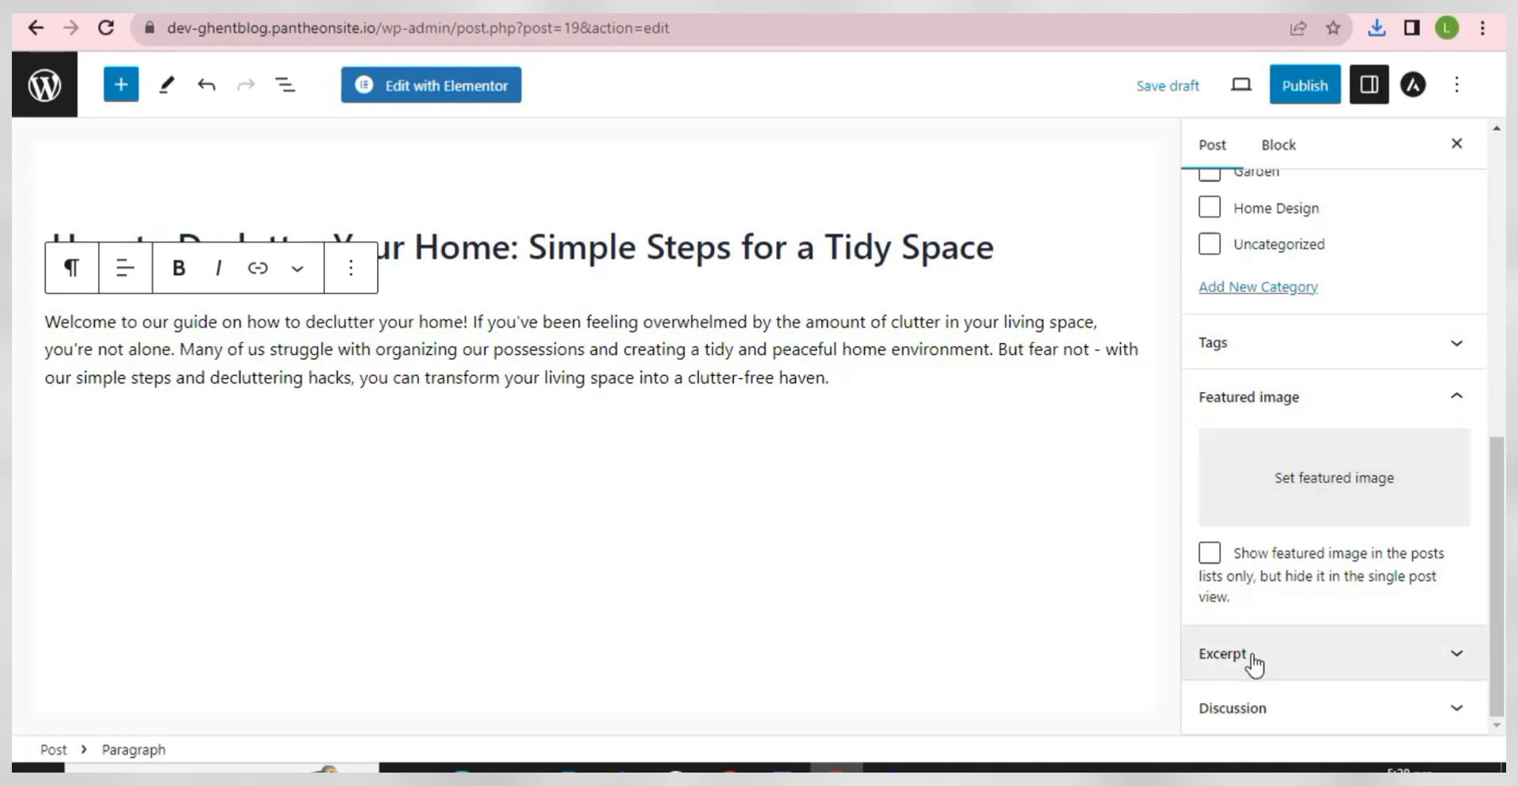
{"action": "left_click", "coordinate": [1286, 502]}
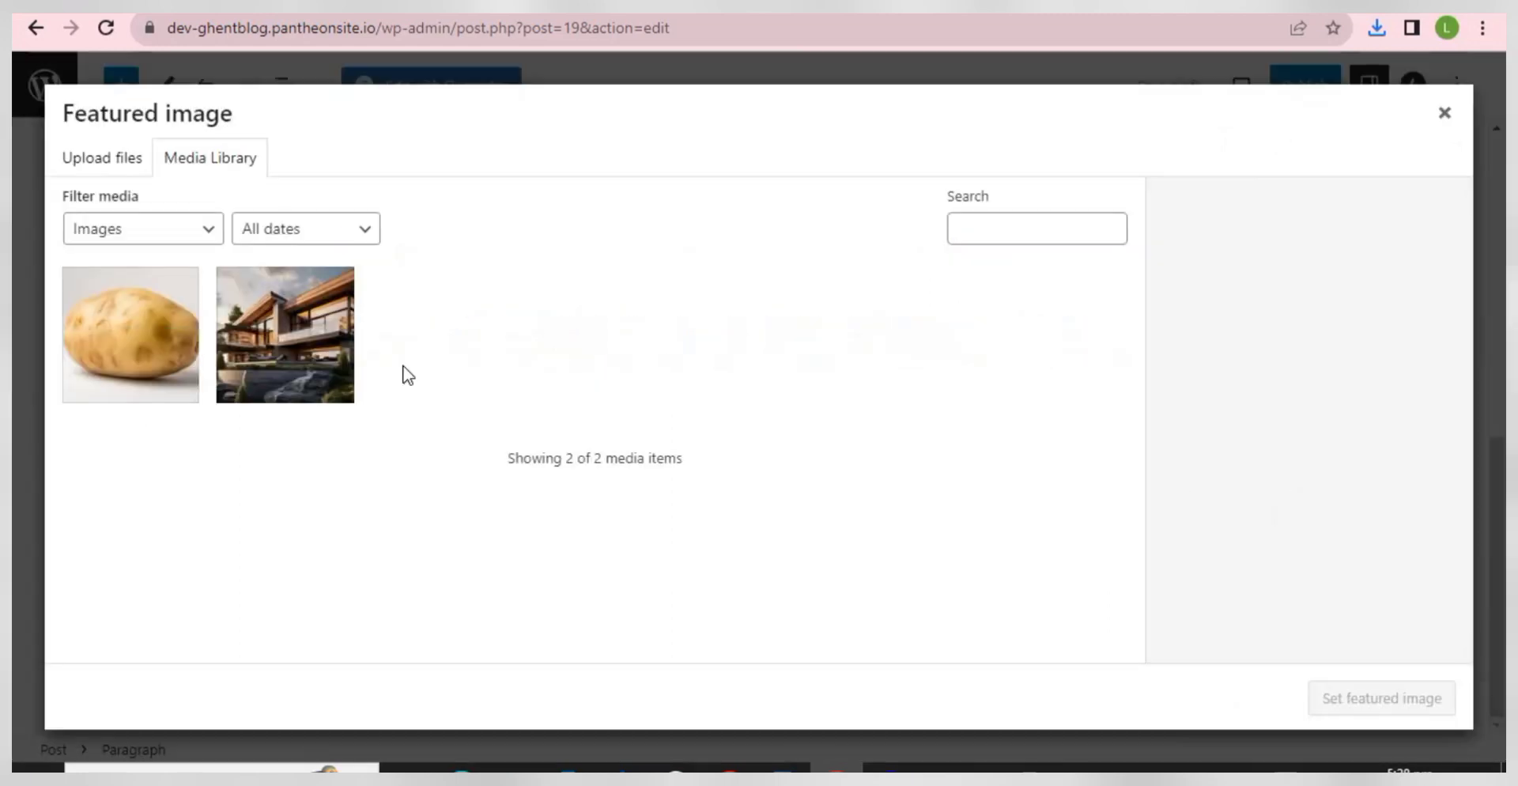
{"action": "left_click", "coordinate": [105, 175]}
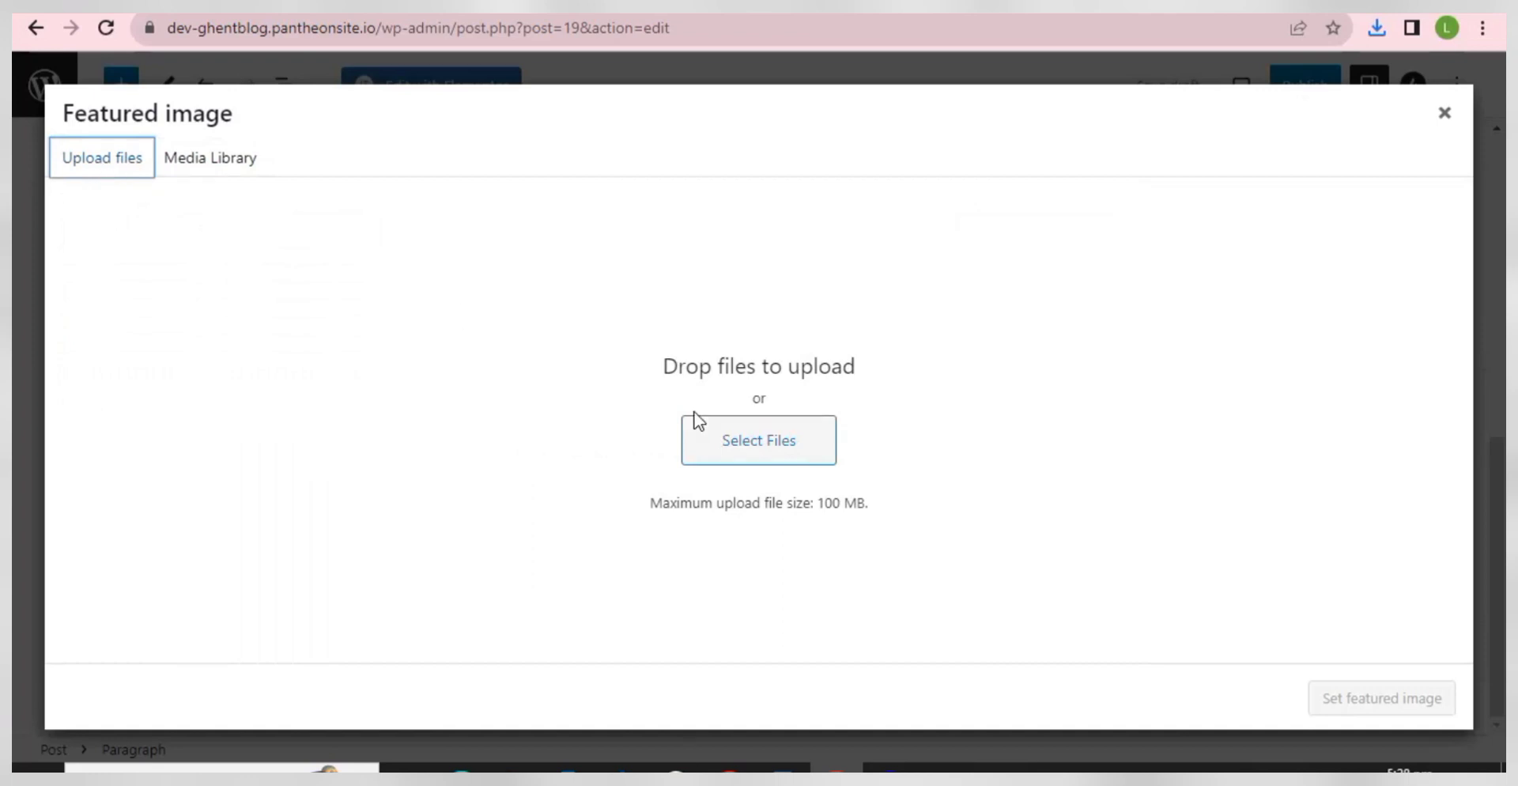
{"action": "left_click", "coordinate": [706, 434]}
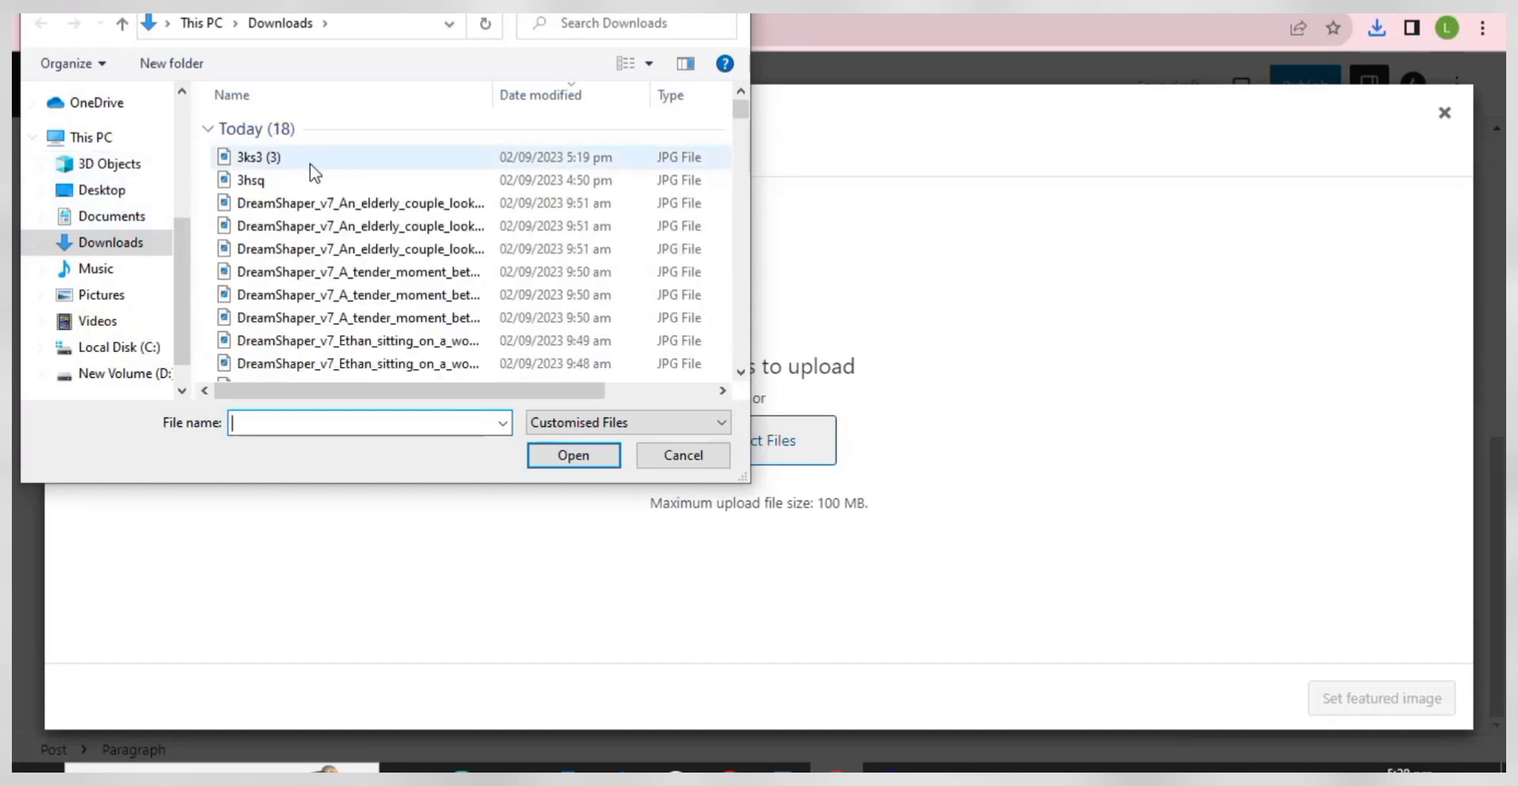
{"action": "left_click", "coordinate": [305, 155]}
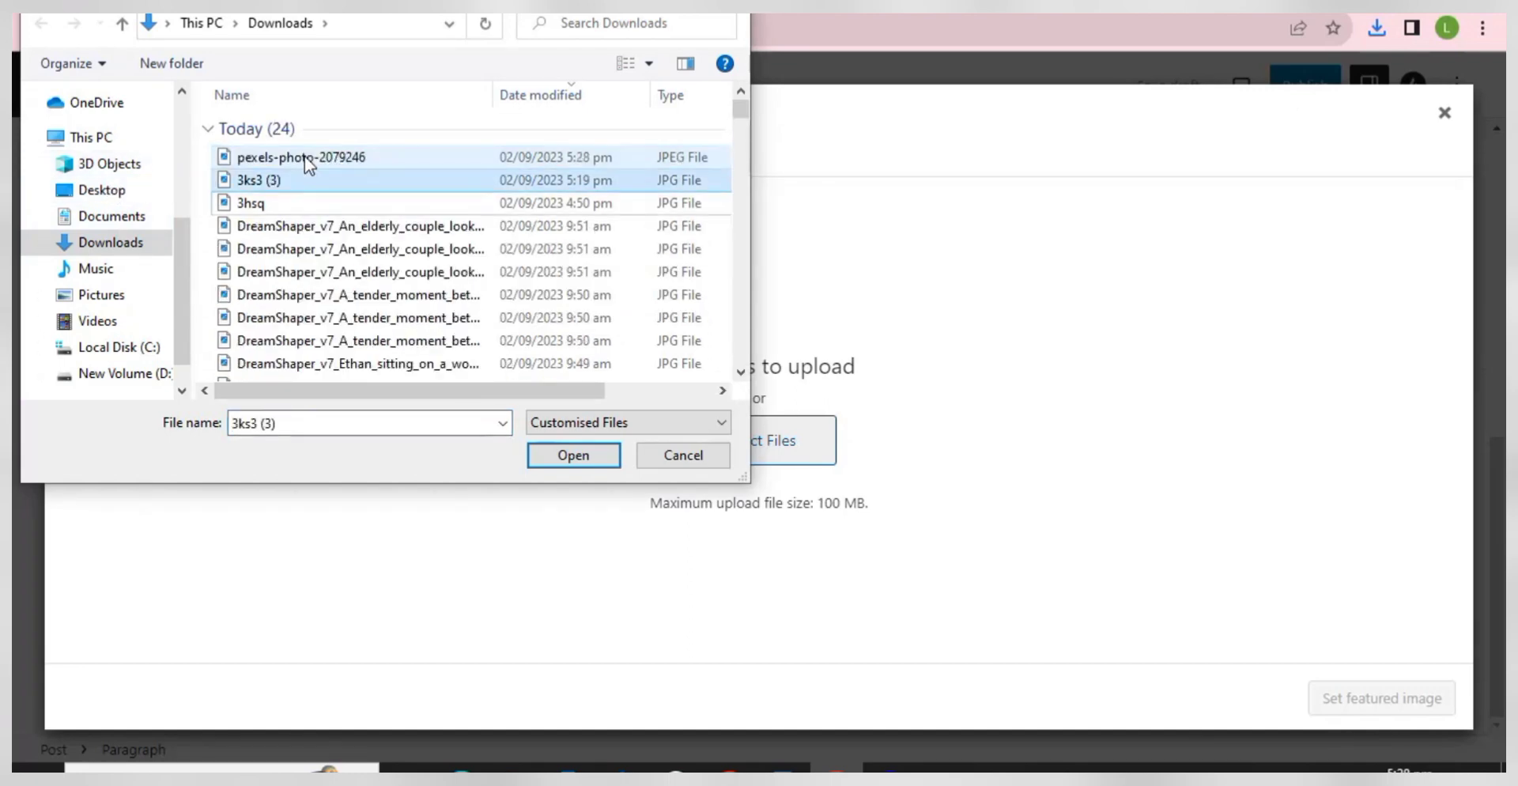
{"action": "double_click", "coordinate": [305, 155]}
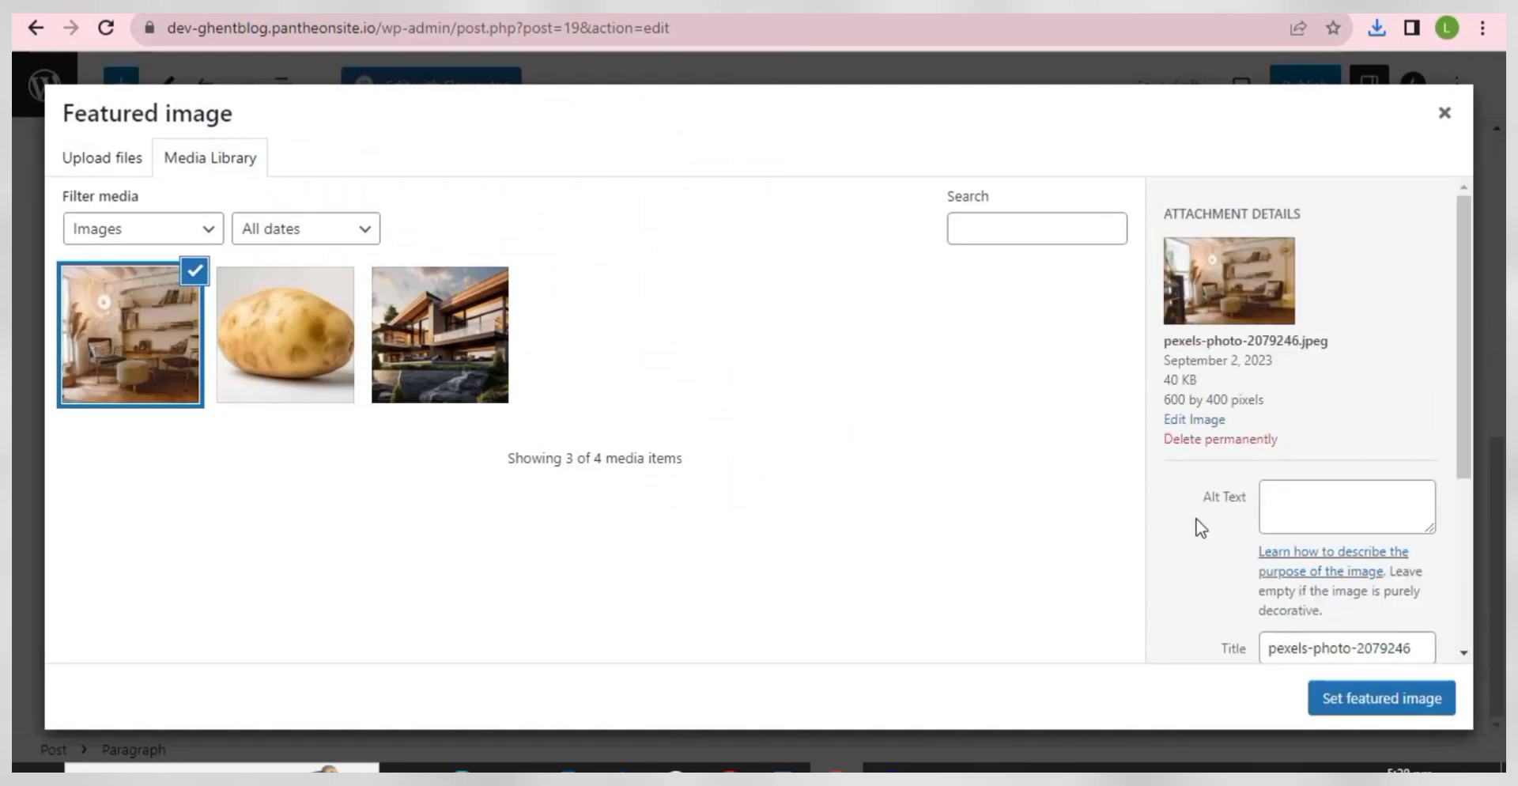
{"action": "left_click", "coordinate": [1410, 702]}
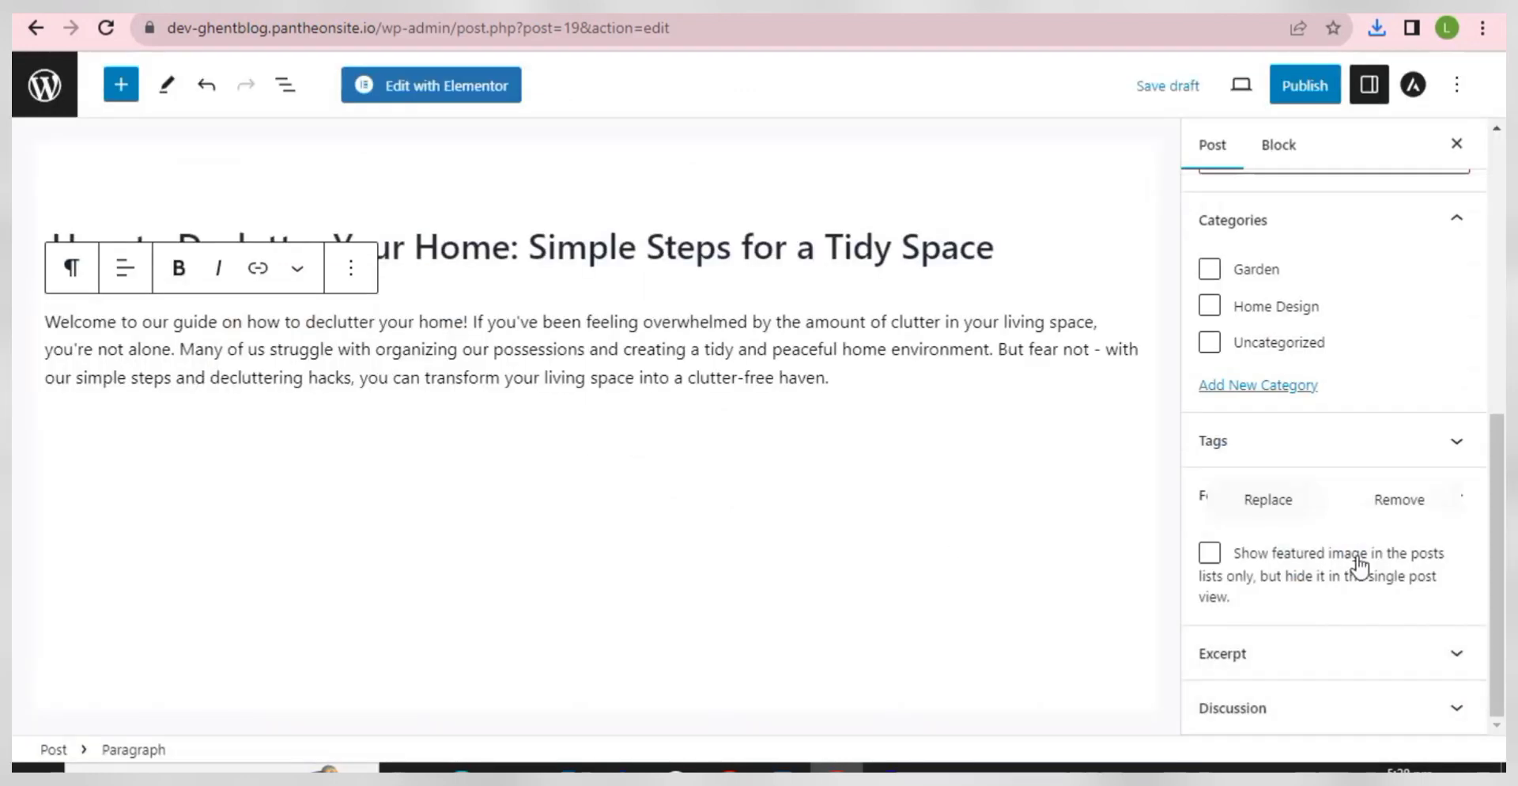
- Publish the decluttering post
{"action": "scroll", "coordinate": [1222, 396], "scroll_direction": "up", "scroll_amount": 7}
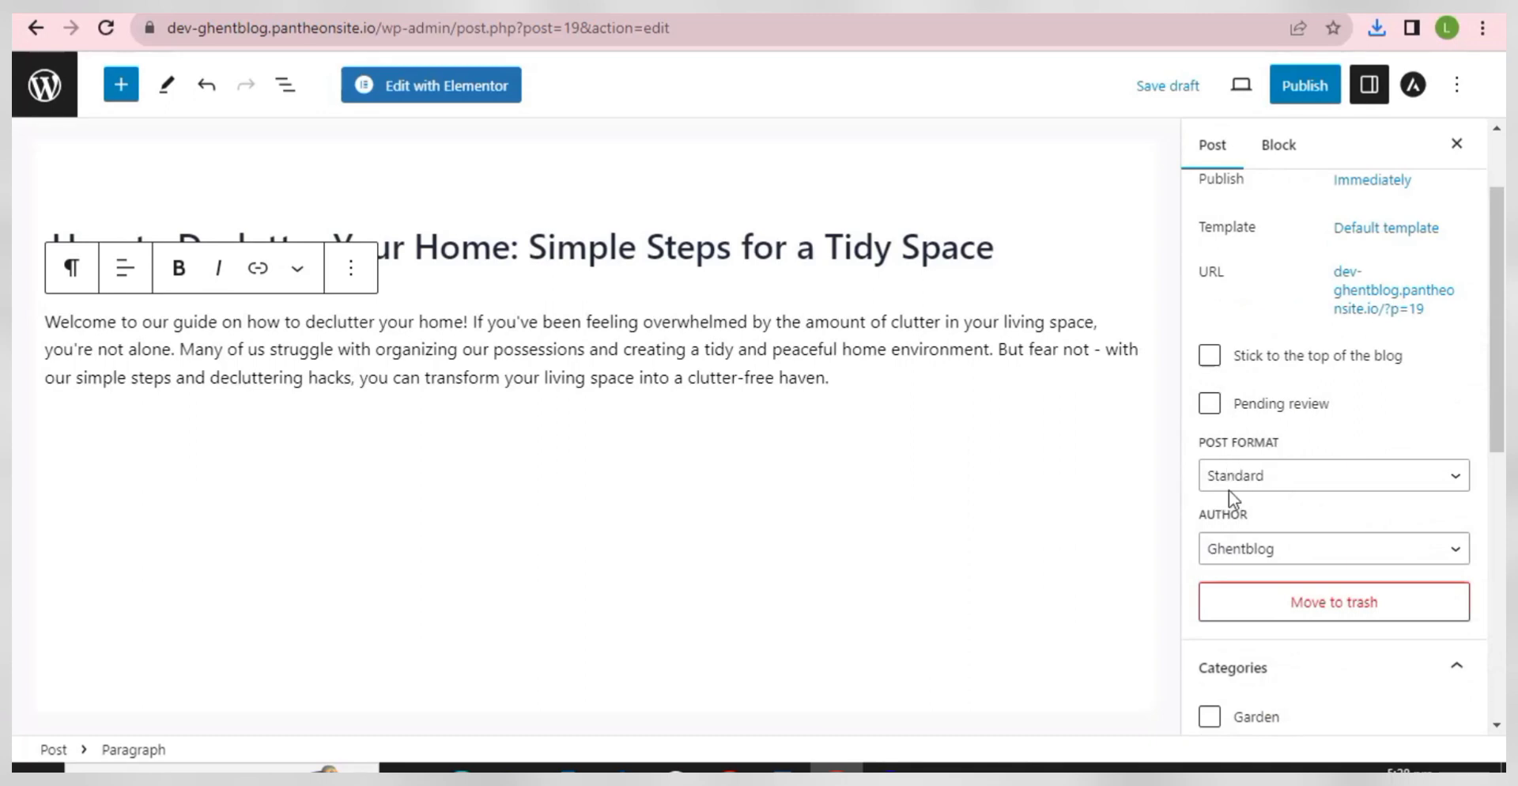
{"action": "scroll", "coordinate": [1244, 538], "scroll_direction": "down", "scroll_amount": 4}
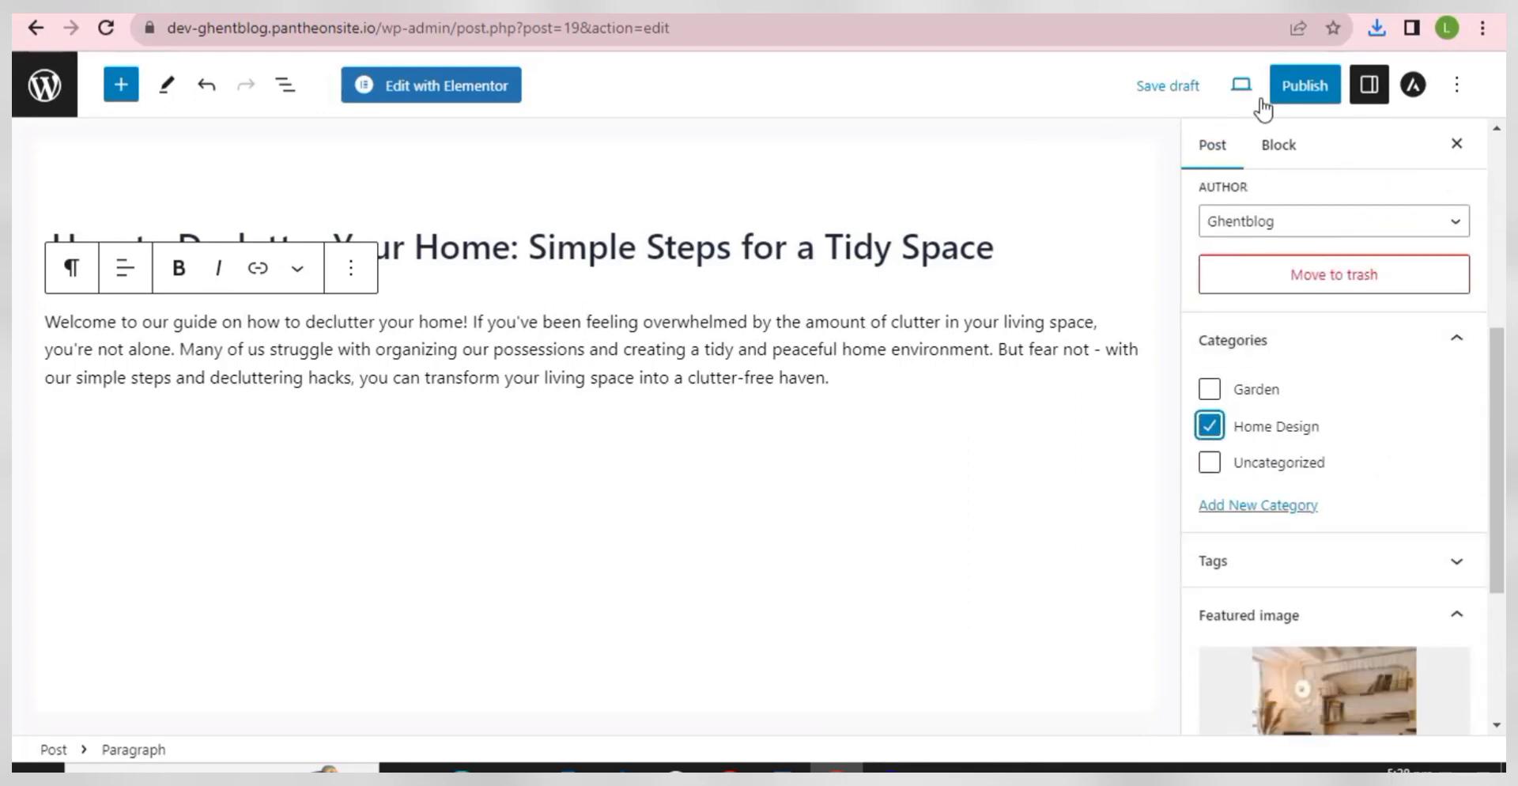
{"action": "left_click", "coordinate": [1297, 88]}
{"action": "left_click", "coordinate": [1289, 87]}
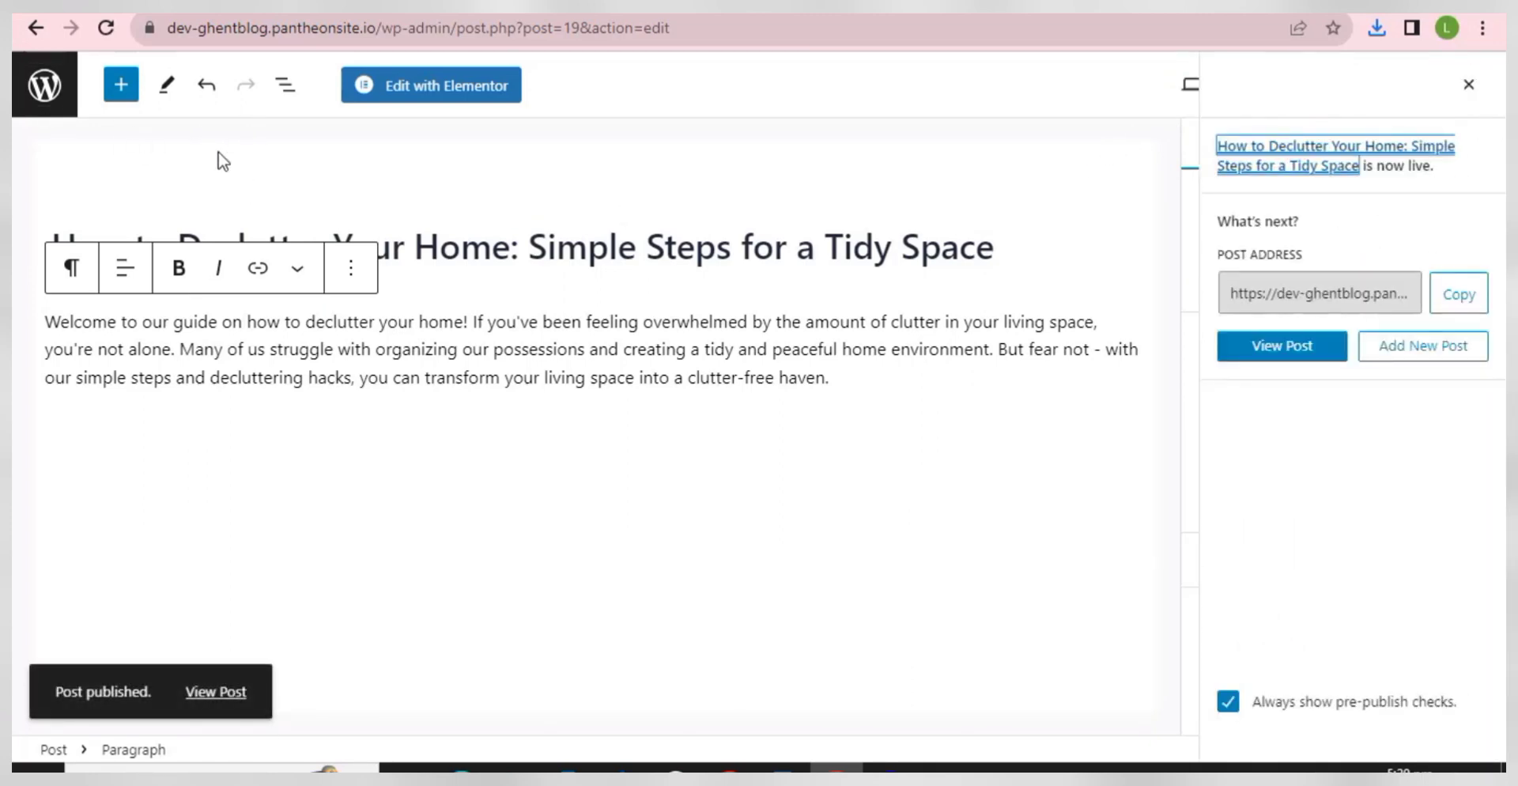
- Highlight step 9, CUSTOMIZE THE HOMEPAGE, in WordPad, then go back to the WordPress Dashboard
{"action": "left_click", "coordinate": [781, 761]}
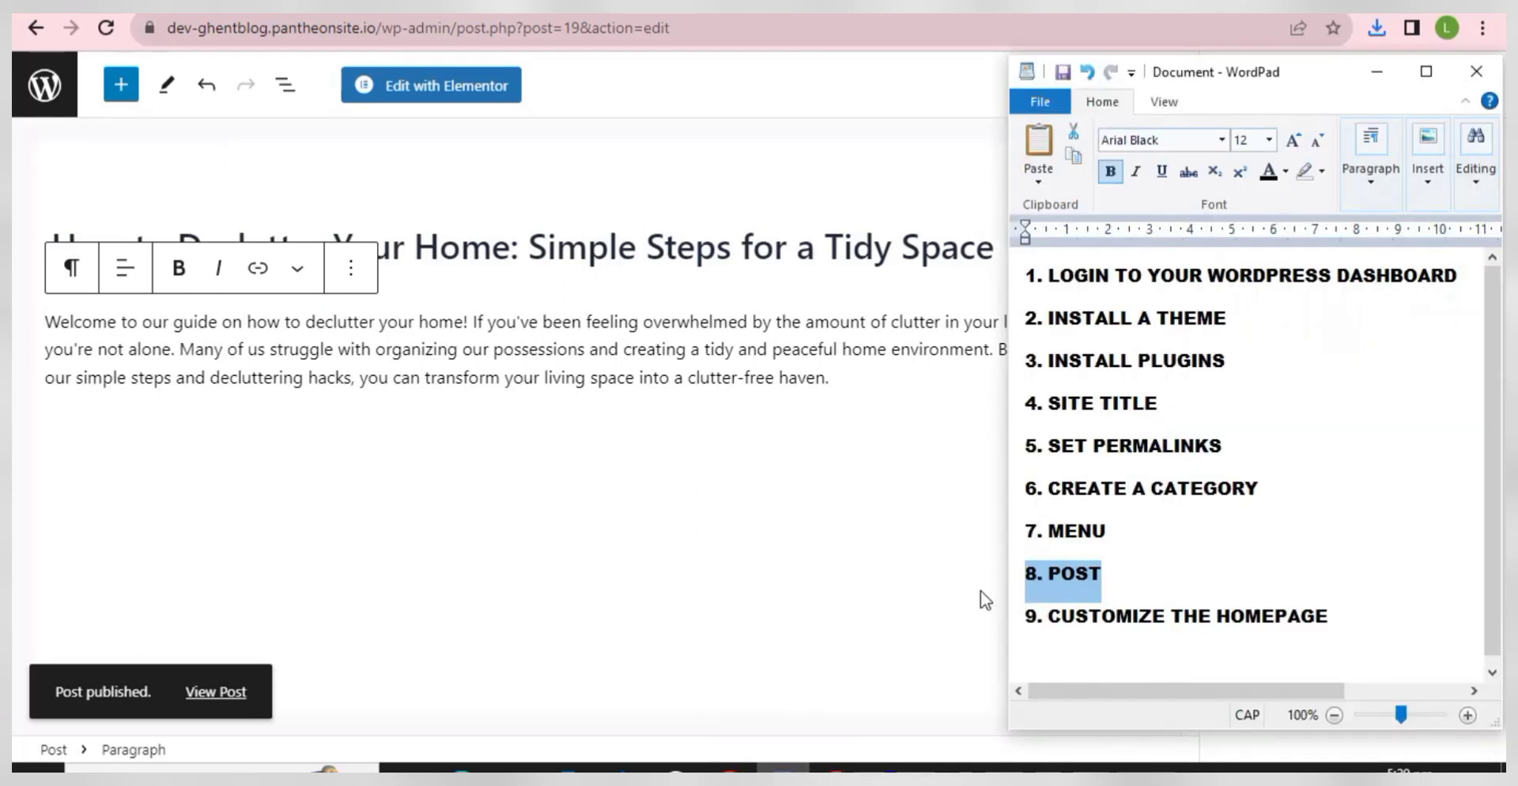
{"action": "left_click", "coordinate": [1229, 609]}
{"action": "left_click_drag", "start_coordinate": [1349, 617], "coordinate": [1032, 619]}
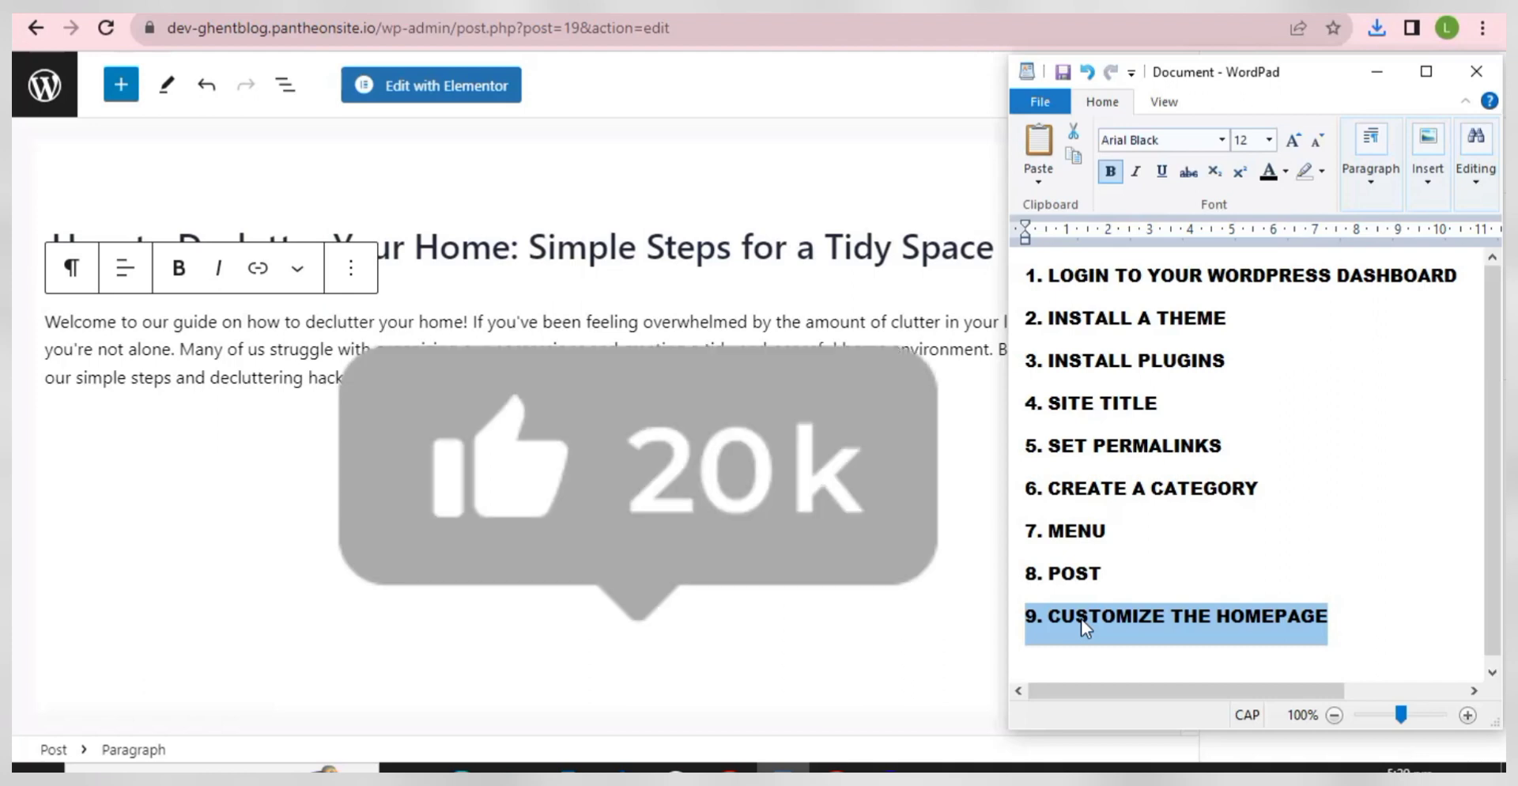
{"action": "left_click", "coordinate": [30, 32]}
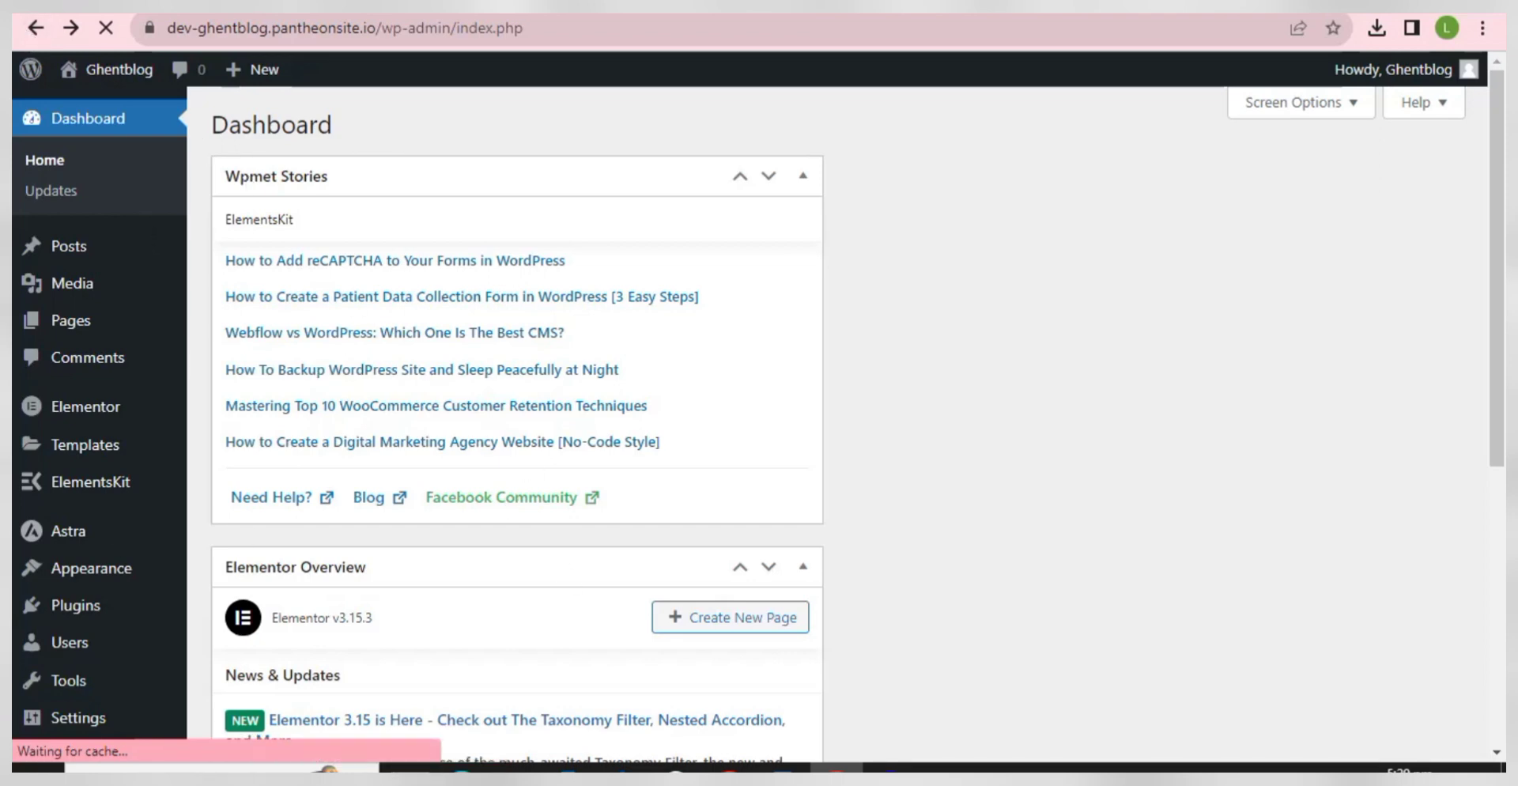
{"action": "left_click", "coordinate": [356, 6]}
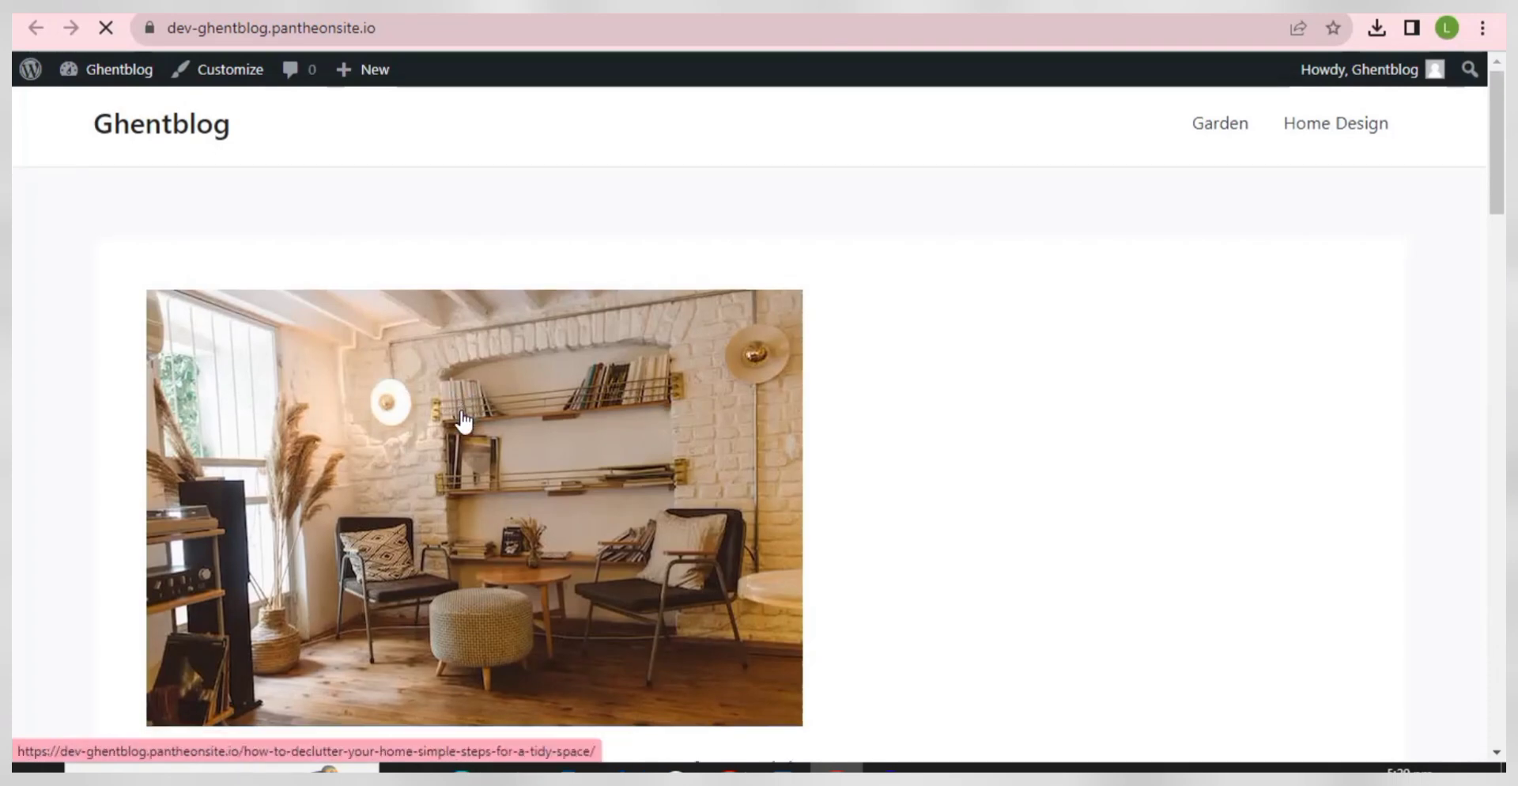
{"action": "scroll", "coordinate": [464, 423], "scroll_direction": "down", "scroll_amount": 12}
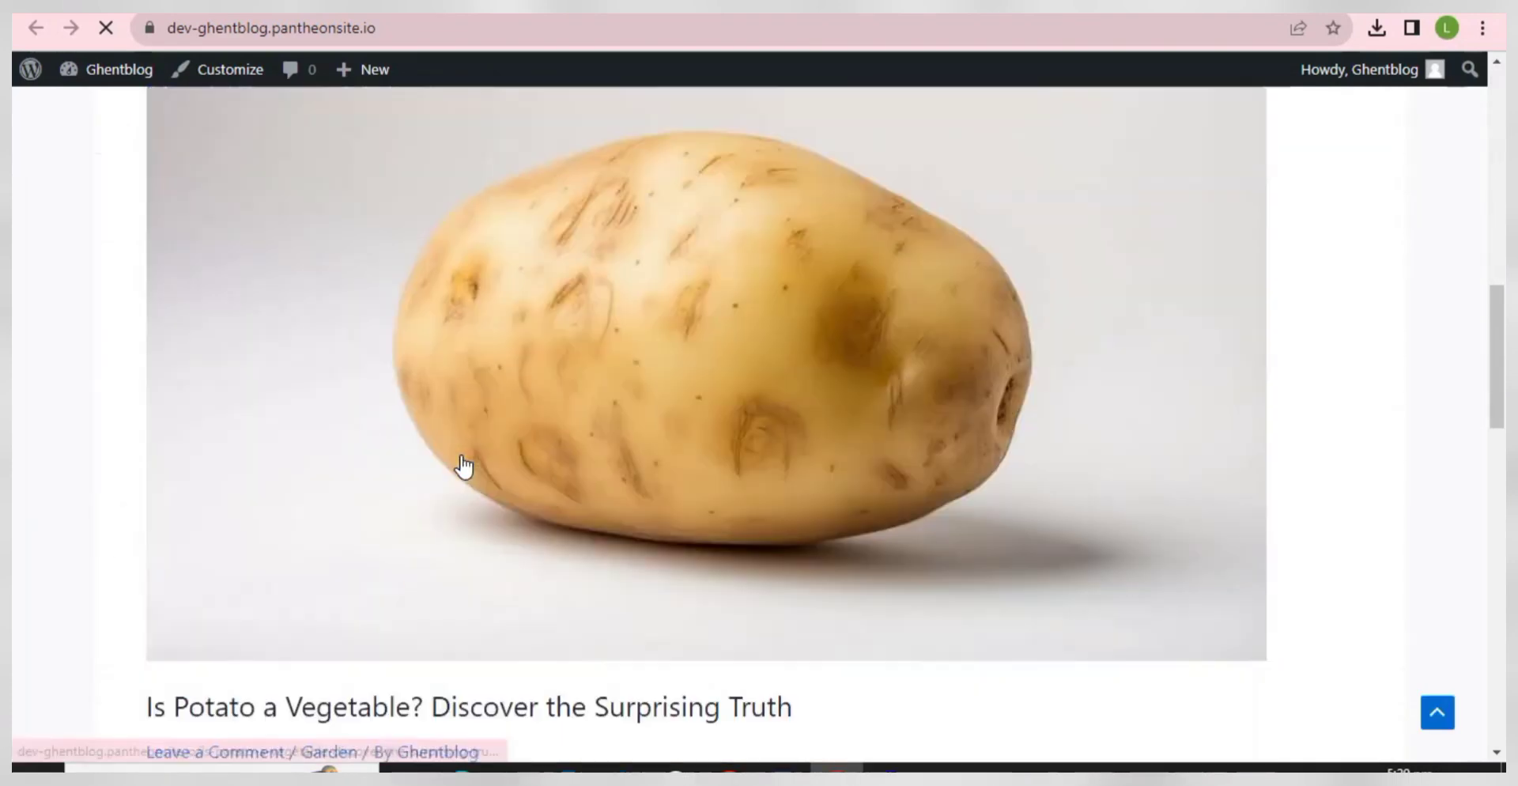
{"action": "scroll", "coordinate": [464, 466], "scroll_direction": "down", "scroll_amount": 15}
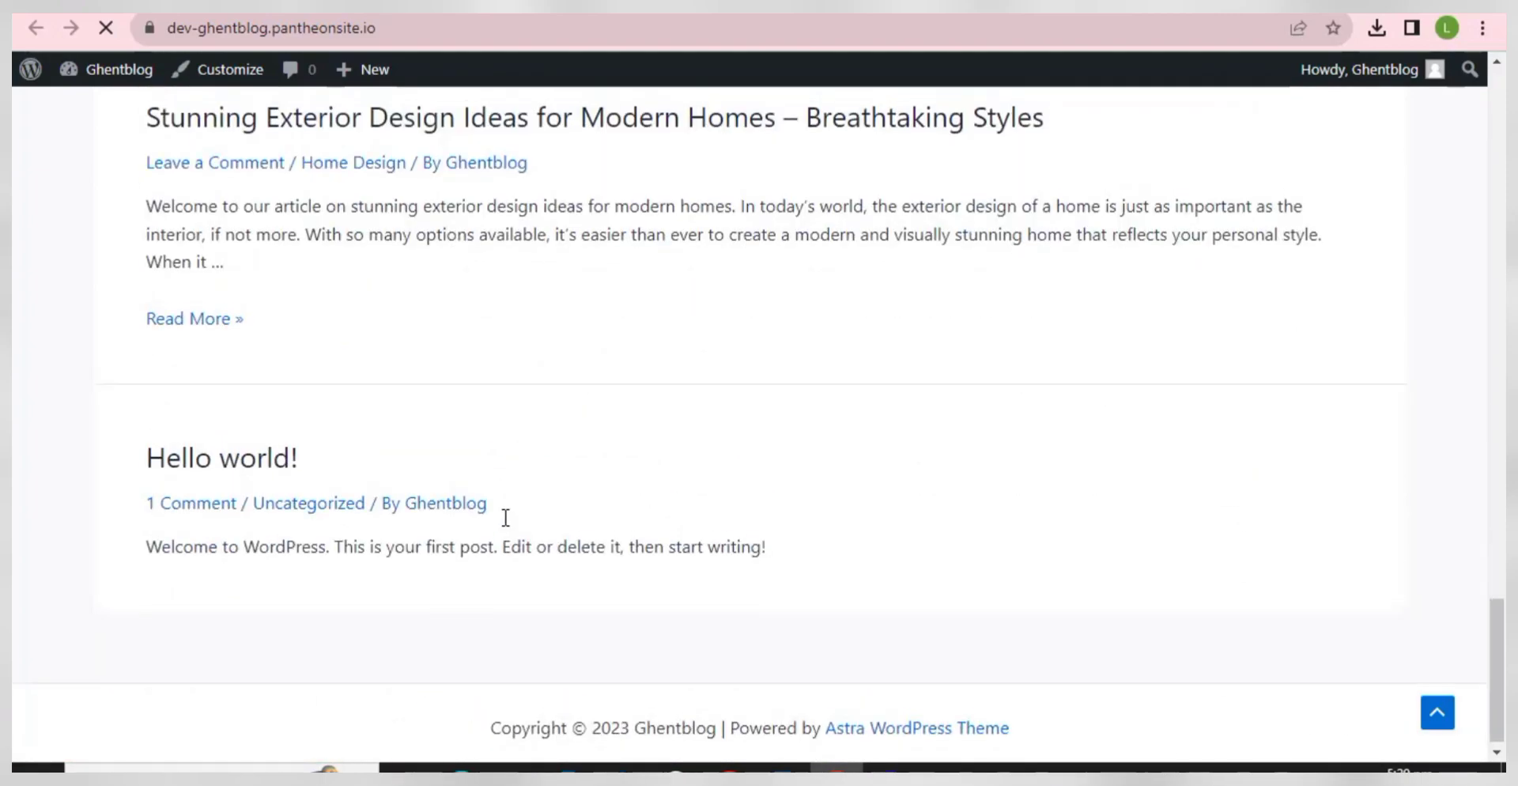
{"action": "scroll", "coordinate": [506, 518], "scroll_direction": "up", "scroll_amount": 20}
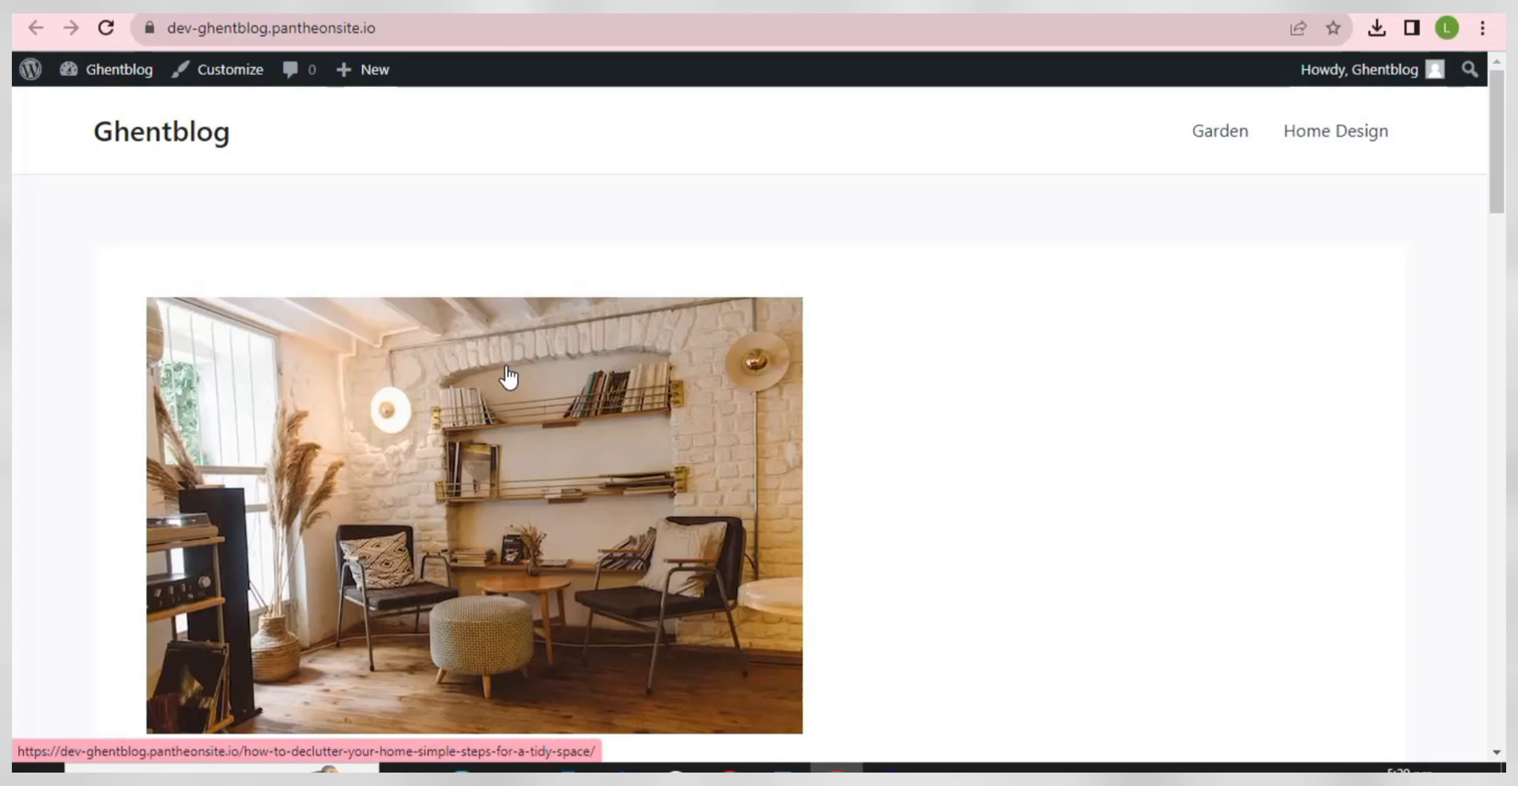
{"action": "scroll", "coordinate": [508, 378], "scroll_direction": "down", "scroll_amount": 20}
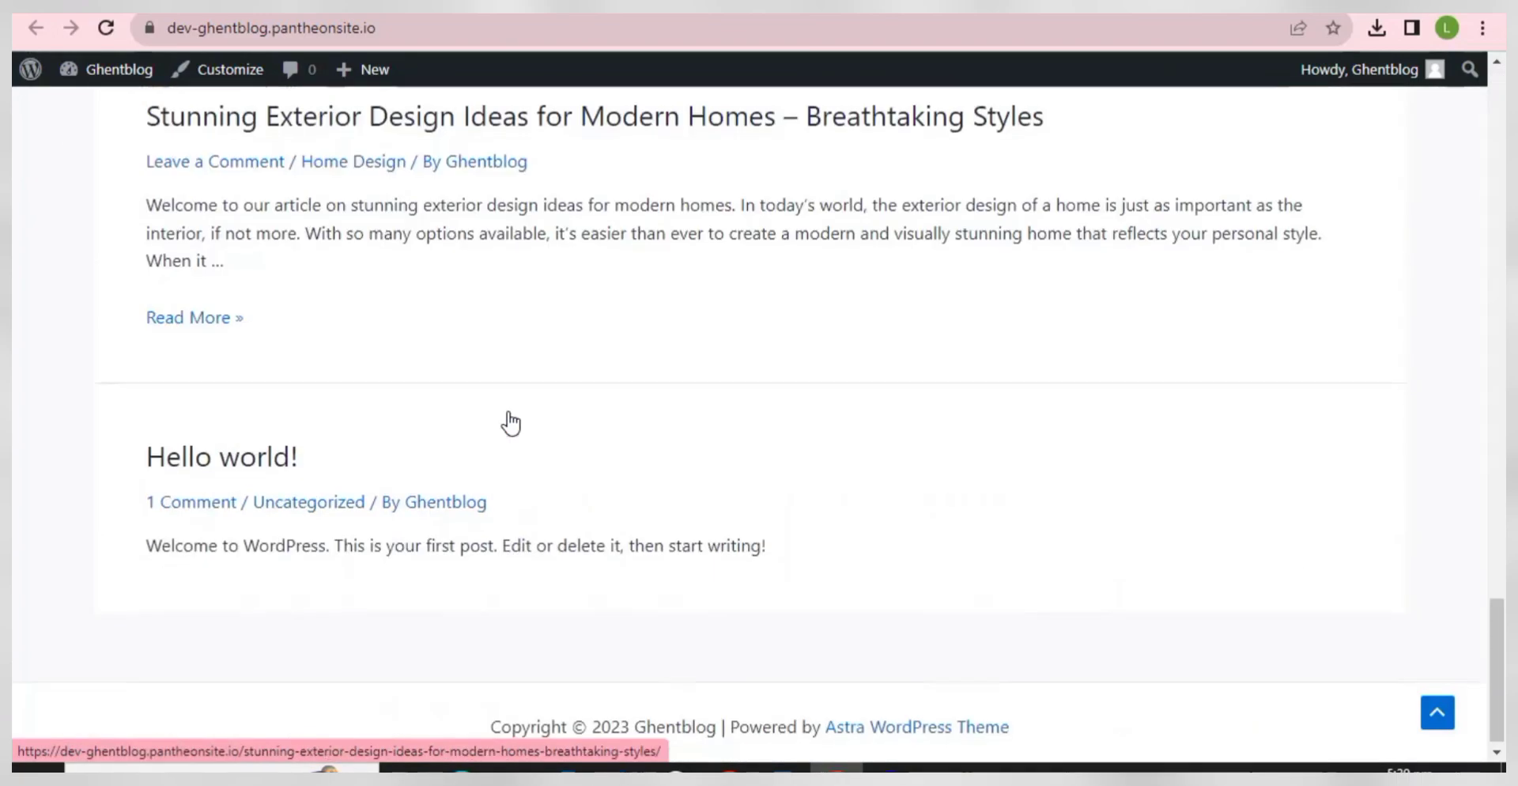
{"action": "scroll", "coordinate": [511, 424], "scroll_direction": "up", "scroll_amount": 12}
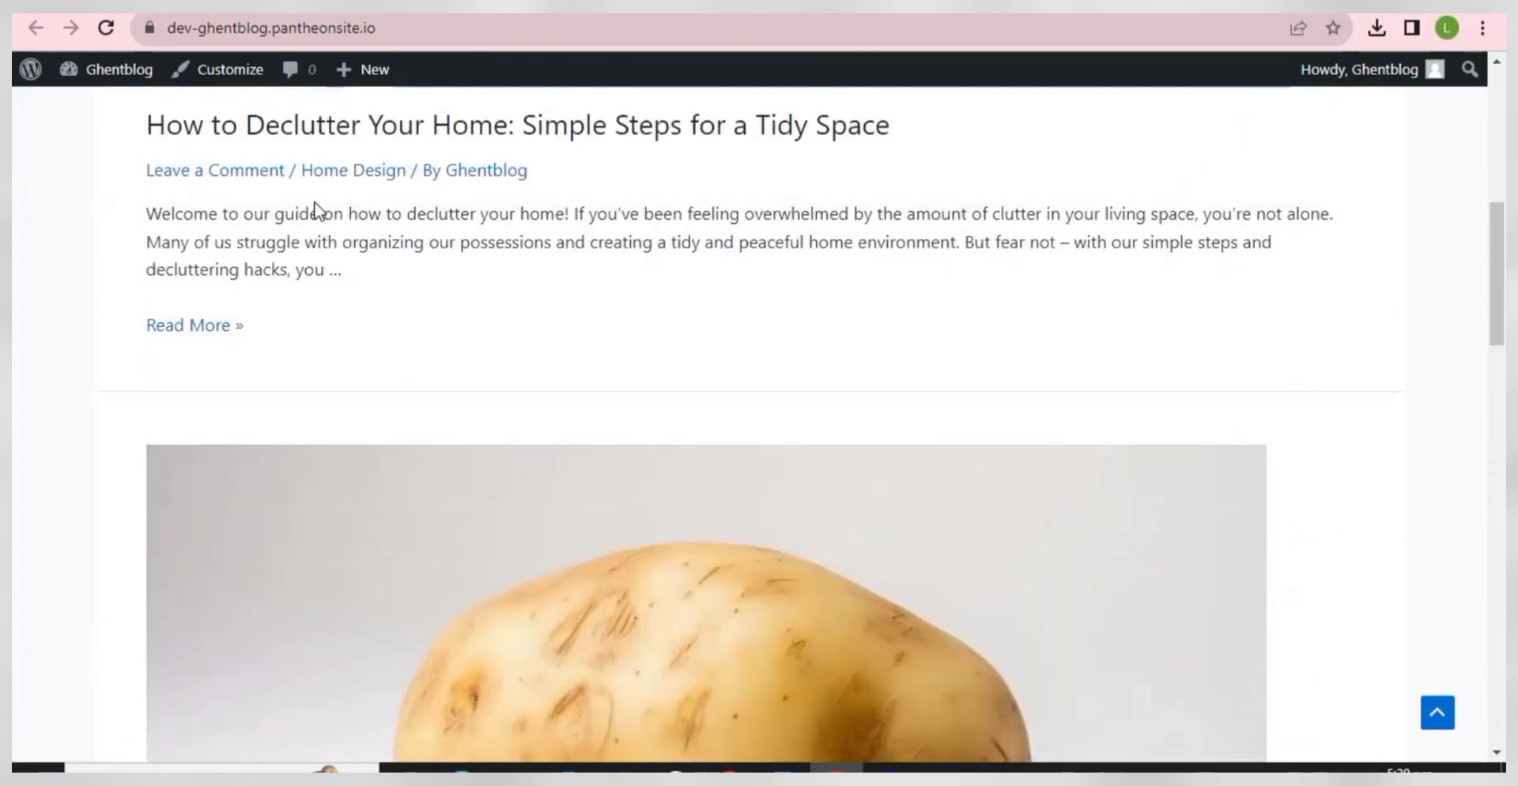
{"action": "left_click", "coordinate": [149, 5]}
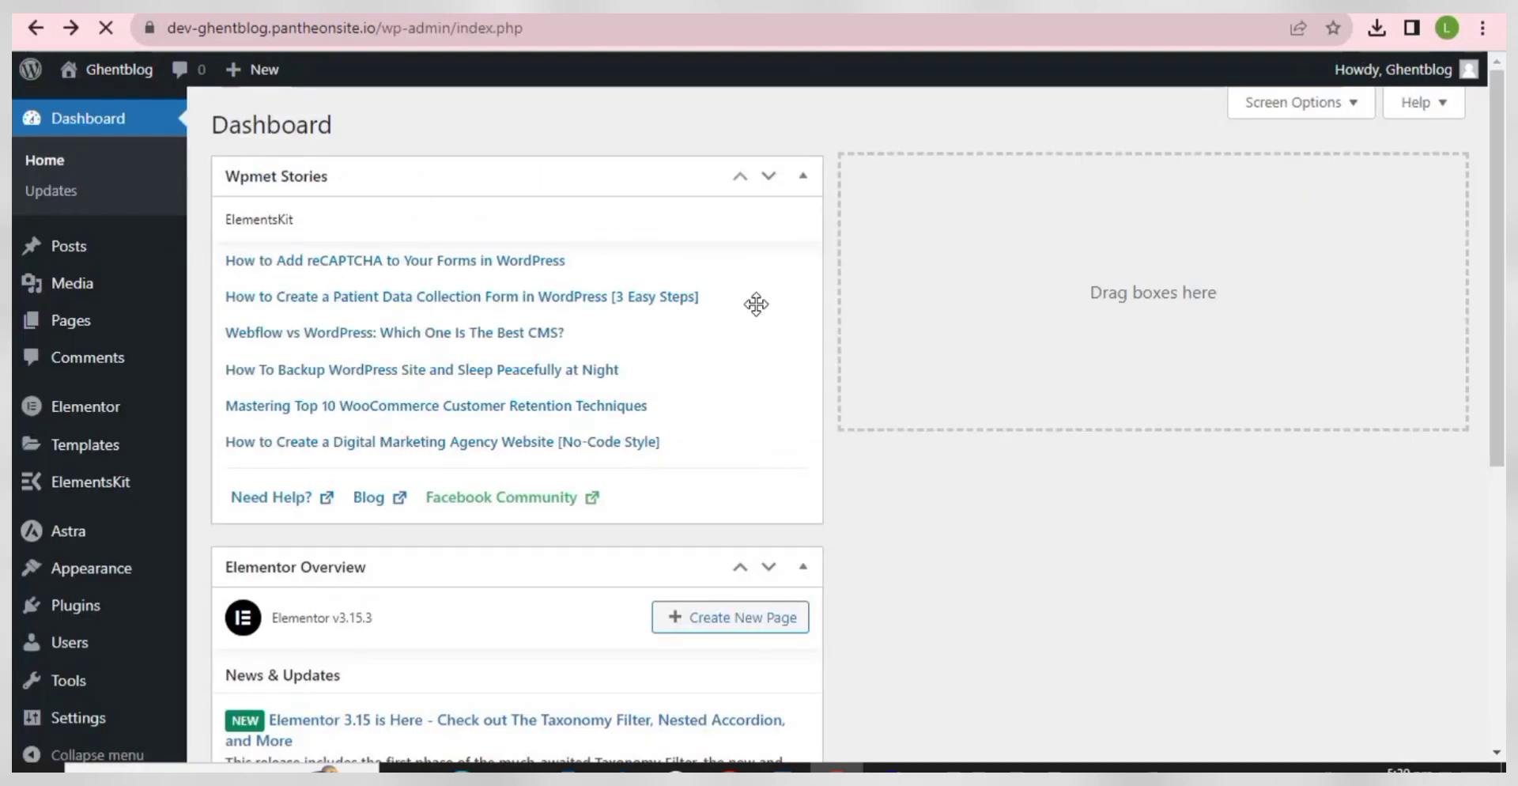
- Collapse the Wpmet Stories and Elementor Overview boxes, then add a new page via Pages
{"action": "left_click", "coordinate": [800, 177]}
{"action": "left_click", "coordinate": [802, 239]}
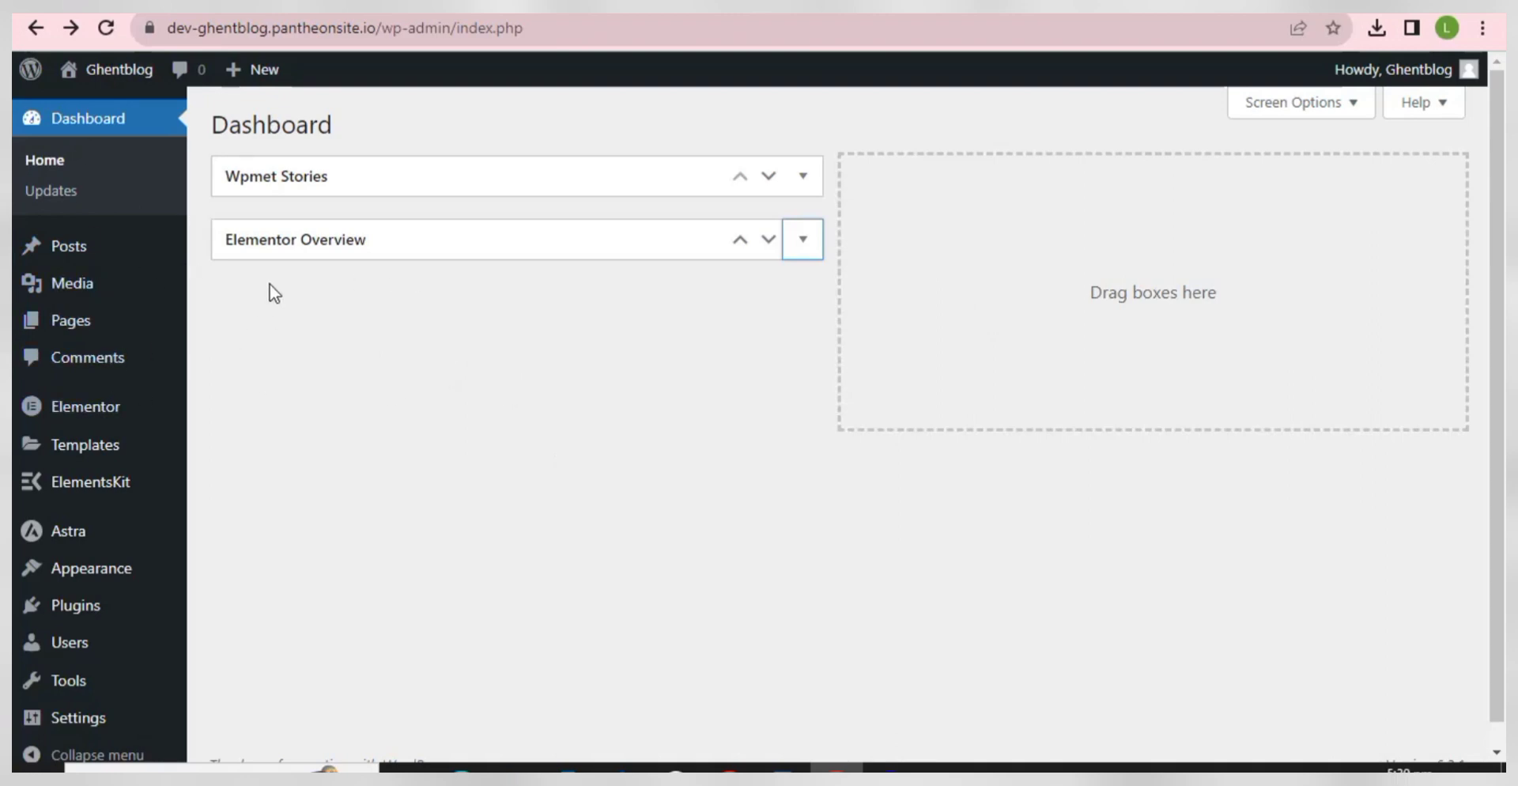
{"action": "mouse_move", "coordinate": [102, 328]}
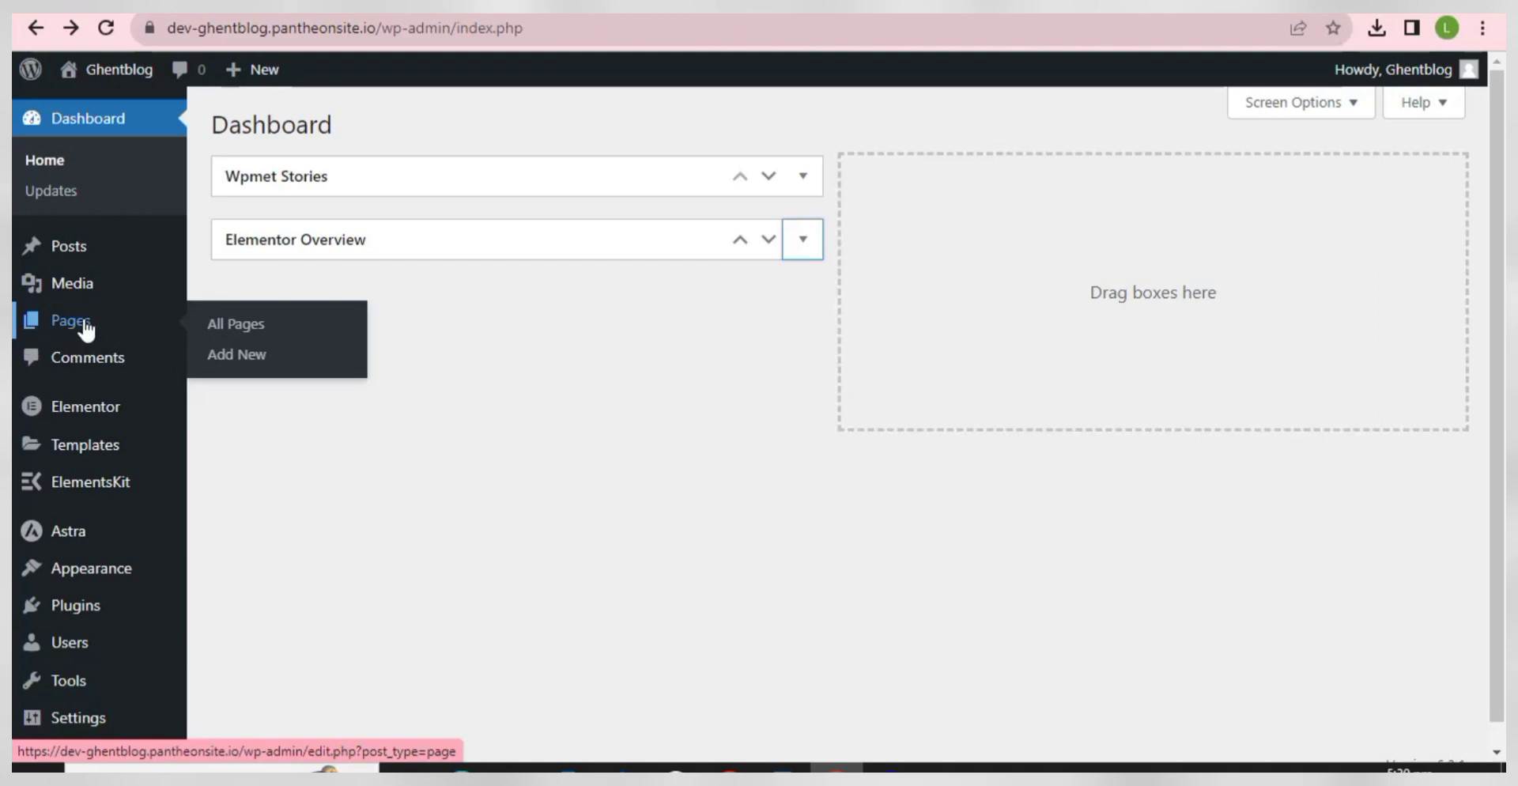
{"action": "left_click", "coordinate": [231, 358]}
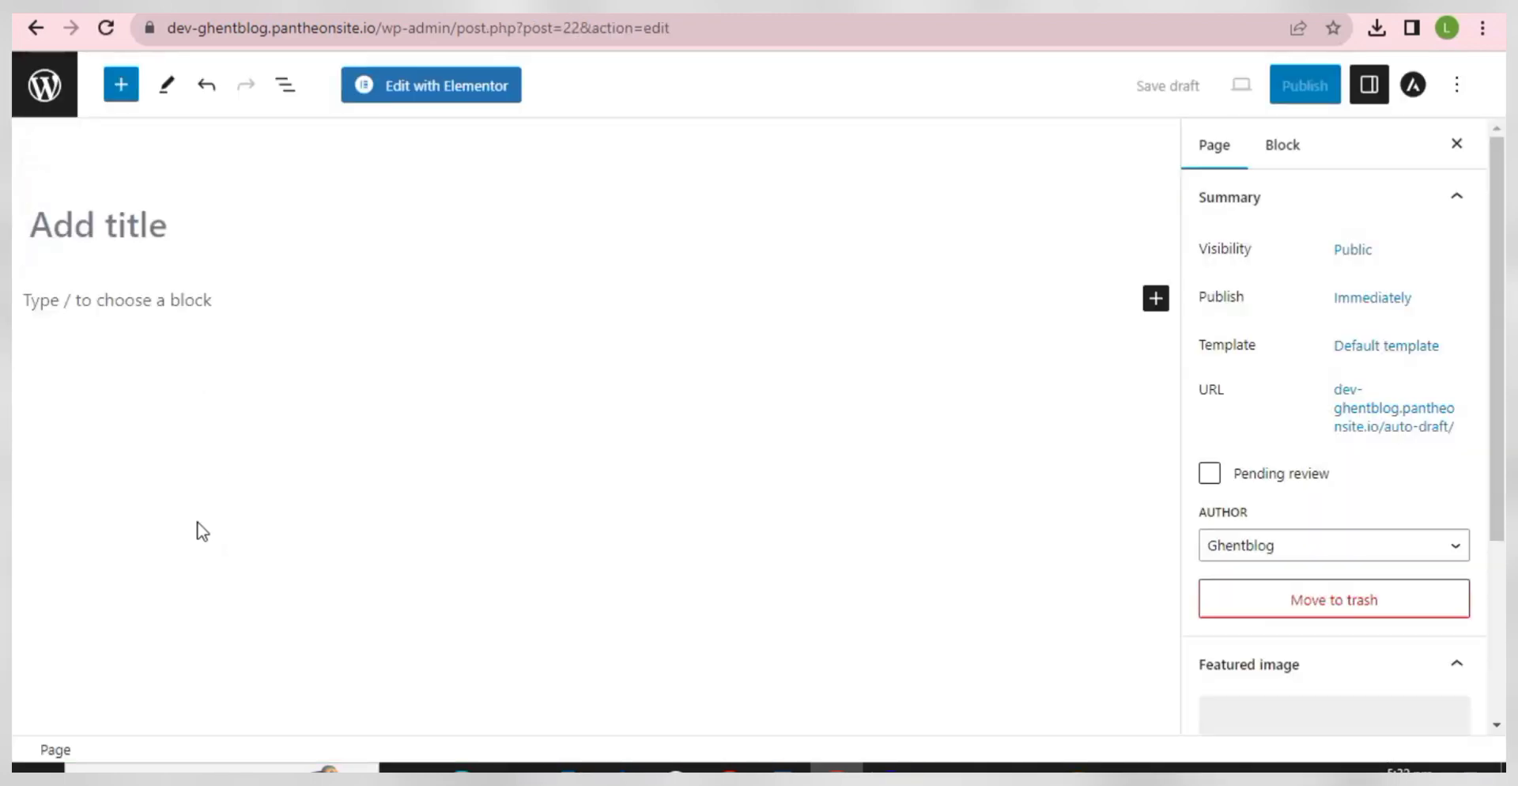
- Name the page 'Home', publish it, and launch Edit with Elementor
{"action": "left_click", "coordinate": [212, 225]}
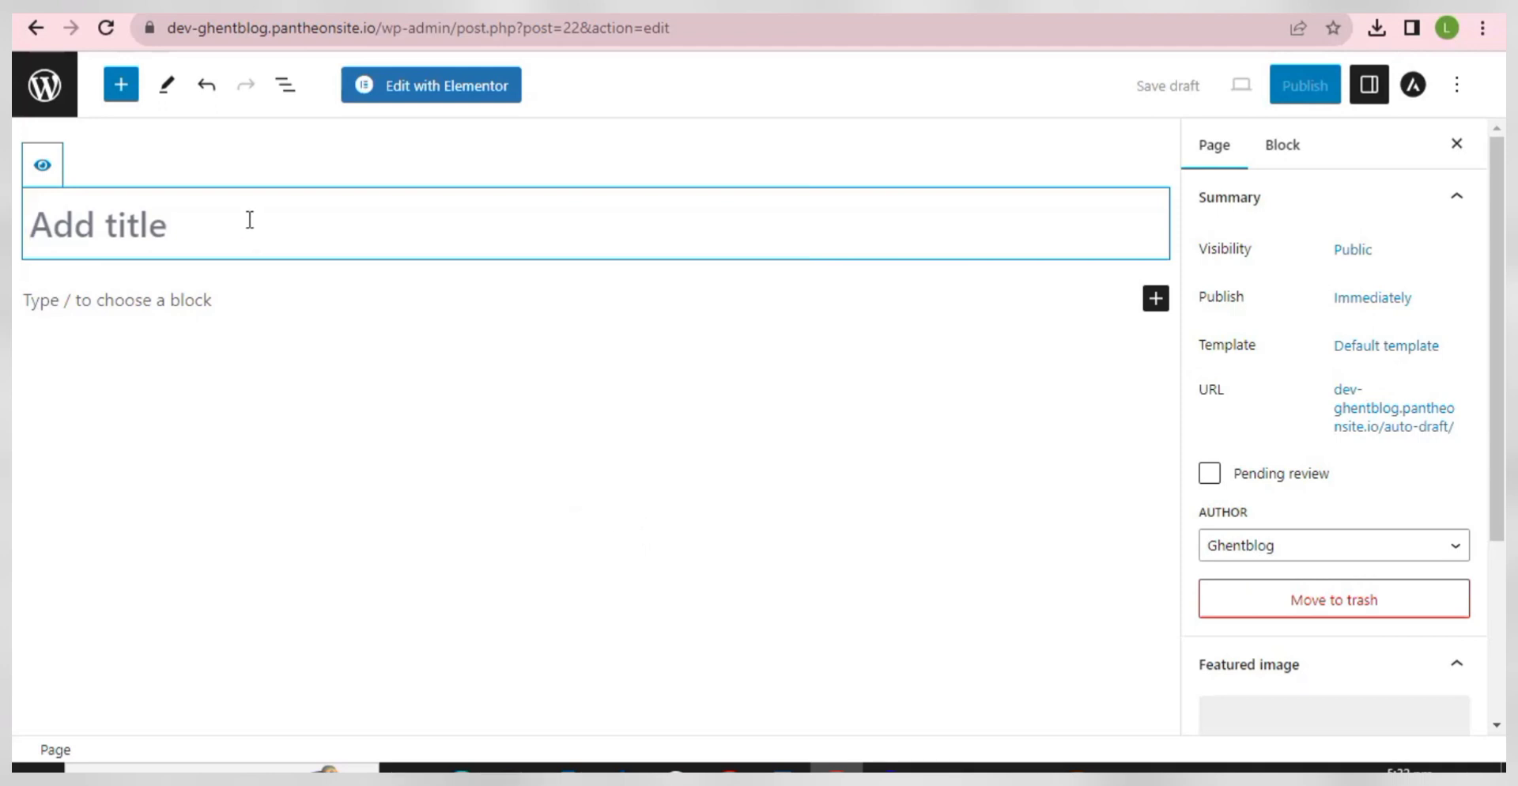
{"action": "type", "text": "H"}
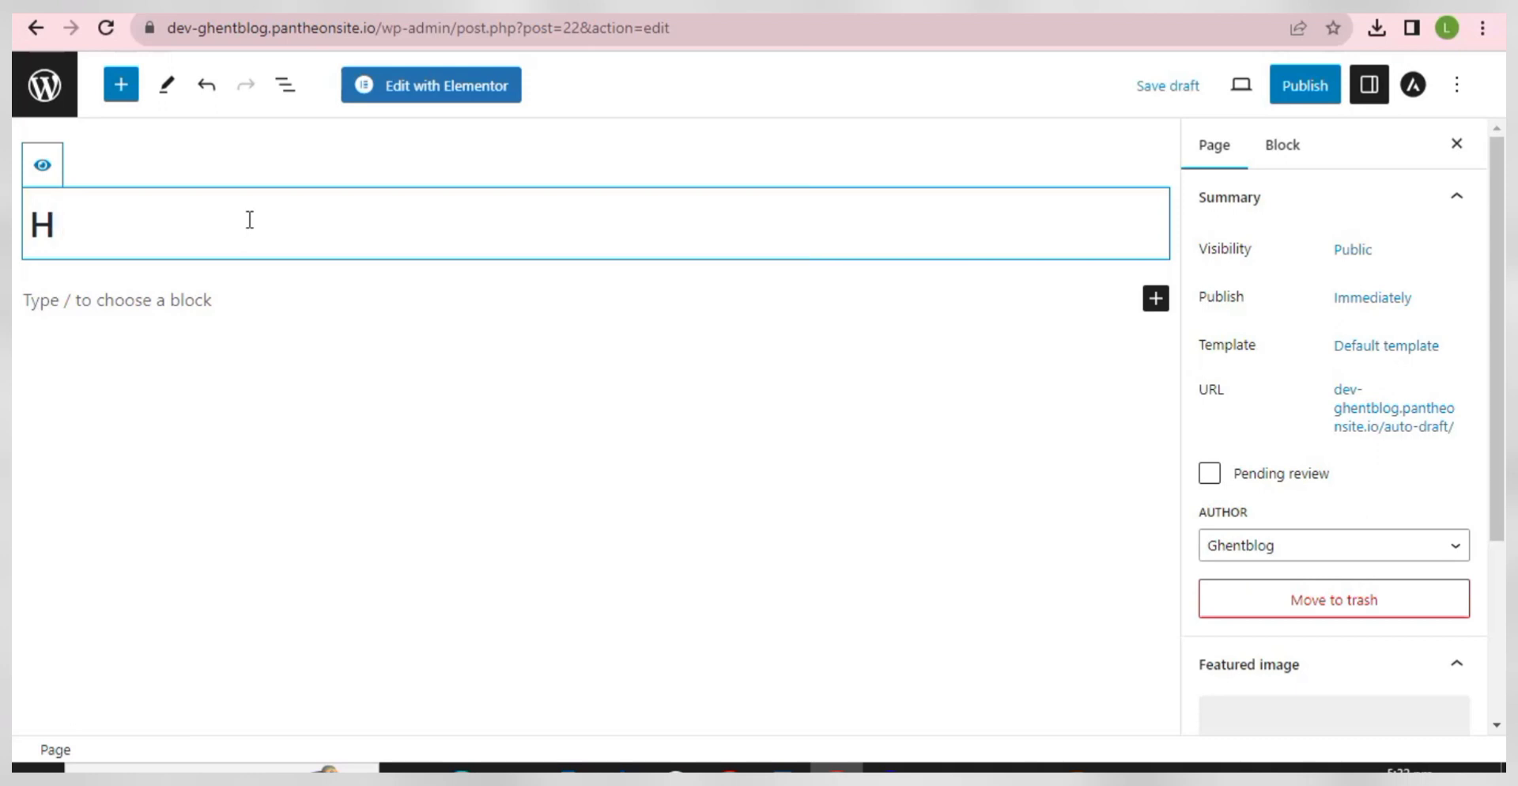
{"action": "type", "text": "ome"}
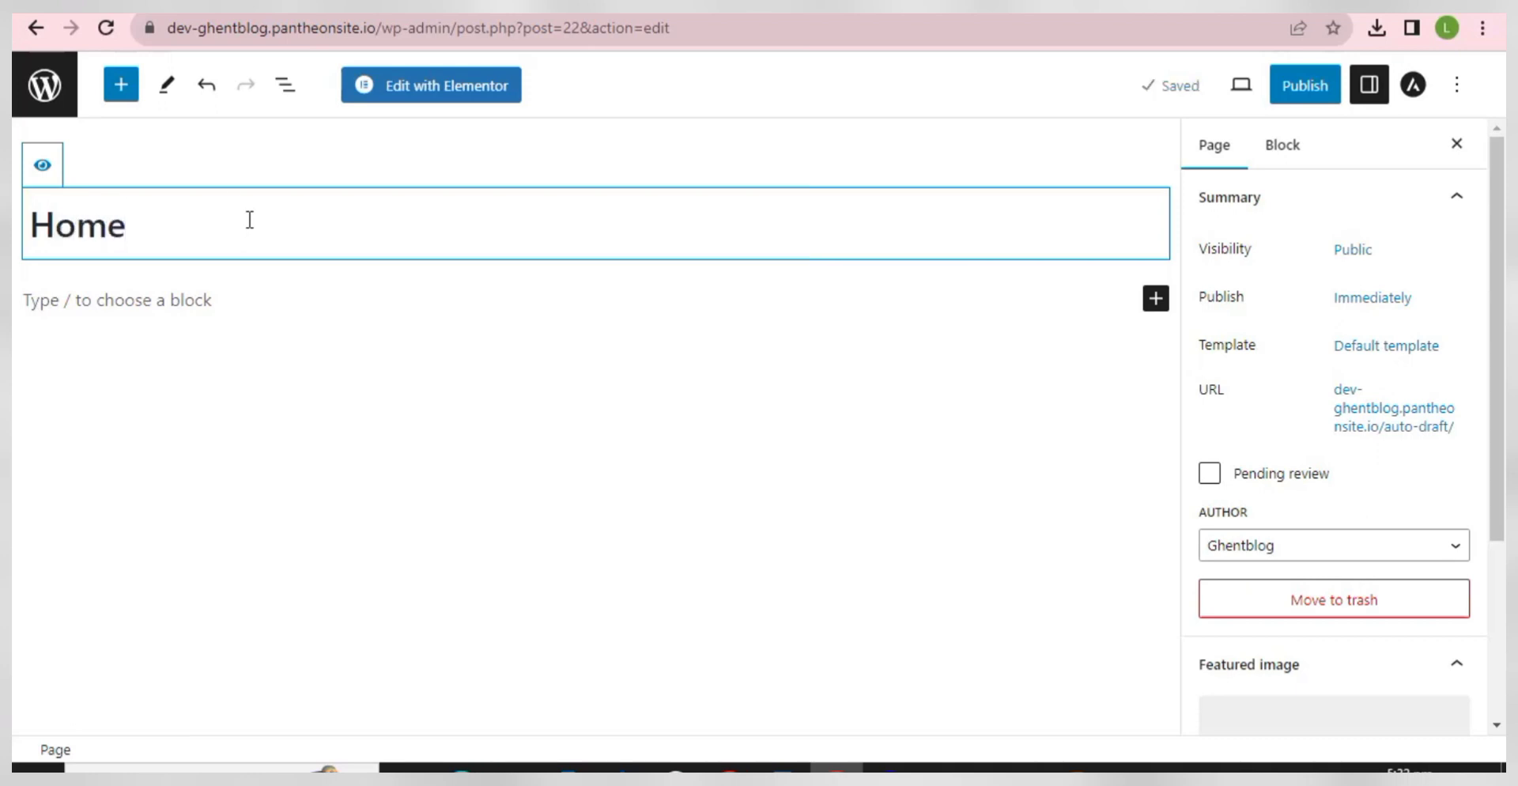
{"action": "left_click", "coordinate": [1314, 90]}
{"action": "left_click", "coordinate": [1321, 92]}
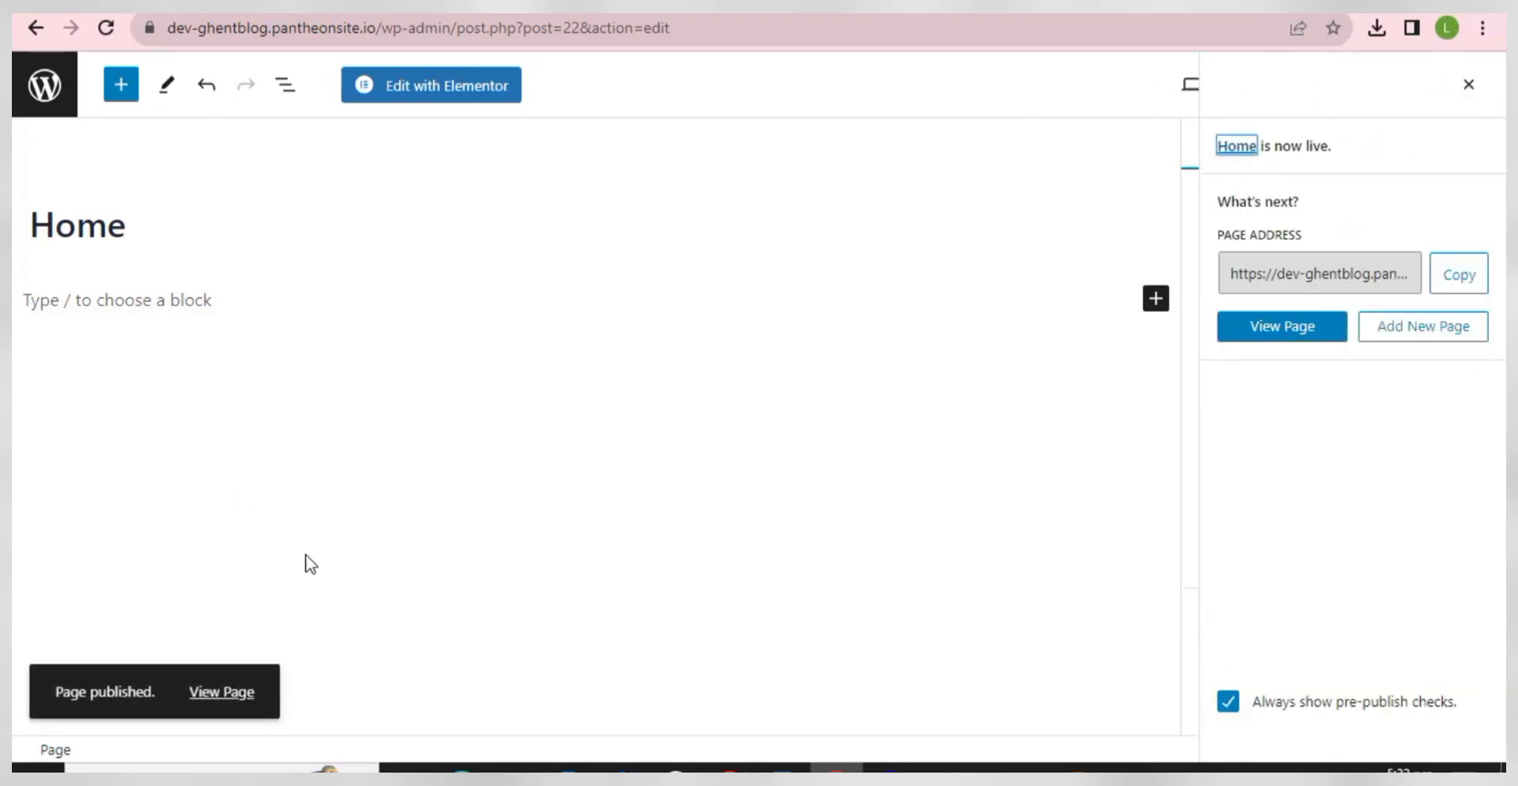
{"action": "left_click", "coordinate": [433, 87]}
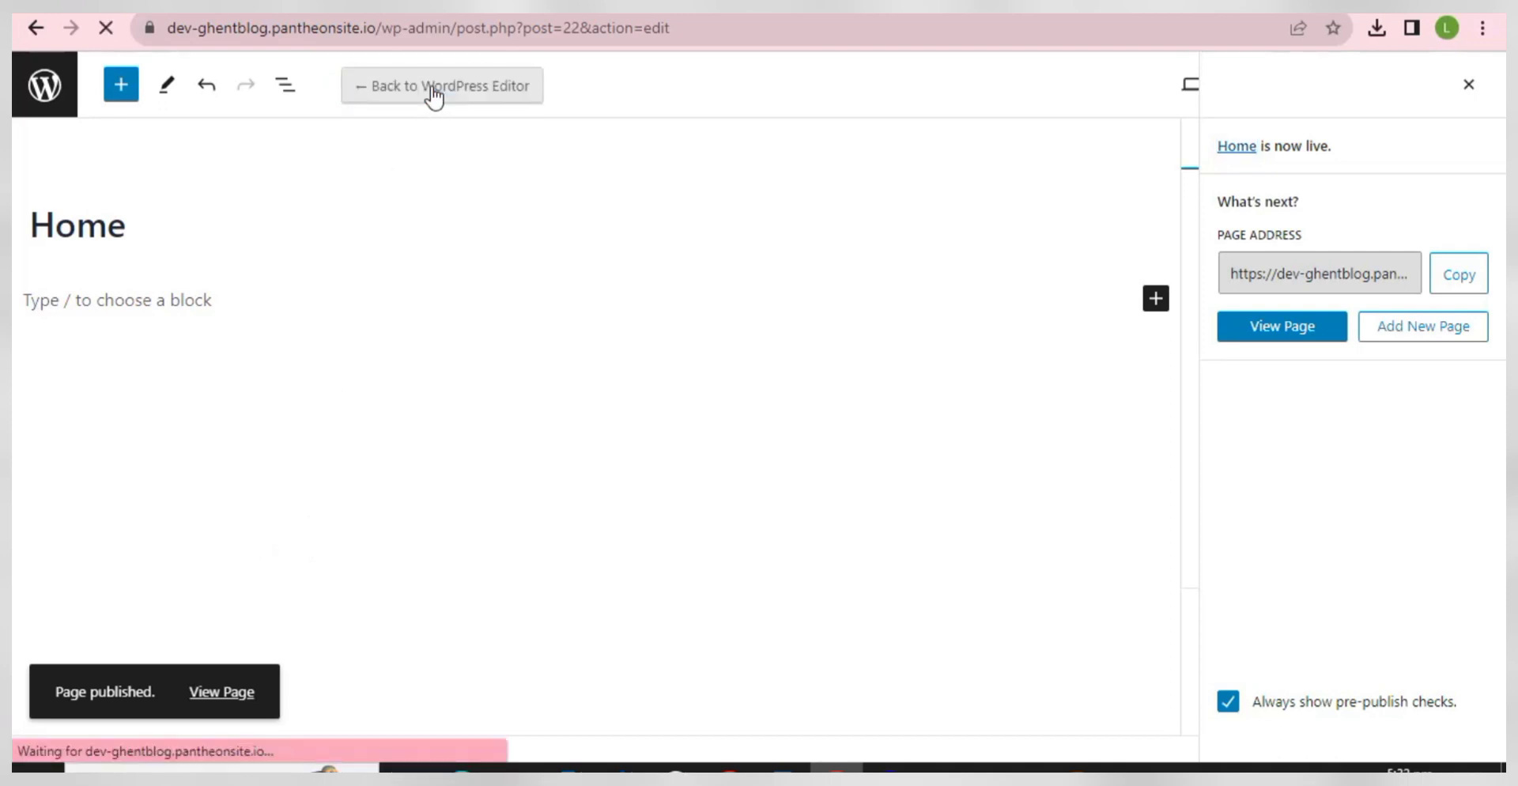
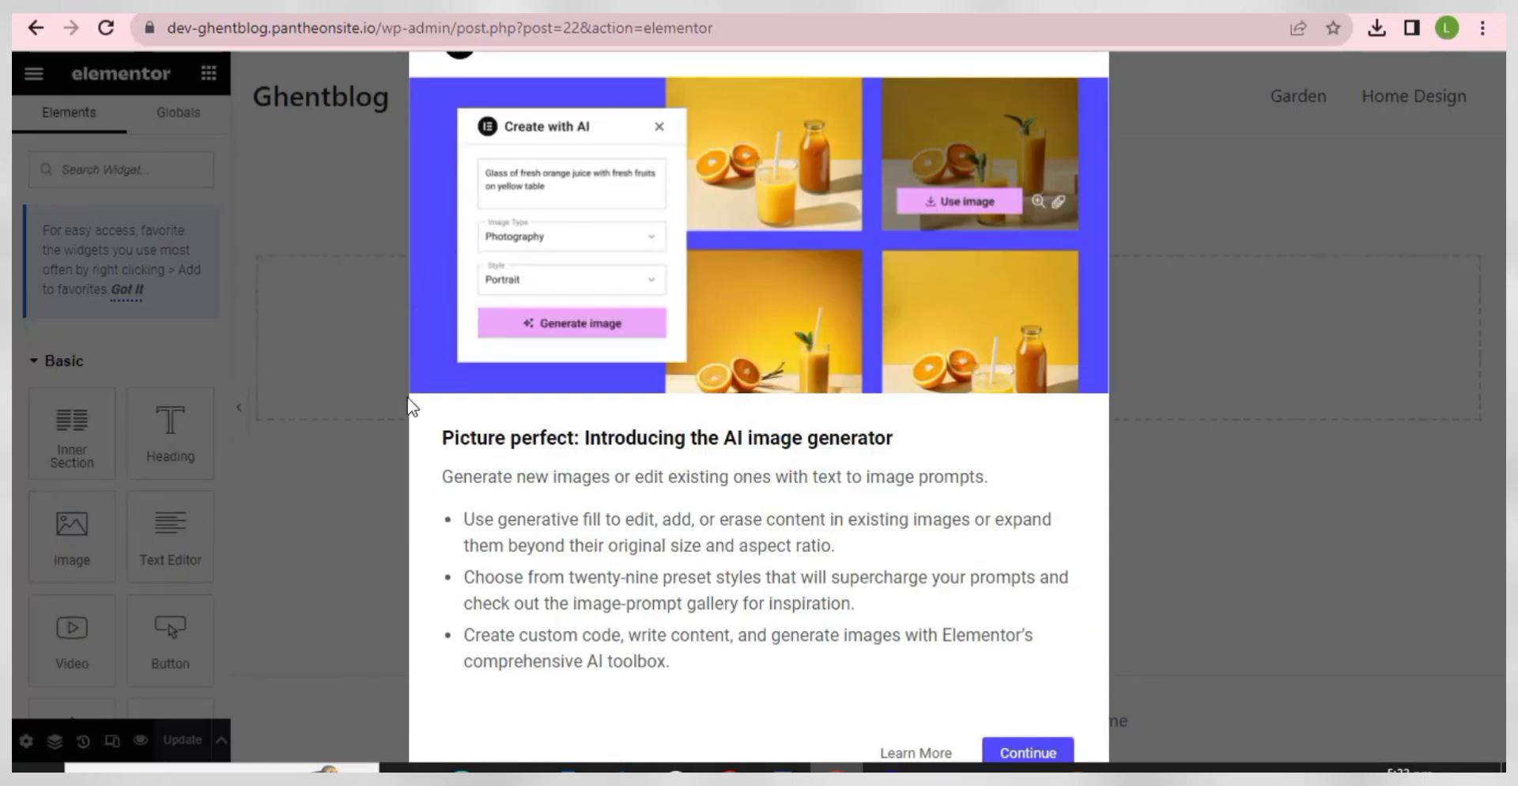
- Dismiss the AI image generator notice and follow Activate Container to Elementor's Features settings
{"action": "left_click", "coordinate": [1032, 752]}
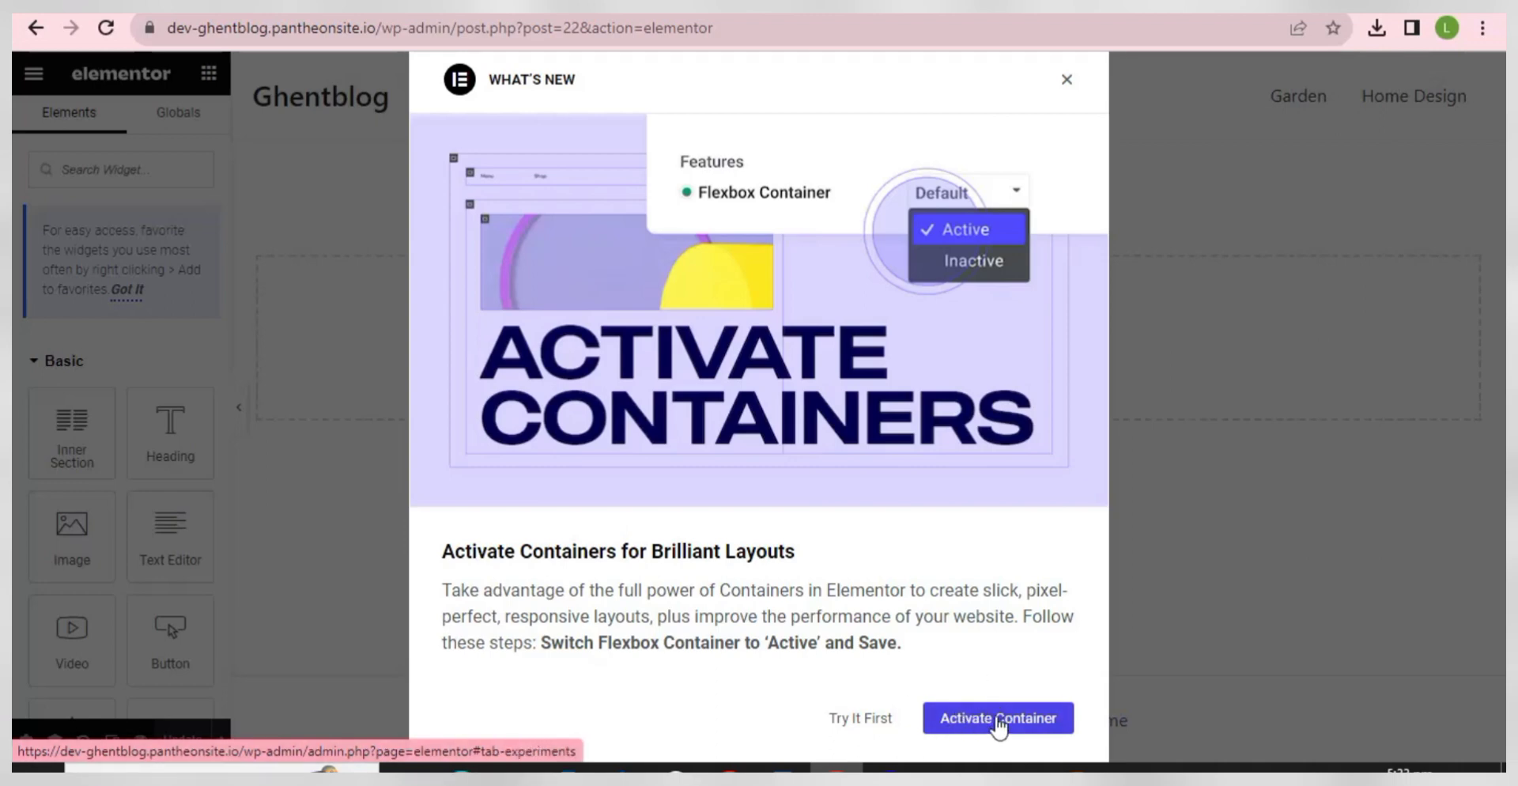
{"action": "left_click", "coordinate": [995, 718]}
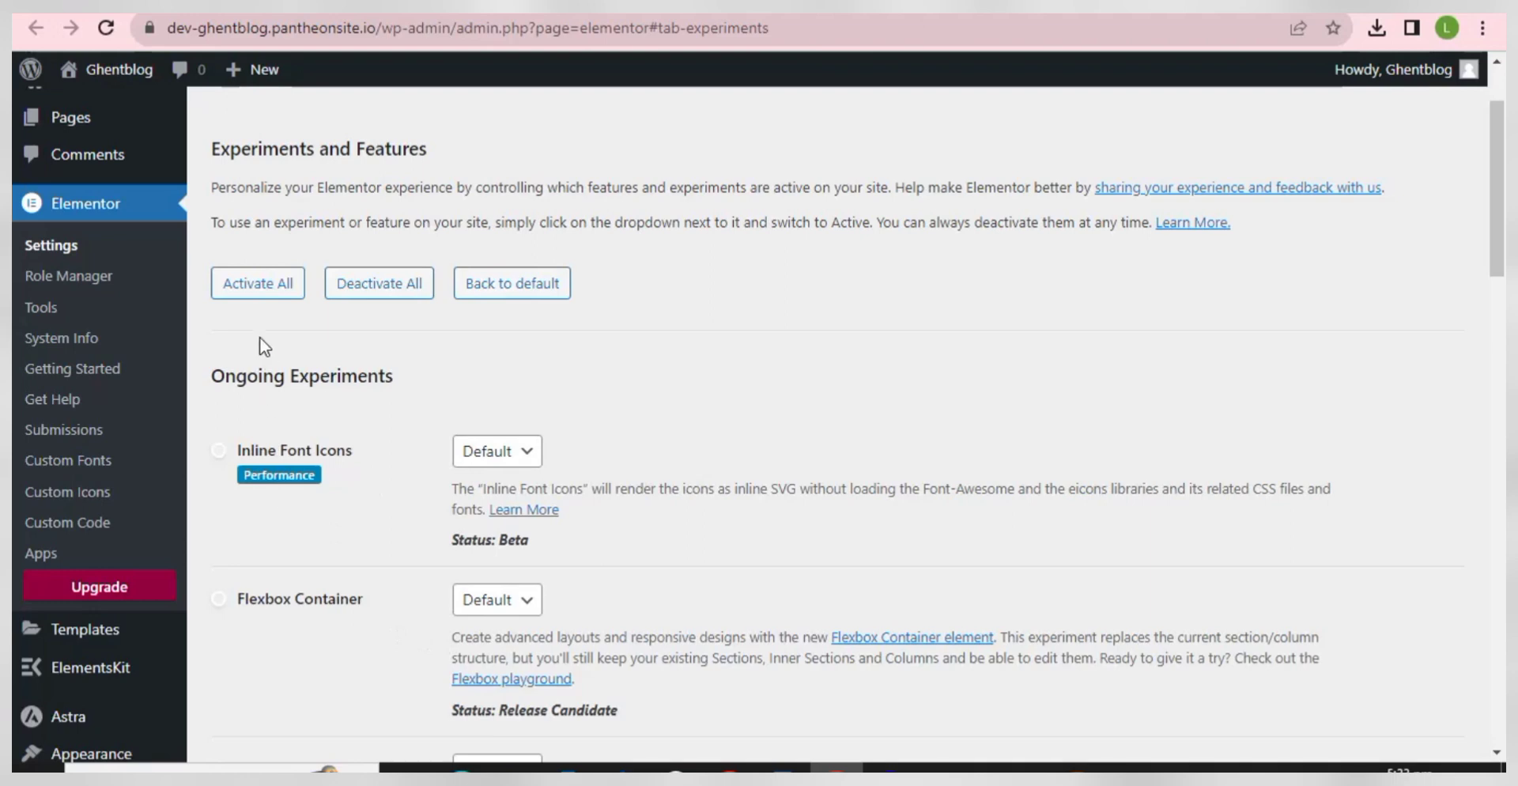
- Activate all Elementor experiments, including Flexbox Container and Grid Container, and save the changes
{"action": "left_click", "coordinate": [264, 296]}
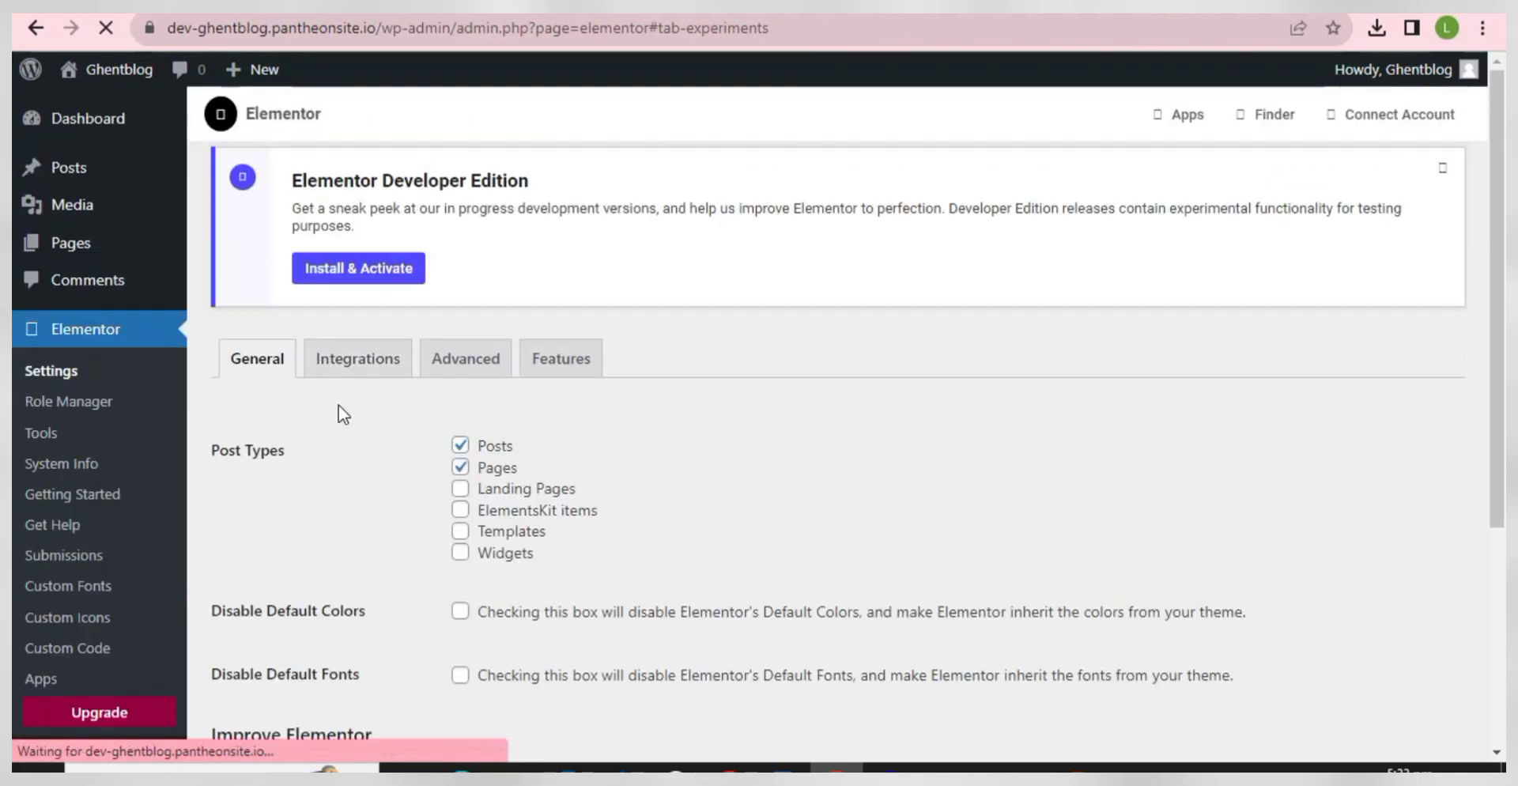
{"action": "scroll", "coordinate": [339, 405], "scroll_direction": "down", "scroll_amount": 7}
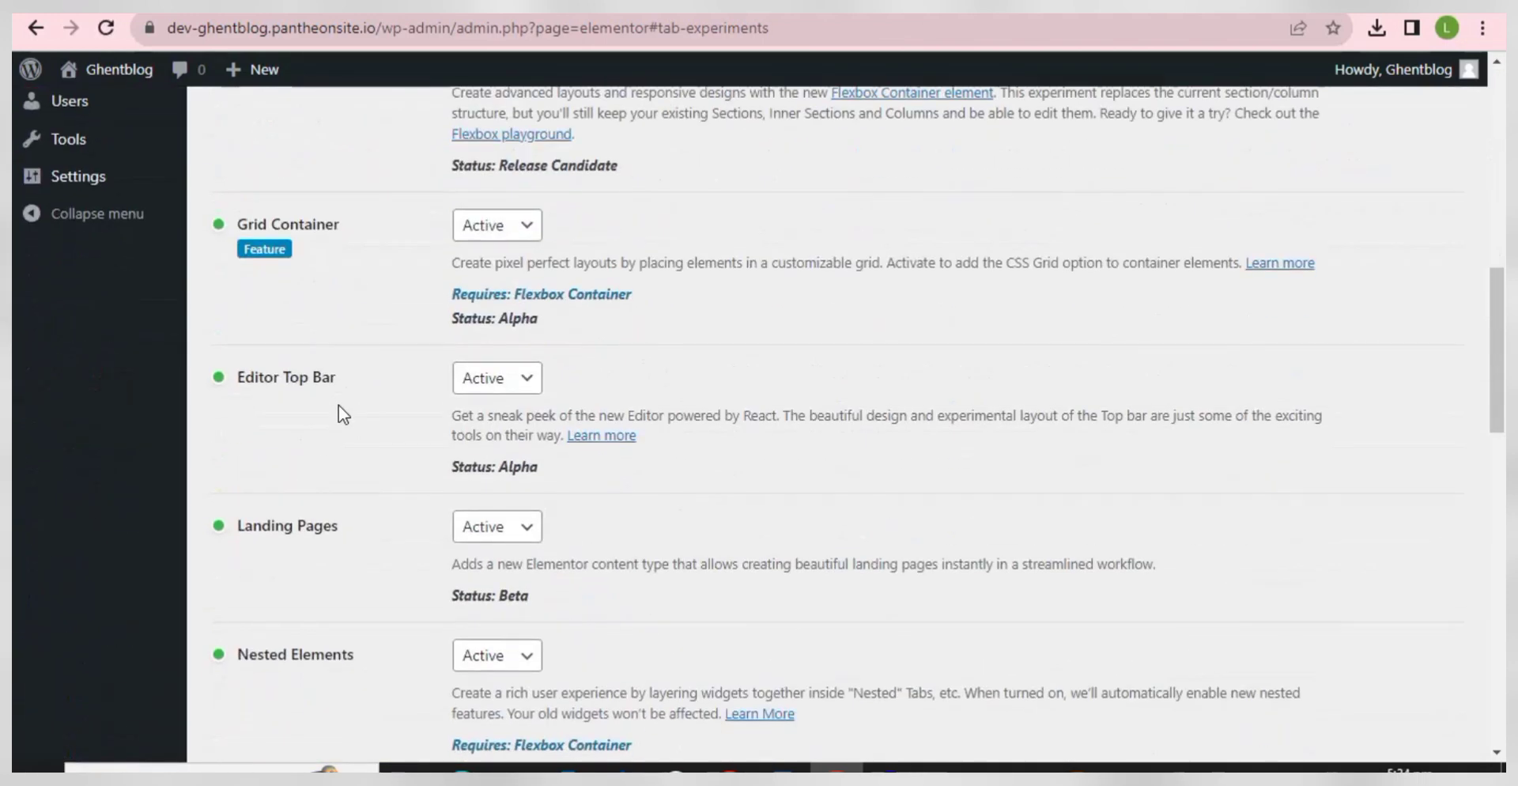
{"action": "scroll", "coordinate": [338, 406], "scroll_direction": "down", "scroll_amount": 15}
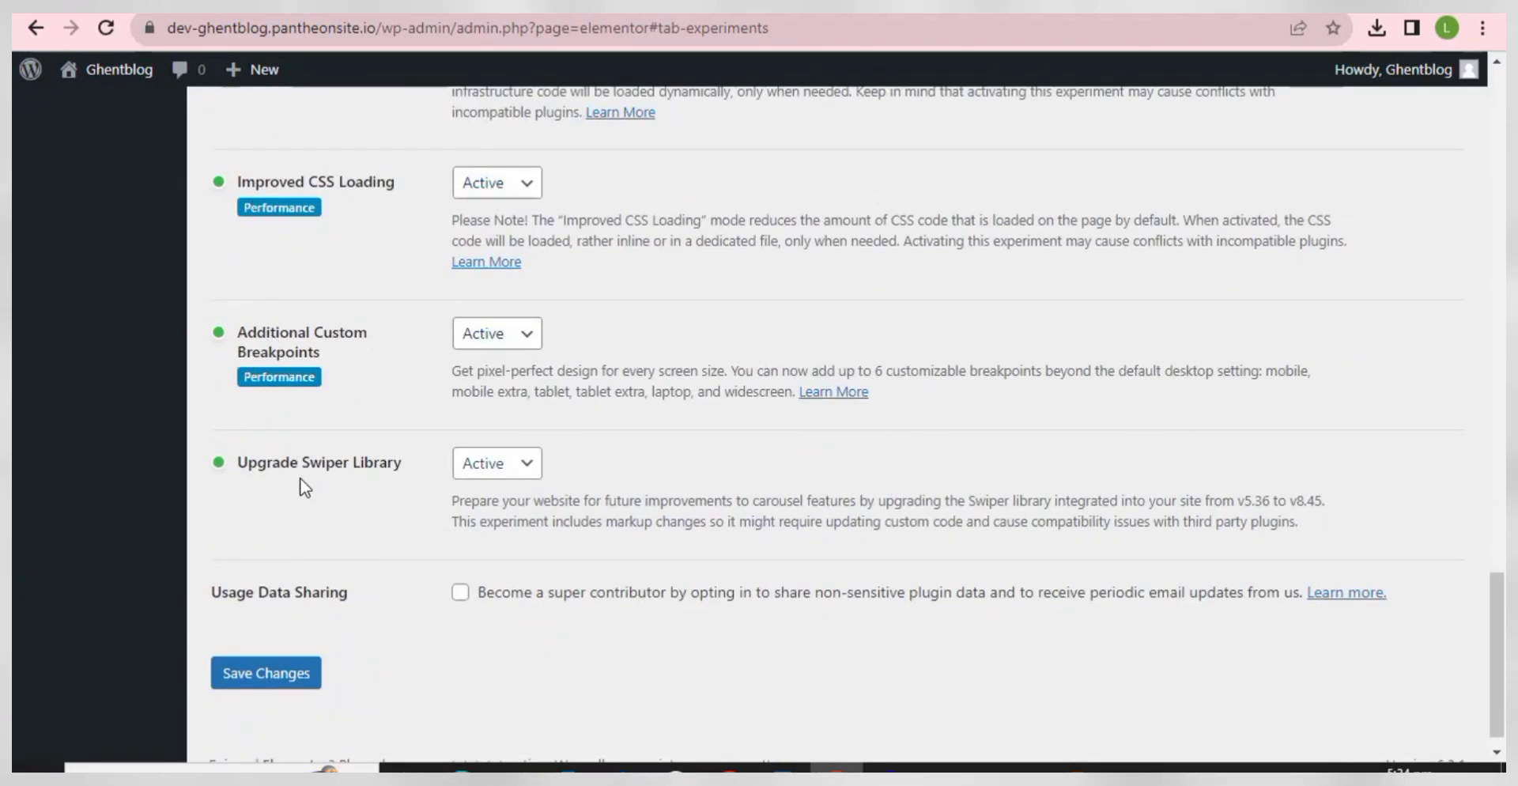
{"action": "scroll", "coordinate": [300, 486], "scroll_direction": "down", "scroll_amount": 1}
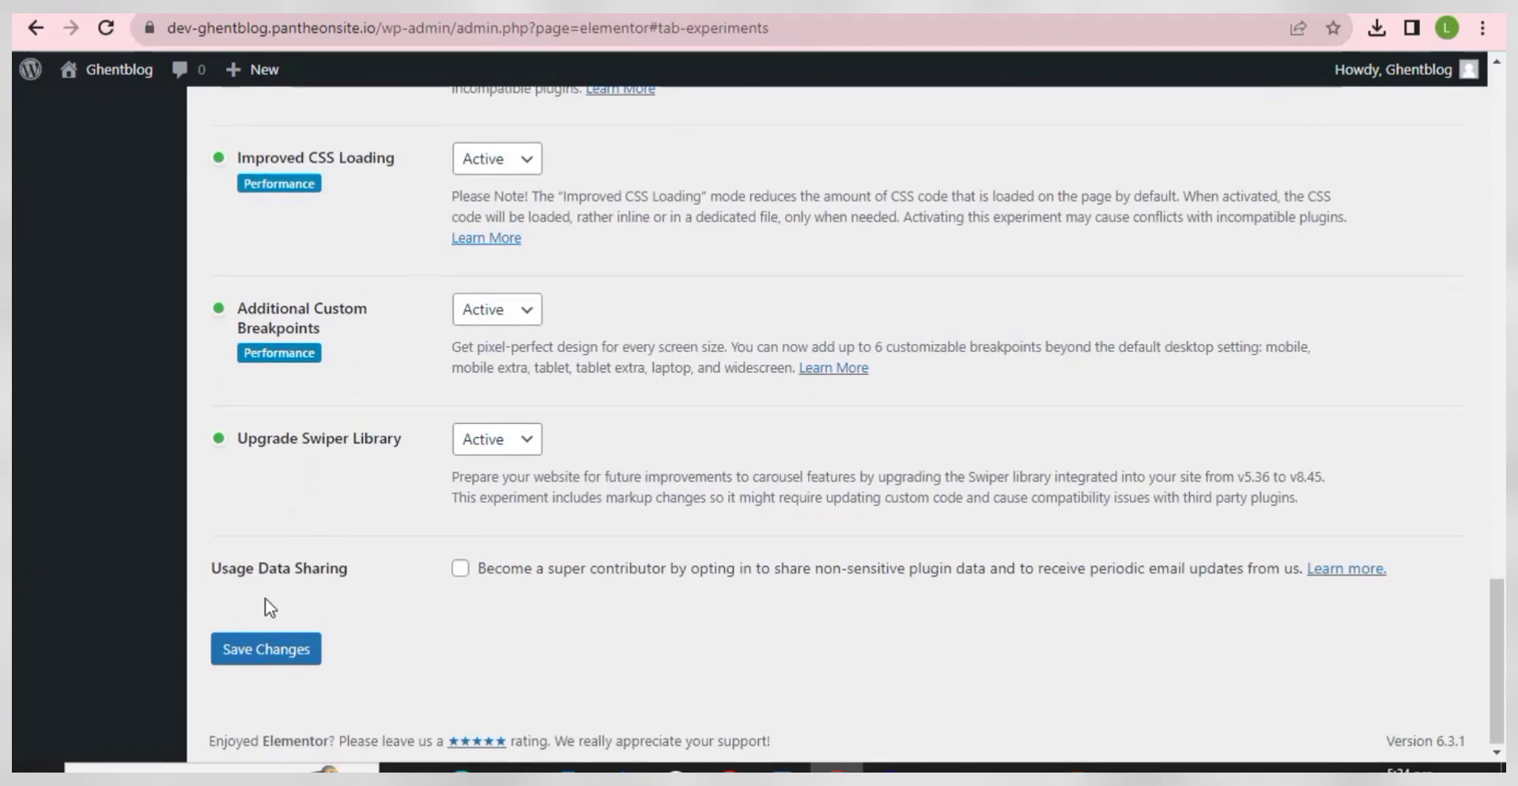
{"action": "left_click", "coordinate": [282, 655]}
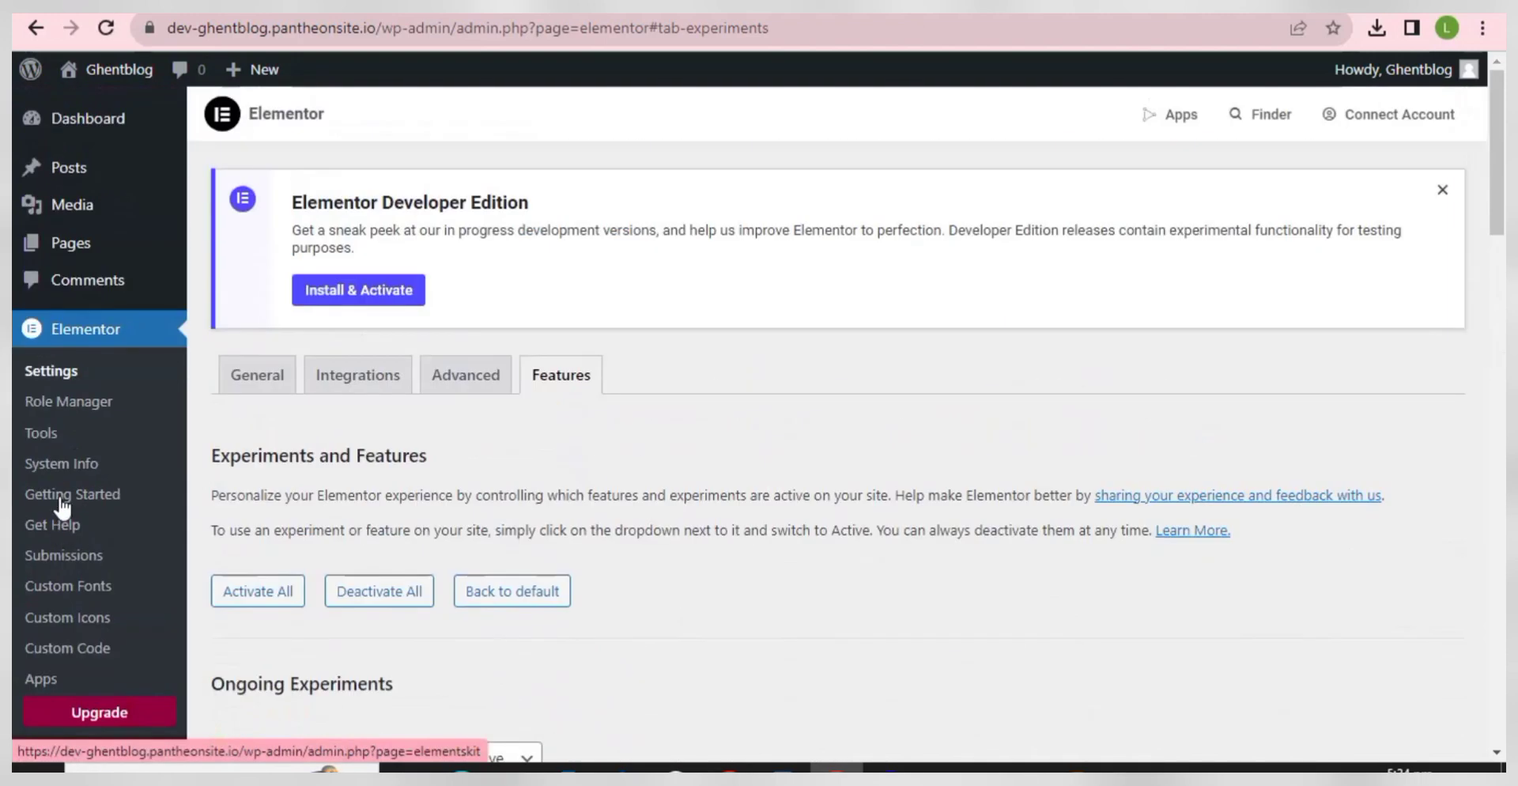
{"action": "mouse_move", "coordinate": [169, 246]}
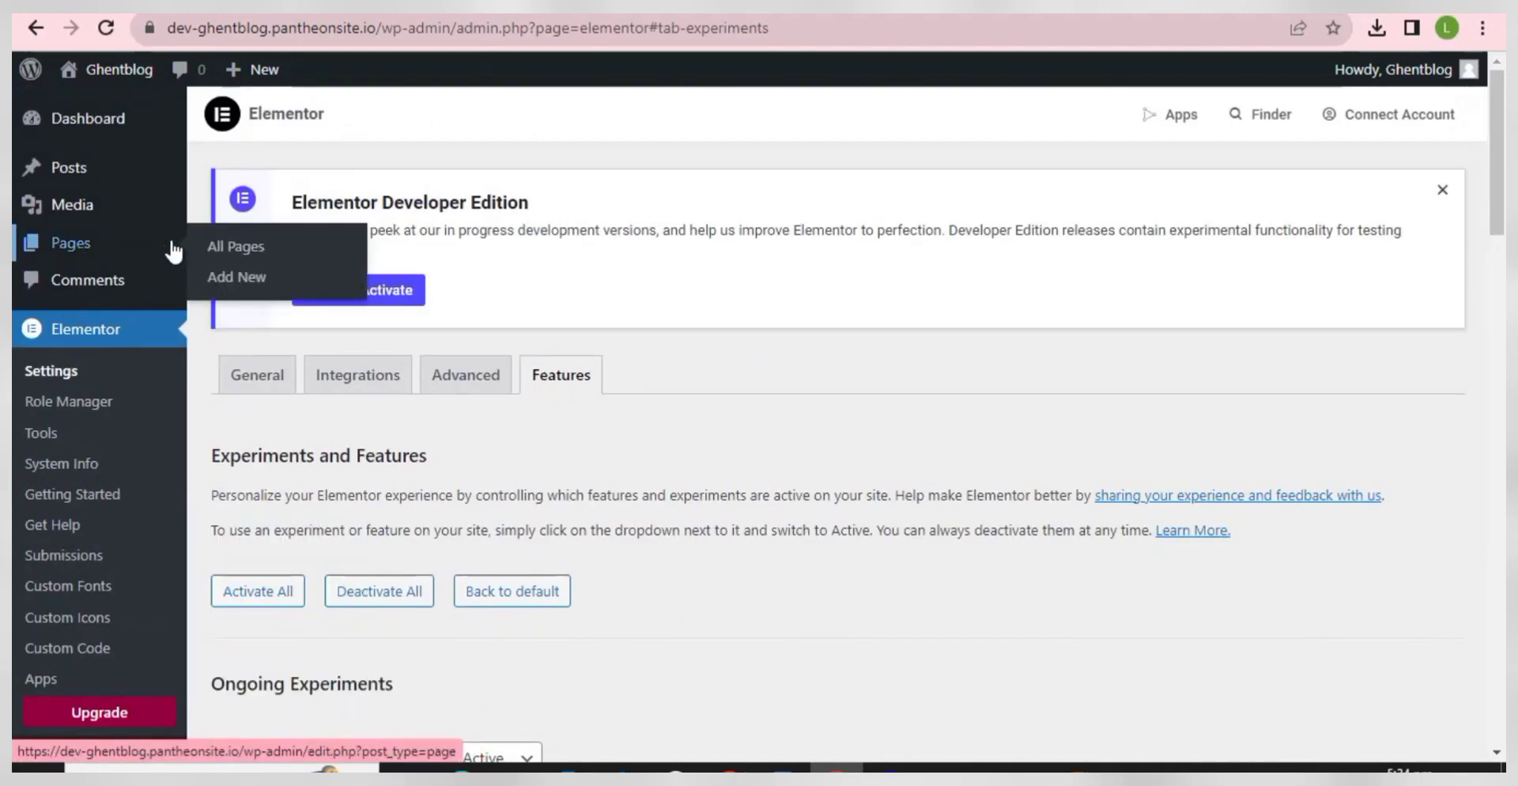
- Trash Sample Page from All Pages, reopen Home in Elementor and browse the widget list
{"action": "left_click", "coordinate": [247, 249]}
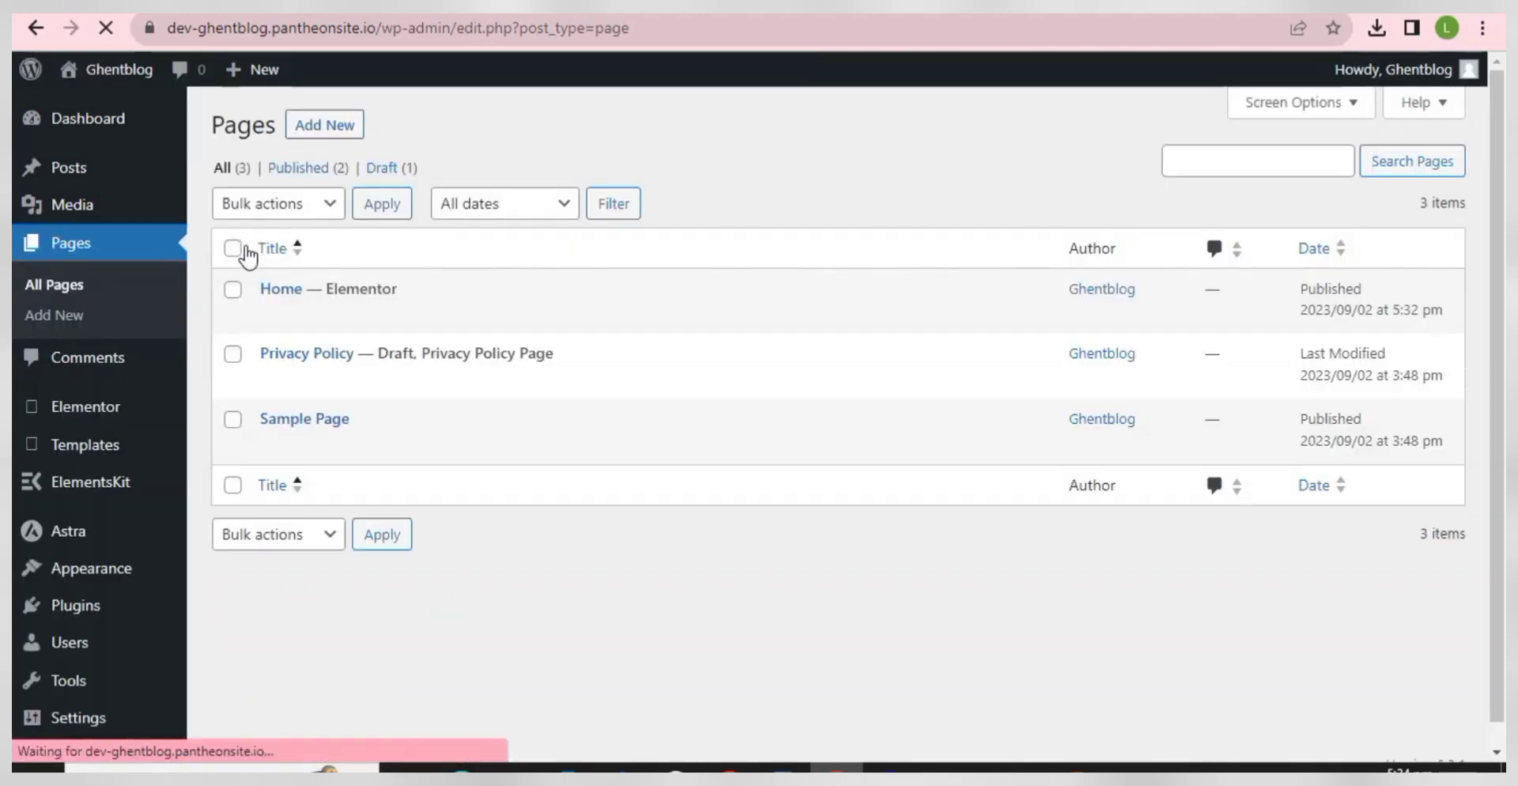
{"action": "left_click", "coordinate": [373, 444]}
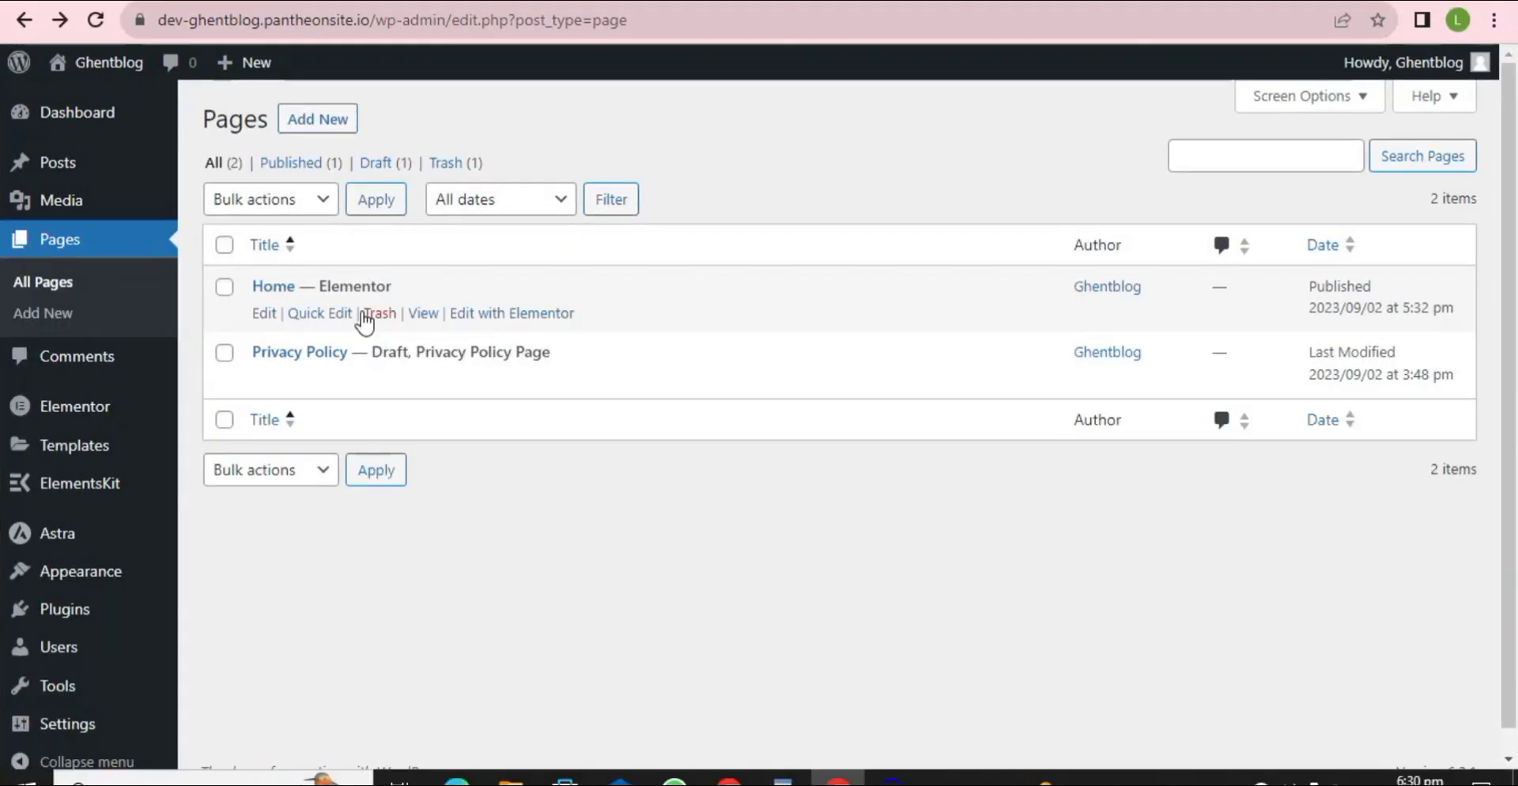
{"action": "left_click", "coordinate": [481, 314]}
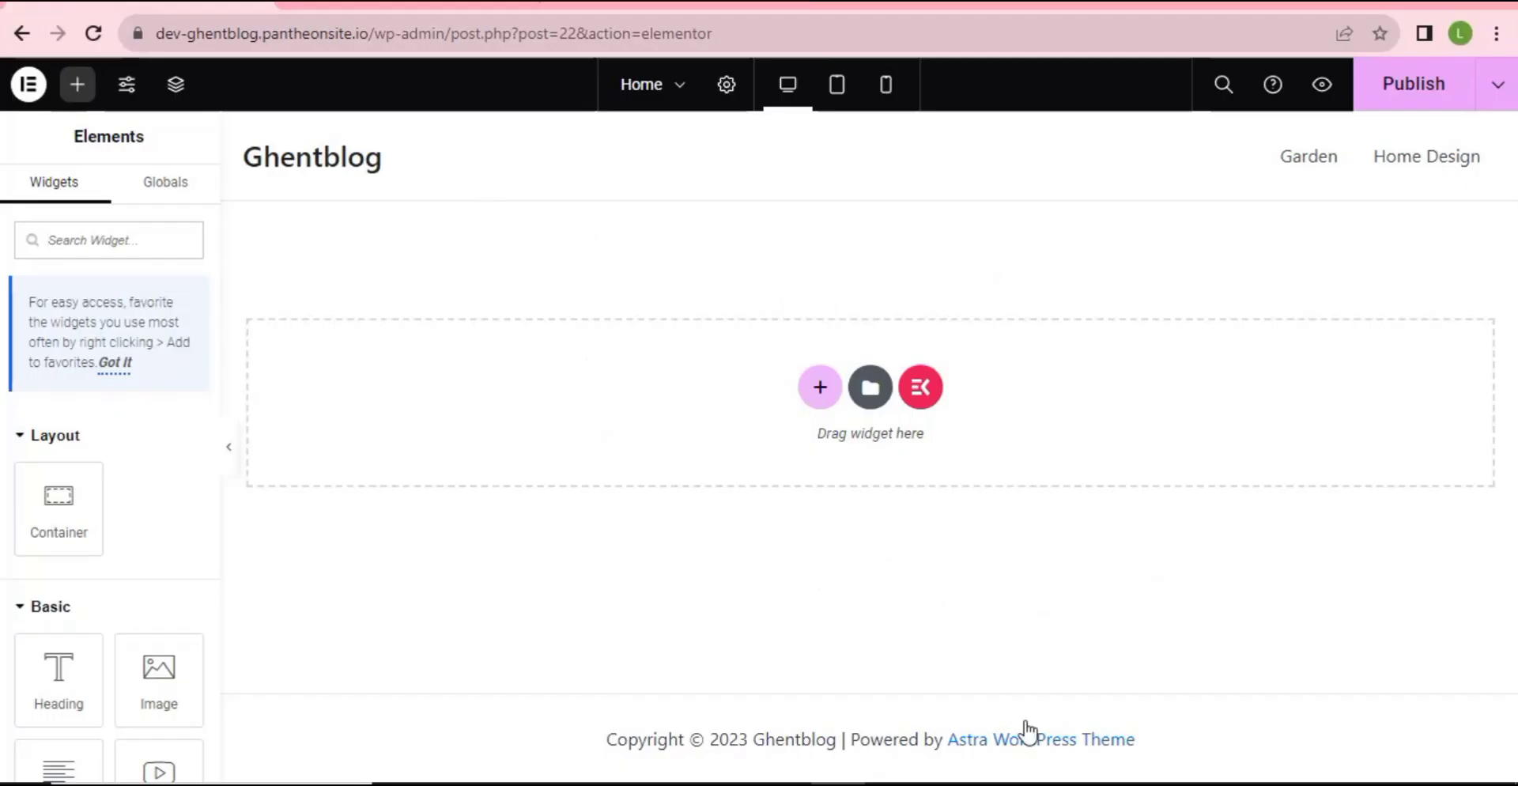
{"action": "left_click", "coordinate": [99, 242]}
{"action": "scroll", "coordinate": [119, 490], "scroll_direction": "down", "scroll_amount": 6}
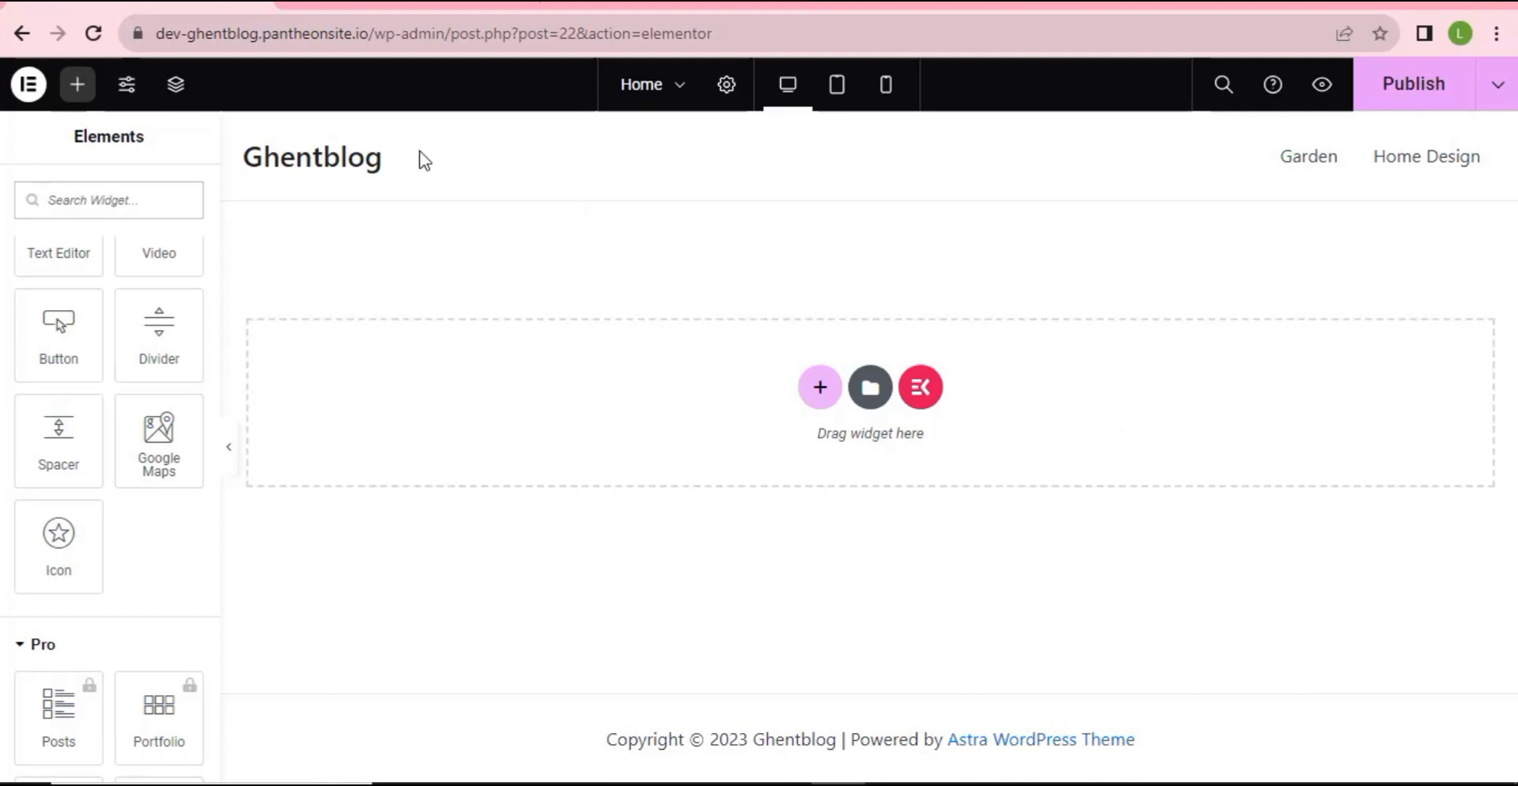
{"action": "scroll", "coordinate": [115, 445], "scroll_direction": "up", "scroll_amount": 7}
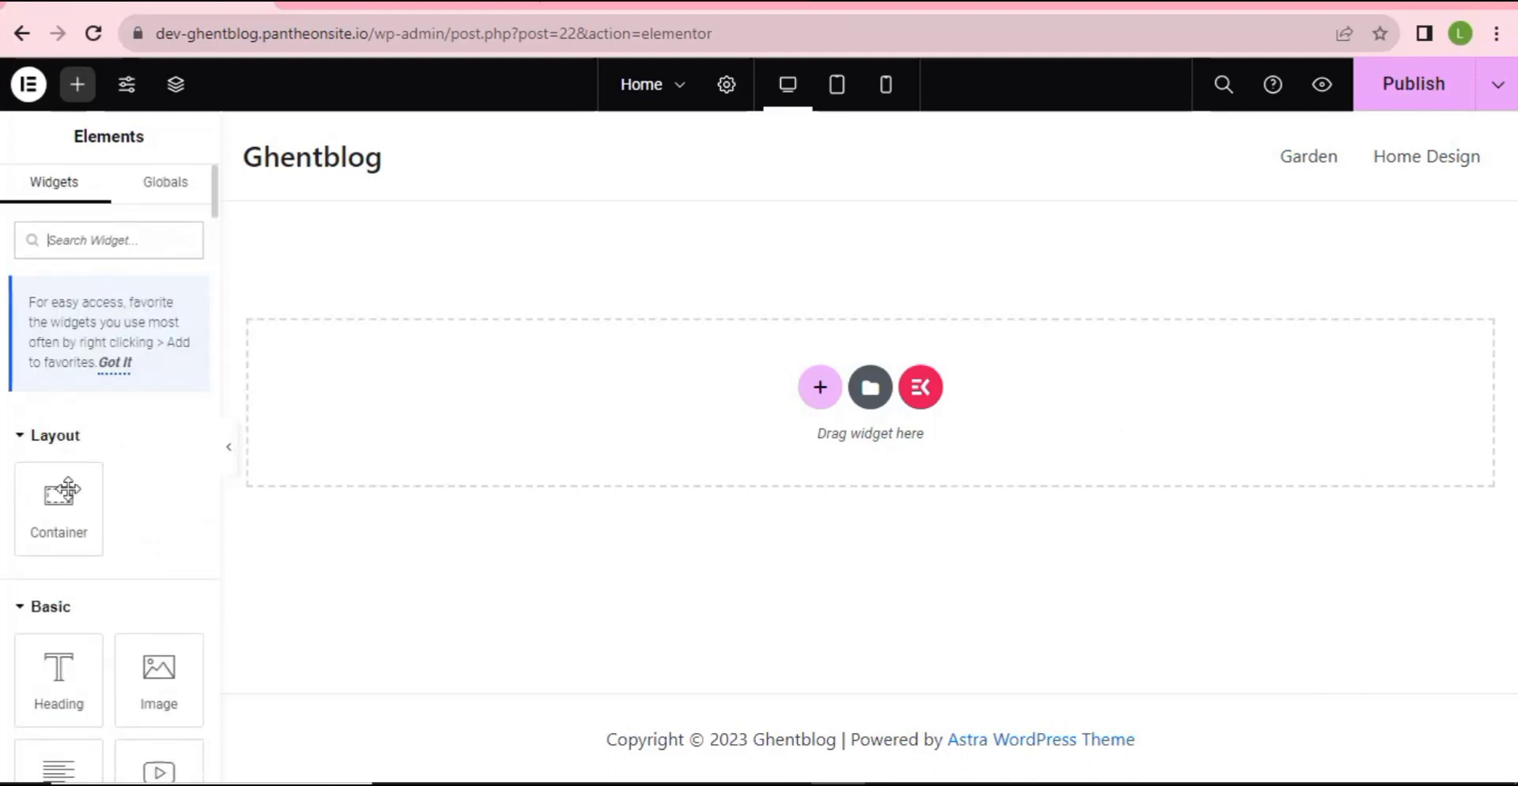
{"action": "left_click_drag", "start_coordinate": [56, 672], "coordinate": [461, 248]}
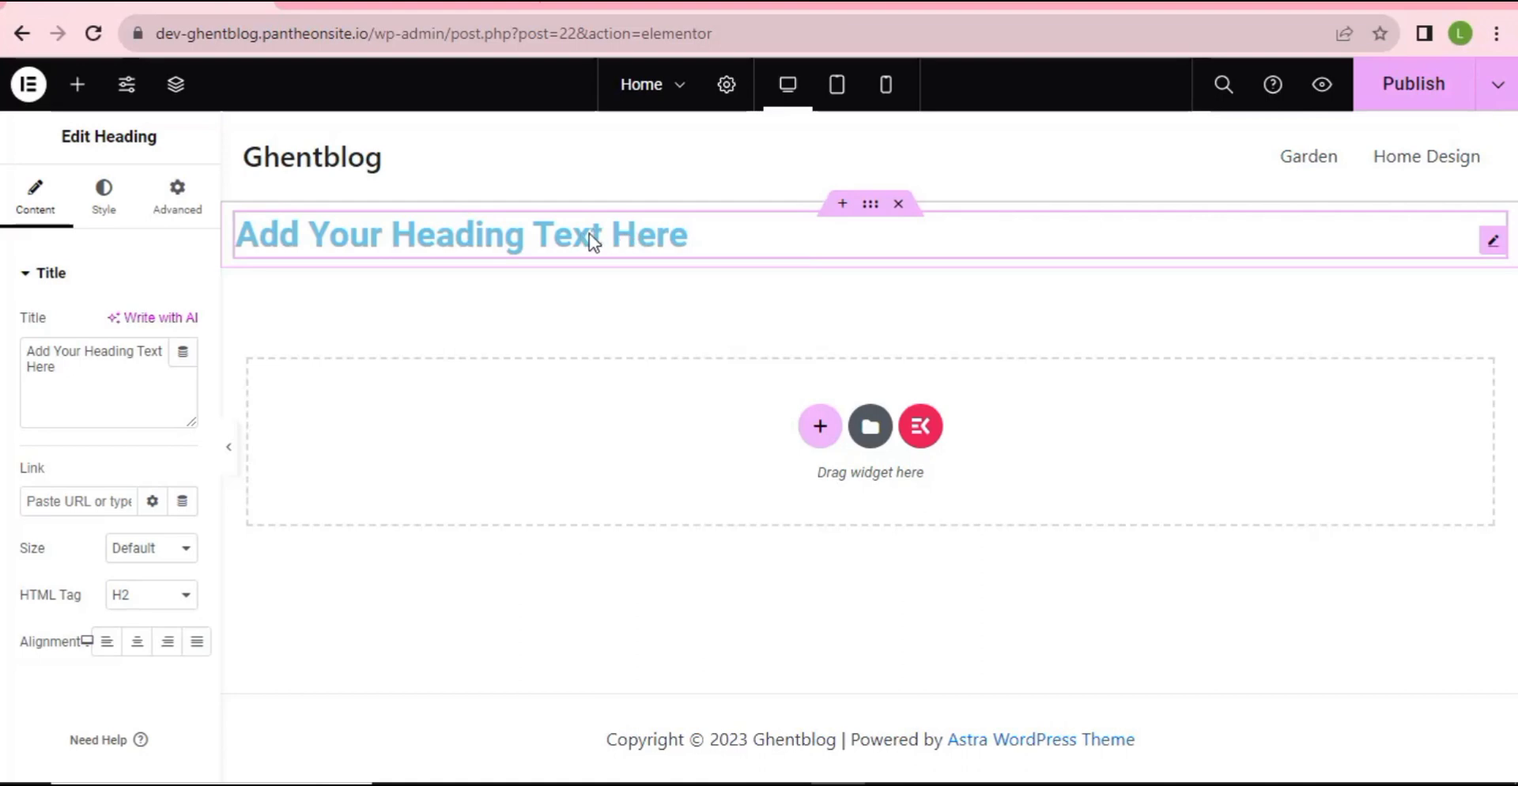
{"action": "left_click_drag", "start_coordinate": [72, 369], "coordinate": [6, 345]}
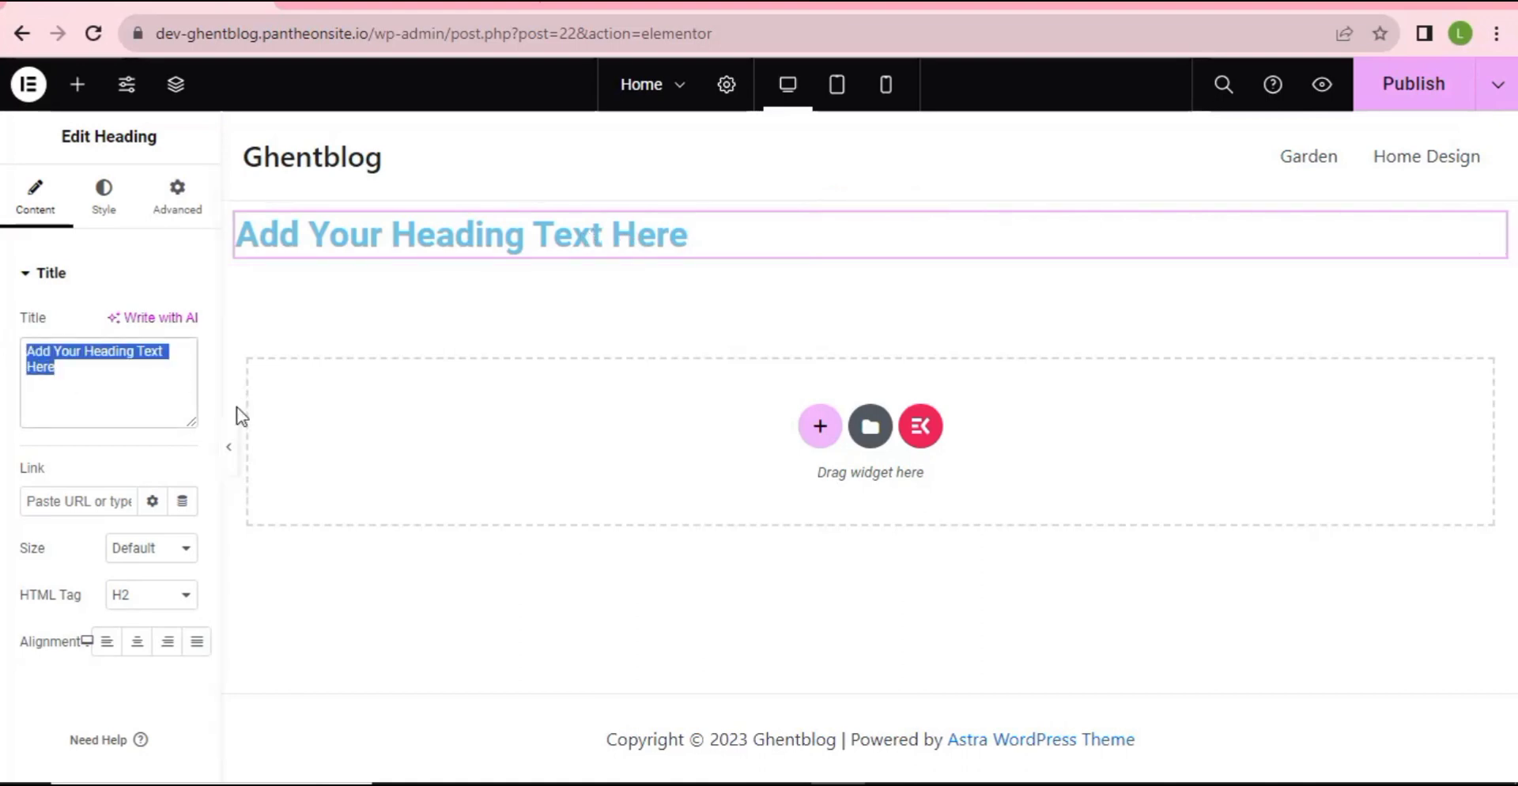
{"action": "type", "text": "dfdgdg"}
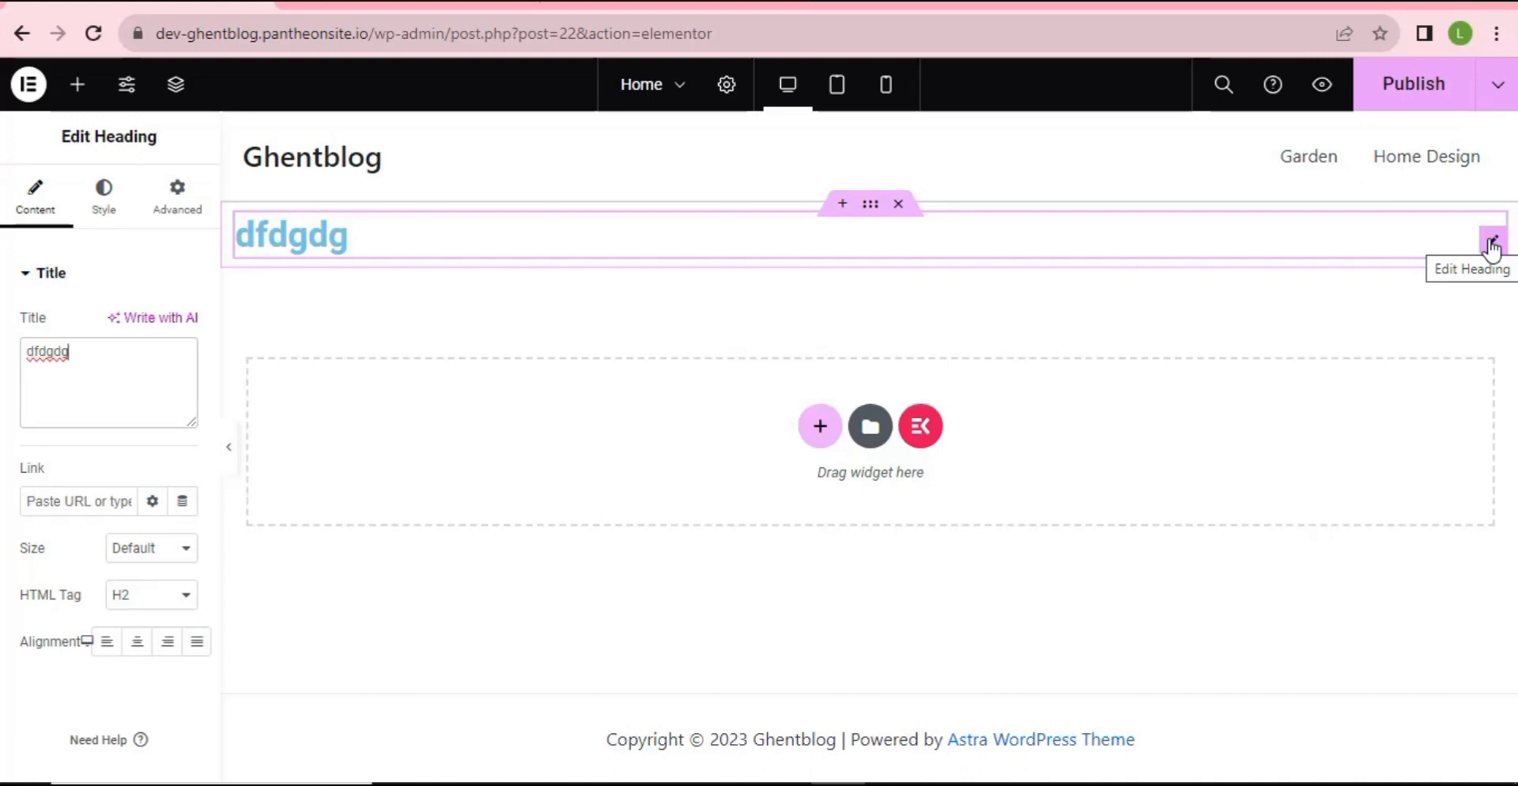
{"action": "left_click", "coordinate": [896, 205]}
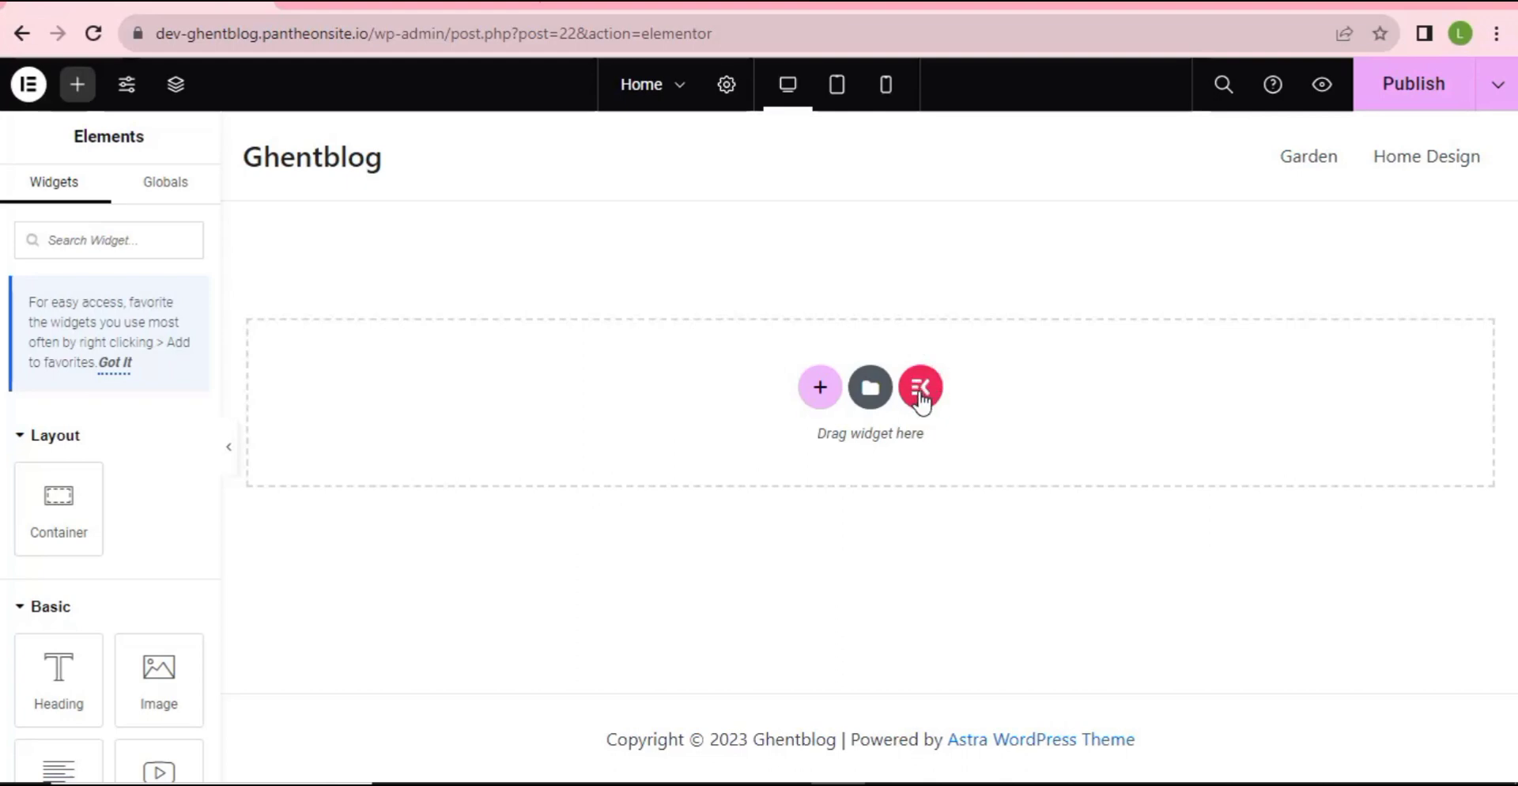
- Open the ElementsKit template library and browse its Sections tab
{"action": "left_click", "coordinate": [920, 393]}
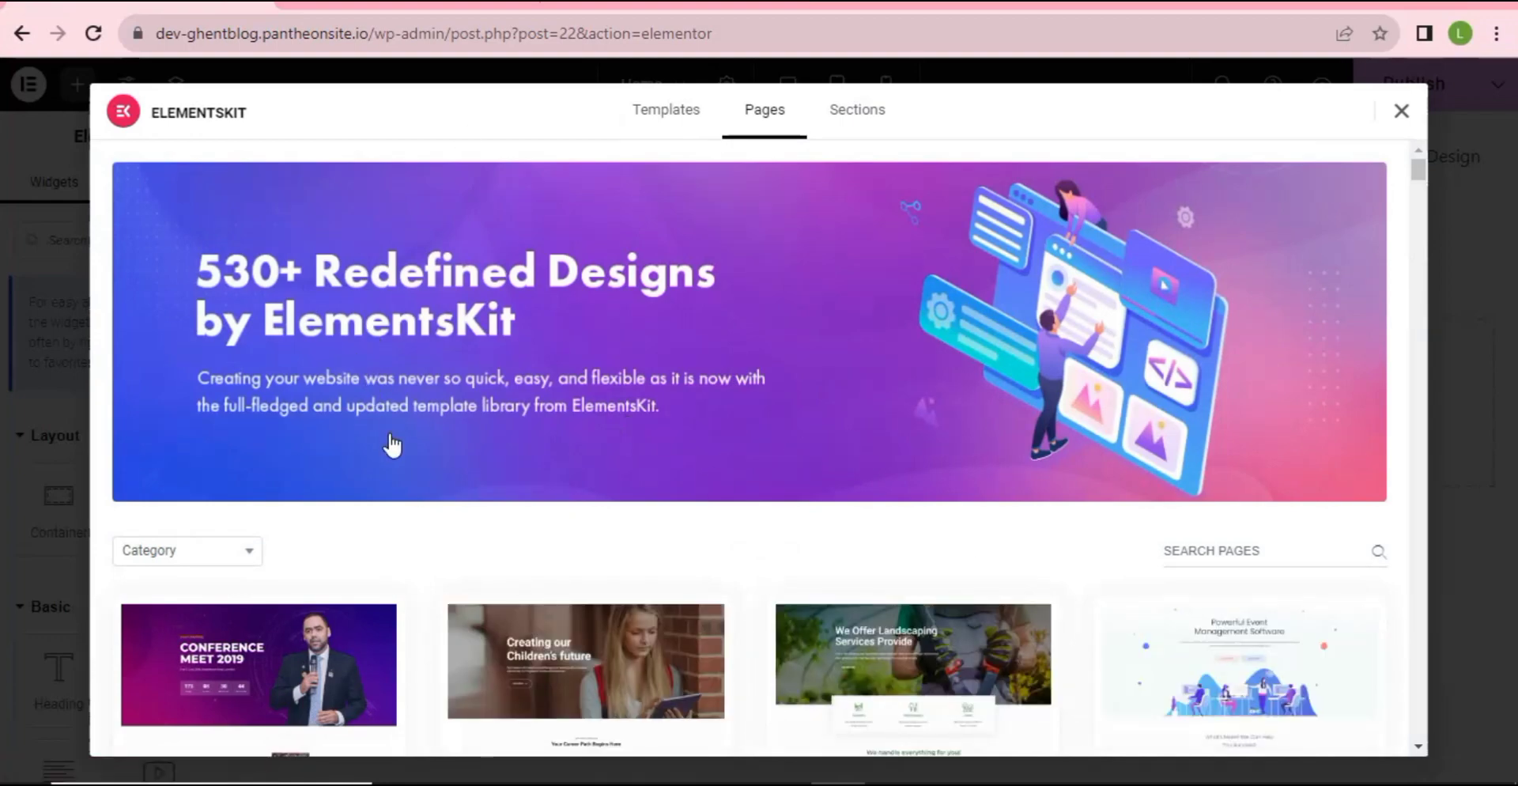
{"action": "scroll", "coordinate": [513, 516], "scroll_direction": "down", "scroll_amount": 1}
{"action": "scroll", "coordinate": [554, 522], "scroll_direction": "down", "scroll_amount": 4}
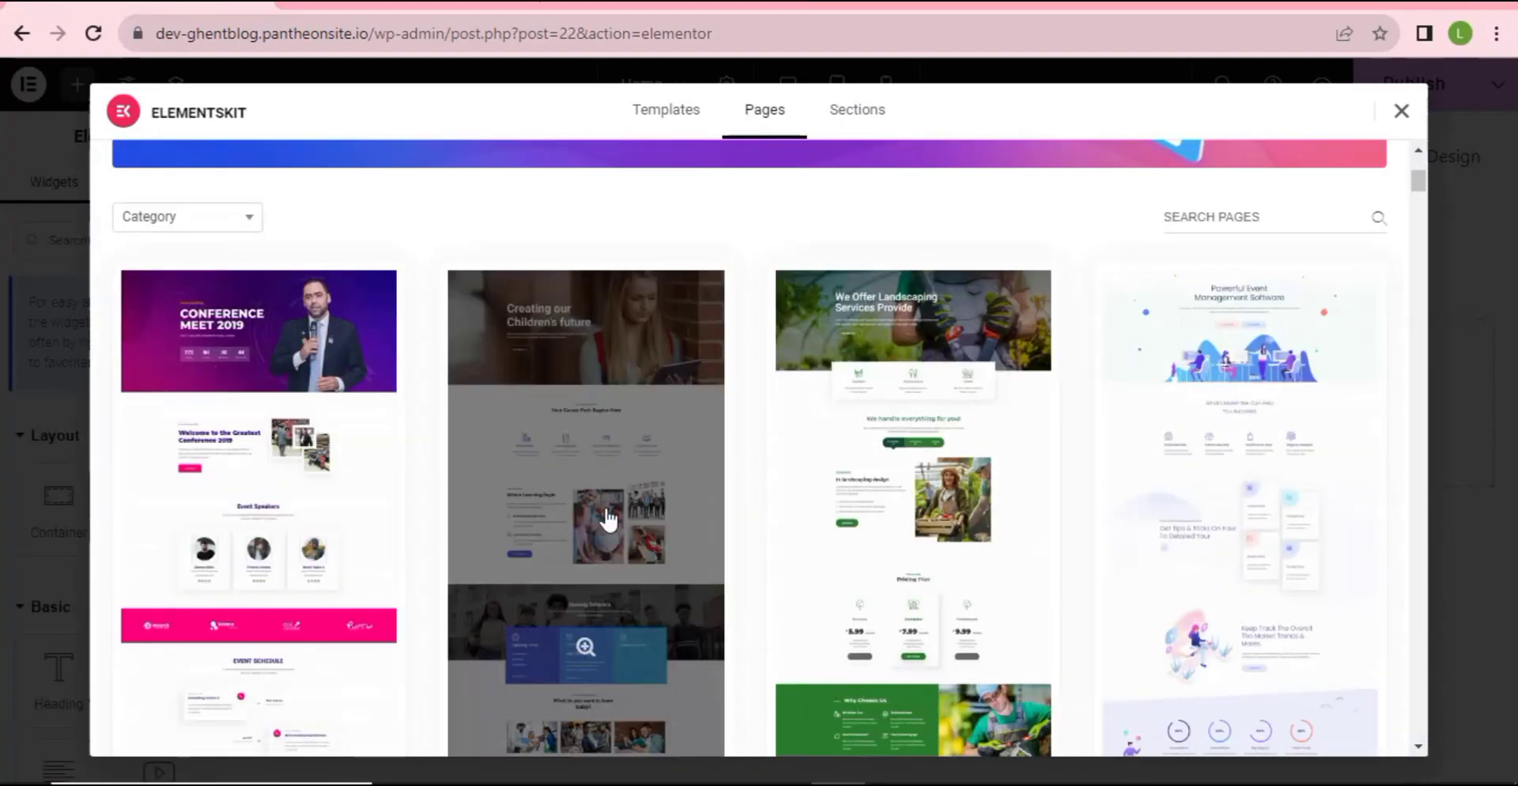
{"action": "scroll", "coordinate": [633, 554], "scroll_direction": "down", "scroll_amount": 1}
{"action": "scroll", "coordinate": [633, 562], "scroll_direction": "down", "scroll_amount": 4}
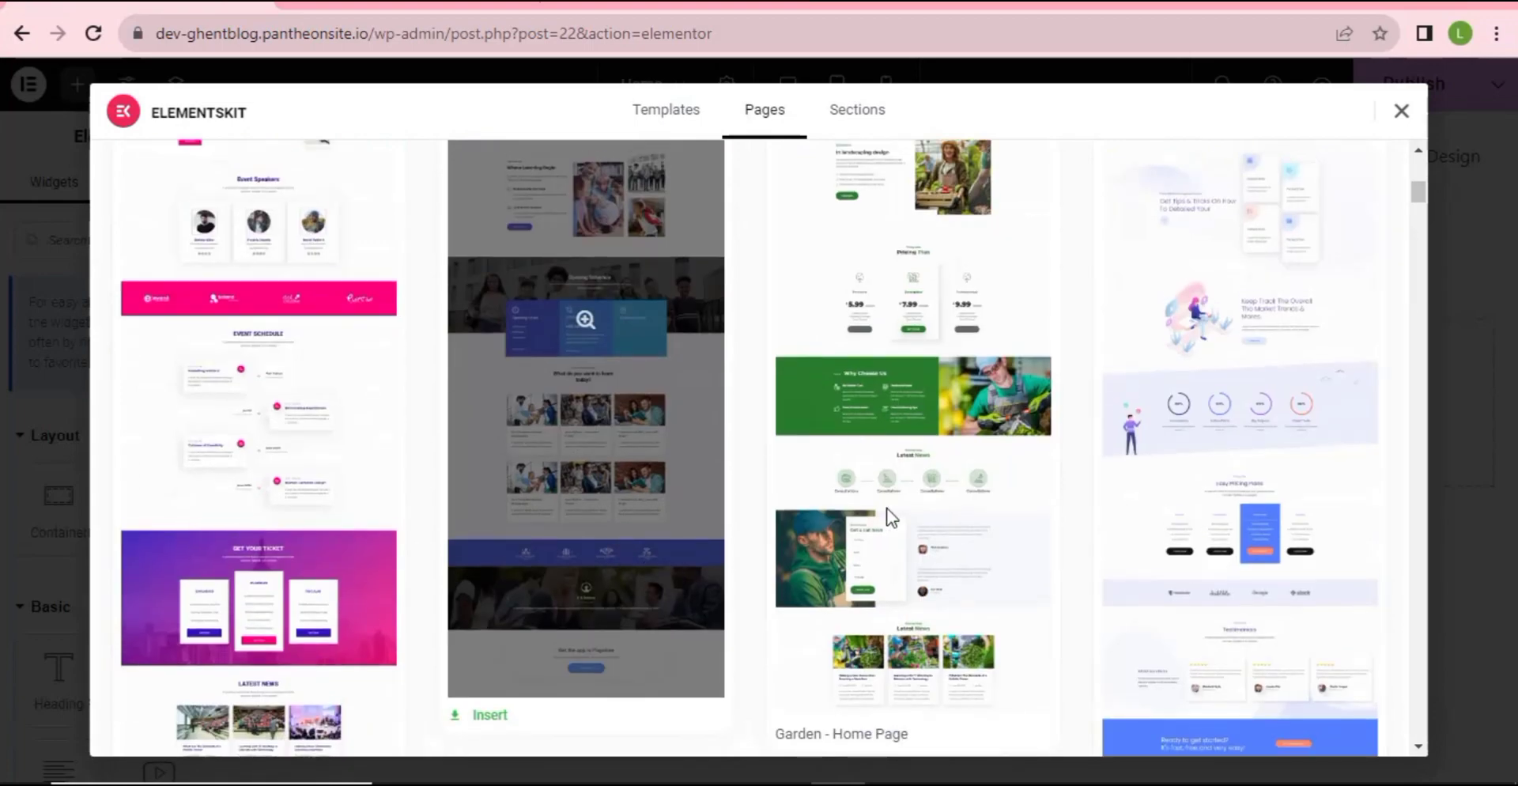
{"action": "scroll", "coordinate": [630, 532], "scroll_direction": "up", "scroll_amount": 6}
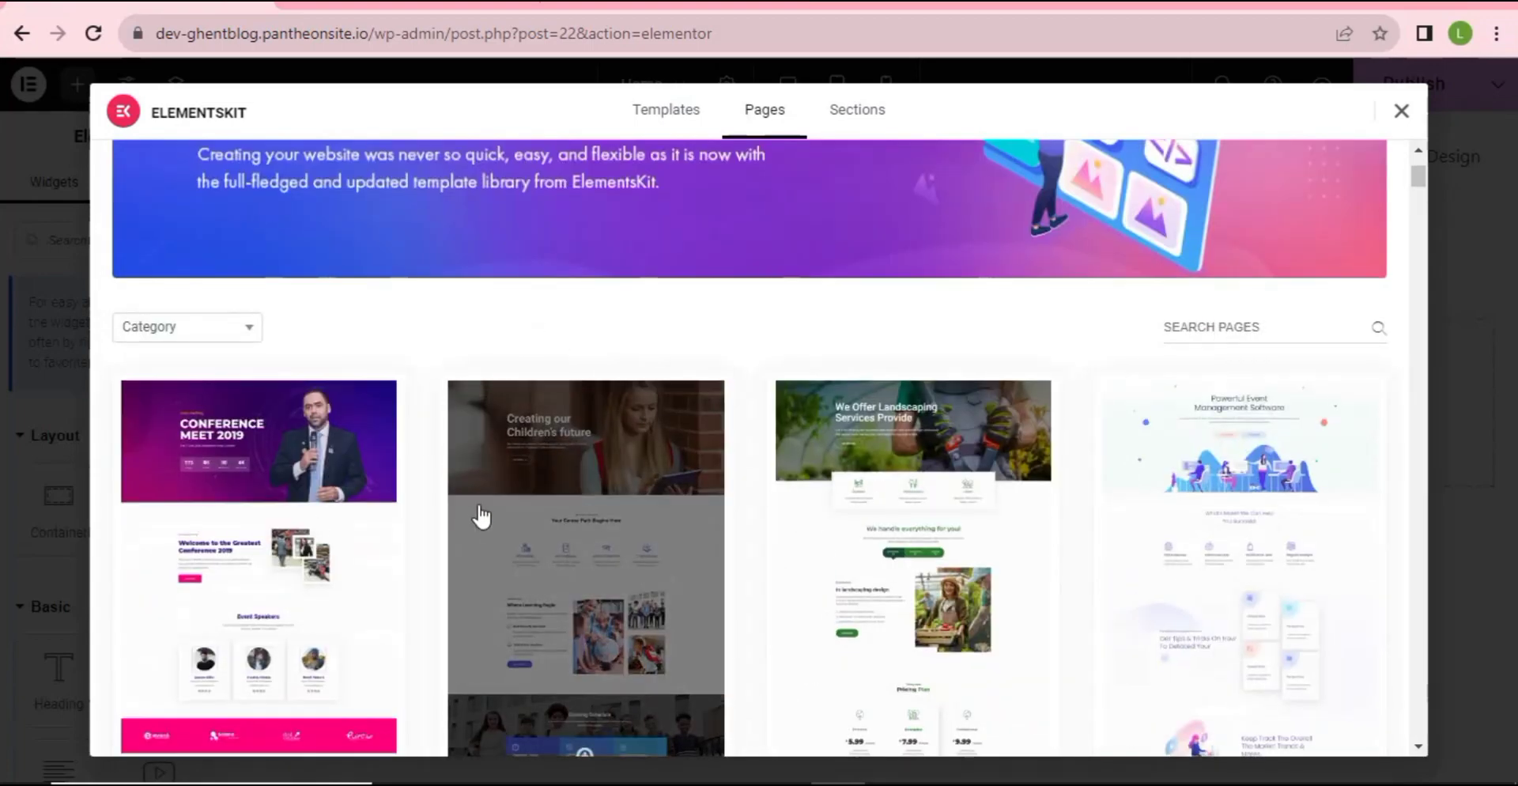
{"action": "scroll", "coordinate": [485, 516], "scroll_direction": "down", "scroll_amount": 2}
{"action": "scroll", "coordinate": [361, 536], "scroll_direction": "up", "scroll_amount": 5}
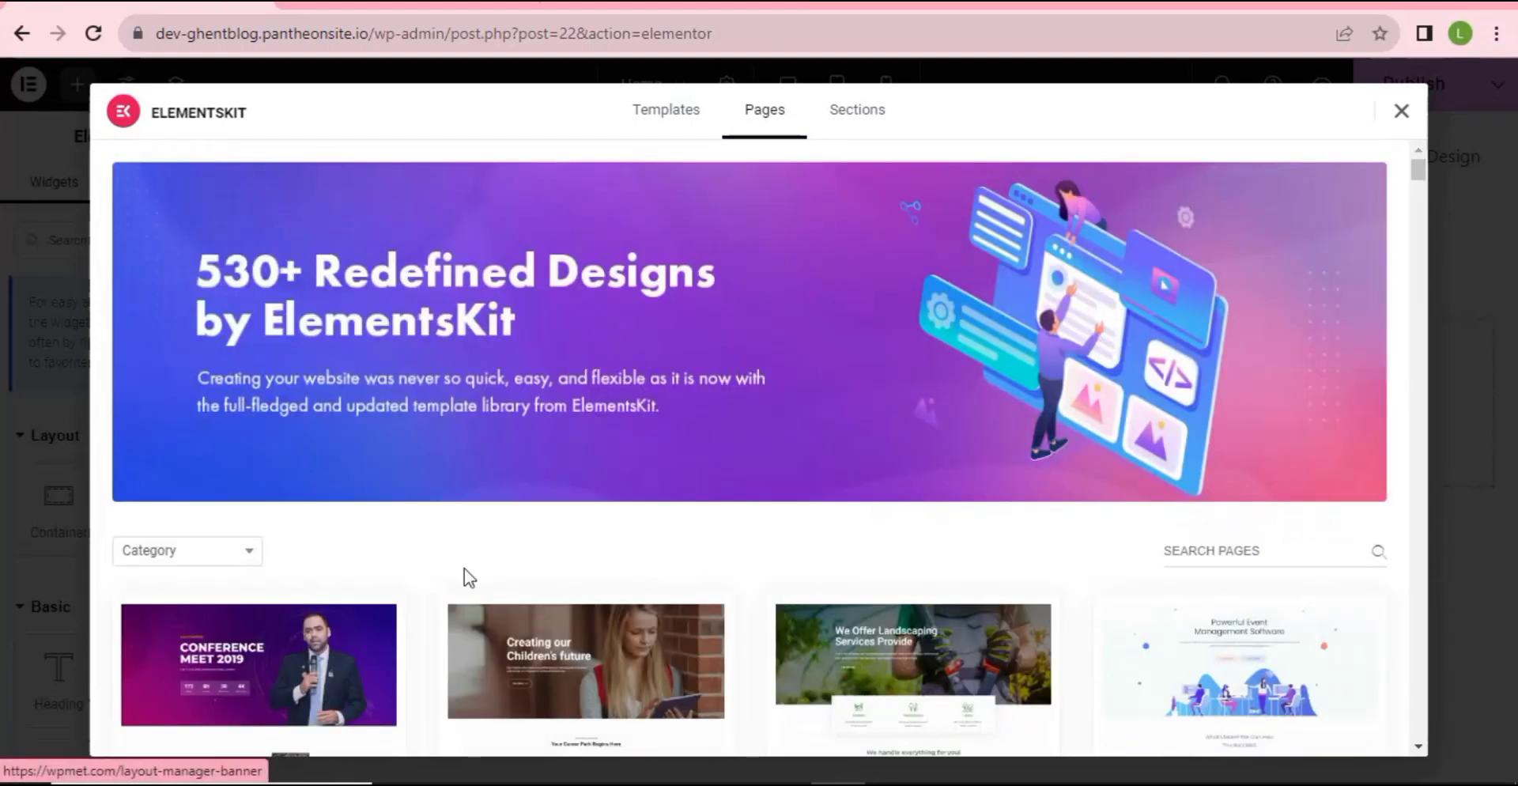
- Filter sections to Blog Posts and preview 'Our Blog with Carousel Style'
{"action": "left_click", "coordinate": [203, 559]}
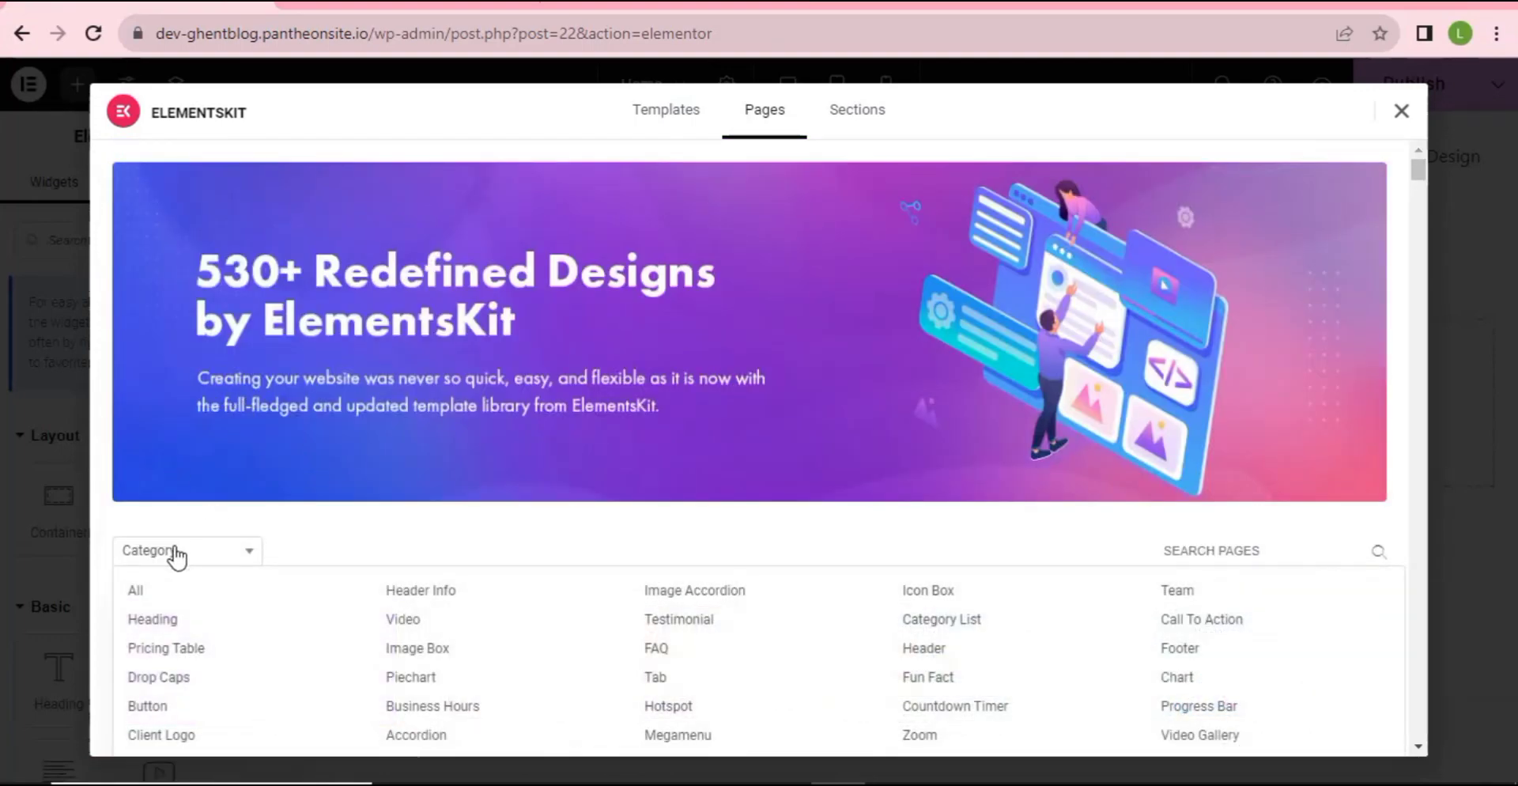
{"action": "scroll", "coordinate": [166, 443], "scroll_direction": "down", "scroll_amount": 2}
{"action": "left_click", "coordinate": [170, 443]}
{"action": "left_click", "coordinate": [166, 444]}
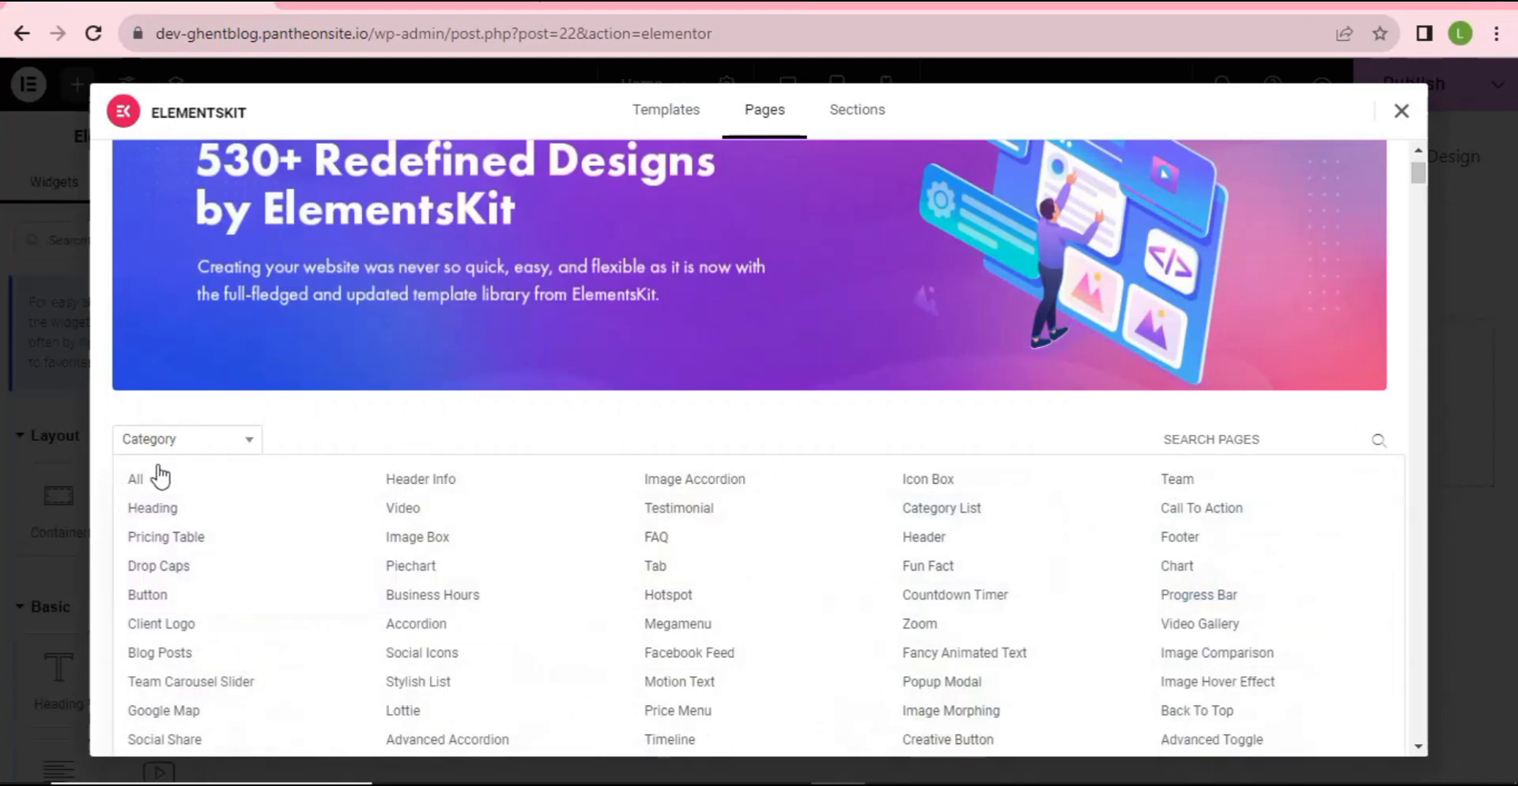
{"action": "left_click", "coordinate": [159, 657]}
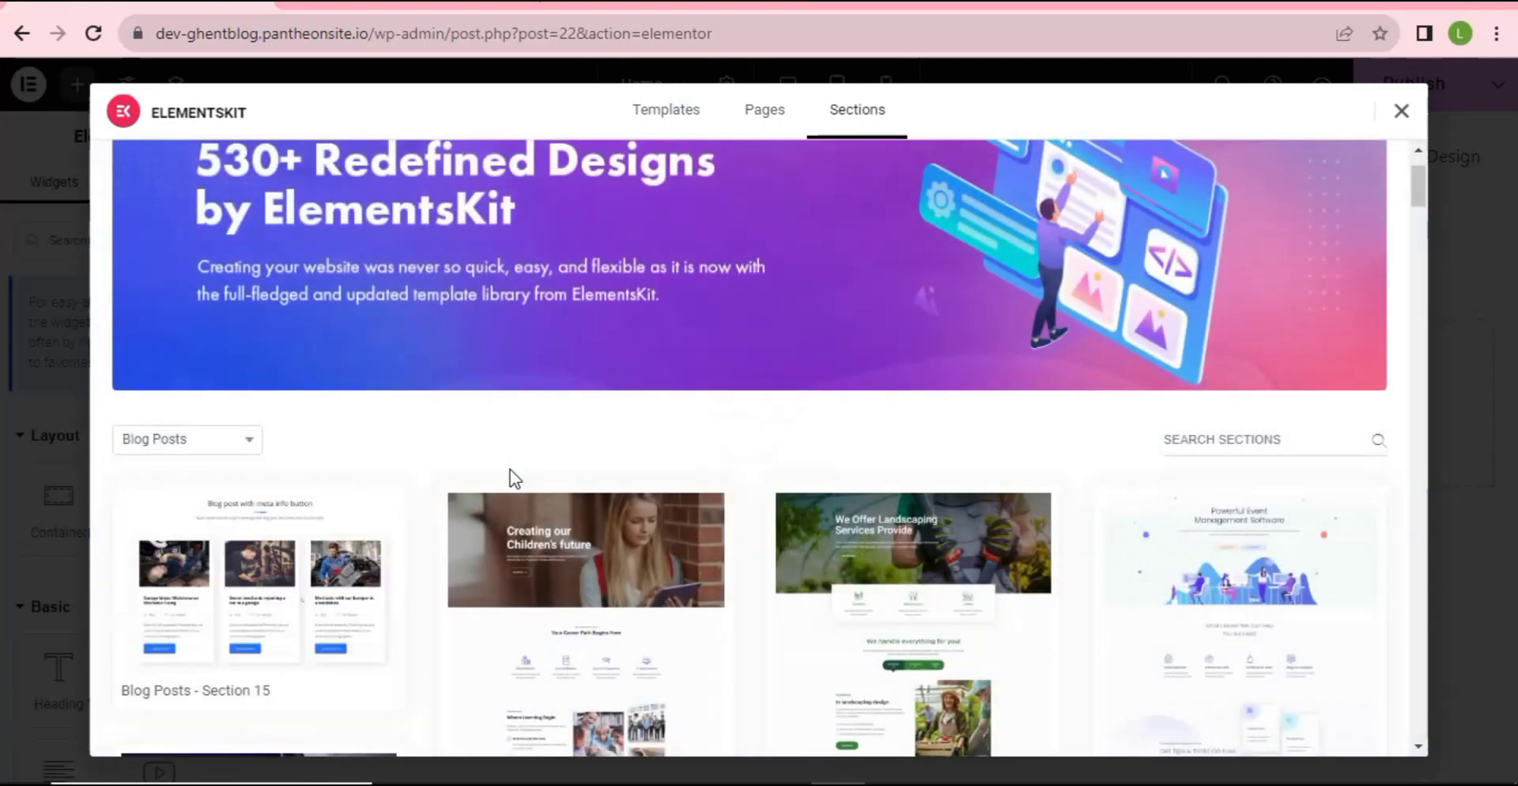
{"action": "scroll", "coordinate": [553, 506], "scroll_direction": "down", "scroll_amount": 5}
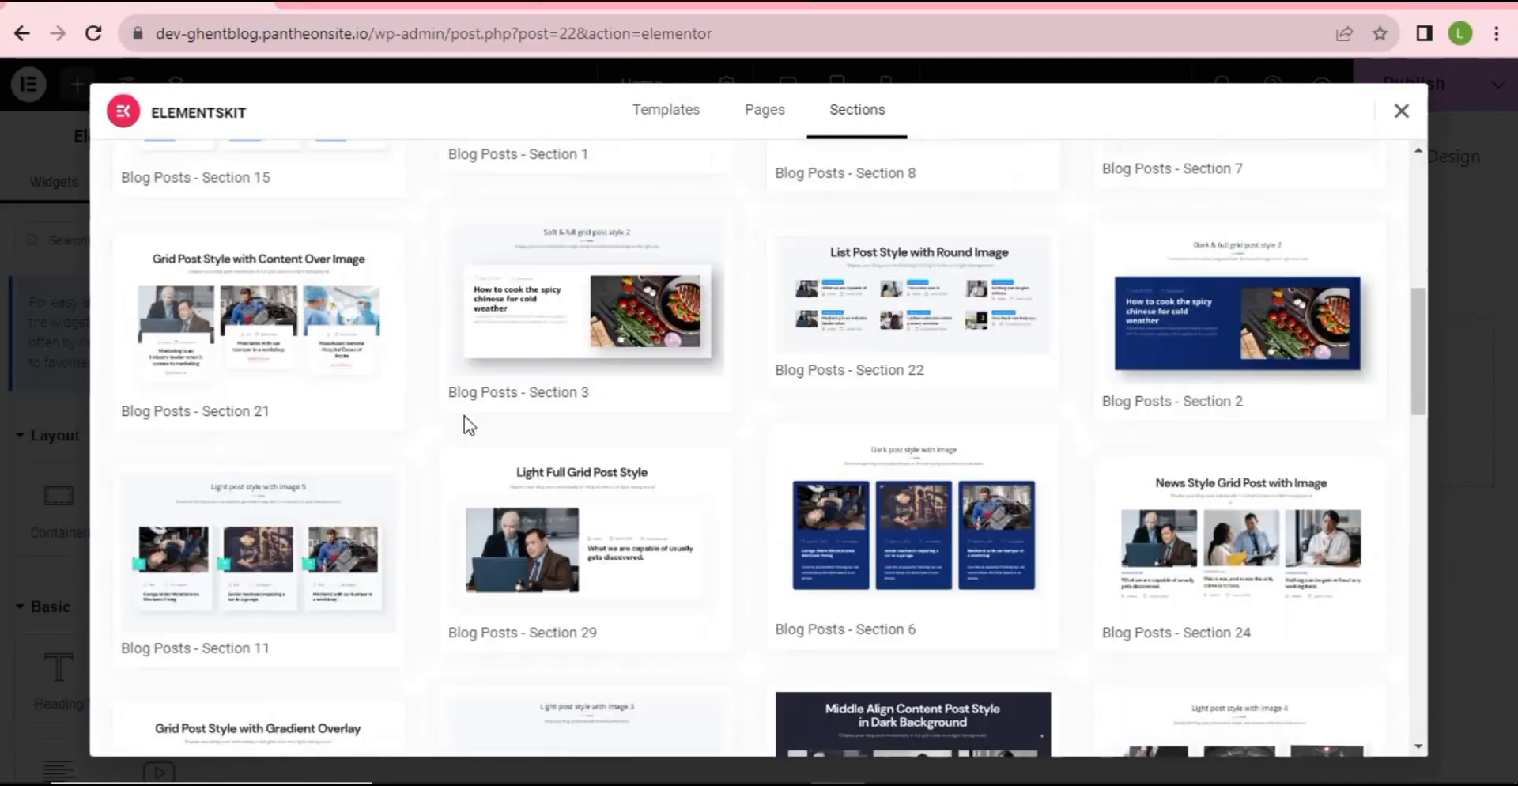
{"action": "scroll", "coordinate": [832, 611], "scroll_direction": "down", "scroll_amount": 2}
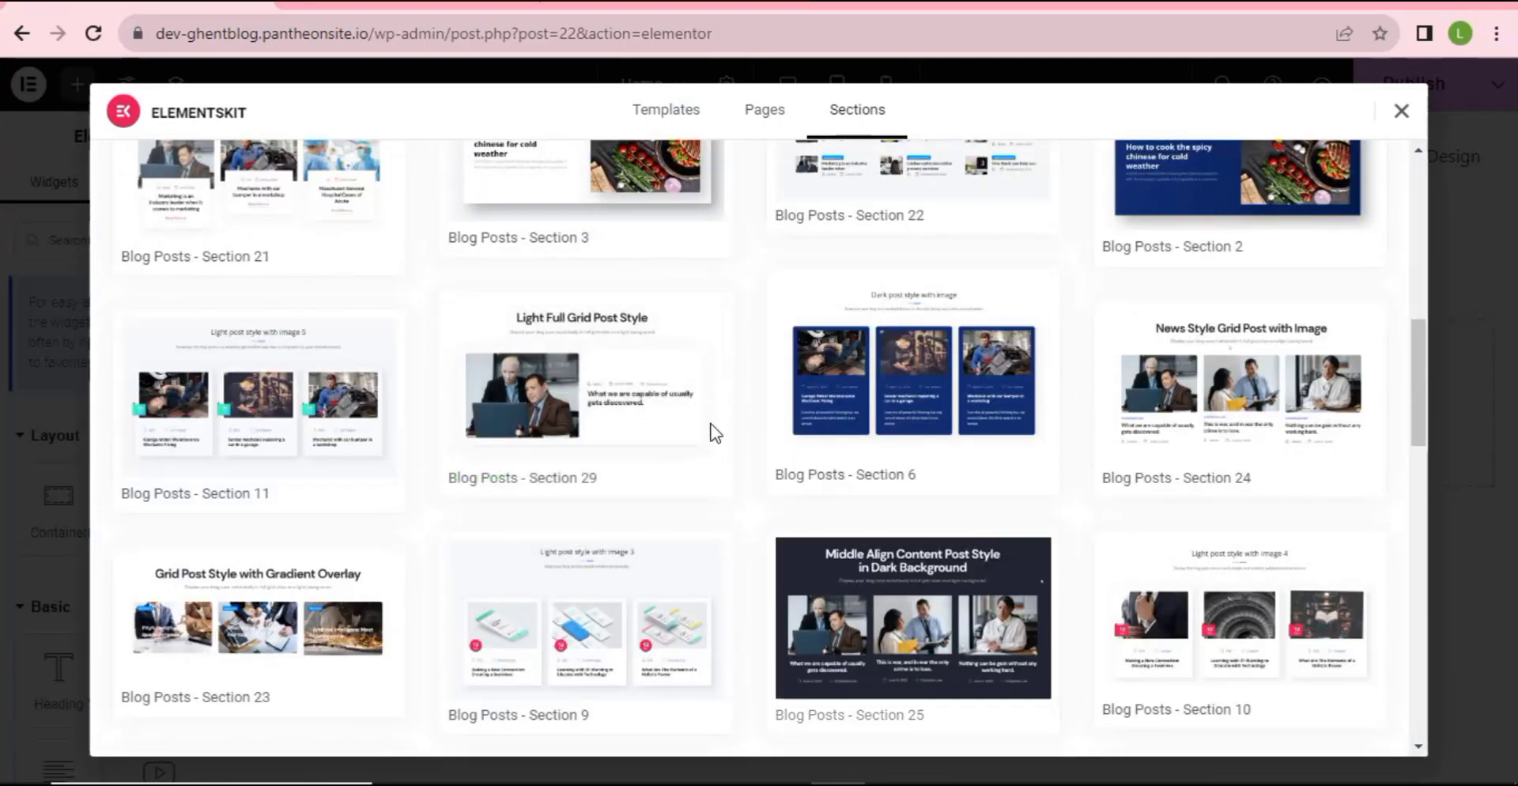
{"action": "mouse_move", "coordinate": [722, 356]}
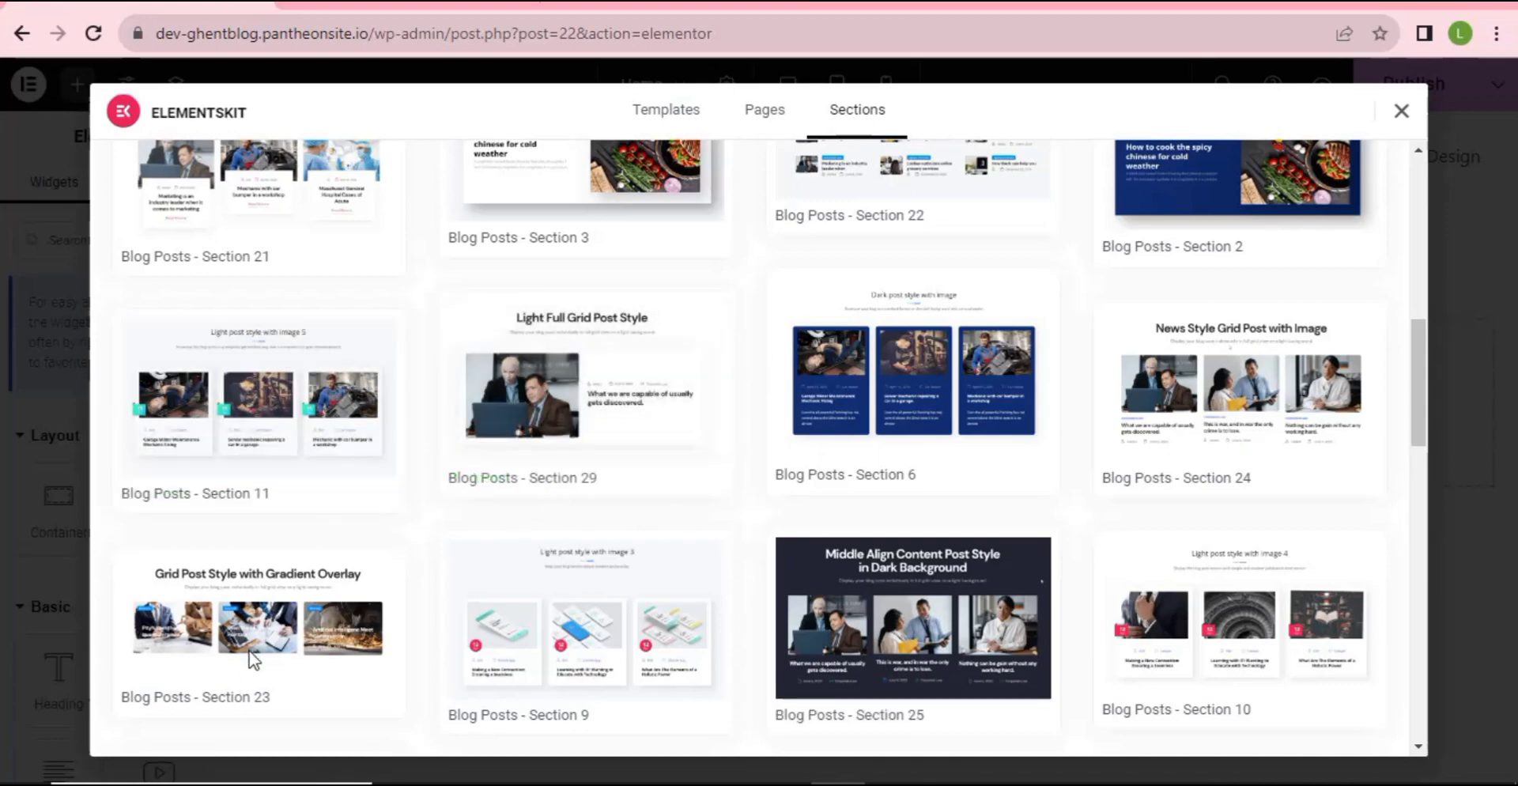
{"action": "scroll", "coordinate": [254, 660], "scroll_direction": "down", "scroll_amount": 7}
{"action": "mouse_move", "coordinate": [286, 585]}
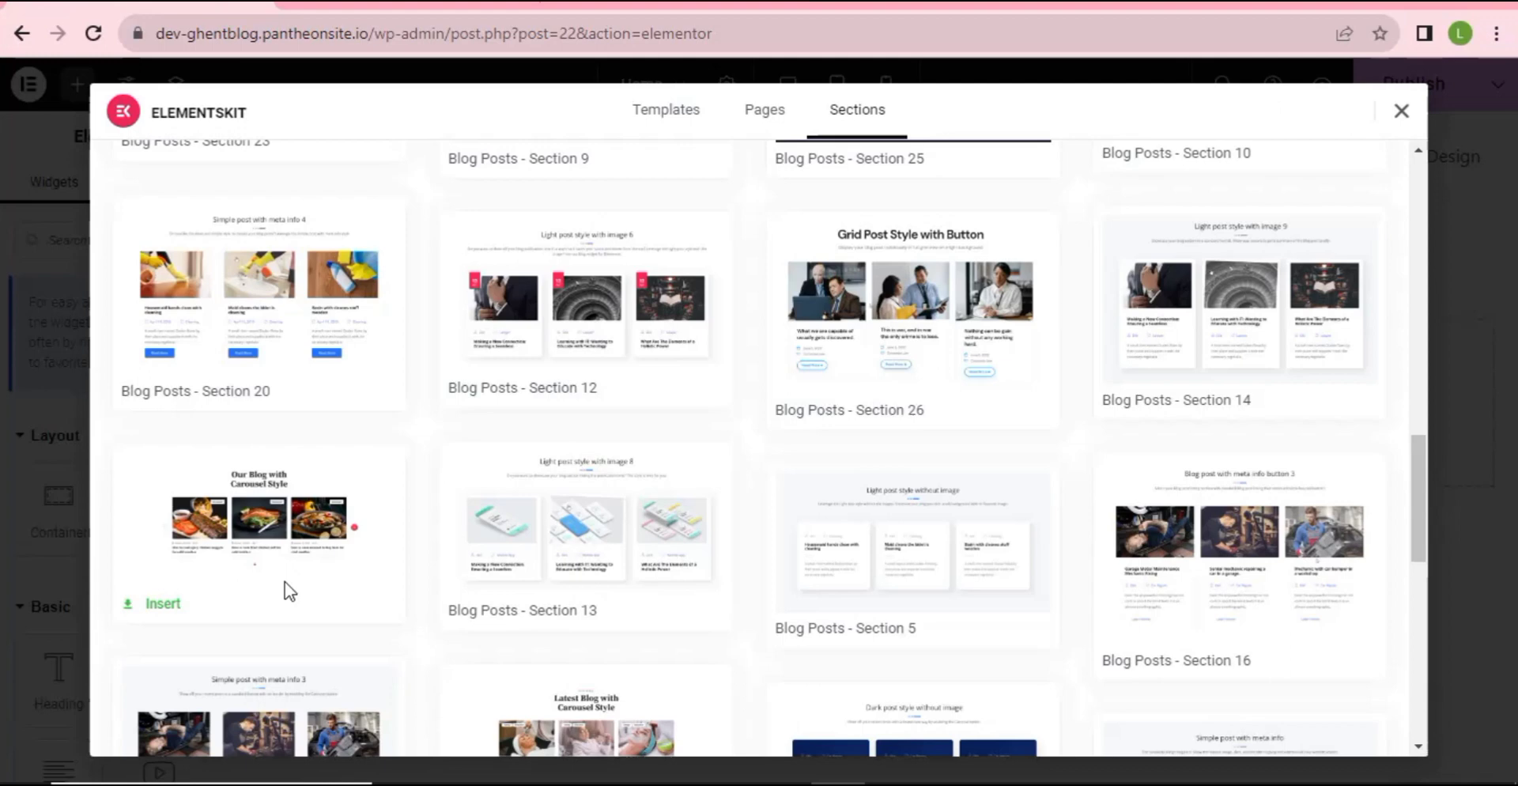
{"action": "left_click", "coordinate": [310, 512]}
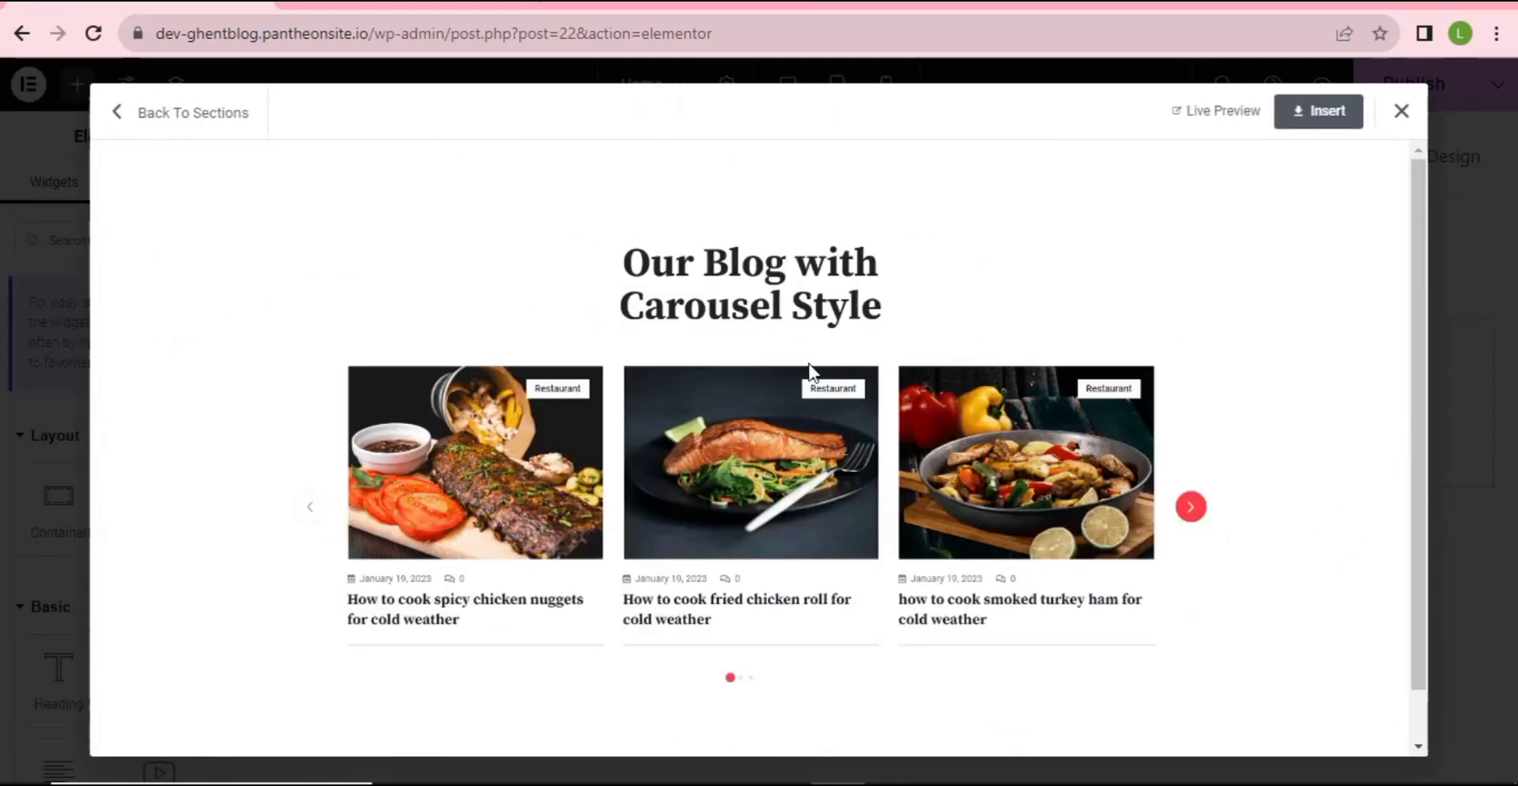
- Insert the carousel blog section and change its heading title to 'Latest Posts'
{"action": "left_click", "coordinate": [1320, 114]}
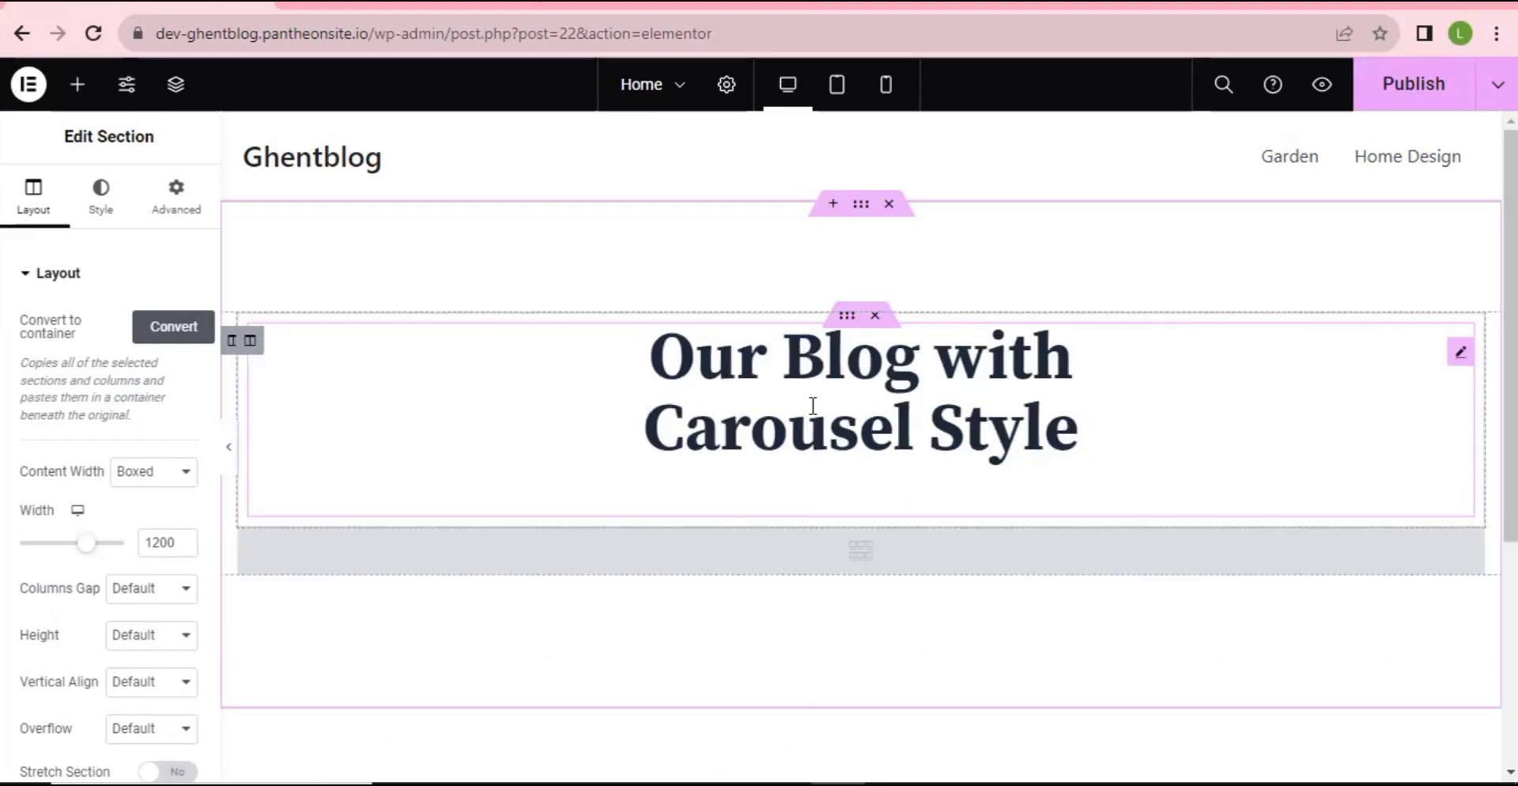
{"action": "left_click", "coordinate": [725, 396]}
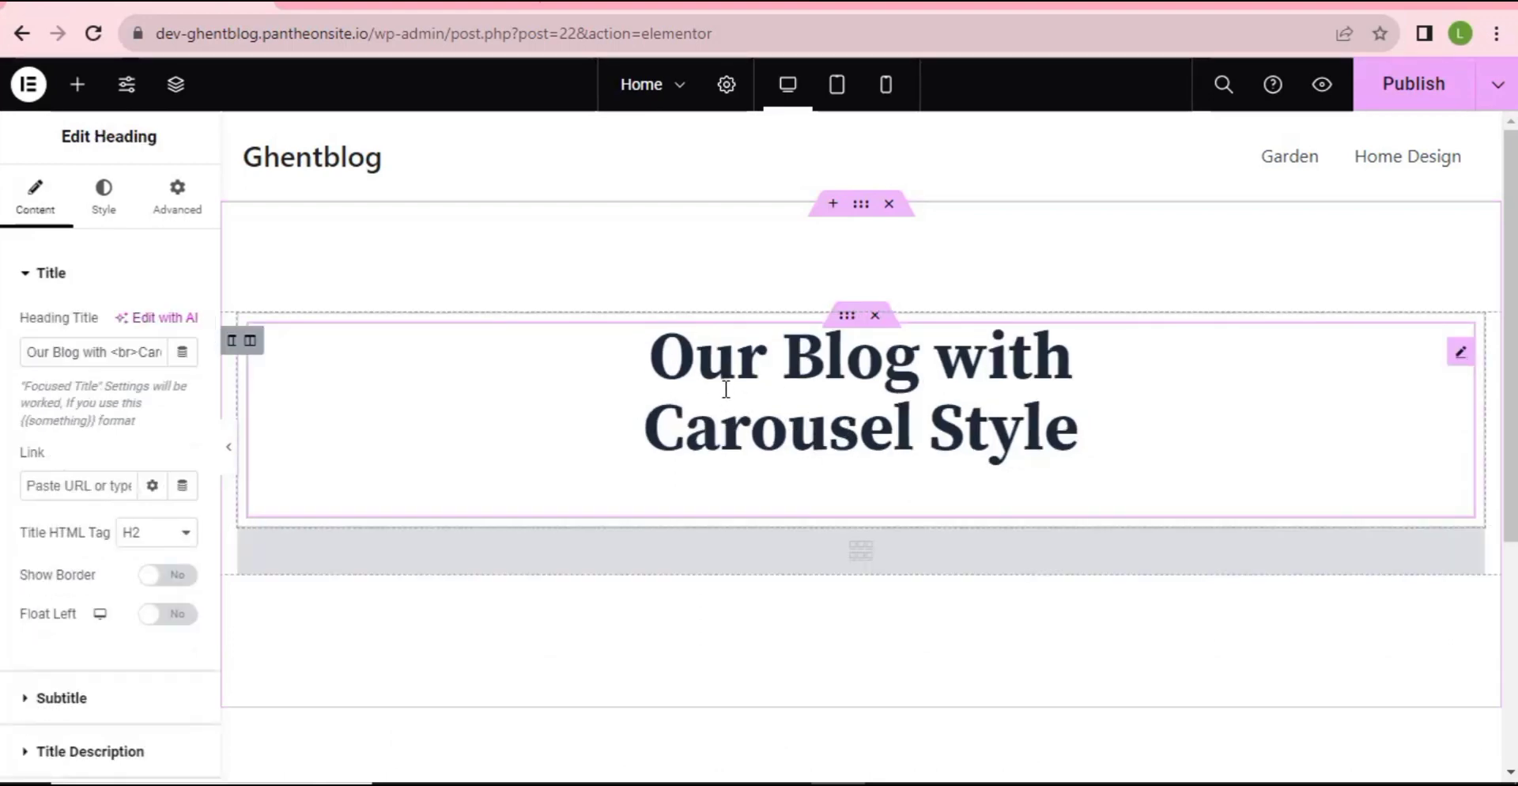
{"action": "left_click", "coordinate": [32, 351]}
{"action": "left_click_drag", "start_coordinate": [86, 351], "coordinate": [187, 359]}
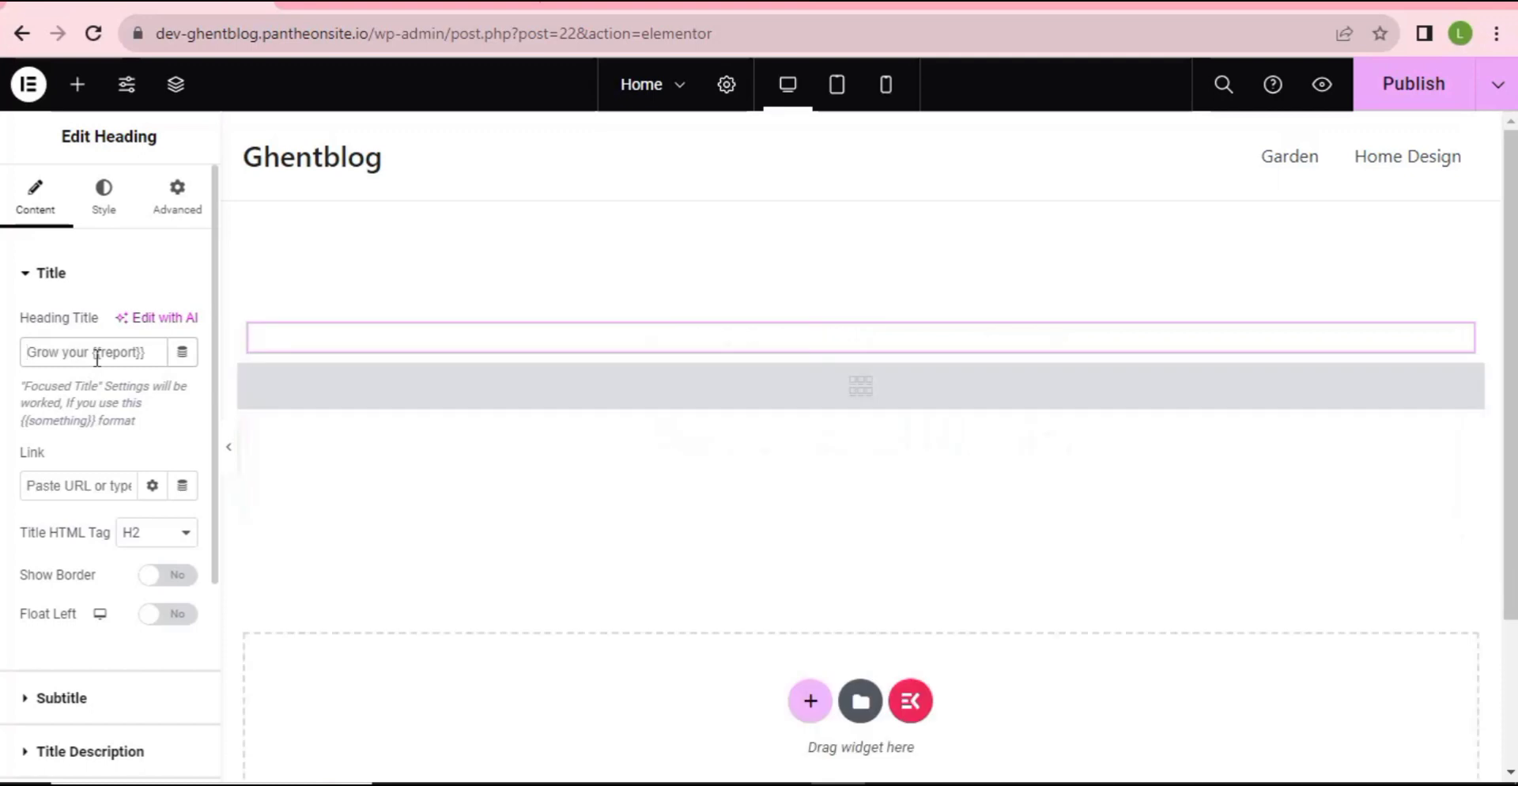
{"action": "type", "text": "Lat"}
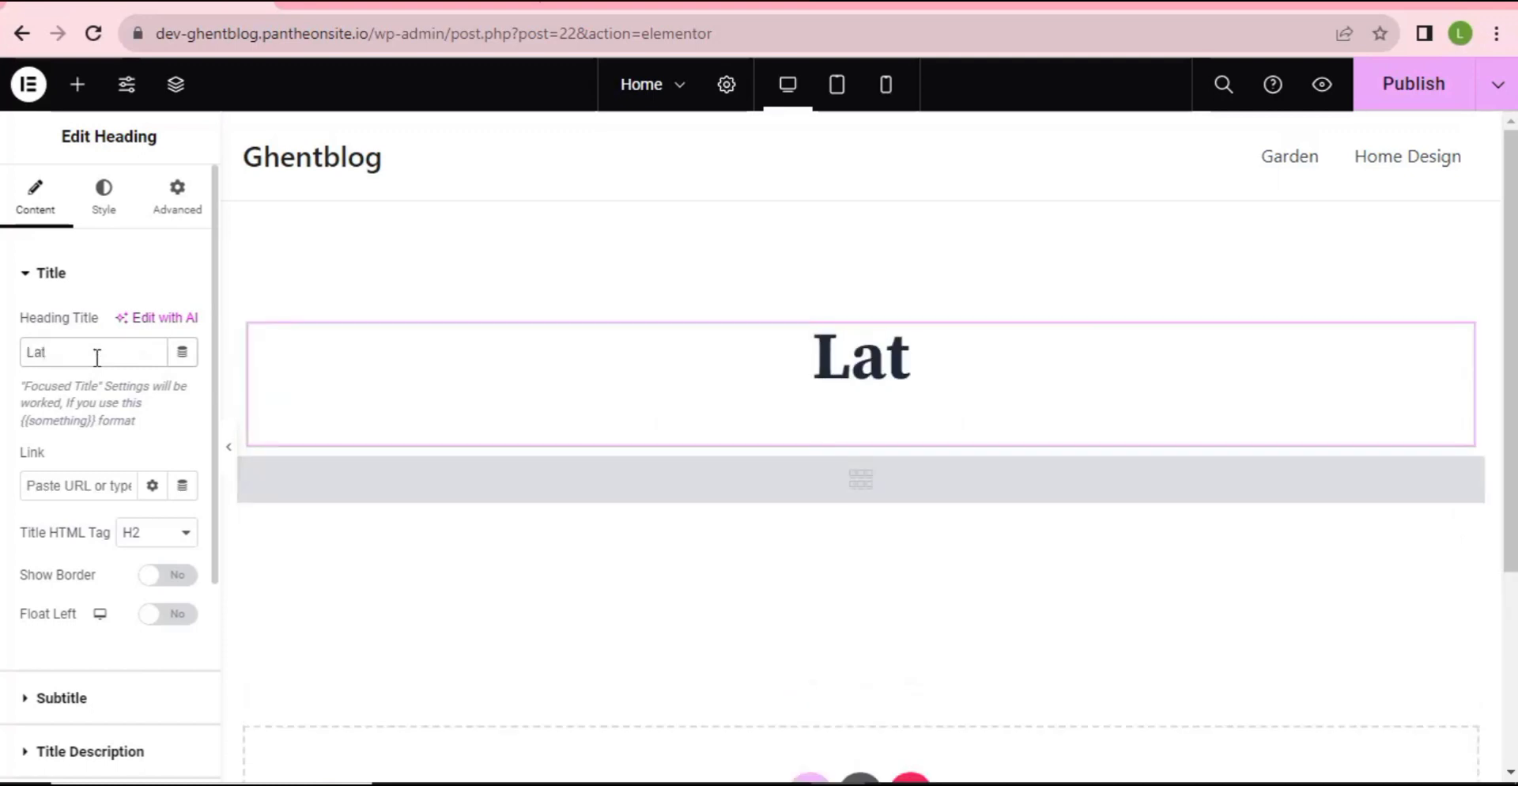
{"action": "type", "text": "est "}
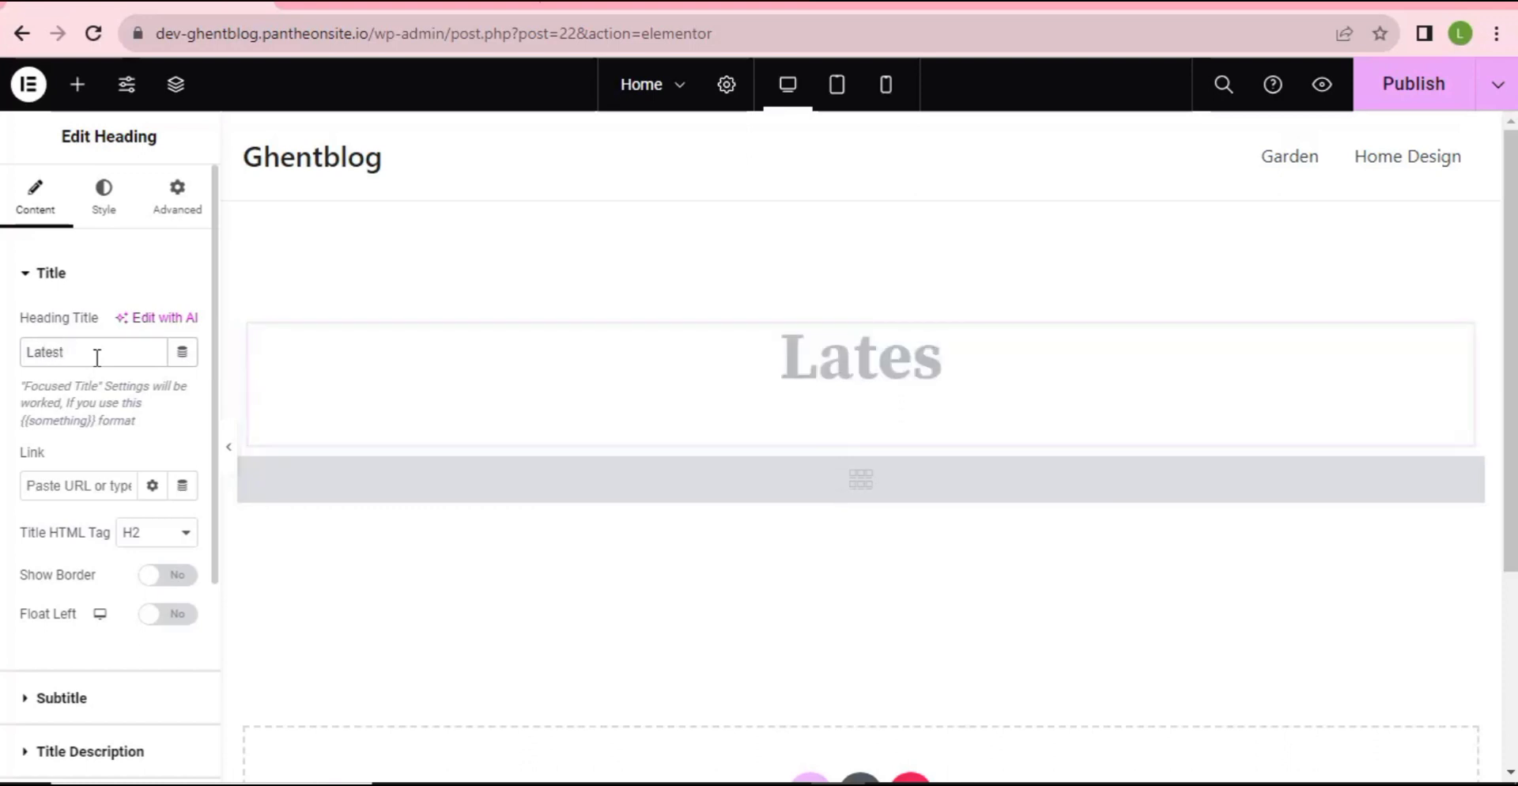
{"action": "type", "text": "PO"}
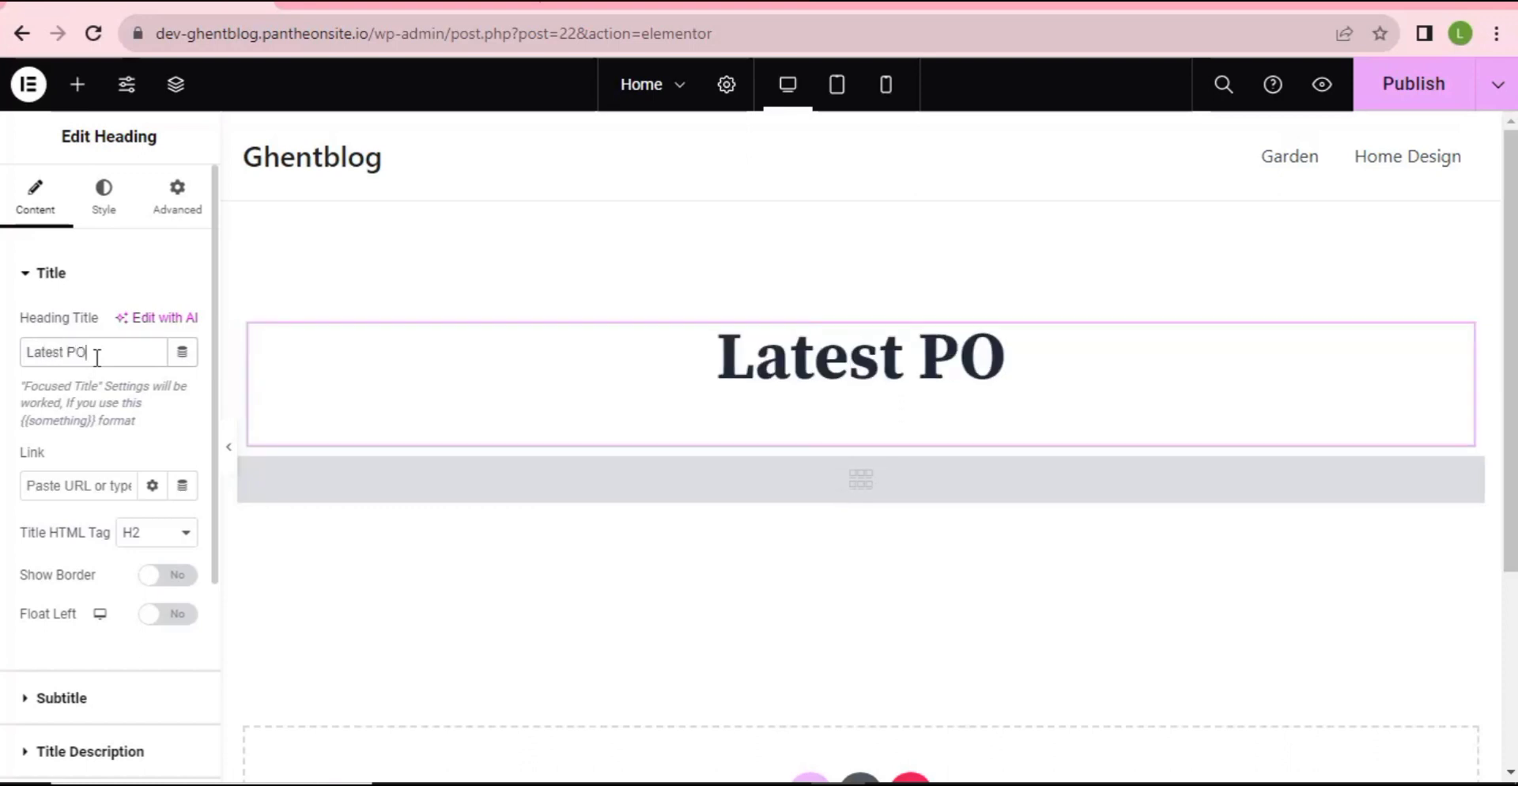
{"action": "key", "text": "BackSpace"}
{"action": "type", "text": "o"}
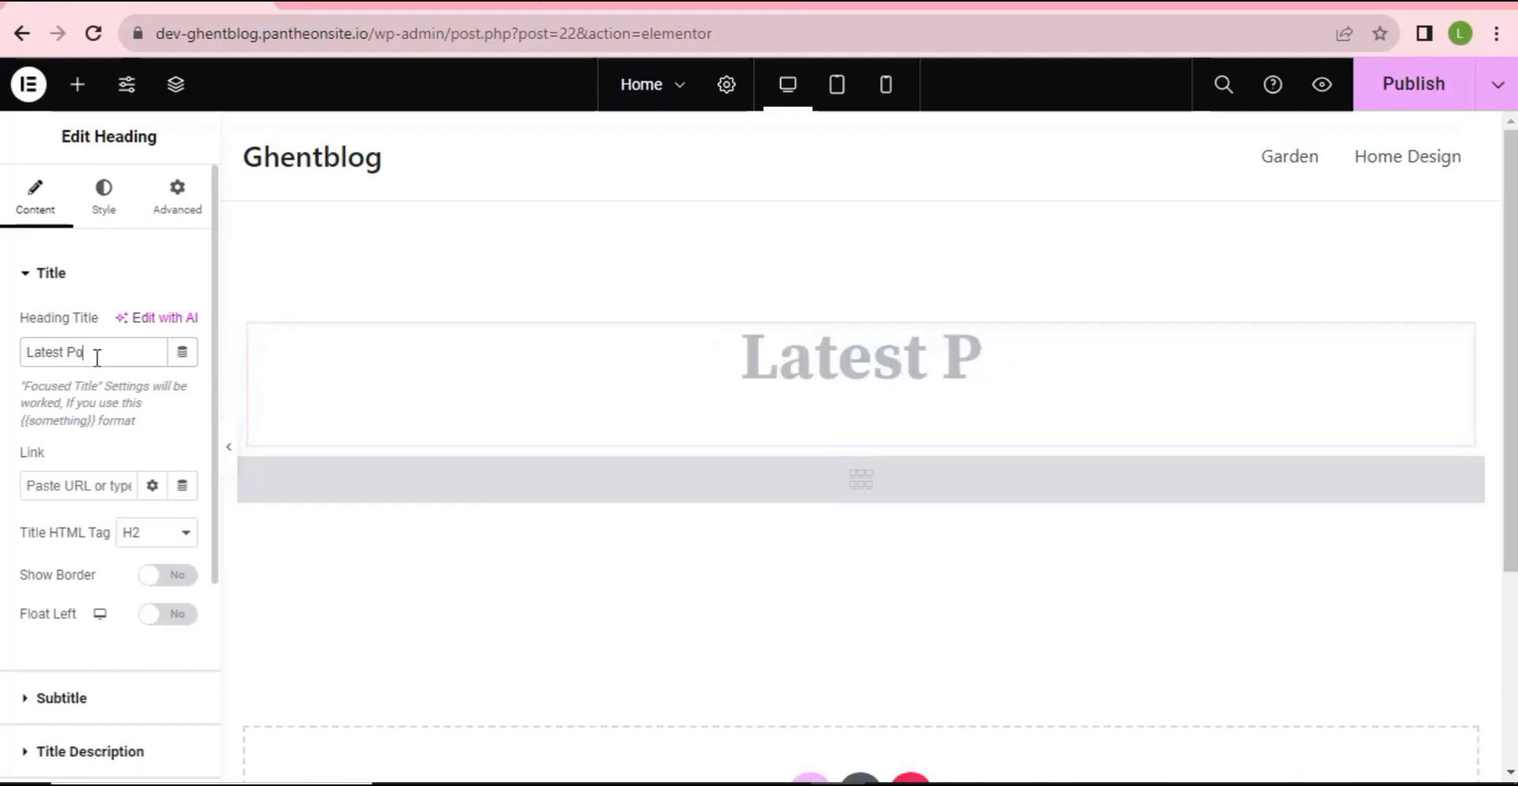
{"action": "type", "text": "st"}
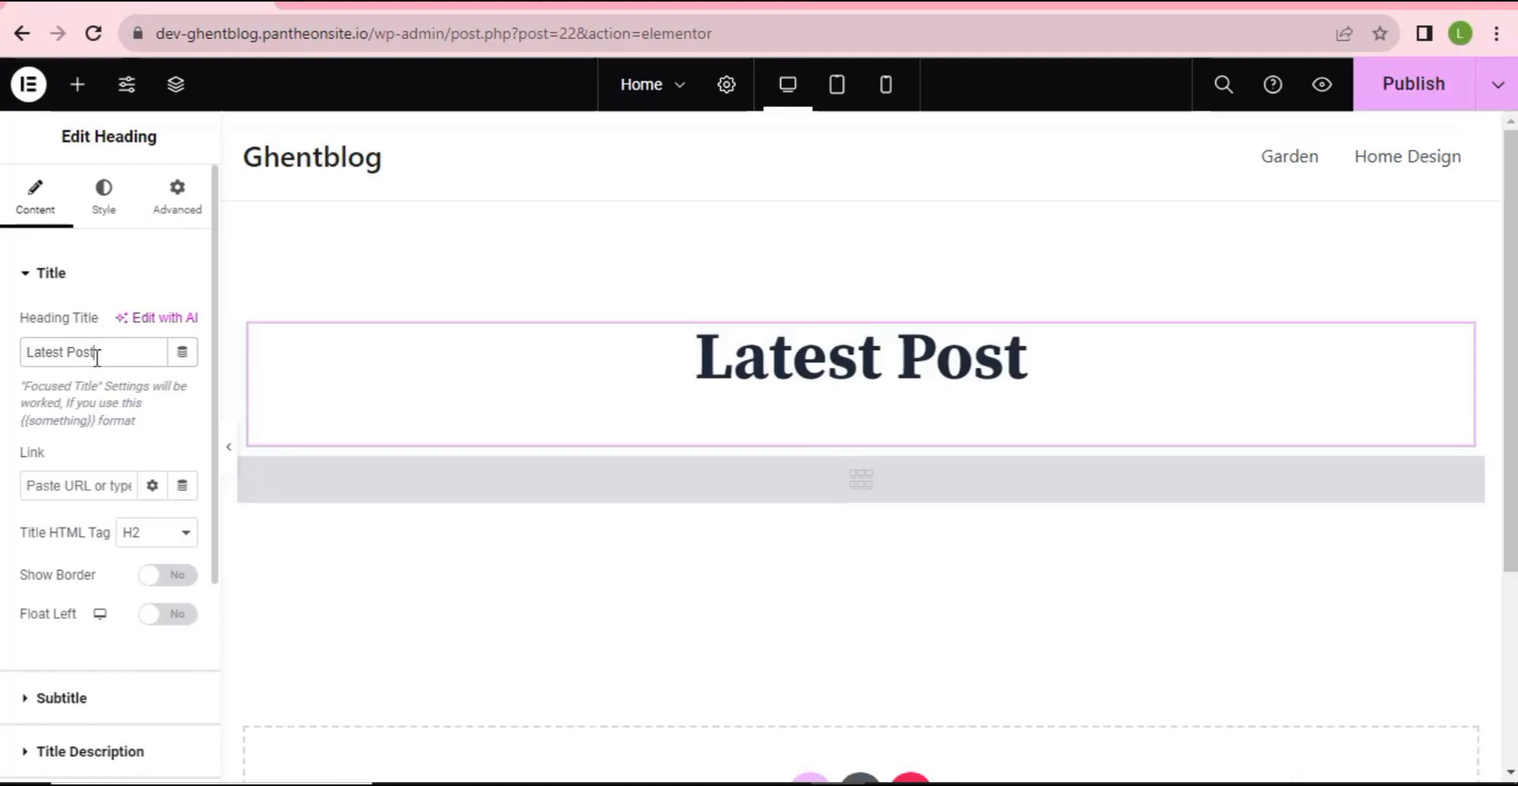
{"action": "type", "text": "s"}
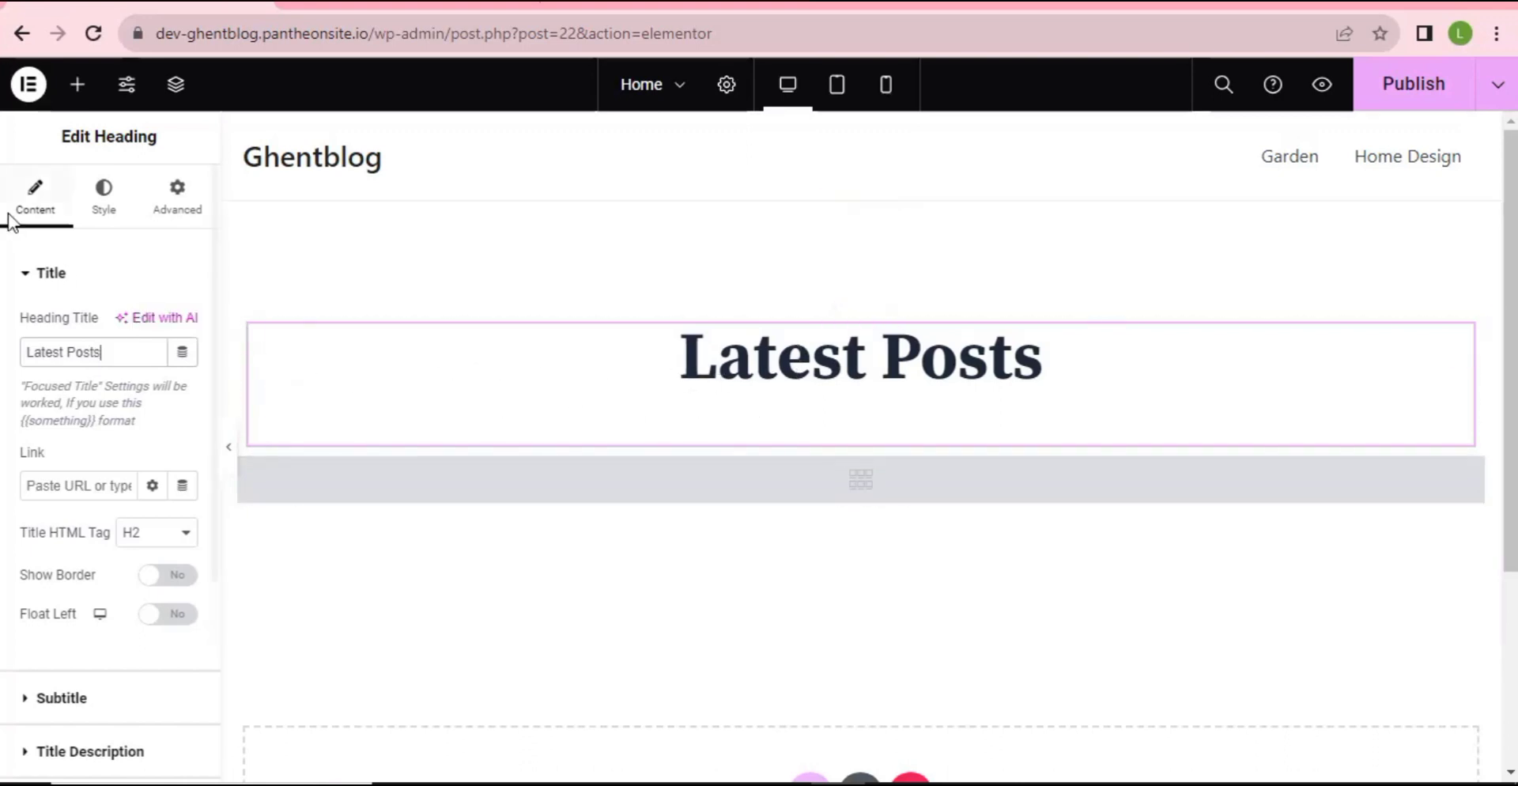
- Colour the Latest Posts title #C42B2B and publish the page
{"action": "left_click", "coordinate": [106, 204]}
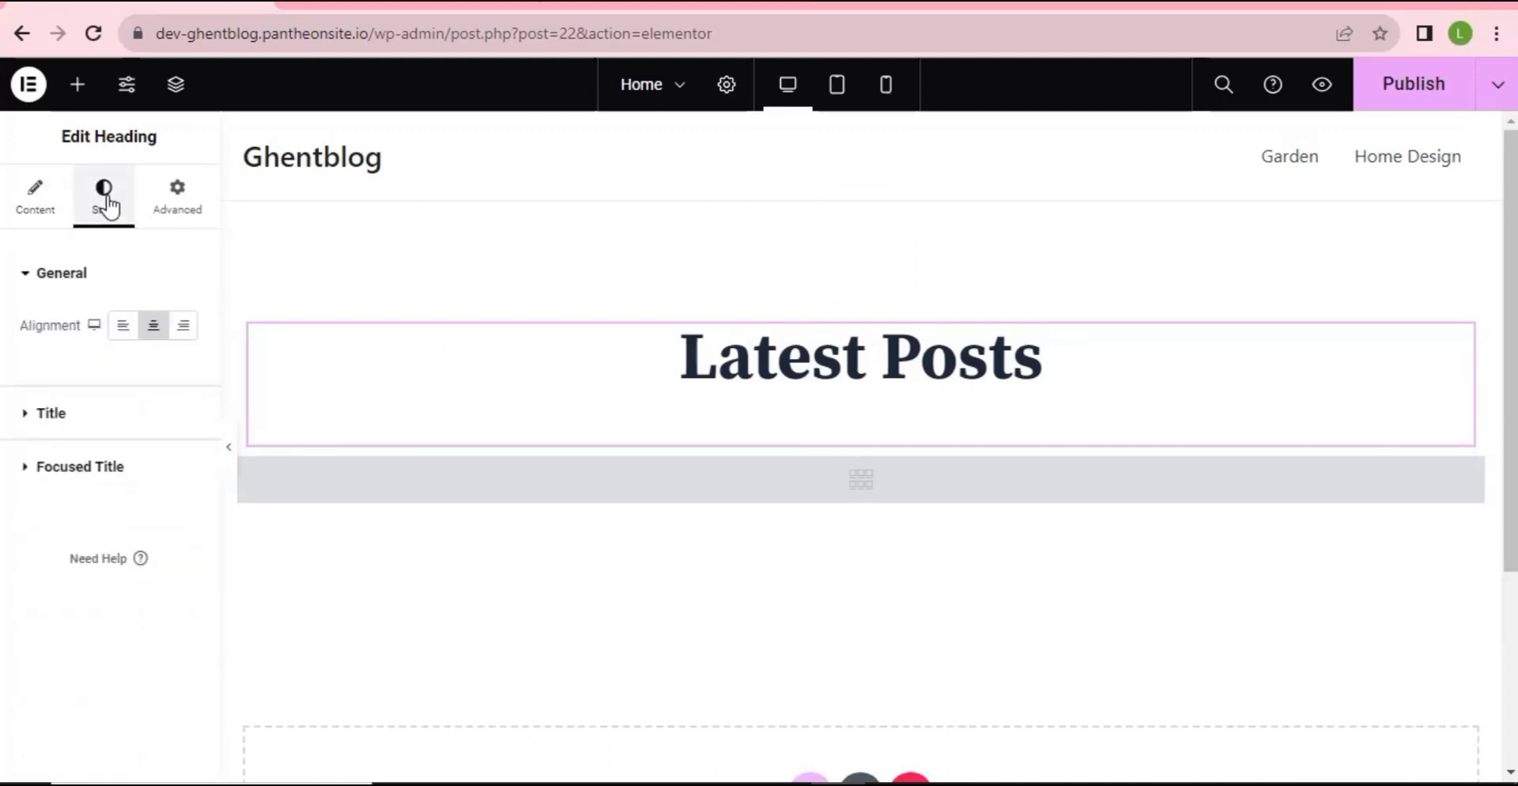
{"action": "left_click", "coordinate": [72, 414]}
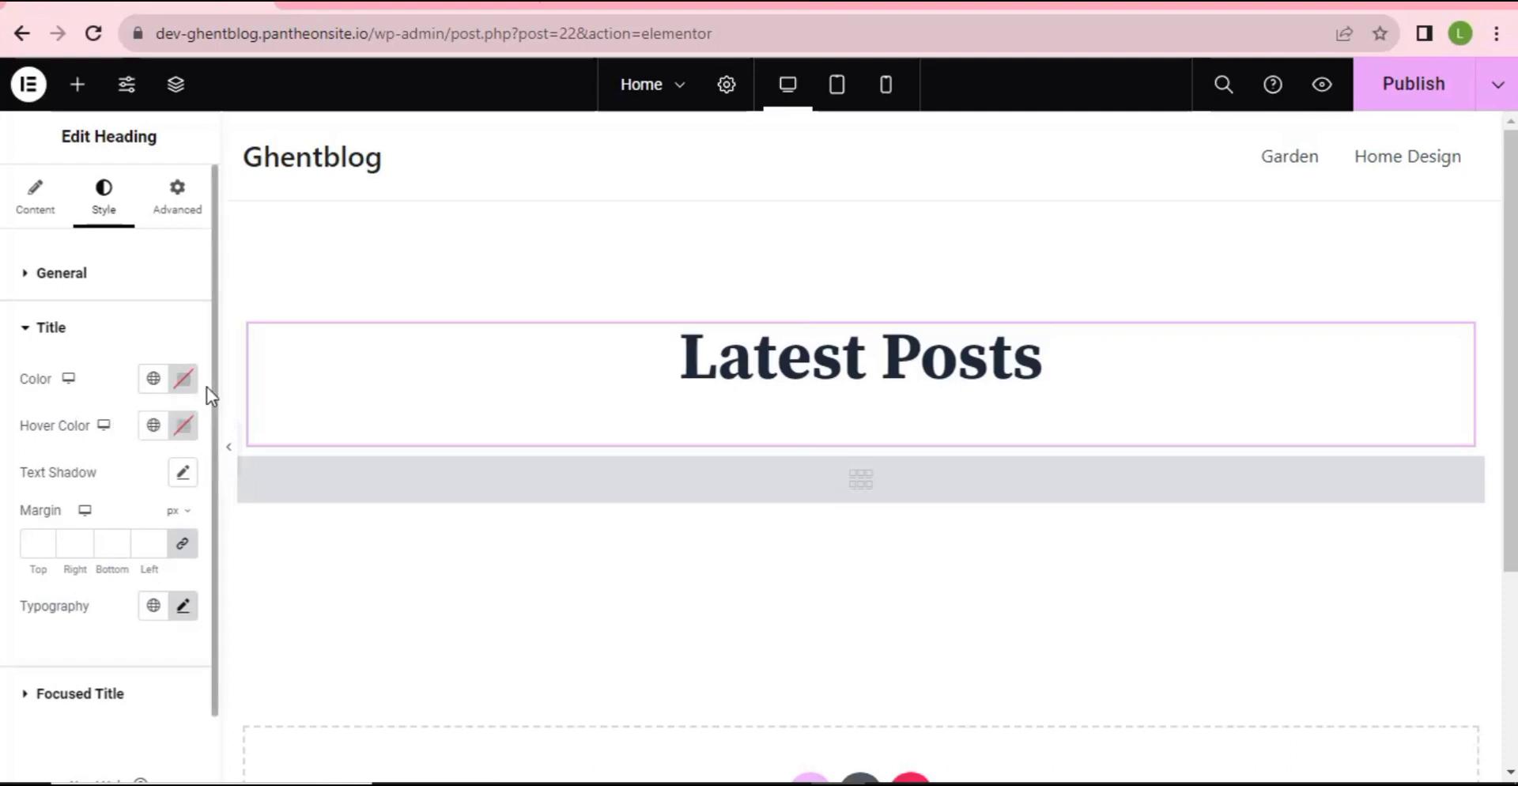
{"action": "left_click", "coordinate": [183, 385]}
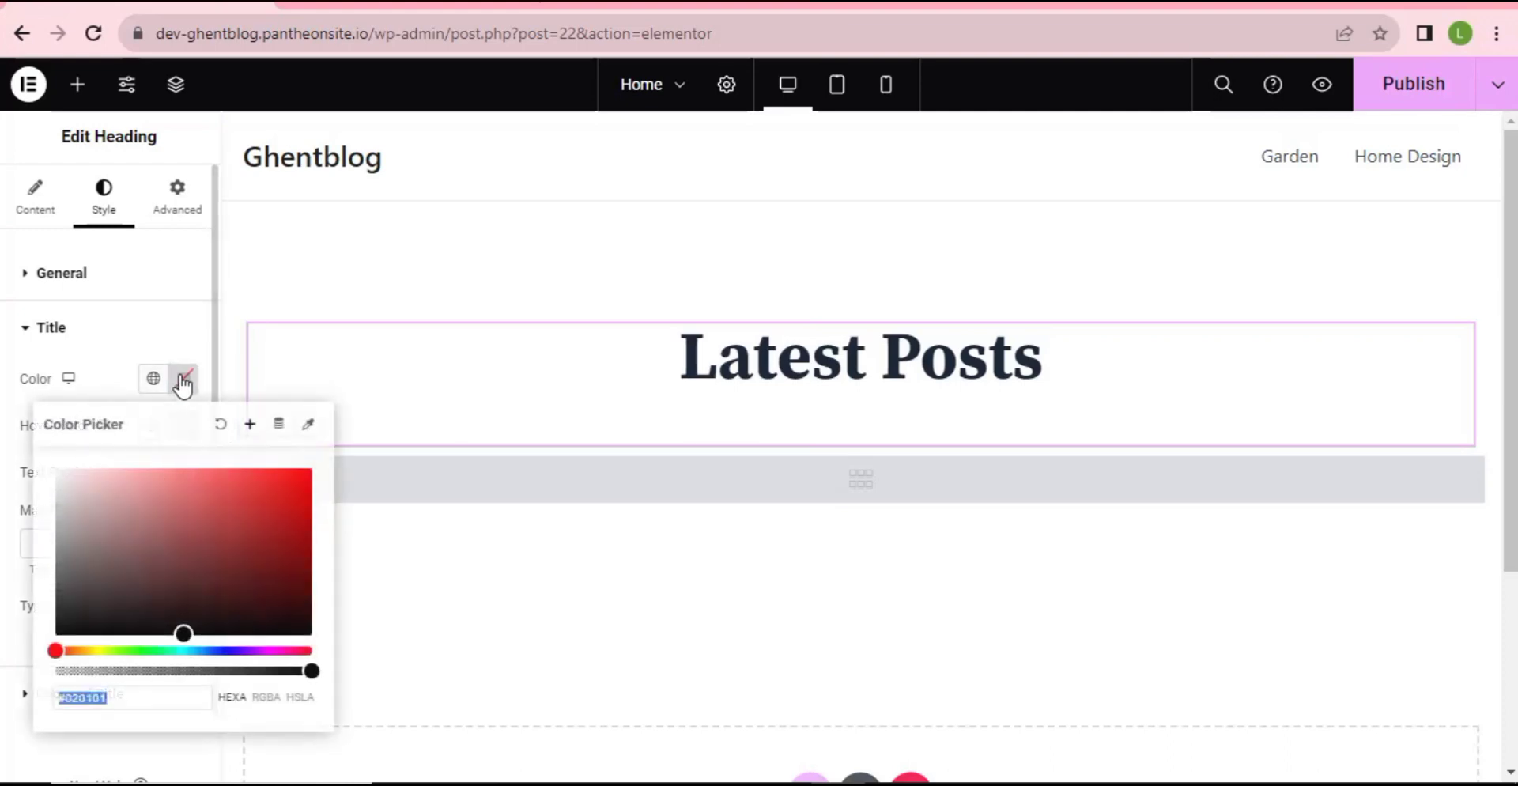
{"action": "left_click", "coordinate": [268, 503]}
{"action": "left_click", "coordinate": [259, 541]}
{"action": "left_click", "coordinate": [220, 503]}
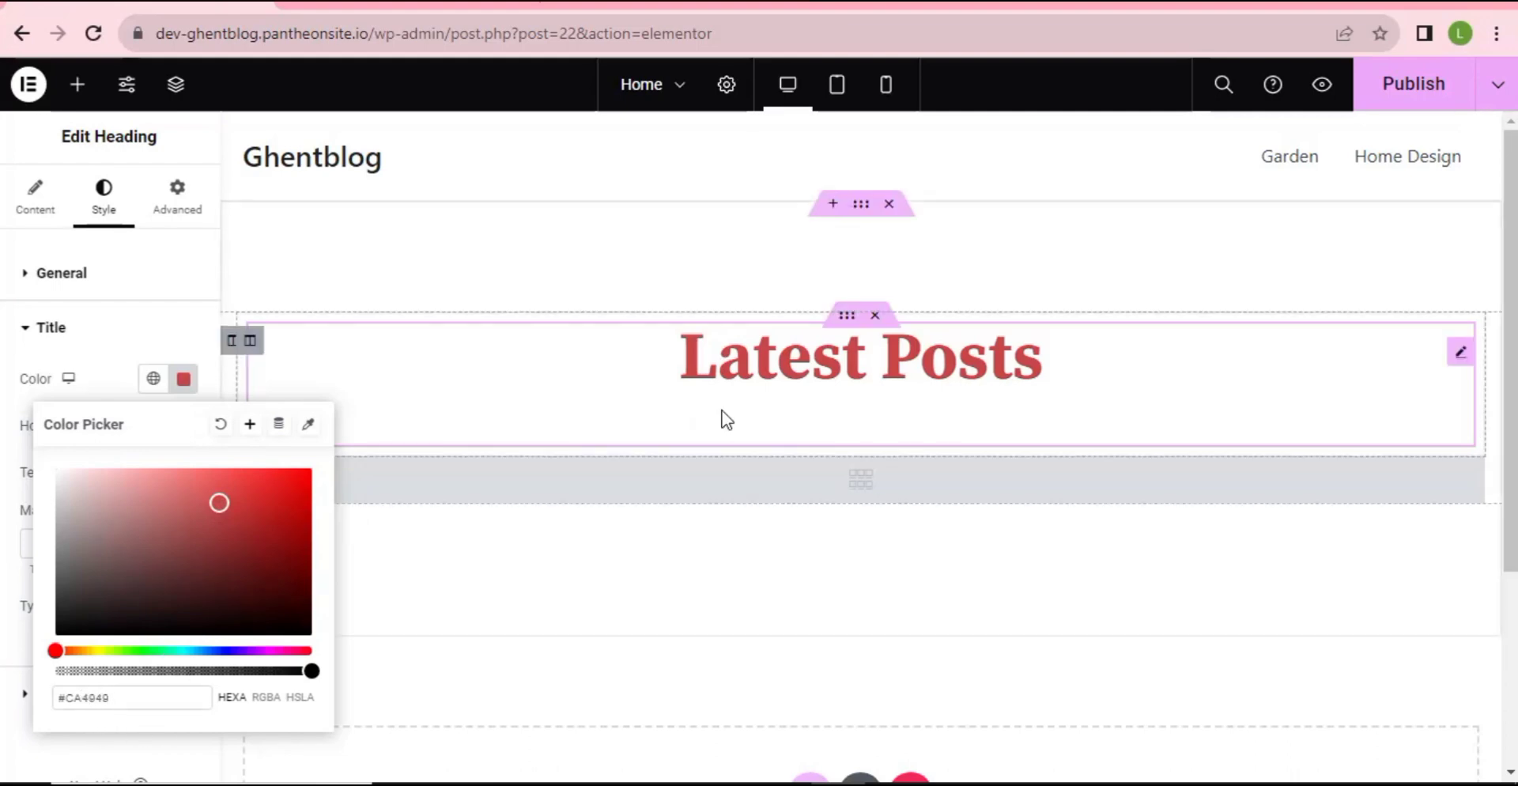
{"action": "left_click_drag", "start_coordinate": [223, 502], "coordinate": [276, 498]}
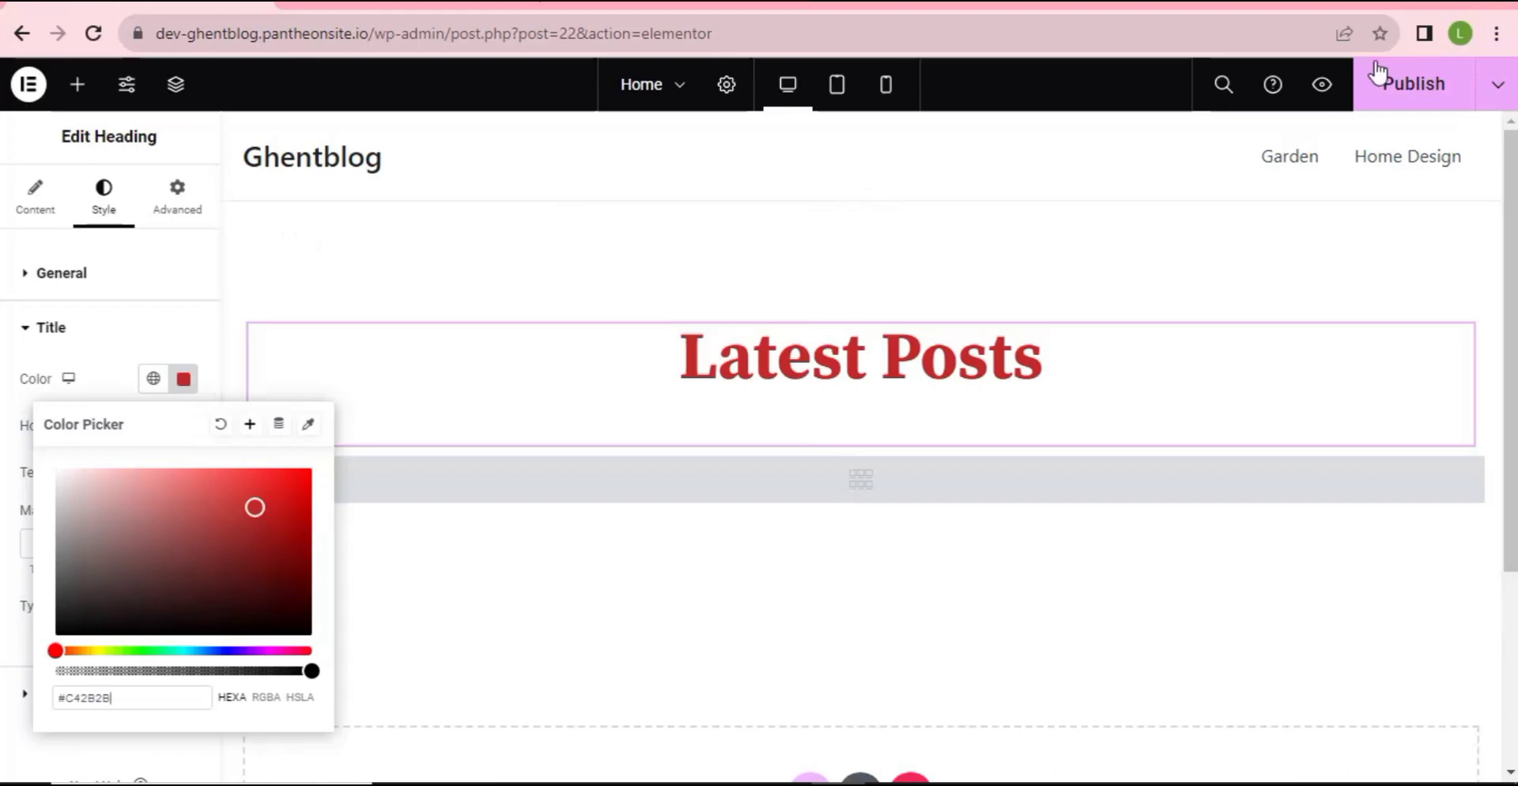
{"action": "left_click", "coordinate": [1414, 87]}
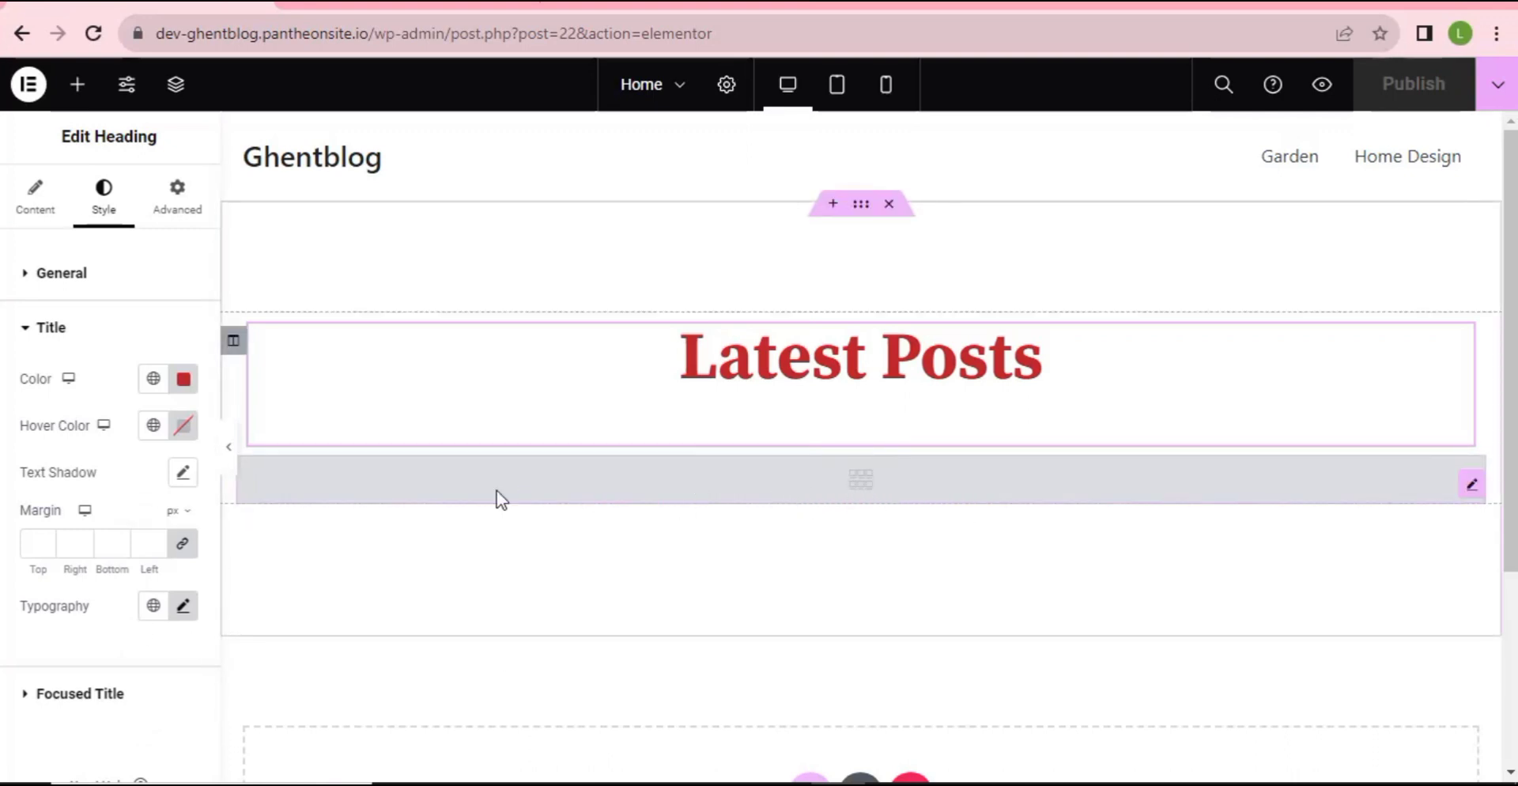
- Set the Blog Posts widget to 2 posts per row, keeping featured image size Large
{"action": "left_click", "coordinate": [846, 475]}
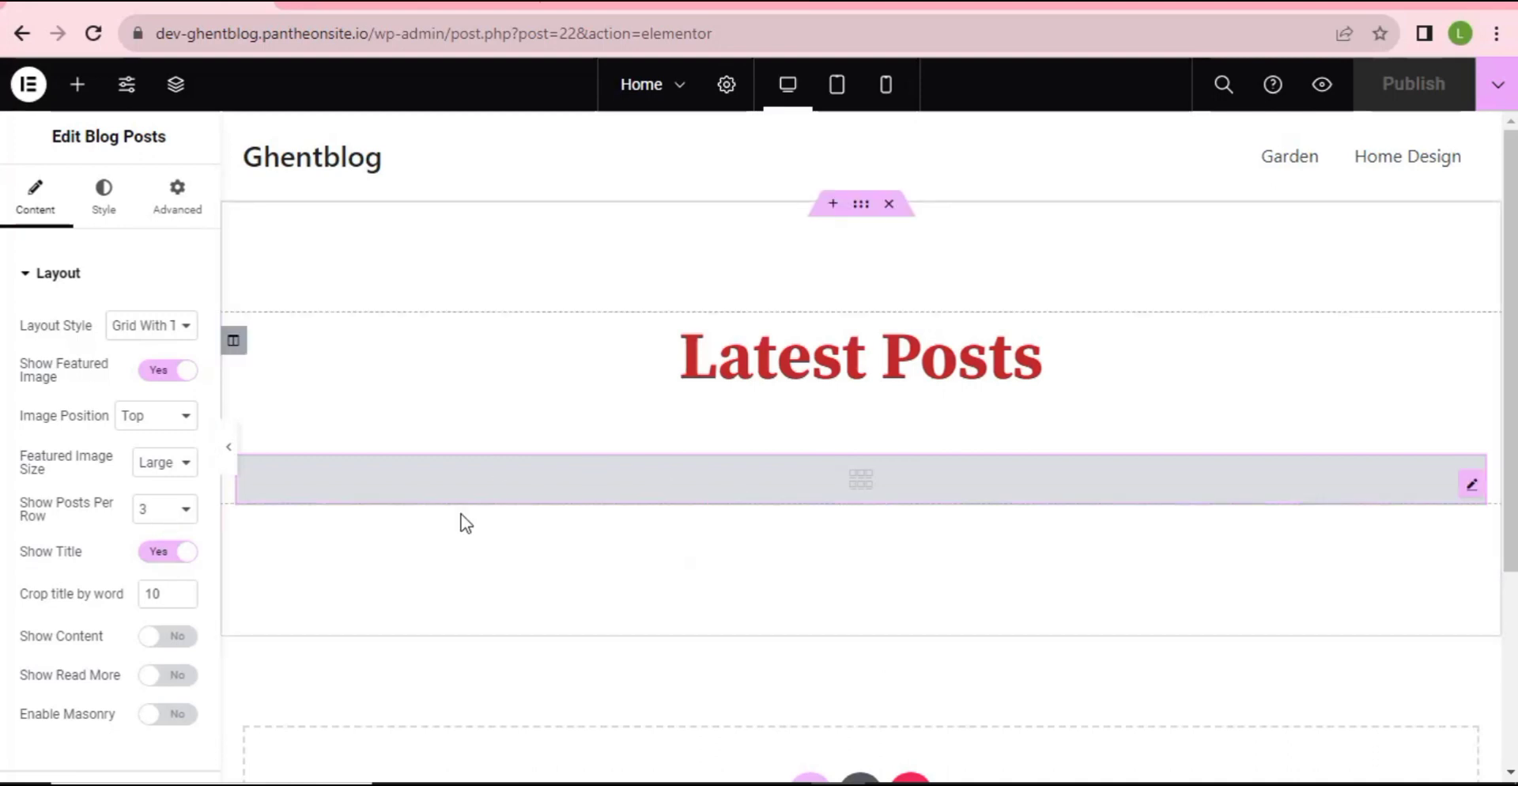
{"action": "left_click", "coordinate": [154, 510]}
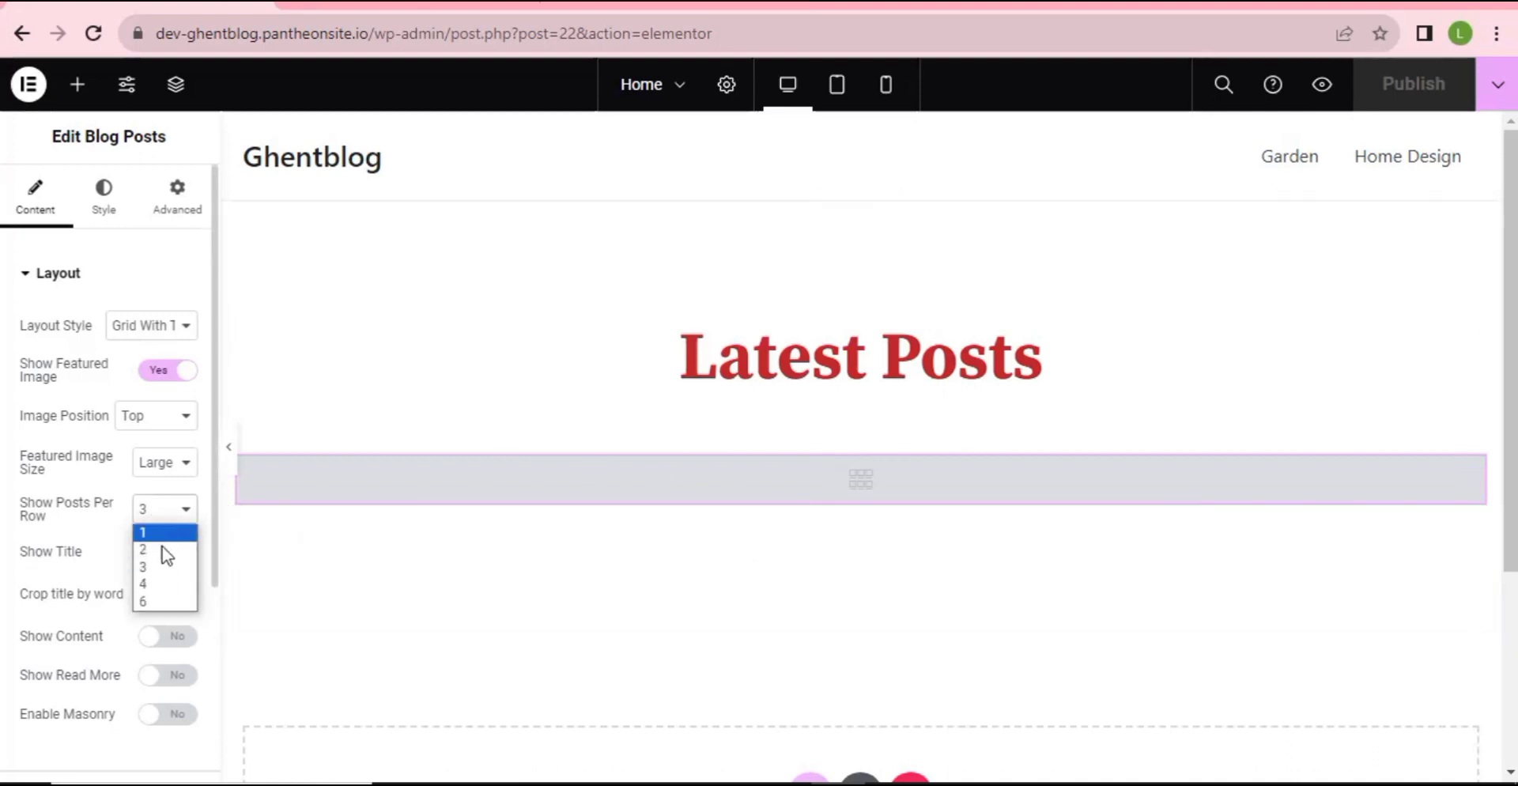
{"action": "left_click", "coordinate": [163, 550]}
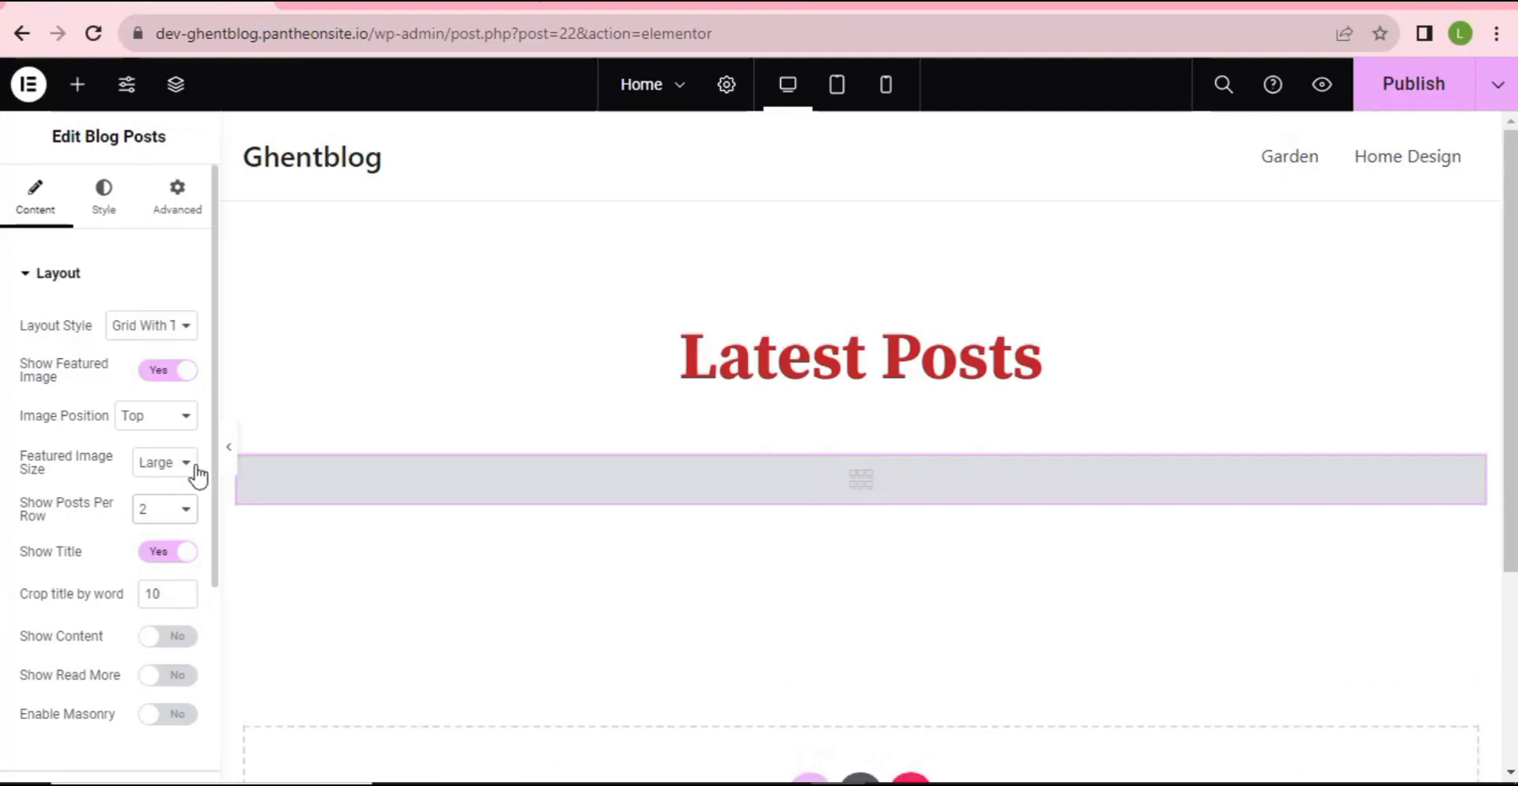
{"action": "left_click", "coordinate": [169, 475]}
{"action": "left_click", "coordinate": [163, 535]}
- In the widget's Query settings, set Posts Count to 2 and select posts by Recent Post
{"action": "scroll", "coordinate": [123, 531], "scroll_direction": "down", "scroll_amount": 4}
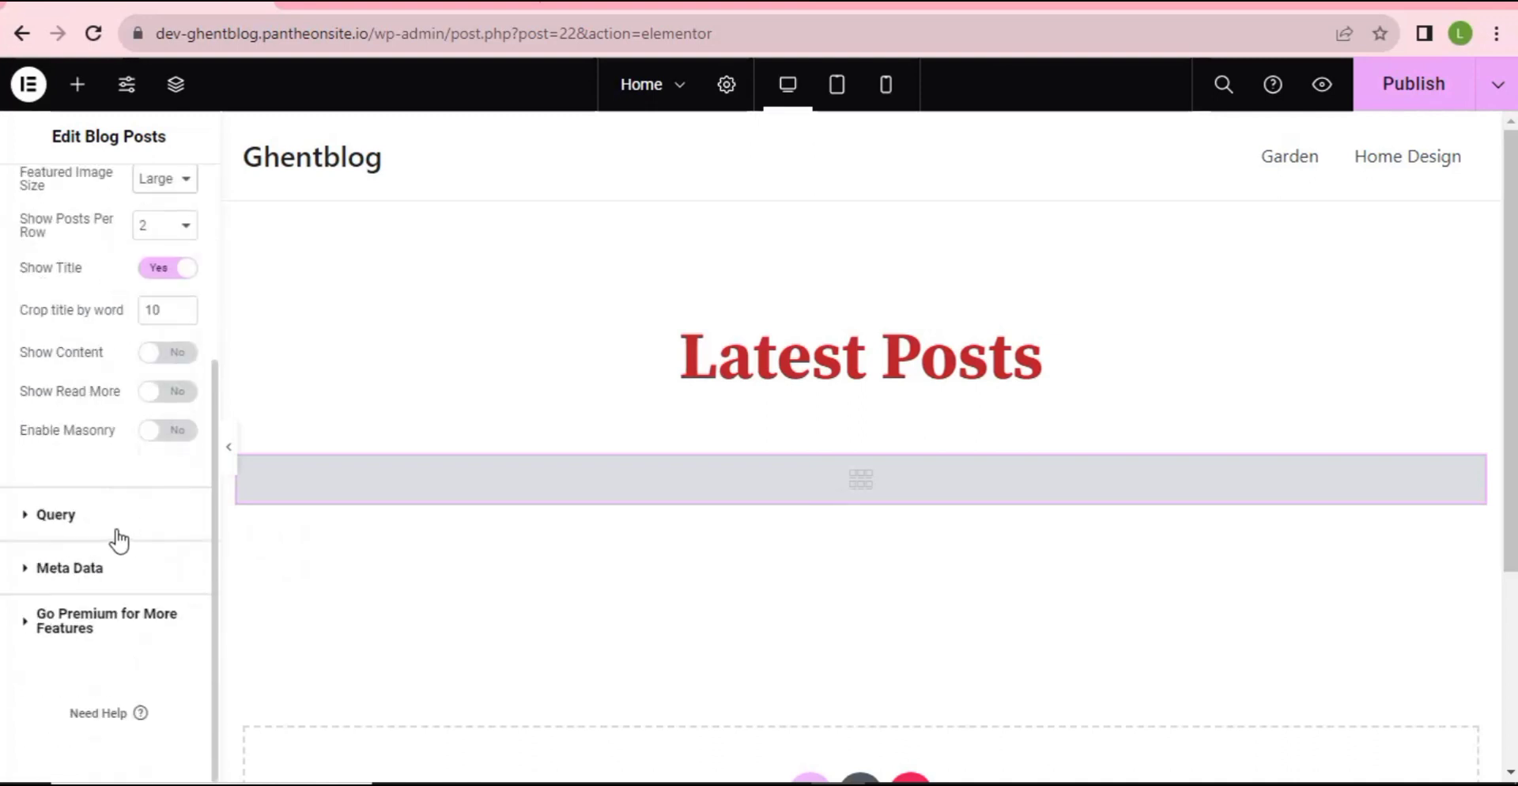
{"action": "left_click", "coordinate": [56, 515]}
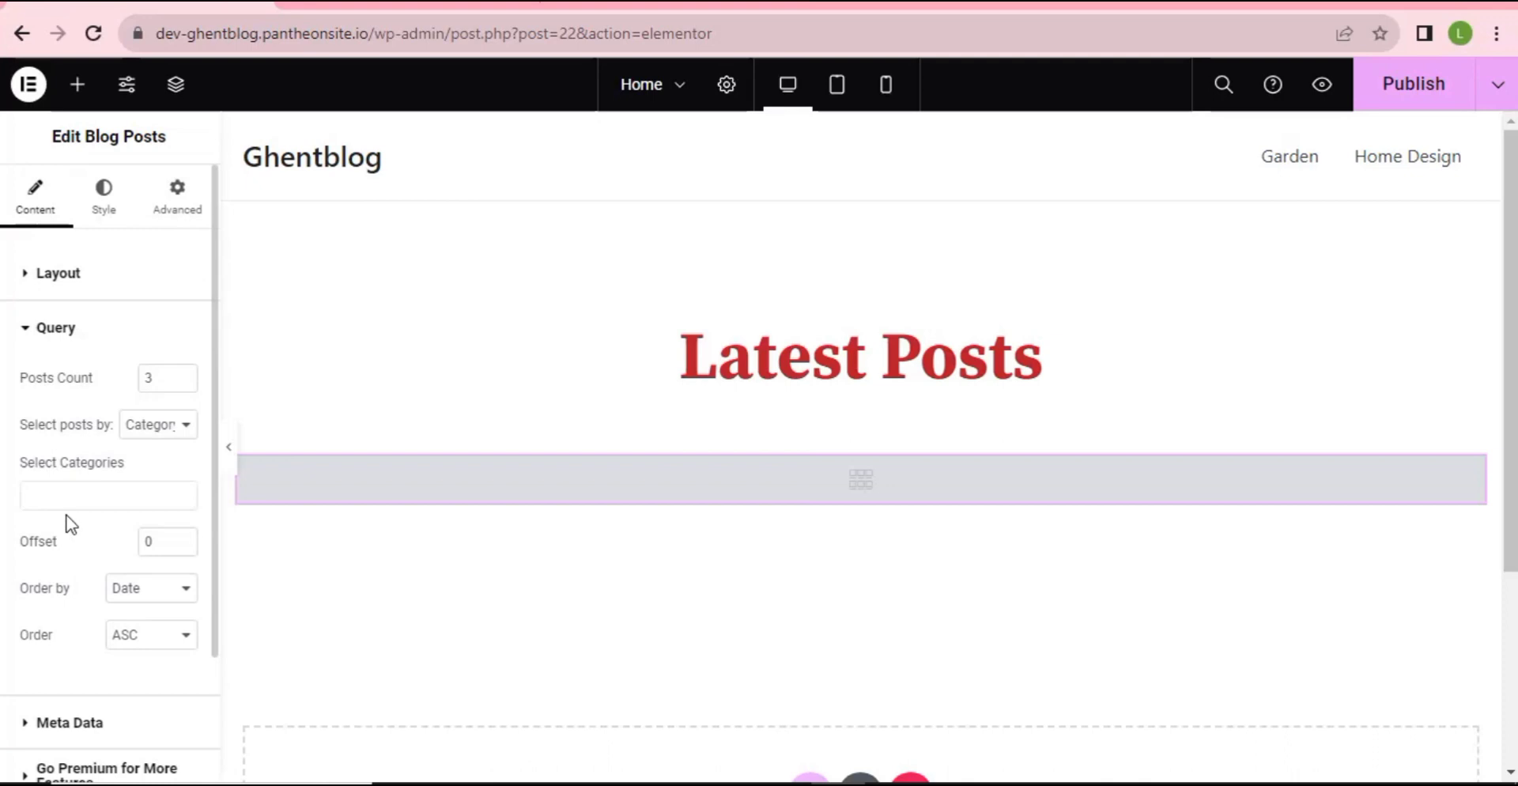
{"action": "left_click", "coordinate": [183, 384]}
{"action": "left_click", "coordinate": [160, 427]}
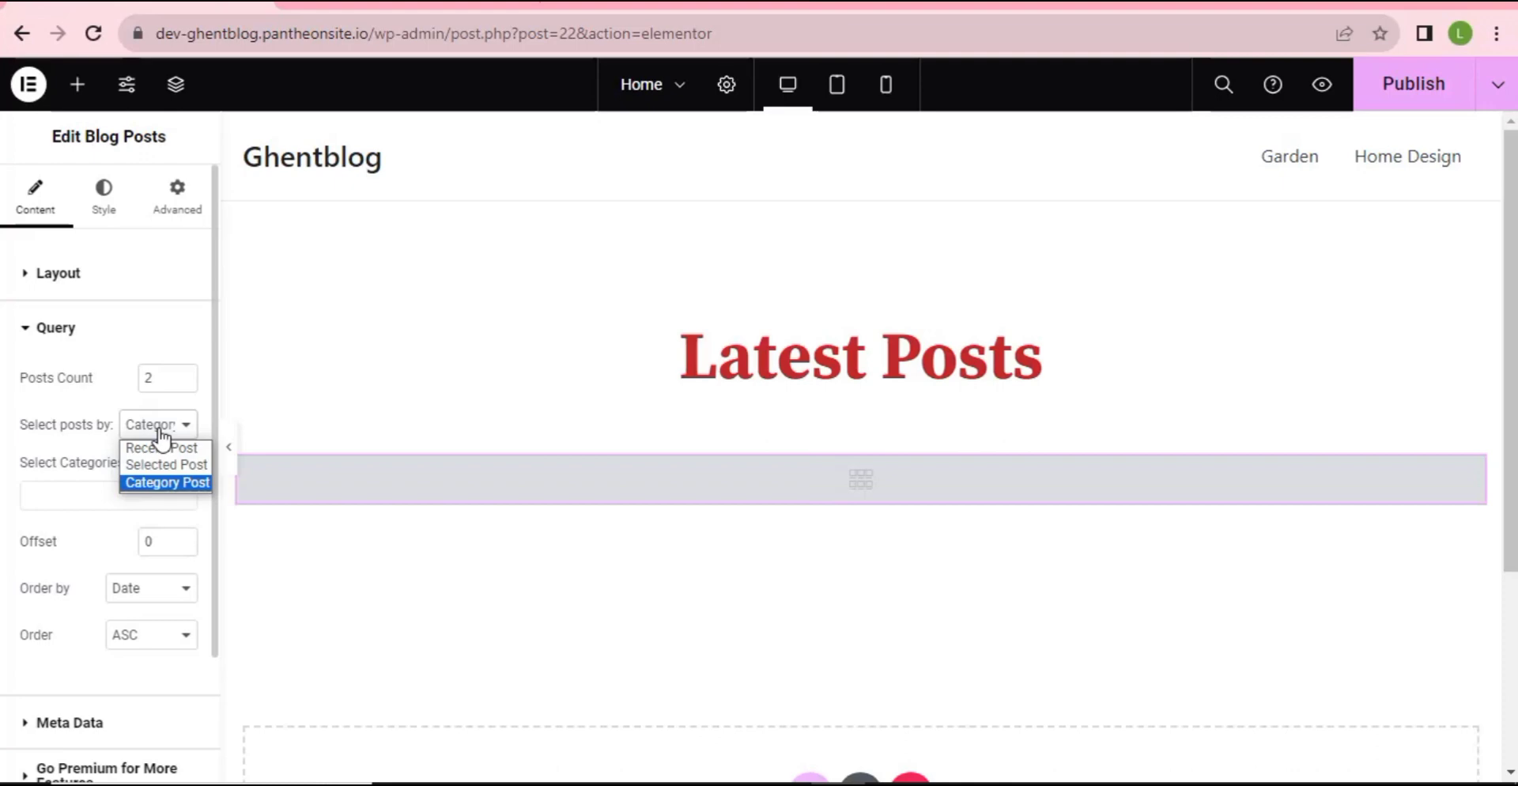
{"action": "left_click", "coordinate": [162, 448]}
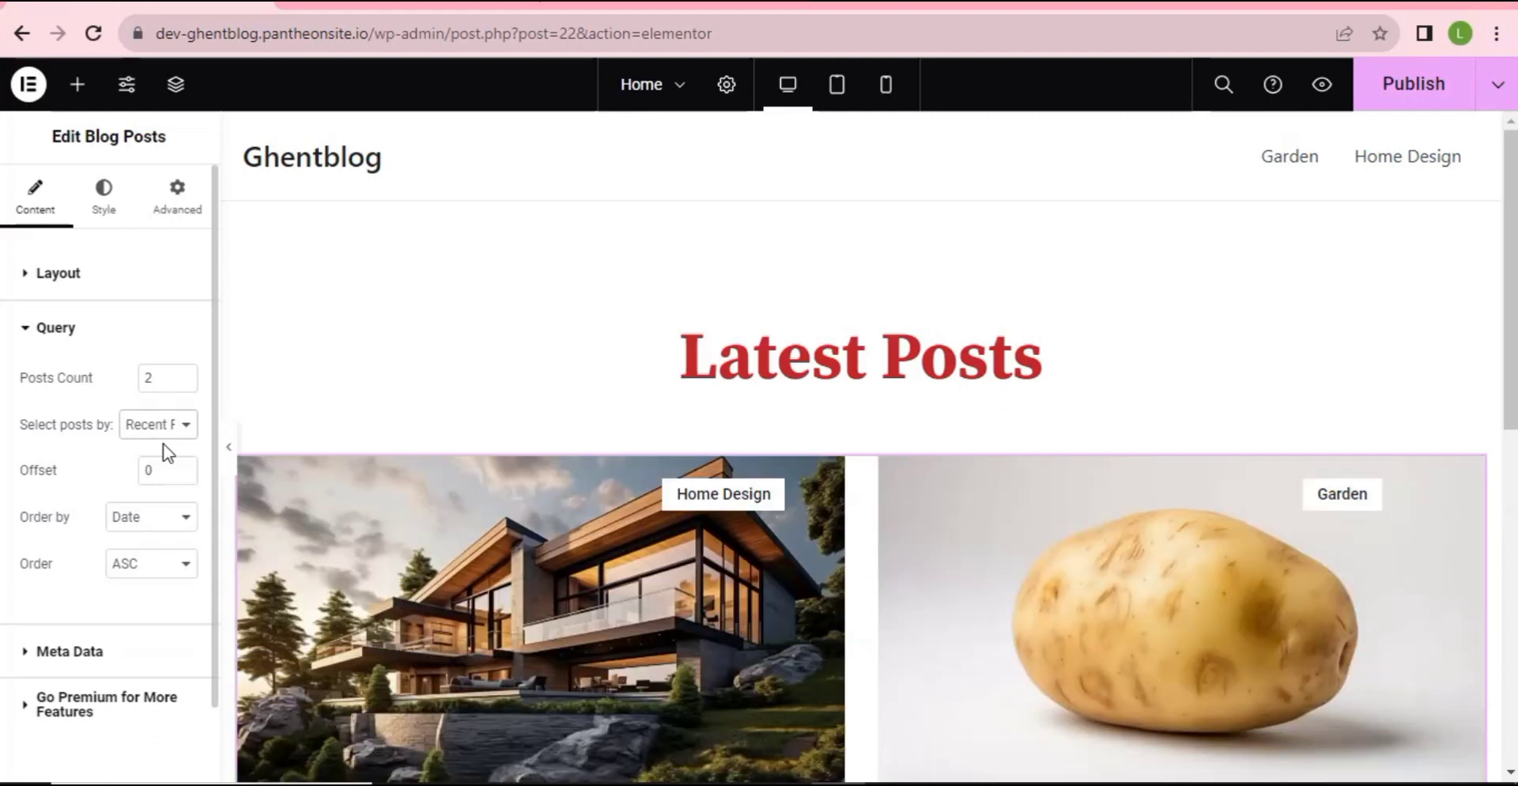
{"action": "scroll", "coordinate": [650, 496], "scroll_direction": "down", "scroll_amount": 2}
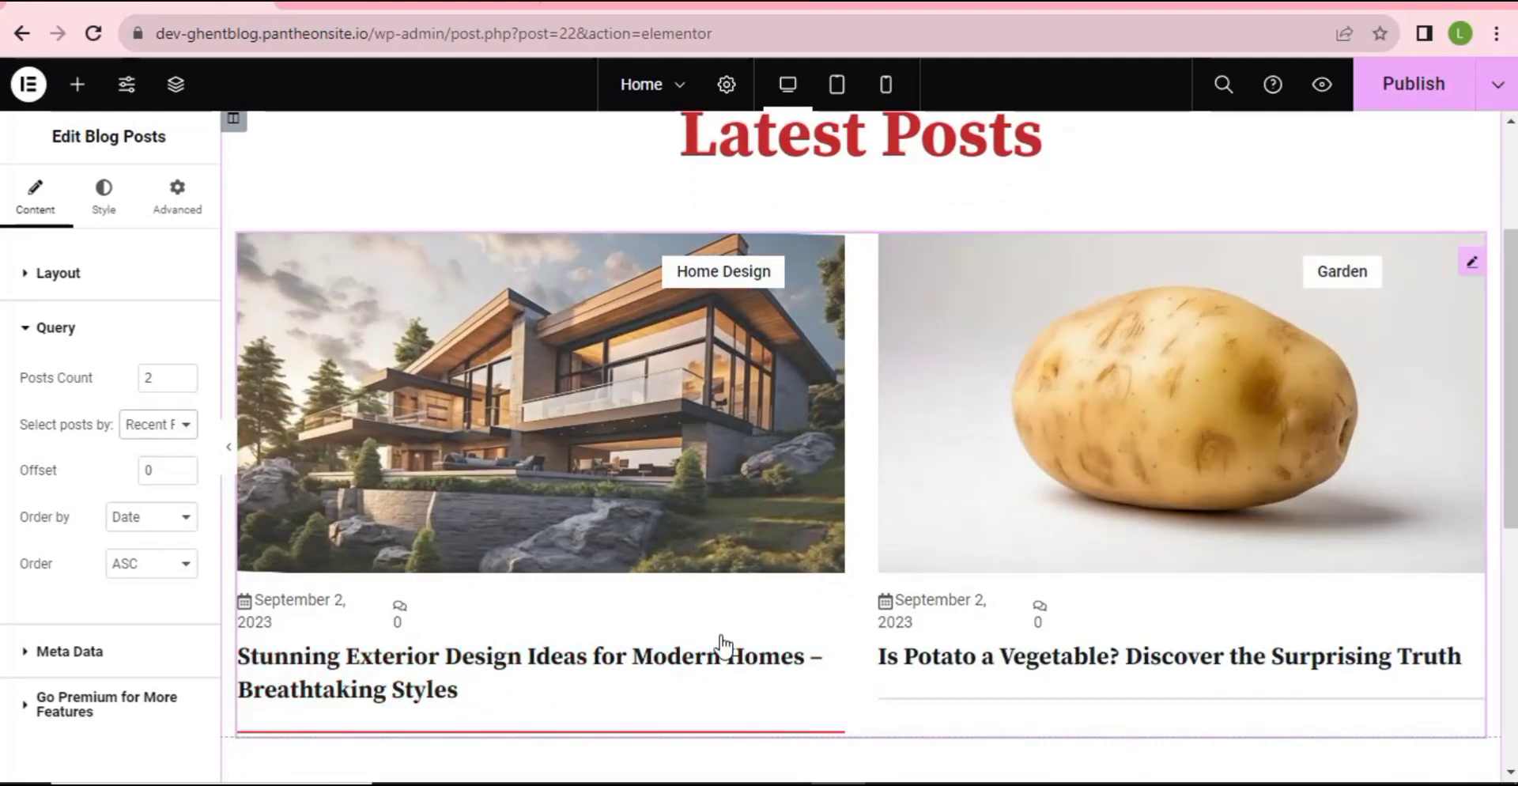
{"action": "scroll", "coordinate": [634, 542], "scroll_direction": "up", "scroll_amount": 3}
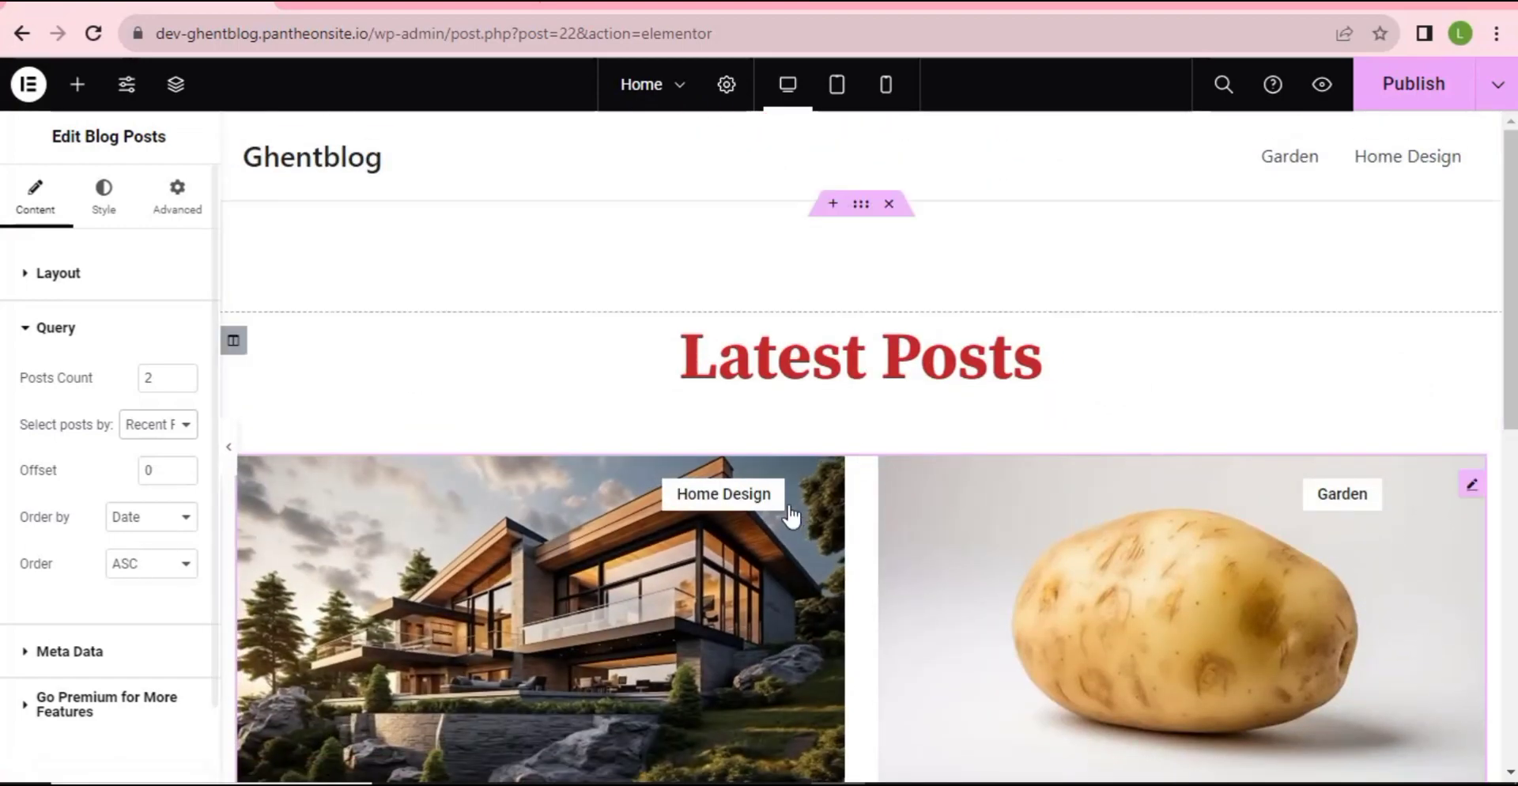
{"action": "scroll", "coordinate": [791, 516], "scroll_direction": "down", "scroll_amount": 2}
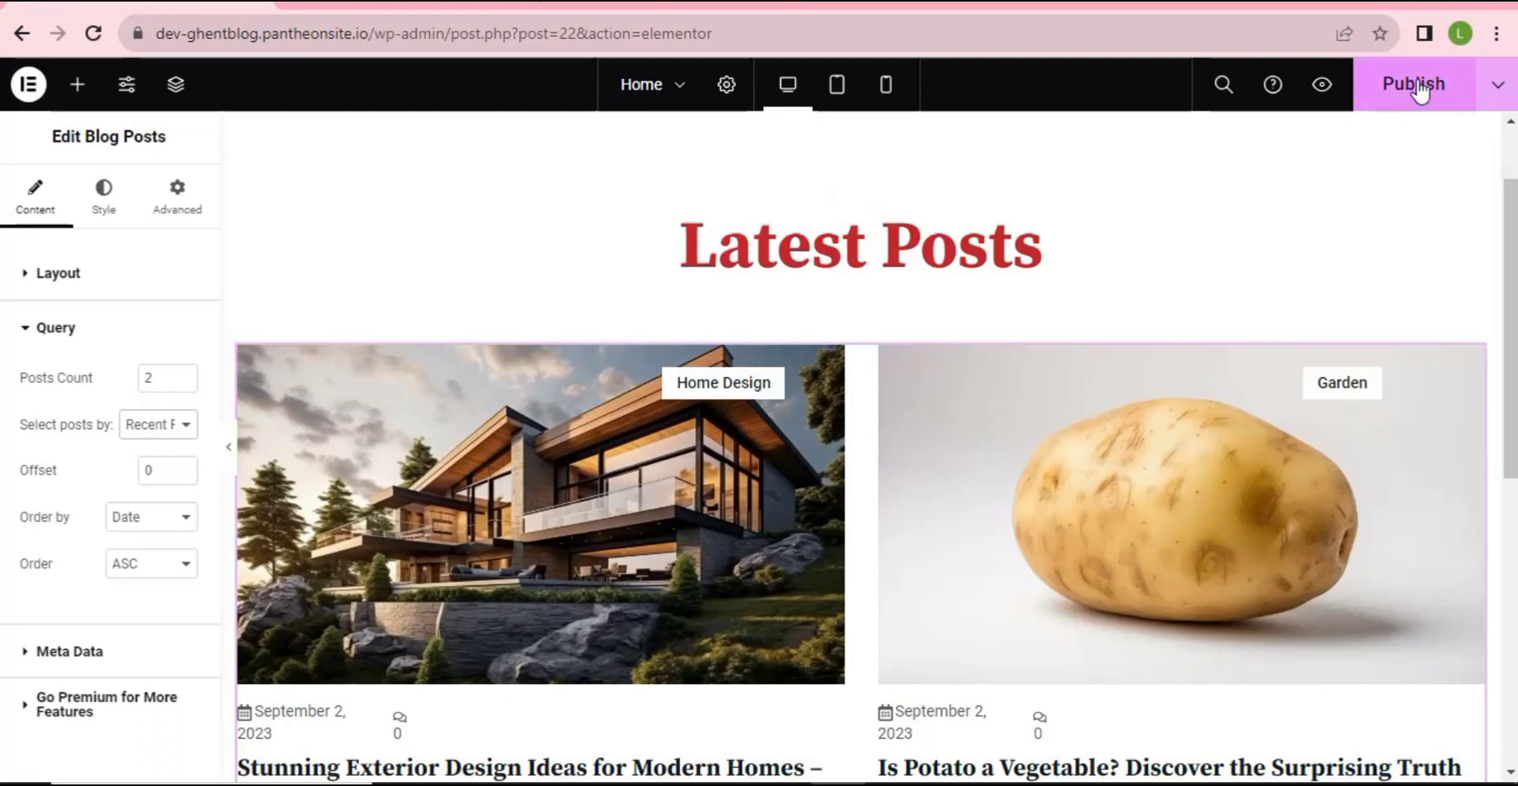
- Publish the updated Home page and preview it full width with the editing panel hidden
{"action": "left_click", "coordinate": [1419, 88]}
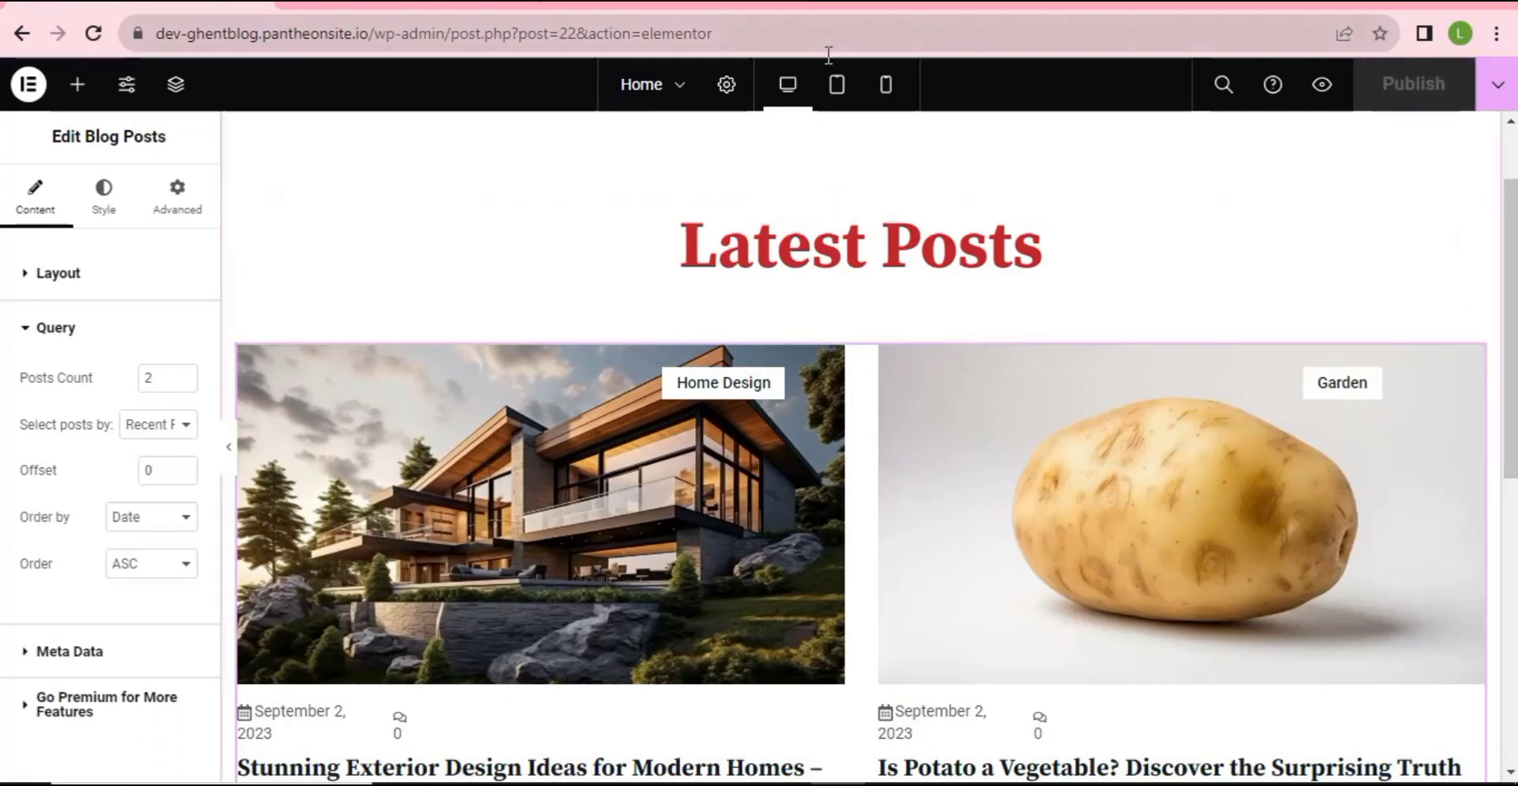
{"action": "left_click", "coordinate": [229, 451]}
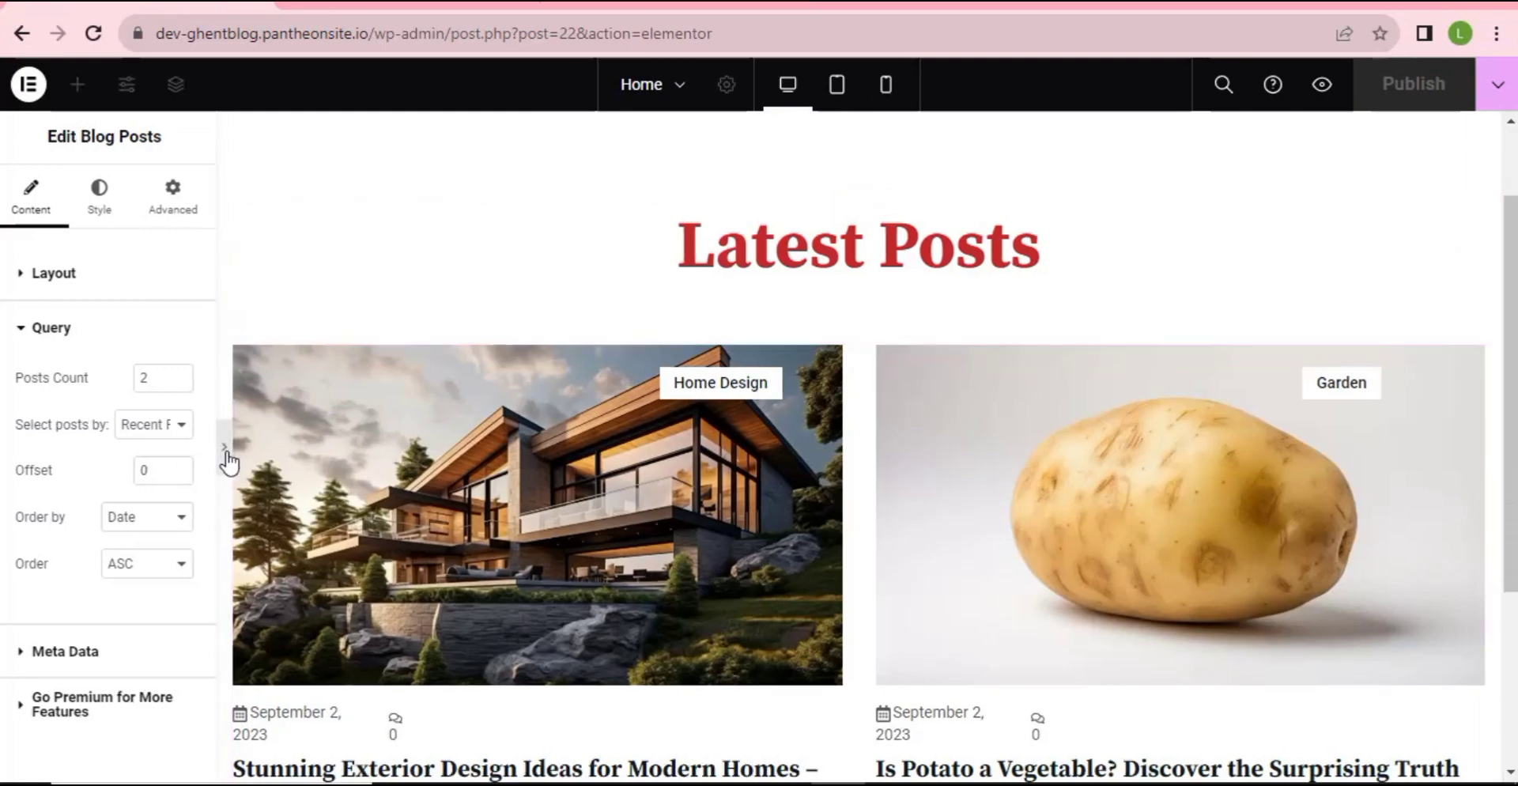
{"action": "scroll", "coordinate": [790, 451], "scroll_direction": "down", "scroll_amount": 4}
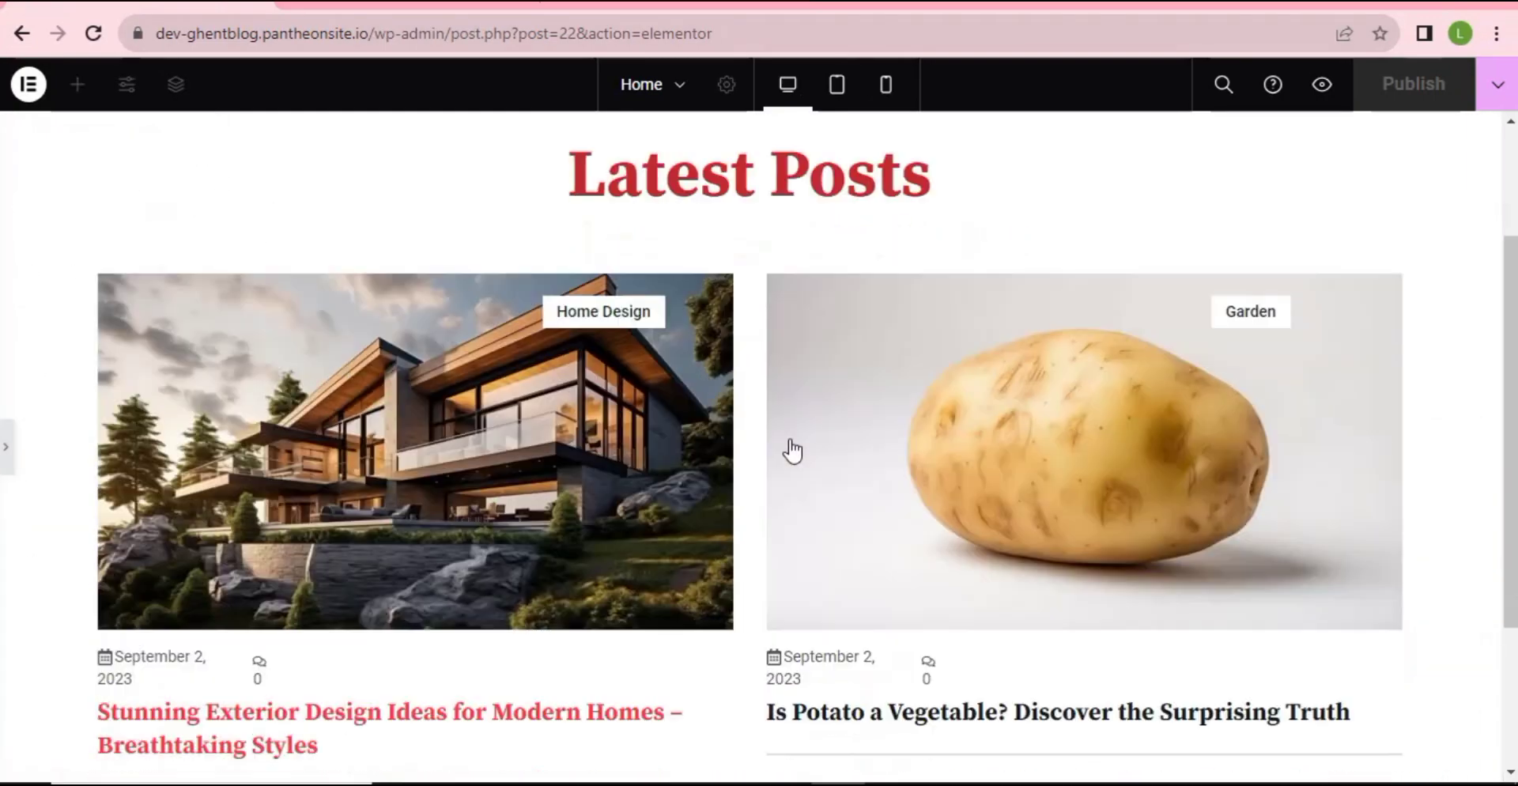
{"action": "scroll", "coordinate": [789, 494], "scroll_direction": "up", "scroll_amount": 5}
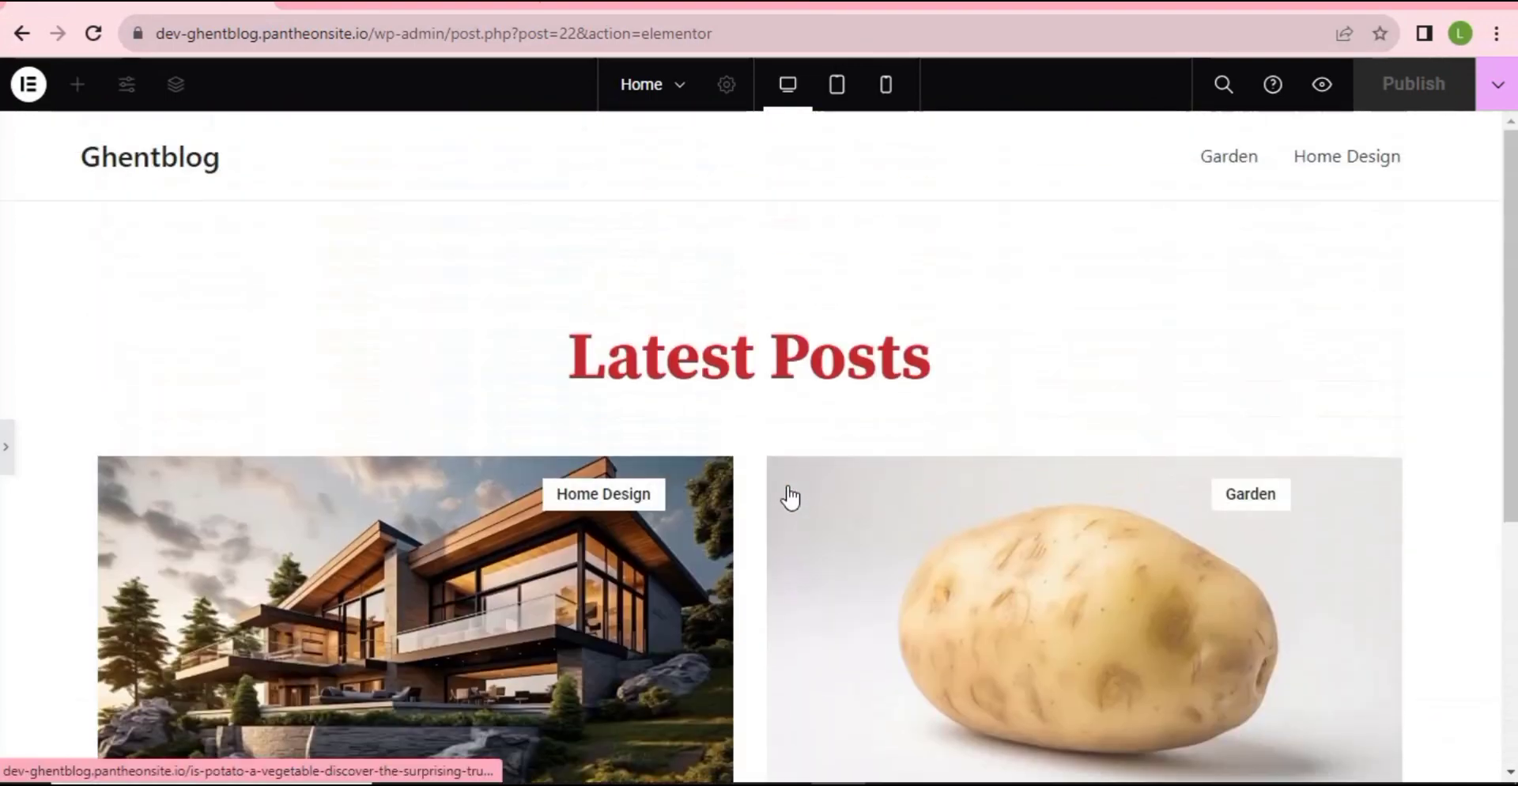
{"action": "scroll", "coordinate": [639, 453], "scroll_direction": "down", "scroll_amount": 3}
{"action": "scroll", "coordinate": [639, 452], "scroll_direction": "up", "scroll_amount": 3}
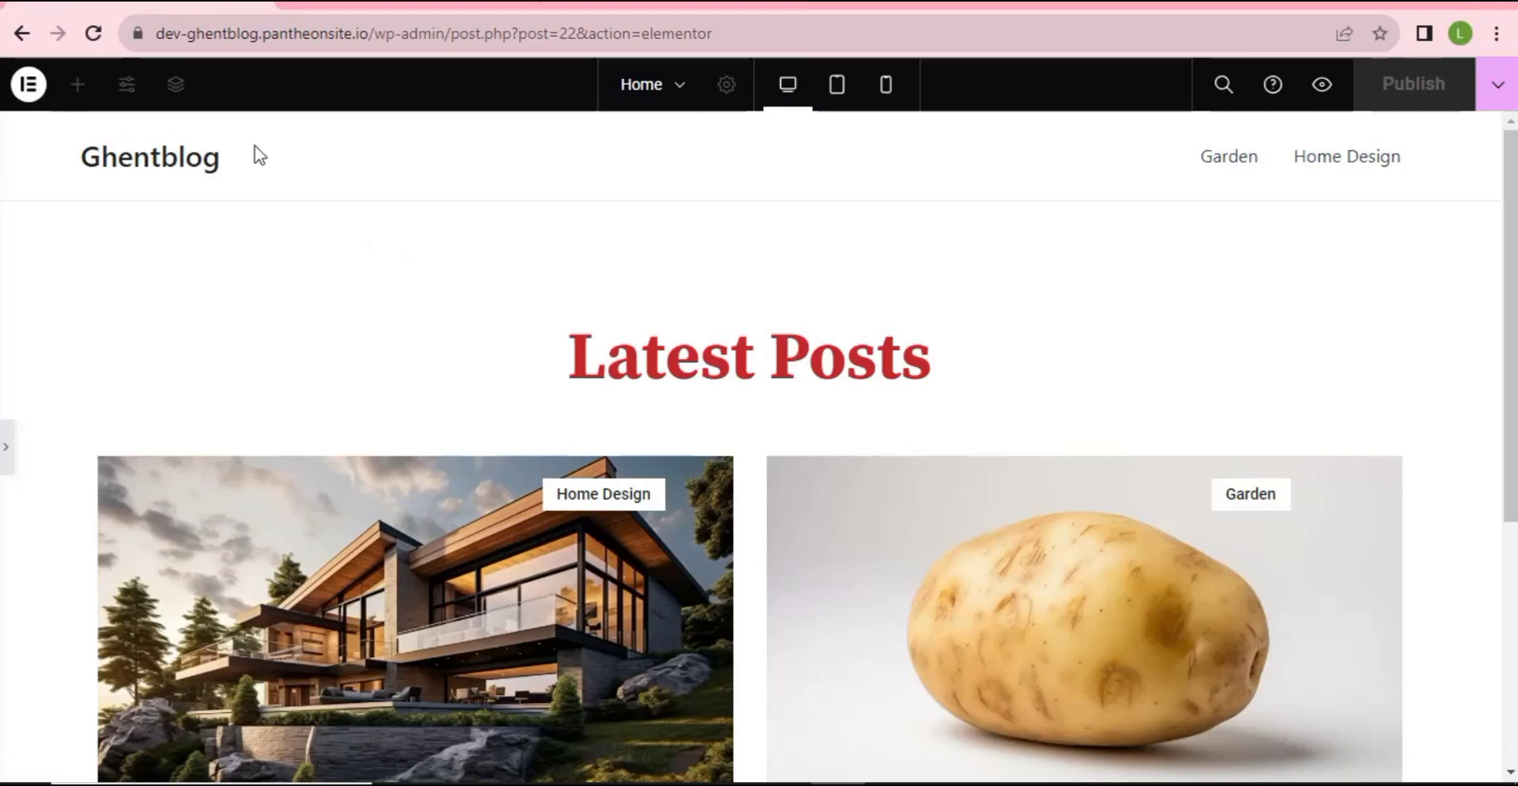
{"action": "scroll", "coordinate": [583, 434], "scroll_direction": "down", "scroll_amount": 4}
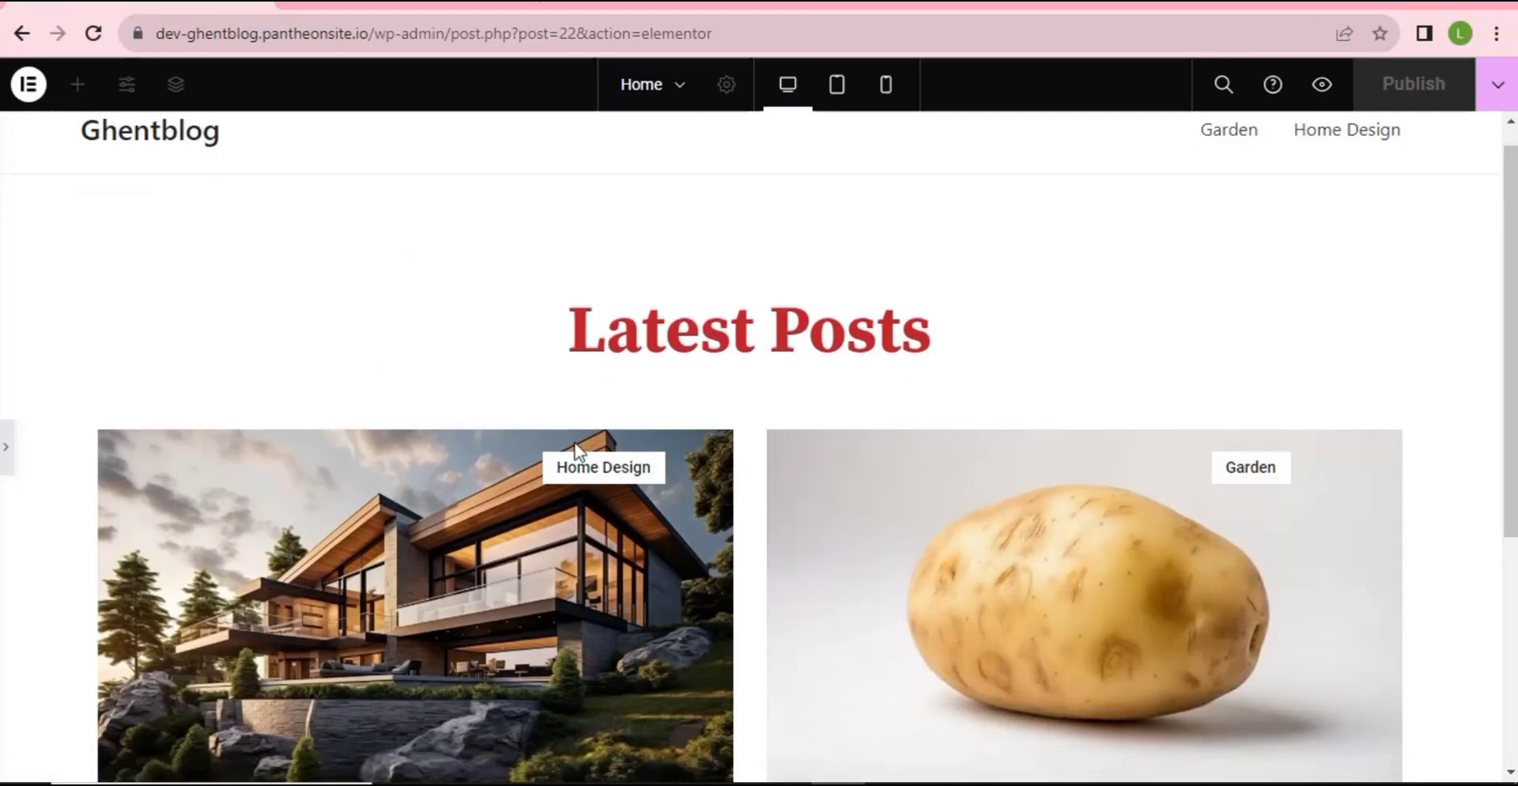
{"action": "scroll", "coordinate": [481, 448], "scroll_direction": "up", "scroll_amount": 4}
{"action": "scroll", "coordinate": [576, 522], "scroll_direction": "down", "scroll_amount": 2}
{"action": "scroll", "coordinate": [604, 510], "scroll_direction": "up", "scroll_amount": 2}
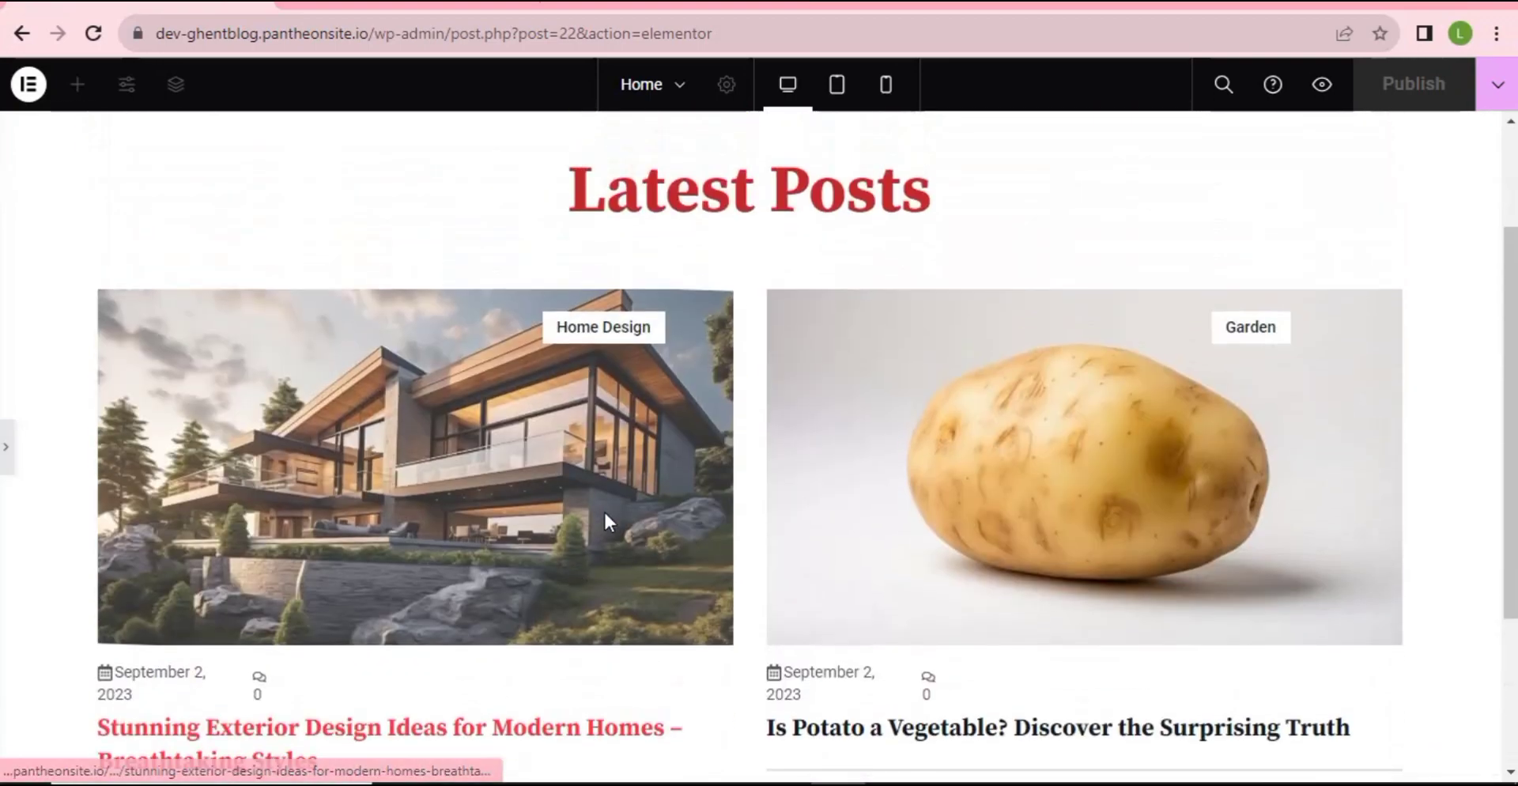
{"action": "scroll", "coordinate": [625, 597], "scroll_direction": "down", "scroll_amount": 2}
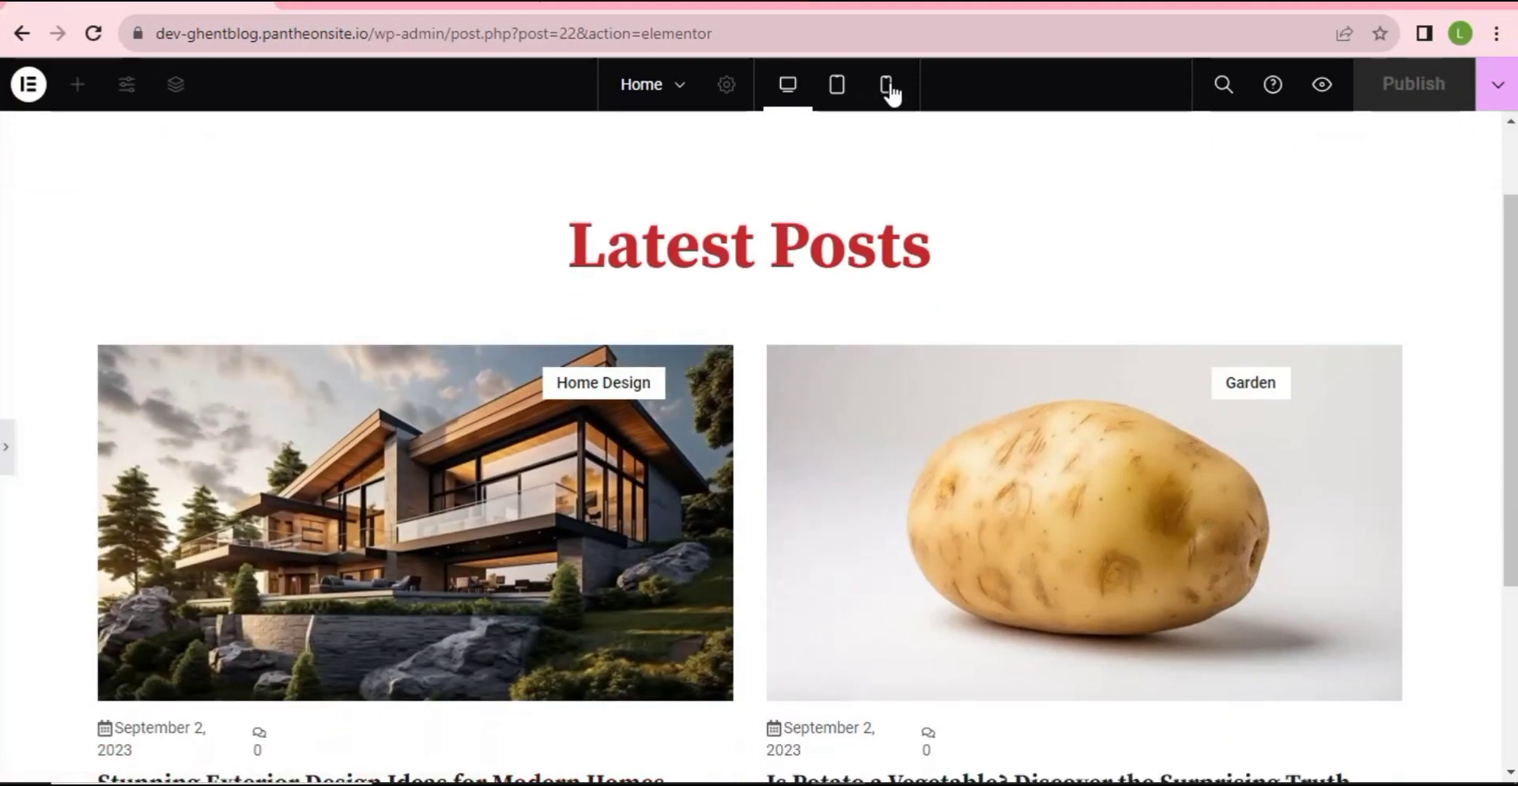
- Check the page layout at mobile, tablet, then desktop widths
{"action": "left_click", "coordinate": [901, 91]}
{"action": "scroll", "coordinate": [789, 378], "scroll_direction": "down", "scroll_amount": 5}
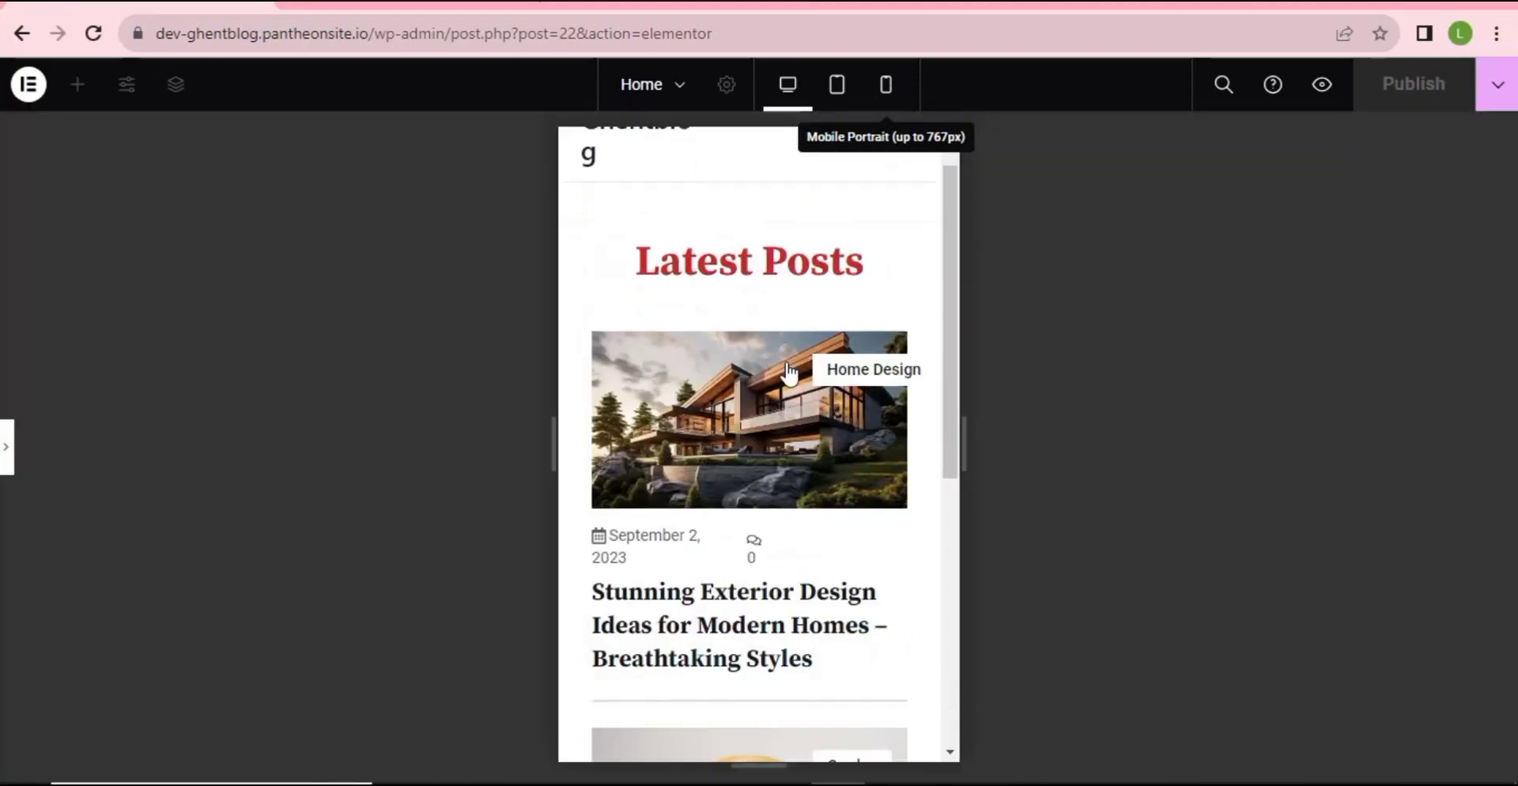
{"action": "scroll", "coordinate": [786, 374], "scroll_direction": "down", "scroll_amount": 3}
{"action": "scroll", "coordinate": [751, 537], "scroll_direction": "up", "scroll_amount": 10}
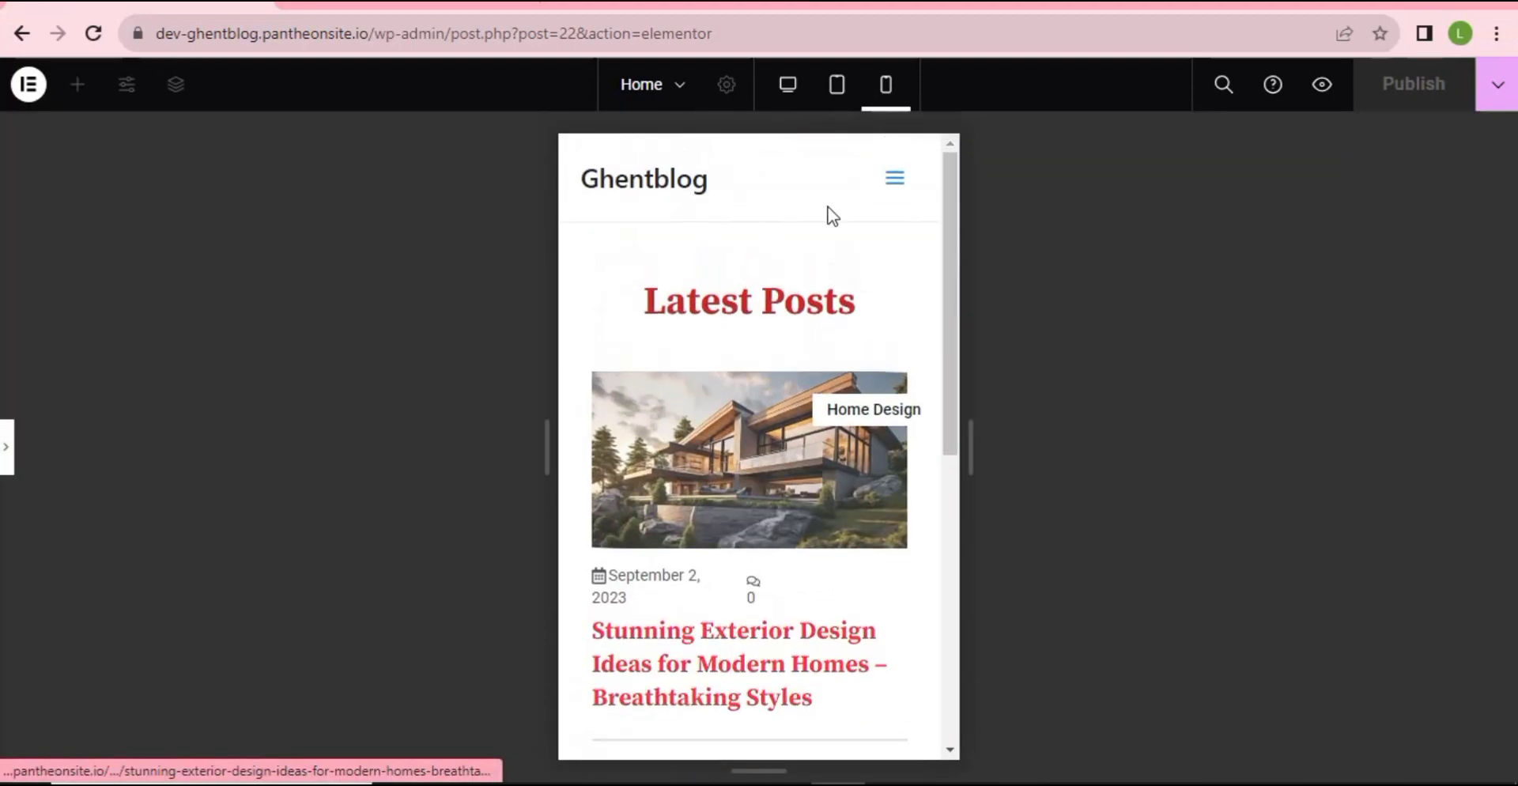
{"action": "left_click", "coordinate": [838, 85]}
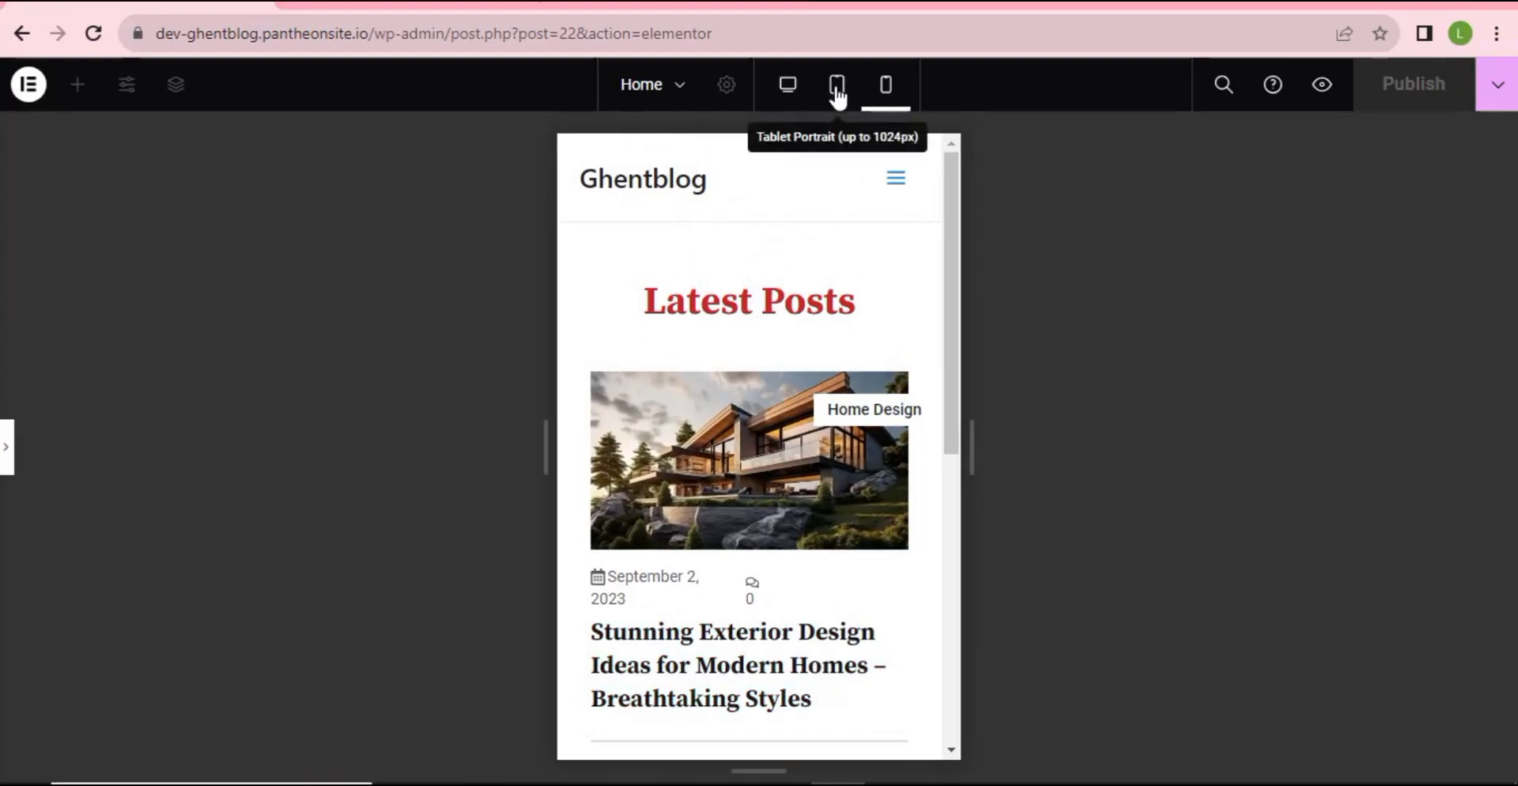
{"action": "scroll", "coordinate": [816, 363], "scroll_direction": "down", "scroll_amount": 5}
{"action": "scroll", "coordinate": [814, 373], "scroll_direction": "up", "scroll_amount": 10}
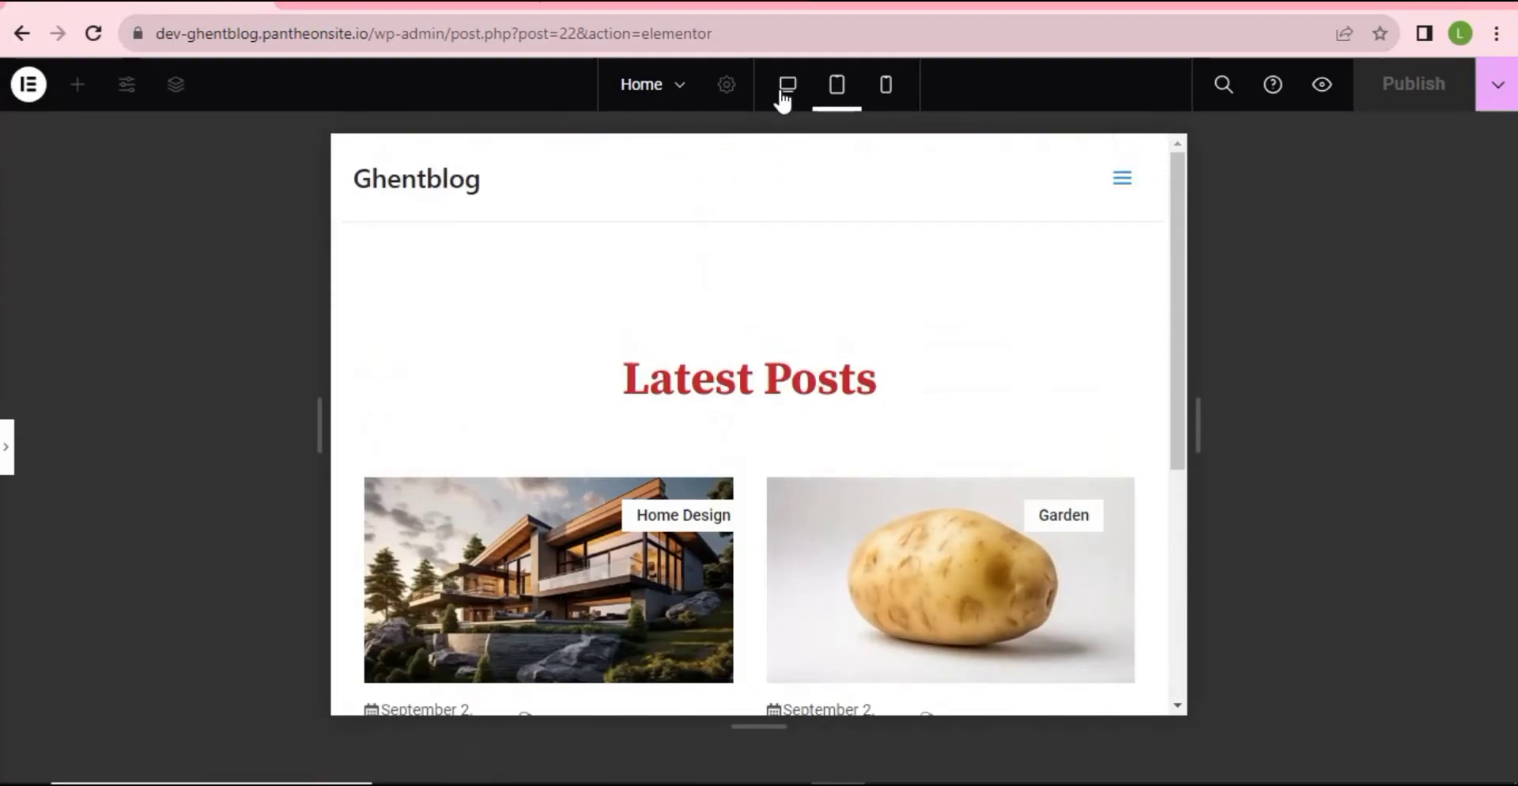
{"action": "left_click", "coordinate": [785, 93]}
{"action": "scroll", "coordinate": [704, 325], "scroll_direction": "down", "scroll_amount": 7}
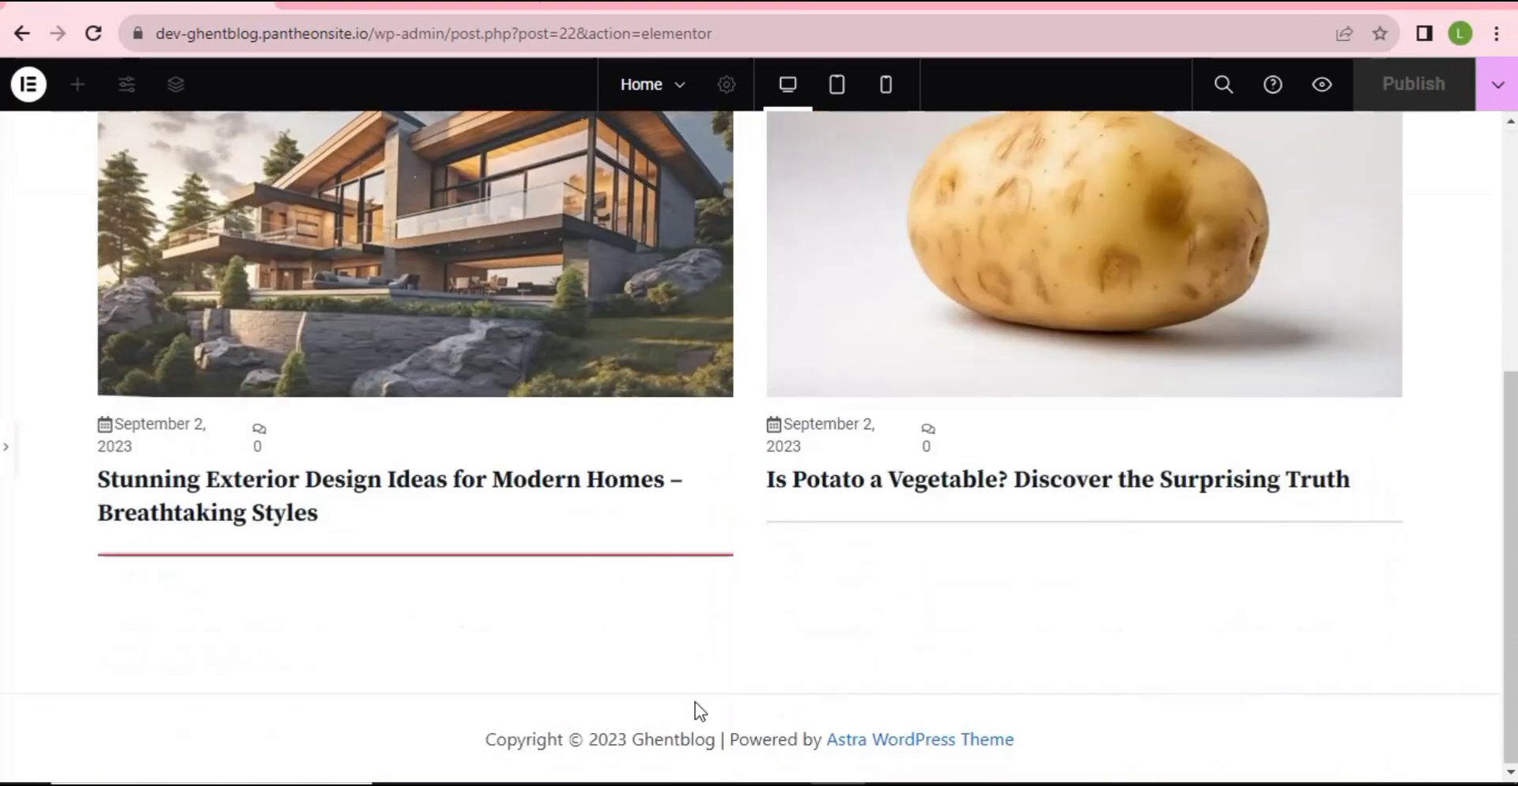
- Bring back the editing panel with the Blog Posts widget's settings
{"action": "left_click", "coordinate": [4, 459]}
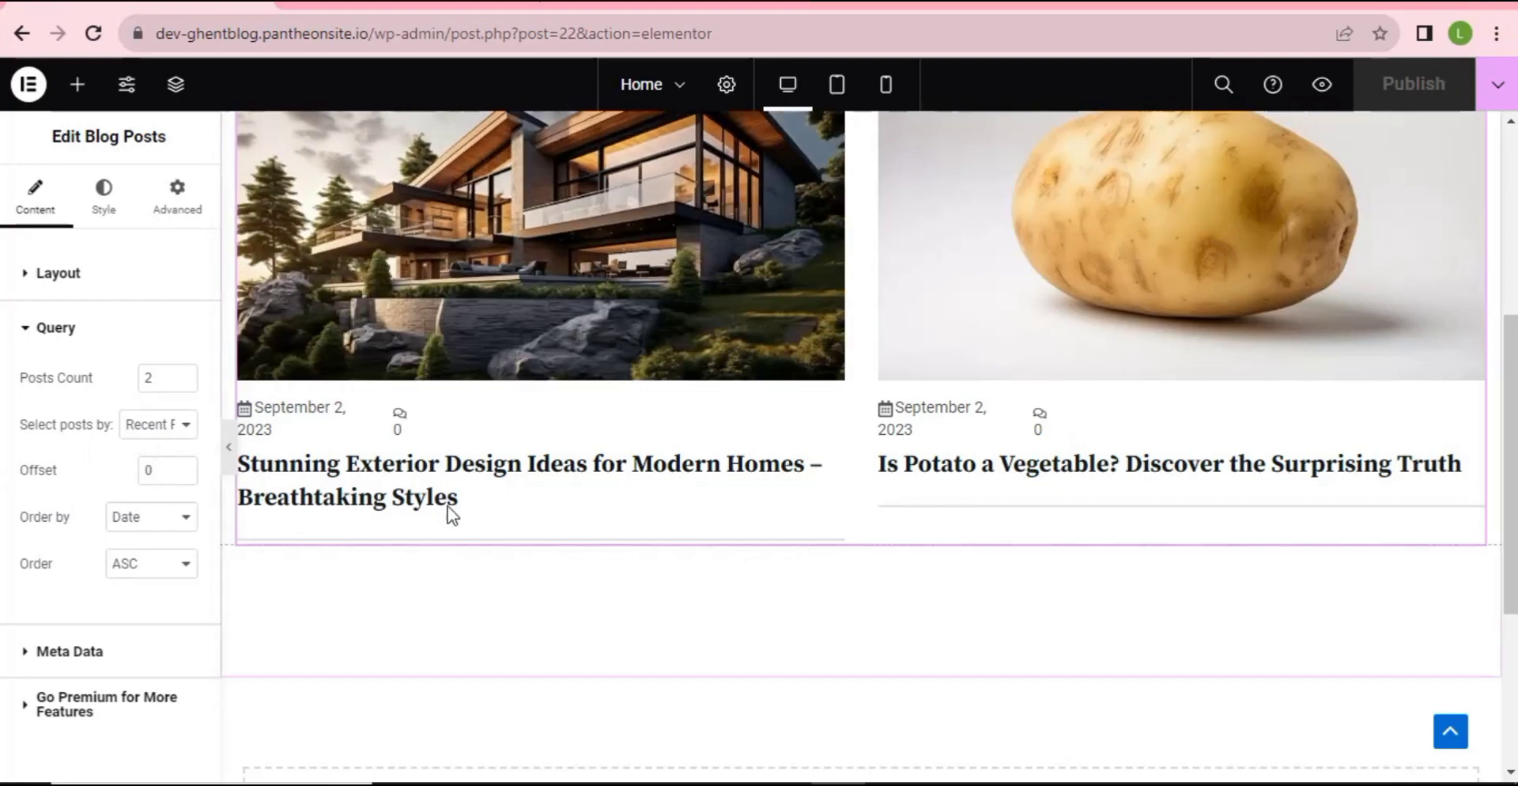
{"action": "scroll", "coordinate": [698, 549], "scroll_direction": "down", "scroll_amount": 2}
{"action": "scroll", "coordinate": [781, 581], "scroll_direction": "down", "scroll_amount": 3}
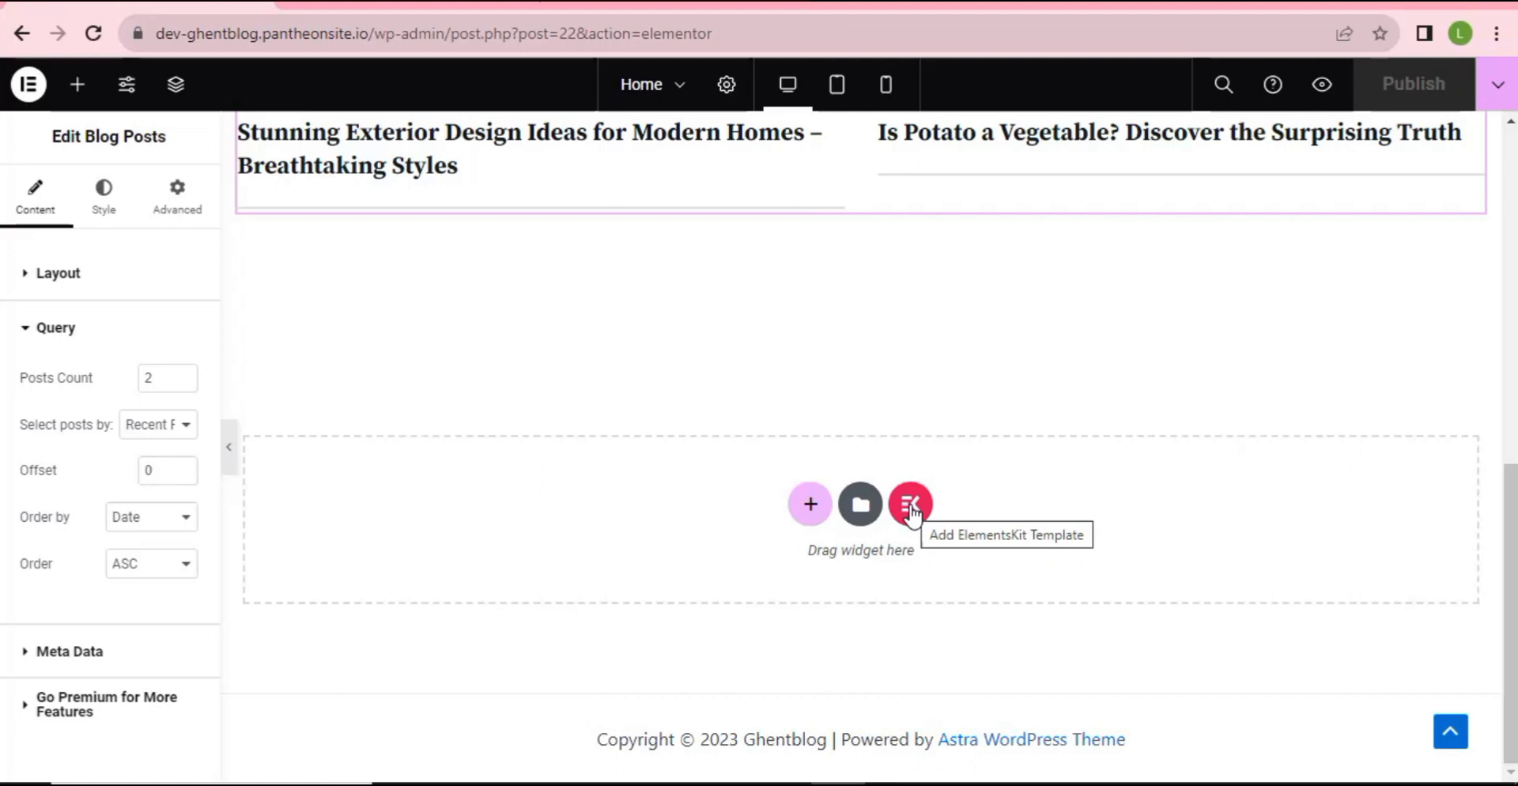
- Open ElementsKit's section library from the empty drop area and expand the Blog Posts category dropdown
{"action": "left_click", "coordinate": [911, 507]}
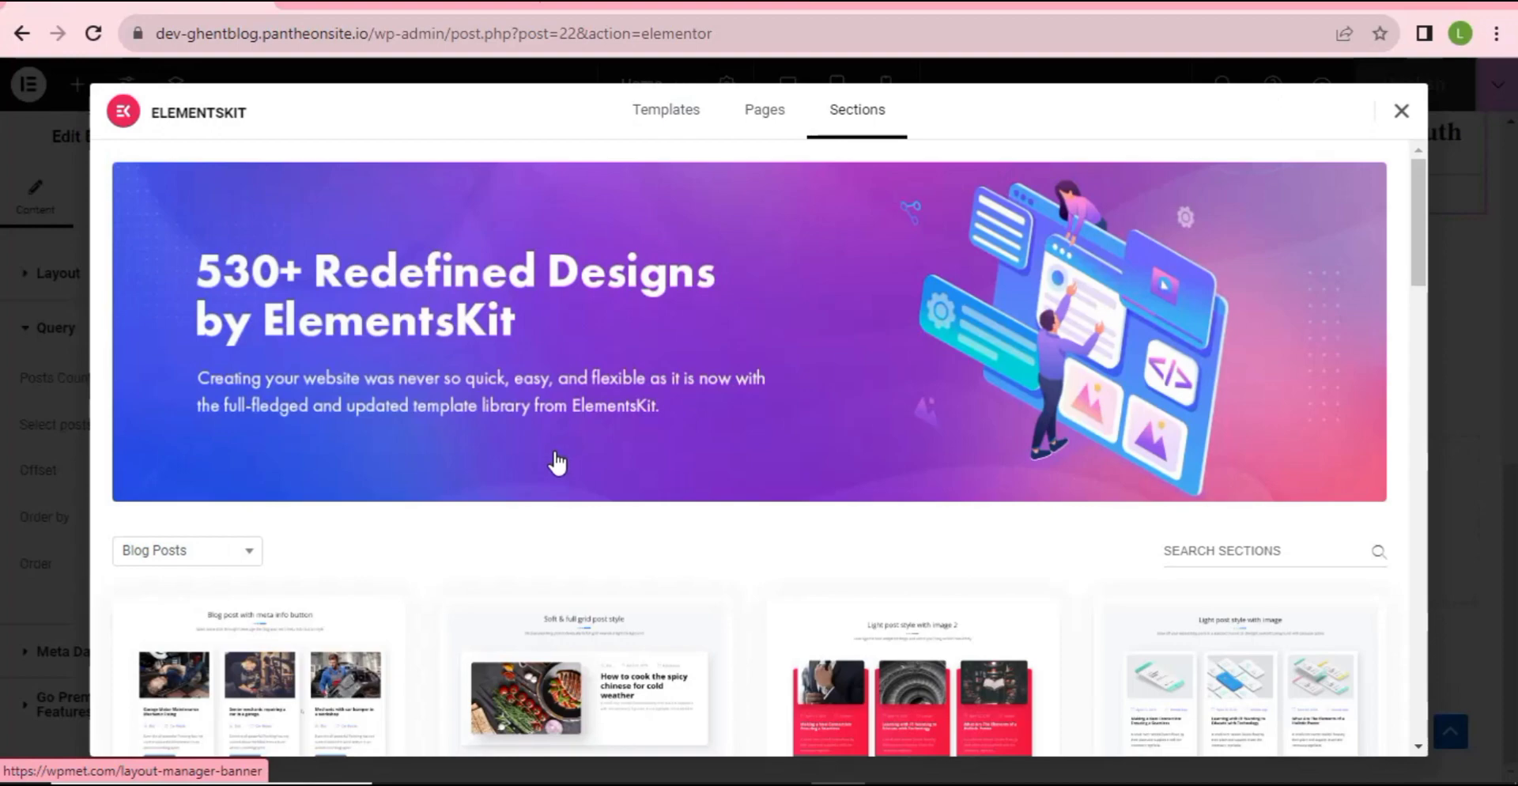
{"action": "scroll", "coordinate": [557, 463], "scroll_direction": "down", "scroll_amount": 6}
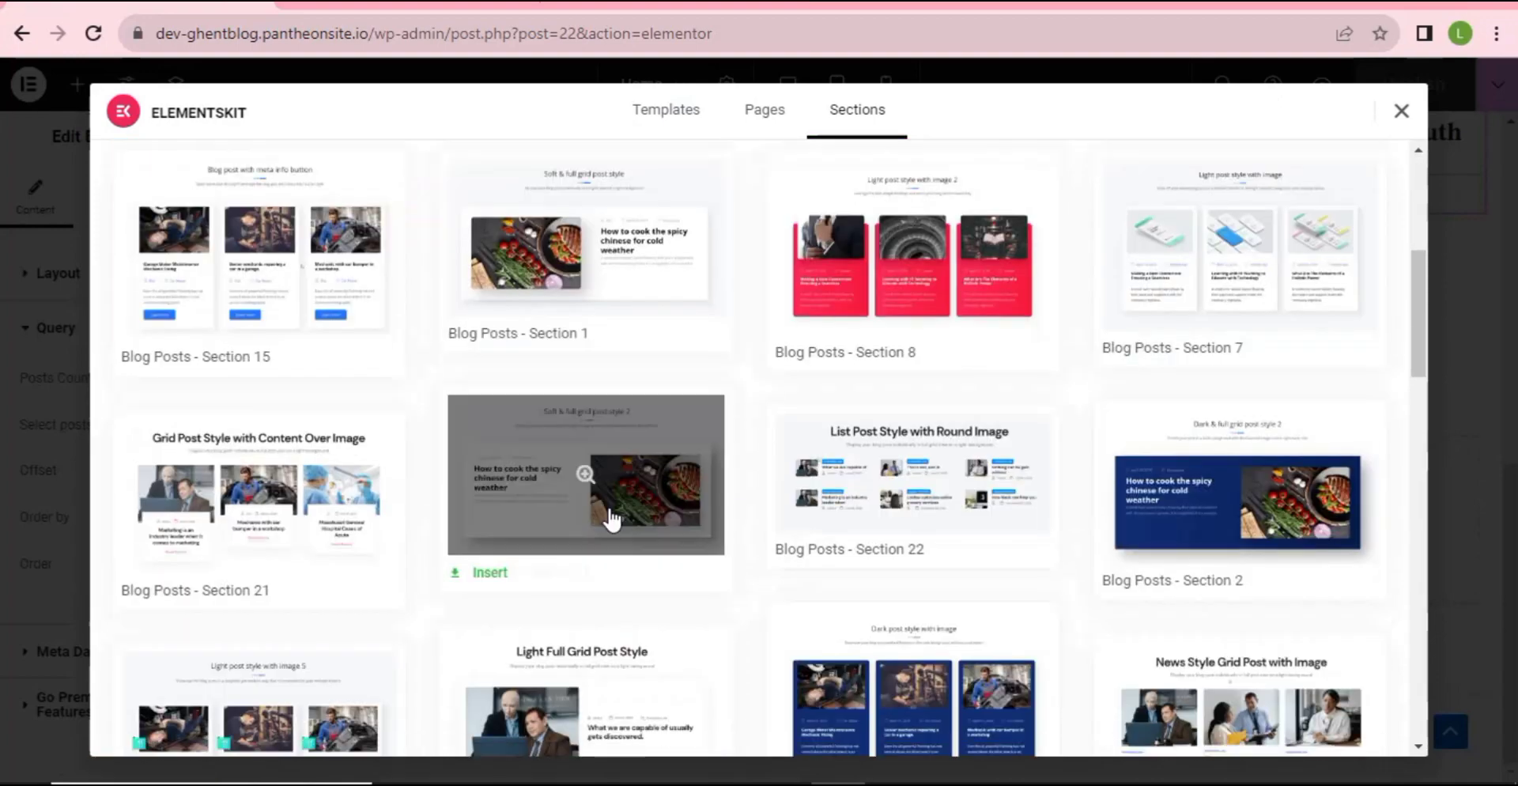
{"action": "scroll", "coordinate": [599, 526], "scroll_direction": "up", "scroll_amount": 2}
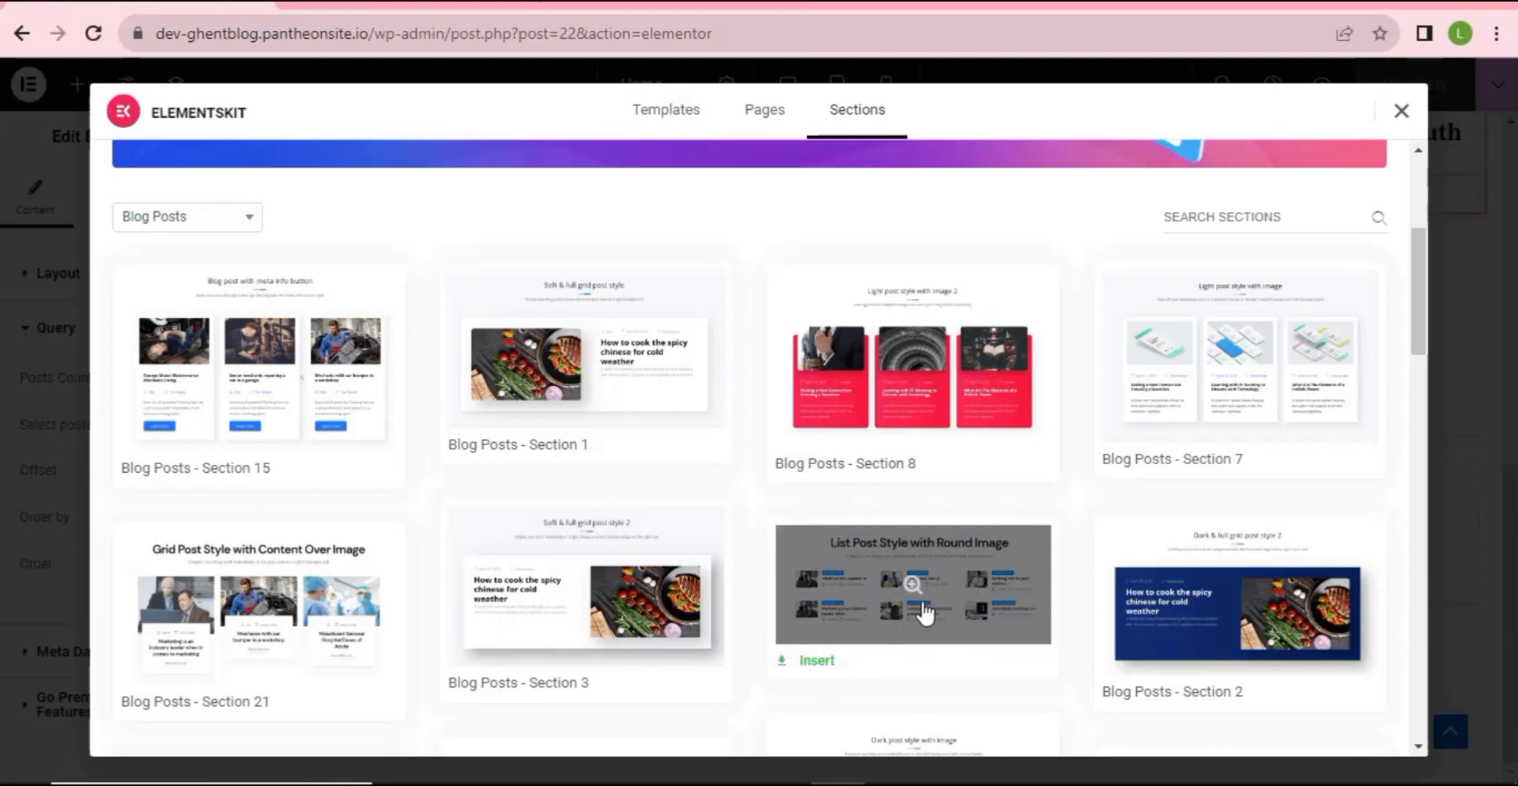
{"action": "scroll", "coordinate": [921, 608], "scroll_direction": "down", "scroll_amount": 2}
{"action": "scroll", "coordinate": [920, 599], "scroll_direction": "down", "scroll_amount": 2}
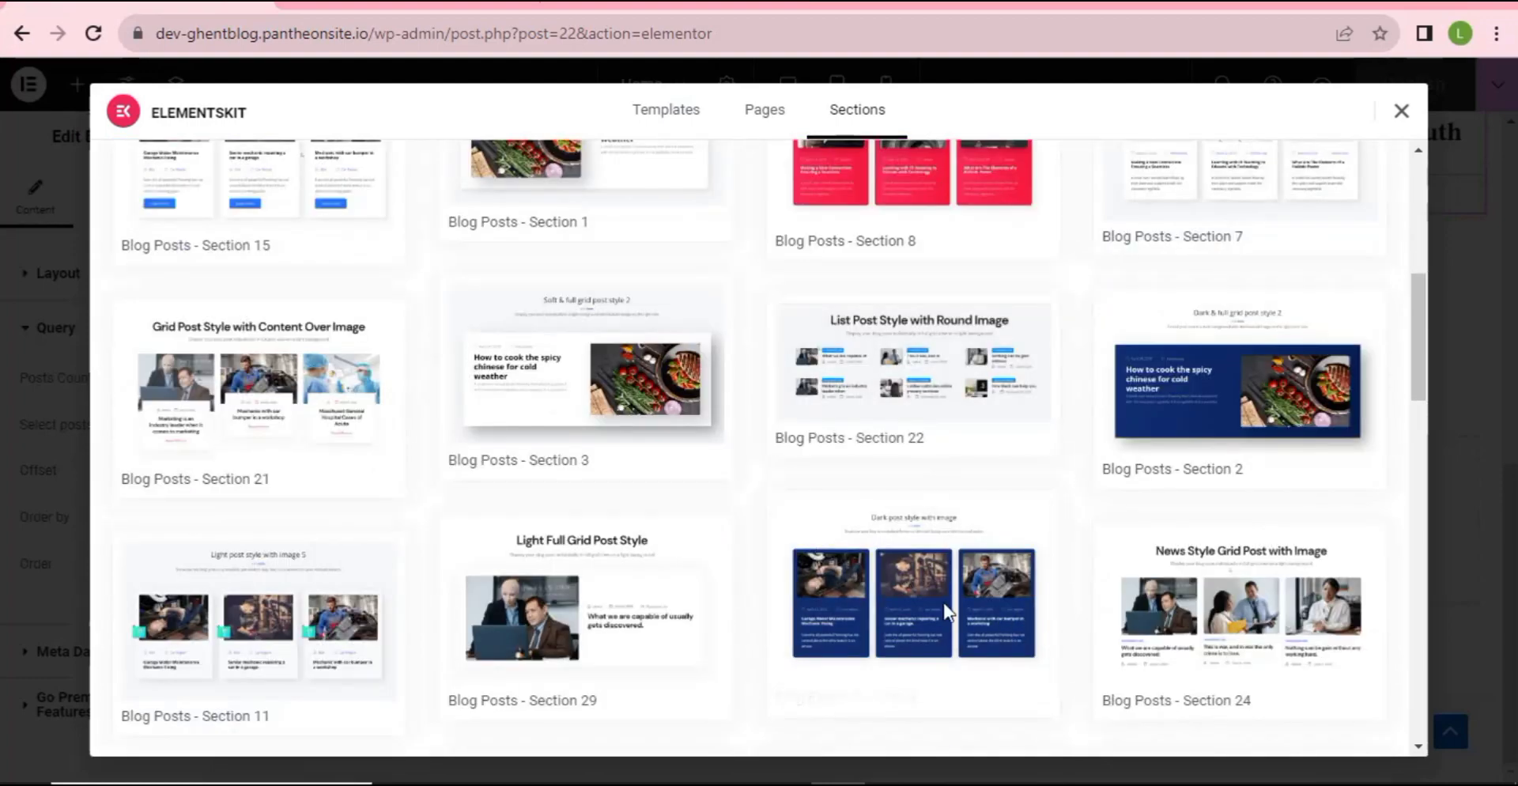
{"action": "scroll", "coordinate": [933, 595], "scroll_direction": "down", "scroll_amount": 6}
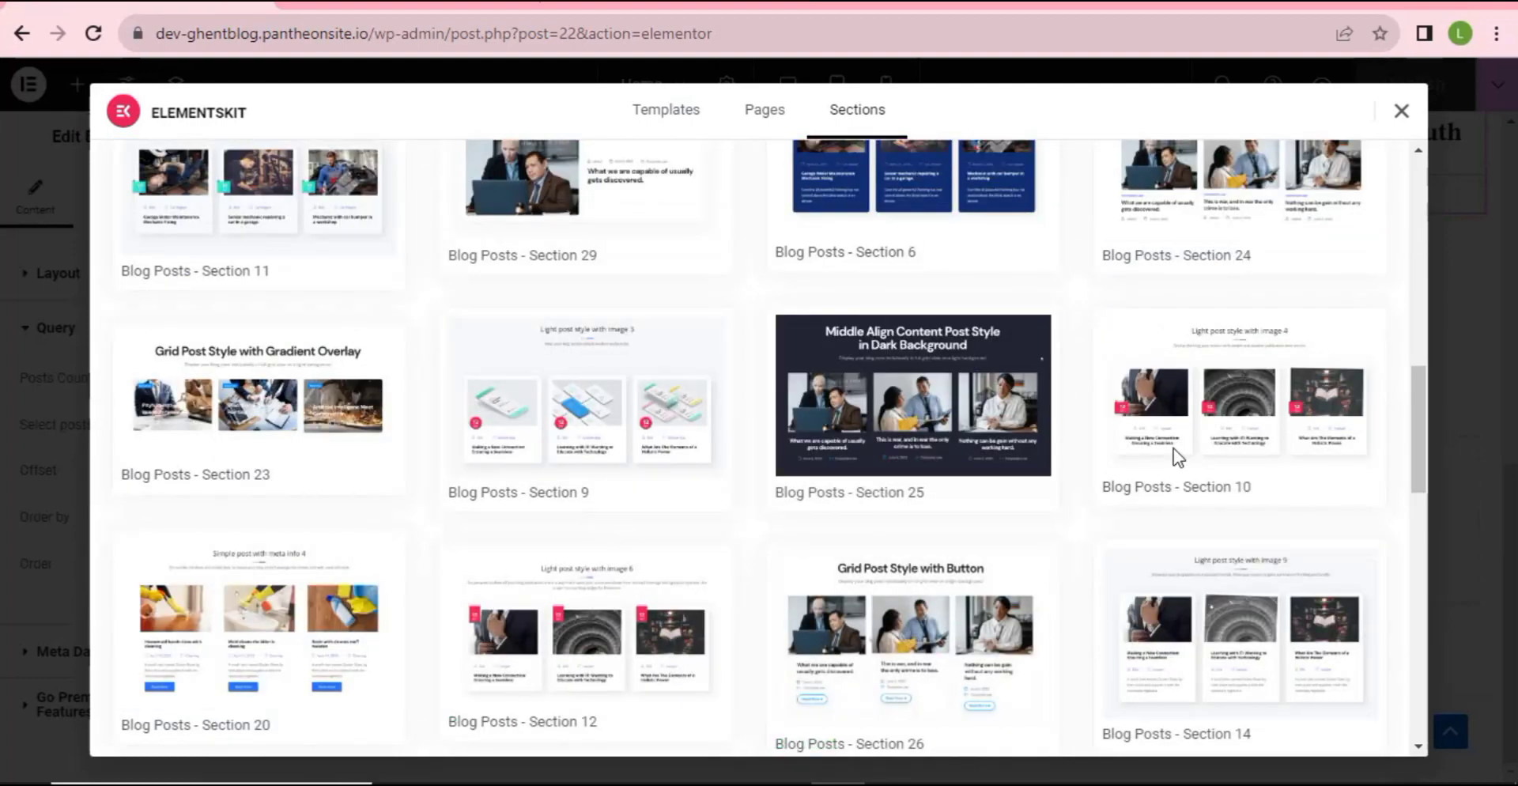
{"action": "scroll", "coordinate": [657, 546], "scroll_direction": "down", "scroll_amount": 8}
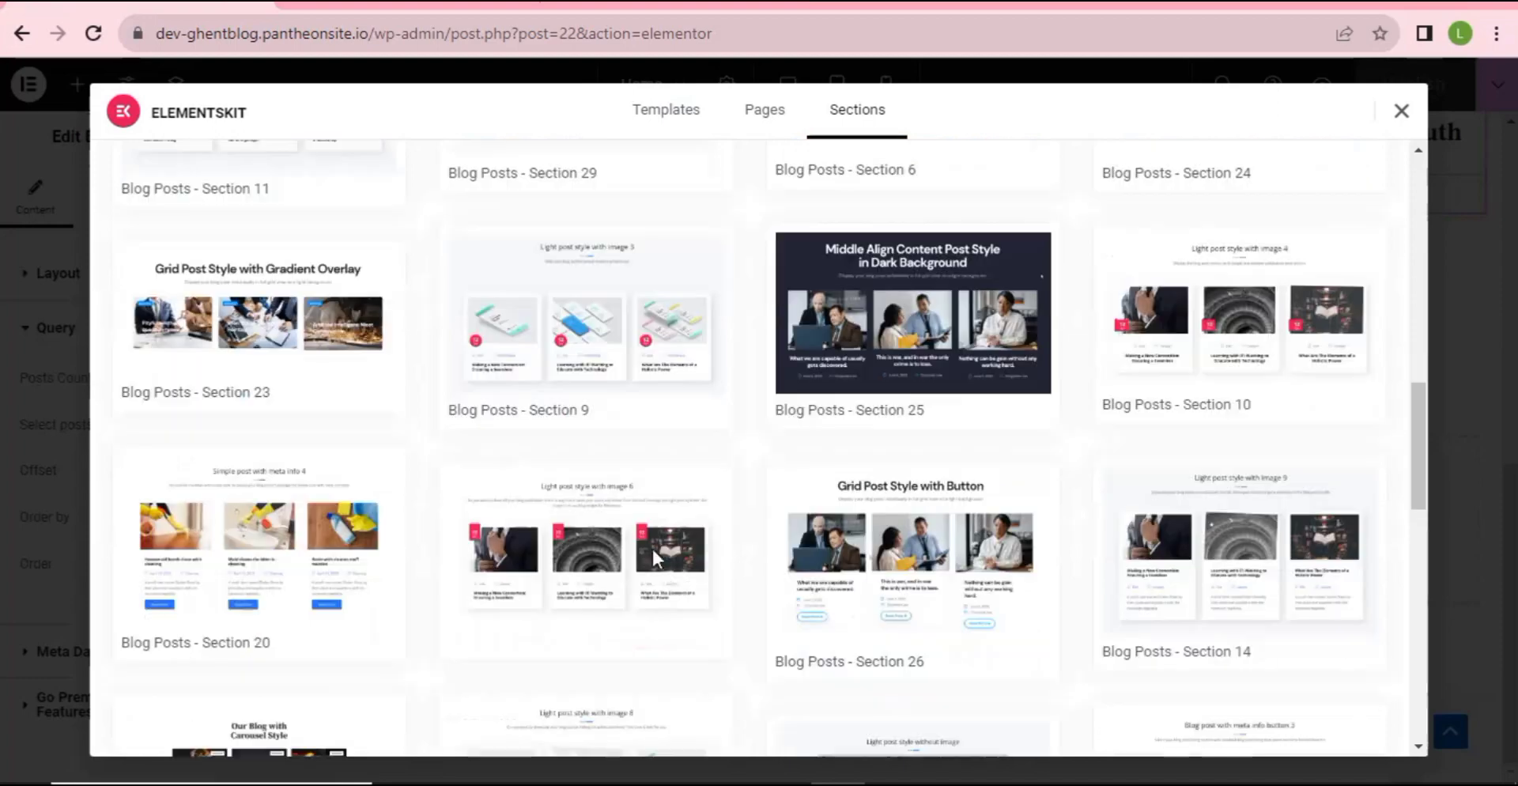
{"action": "scroll", "coordinate": [630, 589], "scroll_direction": "down", "scroll_amount": 5}
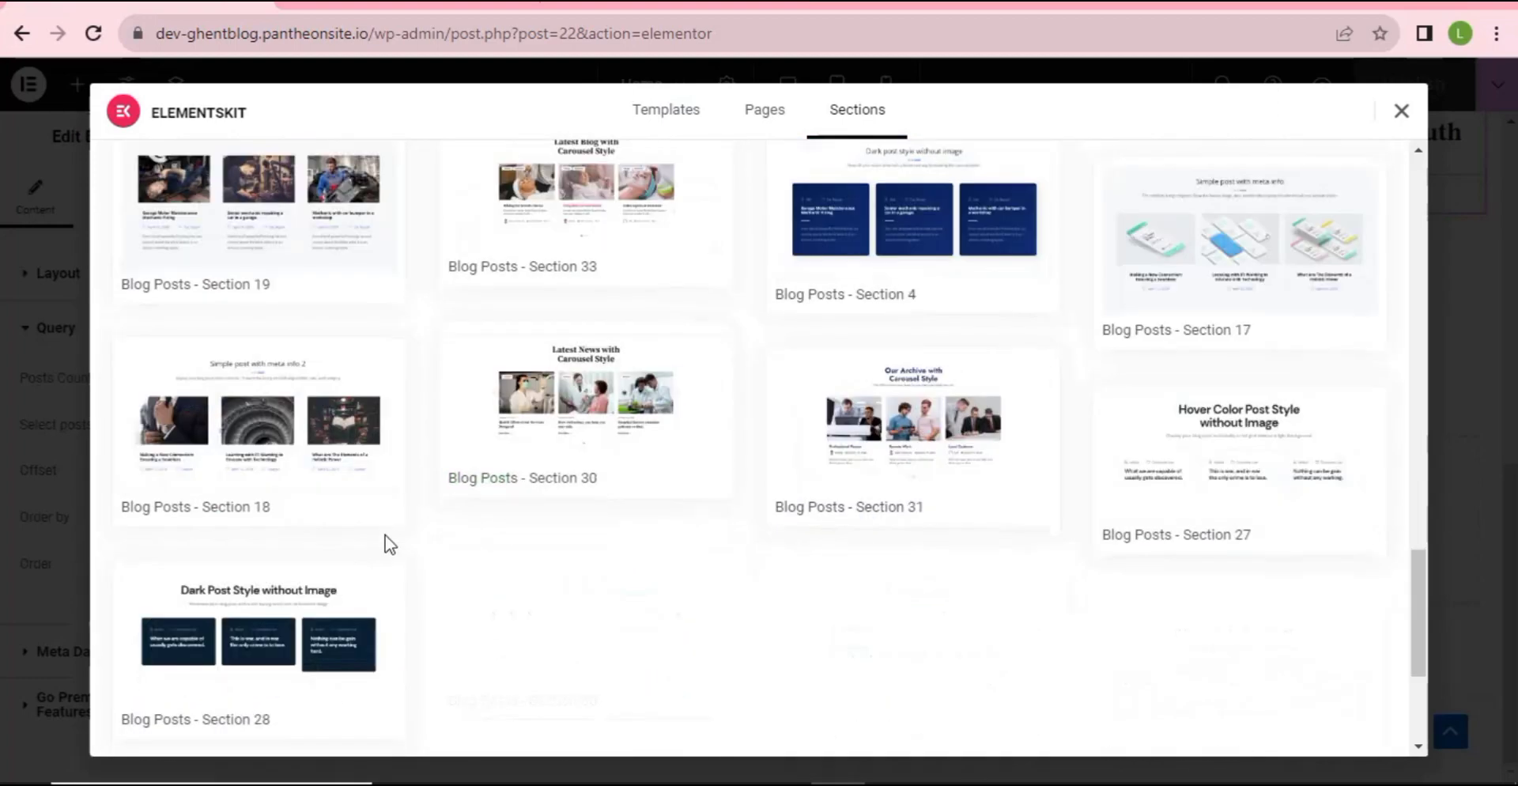
{"action": "scroll", "coordinate": [431, 535], "scroll_direction": "up", "scroll_amount": 20}
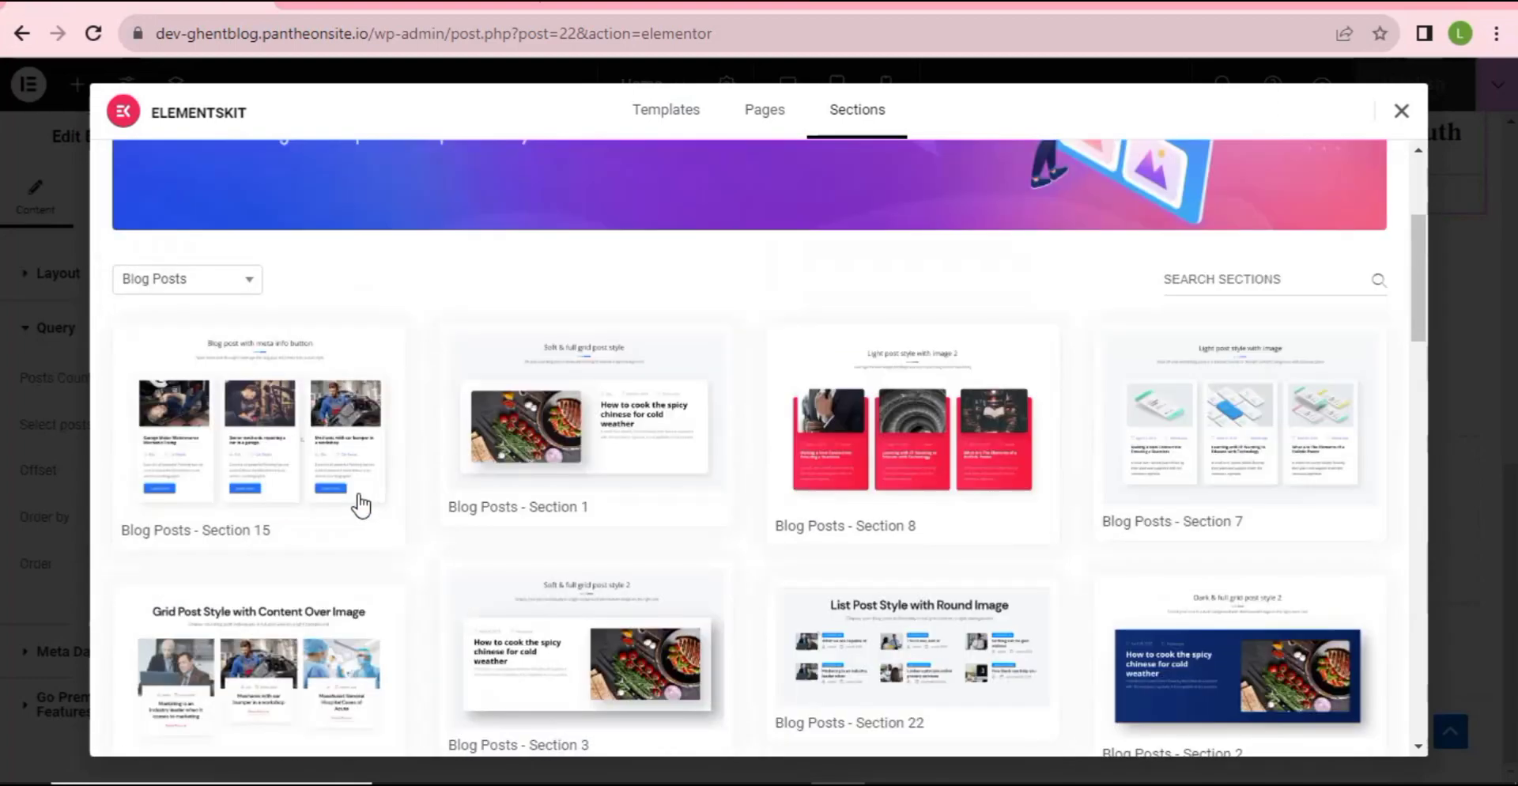
{"action": "scroll", "coordinate": [361, 504], "scroll_direction": "up", "scroll_amount": 4}
{"action": "left_click", "coordinate": [237, 551]}
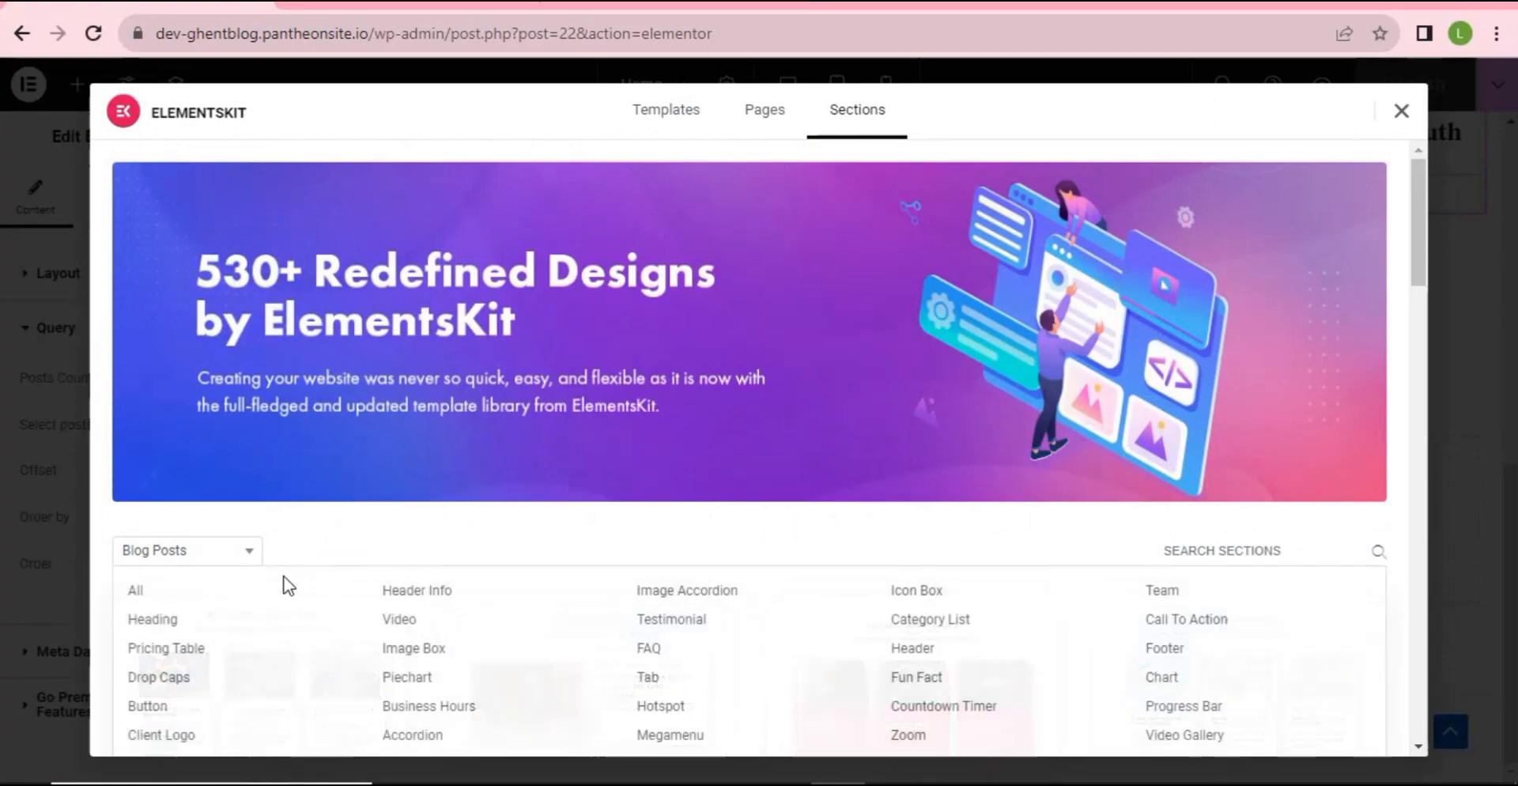
{"action": "scroll", "coordinate": [170, 556], "scroll_direction": "down", "scroll_amount": 3}
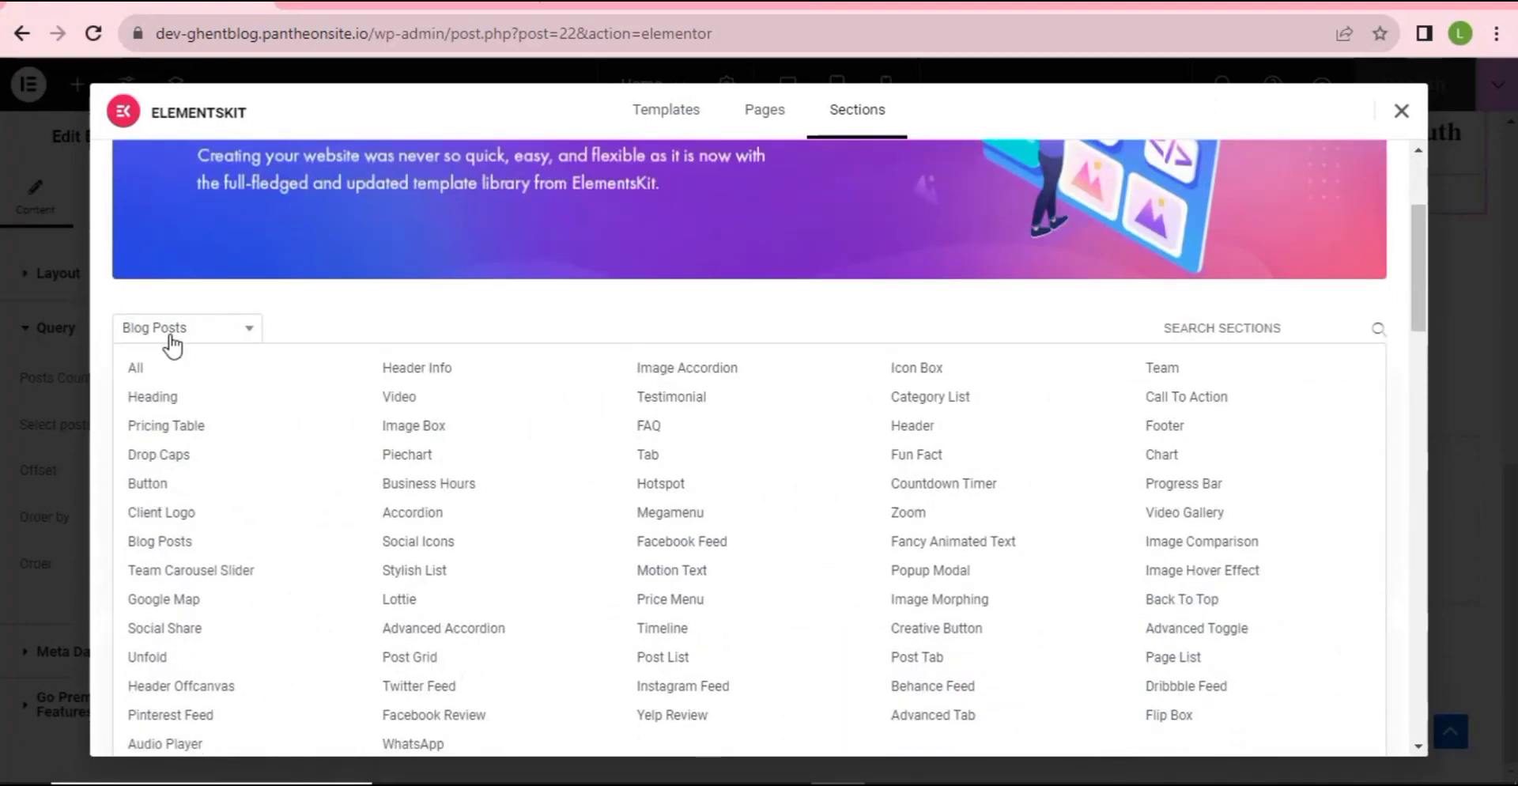
- Filter sections to Post Grid, preview Three Grid Style, and insert it below Latest Posts
{"action": "left_click", "coordinate": [406, 661]}
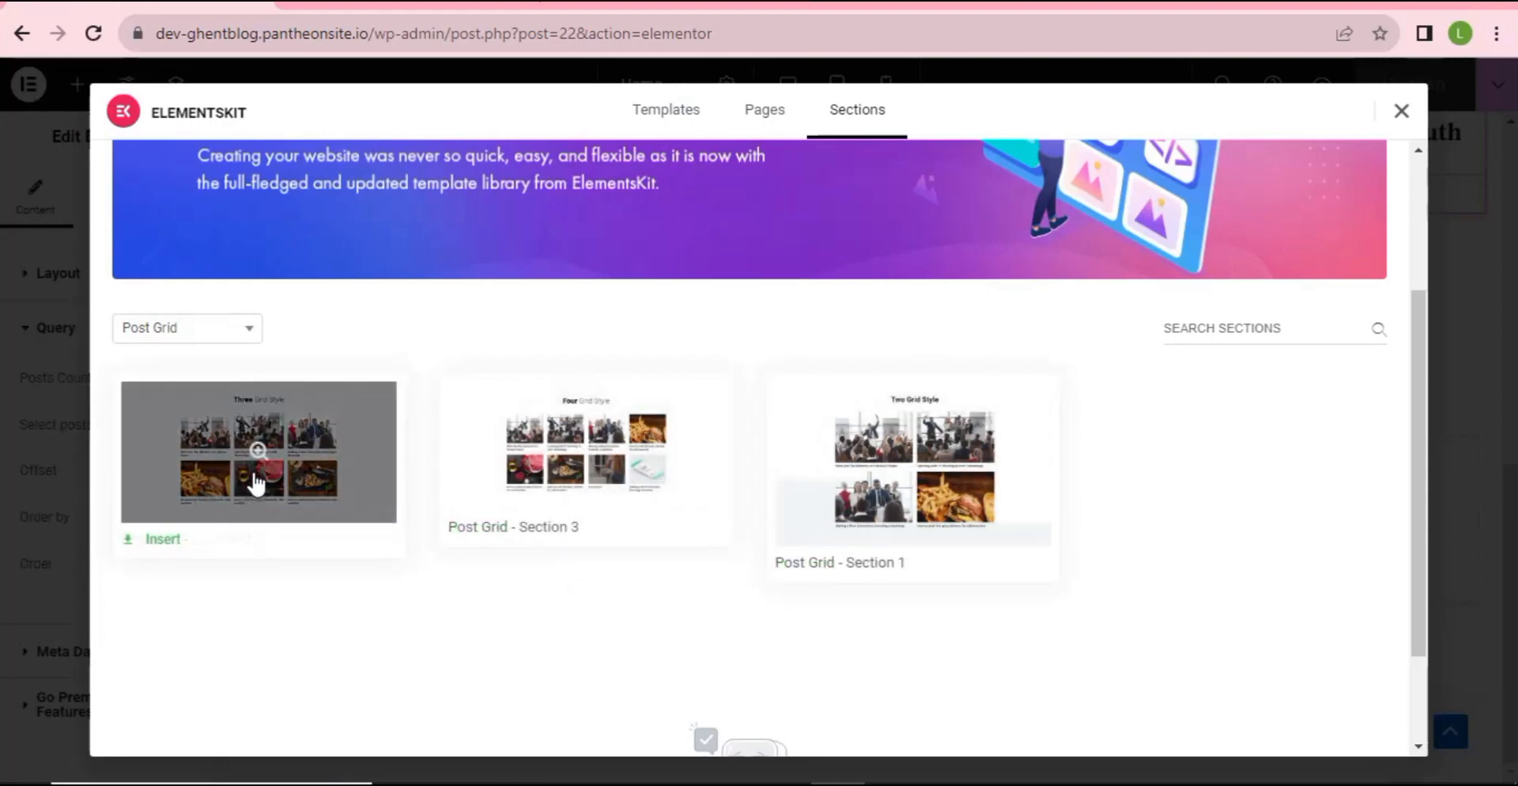
{"action": "left_click", "coordinate": [311, 475]}
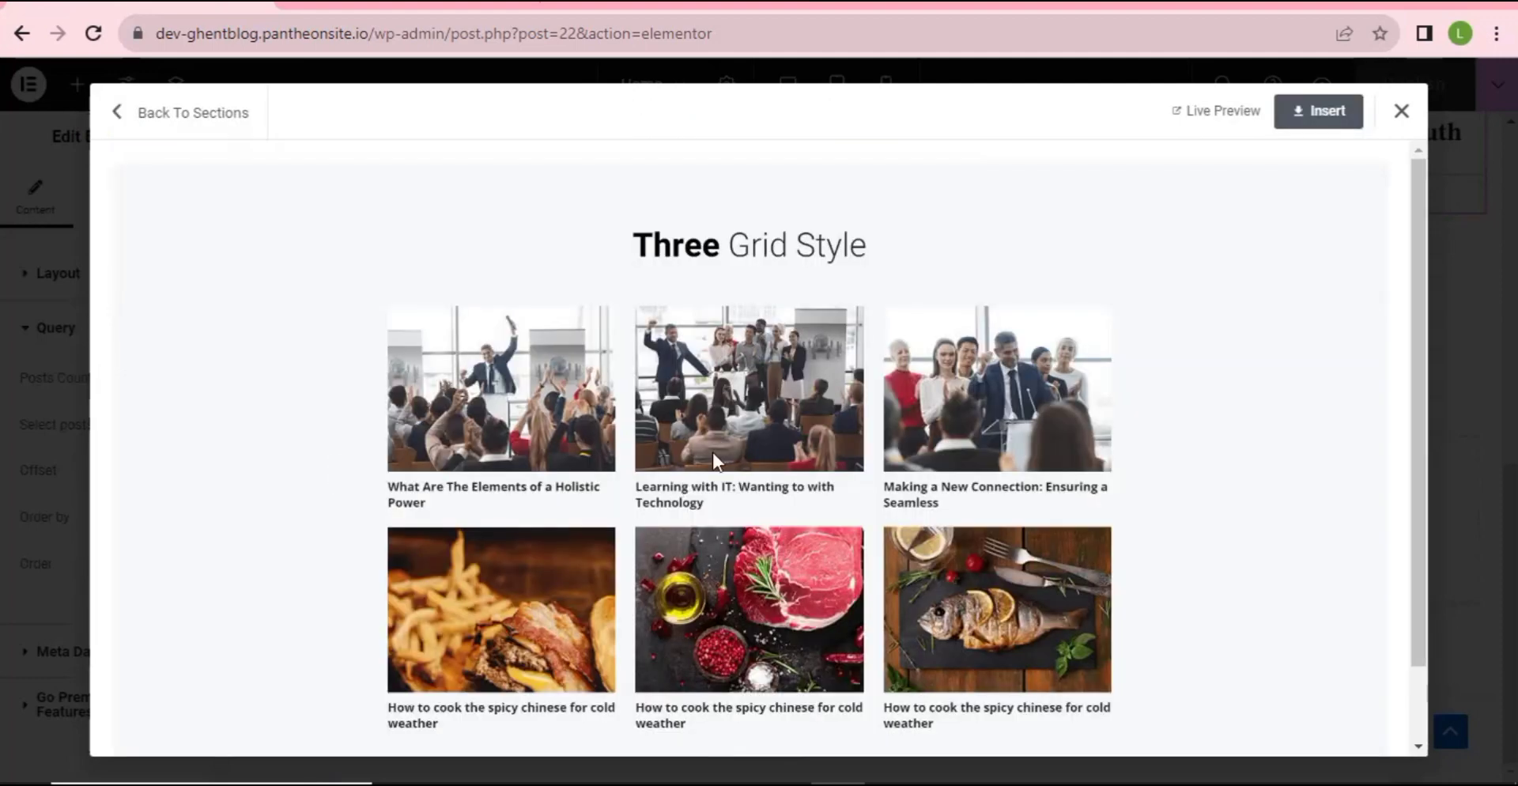
{"action": "scroll", "coordinate": [714, 461], "scroll_direction": "down", "scroll_amount": 1}
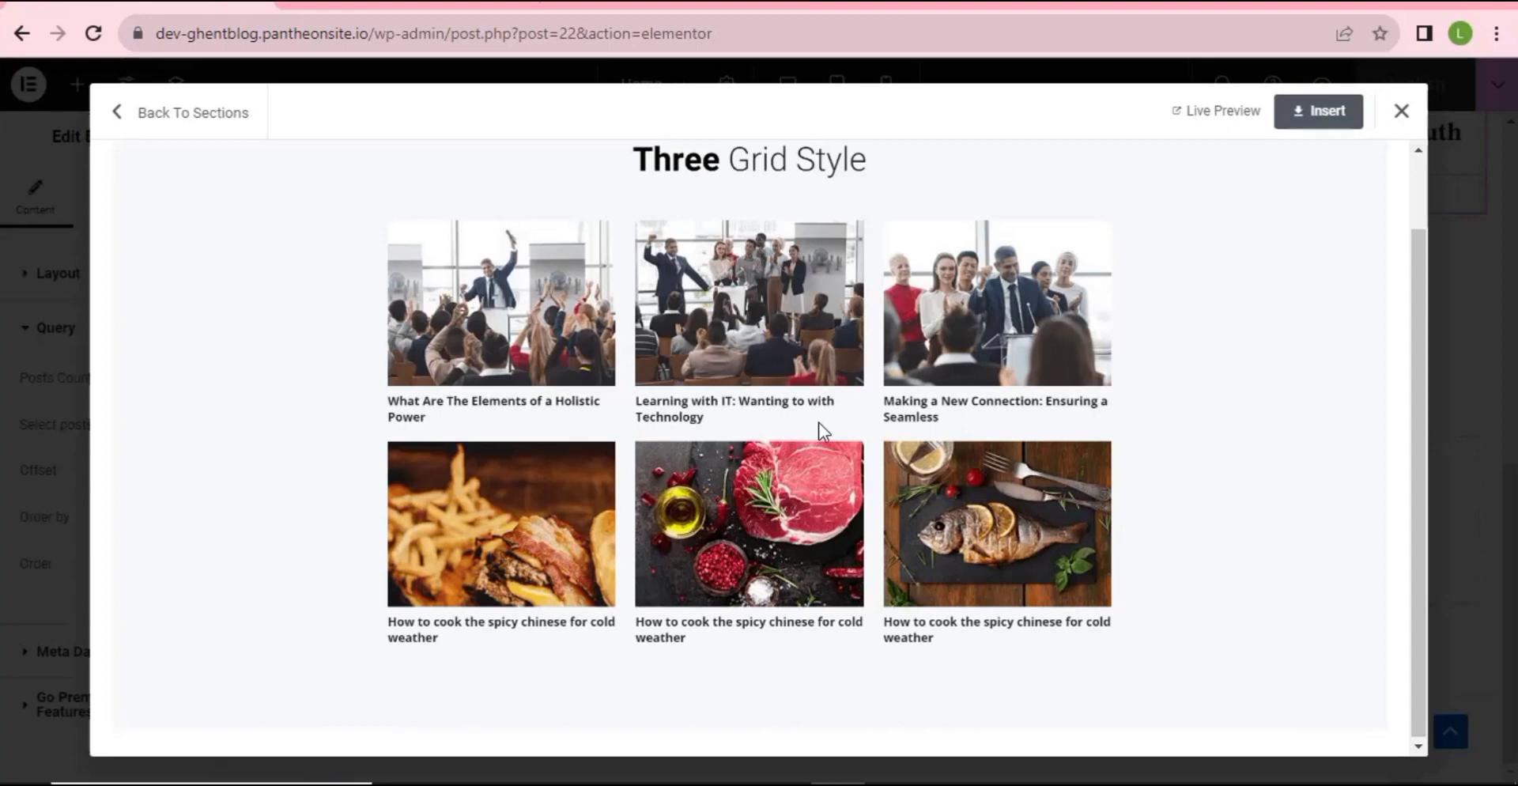
{"action": "scroll", "coordinate": [820, 431], "scroll_direction": "up", "scroll_amount": 1}
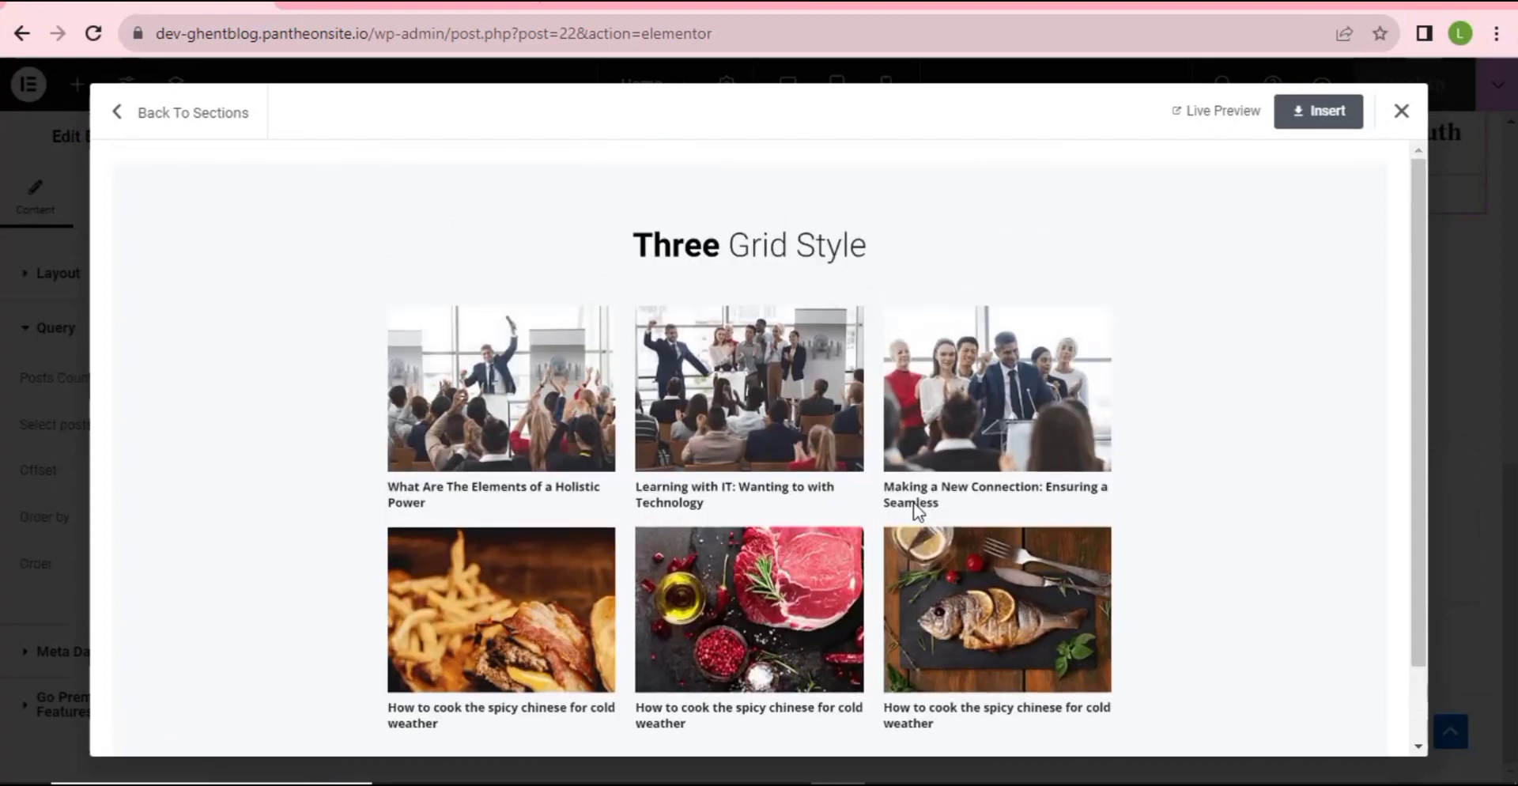
{"action": "left_click", "coordinate": [1322, 118]}
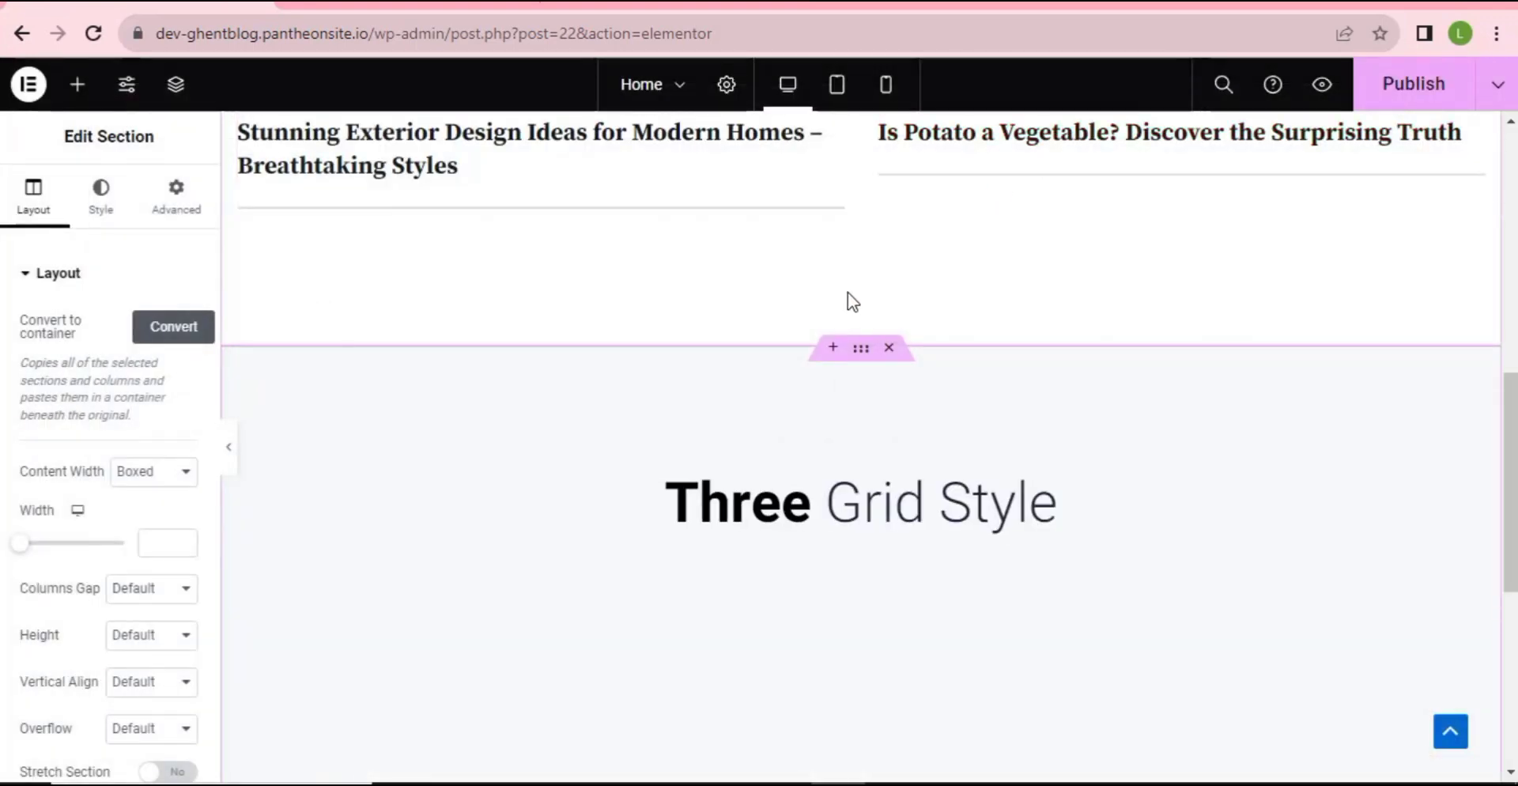
{"action": "scroll", "coordinate": [806, 353], "scroll_direction": "down", "scroll_amount": 4}
{"action": "scroll", "coordinate": [806, 353], "scroll_direction": "up", "scroll_amount": 3}
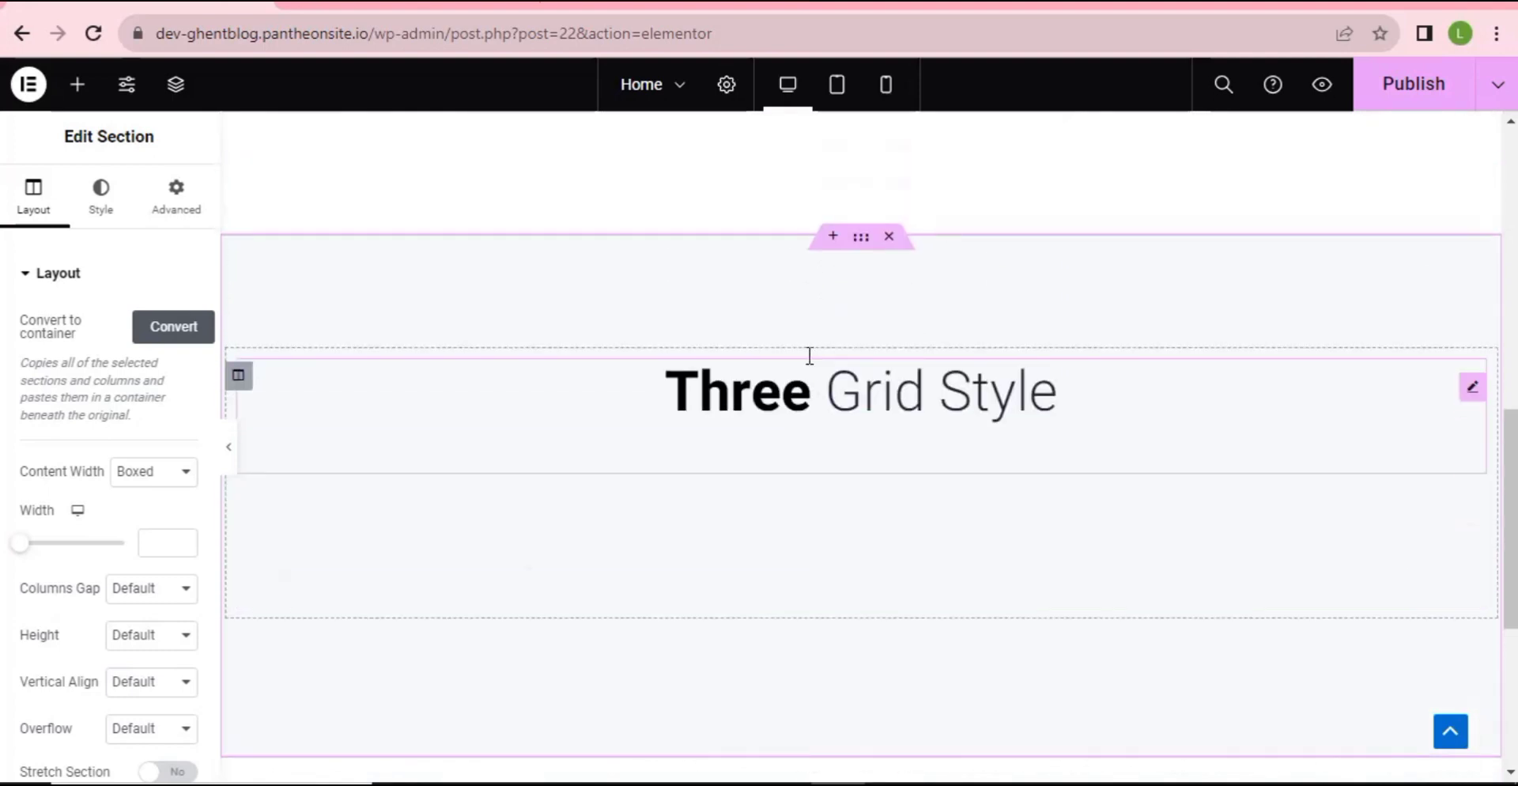
- Replace the Three Grid Style heading title with 'More Reading'
{"action": "left_click", "coordinate": [891, 395]}
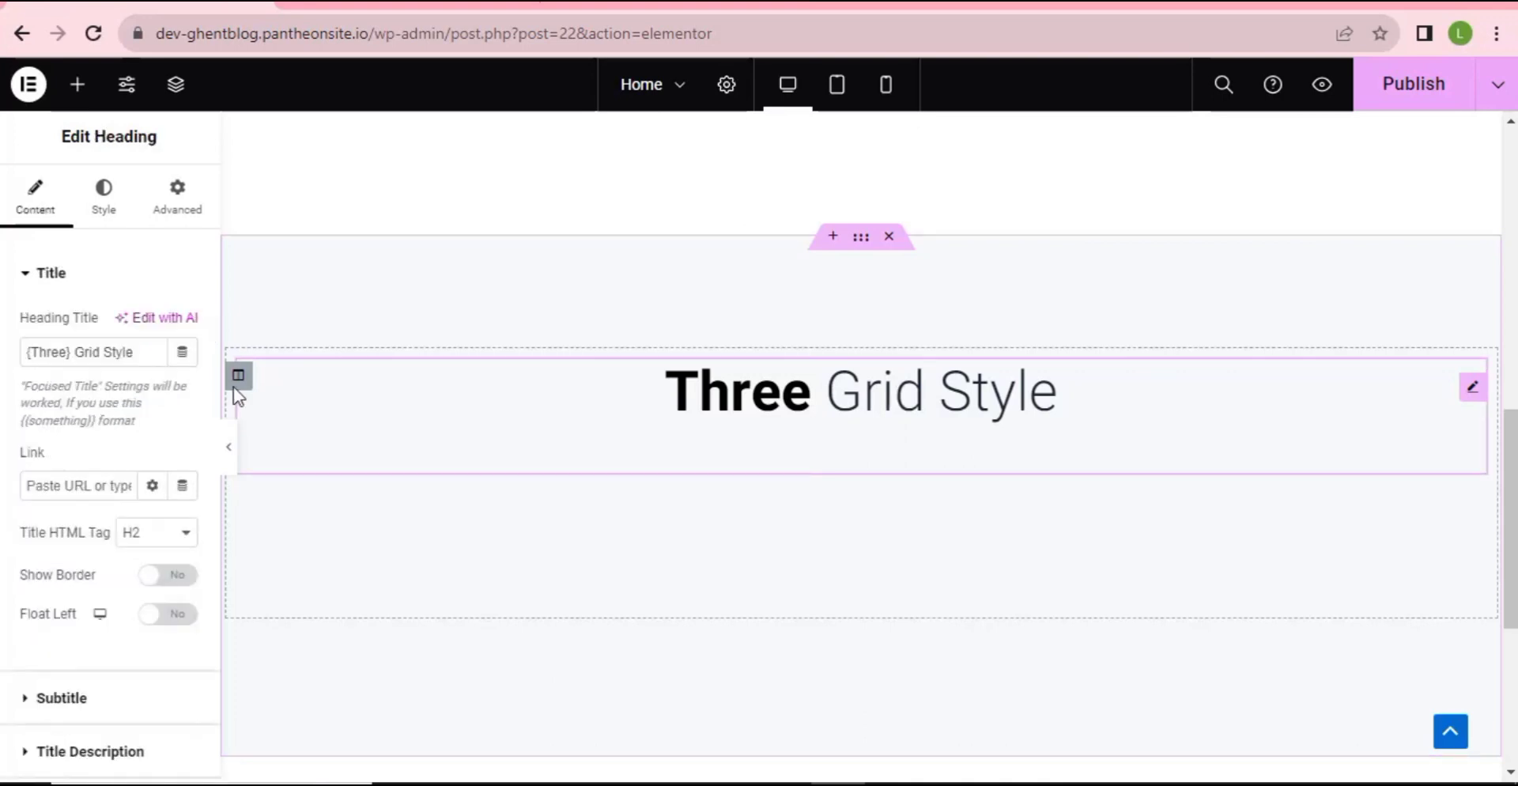
{"action": "left_click_drag", "start_coordinate": [140, 352], "coordinate": [3, 360]}
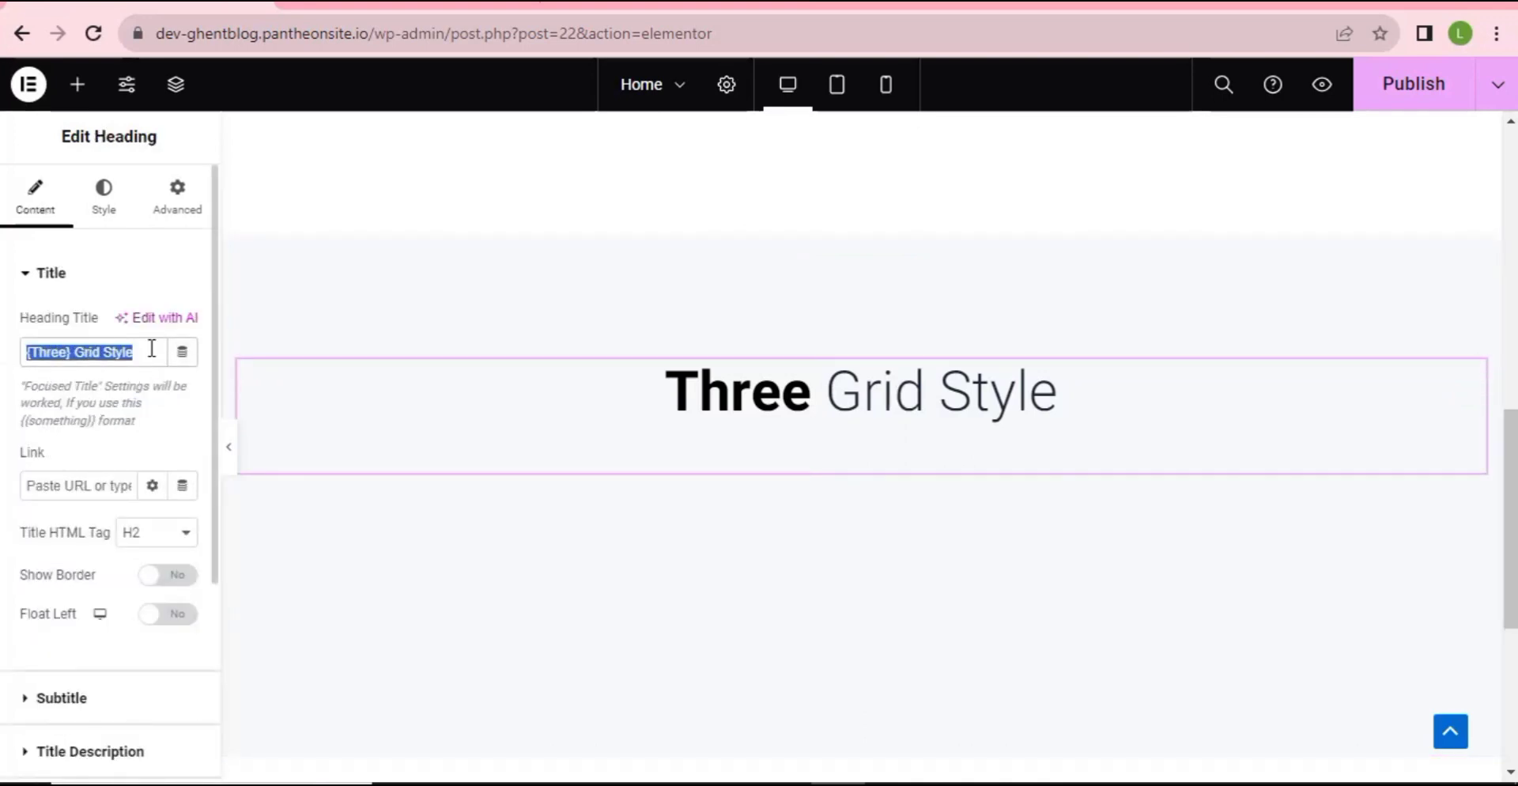
{"action": "type", "text": "M"}
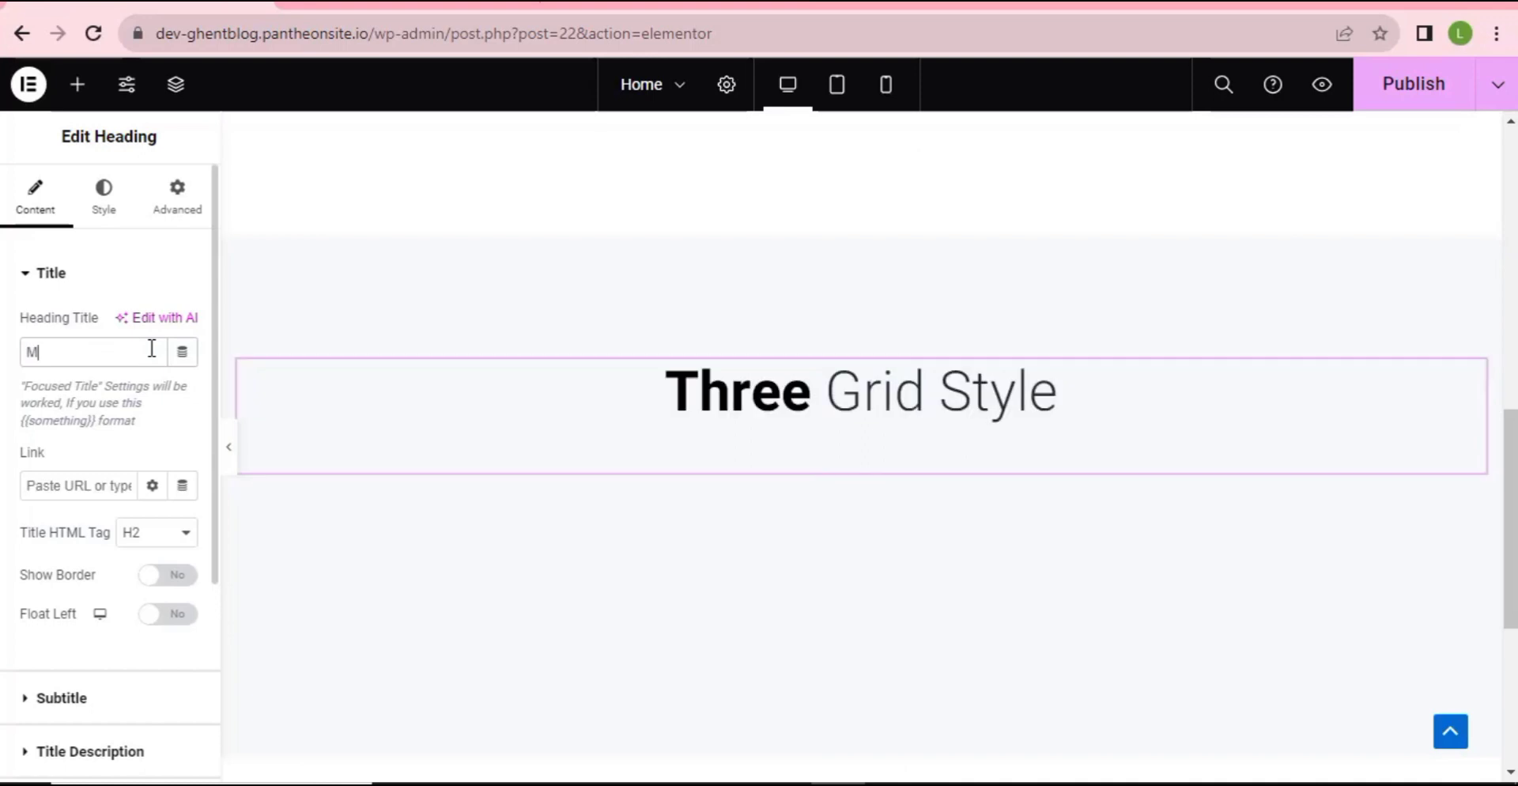
{"action": "type", "text": "ore "}
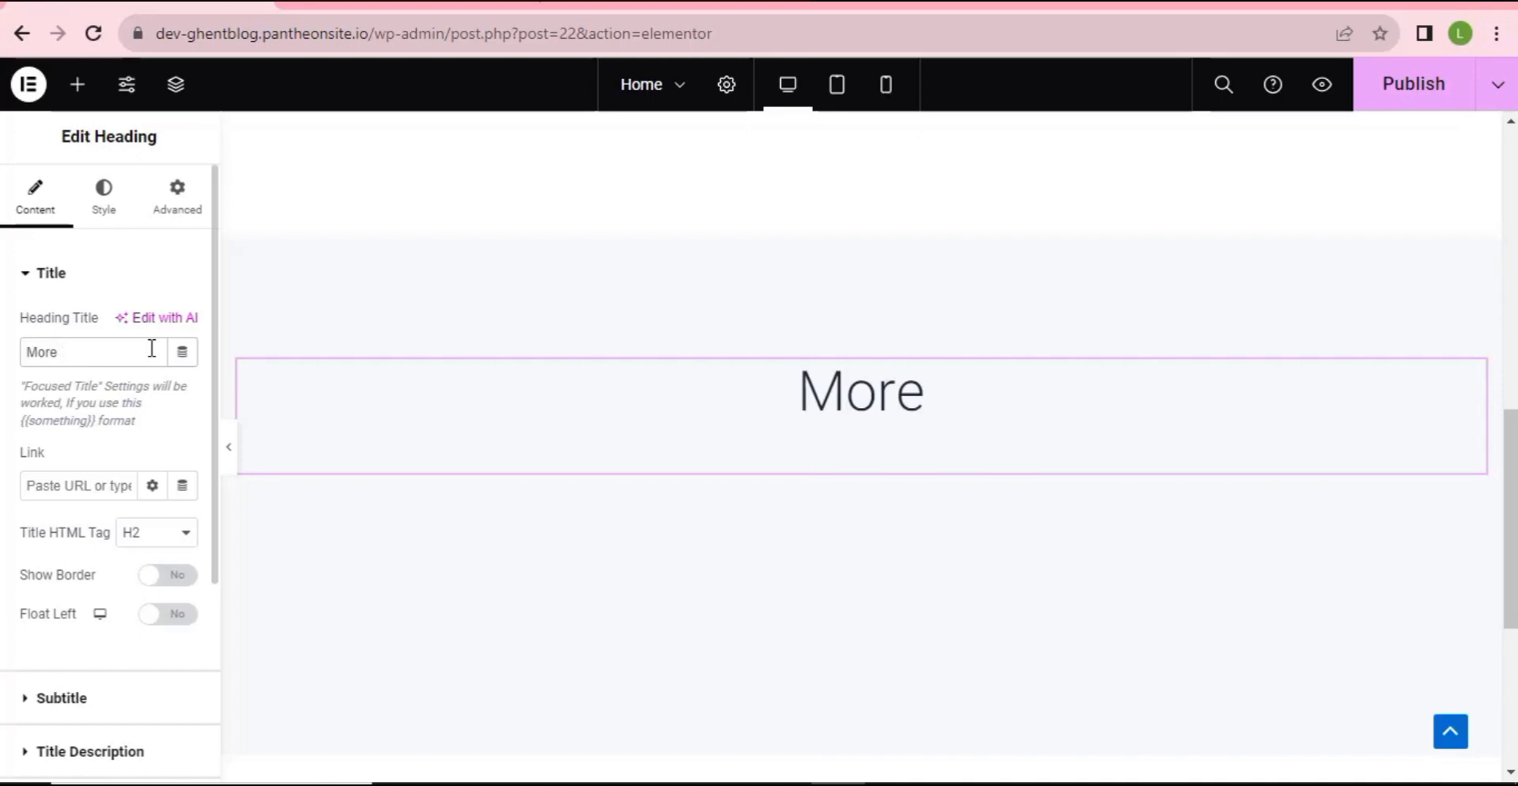
{"action": "type", "text": "R"}
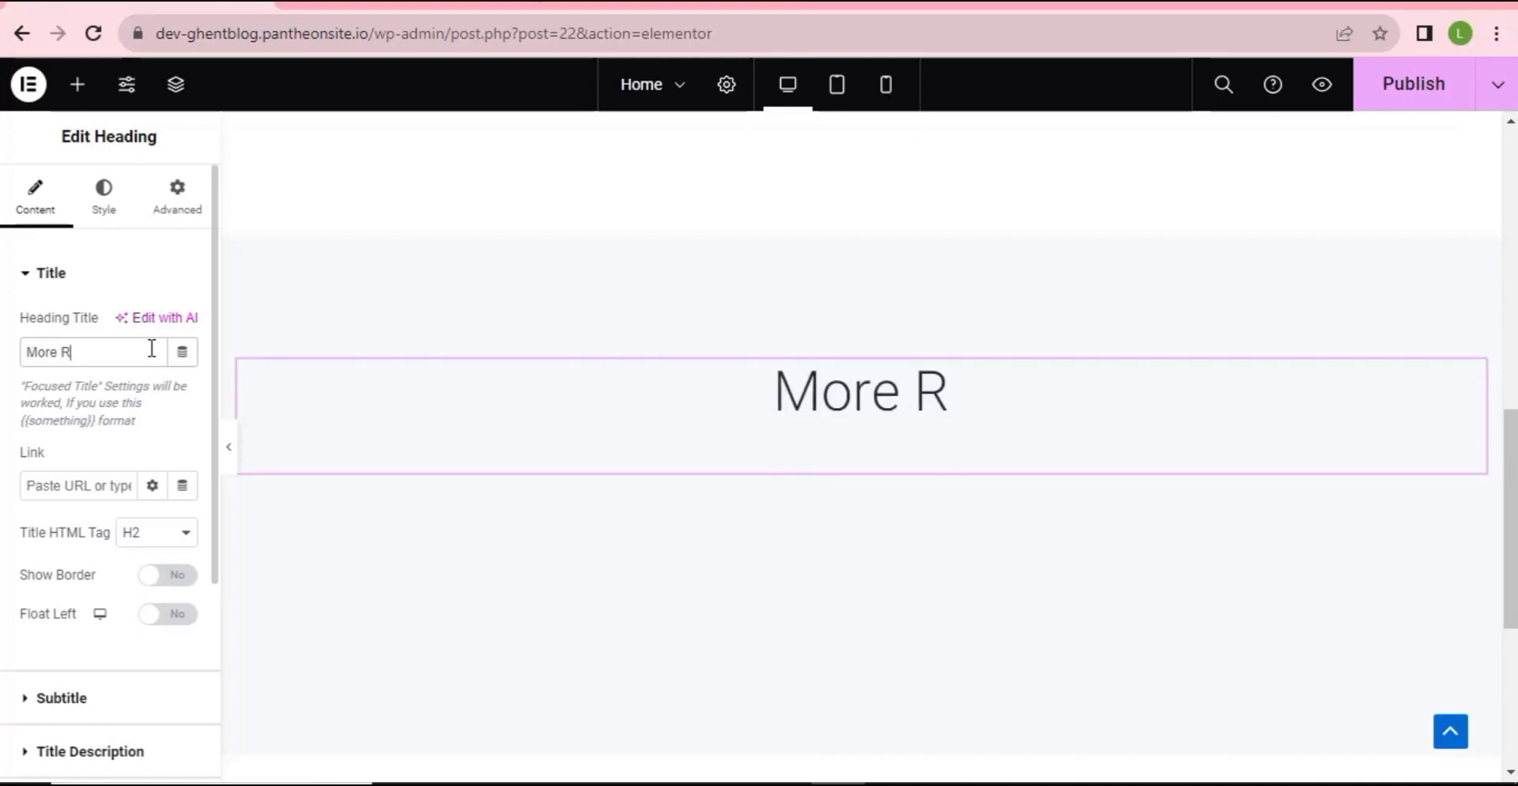
{"action": "type", "text": "eadi"}
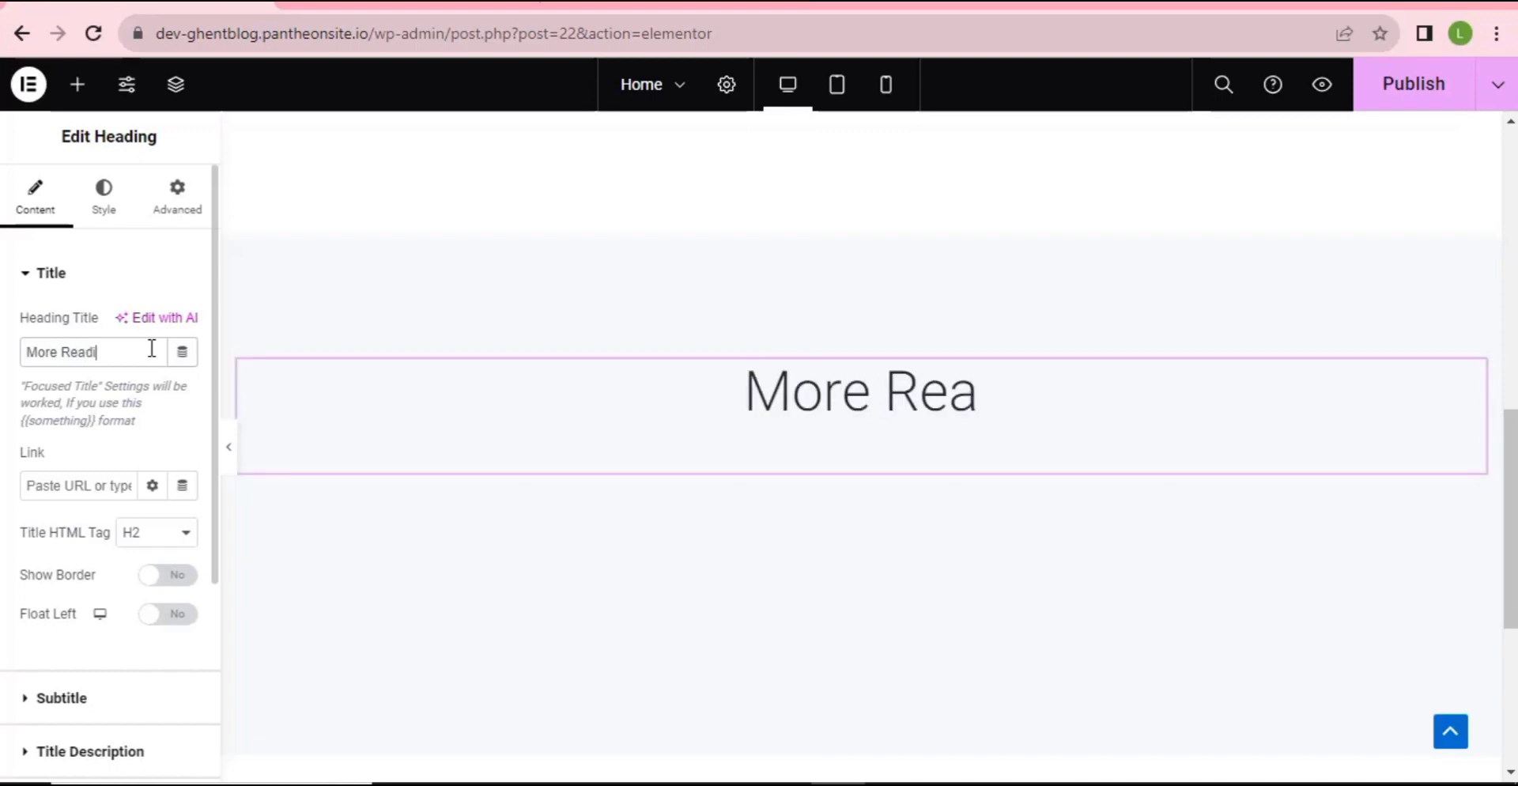
{"action": "type", "text": "ng"}
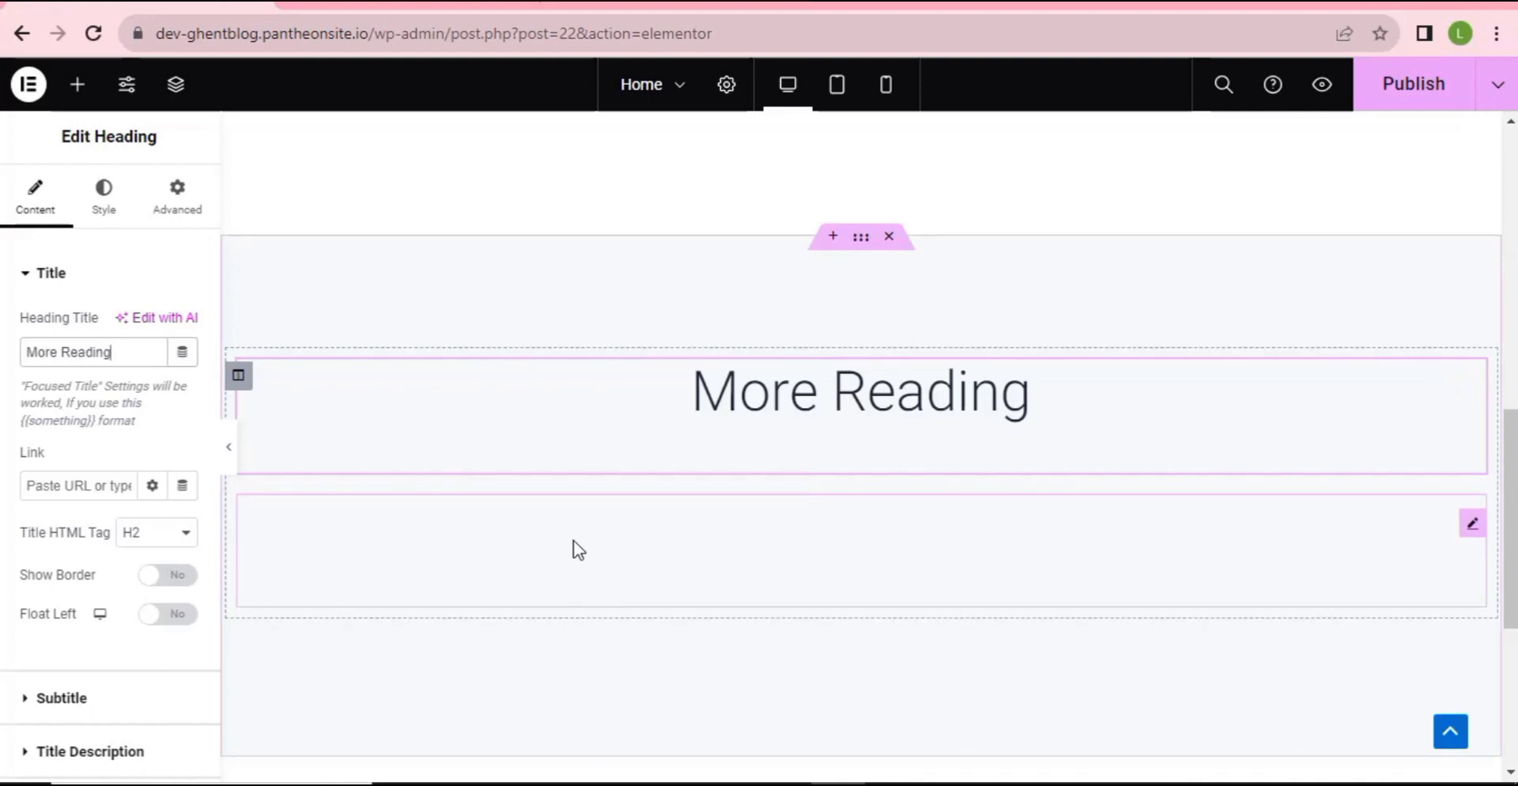
- Set the post grid to show 3 posts and increase its fixed height
{"action": "left_click", "coordinate": [573, 543]}
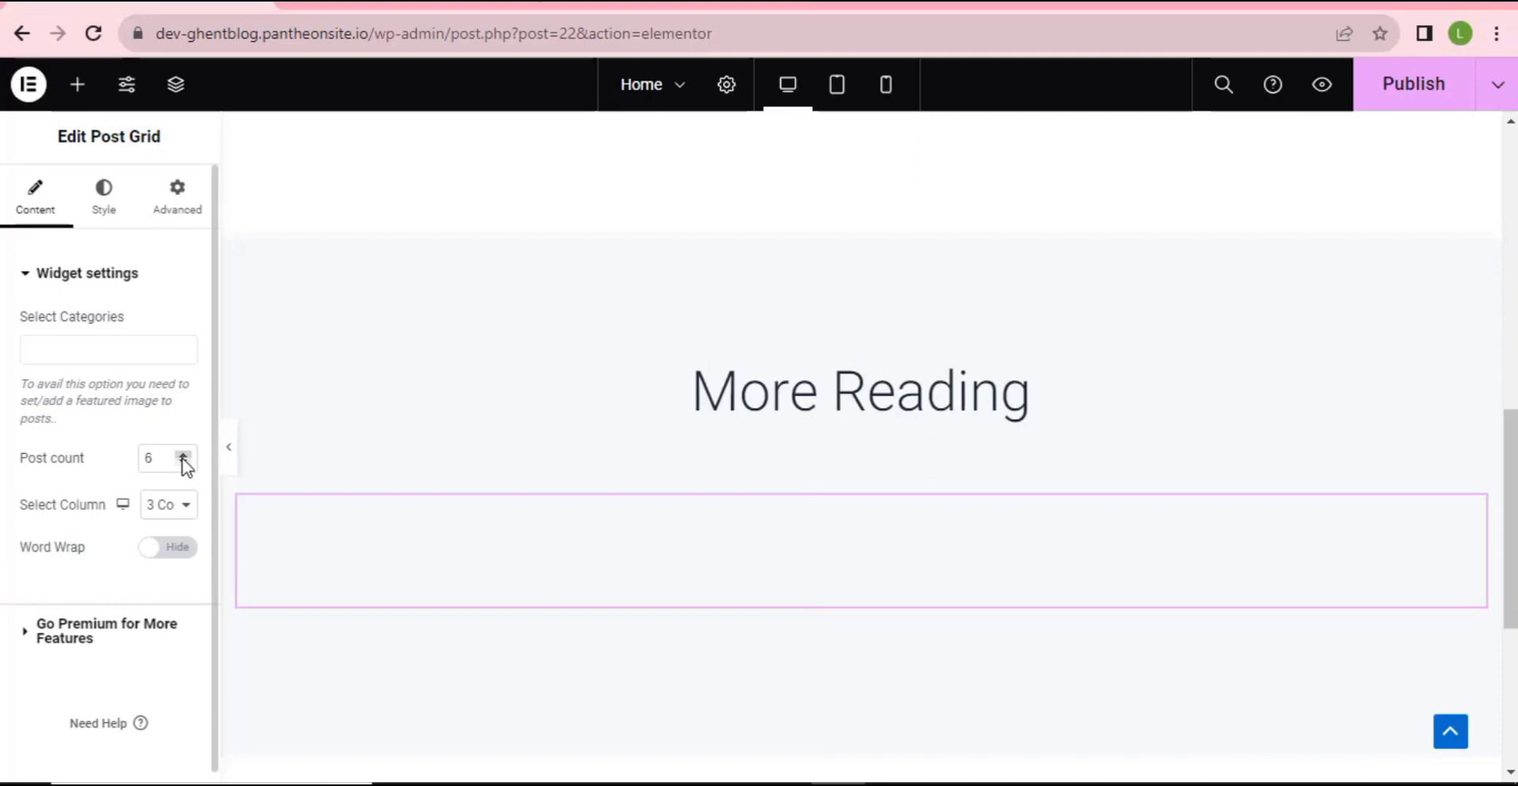
{"action": "left_click", "coordinate": [183, 456]}
{"action": "double_click", "coordinate": [183, 463]}
{"action": "left_click", "coordinate": [183, 463]}
{"action": "left_click", "coordinate": [95, 203]}
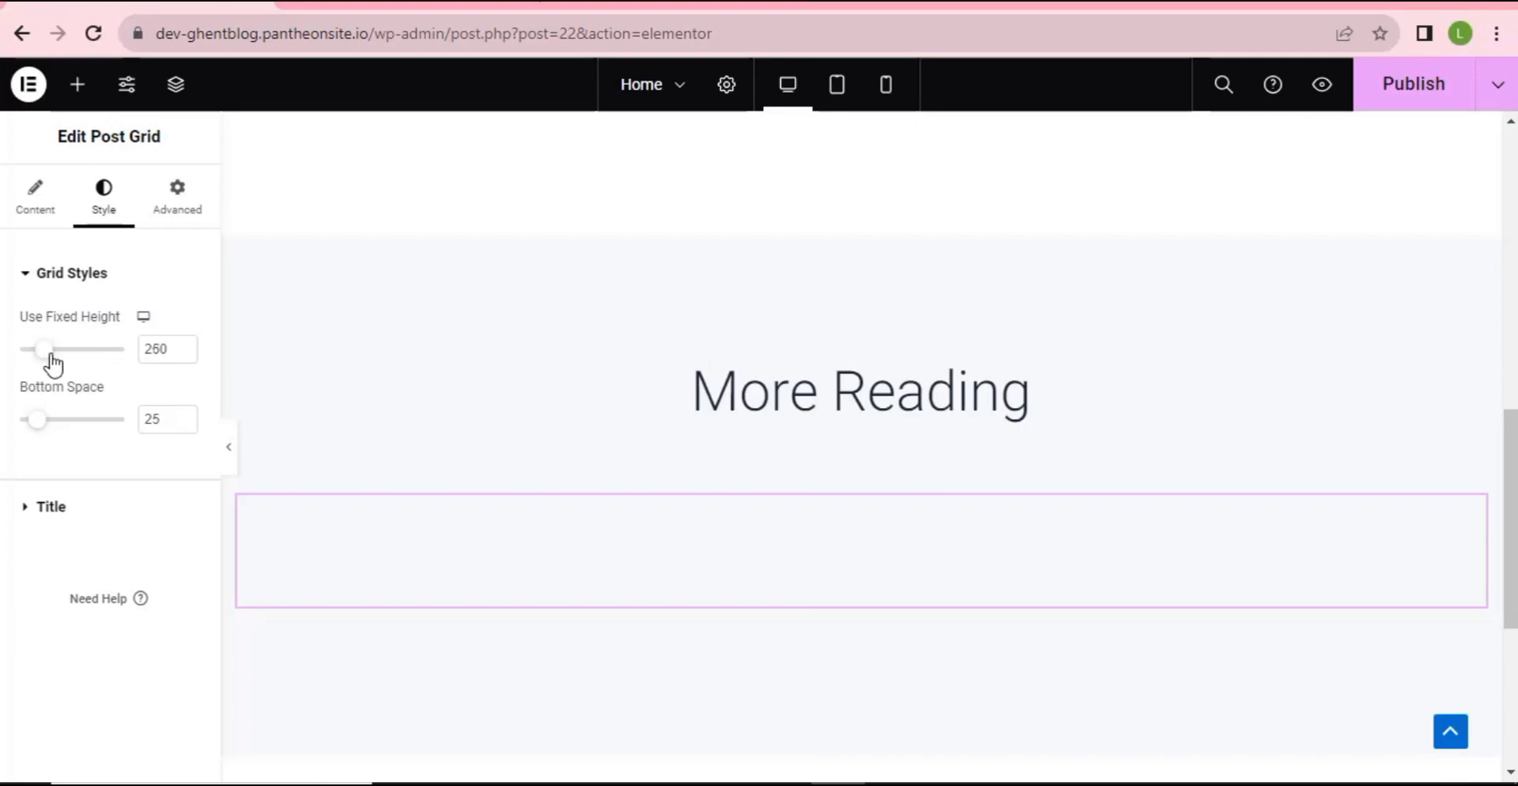
{"action": "left_click_drag", "start_coordinate": [46, 359], "coordinate": [44, 362]}
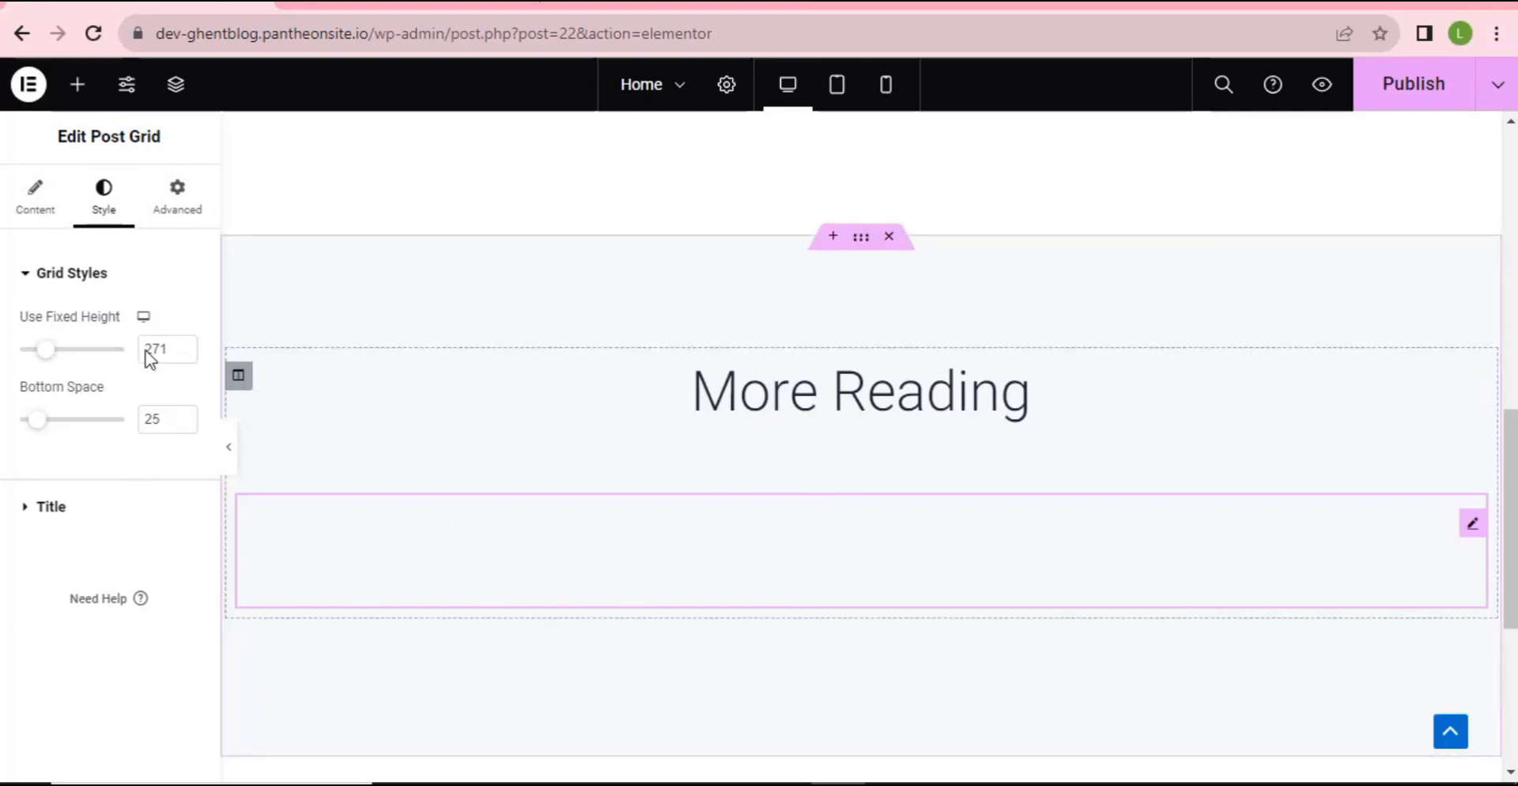
- Limit the grid's posts to the Garden and Home Design categories
{"action": "left_click", "coordinate": [179, 212]}
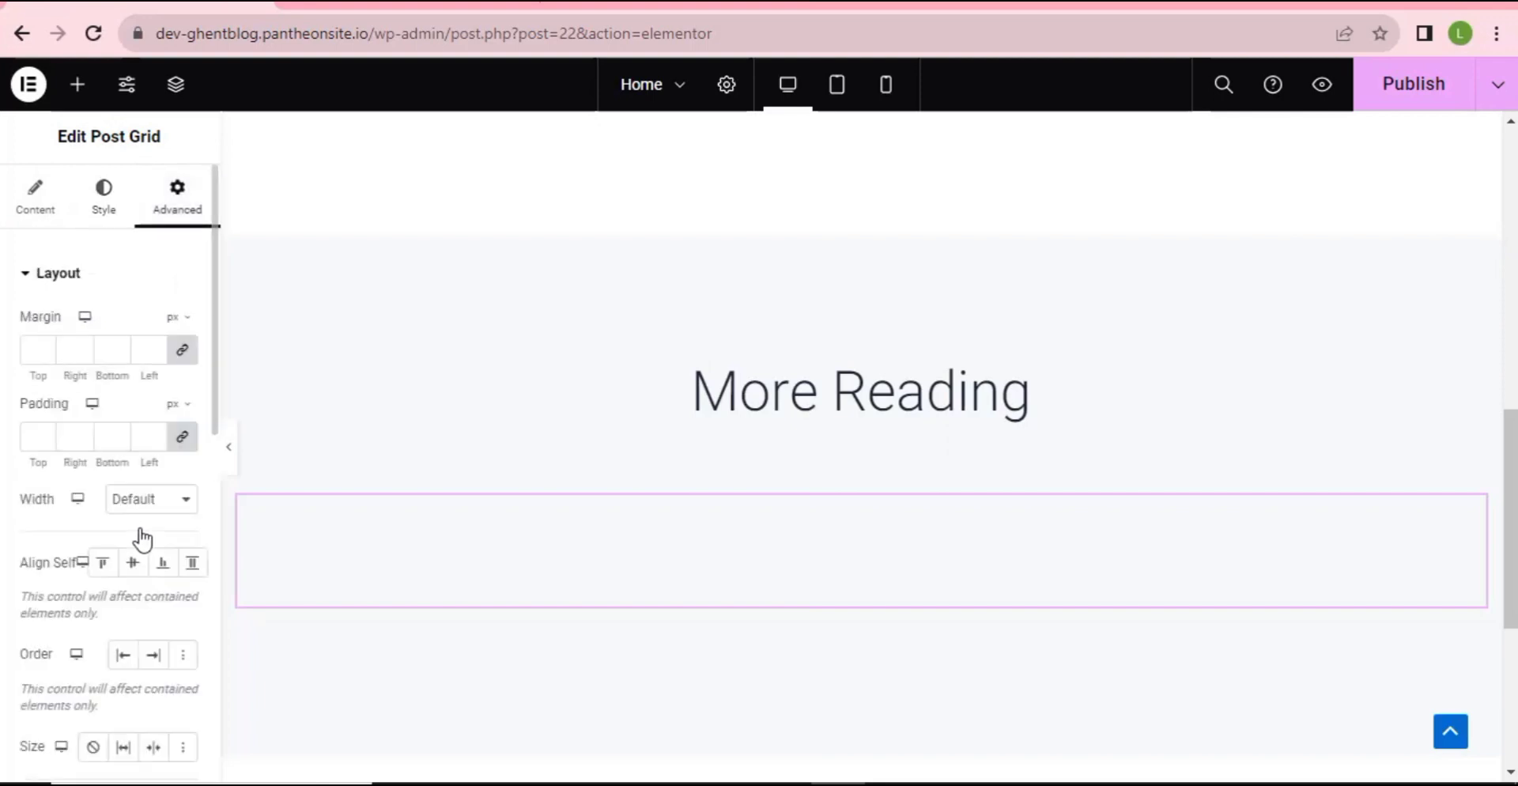
{"action": "scroll", "coordinate": [128, 569], "scroll_direction": "down", "scroll_amount": 7}
{"action": "scroll", "coordinate": [129, 576], "scroll_direction": "up", "scroll_amount": 6}
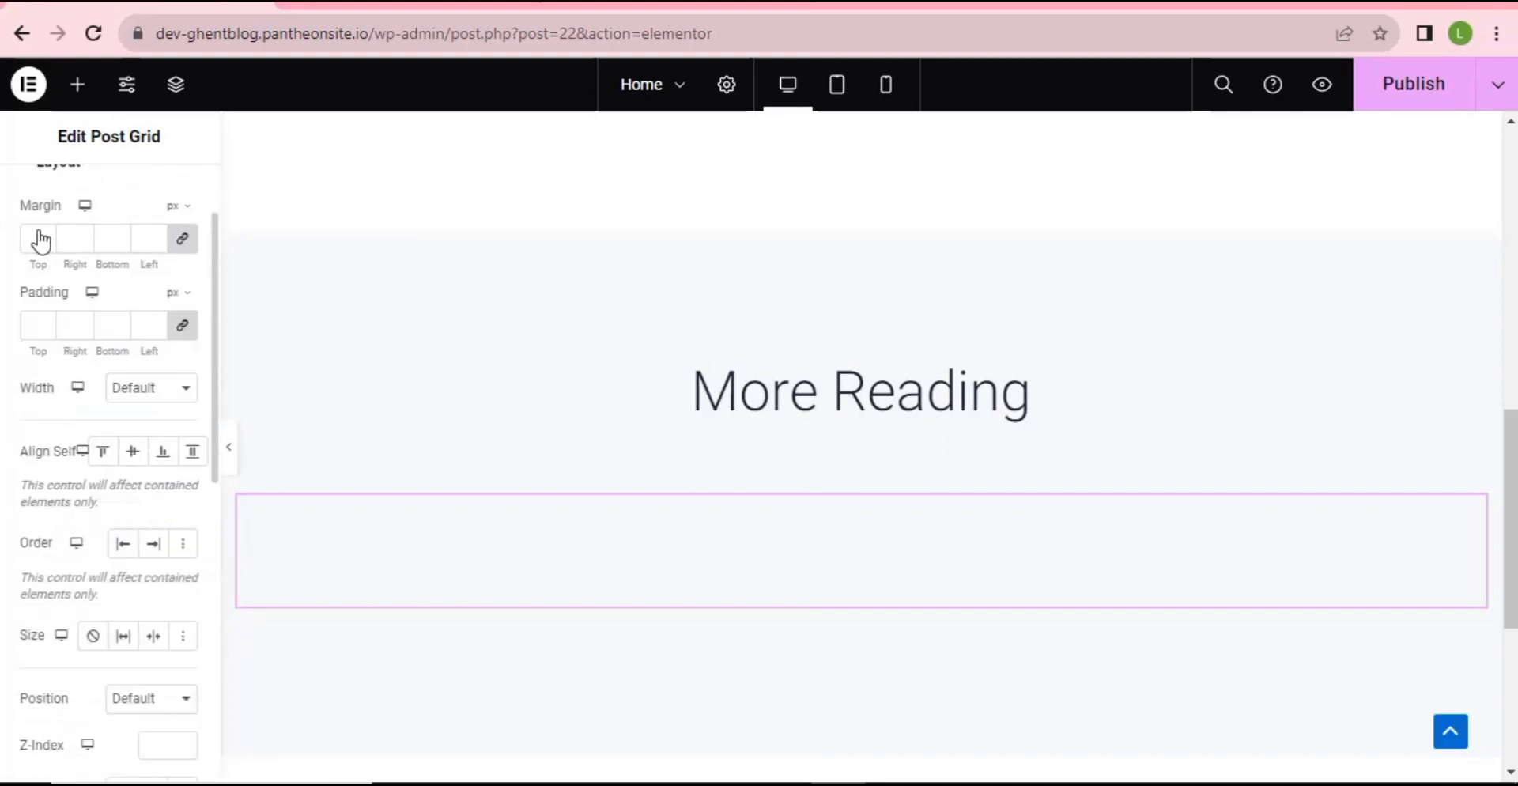
{"action": "scroll", "coordinate": [47, 269], "scroll_direction": "up", "scroll_amount": 2}
{"action": "left_click", "coordinate": [38, 215]}
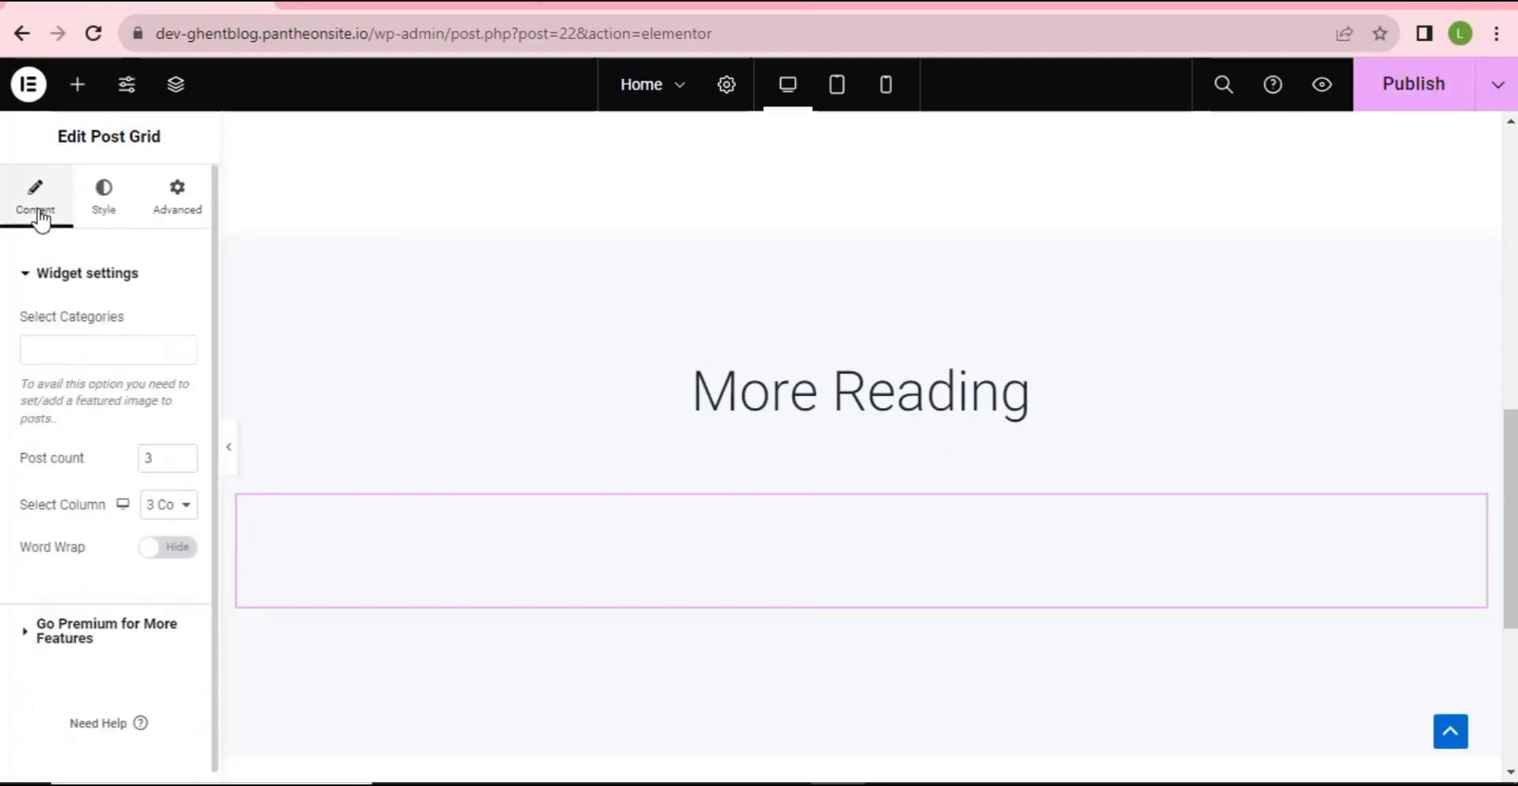
{"action": "scroll", "coordinate": [44, 369], "scroll_direction": "down", "scroll_amount": 1}
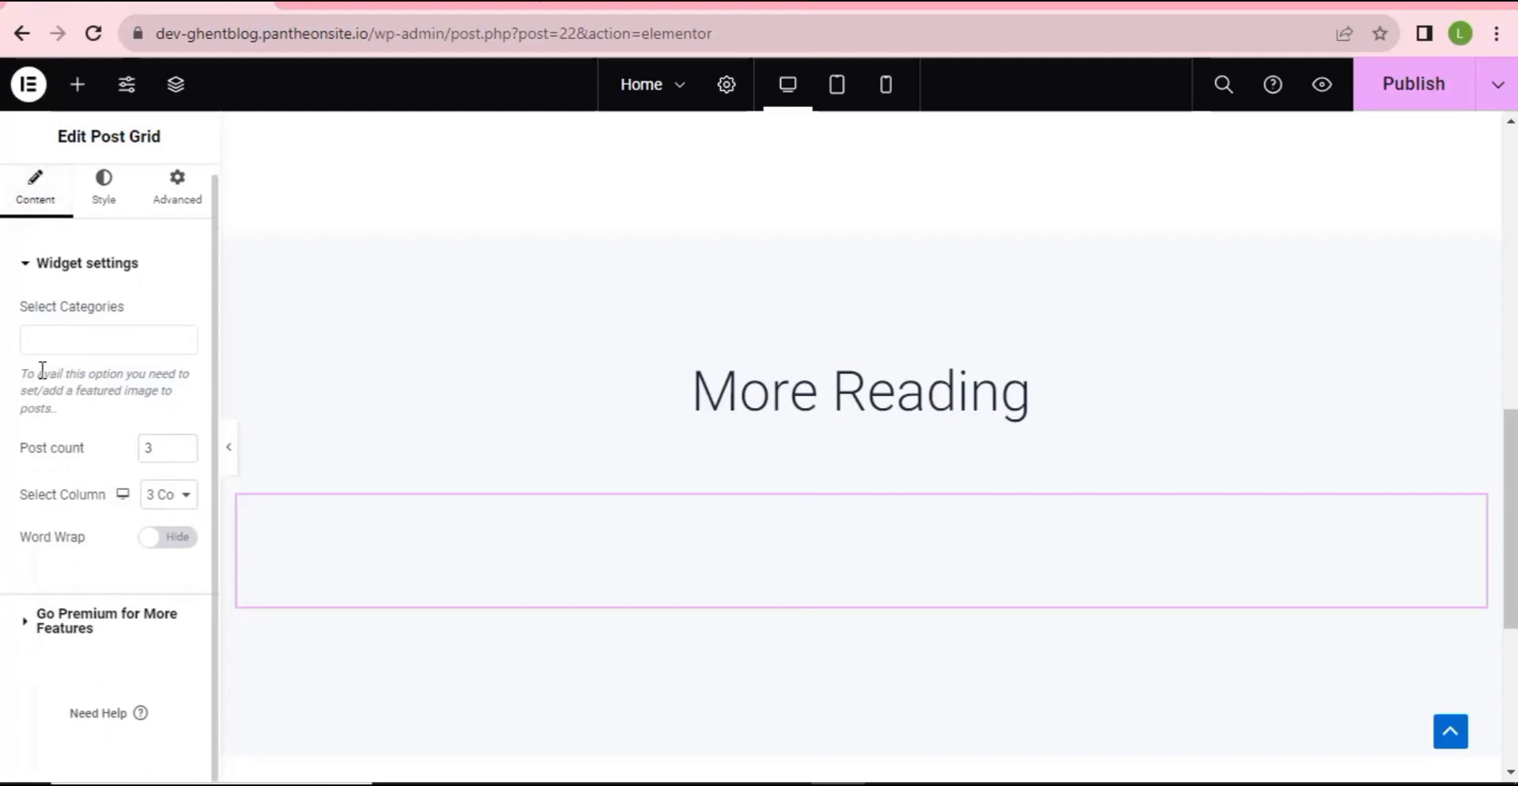
{"action": "left_click", "coordinate": [117, 339]}
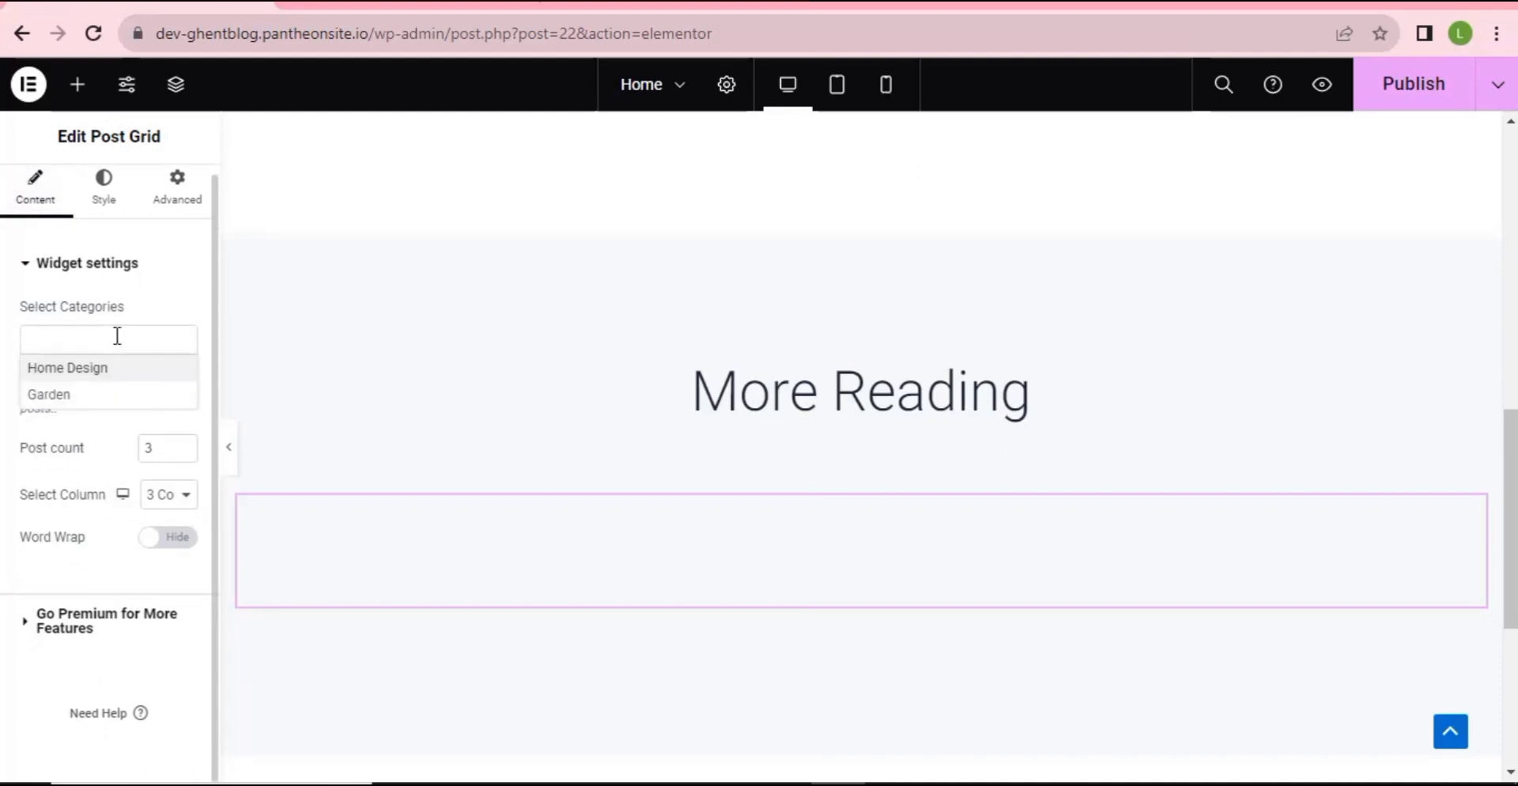
{"action": "left_click", "coordinate": [74, 395]}
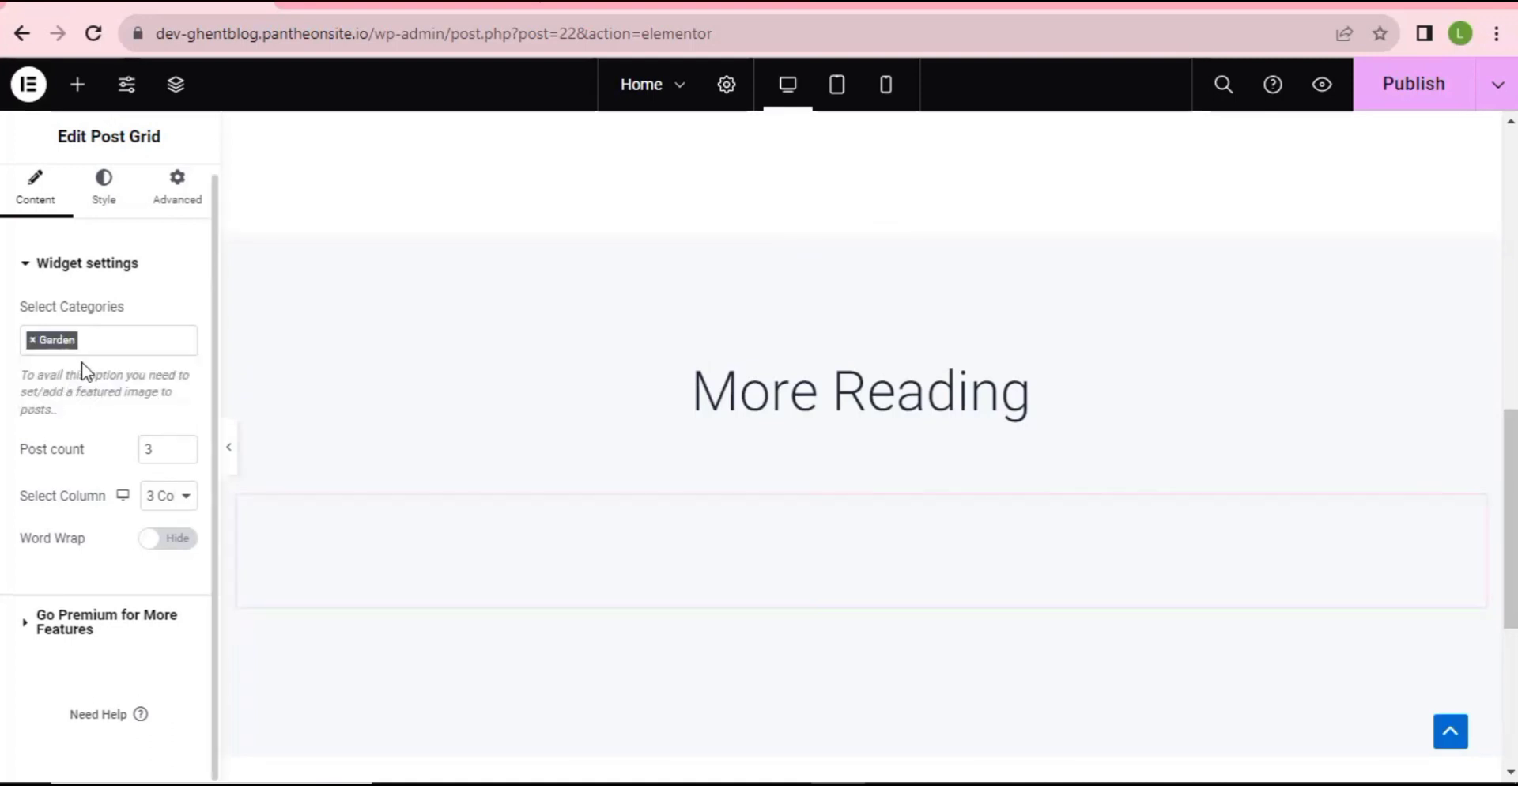
{"action": "left_click", "coordinate": [99, 334]}
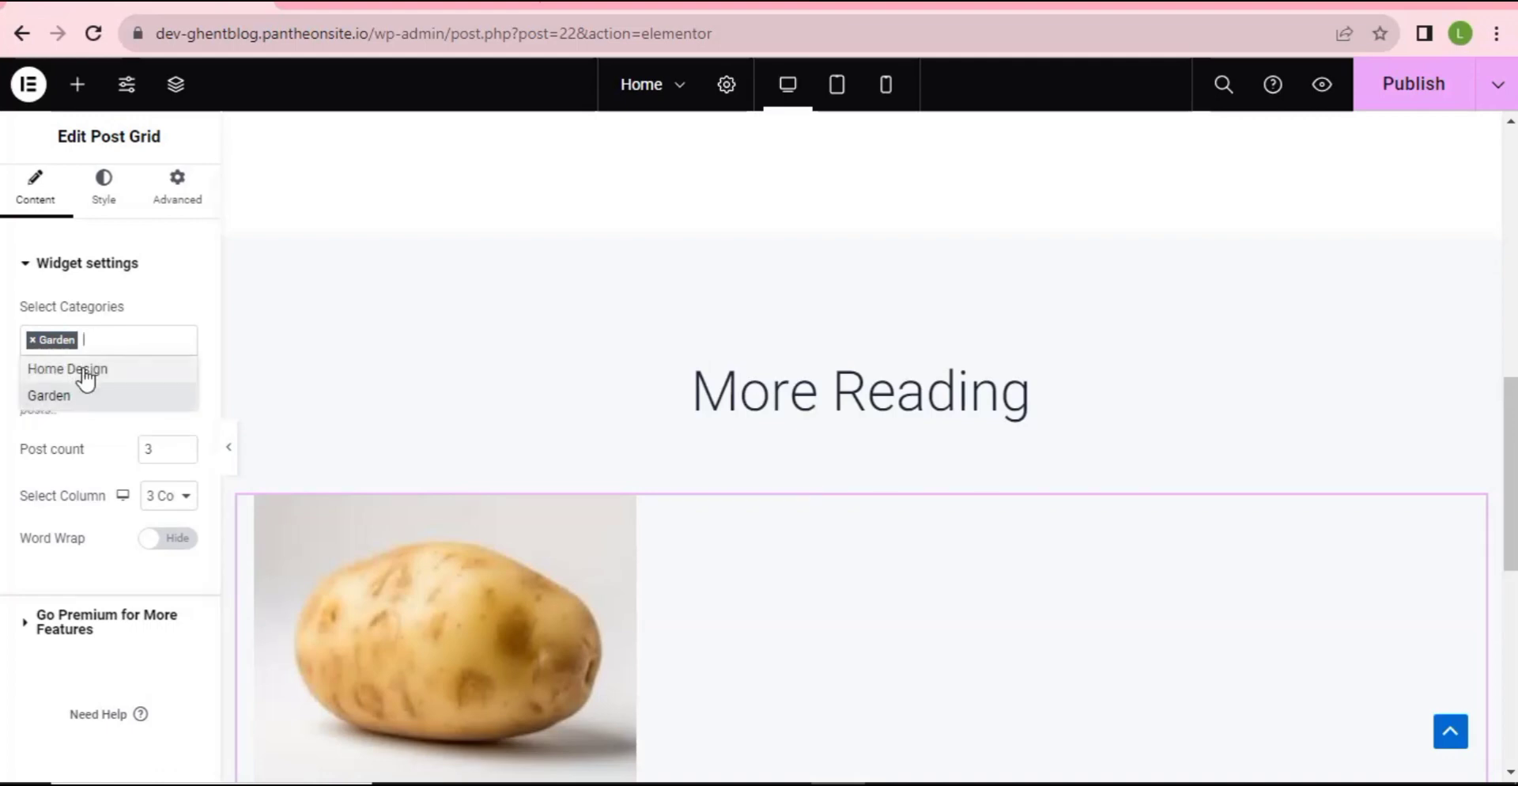
{"action": "left_click", "coordinate": [85, 371]}
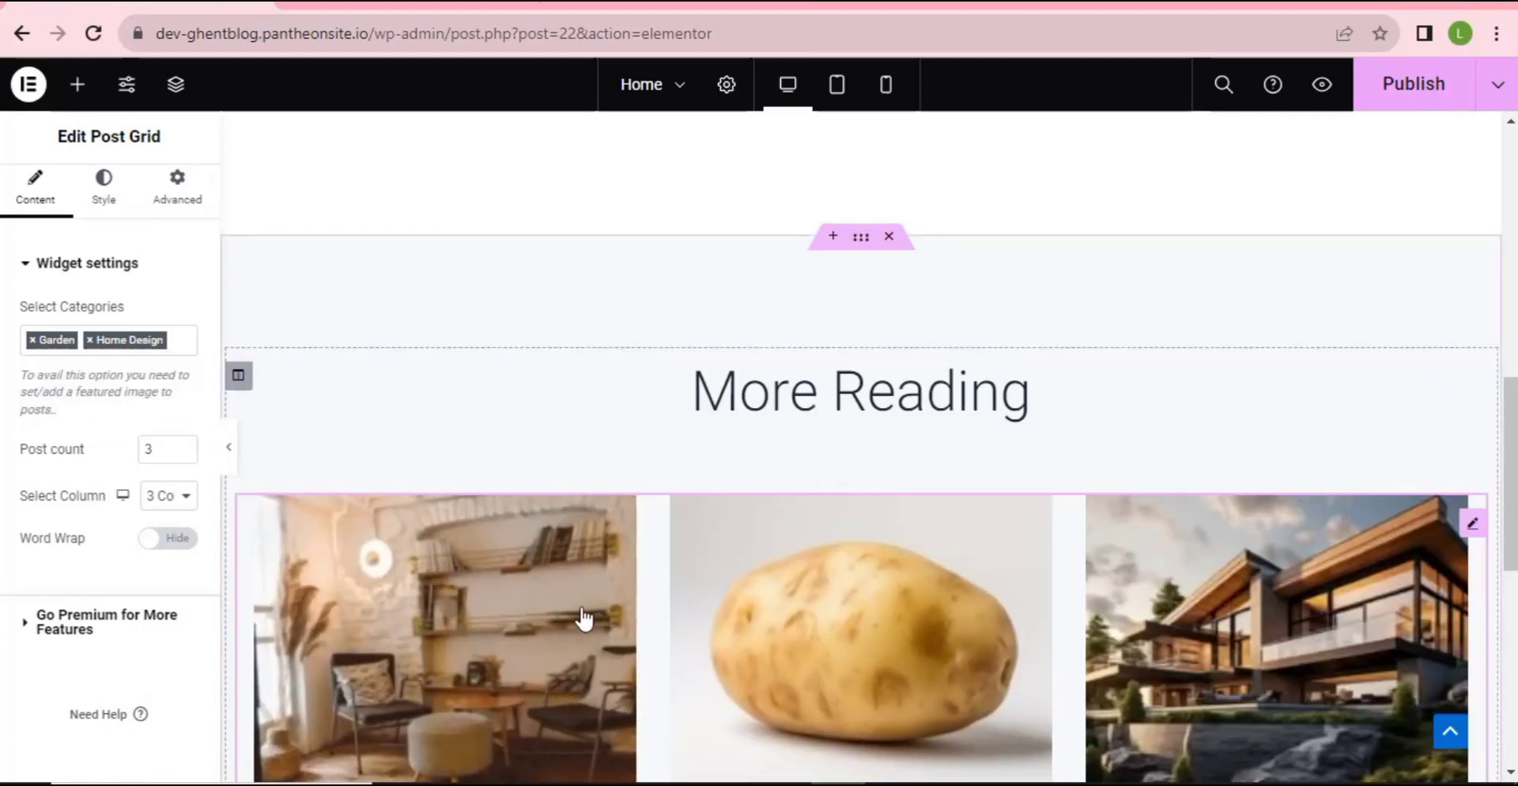
{"action": "scroll", "coordinate": [906, 556], "scroll_direction": "down", "scroll_amount": 3}
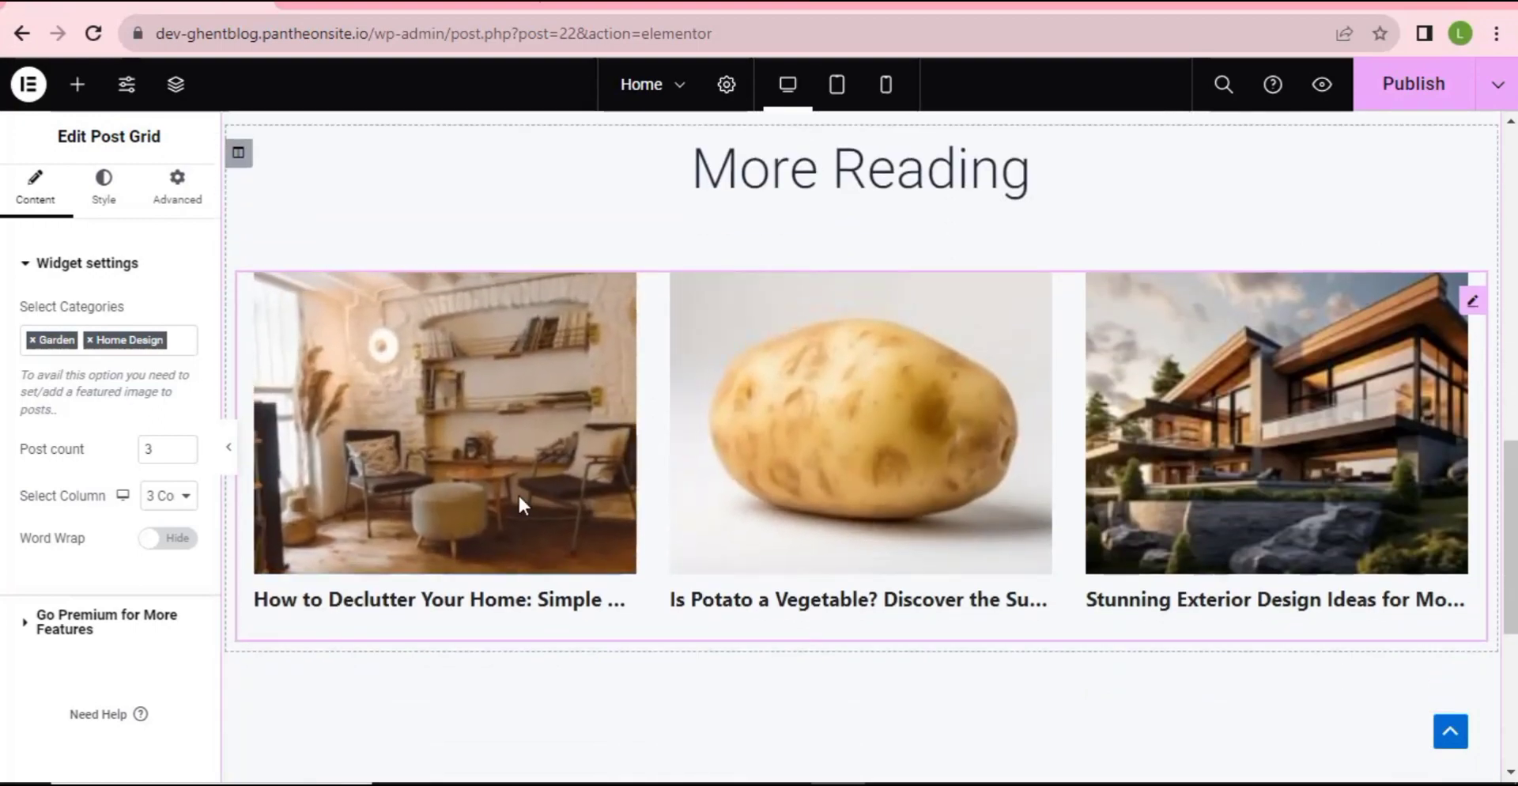
{"action": "scroll", "coordinate": [613, 506], "scroll_direction": "up", "scroll_amount": 2}
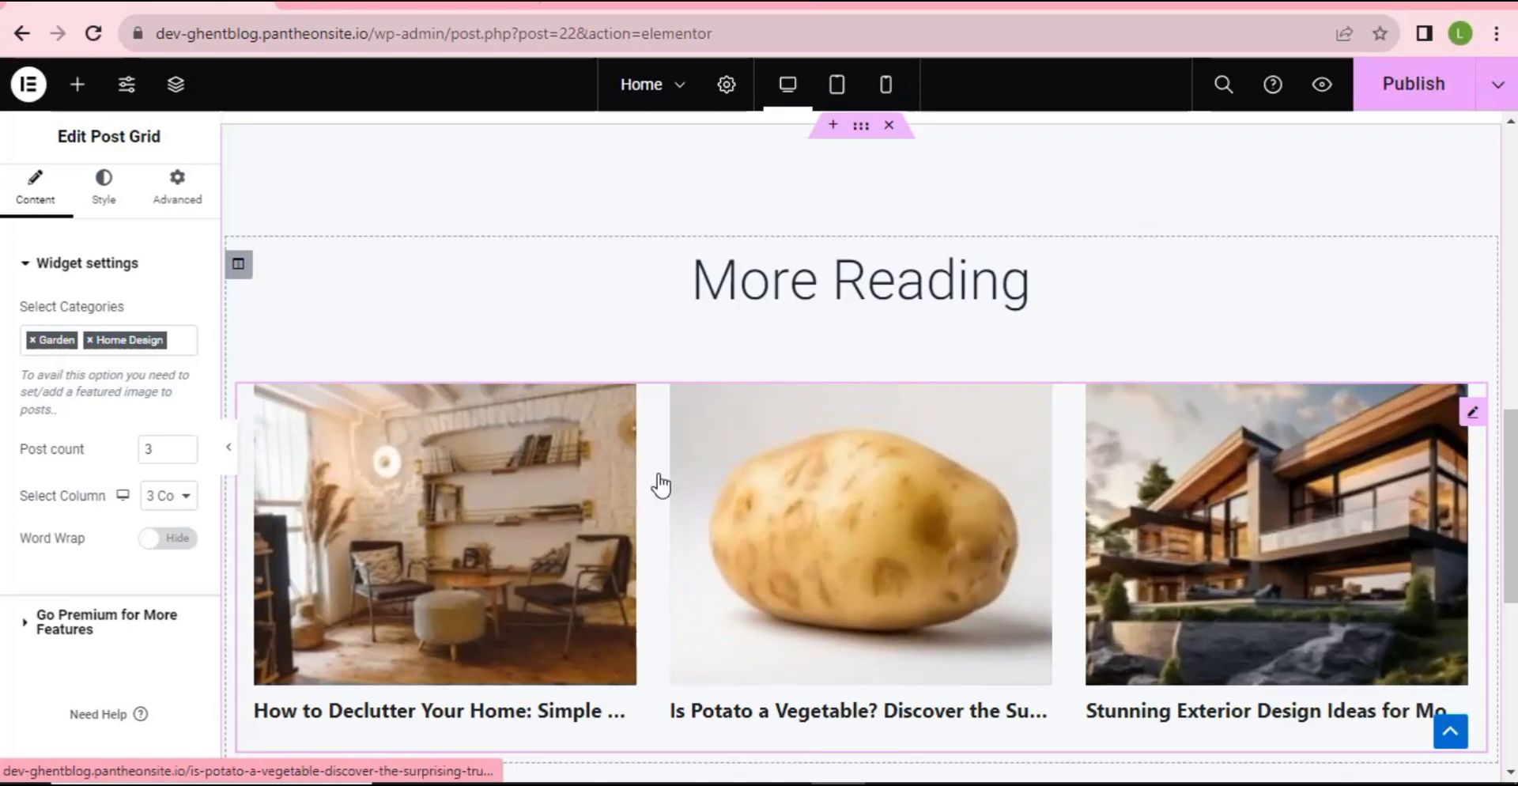
{"action": "left_click", "coordinate": [953, 288]}
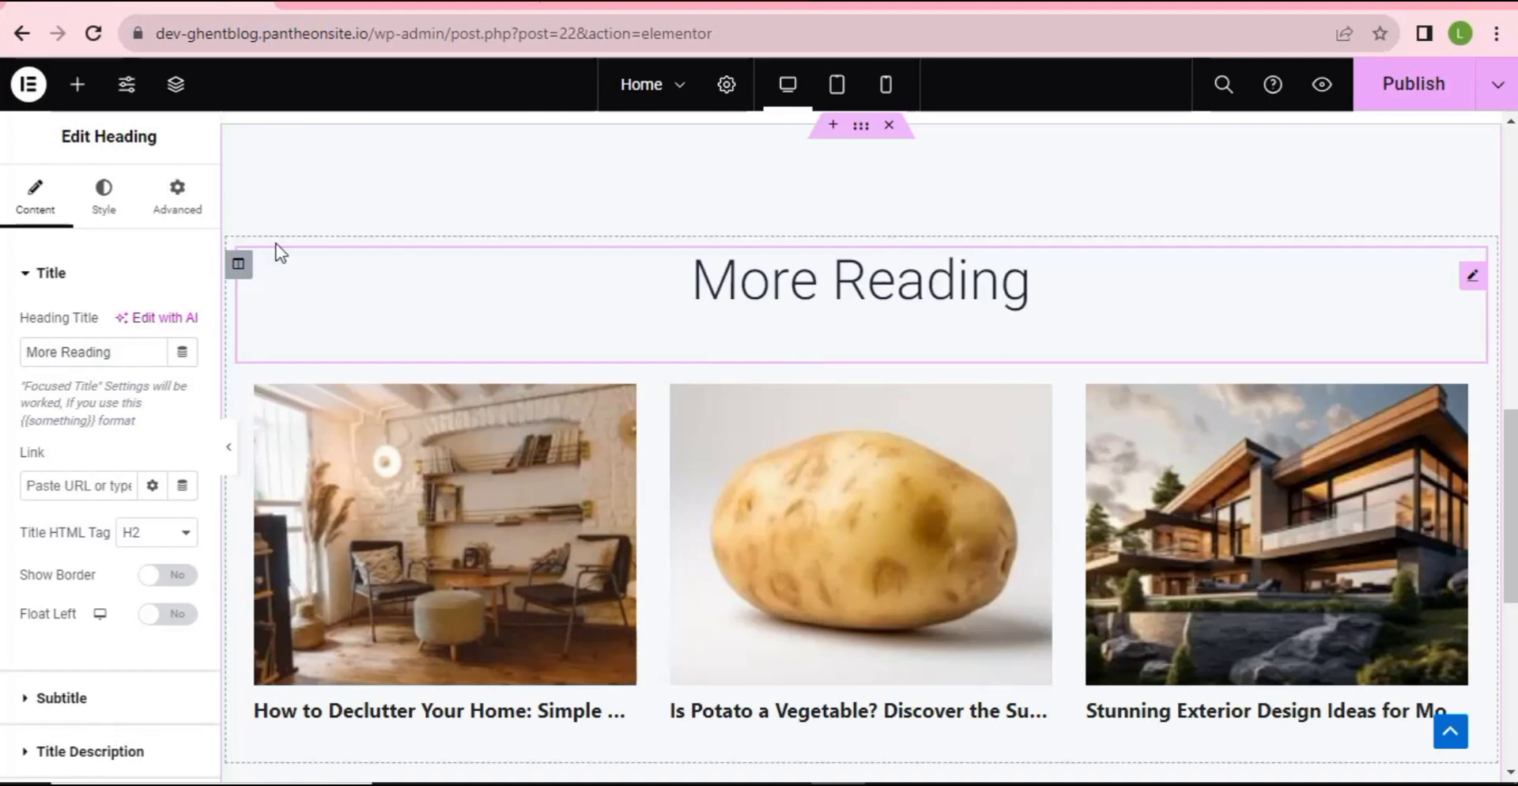
- Give the More Reading heading a black colour and enlarge its typography size
{"action": "left_click", "coordinate": [103, 207]}
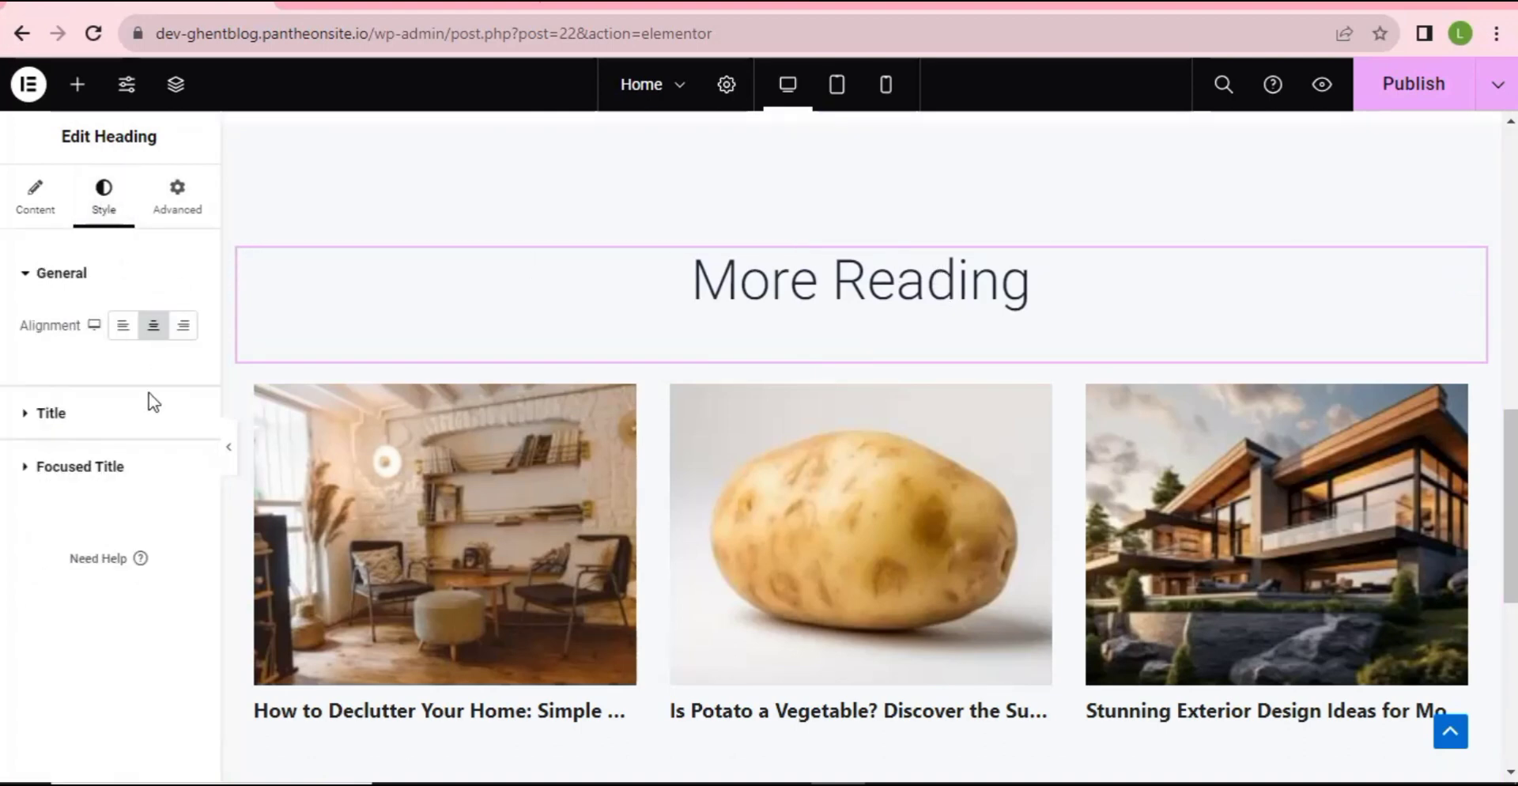
{"action": "left_click", "coordinate": [183, 416]}
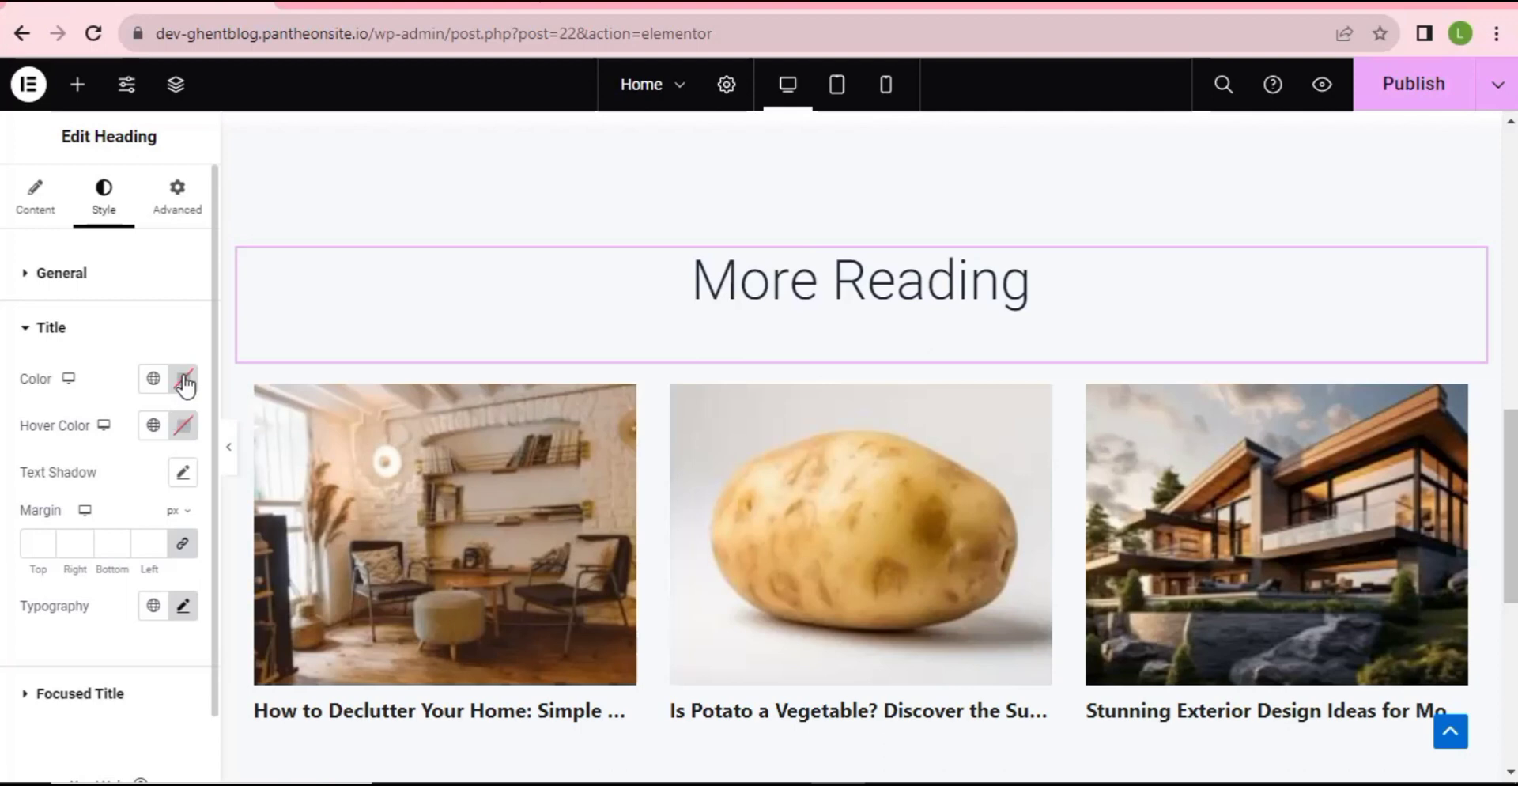
{"action": "left_click", "coordinate": [185, 383]}
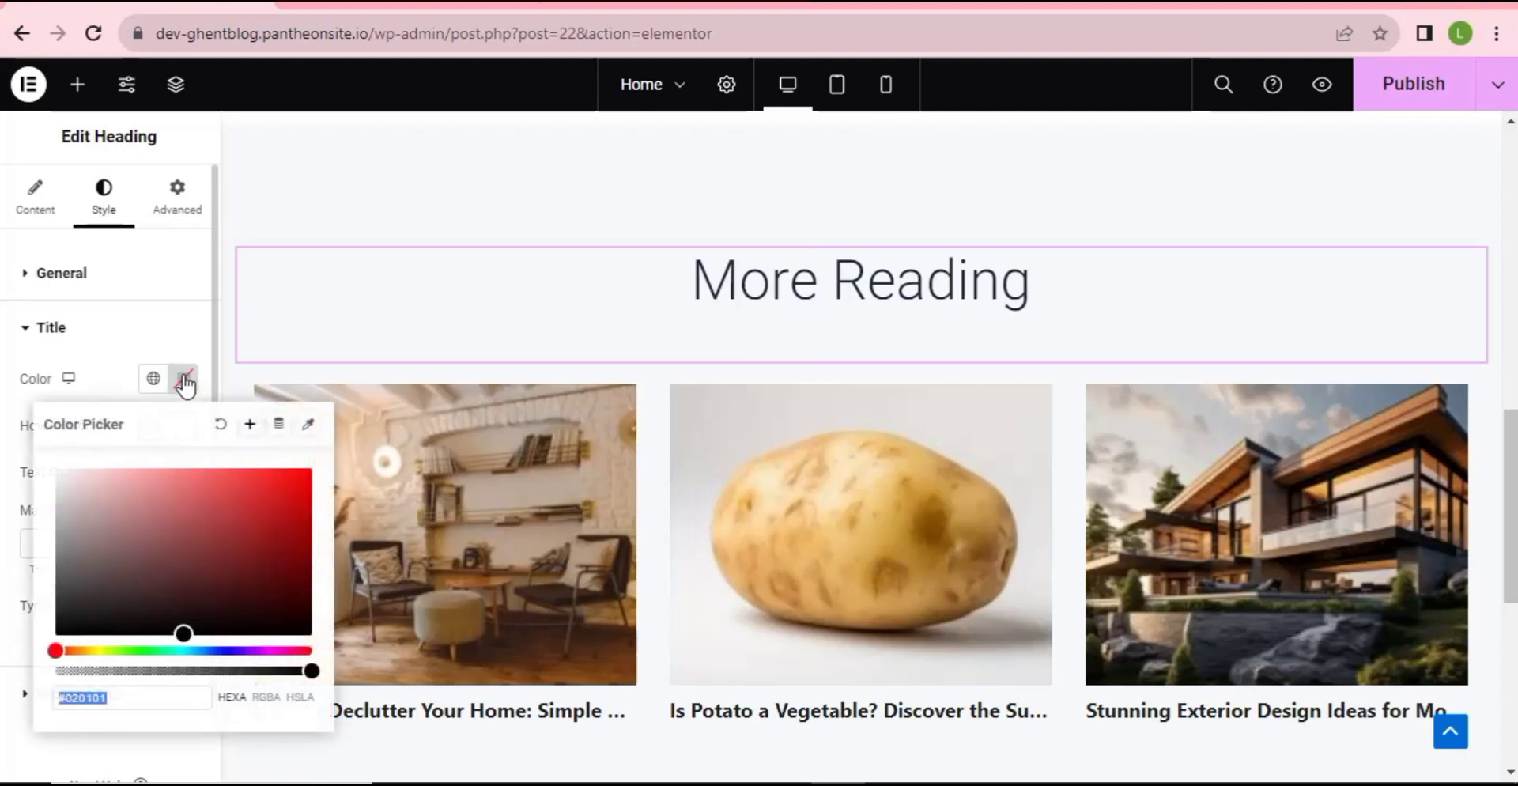
{"action": "left_click", "coordinate": [185, 383]}
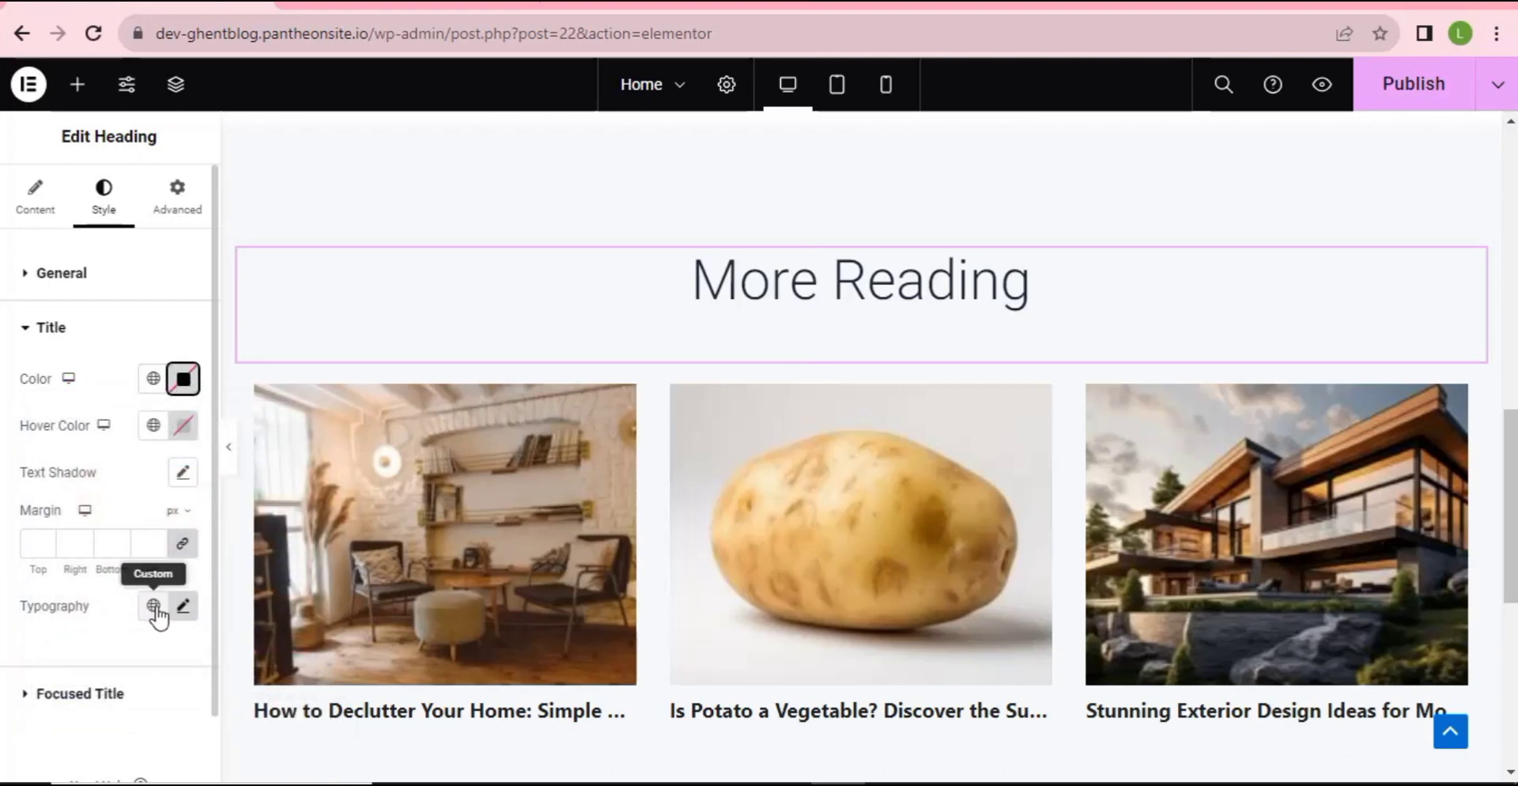
{"action": "scroll", "coordinate": [168, 621], "scroll_direction": "down", "scroll_amount": 1}
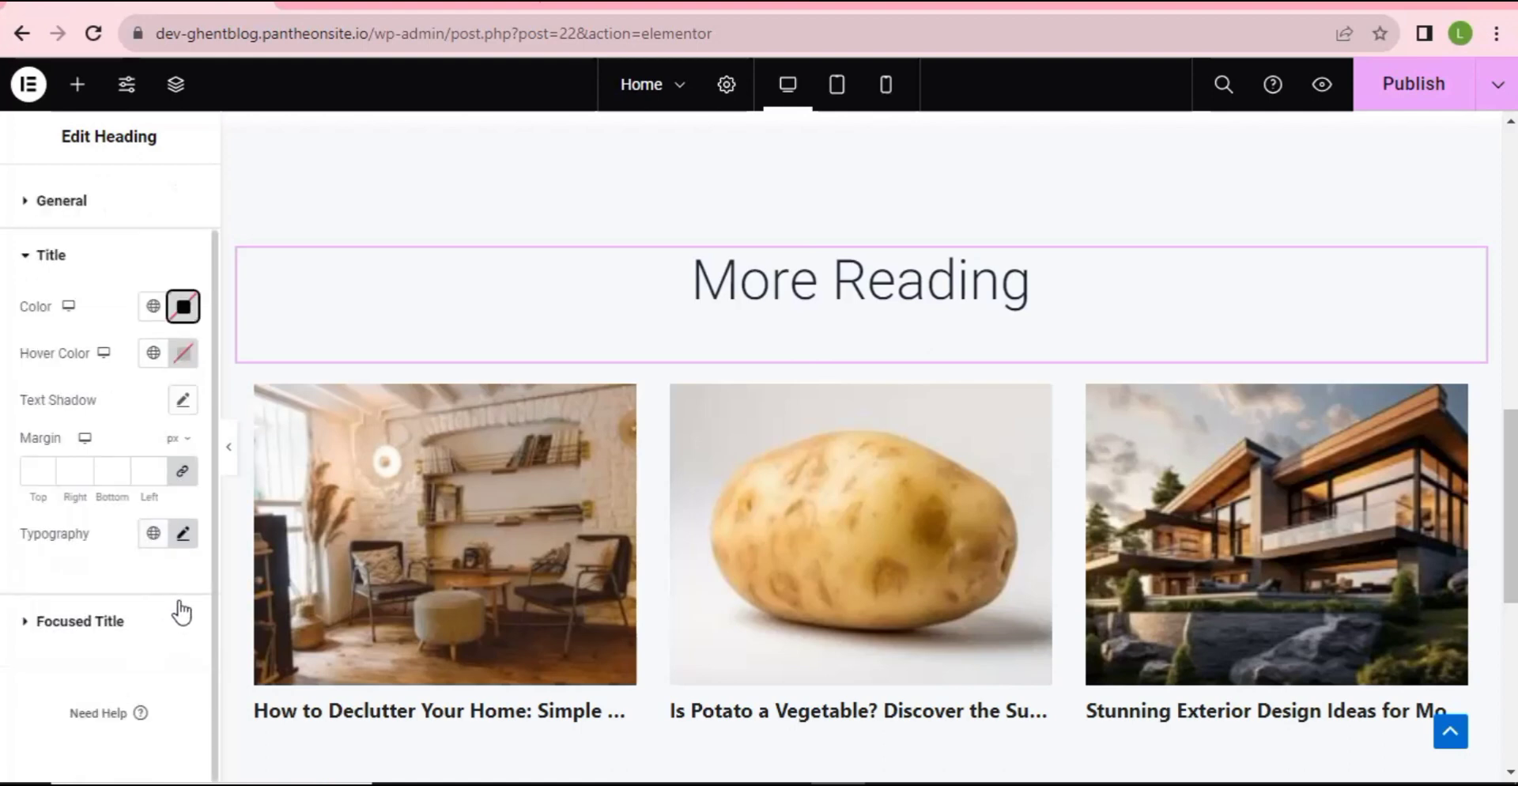
{"action": "left_click", "coordinate": [187, 541]}
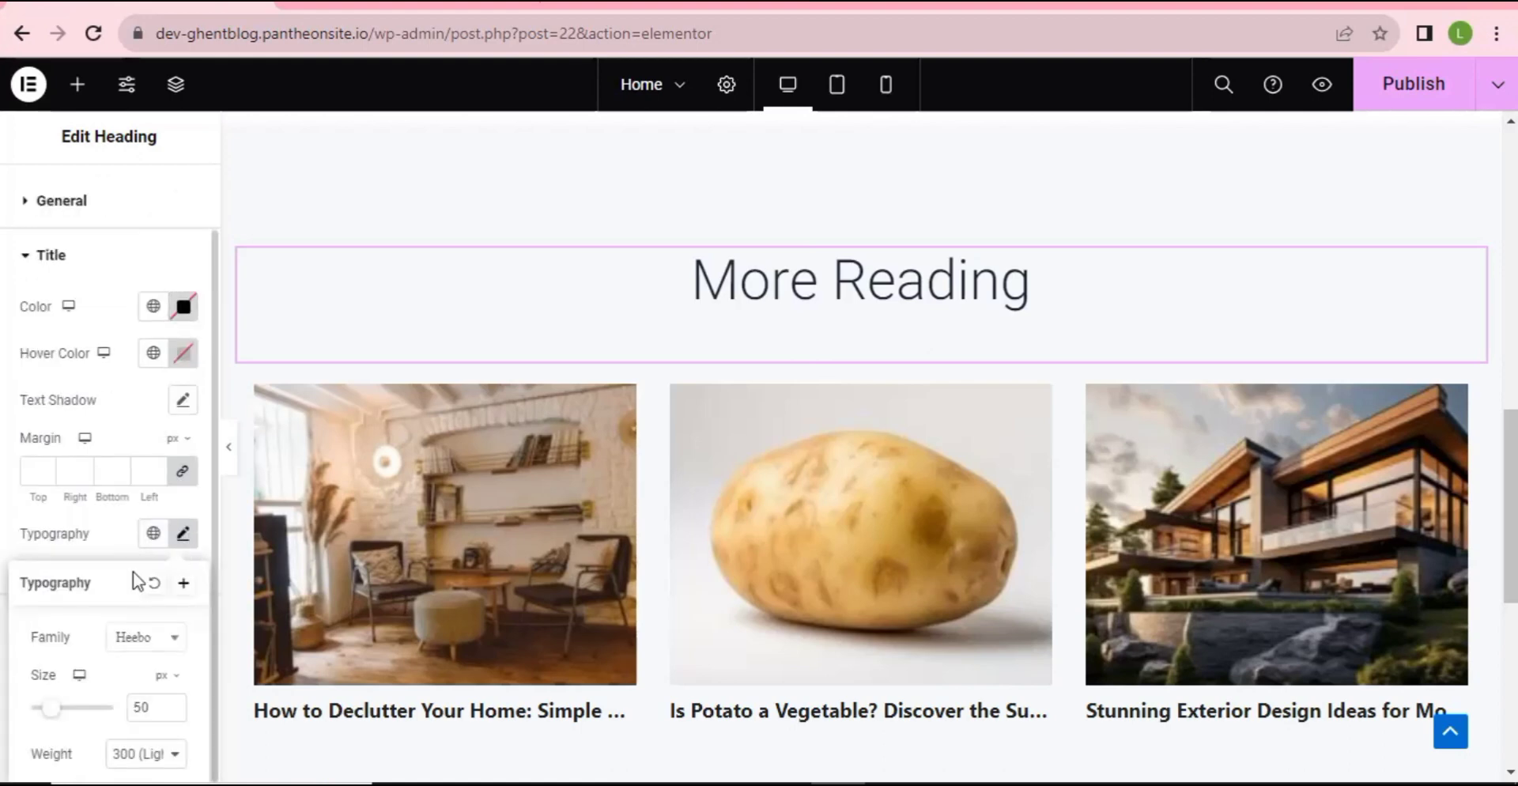
{"action": "mouse_move", "coordinate": [61, 712]}
{"action": "left_mouse_down"}
{"action": "mouse_move", "coordinate": [78, 716]}
{"action": "mouse_move", "coordinate": [48, 718]}
{"action": "mouse_move", "coordinate": [77, 722]}
{"action": "mouse_move", "coordinate": [61, 719]}
{"action": "left_mouse_up"}
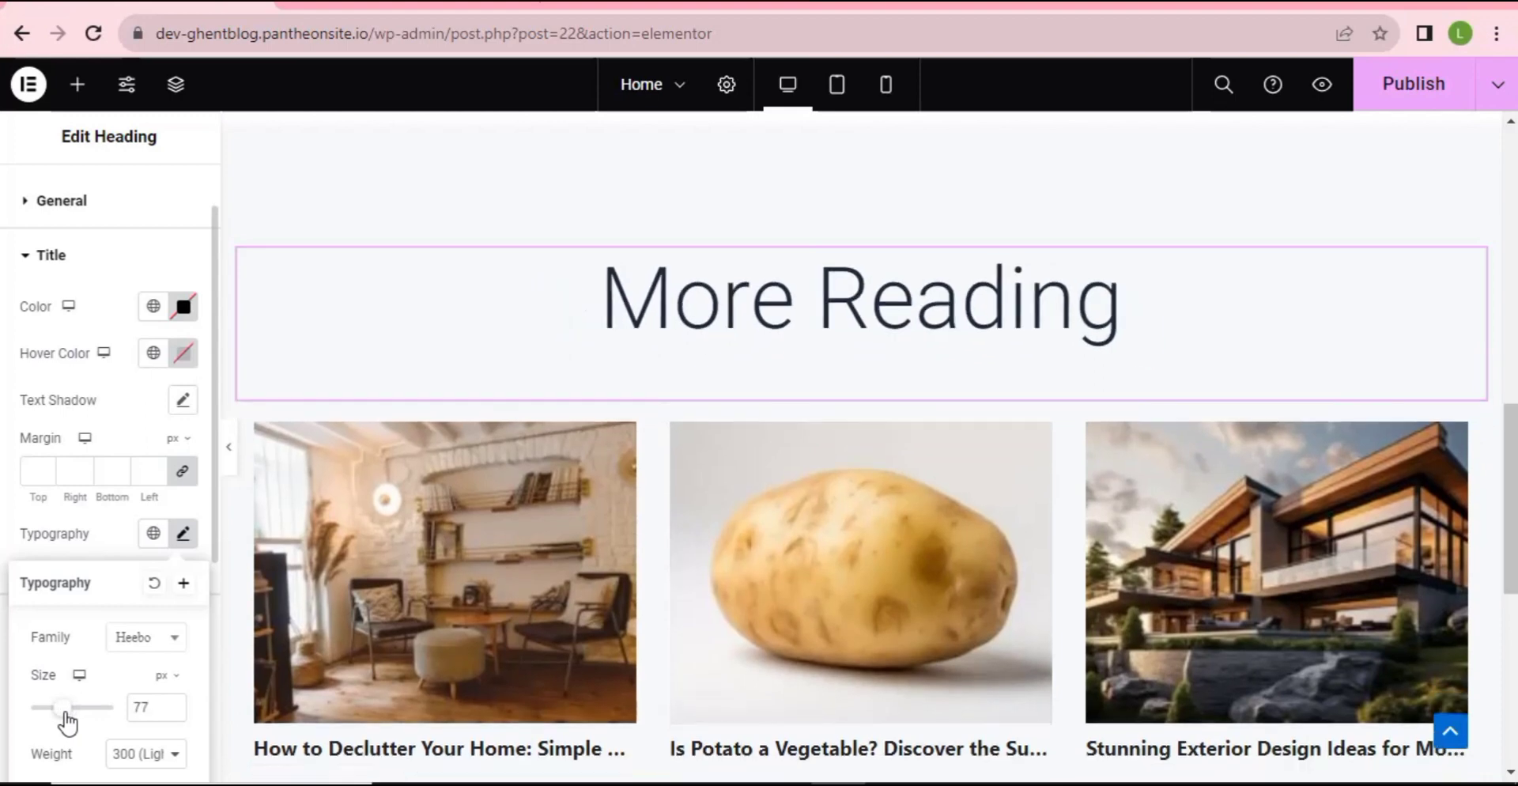
- Set the heading font to Poppins and reduce its size to 50
{"action": "left_click", "coordinate": [173, 643]}
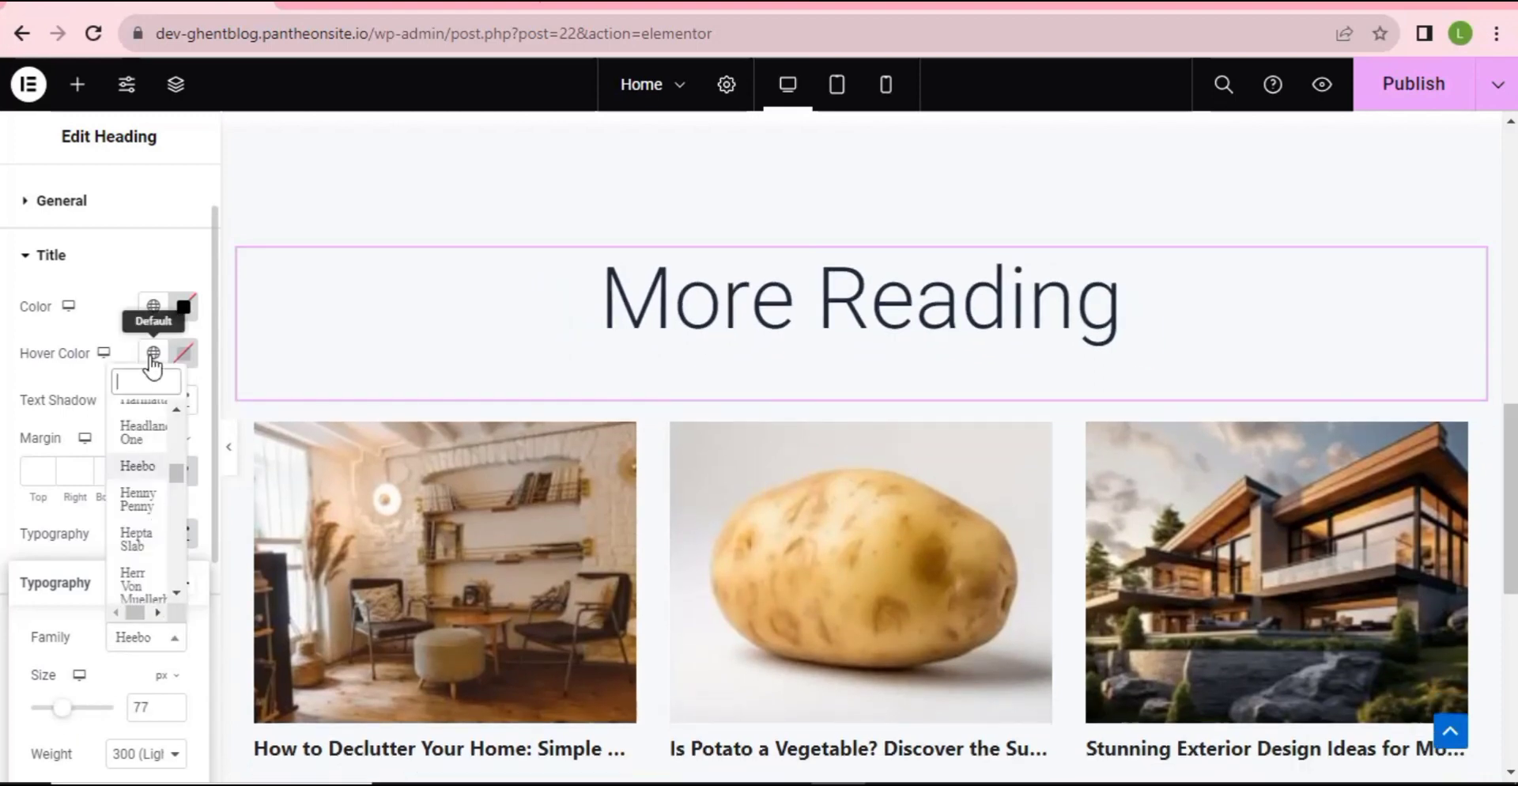
{"action": "type", "text": "pop"}
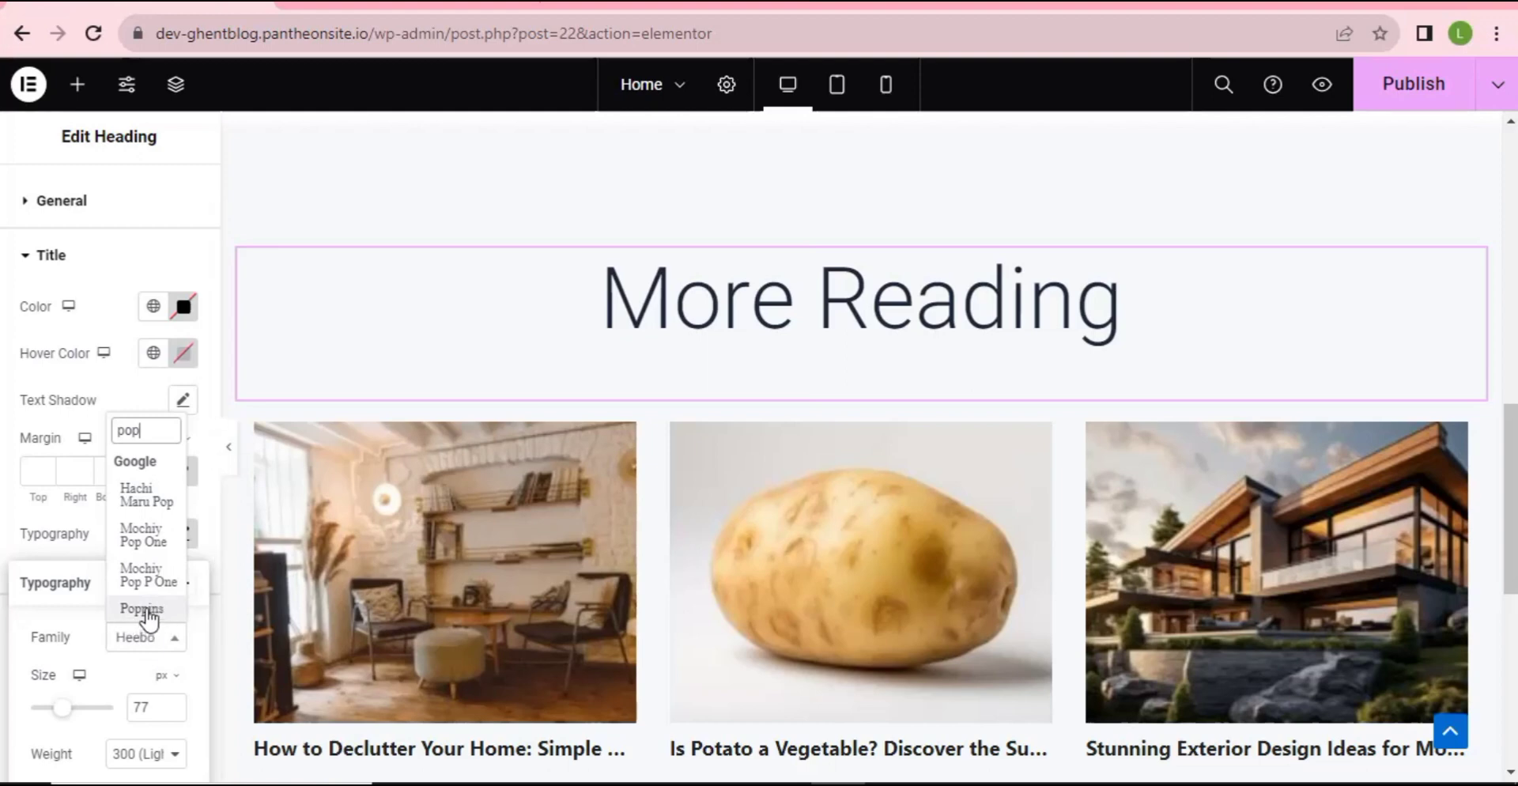
{"action": "left_click", "coordinate": [147, 610]}
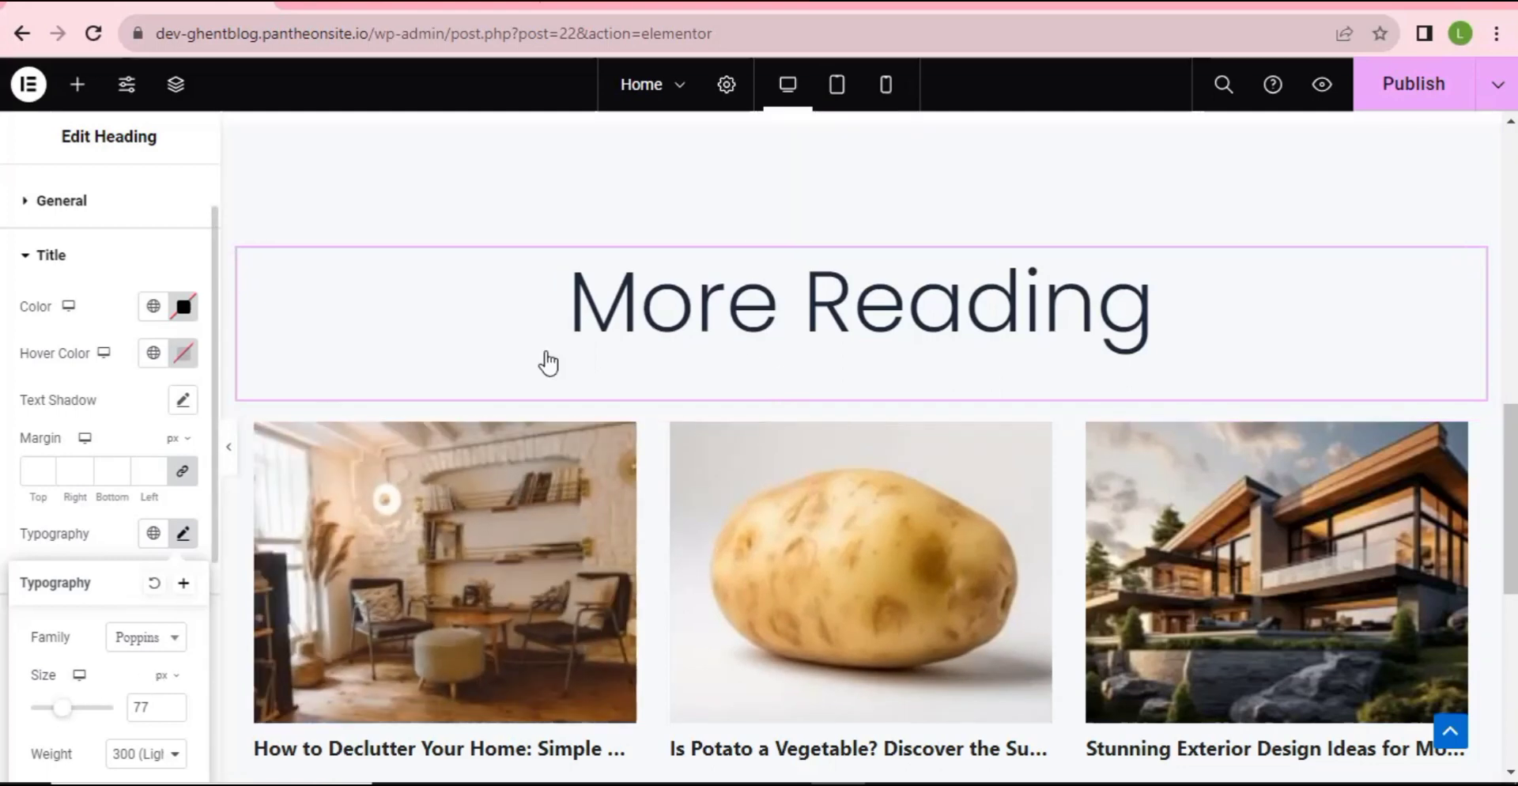
{"action": "left_click_drag", "start_coordinate": [74, 709], "coordinate": [54, 709]}
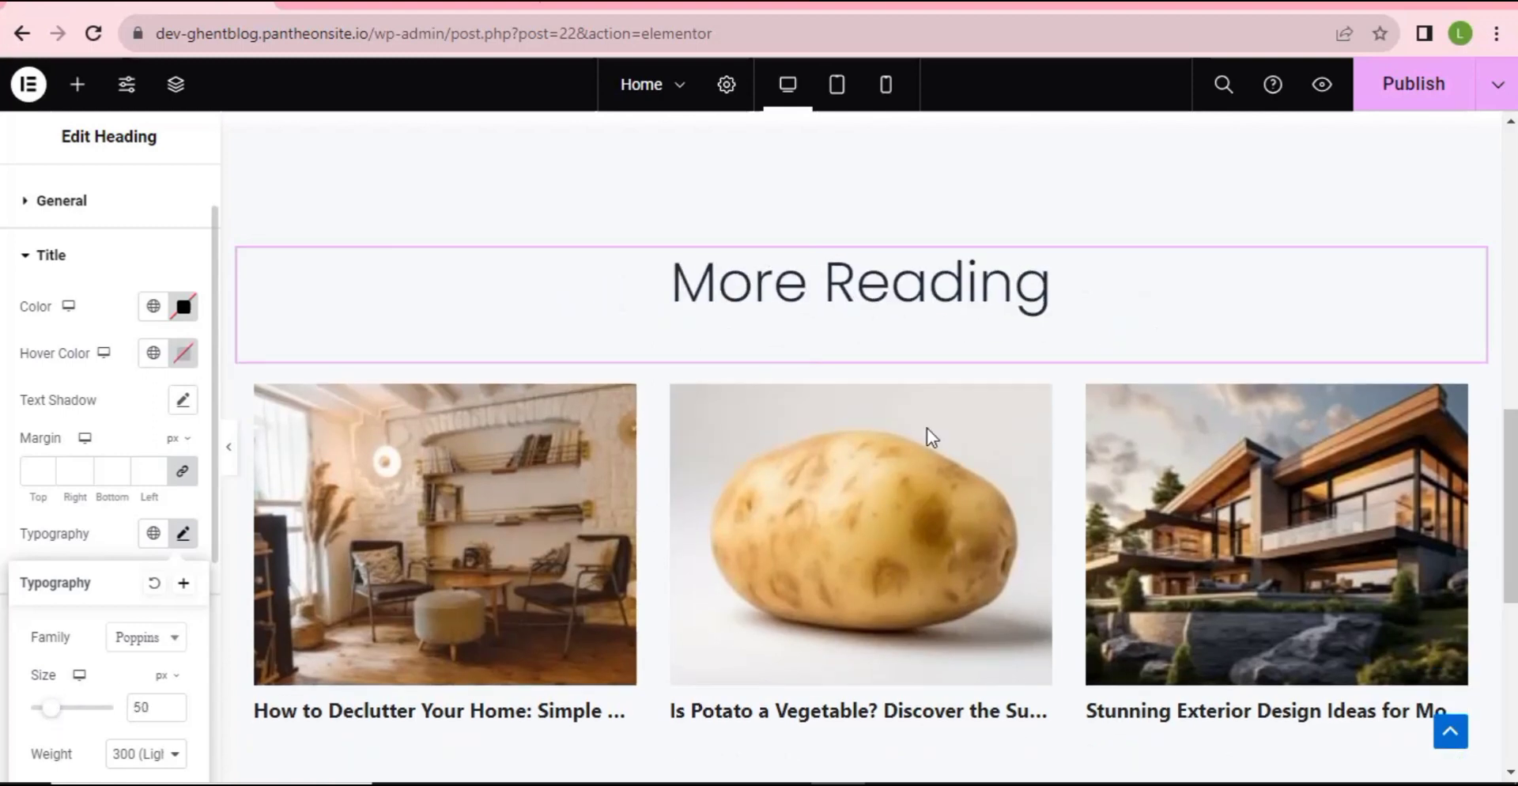
- Publish the Home page with the restyled More Reading heading
{"action": "left_click", "coordinate": [1418, 82]}
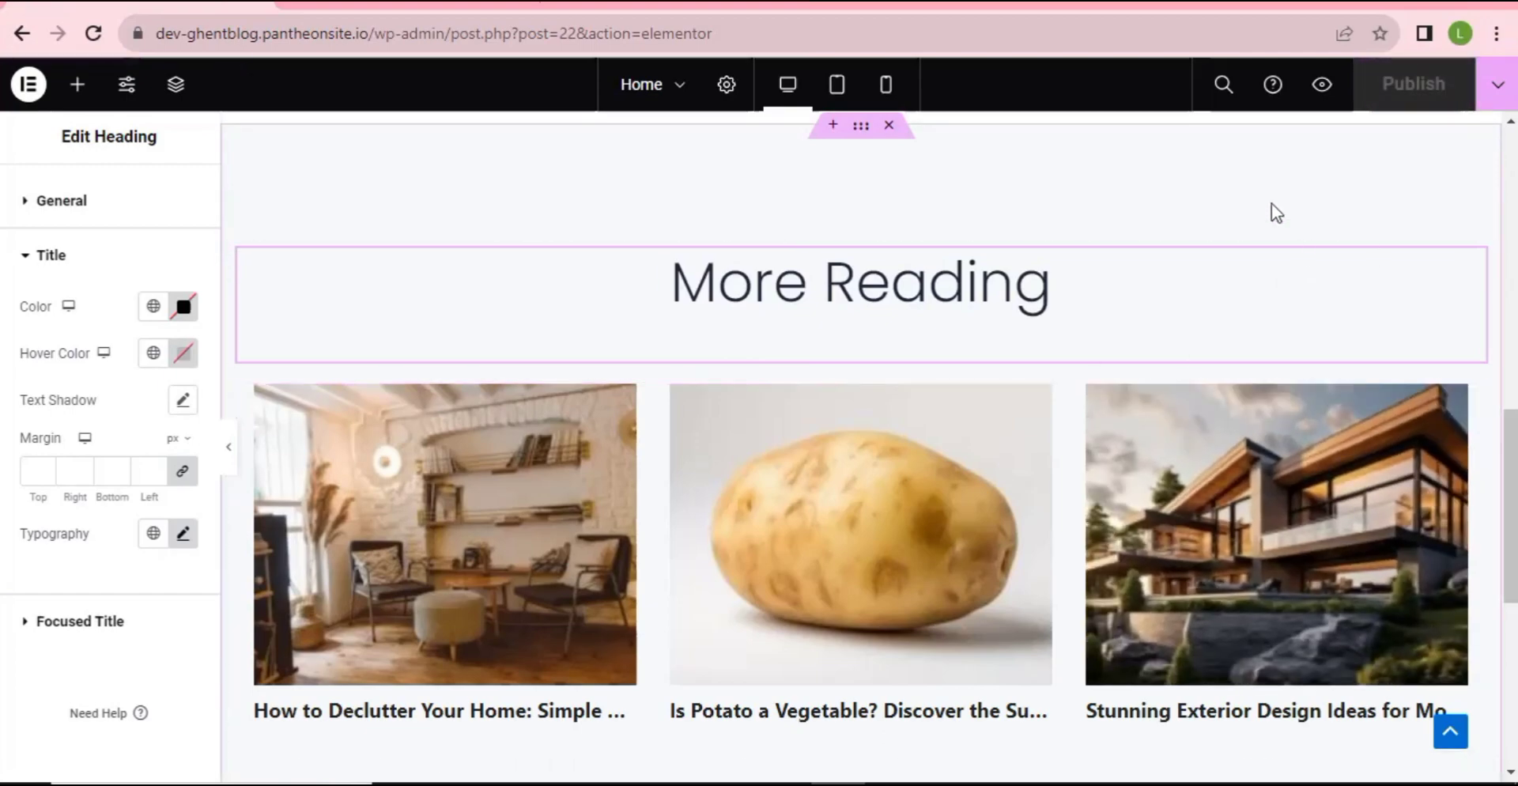
{"action": "scroll", "coordinate": [946, 360], "scroll_direction": "up", "scroll_amount": 1}
{"action": "scroll", "coordinate": [945, 360], "scroll_direction": "up", "scroll_amount": 10}
{"action": "scroll", "coordinate": [946, 397], "scroll_direction": "down", "scroll_amount": 6}
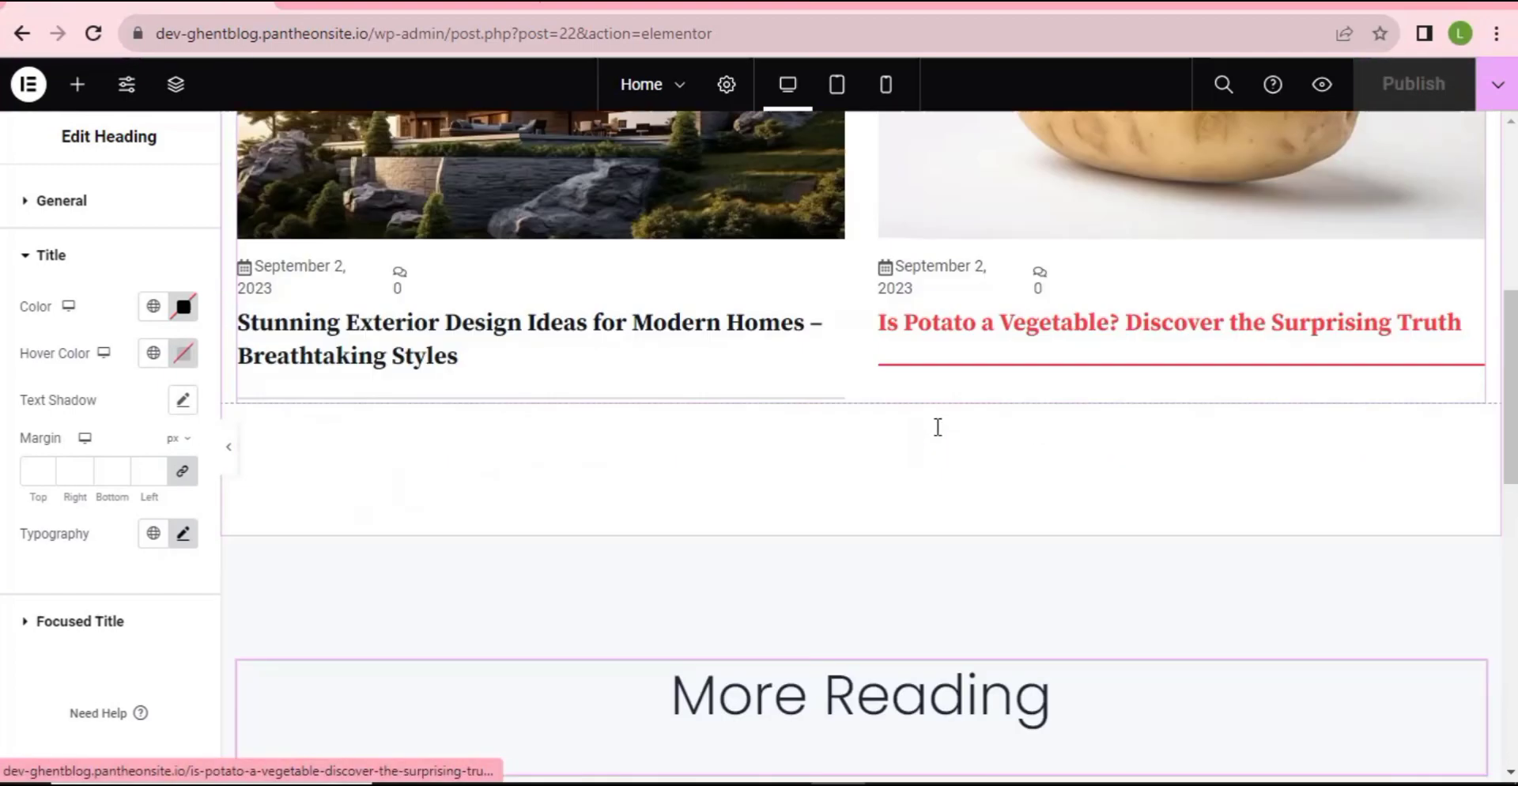
{"action": "scroll", "coordinate": [935, 427], "scroll_direction": "up", "scroll_amount": 4}
- Hide the editing panel, scroll through the full page preview, then restore the panel
{"action": "left_click", "coordinate": [228, 447]}
{"action": "scroll", "coordinate": [532, 501], "scroll_direction": "down", "scroll_amount": 5}
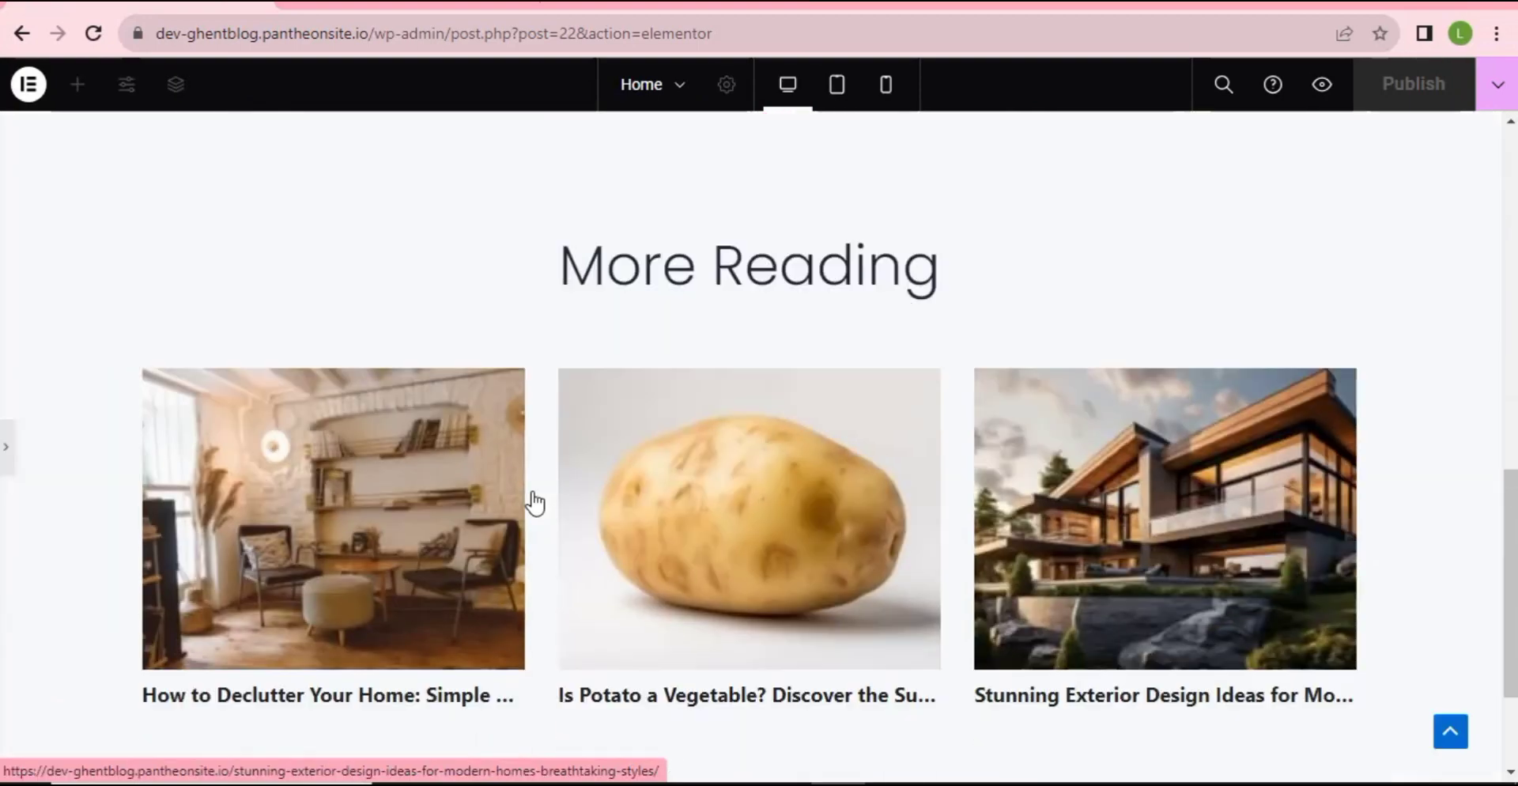
{"action": "scroll", "coordinate": [533, 511], "scroll_direction": "up", "scroll_amount": 6}
{"action": "scroll", "coordinate": [530, 532], "scroll_direction": "down", "scroll_amount": 8}
{"action": "scroll", "coordinate": [533, 534], "scroll_direction": "up", "scroll_amount": 12}
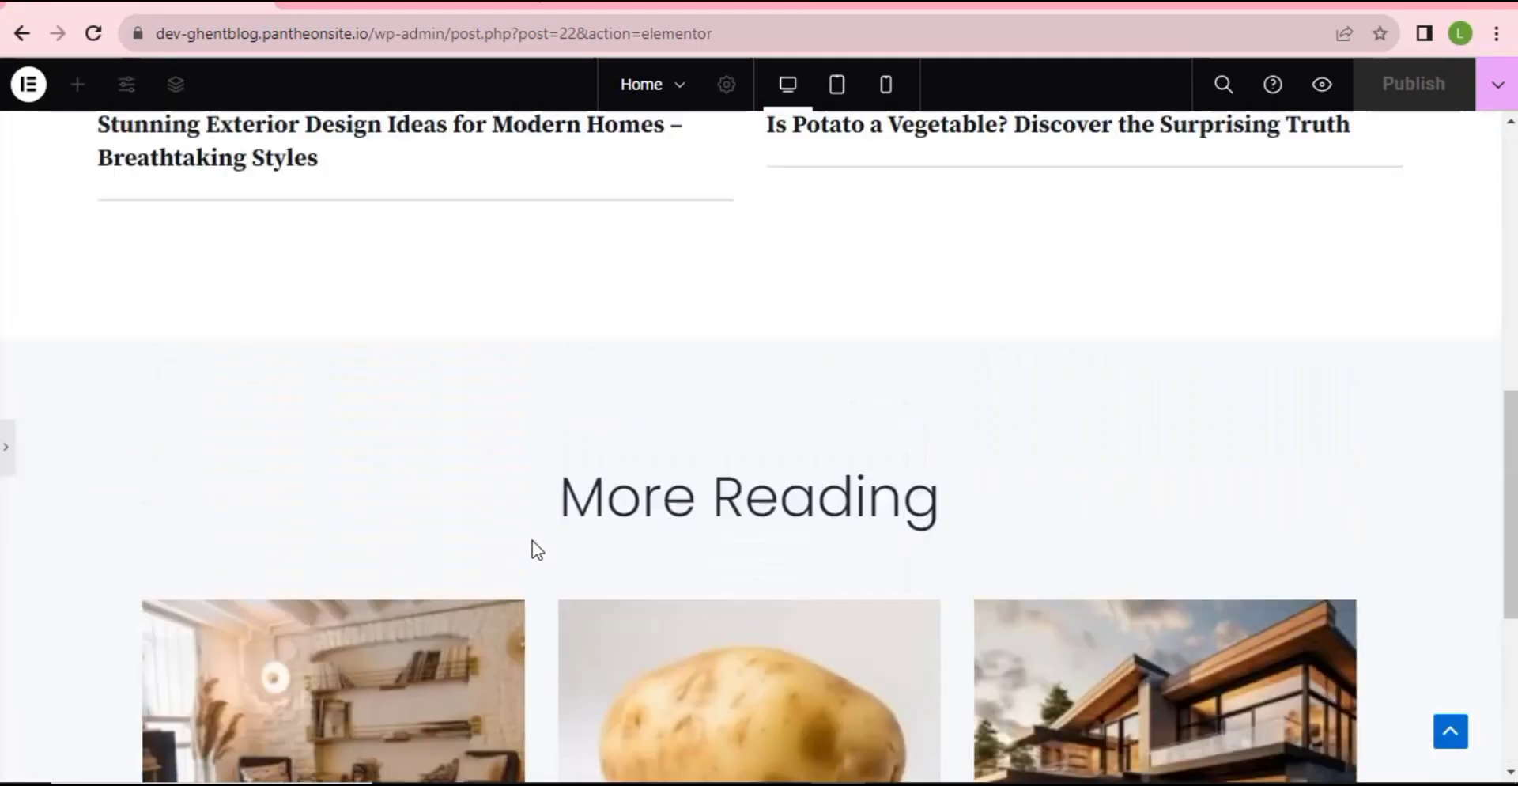
{"action": "scroll", "coordinate": [506, 522], "scroll_direction": "down", "scroll_amount": 4}
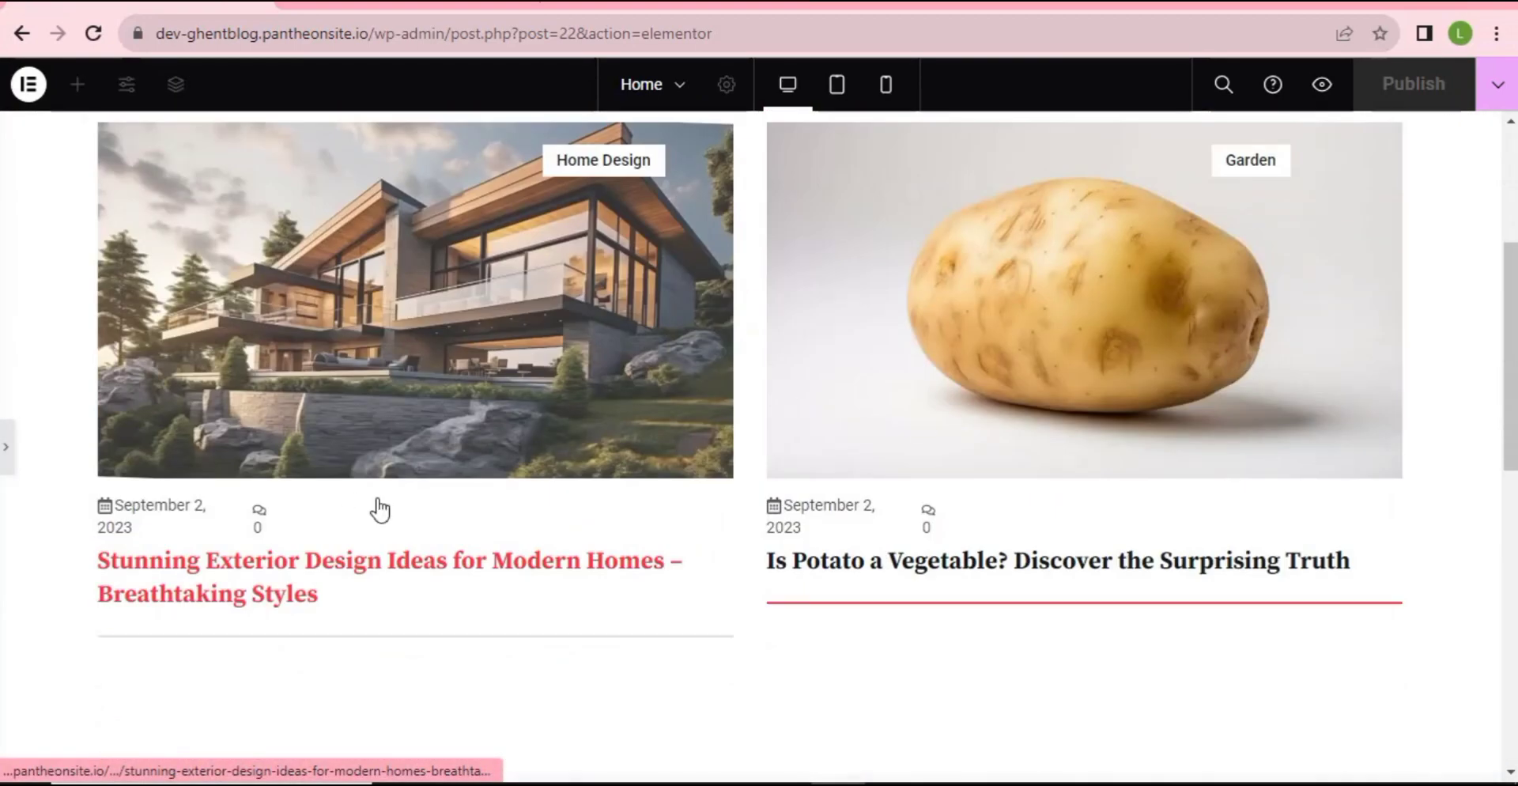
{"action": "scroll", "coordinate": [553, 541], "scroll_direction": "down", "scroll_amount": 6}
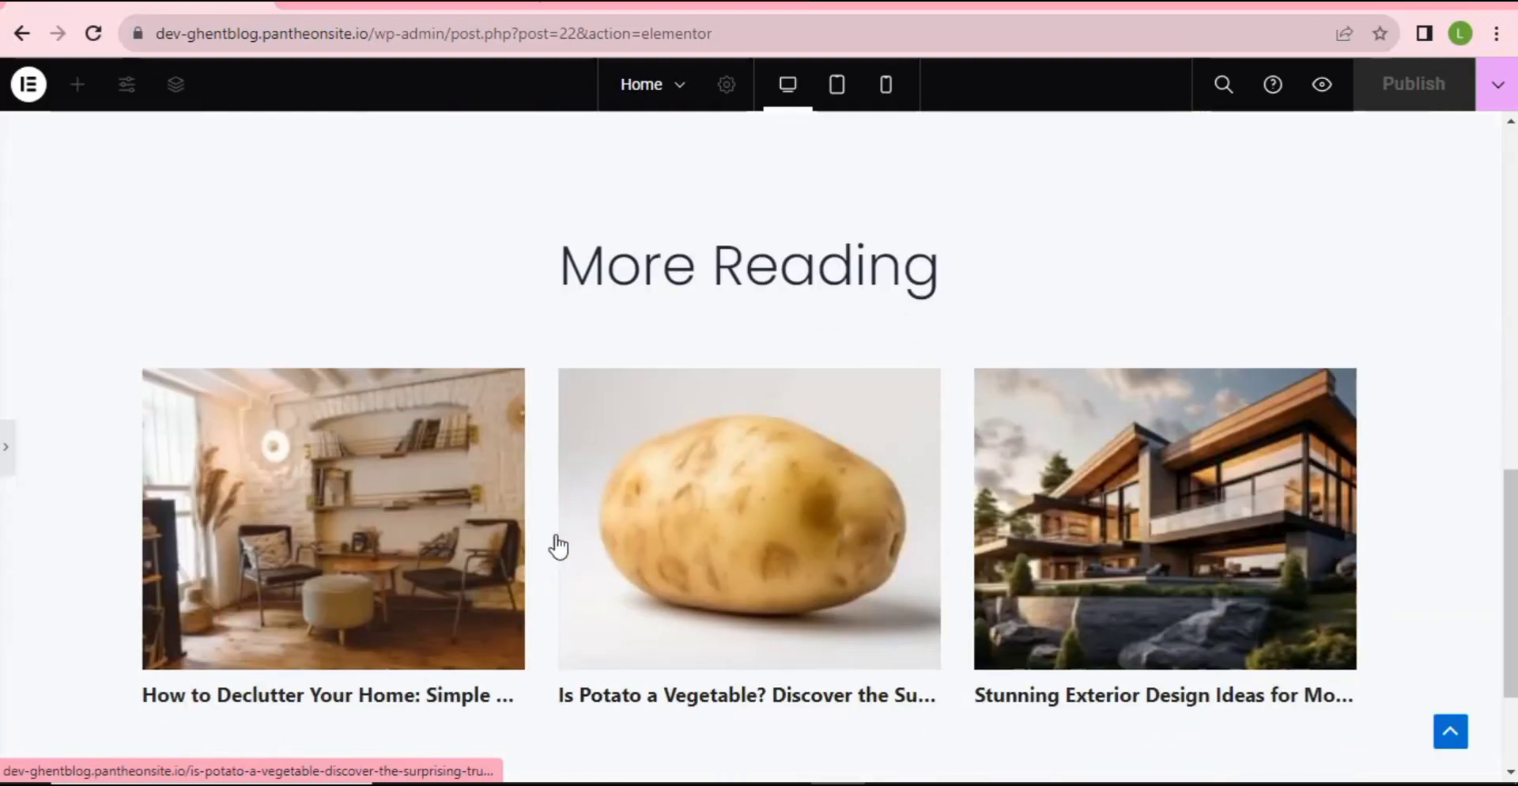
{"action": "scroll", "coordinate": [575, 569], "scroll_direction": "down", "scroll_amount": 3}
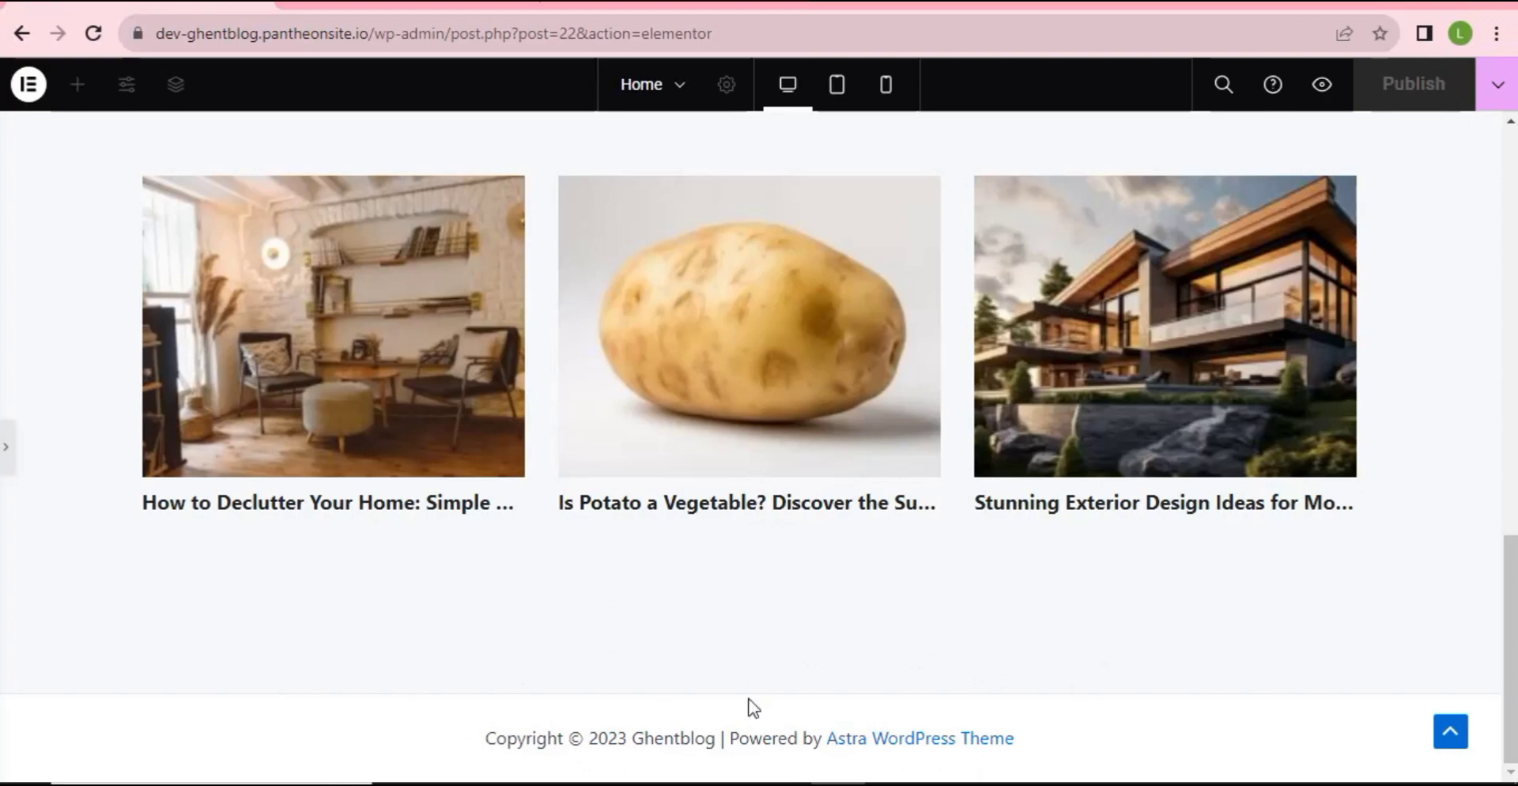
{"action": "scroll", "coordinate": [295, 618], "scroll_direction": "up", "scroll_amount": 15}
{"action": "scroll", "coordinate": [579, 522], "scroll_direction": "down", "scroll_amount": 8}
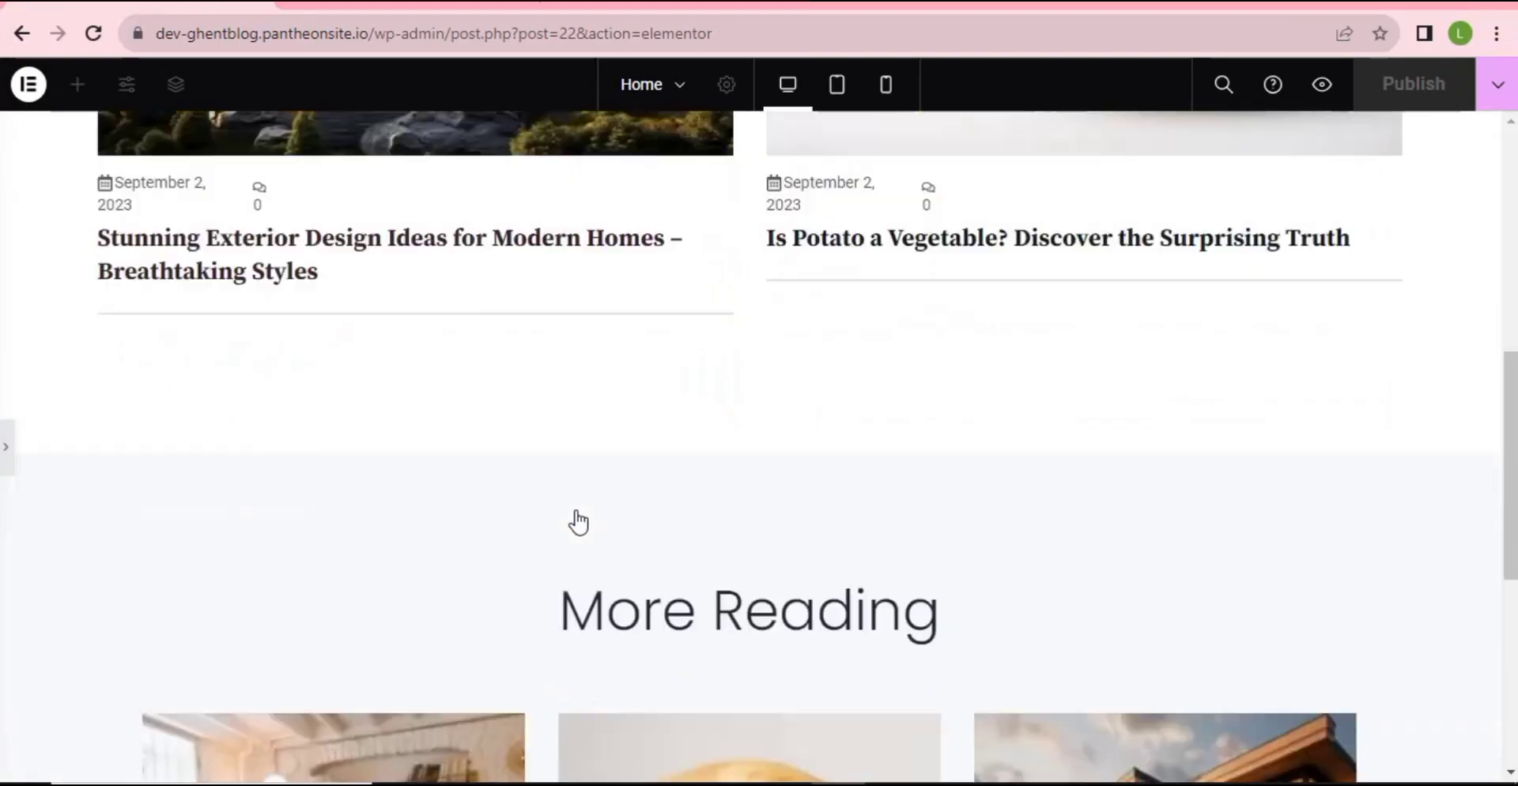
{"action": "scroll", "coordinate": [459, 561], "scroll_direction": "down", "scroll_amount": 6}
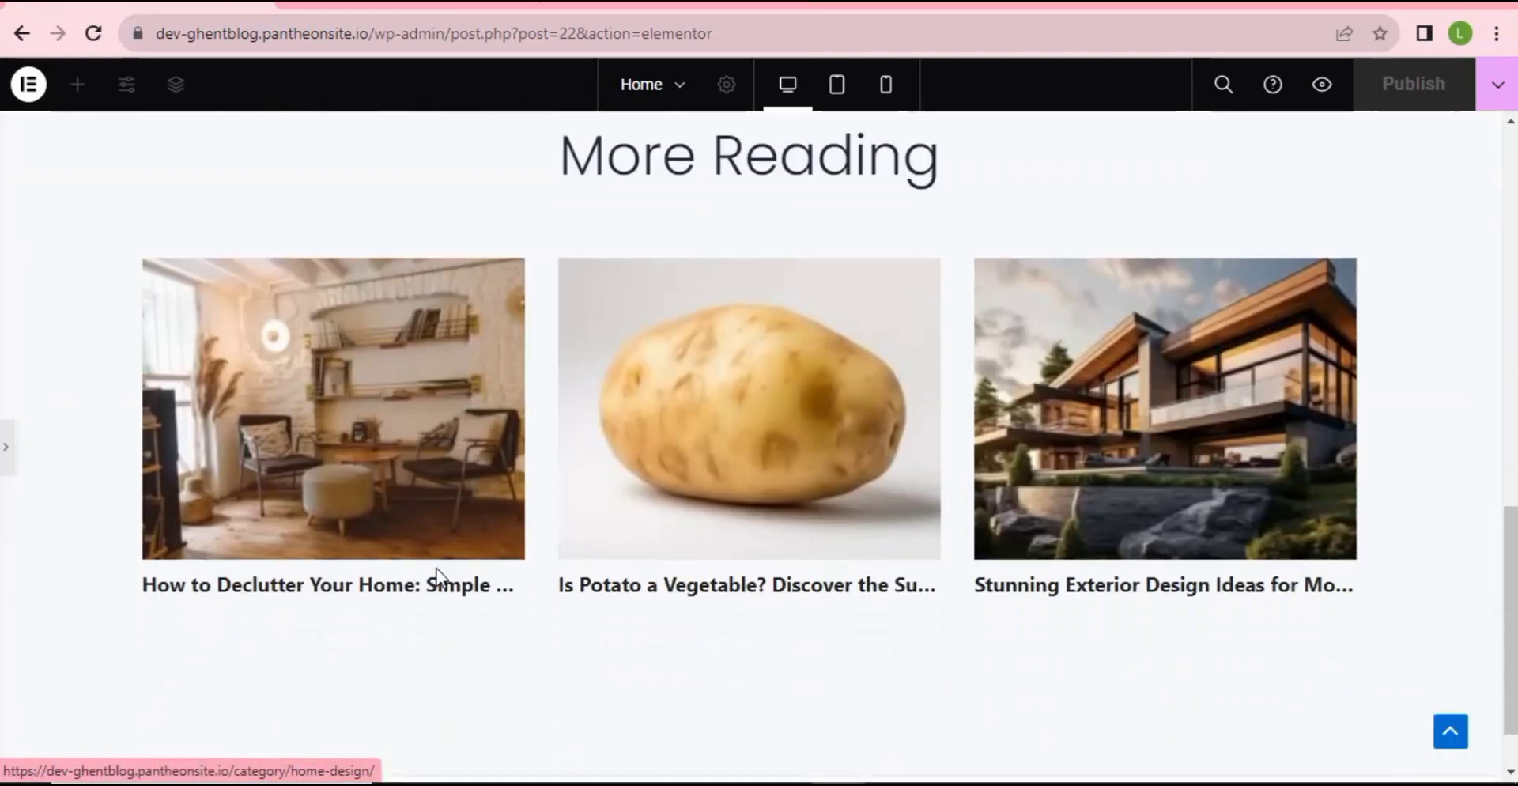
{"action": "scroll", "coordinate": [434, 576], "scroll_direction": "up", "scroll_amount": 6}
{"action": "scroll", "coordinate": [419, 565], "scroll_direction": "down", "scroll_amount": 6}
{"action": "scroll", "coordinate": [409, 559], "scroll_direction": "up", "scroll_amount": 12}
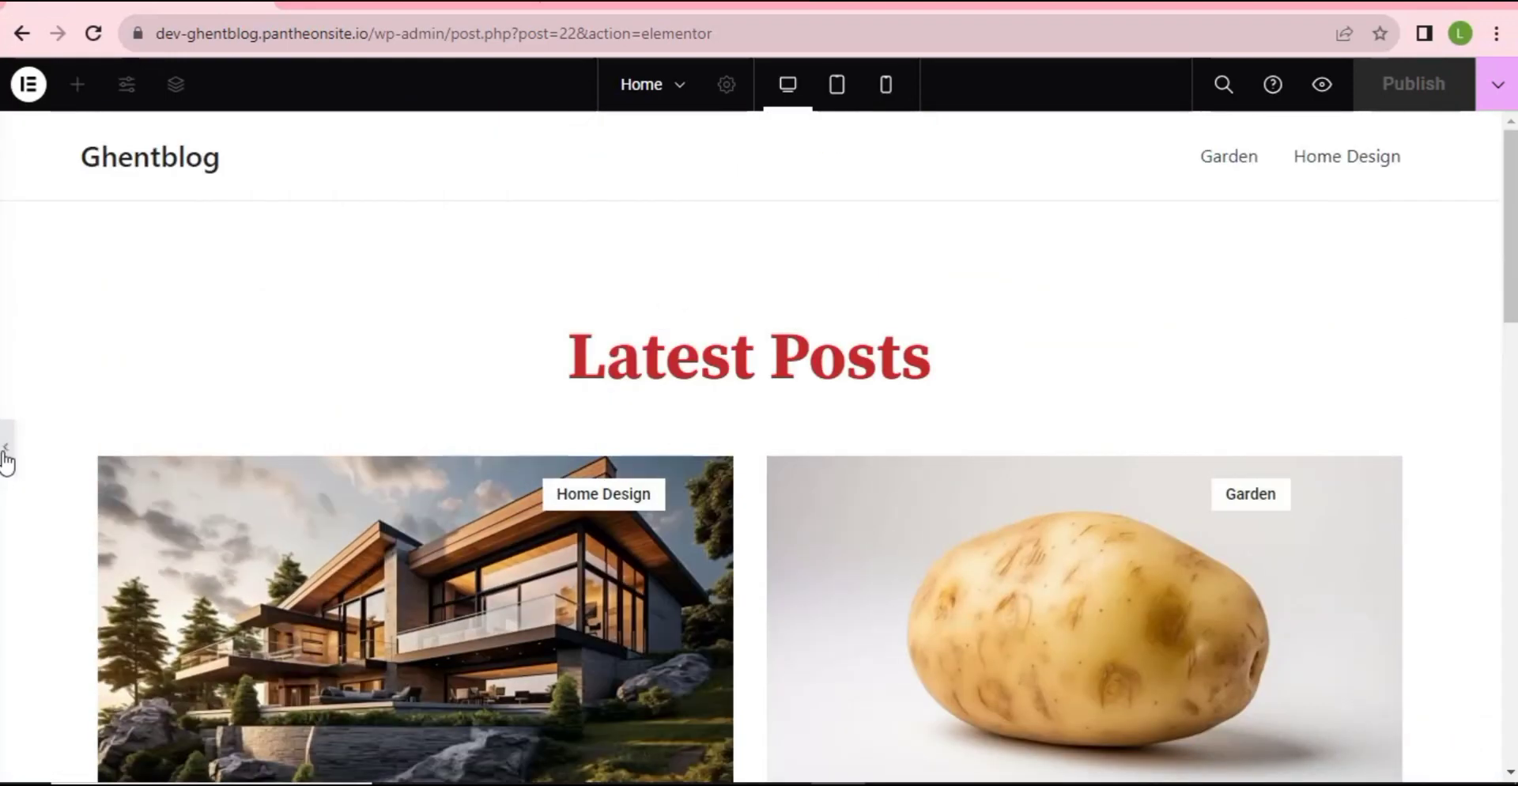
{"action": "left_click", "coordinate": [6, 457]}
{"action": "scroll", "coordinate": [756, 467], "scroll_direction": "down", "scroll_amount": 15}
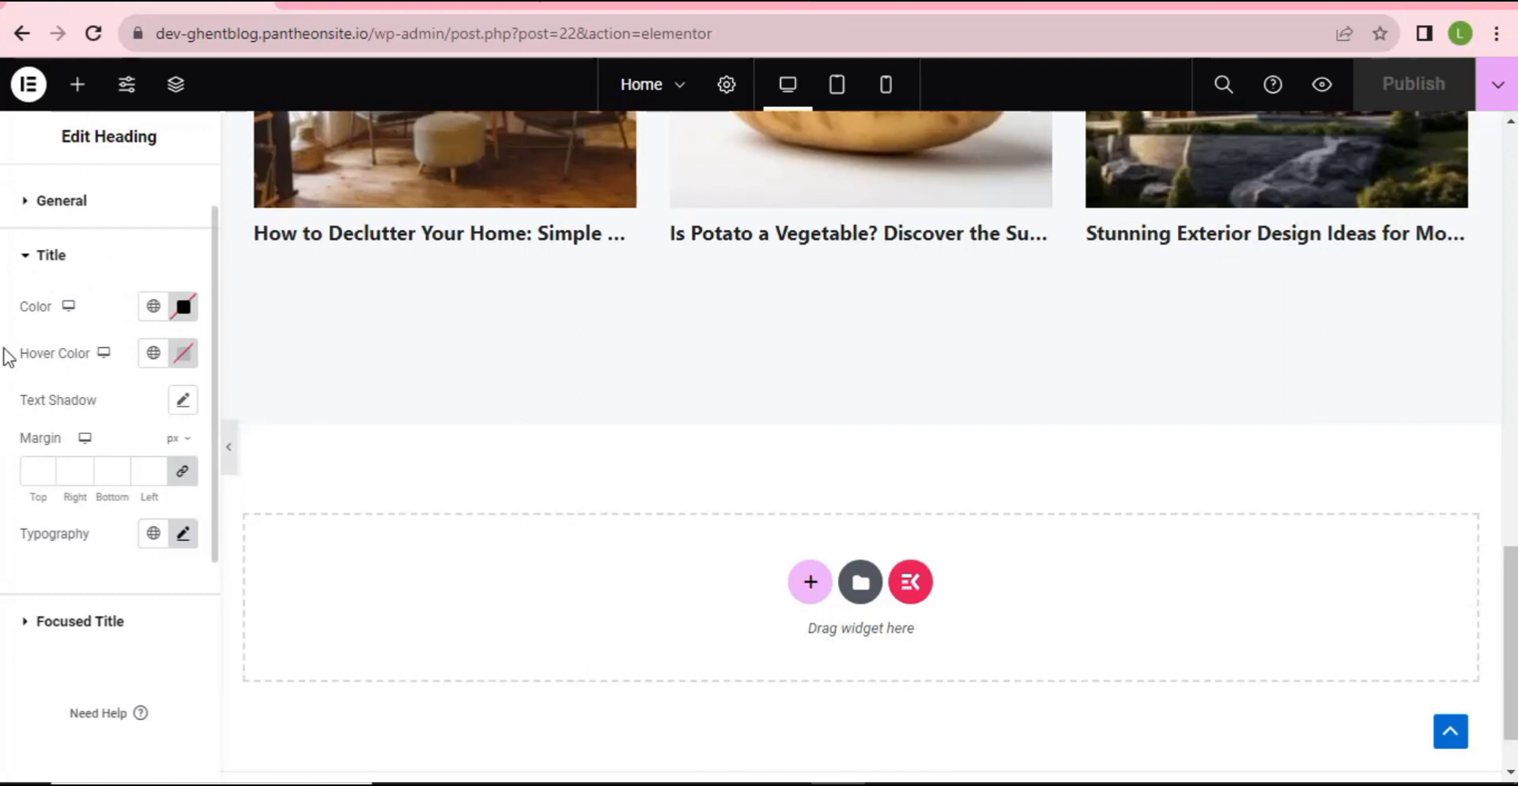
- Drag the ElementsKit Blog Posts widget into the empty bottom section
{"action": "left_click", "coordinate": [74, 101]}
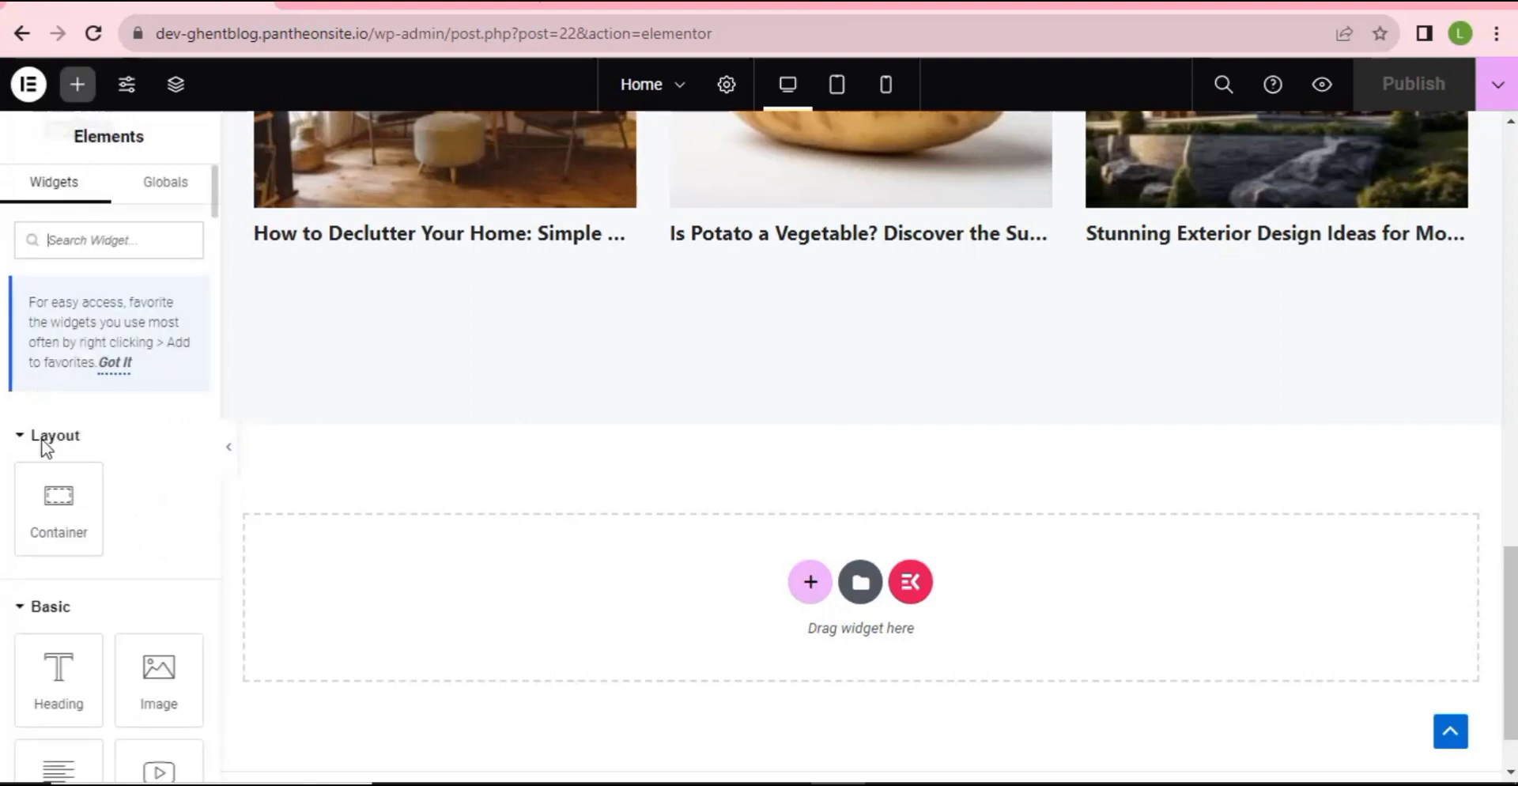
{"action": "scroll", "coordinate": [48, 474], "scroll_direction": "down", "scroll_amount": 6}
{"action": "scroll", "coordinate": [101, 633], "scroll_direction": "down", "scroll_amount": 20}
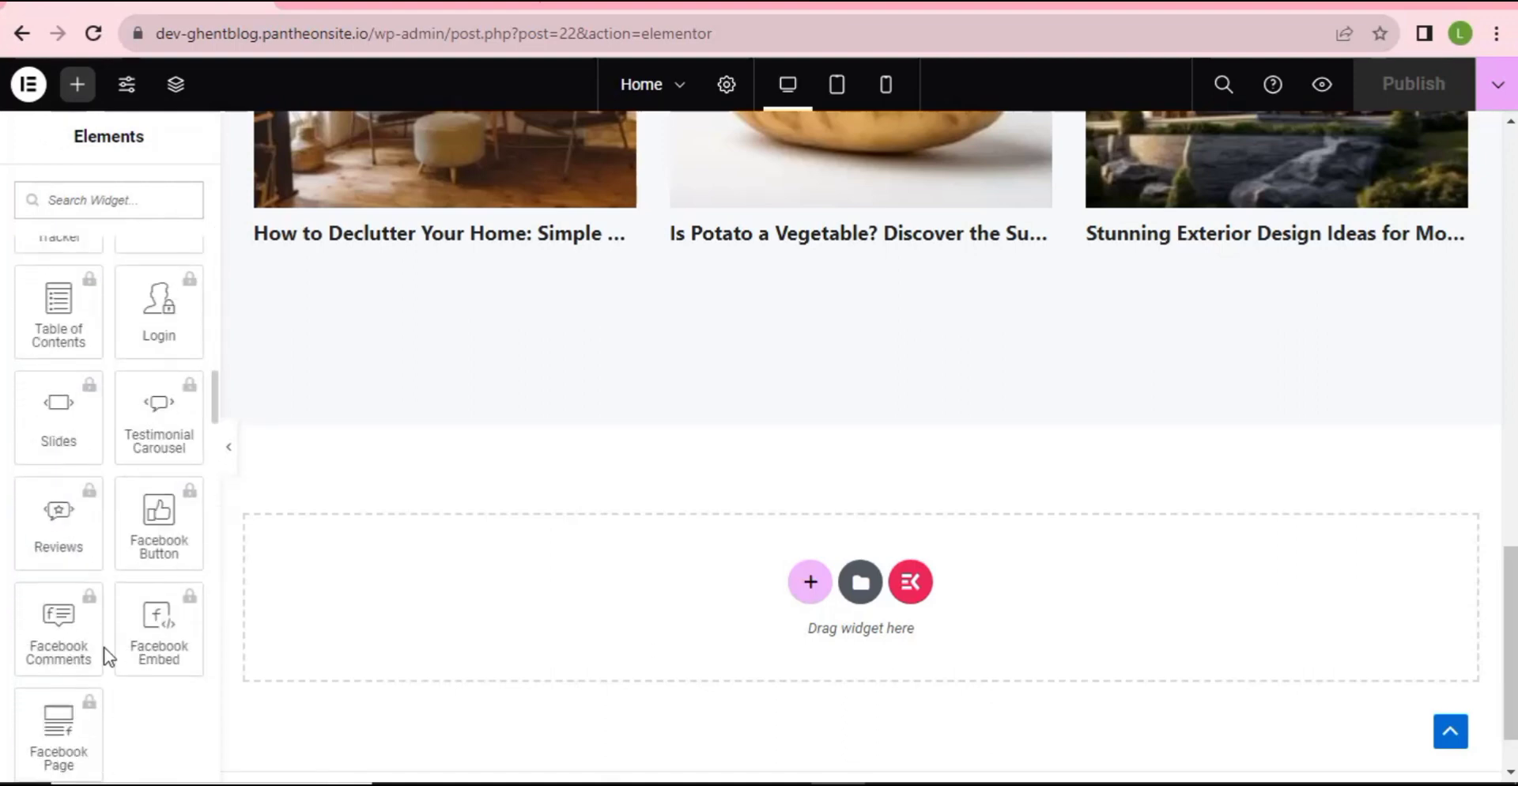
{"action": "scroll", "coordinate": [101, 658], "scroll_direction": "down", "scroll_amount": 8}
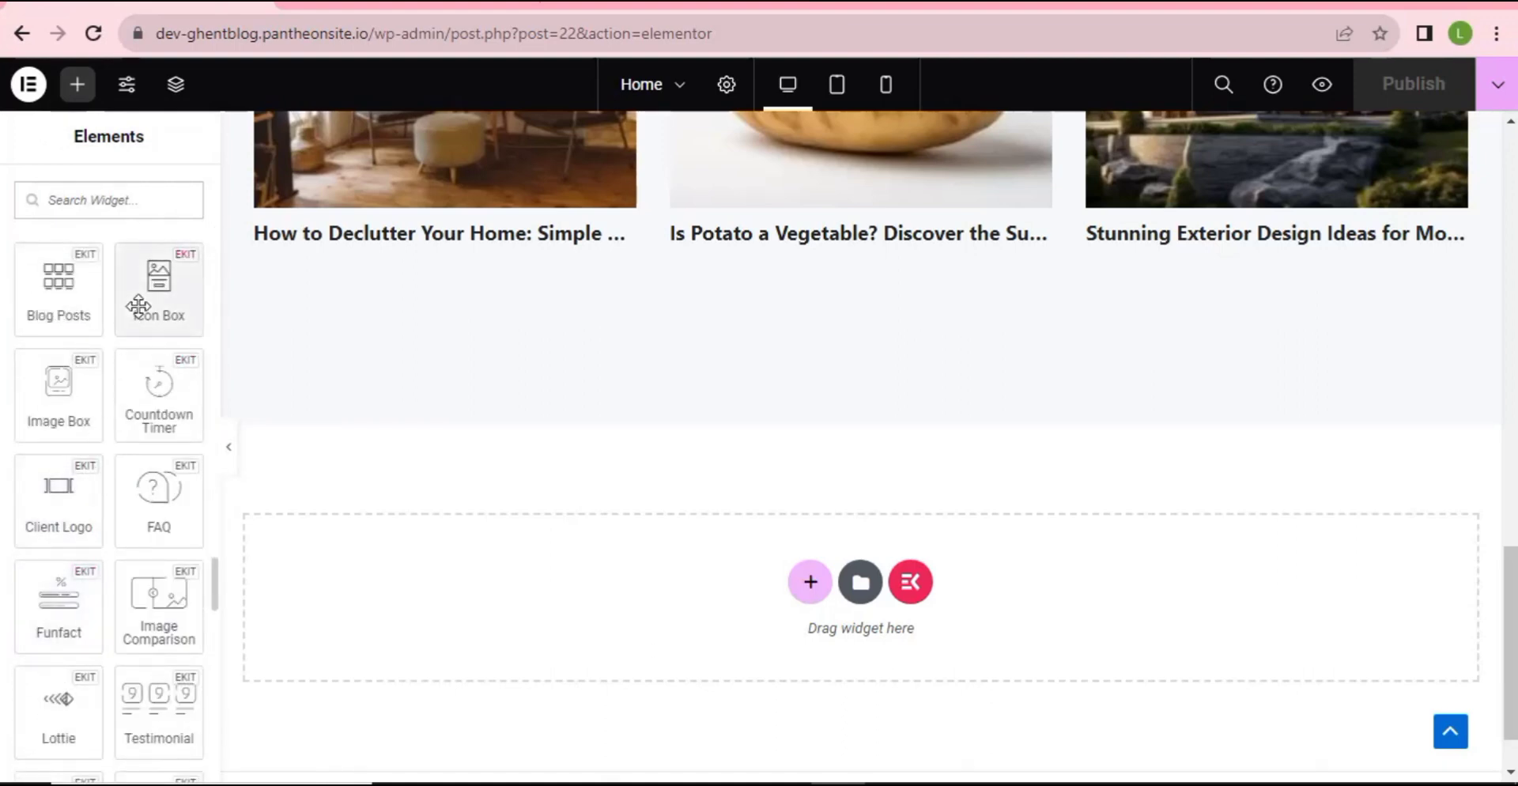
{"action": "scroll", "coordinate": [88, 450], "scroll_direction": "down", "scroll_amount": 4}
{"action": "scroll", "coordinate": [75, 542], "scroll_direction": "down", "scroll_amount": 1}
{"action": "scroll", "coordinate": [76, 546], "scroll_direction": "up", "scroll_amount": 4}
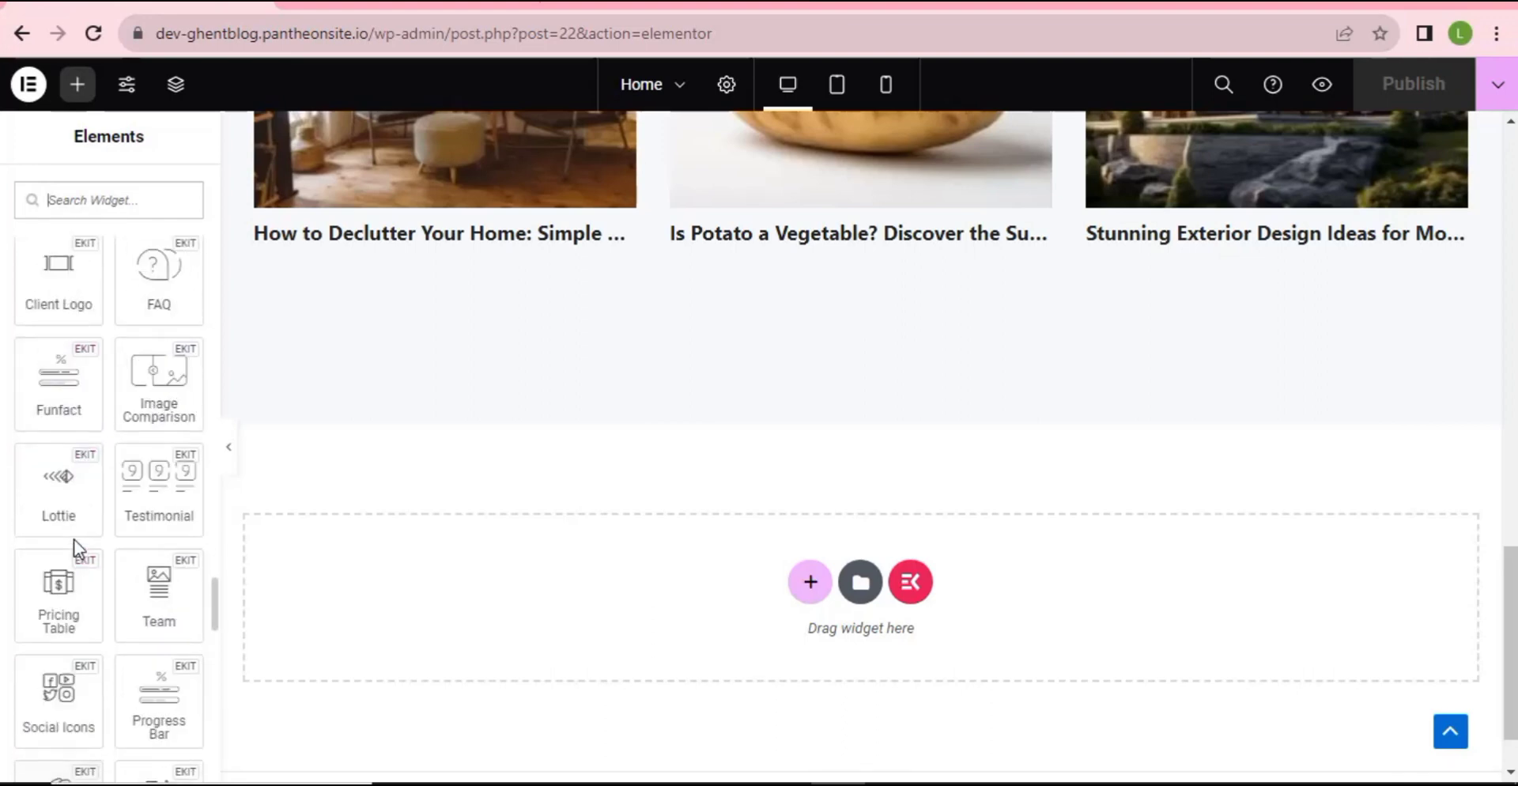
{"action": "scroll", "coordinate": [74, 540], "scroll_direction": "up", "scroll_amount": 4}
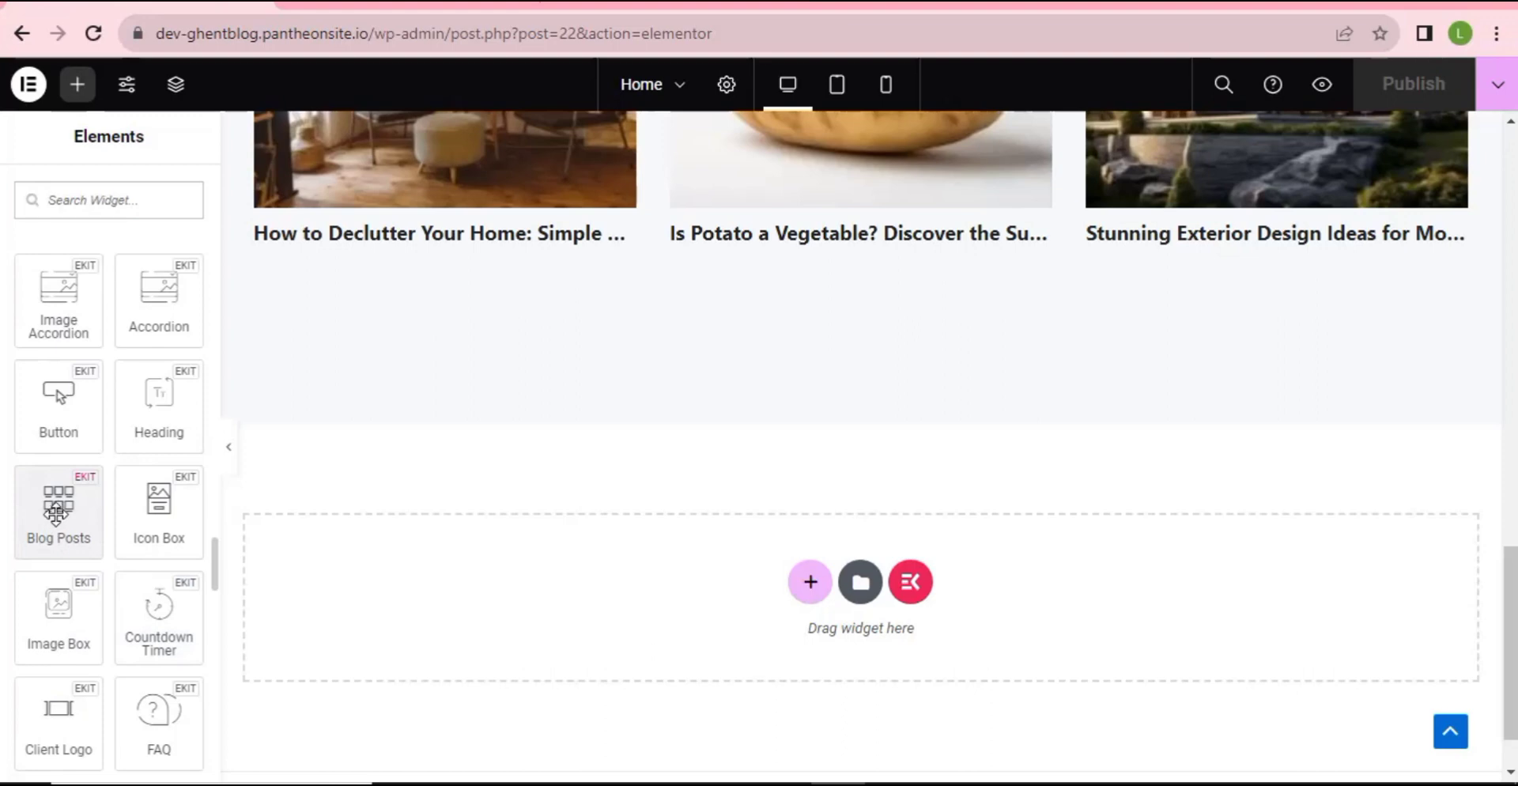
{"action": "left_click_drag", "start_coordinate": [56, 514], "coordinate": [661, 580]}
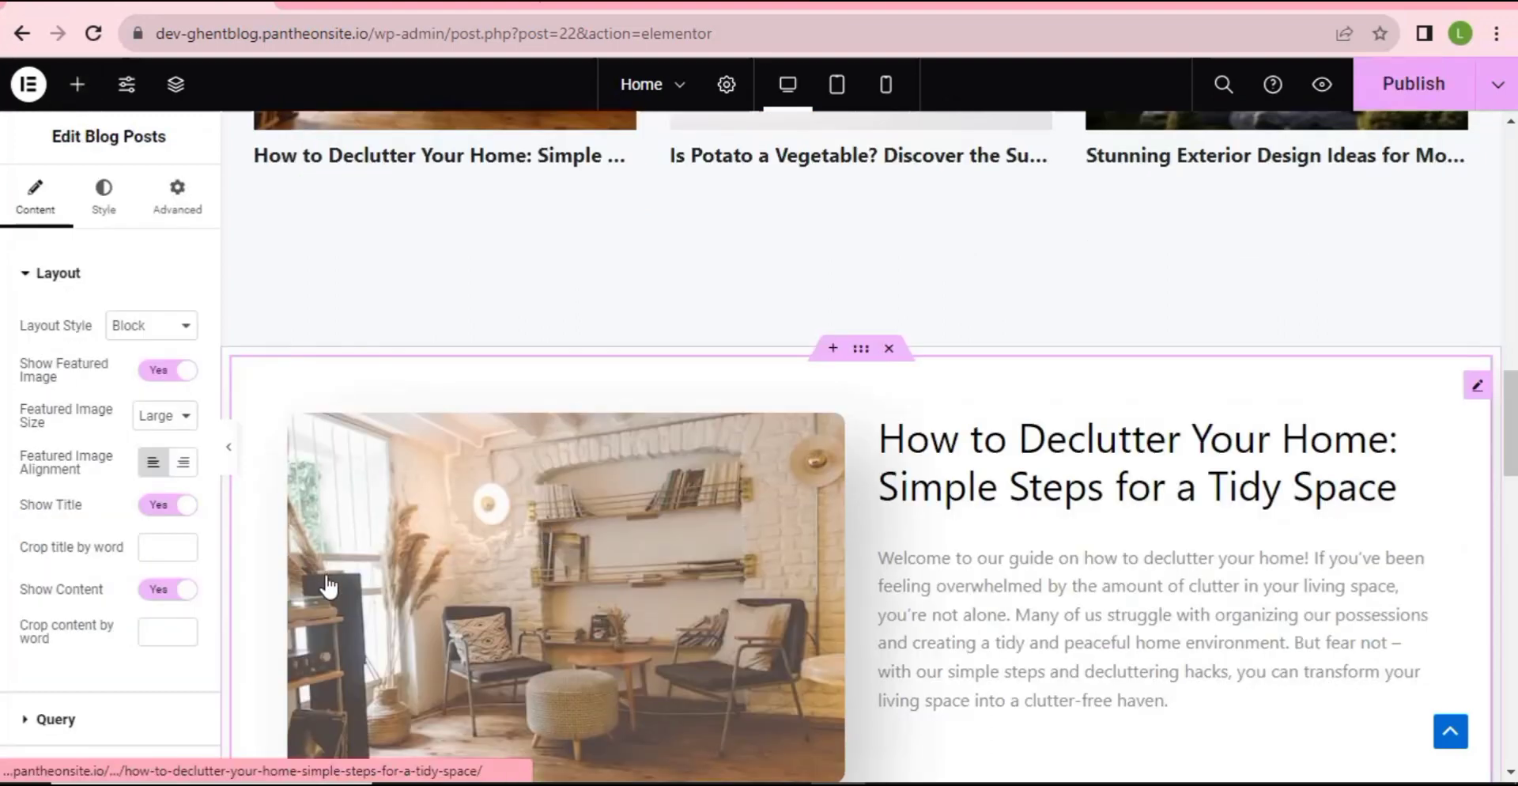
{"action": "scroll", "coordinate": [556, 576], "scroll_direction": "down", "scroll_amount": 10}
{"action": "scroll", "coordinate": [553, 557], "scroll_direction": "up", "scroll_amount": 8}
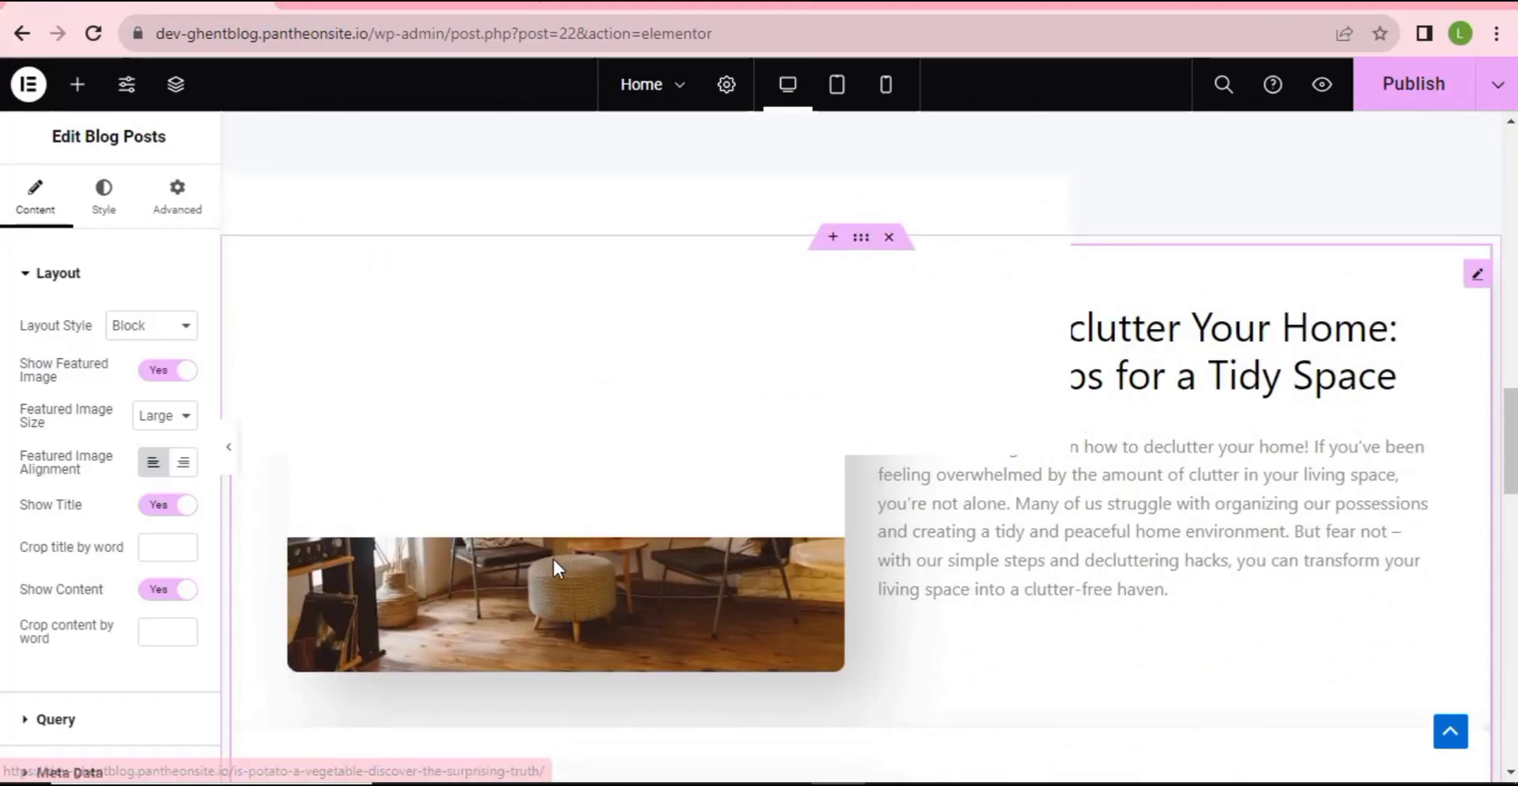
{"action": "scroll", "coordinate": [553, 557], "scroll_direction": "down", "scroll_amount": 7}
{"action": "scroll", "coordinate": [560, 597], "scroll_direction": "up", "scroll_amount": 3}
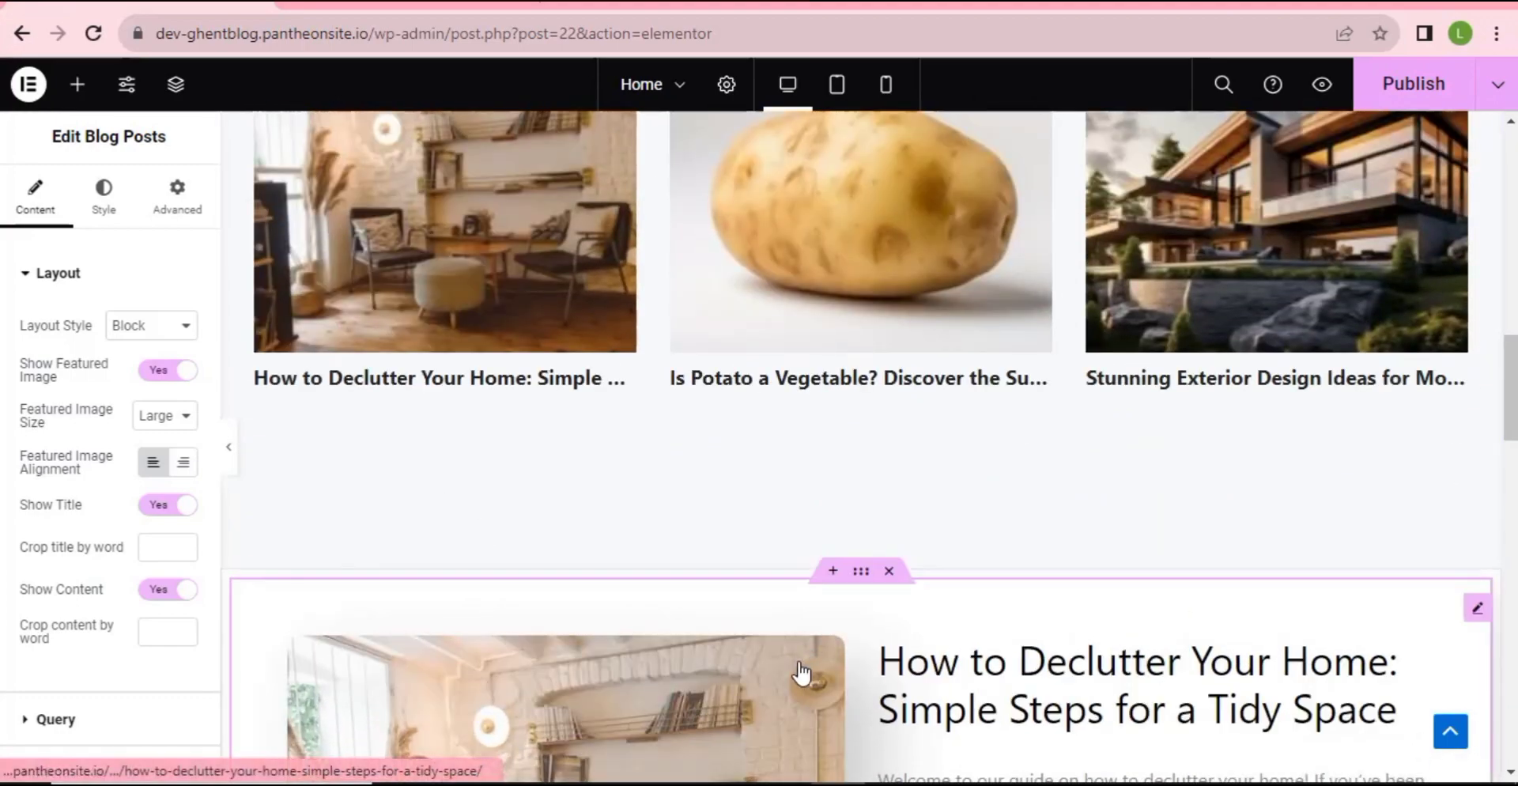
{"action": "scroll", "coordinate": [801, 672], "scroll_direction": "down", "scroll_amount": 4}
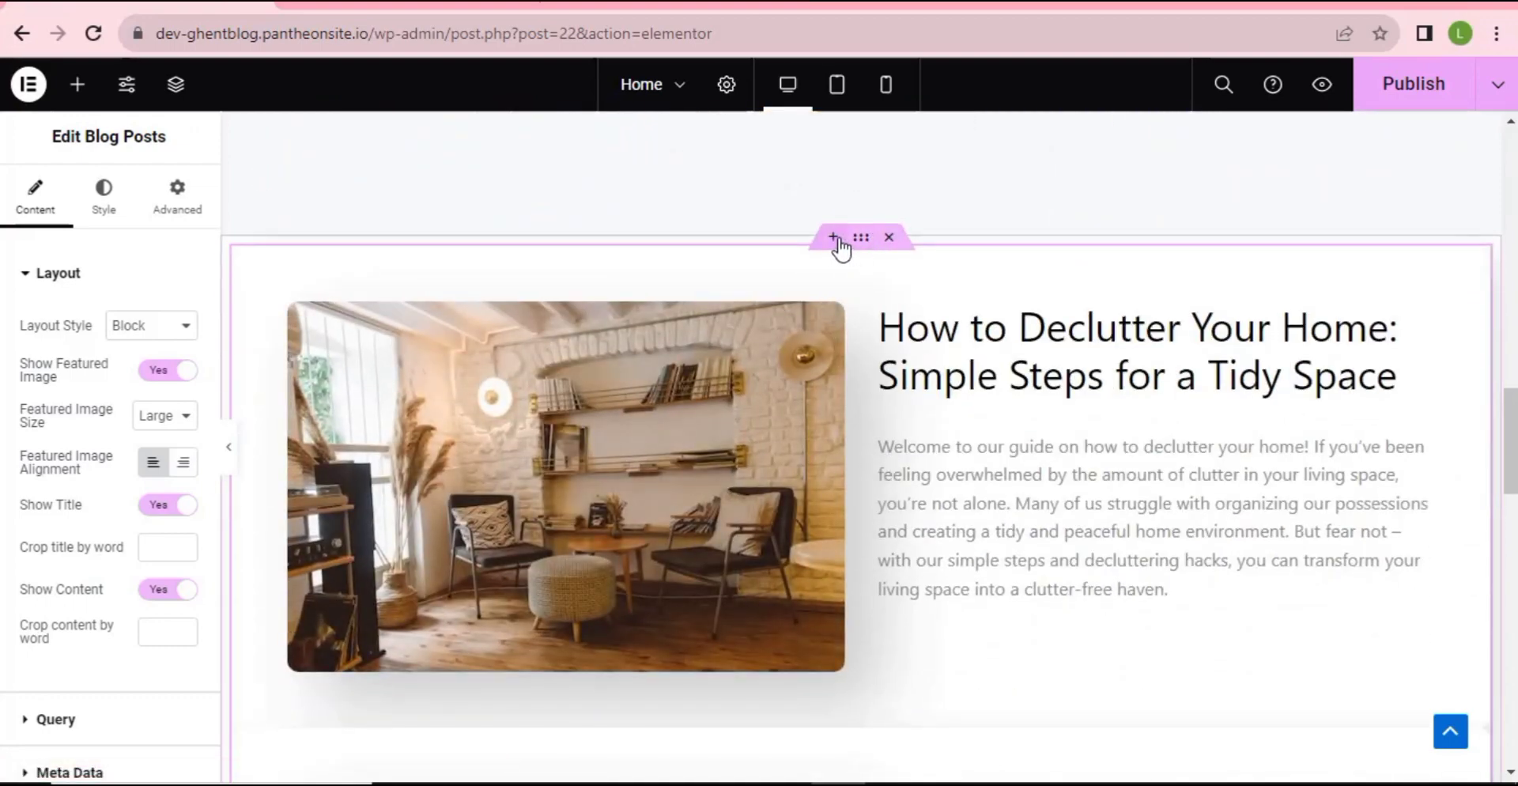
- Add a new section above the Blog Posts listing and drop a Heading widget into it
{"action": "left_click", "coordinate": [835, 239]}
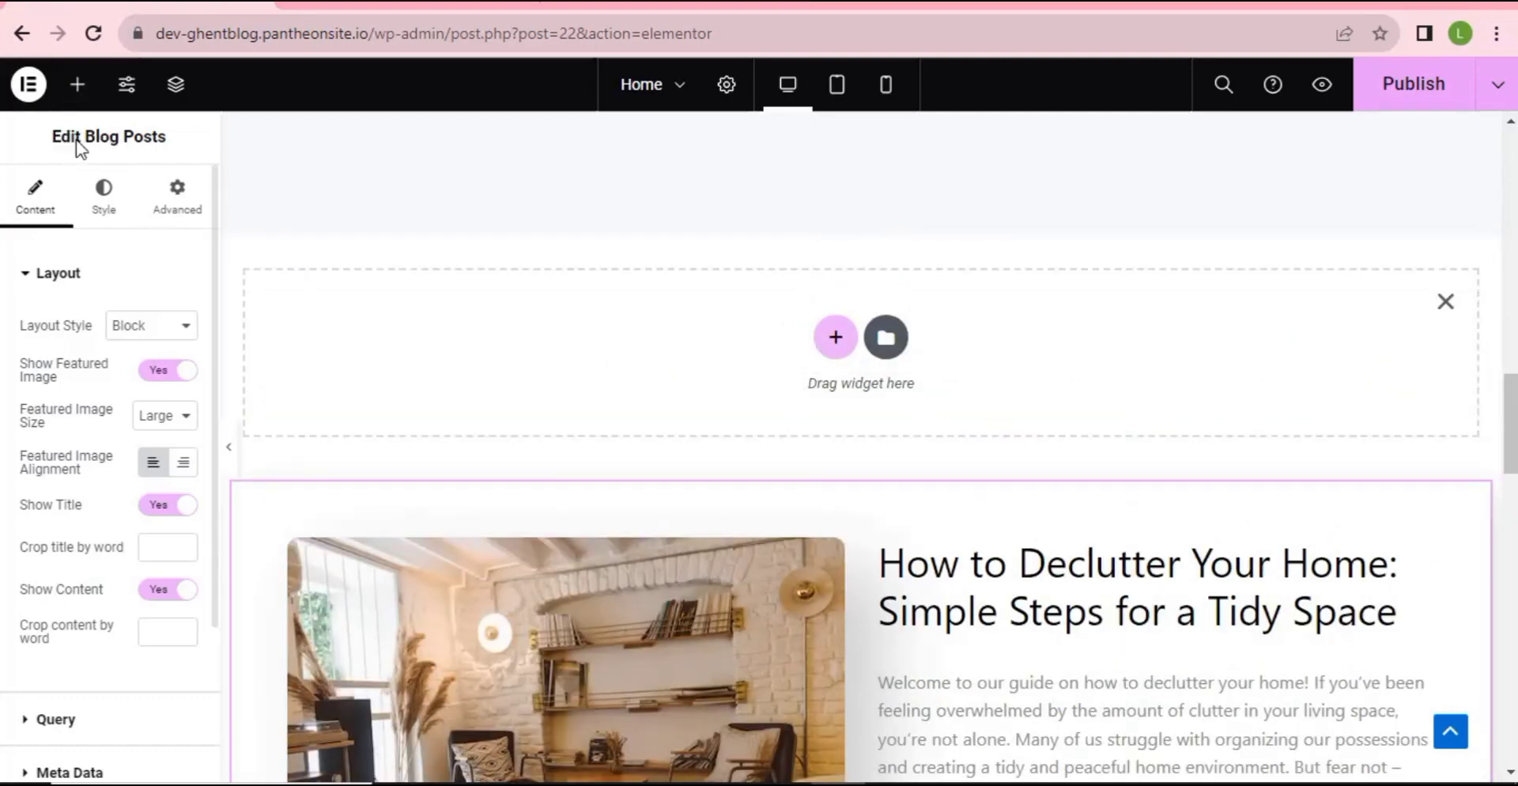
{"action": "left_click", "coordinate": [76, 87]}
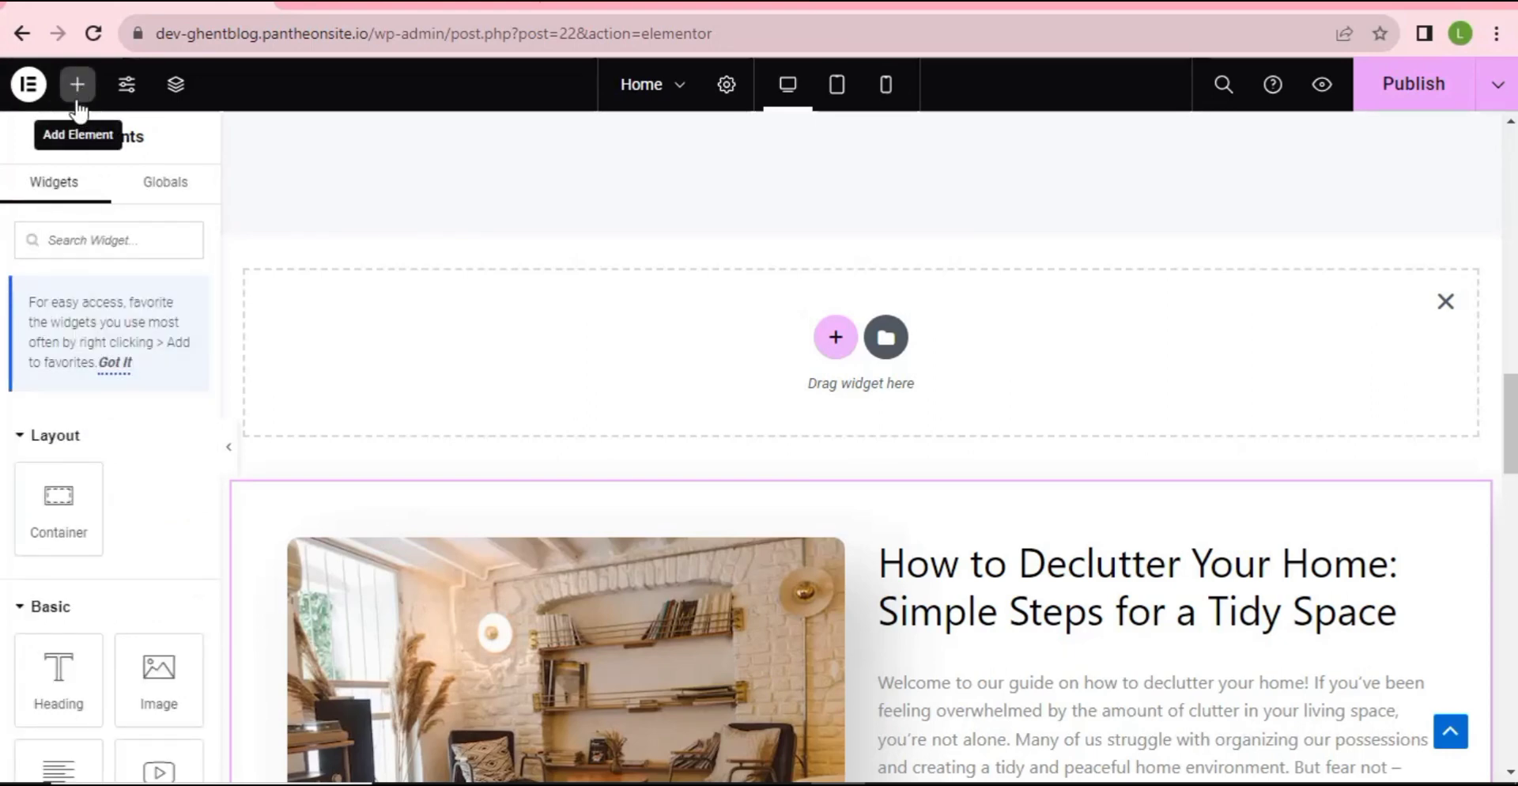
{"action": "scroll", "coordinate": [34, 585], "scroll_direction": "down", "scroll_amount": 5}
{"action": "scroll", "coordinate": [35, 577], "scroll_direction": "up", "scroll_amount": 2}
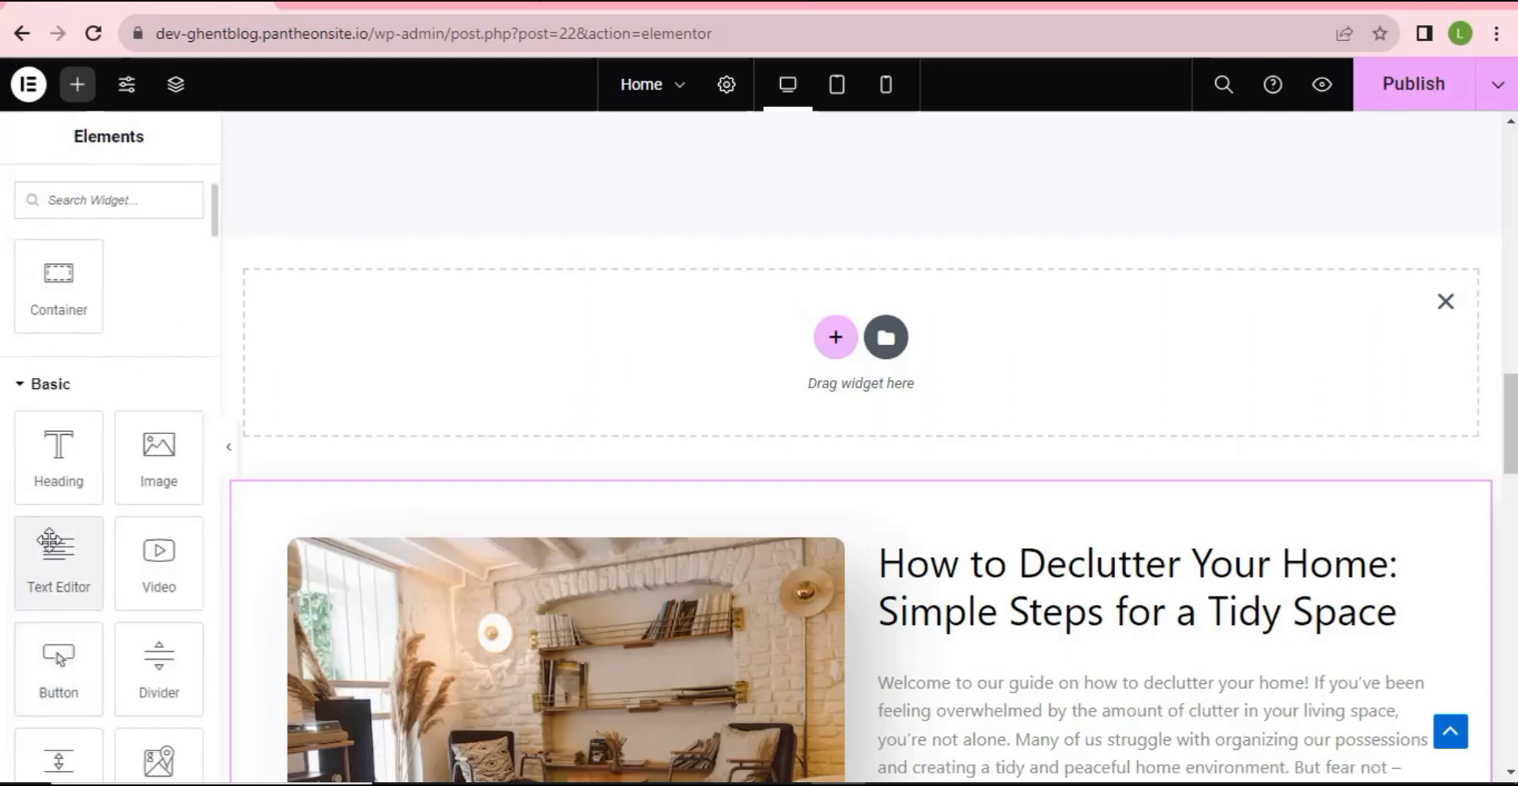
{"action": "left_click_drag", "start_coordinate": [47, 478], "coordinate": [817, 346]}
{"action": "scroll", "coordinate": [751, 356], "scroll_direction": "up", "scroll_amount": 3}
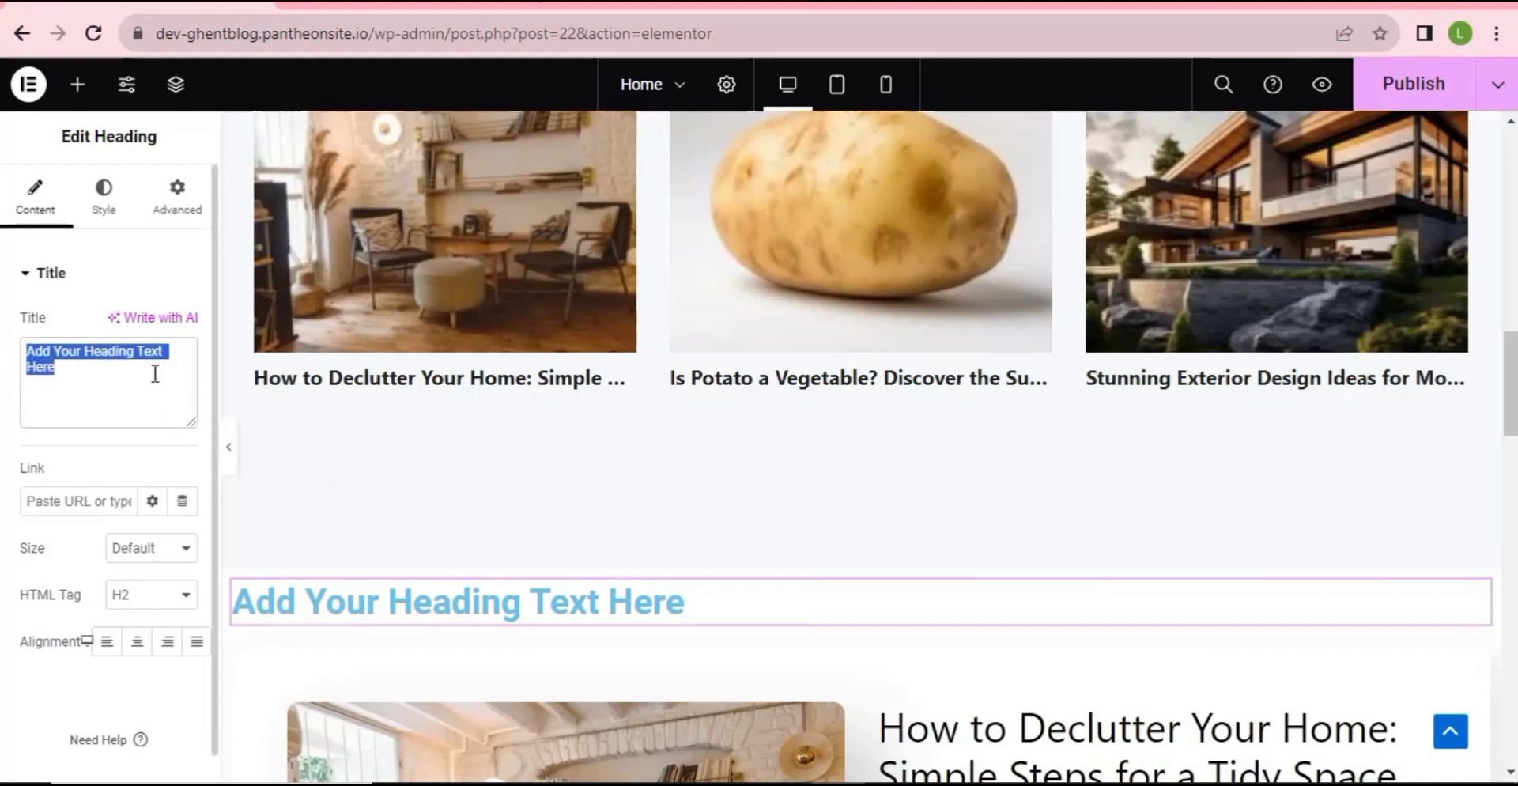
- Retype the placeholder heading title as 'MUST READ' in capitals
{"action": "type", "text": "Must Read"}
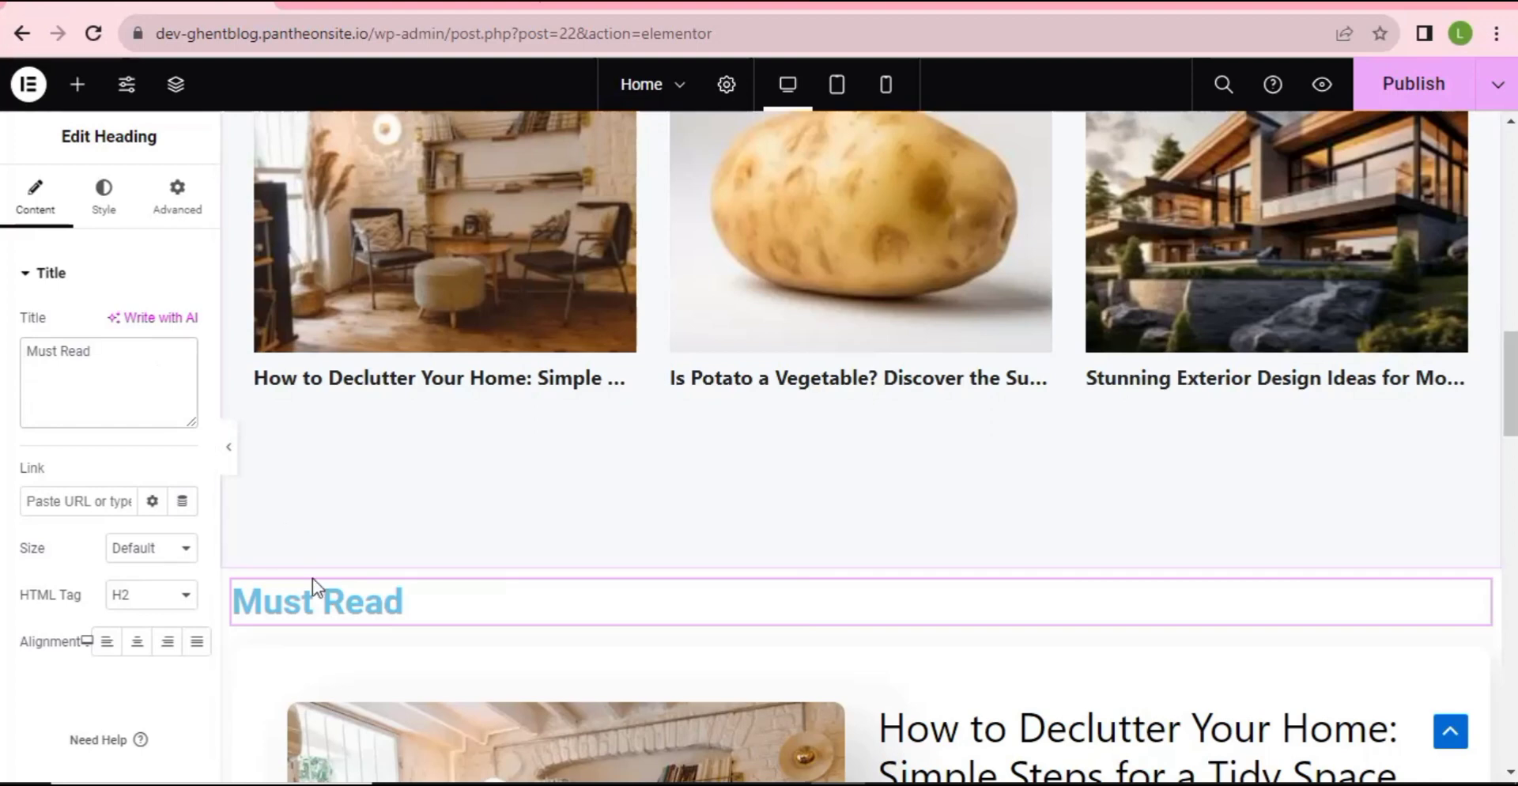
{"action": "left_click_drag", "start_coordinate": [91, 351], "coordinate": [50, 351]}
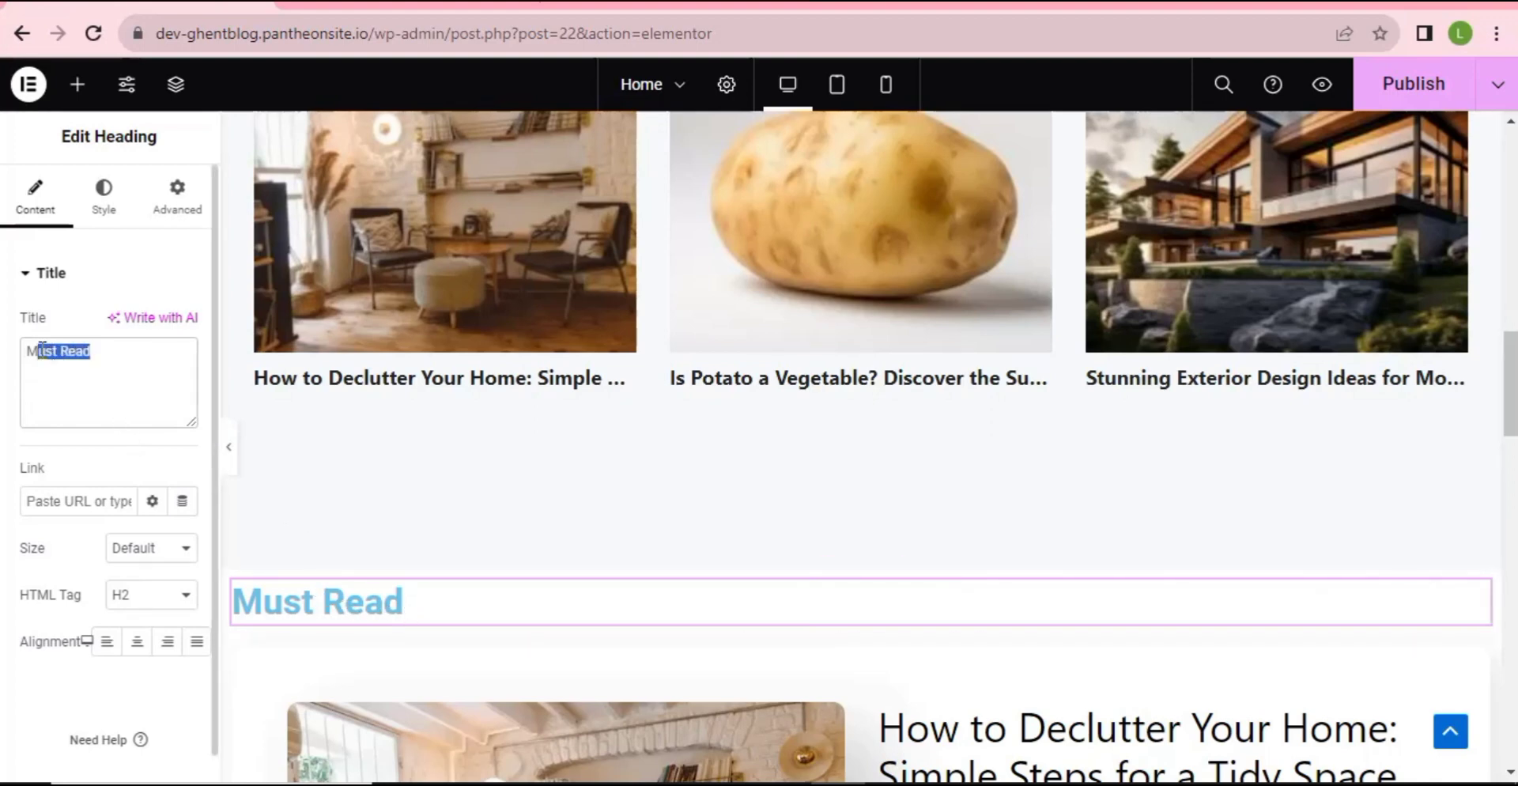
{"action": "type", "text": "UST READ"}
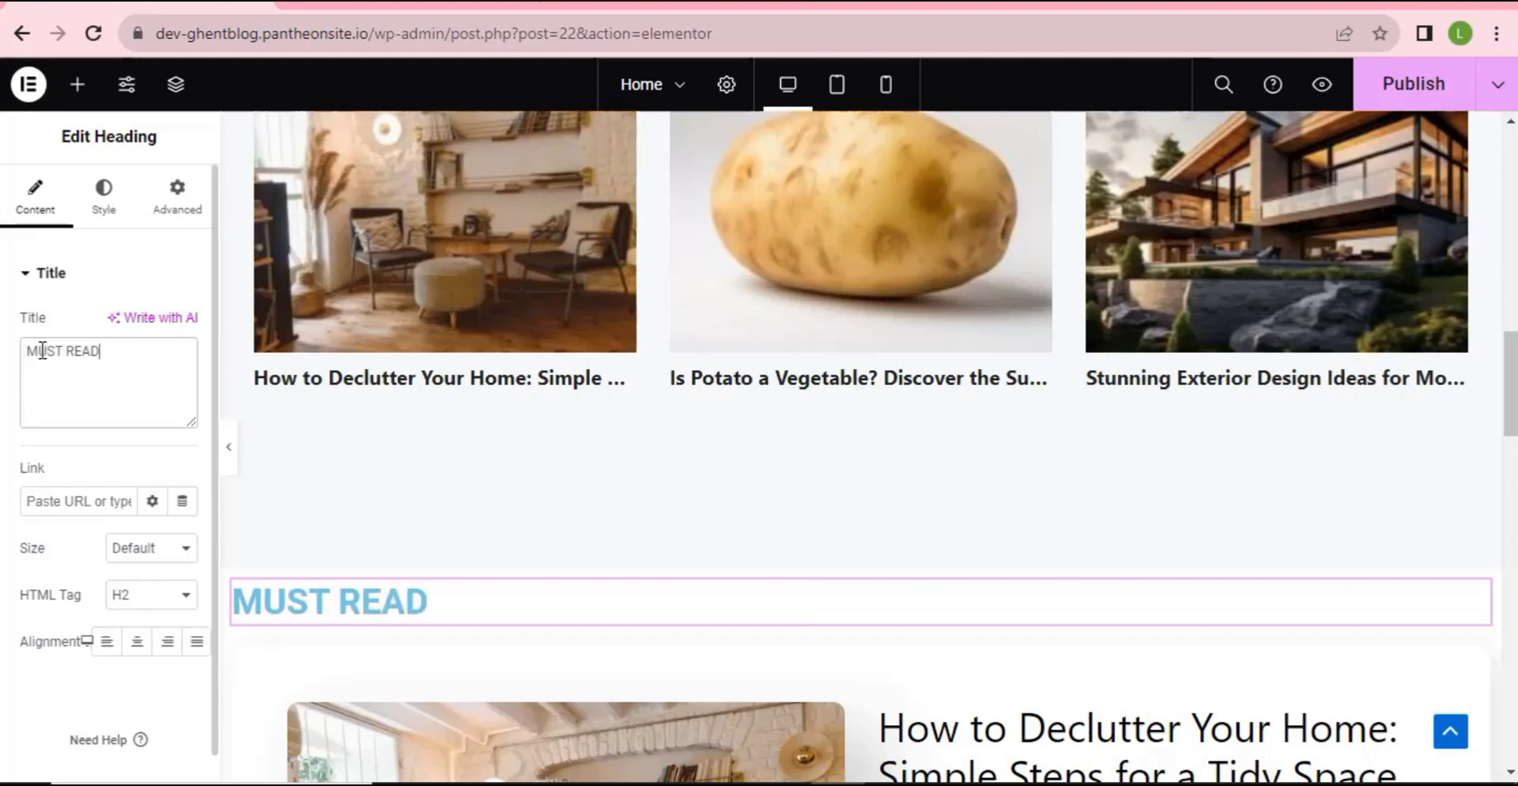
{"action": "scroll", "coordinate": [508, 611], "scroll_direction": "down", "scroll_amount": 1}
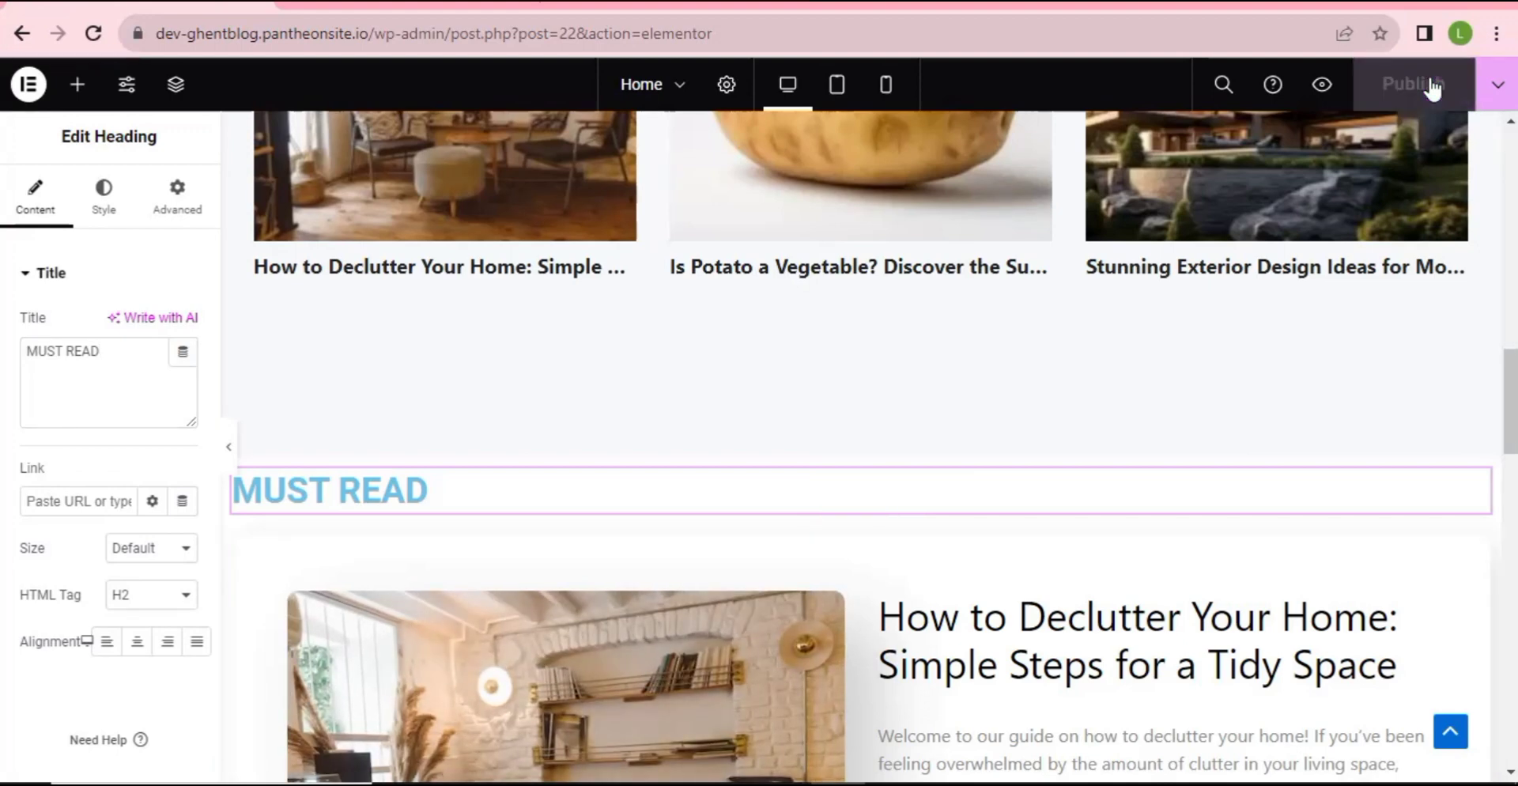
{"action": "left_click", "coordinate": [834, 96]}
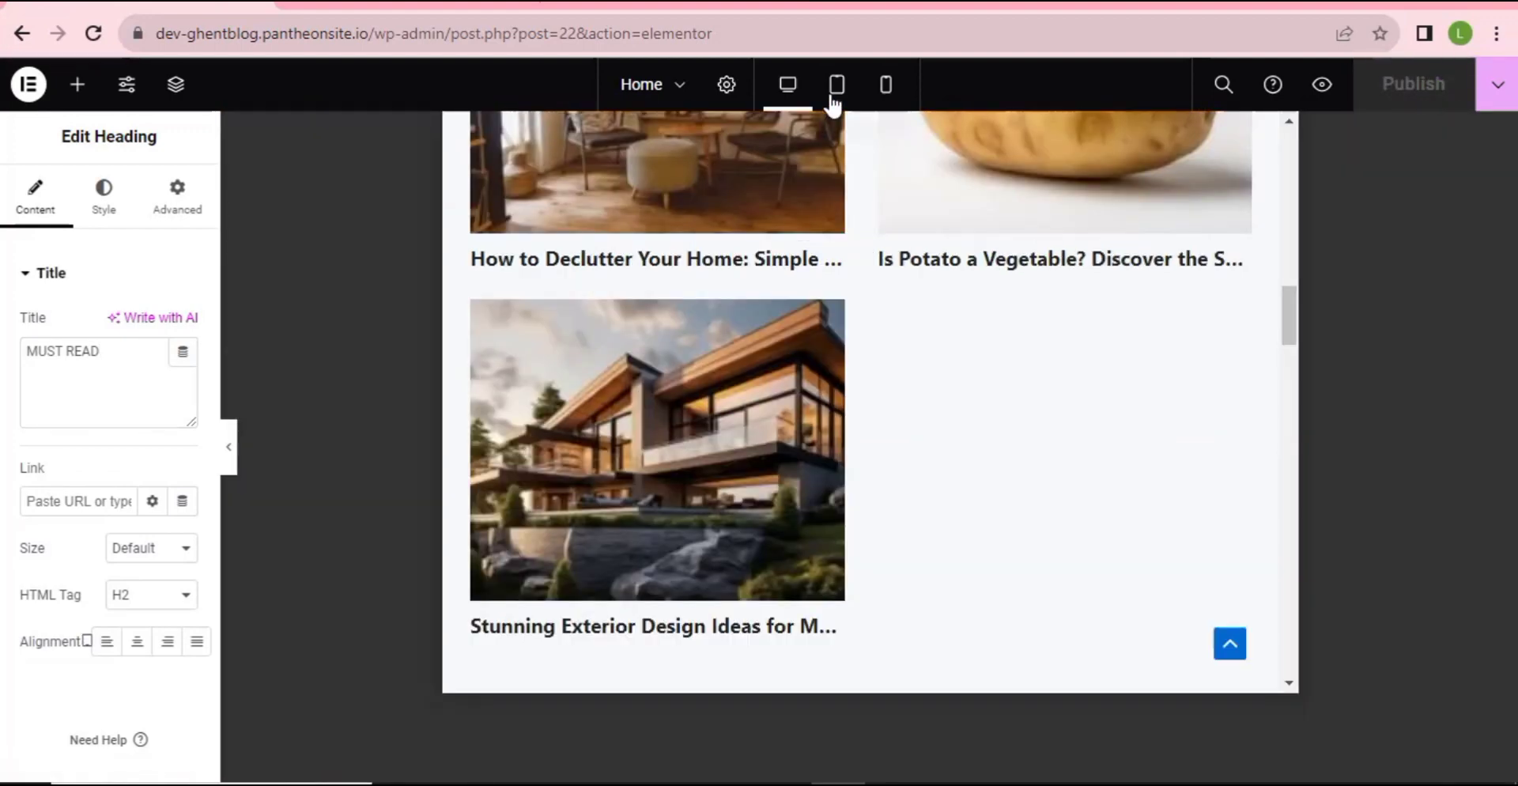
{"action": "scroll", "coordinate": [903, 463], "scroll_direction": "up", "scroll_amount": 6}
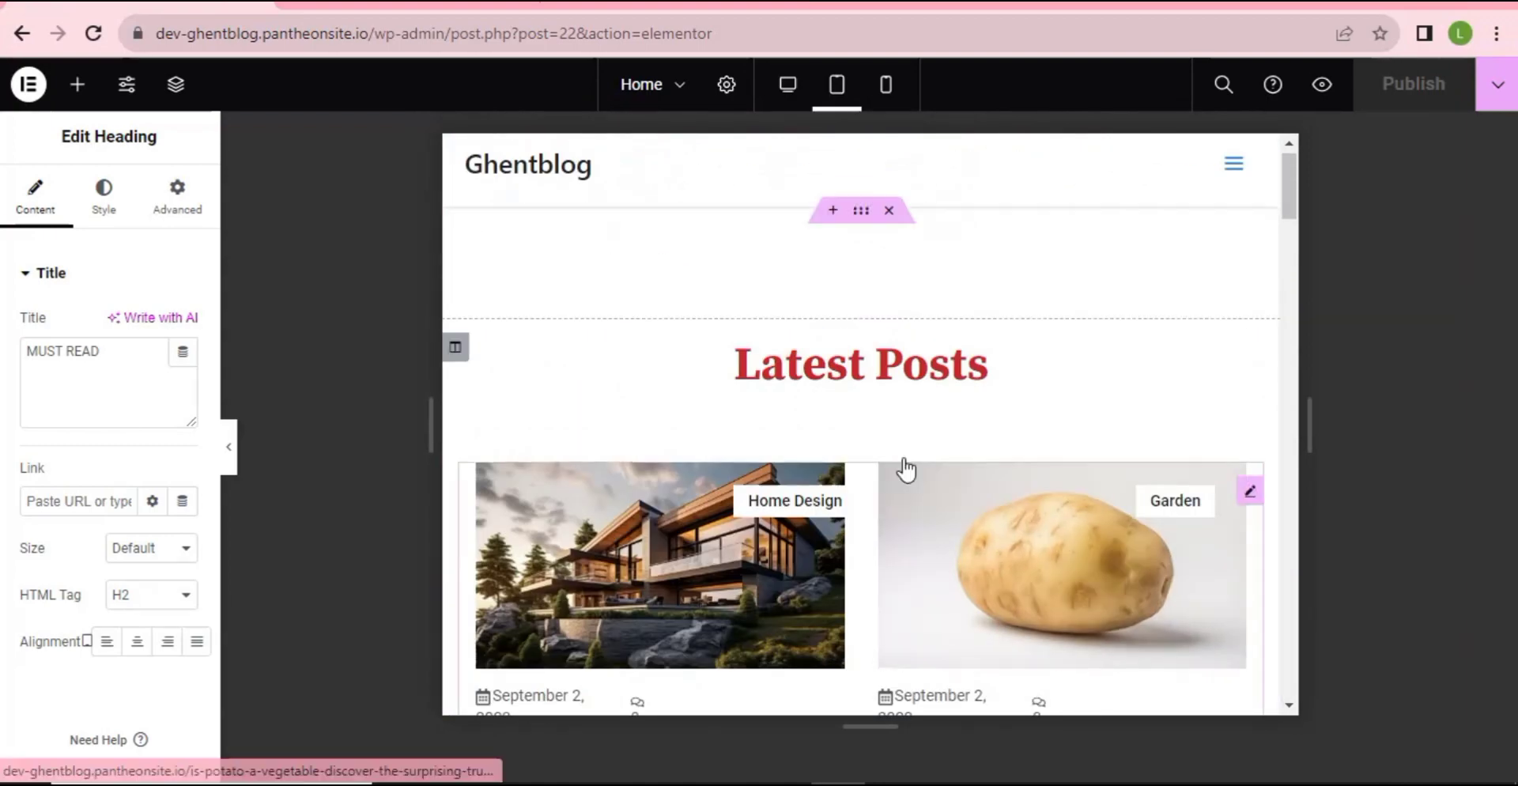
{"action": "scroll", "coordinate": [907, 426], "scroll_direction": "down", "scroll_amount": 7}
{"action": "scroll", "coordinate": [909, 437], "scroll_direction": "down", "scroll_amount": 10}
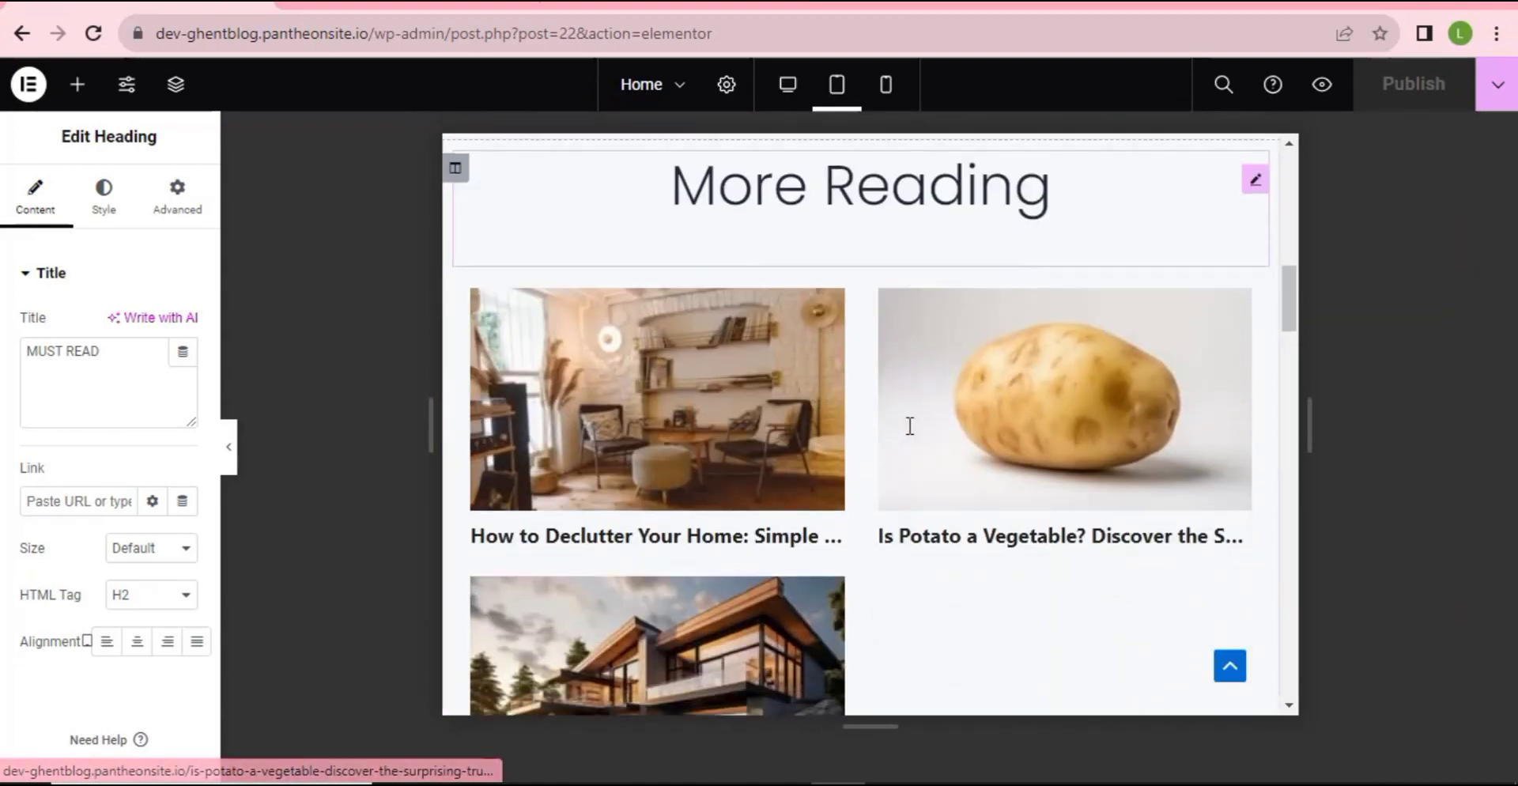
{"action": "scroll", "coordinate": [910, 435], "scroll_direction": "down", "scroll_amount": 10}
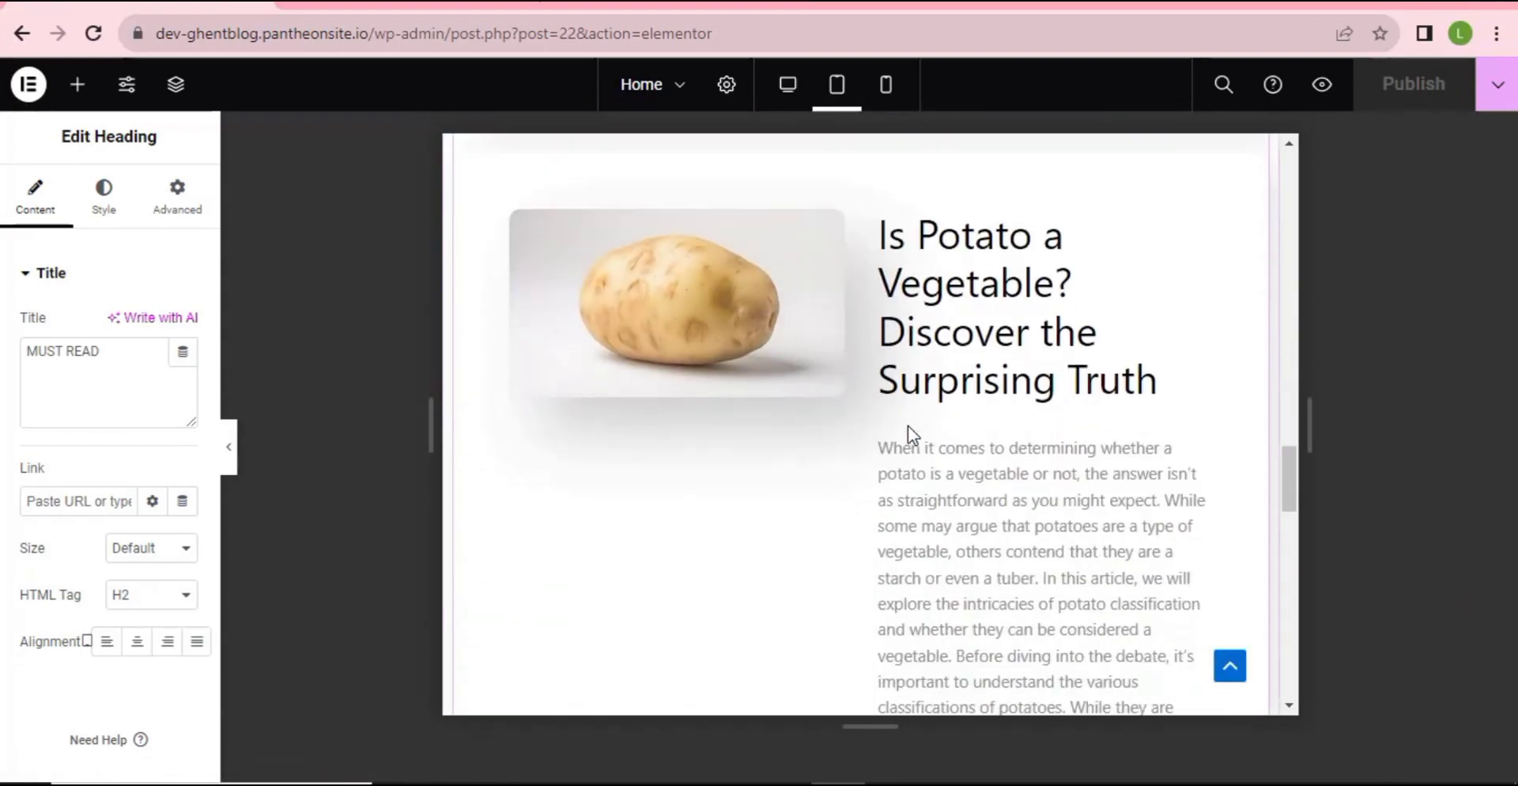
{"action": "scroll", "coordinate": [910, 435], "scroll_direction": "up", "scroll_amount": 10}
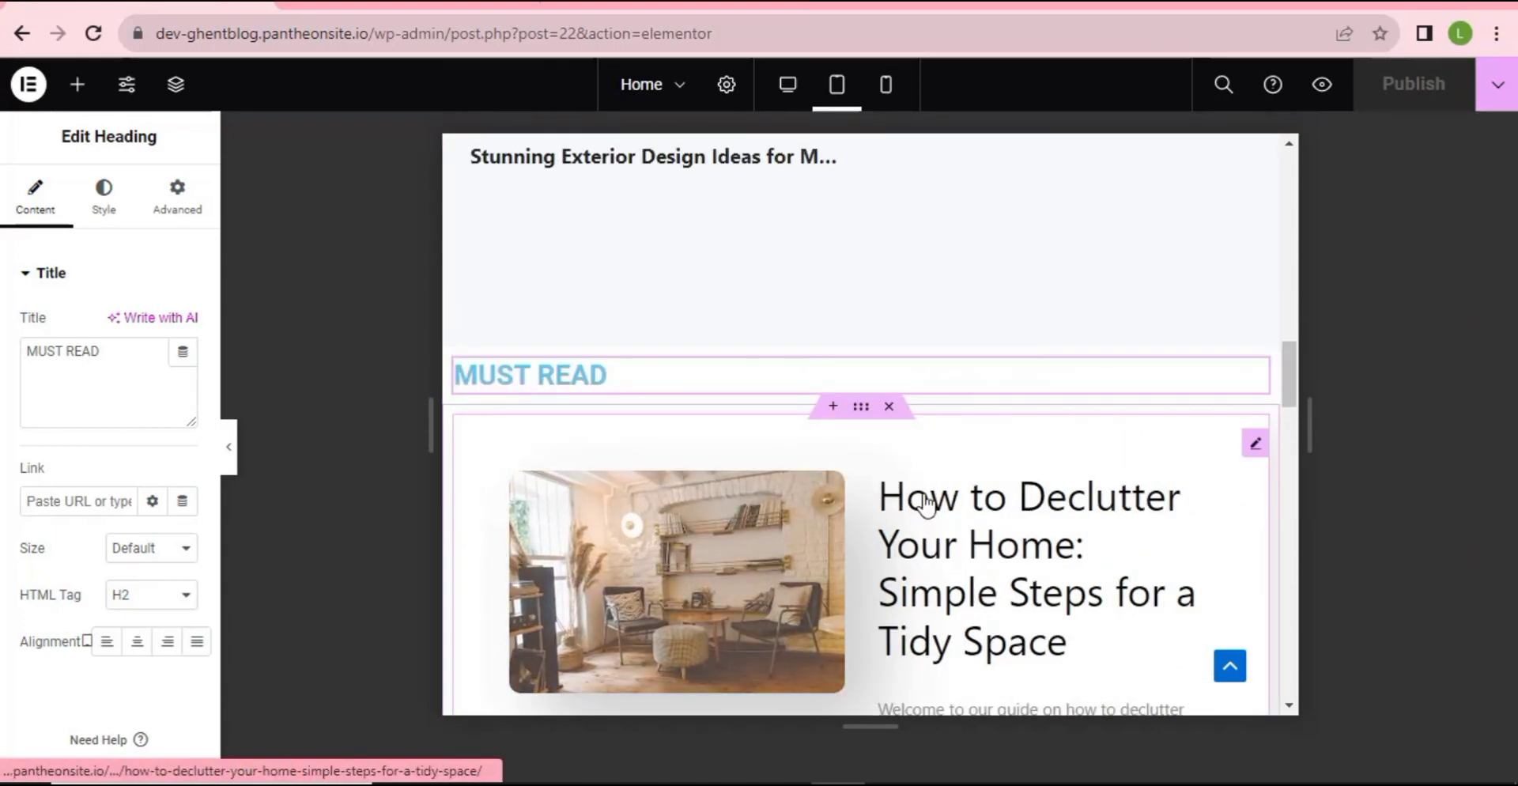
{"action": "scroll", "coordinate": [902, 482], "scroll_direction": "up", "scroll_amount": 5}
{"action": "scroll", "coordinate": [918, 483], "scroll_direction": "down", "scroll_amount": 4}
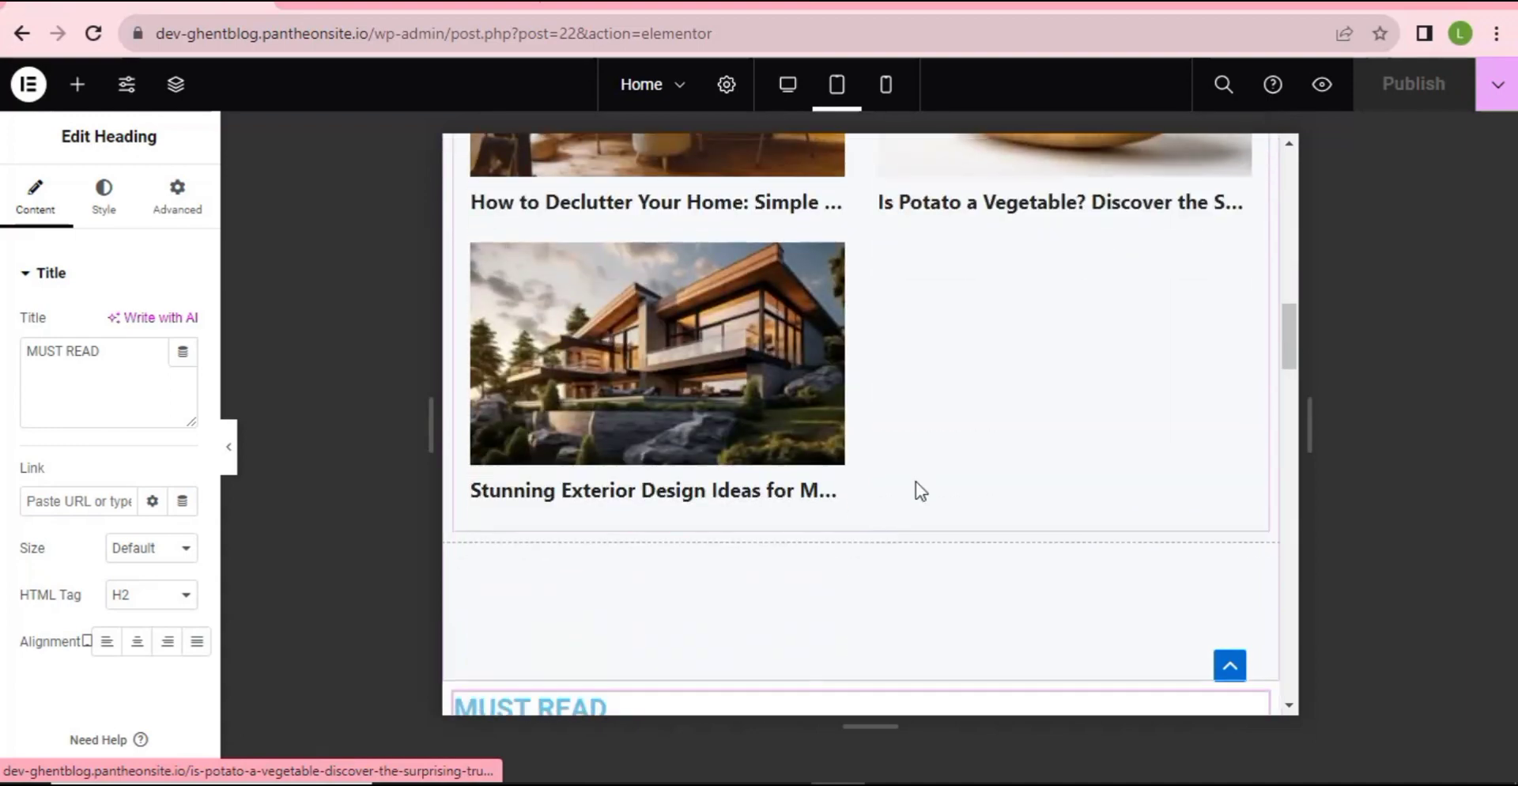
{"action": "left_click", "coordinate": [778, 89]}
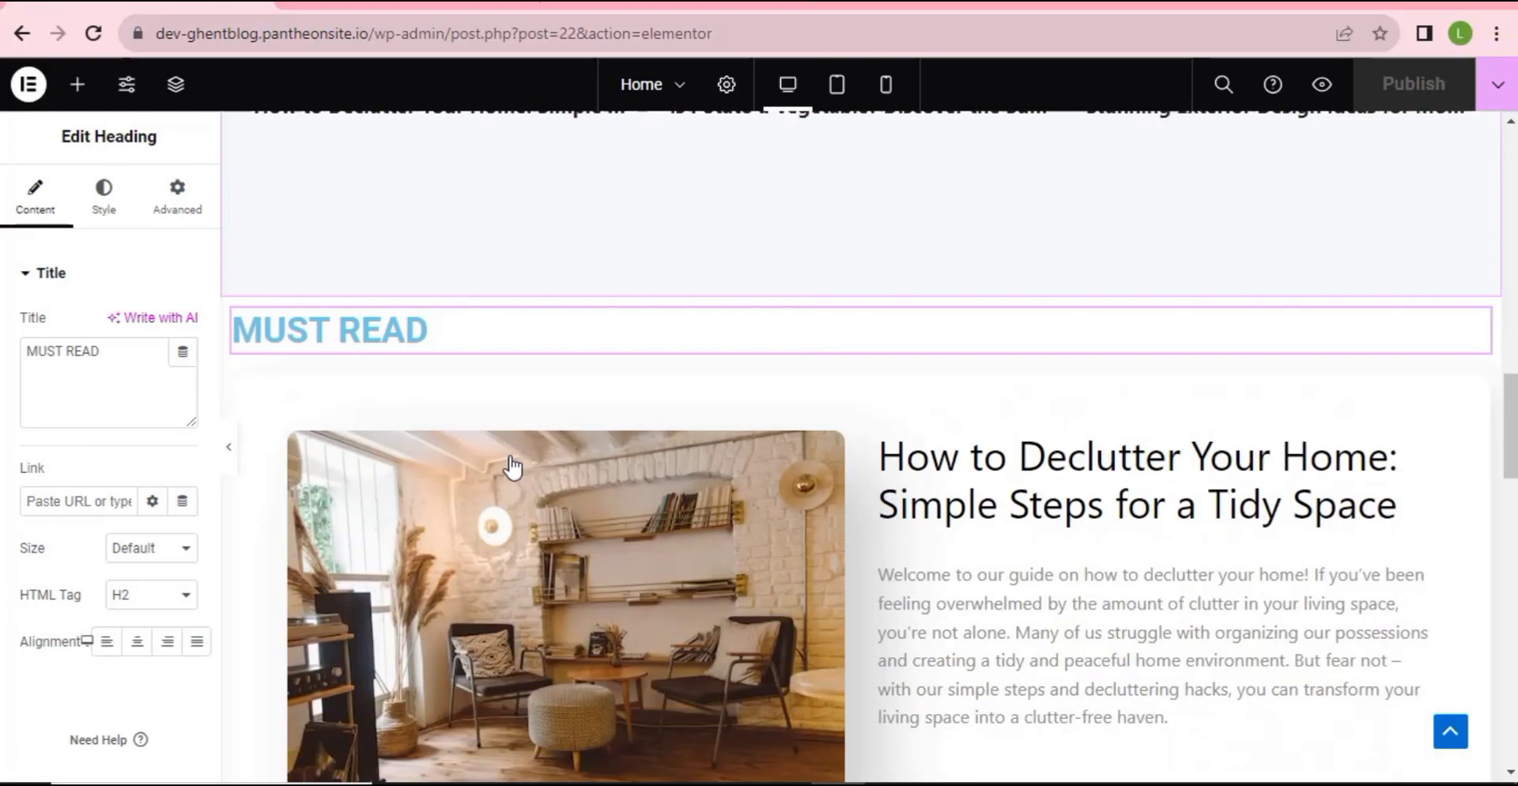
{"action": "scroll", "coordinate": [746, 570], "scroll_direction": "up", "scroll_amount": 6}
{"action": "scroll", "coordinate": [815, 558], "scroll_direction": "down", "scroll_amount": 2}
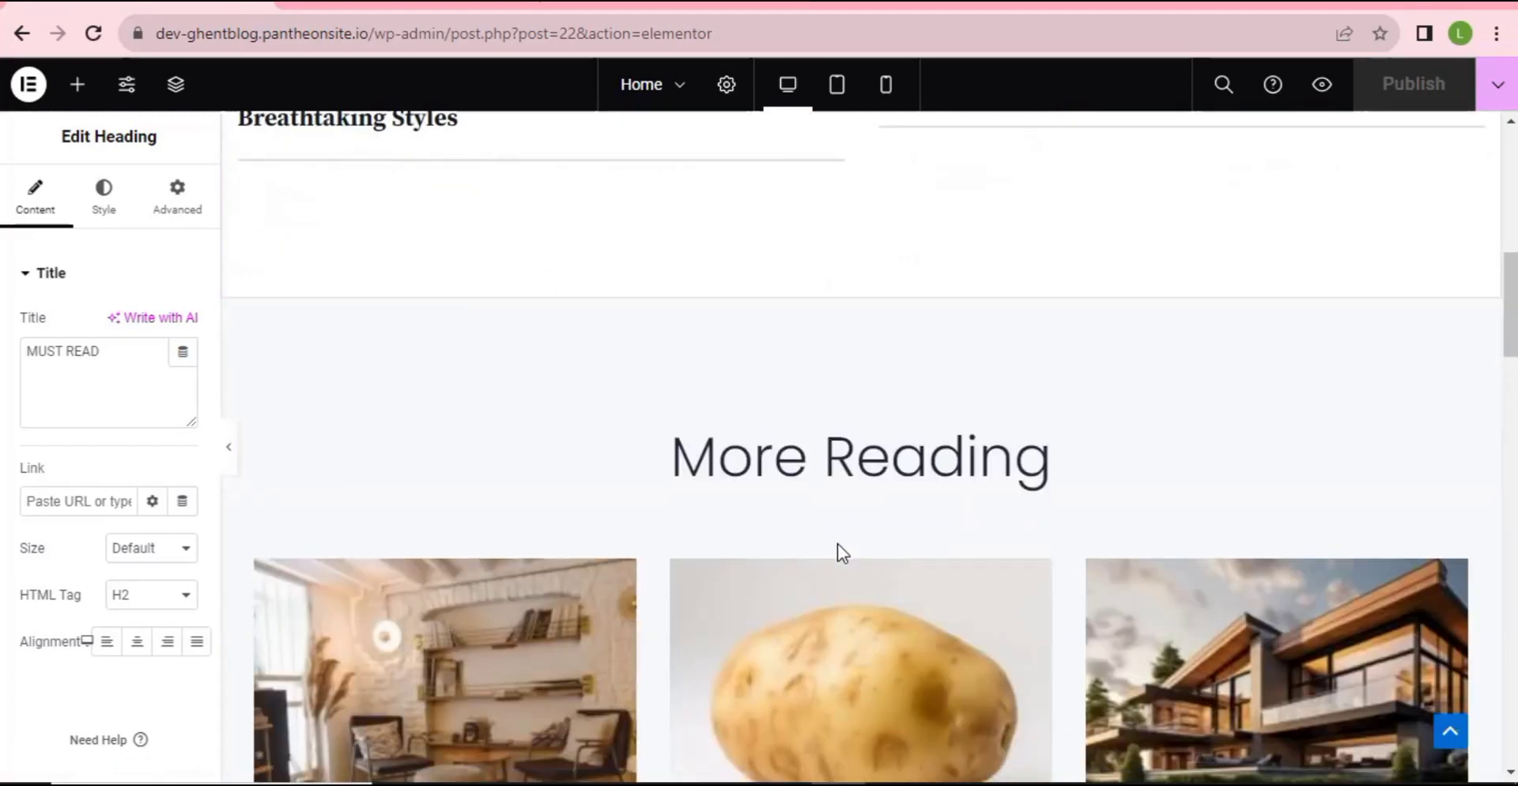
{"action": "scroll", "coordinate": [646, 546], "scroll_direction": "down", "scroll_amount": 3}
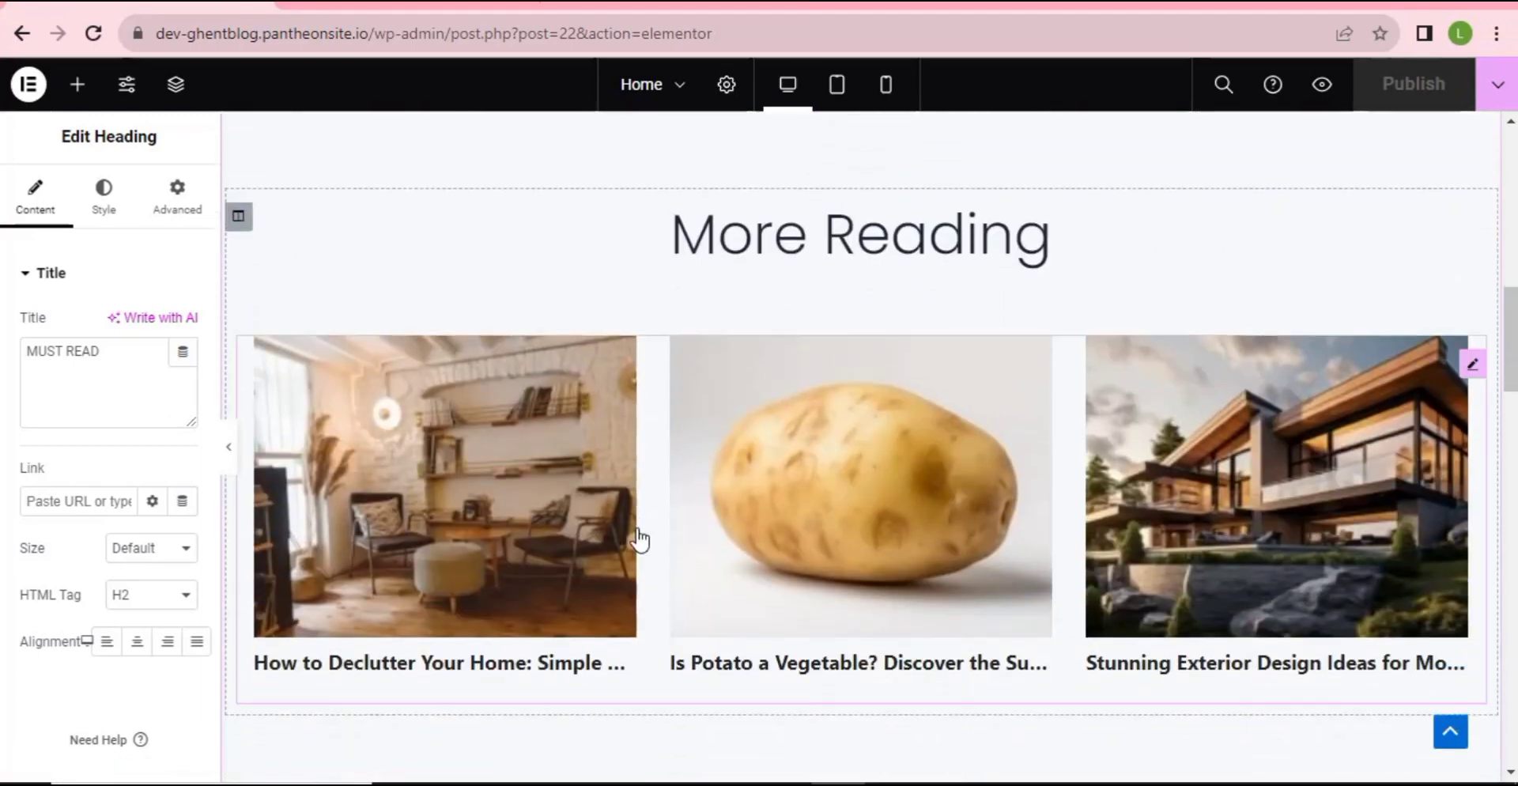
{"action": "scroll", "coordinate": [640, 540], "scroll_direction": "down", "scroll_amount": 5}
- Switch to mobile view, scroll the Home page down to the footer, and collapse the panel
{"action": "left_click", "coordinate": [886, 85]}
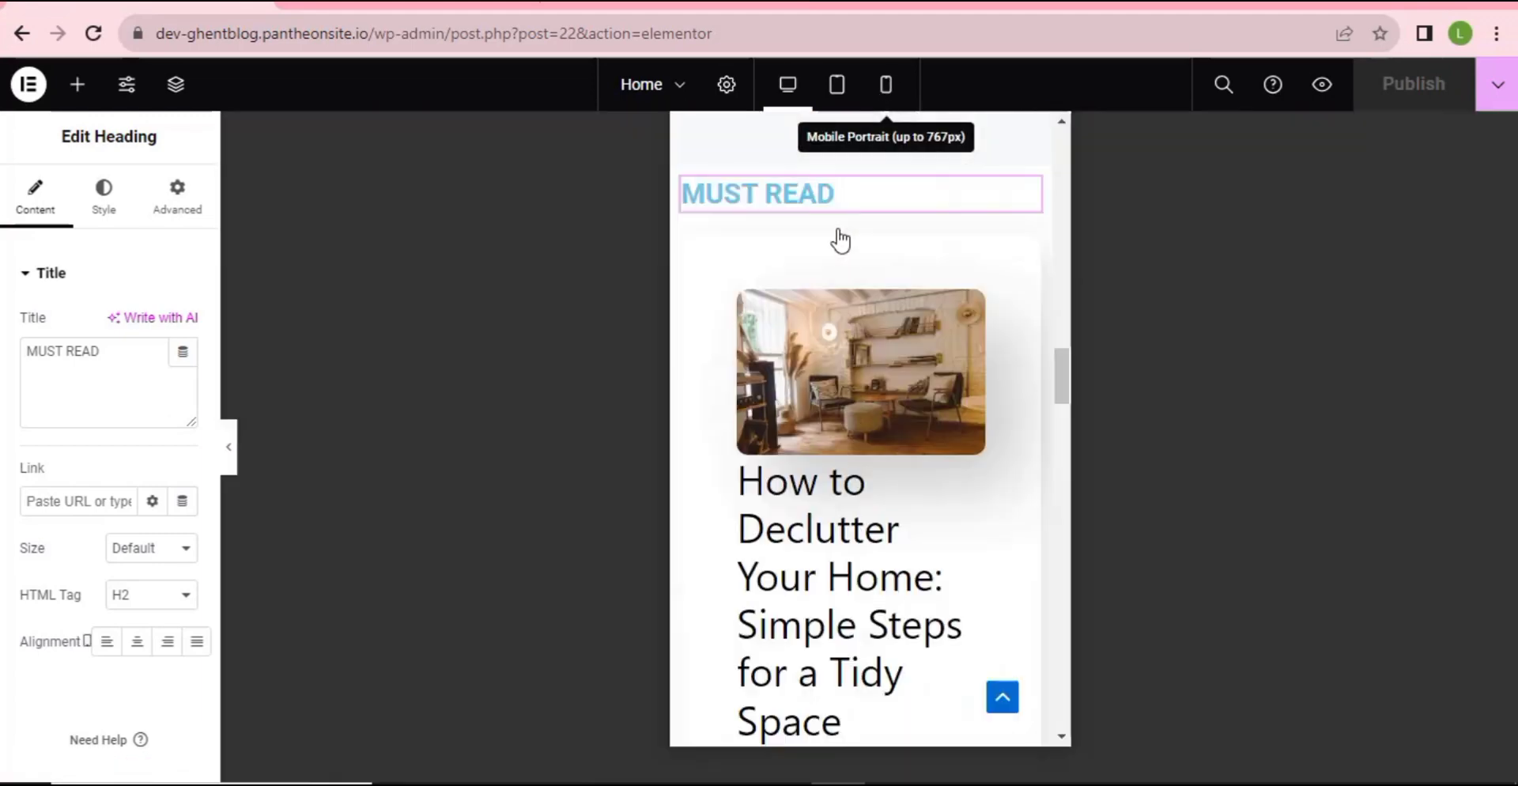
{"action": "scroll", "coordinate": [857, 329], "scroll_direction": "down", "scroll_amount": 4}
{"action": "scroll", "coordinate": [865, 336], "scroll_direction": "up", "scroll_amount": 8}
{"action": "scroll", "coordinate": [866, 338], "scroll_direction": "up", "scroll_amount": 10}
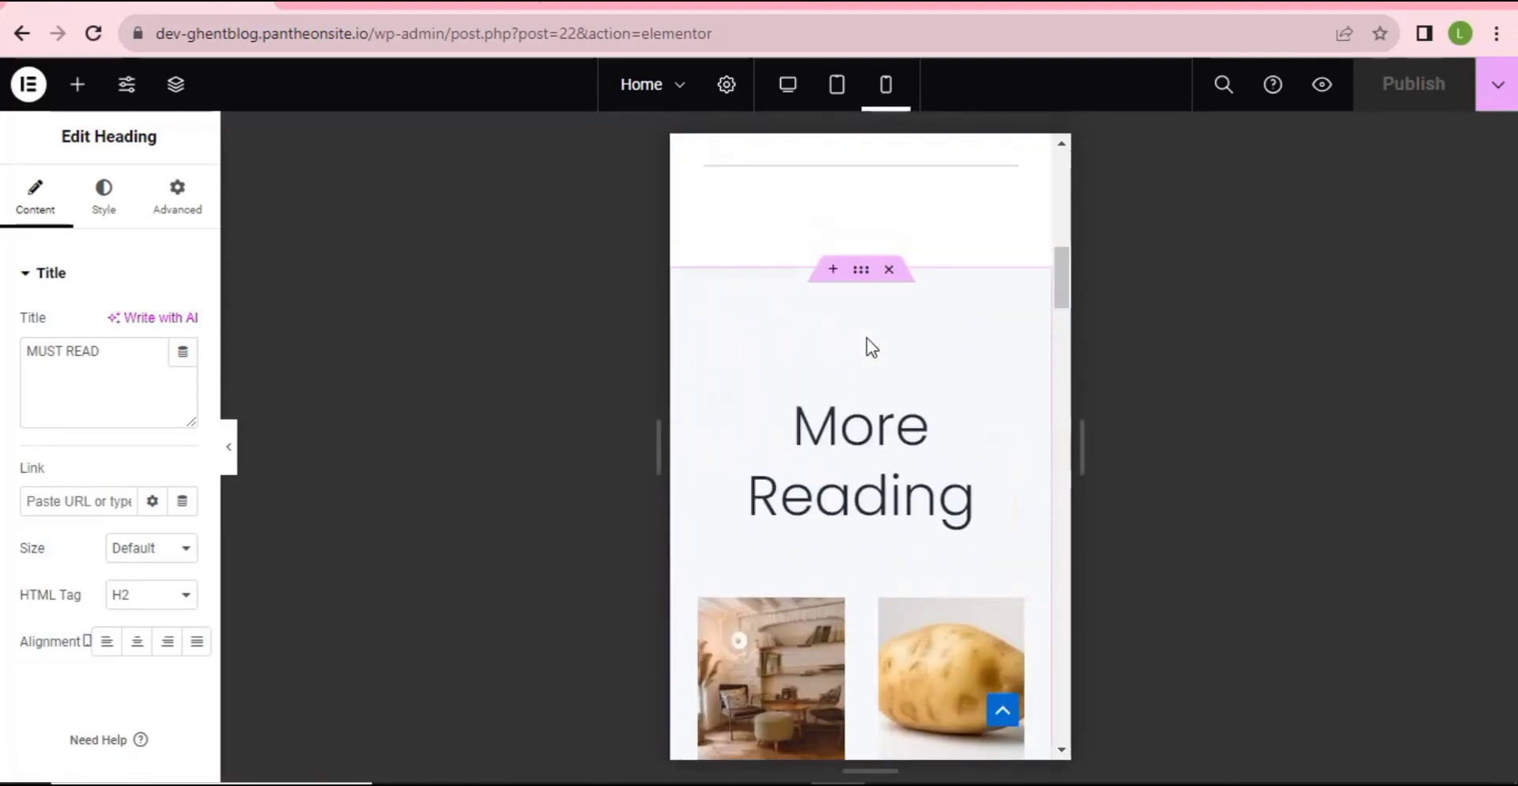
{"action": "scroll", "coordinate": [883, 324], "scroll_direction": "down", "scroll_amount": 5}
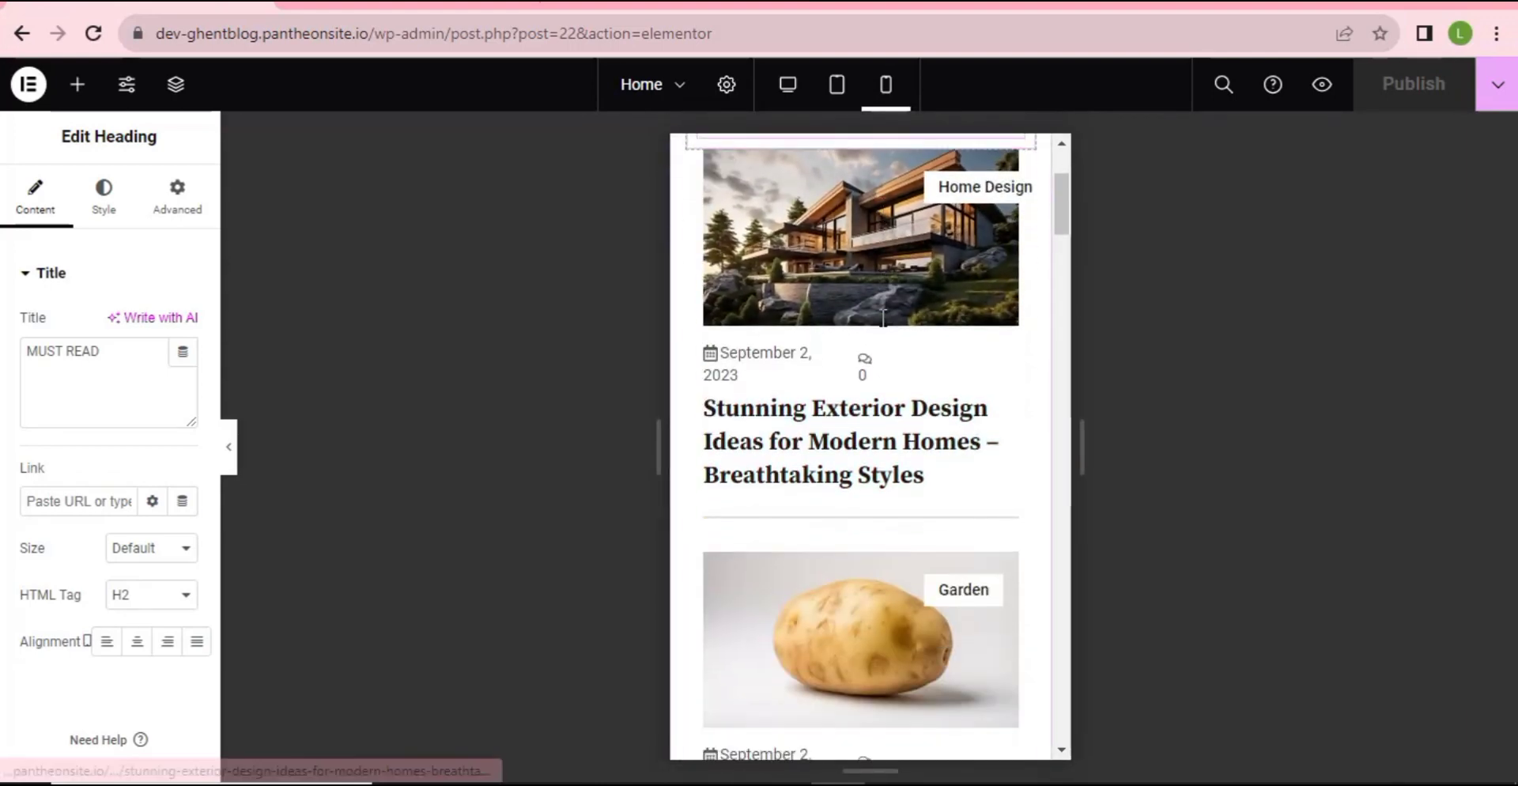
{"action": "scroll", "coordinate": [882, 324], "scroll_direction": "up", "scroll_amount": 7}
{"action": "scroll", "coordinate": [883, 330], "scroll_direction": "down", "scroll_amount": 3}
{"action": "scroll", "coordinate": [883, 333], "scroll_direction": "down", "scroll_amount": 10}
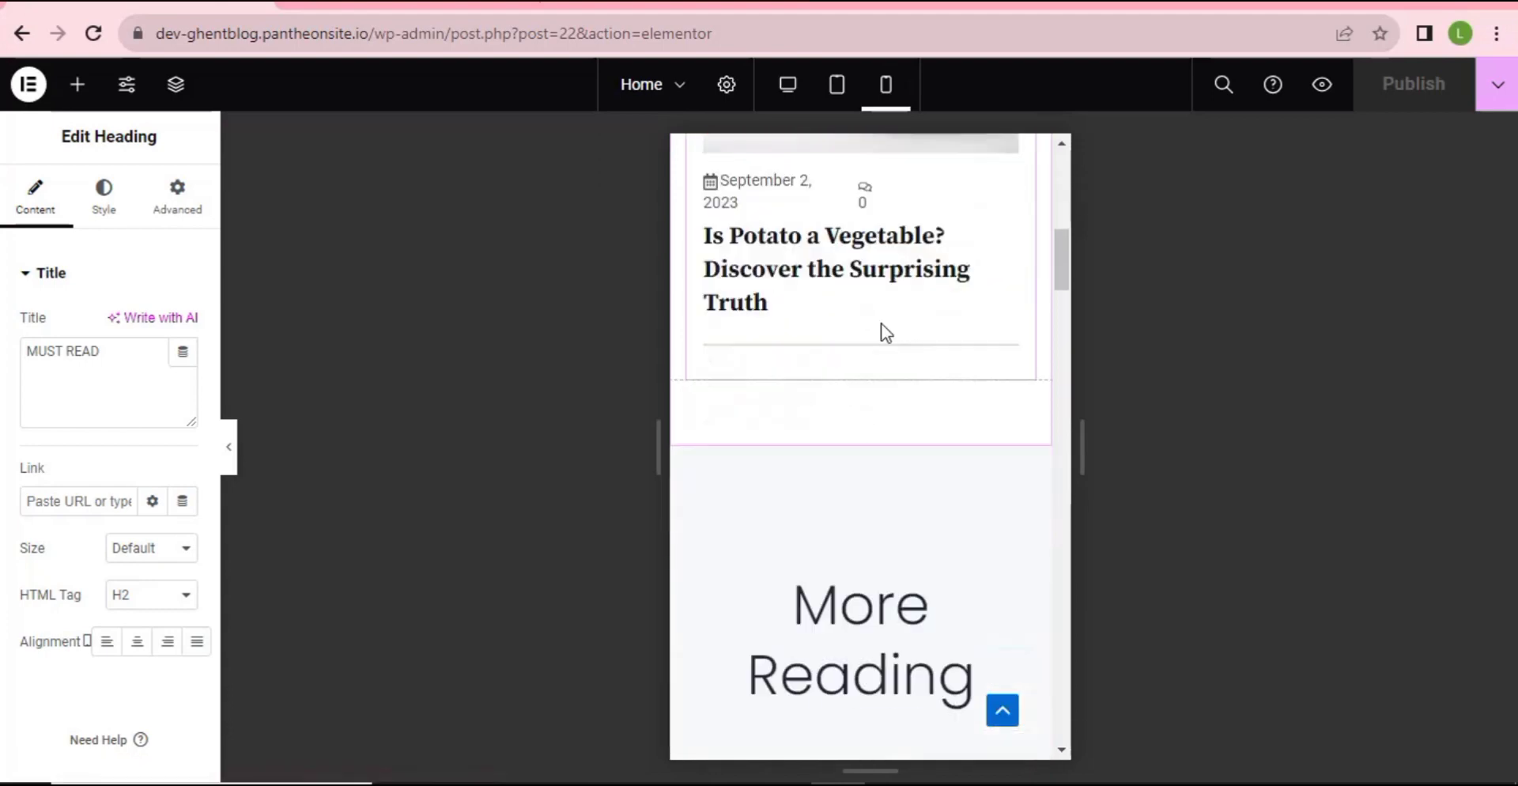
{"action": "scroll", "coordinate": [884, 330], "scroll_direction": "up", "scroll_amount": 3}
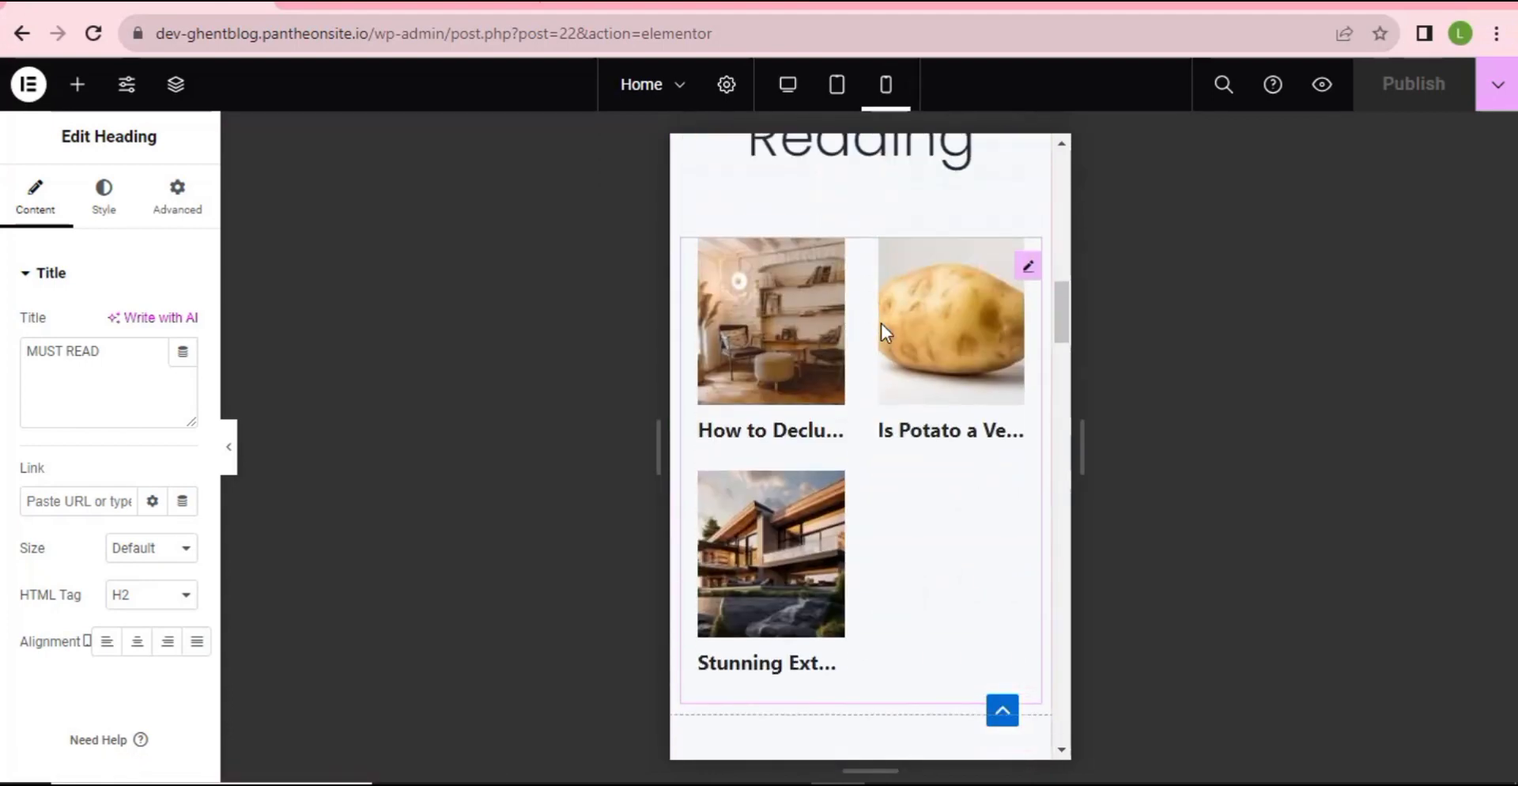
{"action": "scroll", "coordinate": [884, 336], "scroll_direction": "down", "scroll_amount": 8}
{"action": "scroll", "coordinate": [884, 336], "scroll_direction": "down", "scroll_amount": 12}
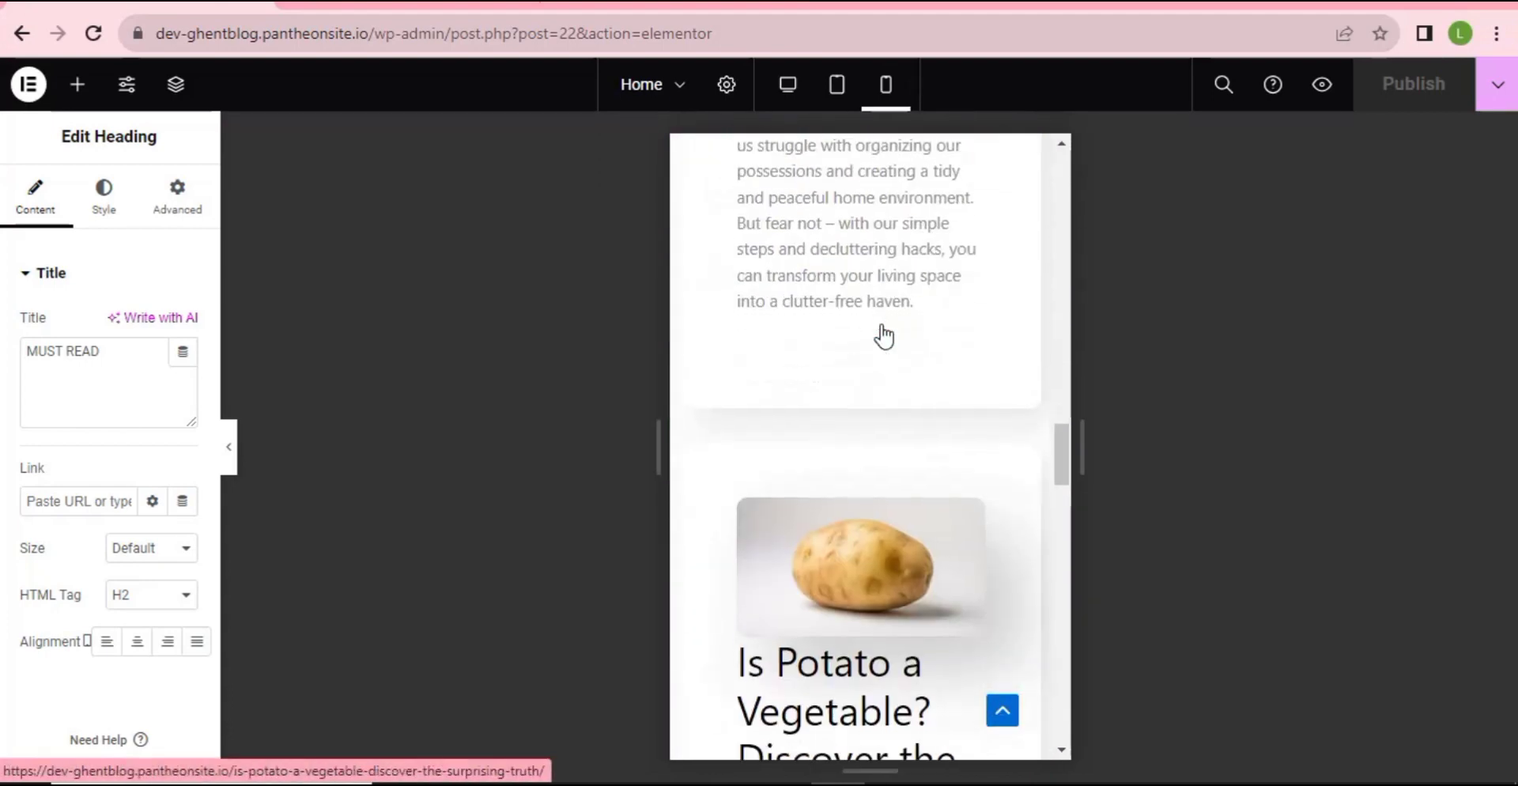
{"action": "scroll", "coordinate": [884, 335], "scroll_direction": "down", "scroll_amount": 5}
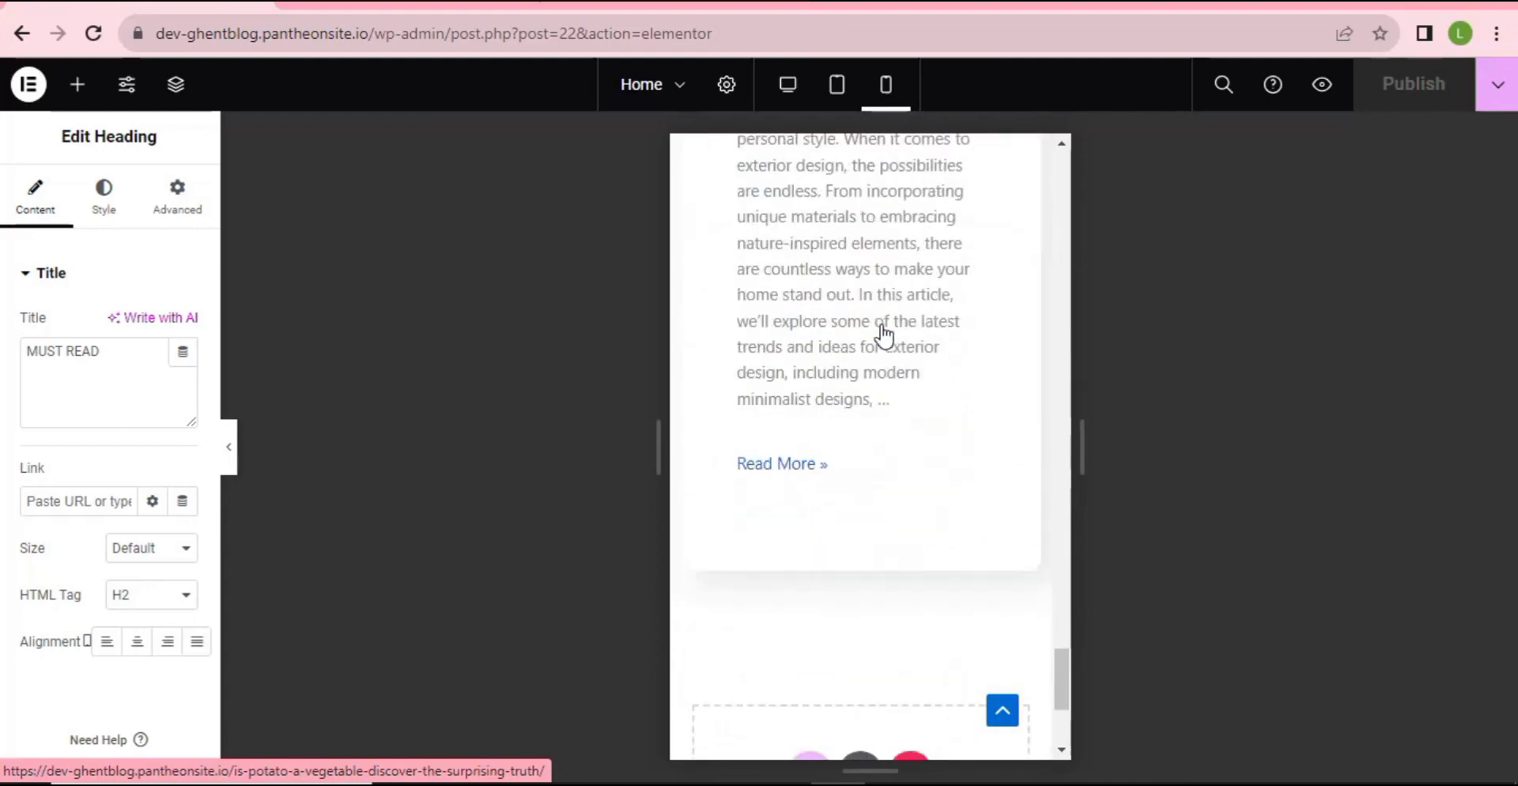
{"action": "scroll", "coordinate": [886, 334], "scroll_direction": "down", "scroll_amount": 4}
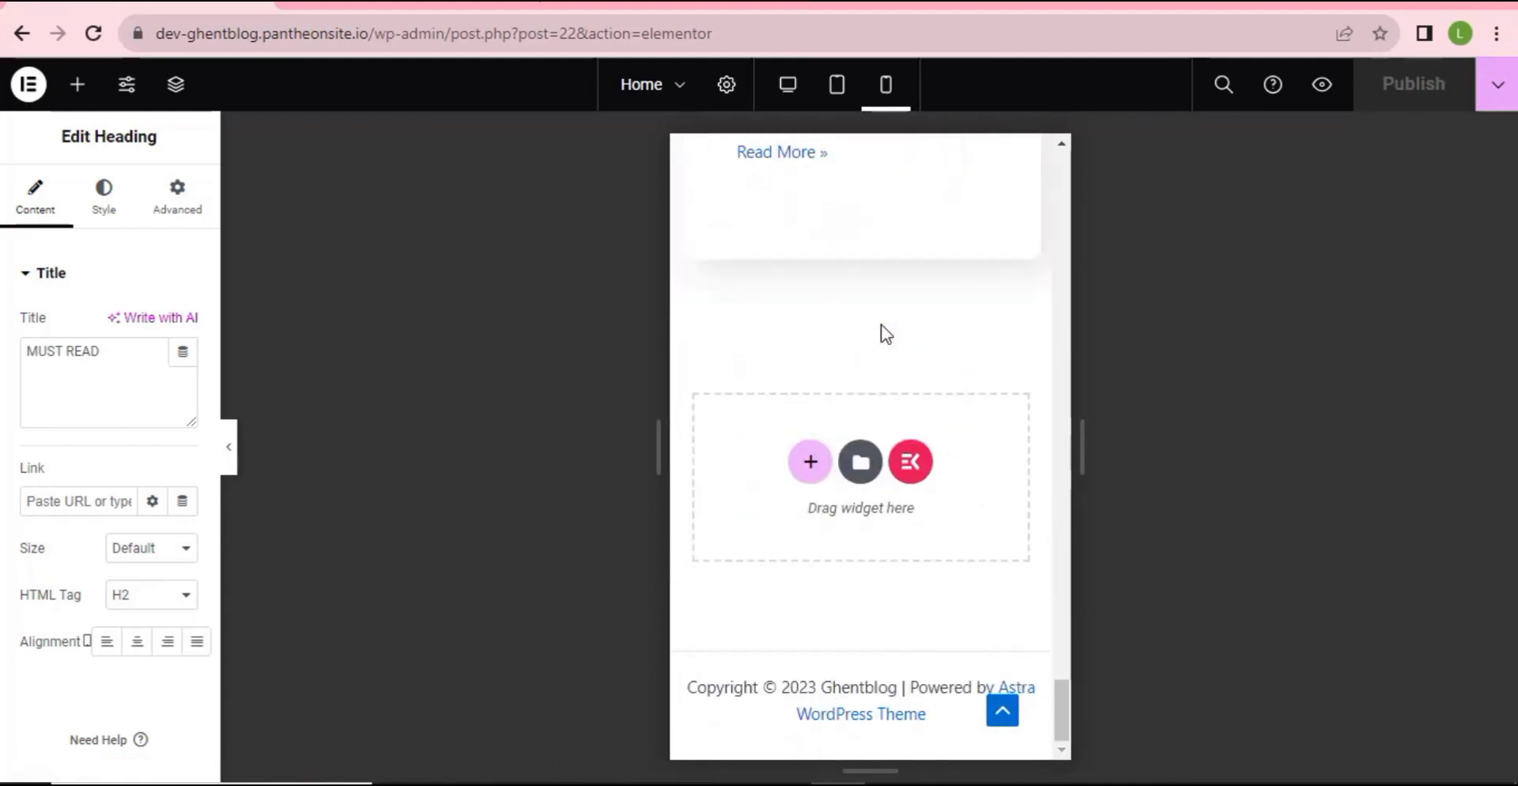
{"action": "left_click", "coordinate": [229, 447]}
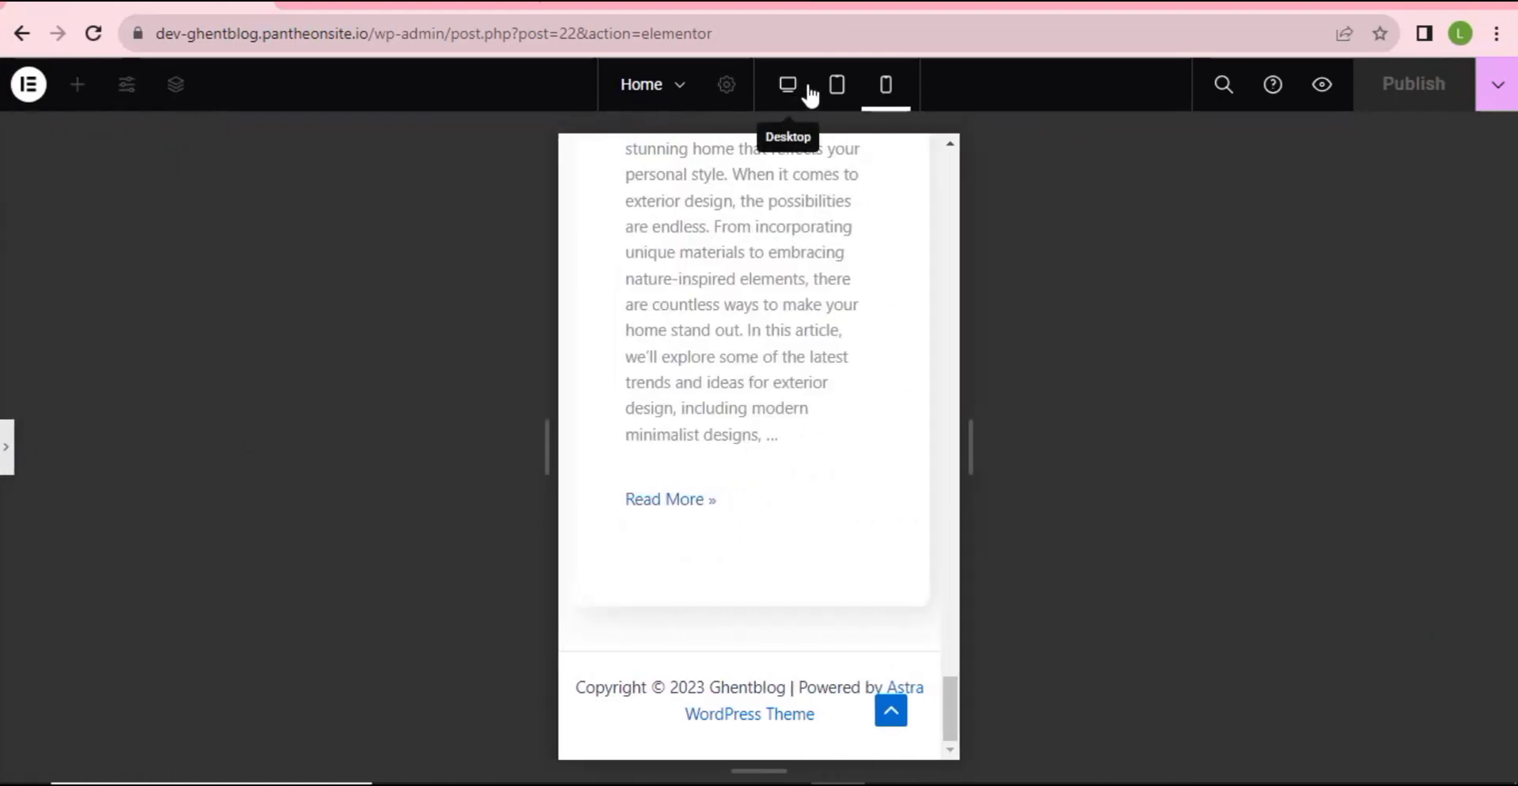
- Return to desktop view and scroll back to the Latest Posts section
{"action": "left_click", "coordinate": [789, 87]}
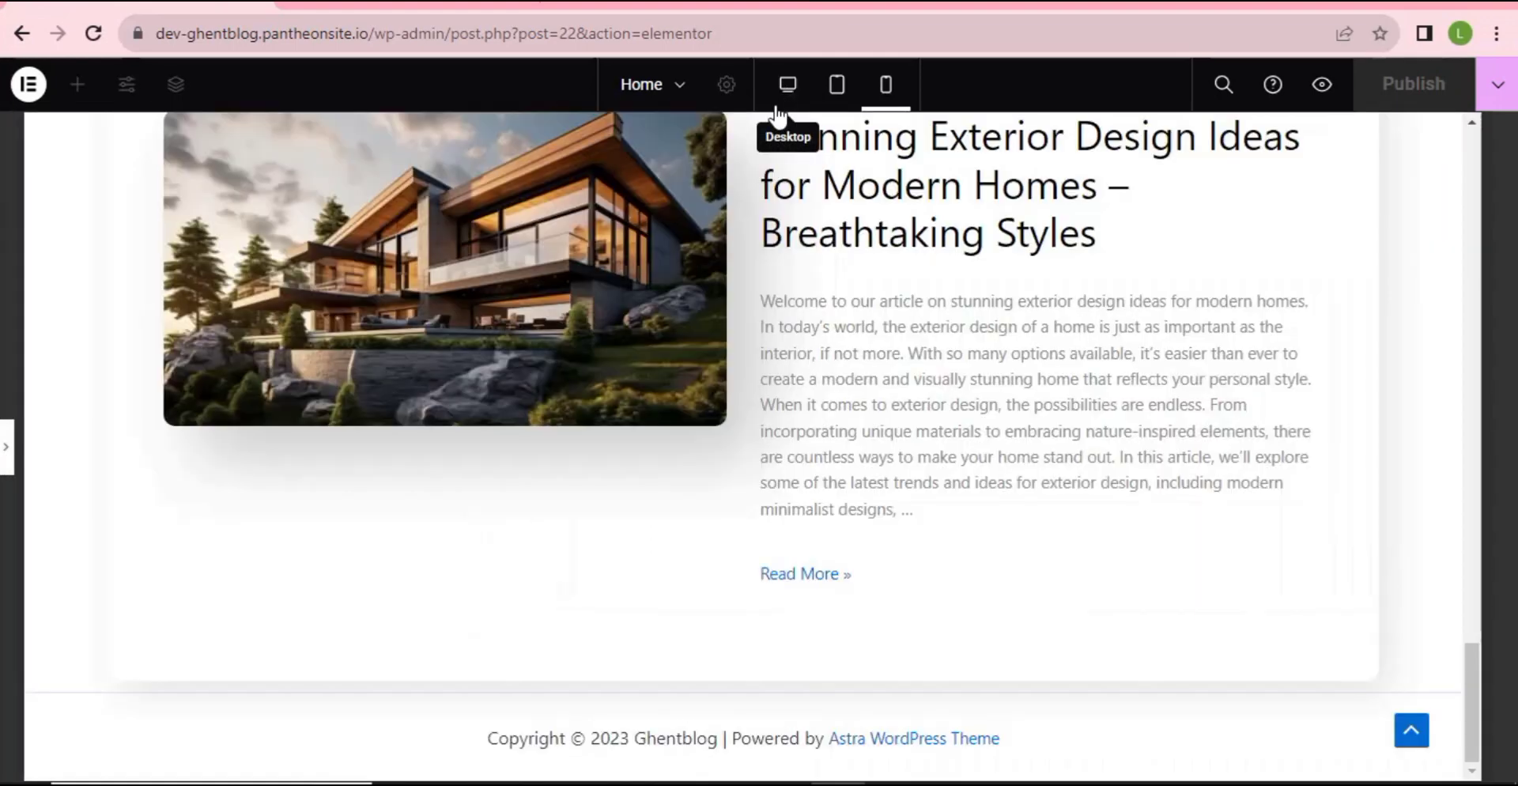
{"action": "scroll", "coordinate": [649, 587], "scroll_direction": "up", "scroll_amount": 20}
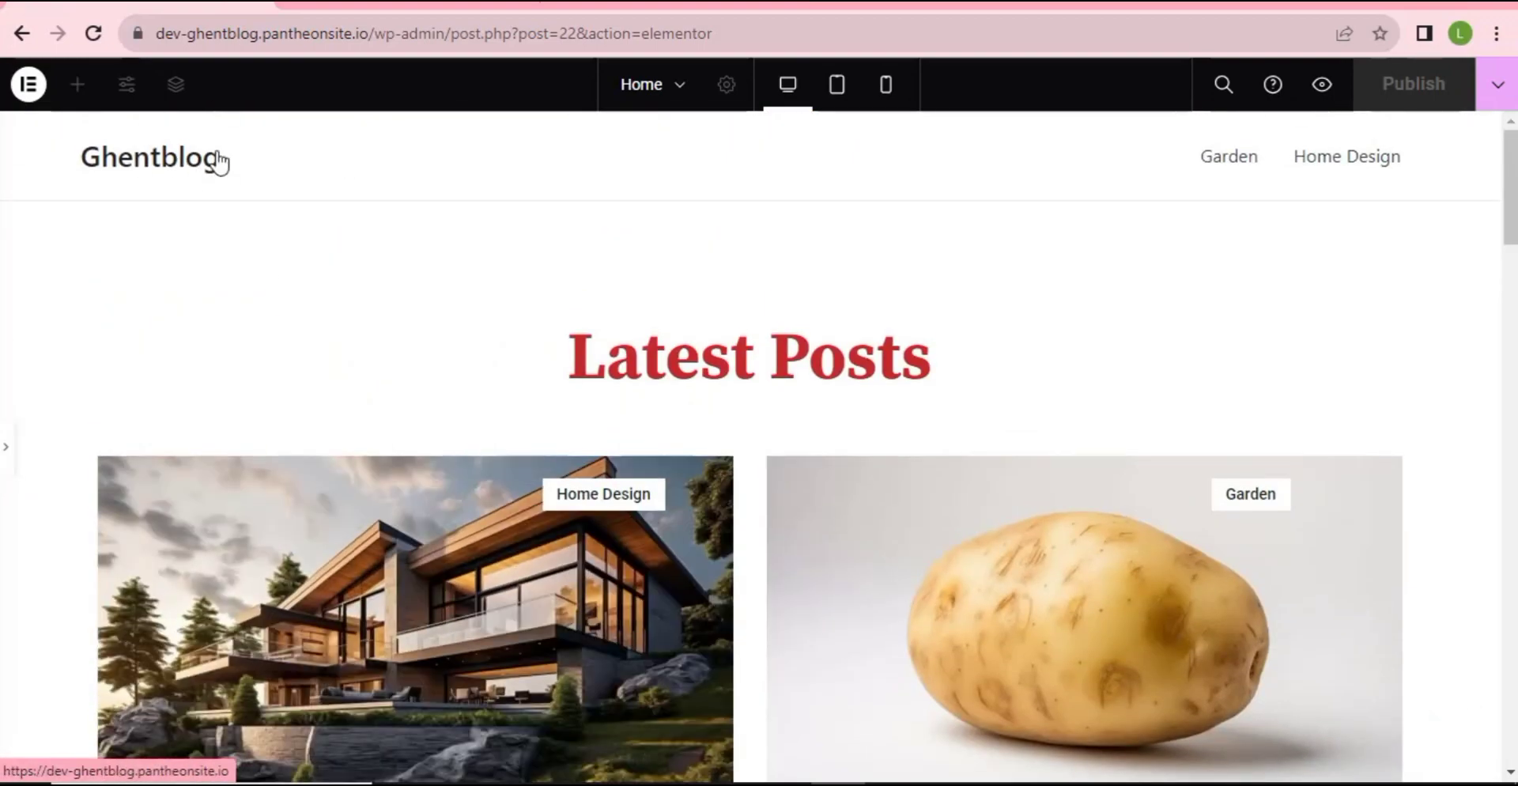
{"action": "scroll", "coordinate": [477, 389], "scroll_direction": "down", "scroll_amount": 3}
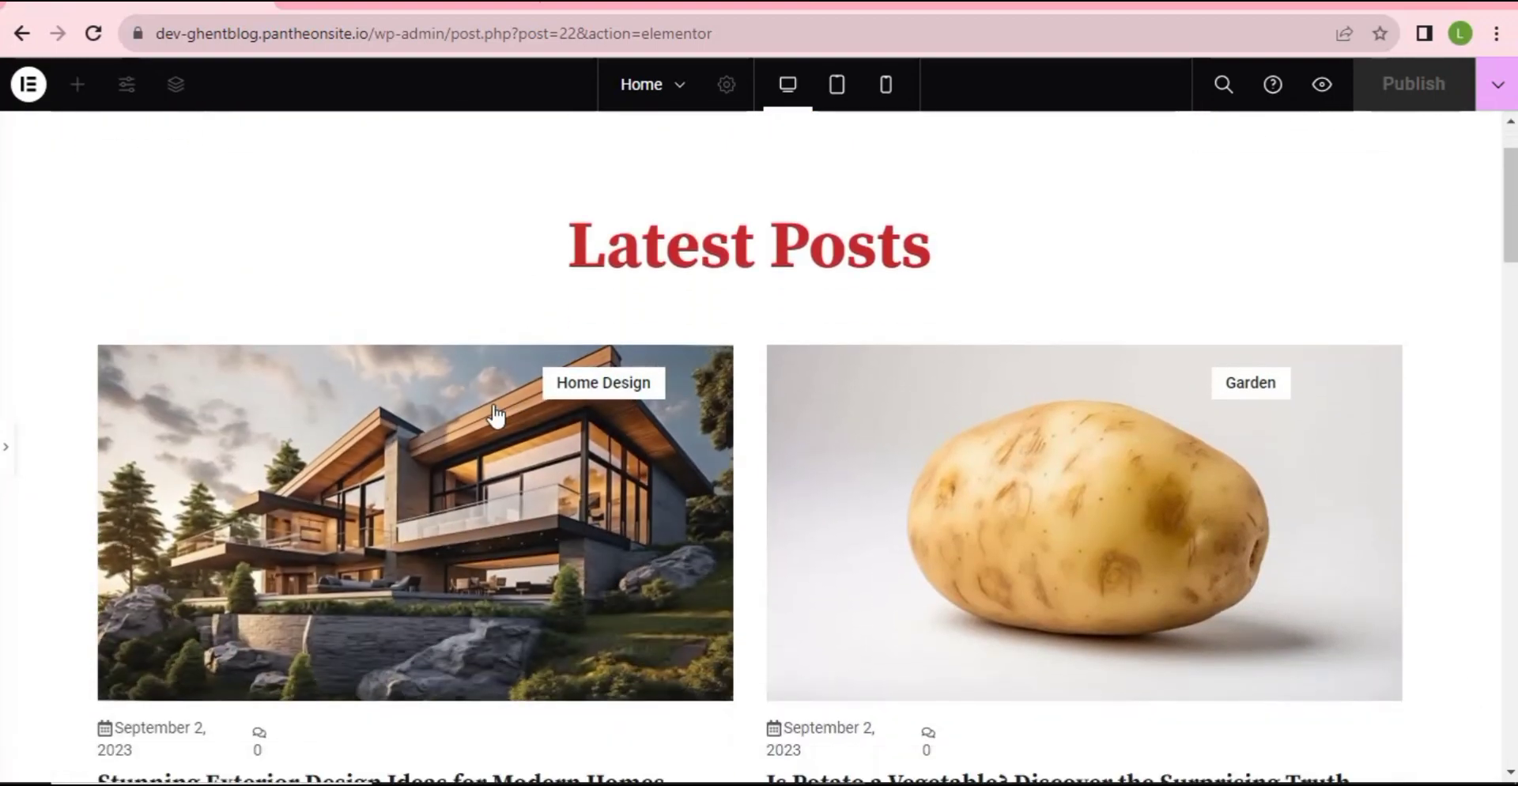
{"action": "scroll", "coordinate": [1084, 291], "scroll_direction": "up", "scroll_amount": 2}
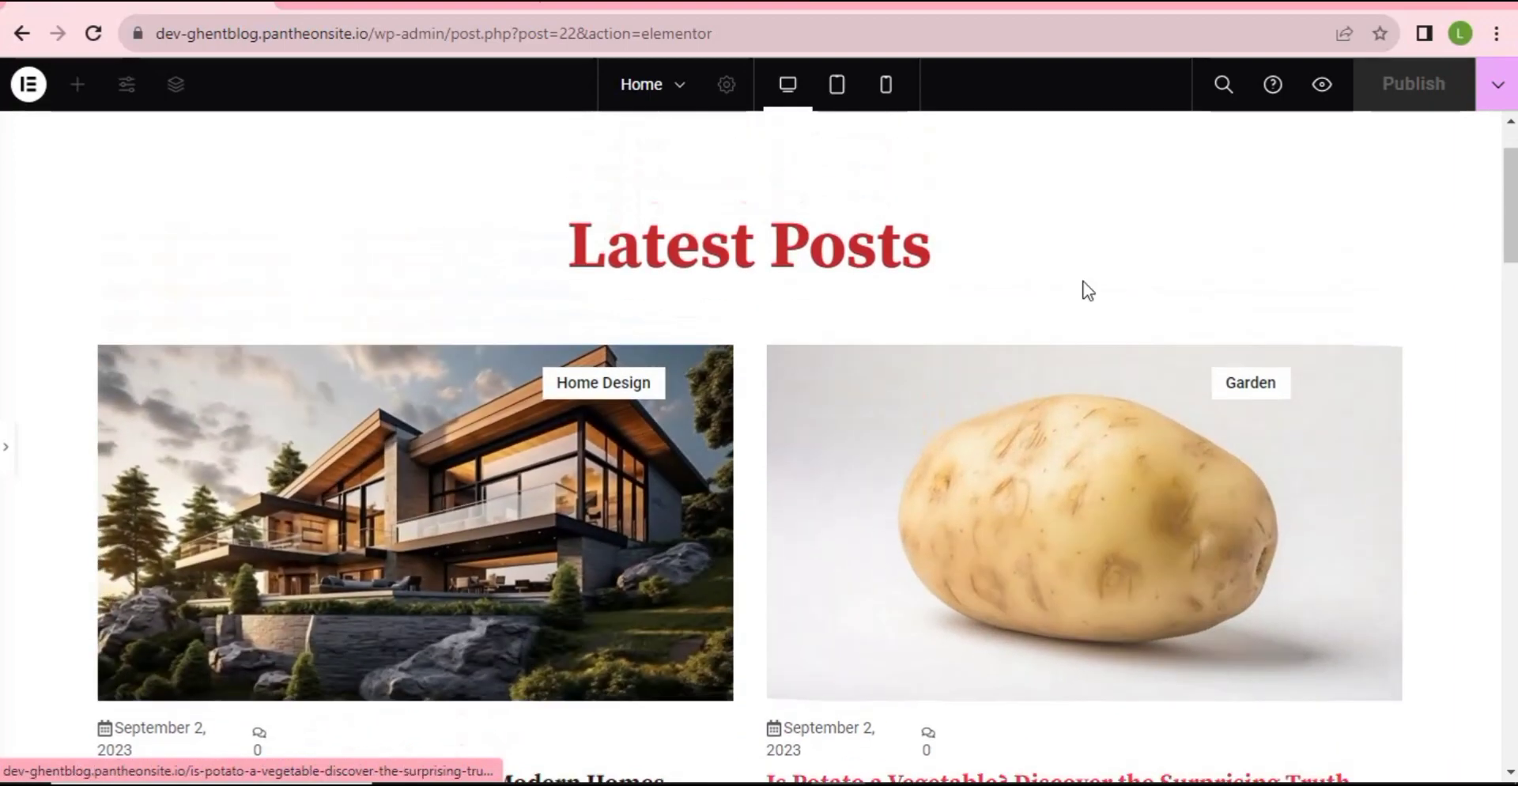
{"action": "scroll", "coordinate": [509, 485], "scroll_direction": "down", "scroll_amount": 5}
{"action": "scroll", "coordinate": [760, 443], "scroll_direction": "up", "scroll_amount": 5}
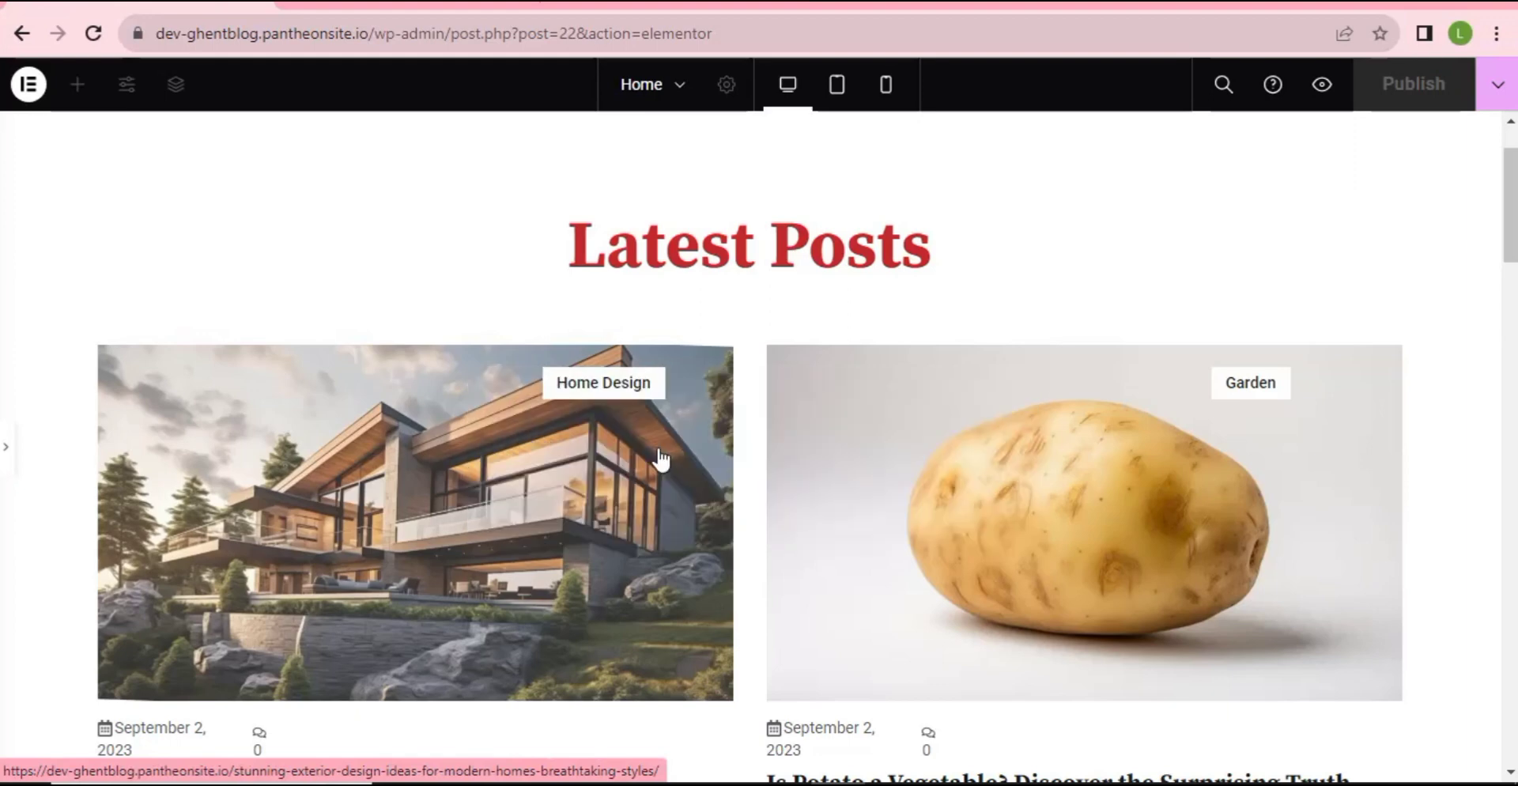
{"action": "scroll", "coordinate": [661, 459], "scroll_direction": "down", "scroll_amount": 1}
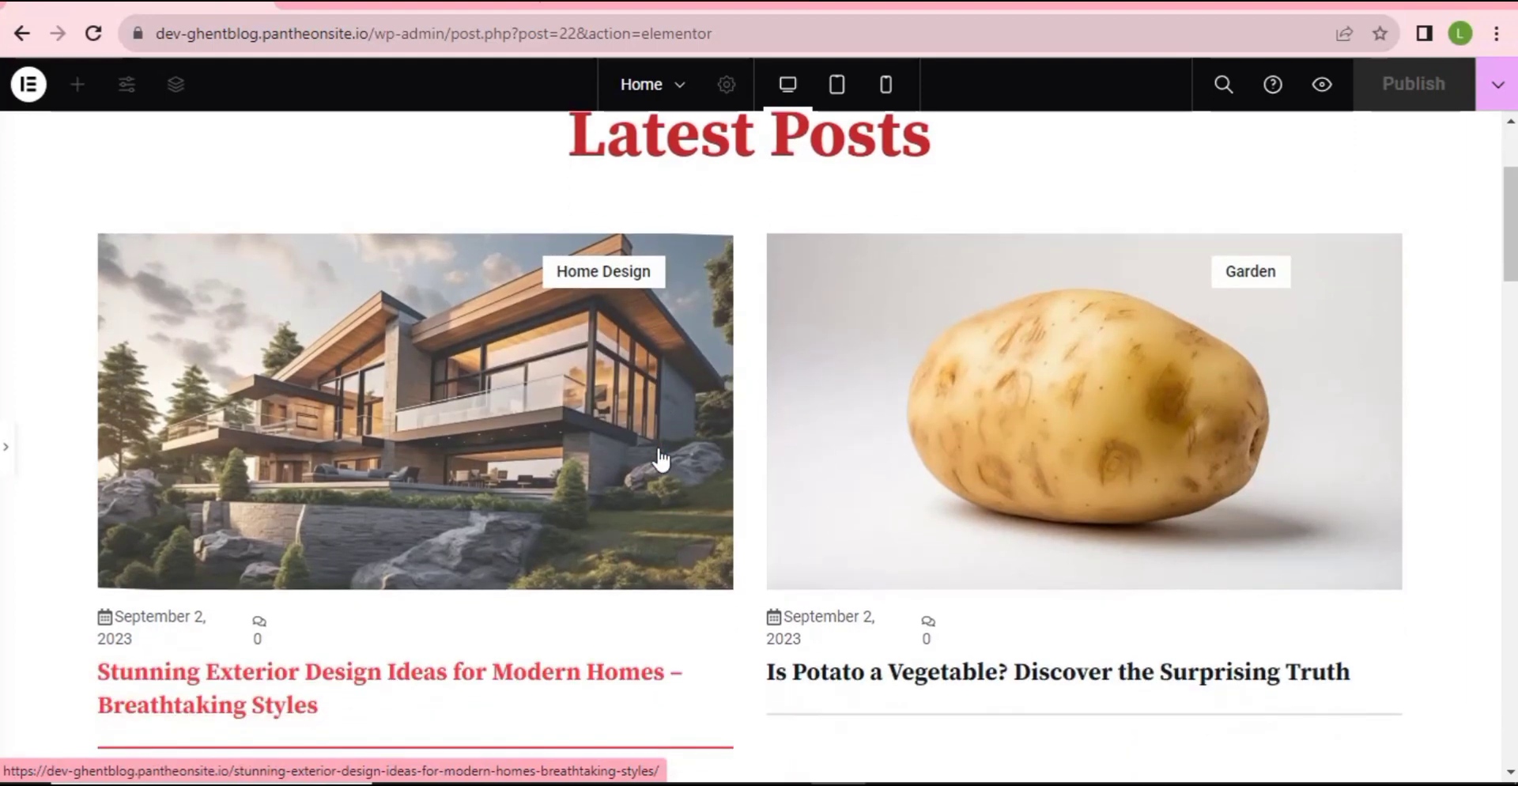